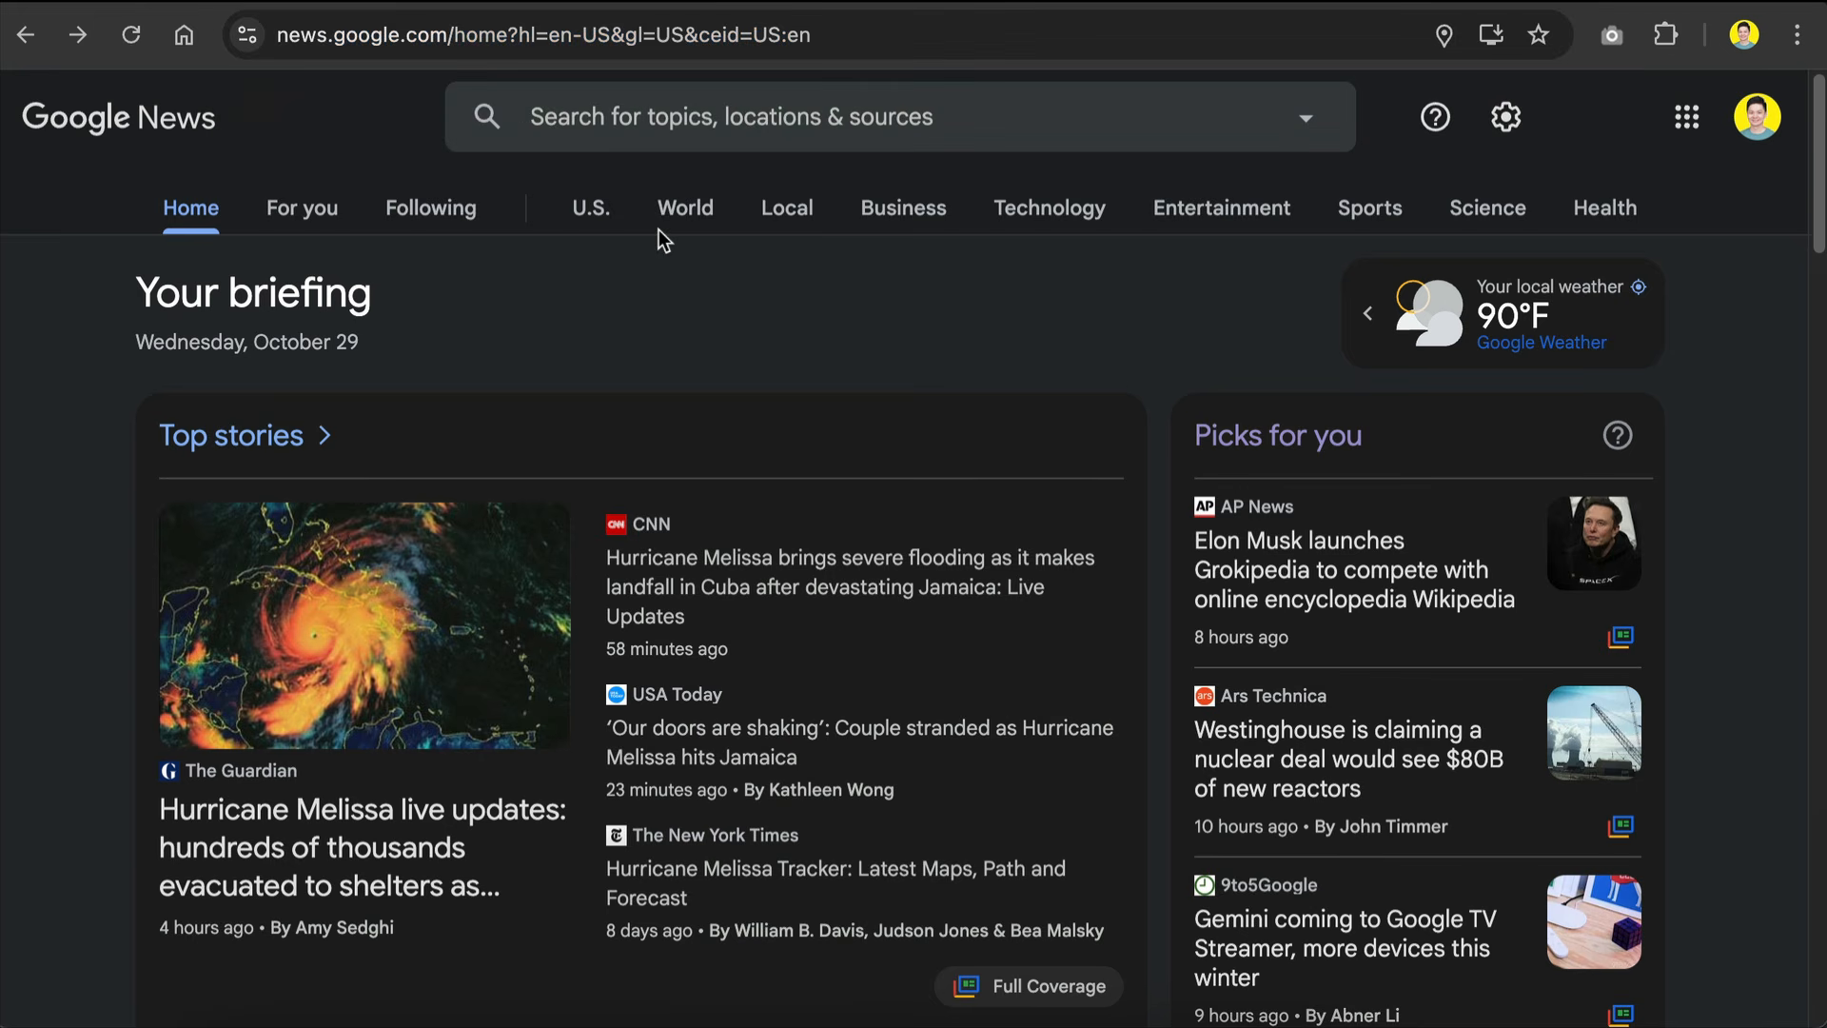
Step: Open the Artificial intelligence topic in Google News, look over its stories and select the topic page's URL for copying
left_click(866, 119)
type("ARTI")
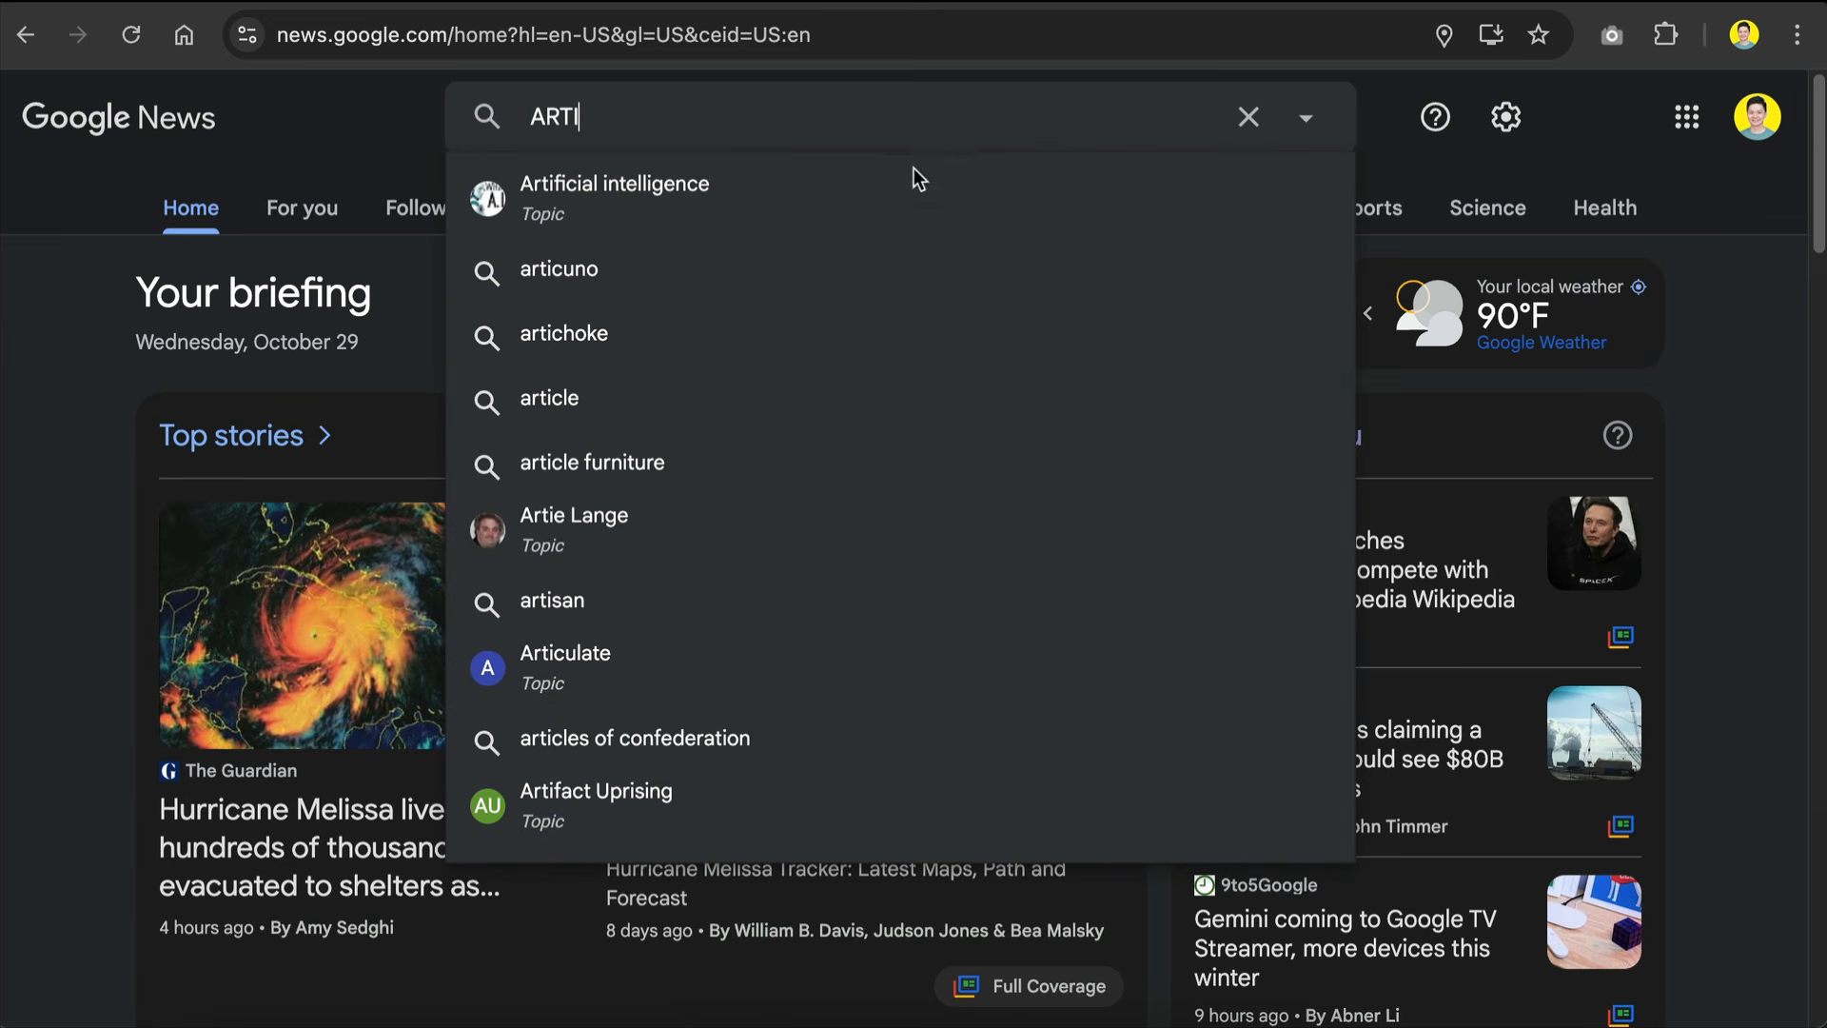
left_click(825, 202)
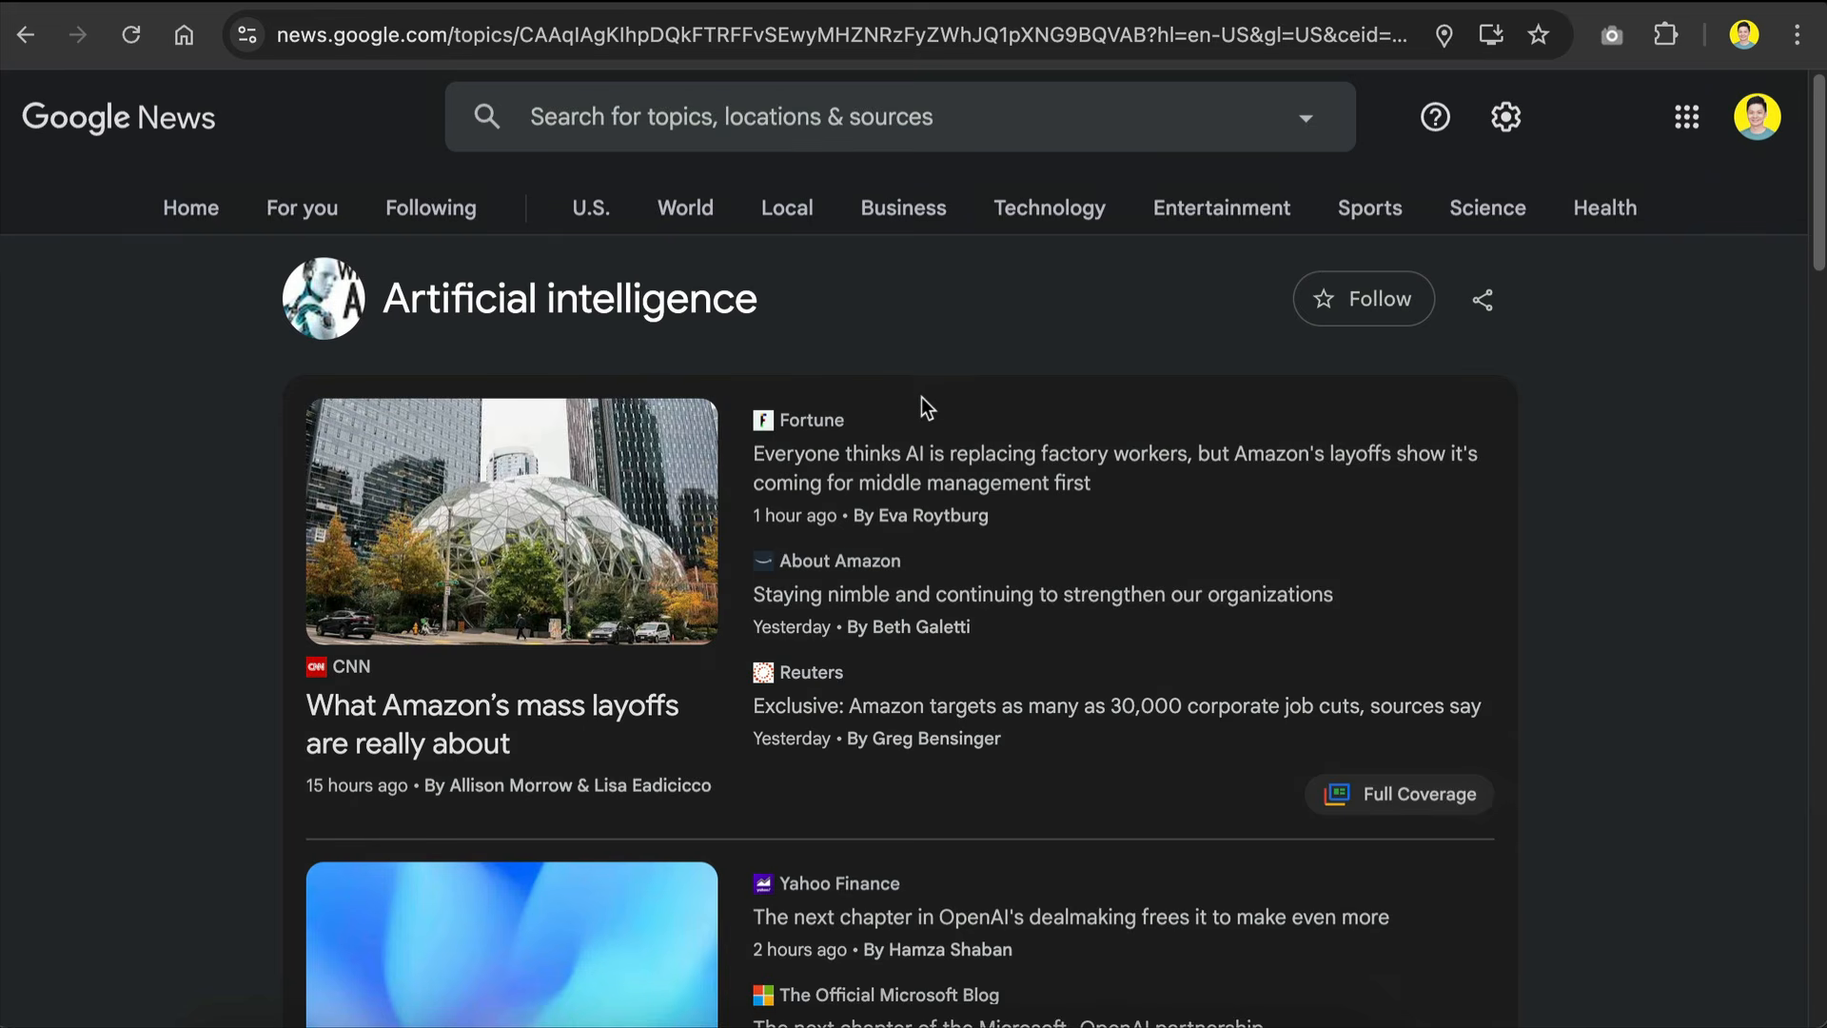
scroll(928, 404, "down", 1)
scroll(928, 405, "down", 20)
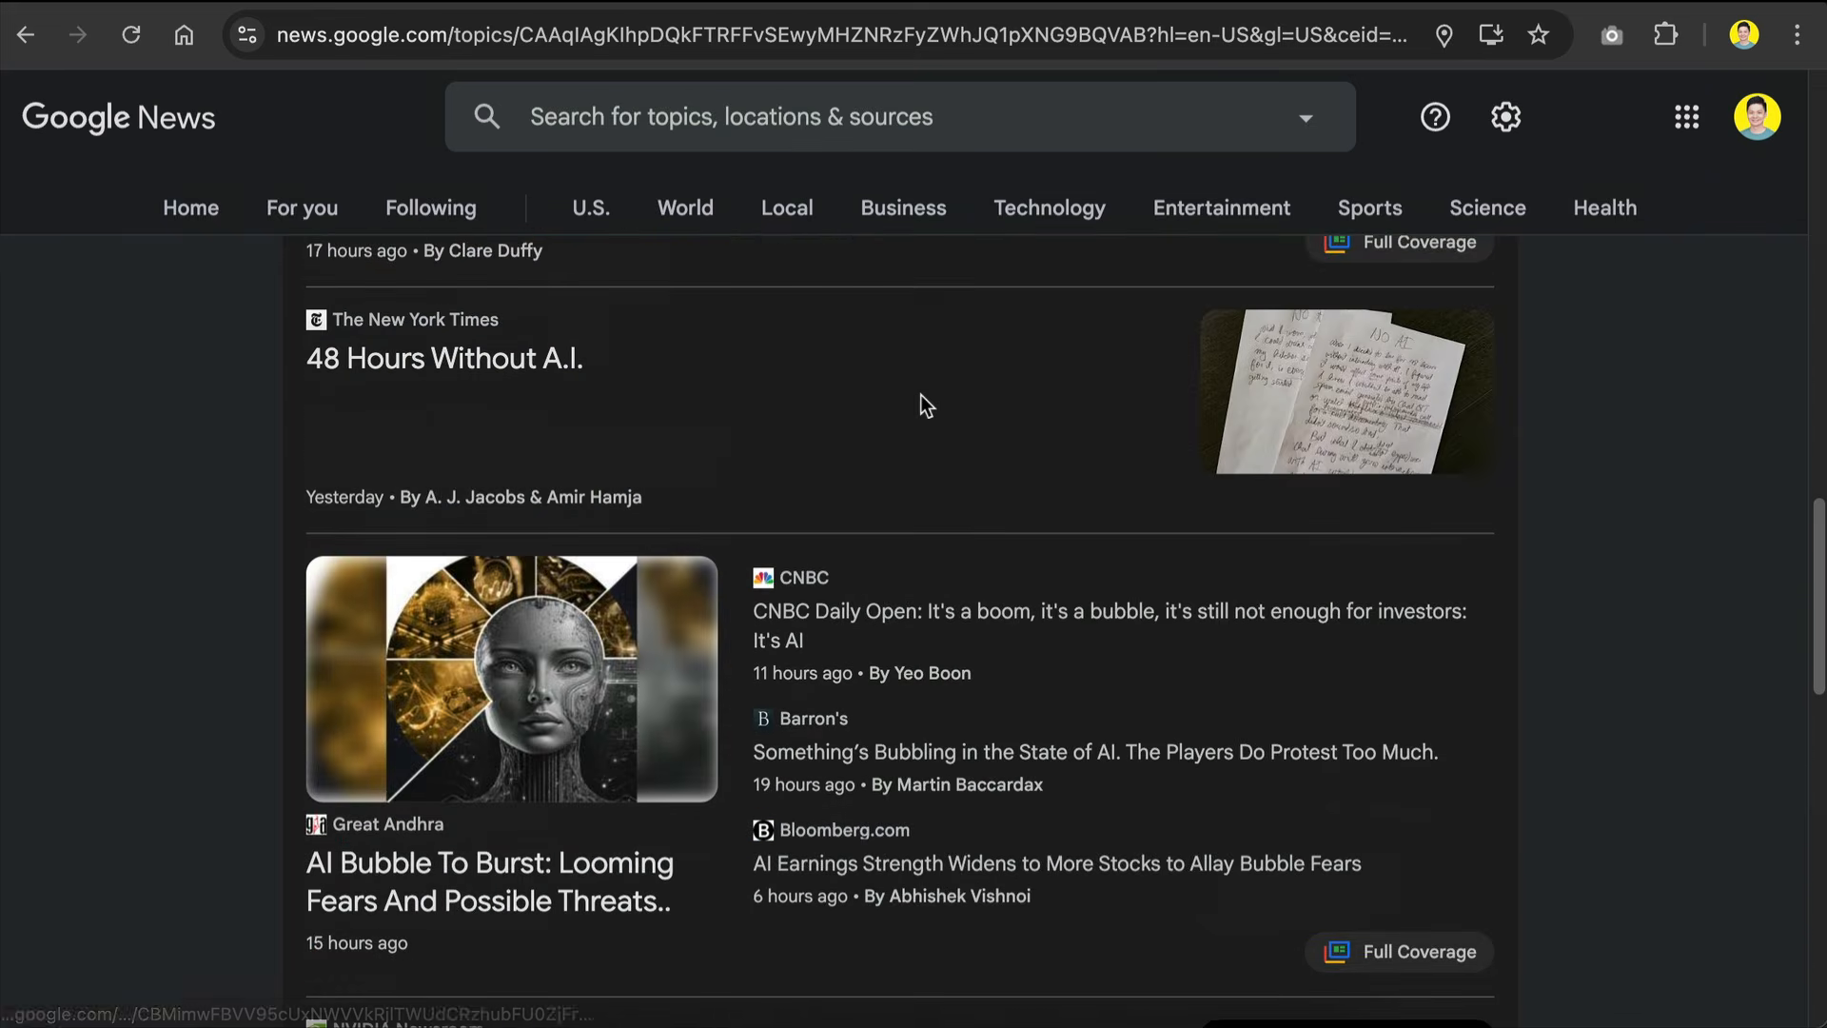
scroll(922, 394, "up", 10)
scroll(922, 396, "up", 8)
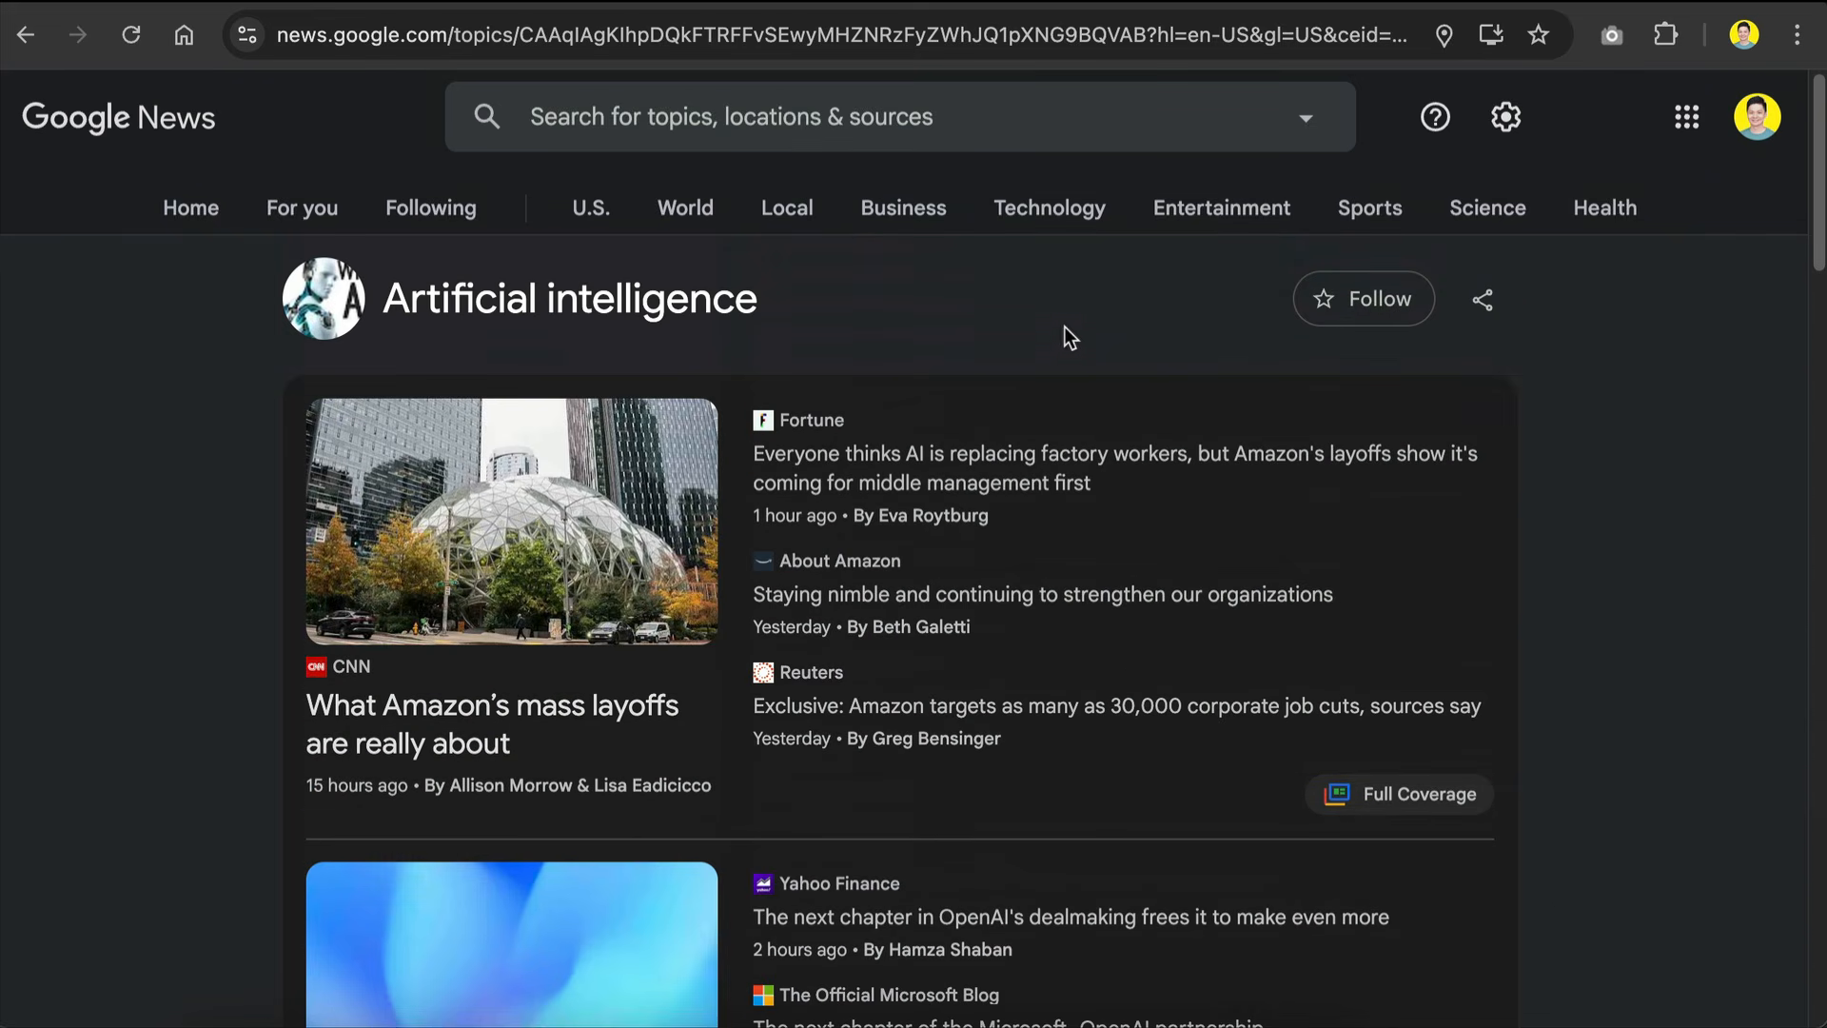
left_click(928, 43)
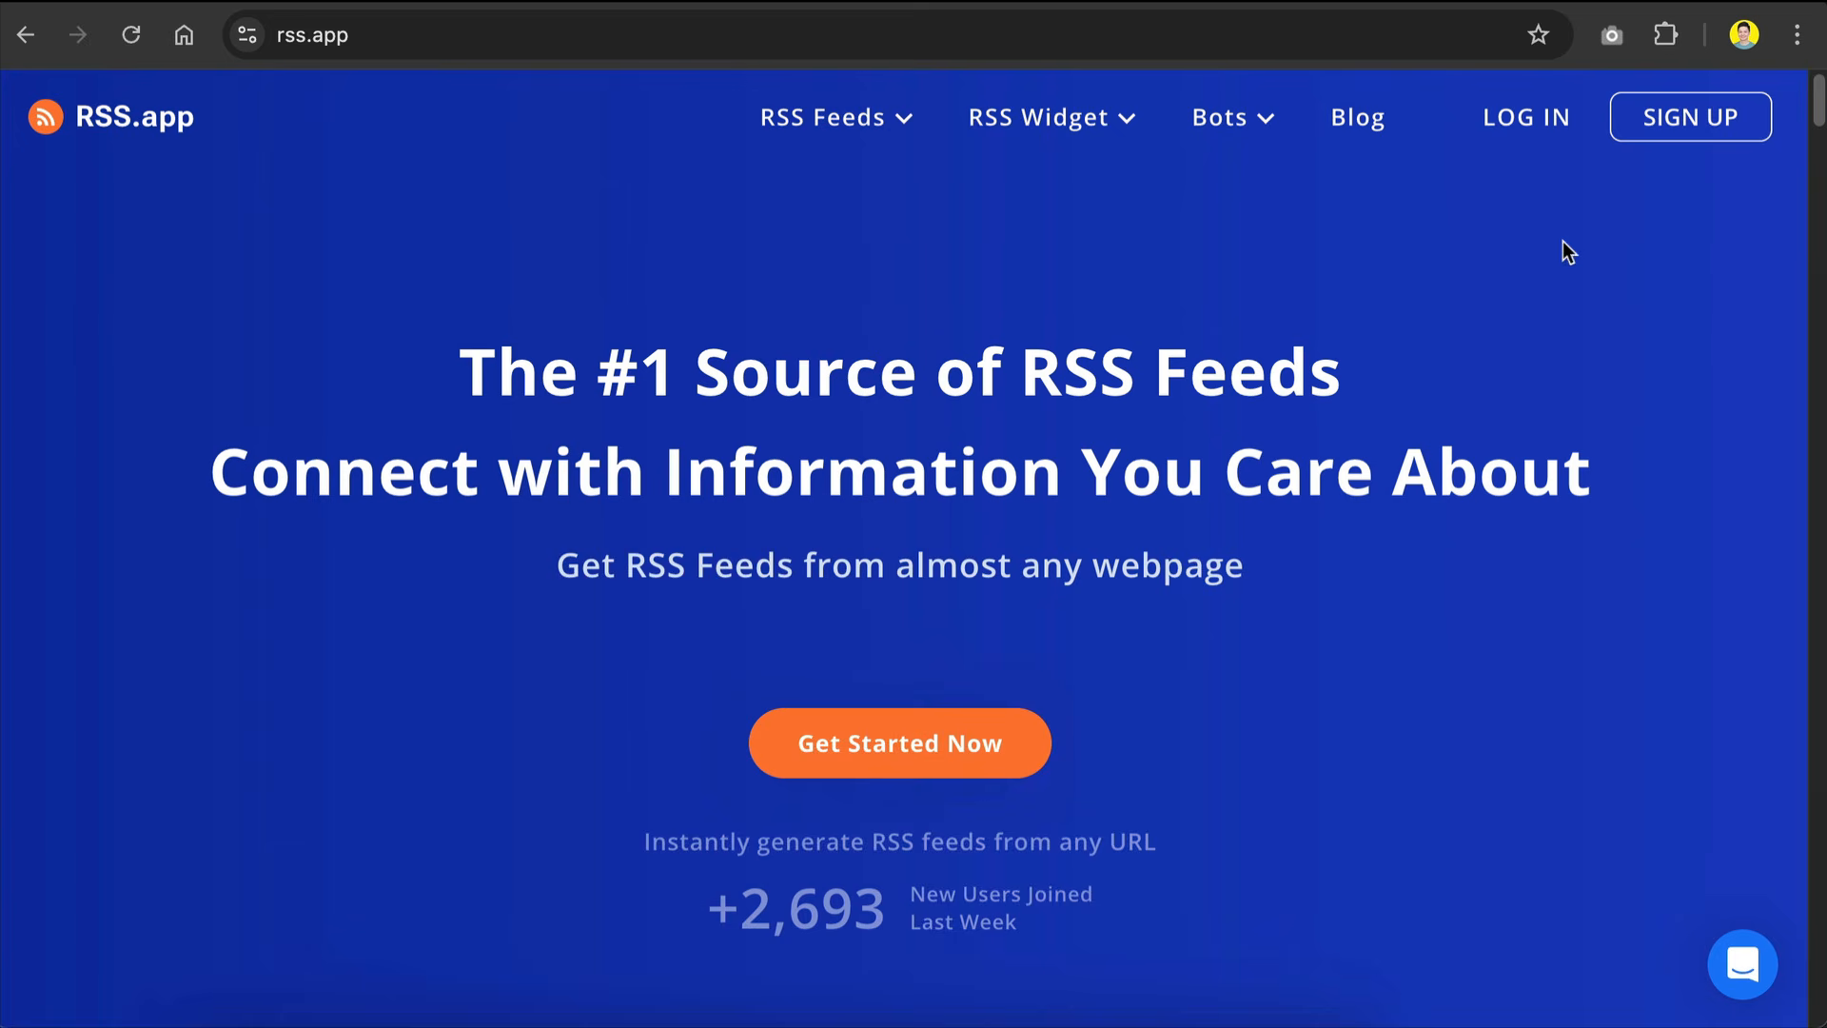
Step: Switch to RSS.app, sign up for an account and get past the welcome screen
left_click(1636, 133)
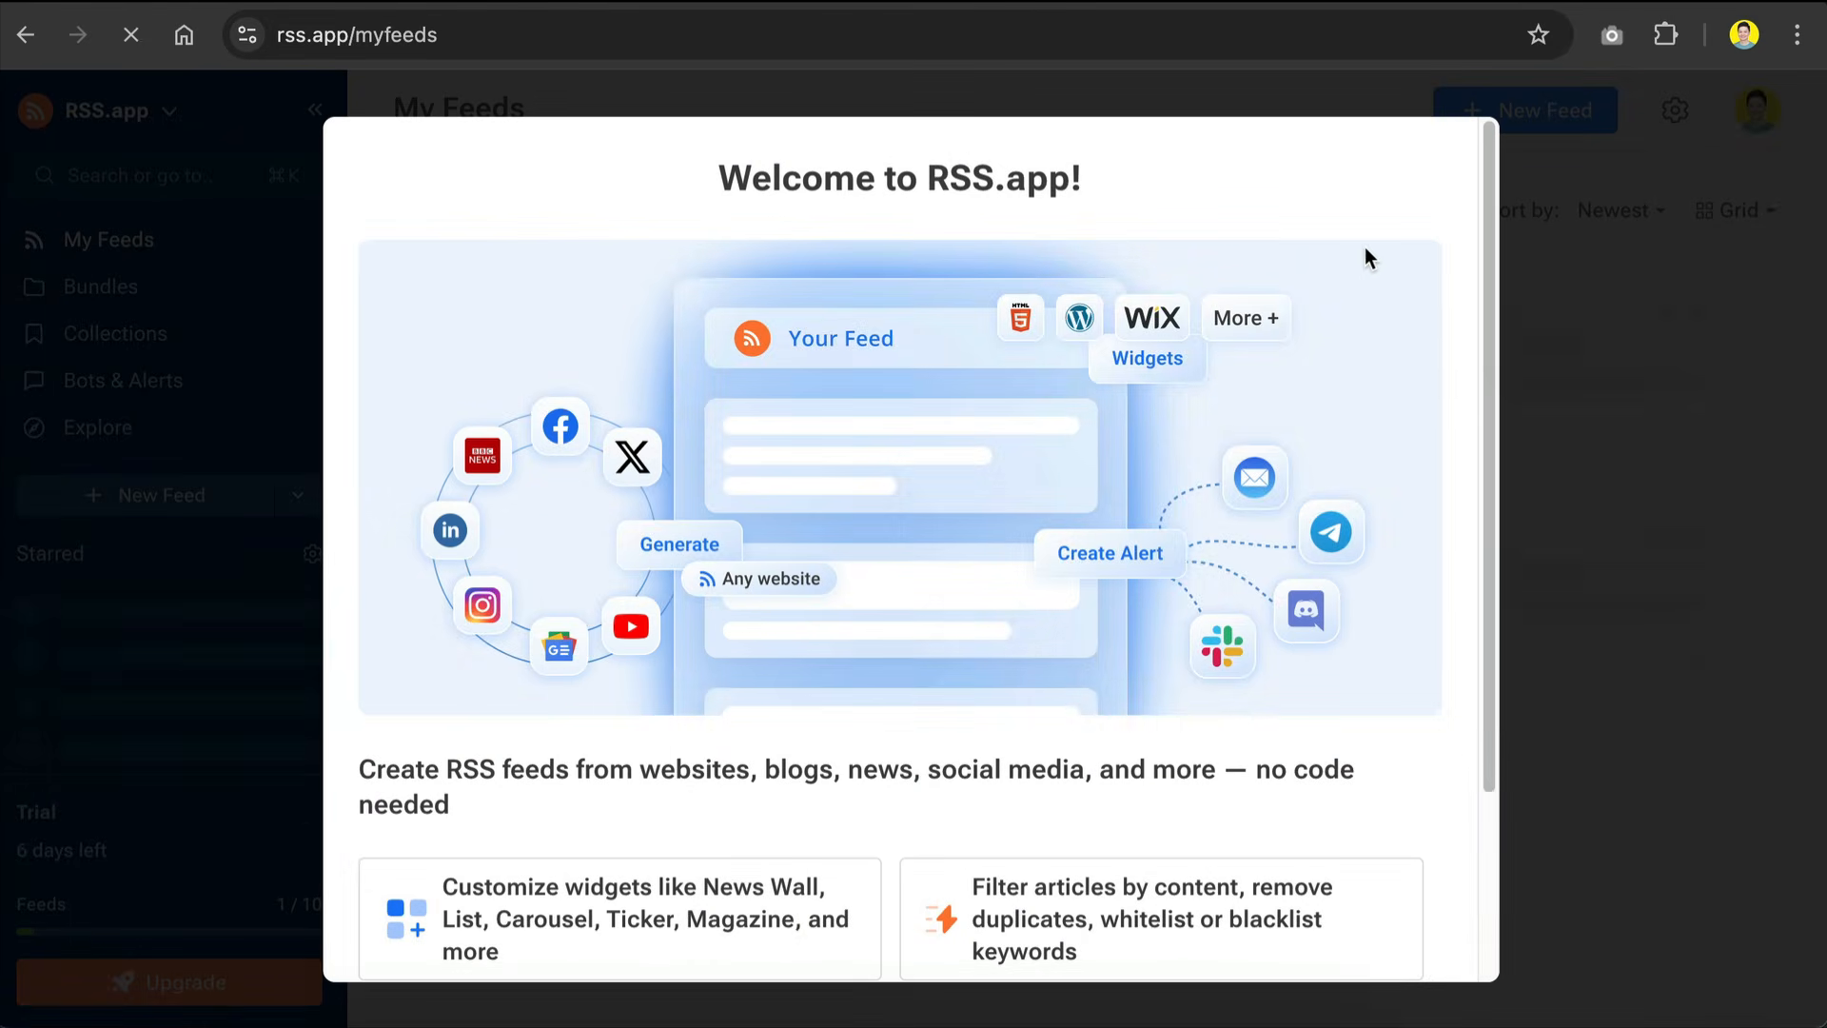
scroll(1109, 351, "down", 3)
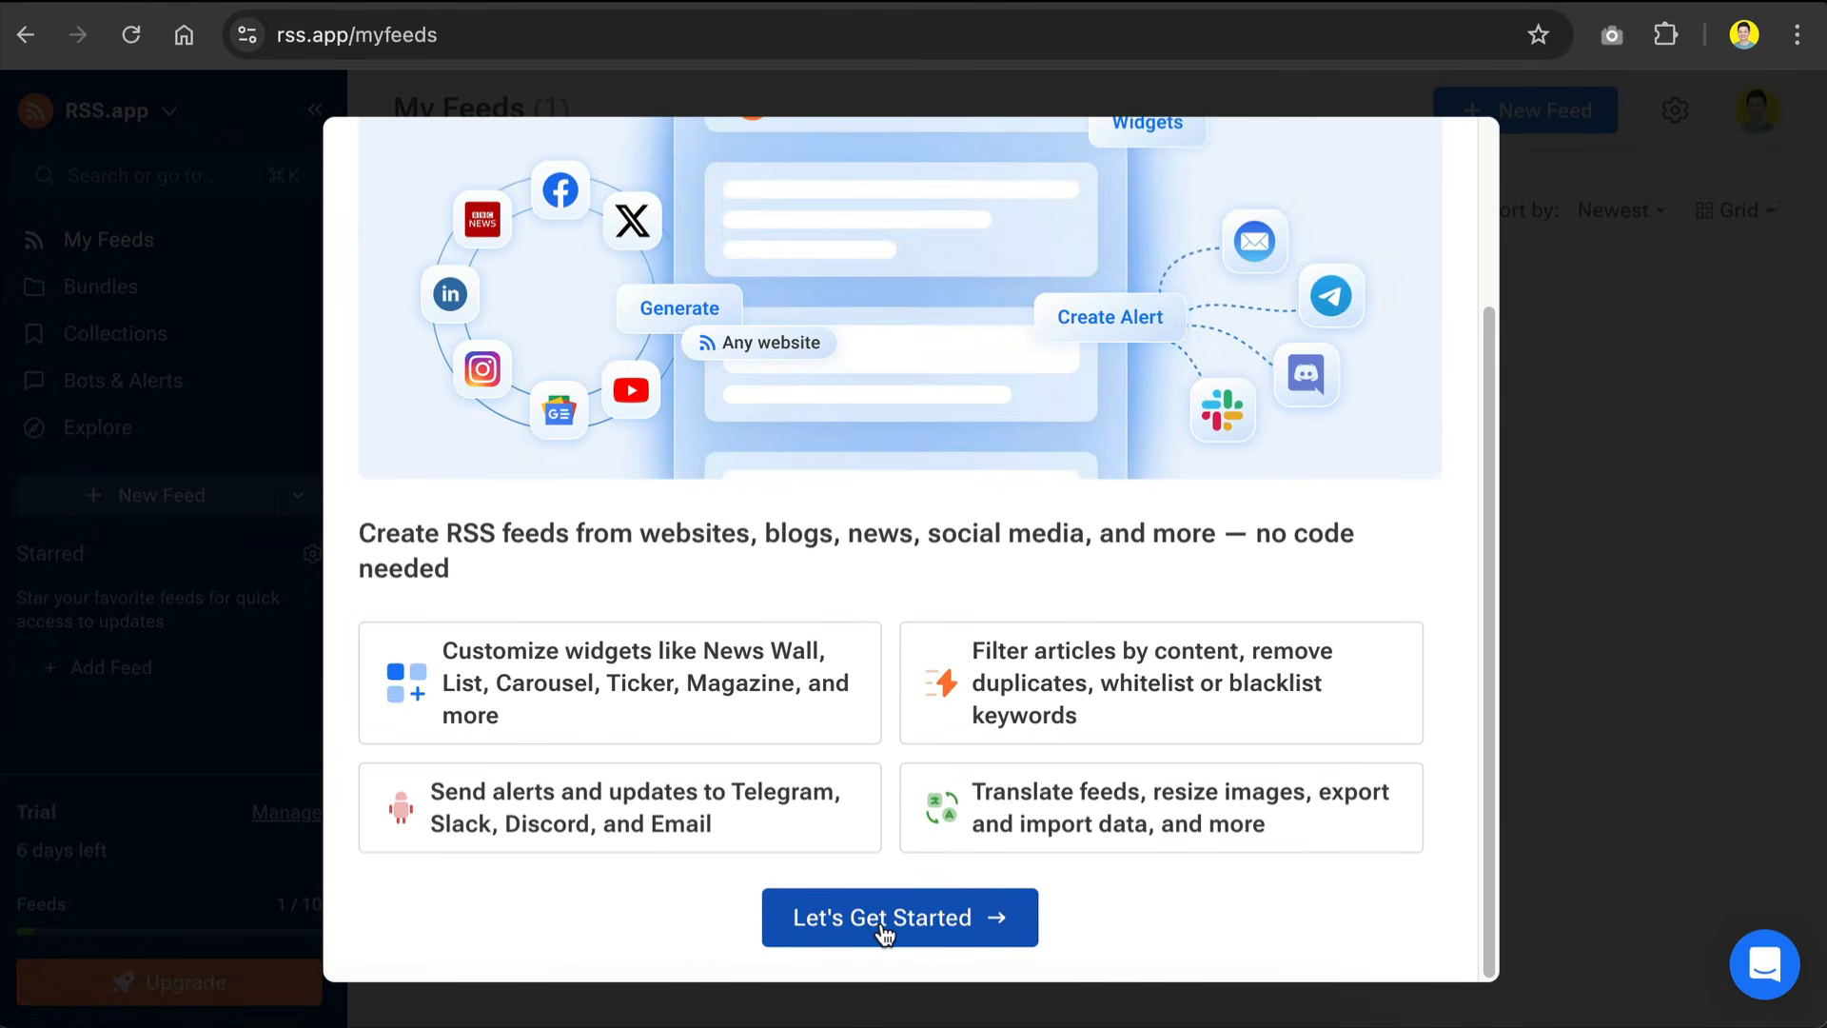
left_click(883, 919)
Step: Generate a new RSS feed from the copied Google News Artificial intelligence topic URL
left_click(1054, 346)
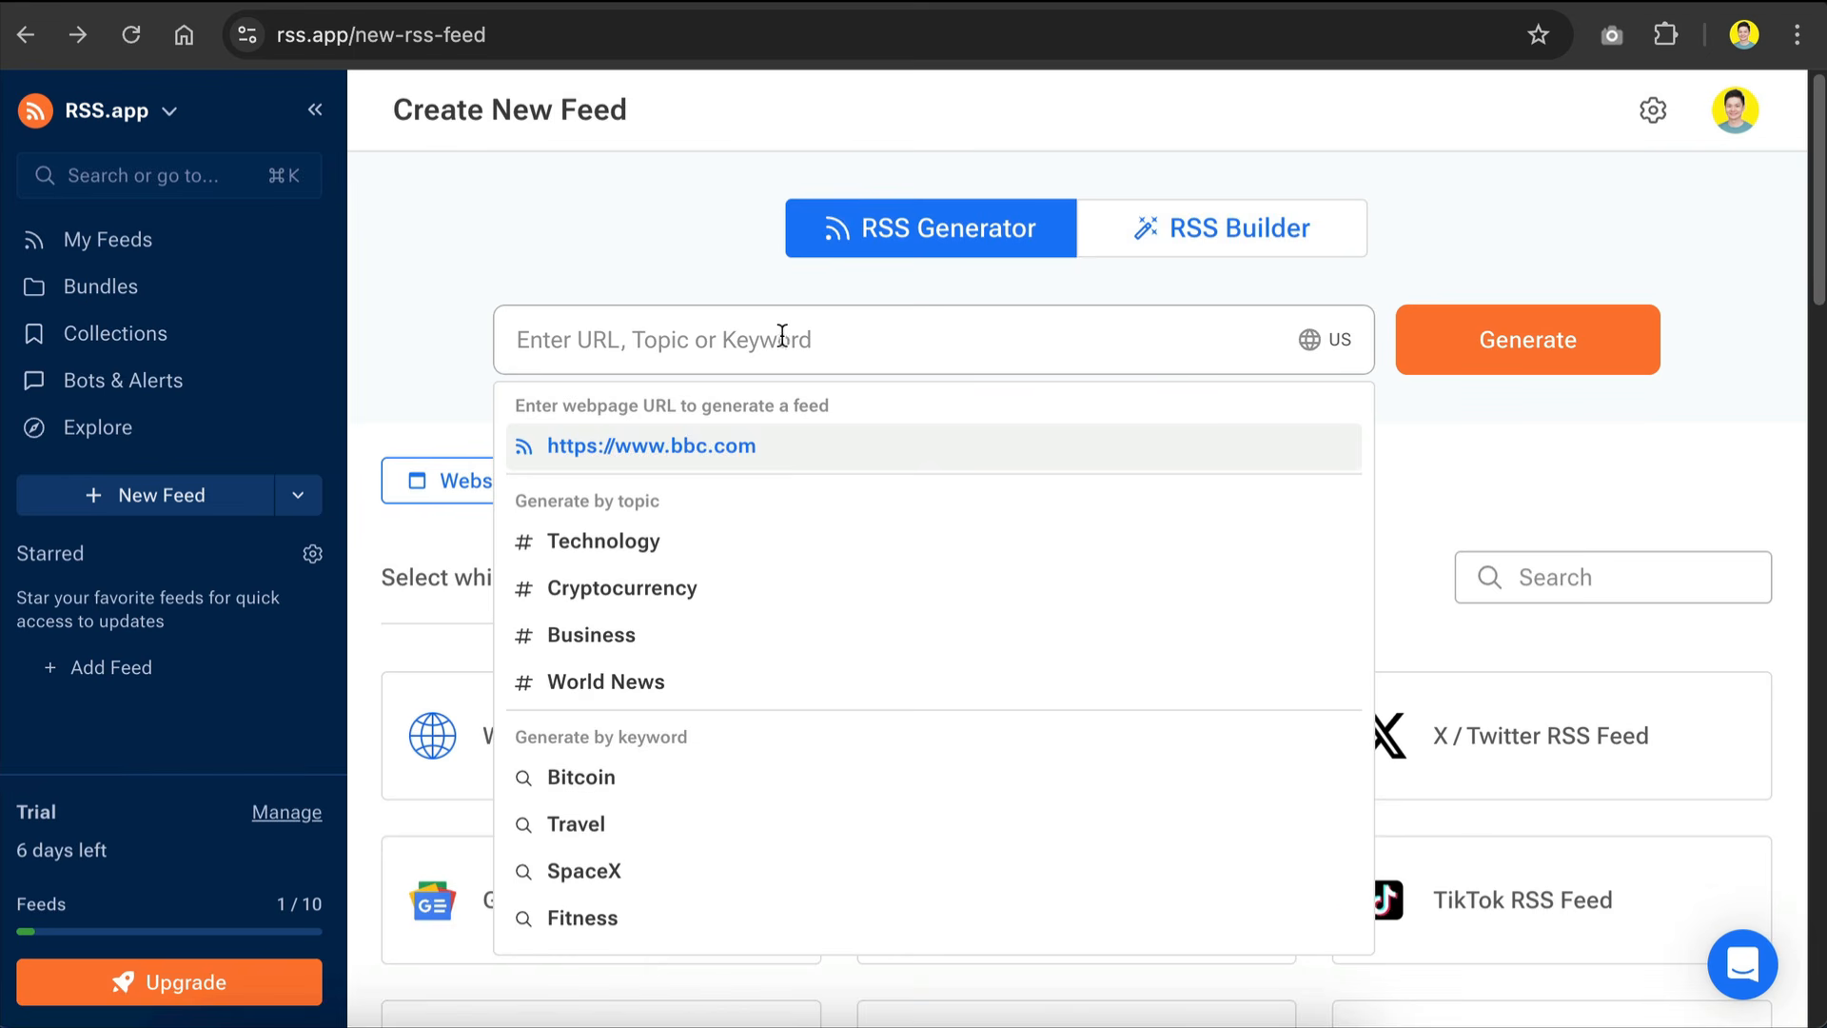
type("https://news.google.com/topics/CAAqIAgKIhpDQkFTRFFvSUwyMHZNRzFyZWhJQ1pXNG9BQVAB?hl=en-US&gl=US&ceid=US%3Aen")
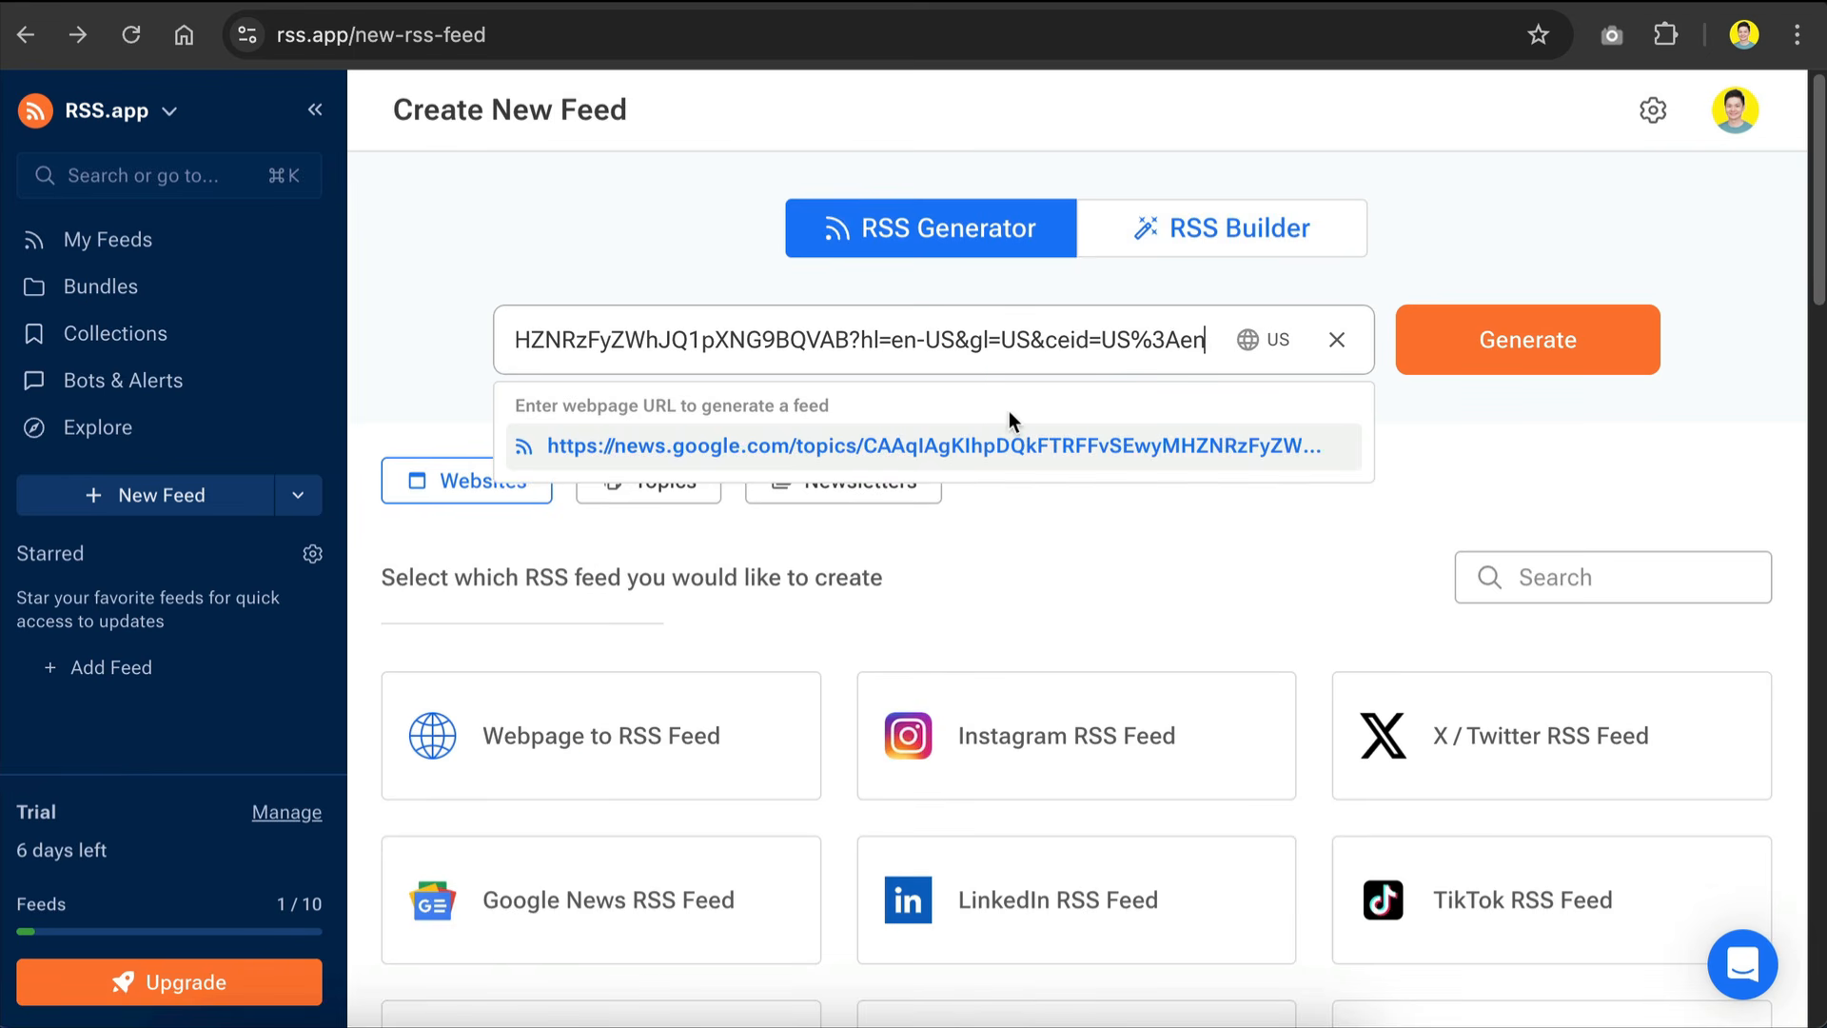
left_click(1505, 340)
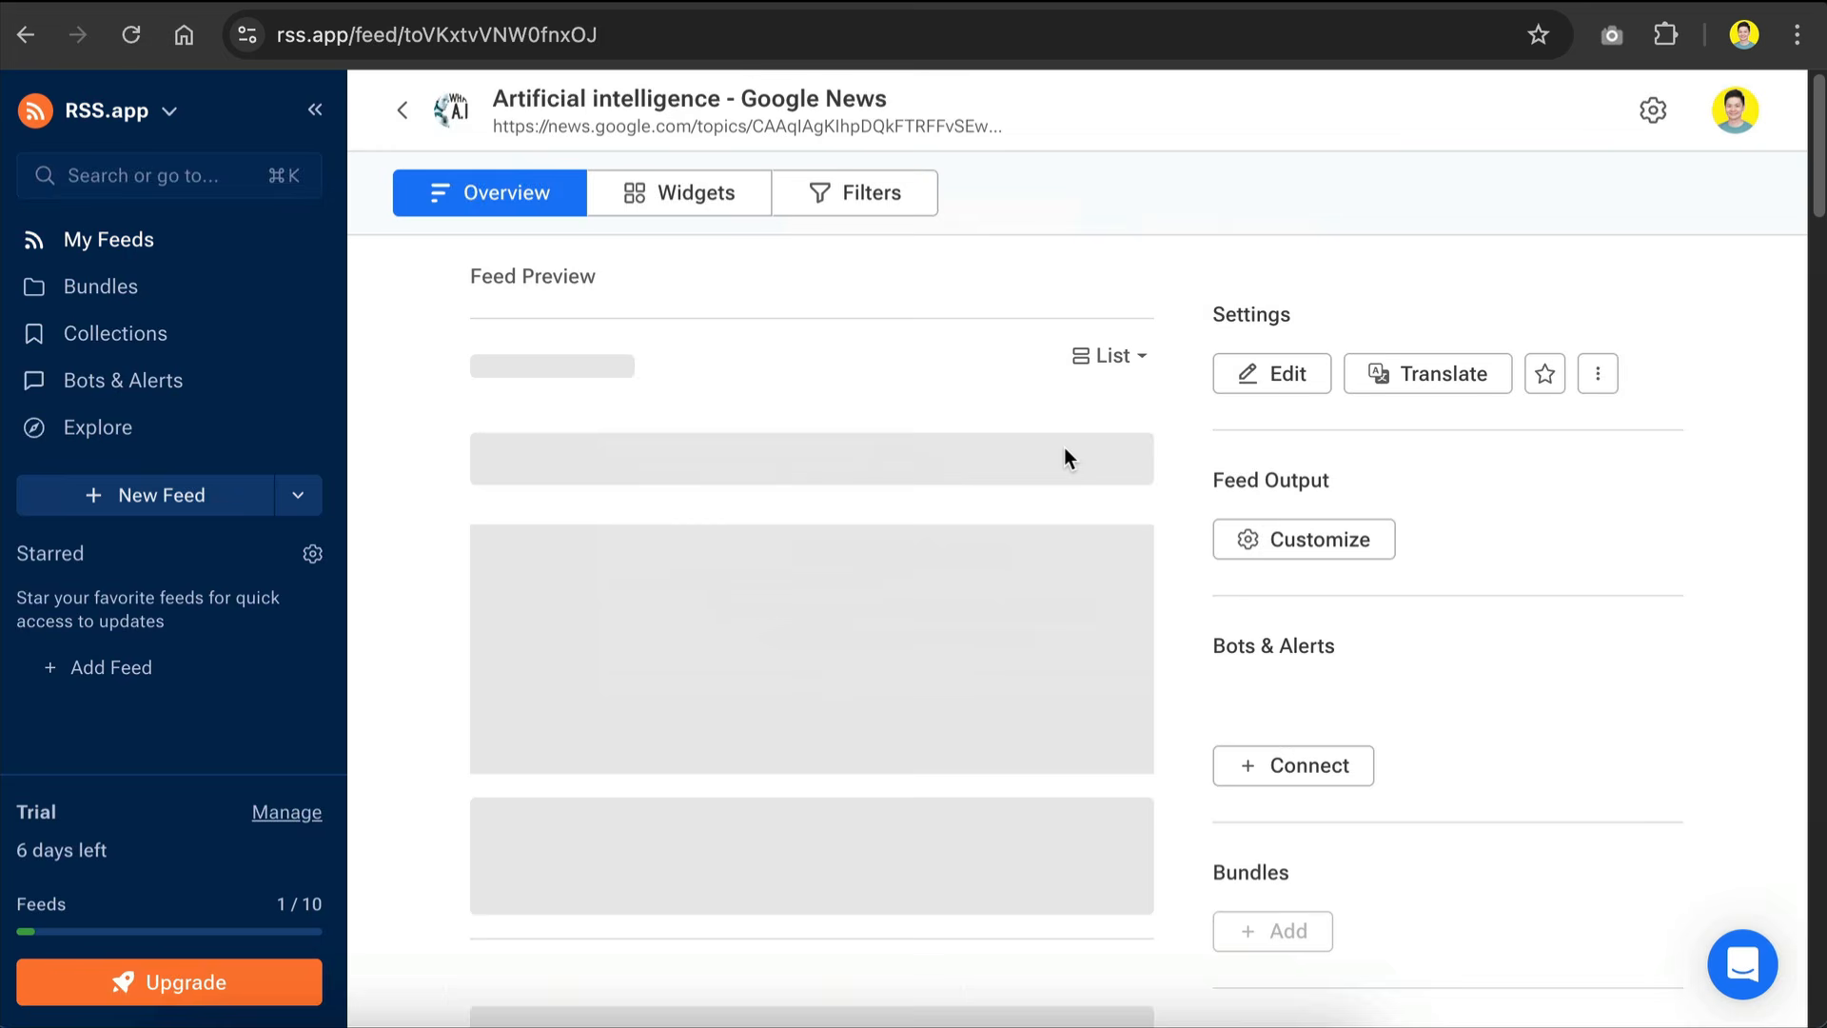
Step: Look through the feed preview, save the Artificial intelligence feed to My Feeds and copy its XML feed URL
scroll(786, 560, "down", 10)
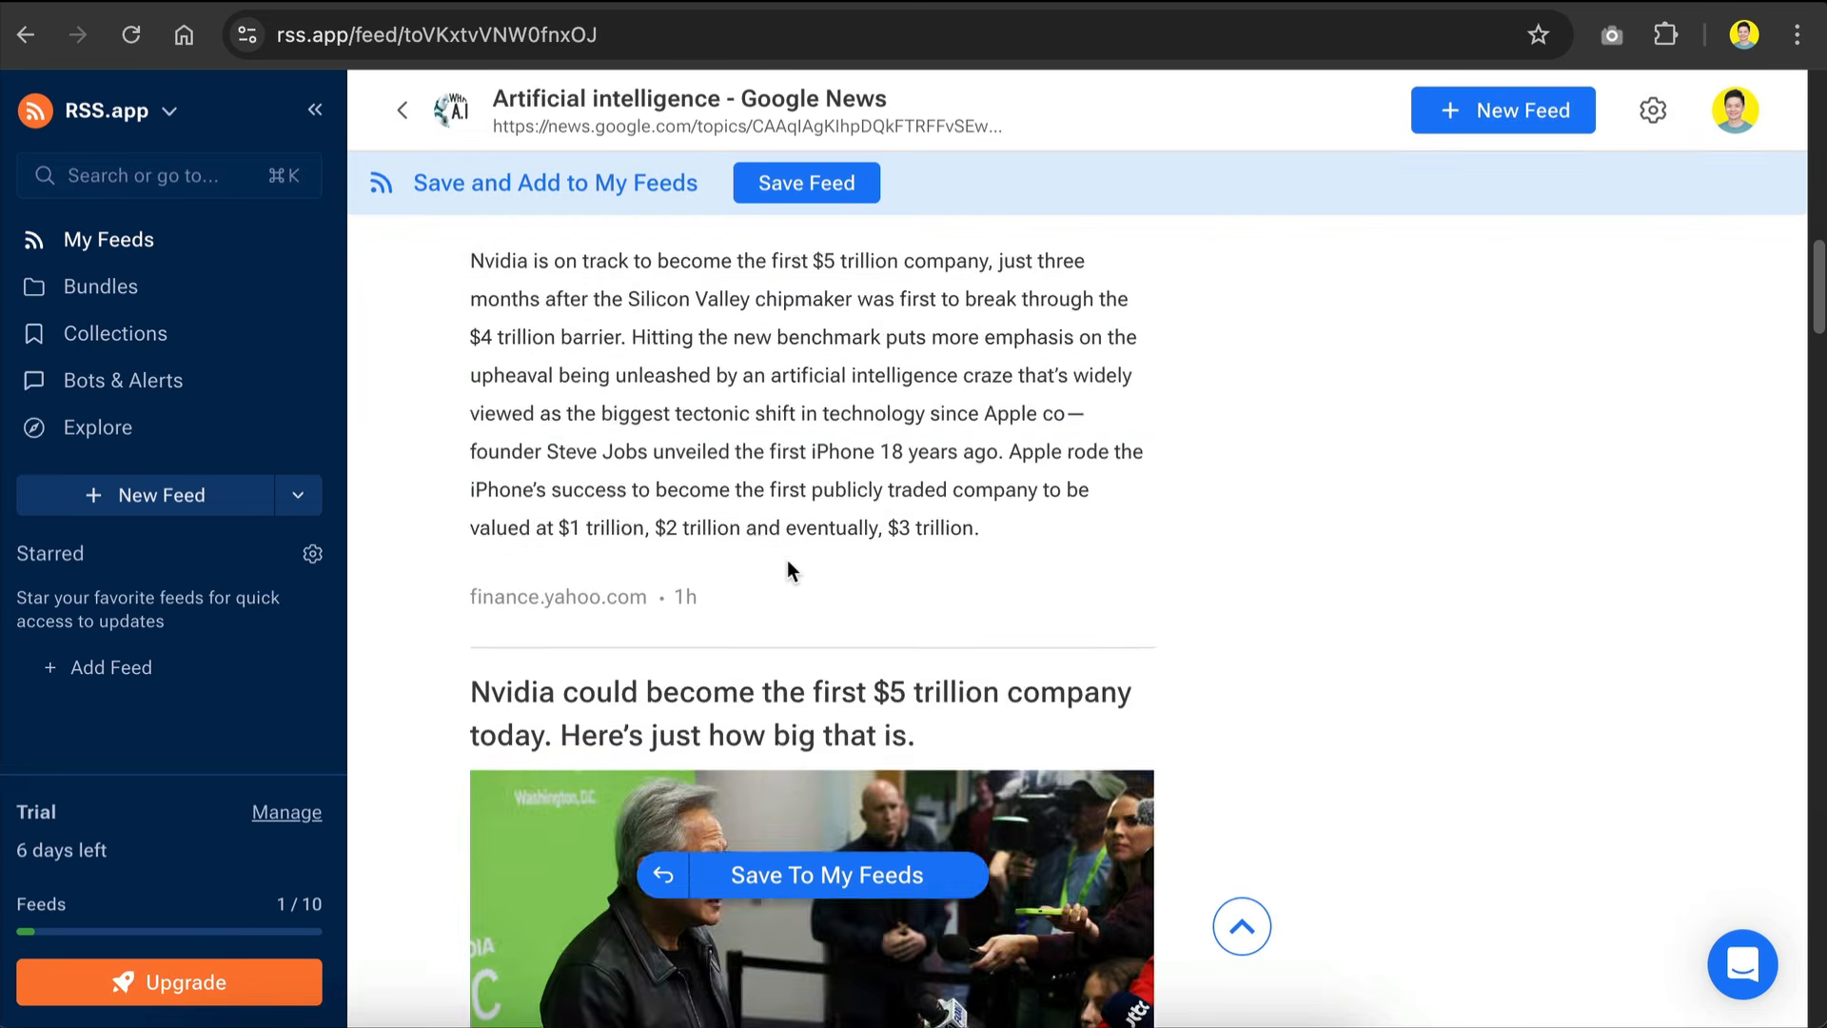
scroll(786, 560, "down", 7)
scroll(786, 560, "up", 10)
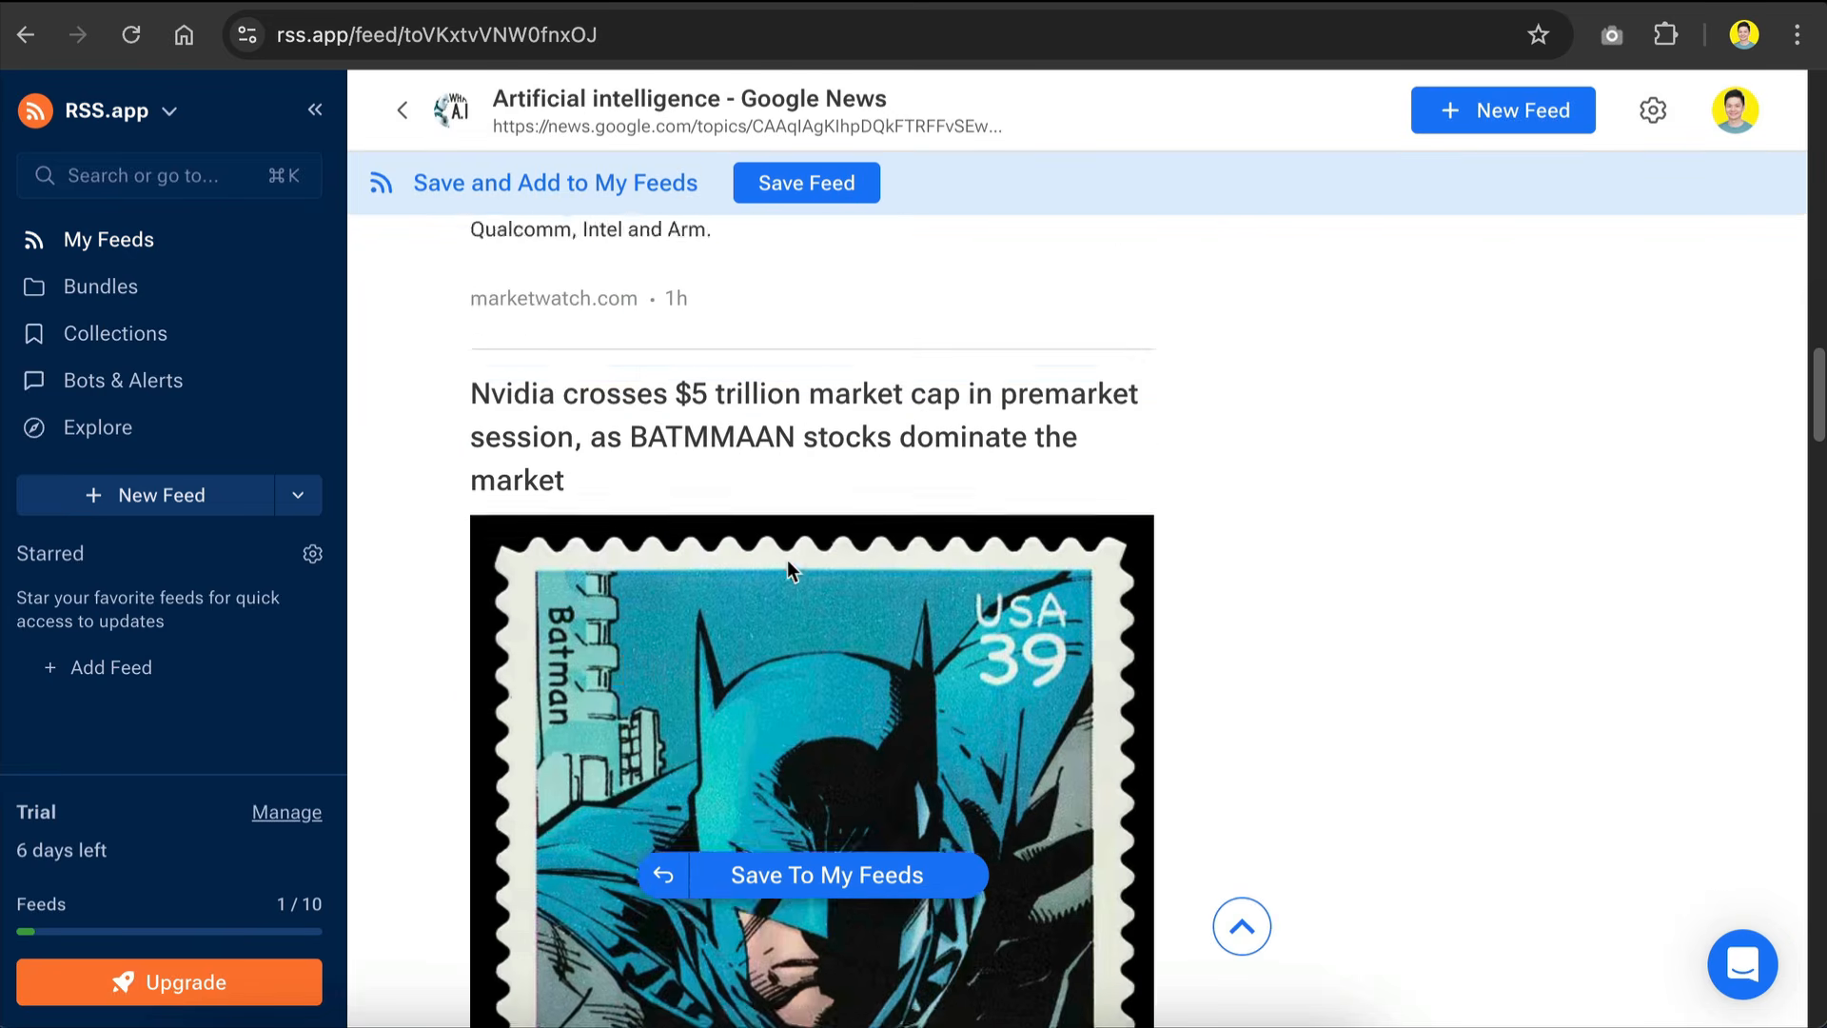
scroll(786, 560, "up", 5)
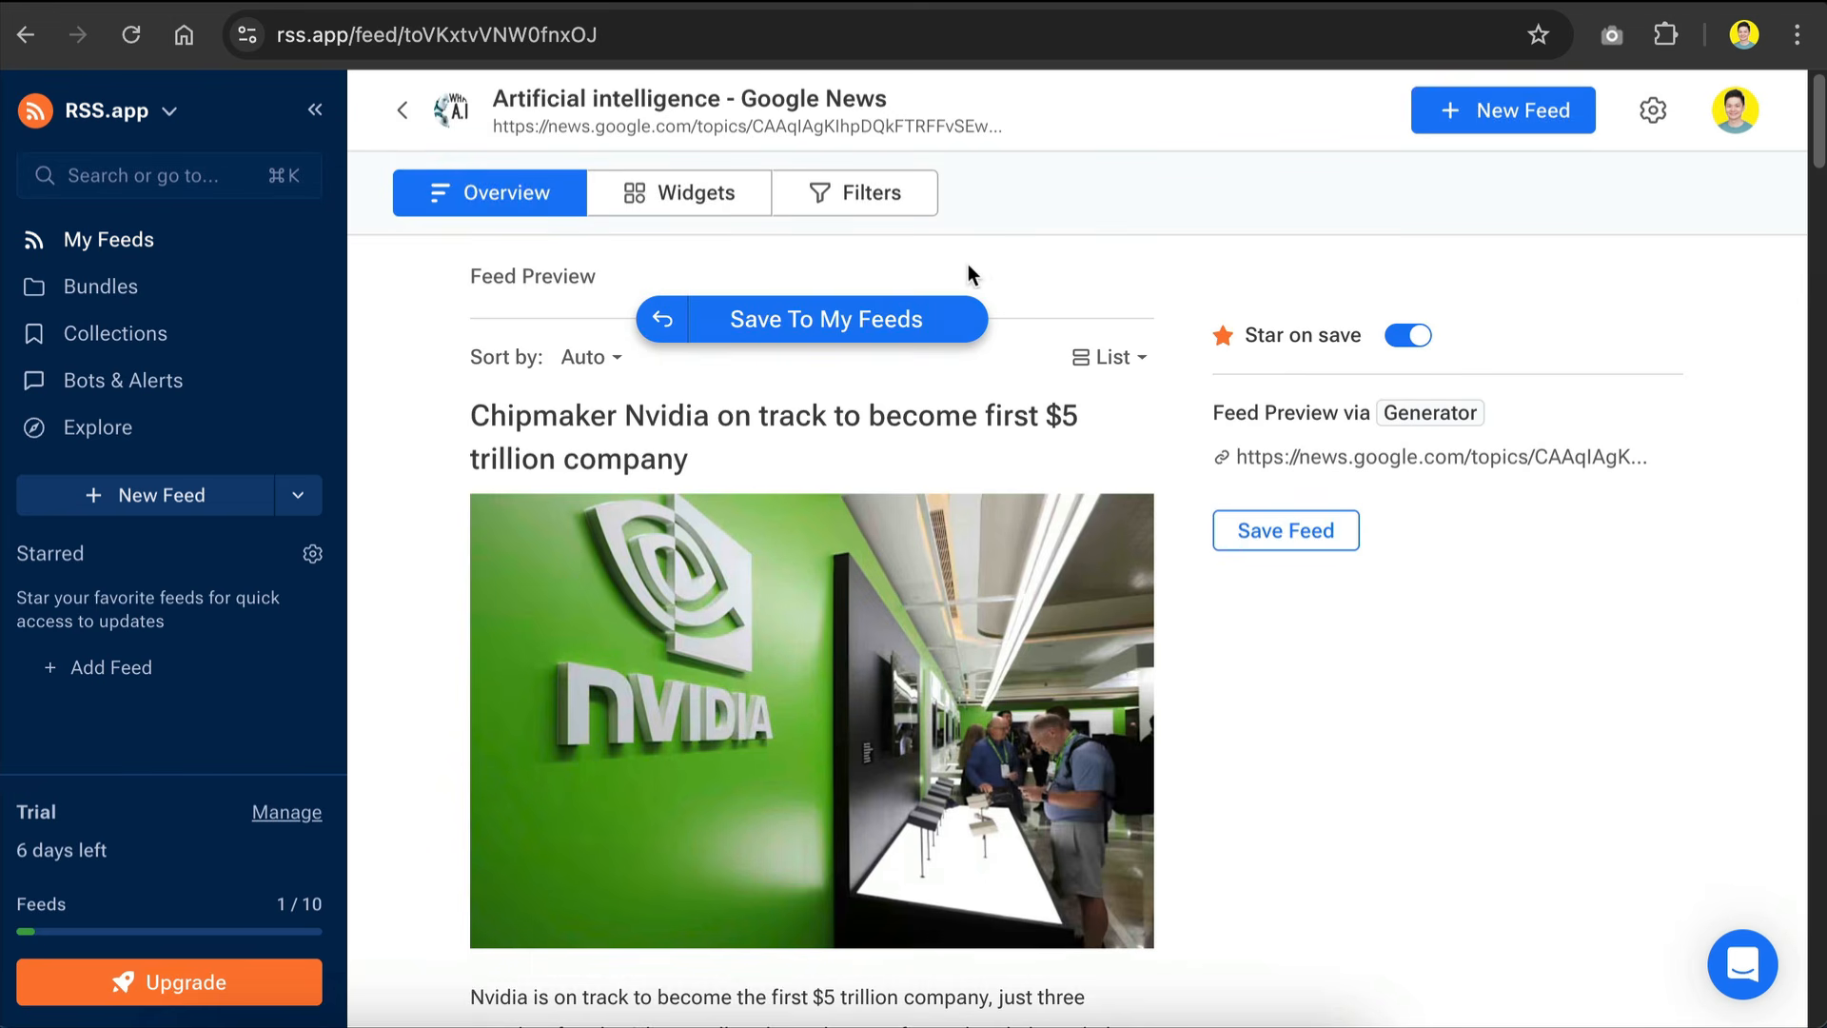
left_click(828, 323)
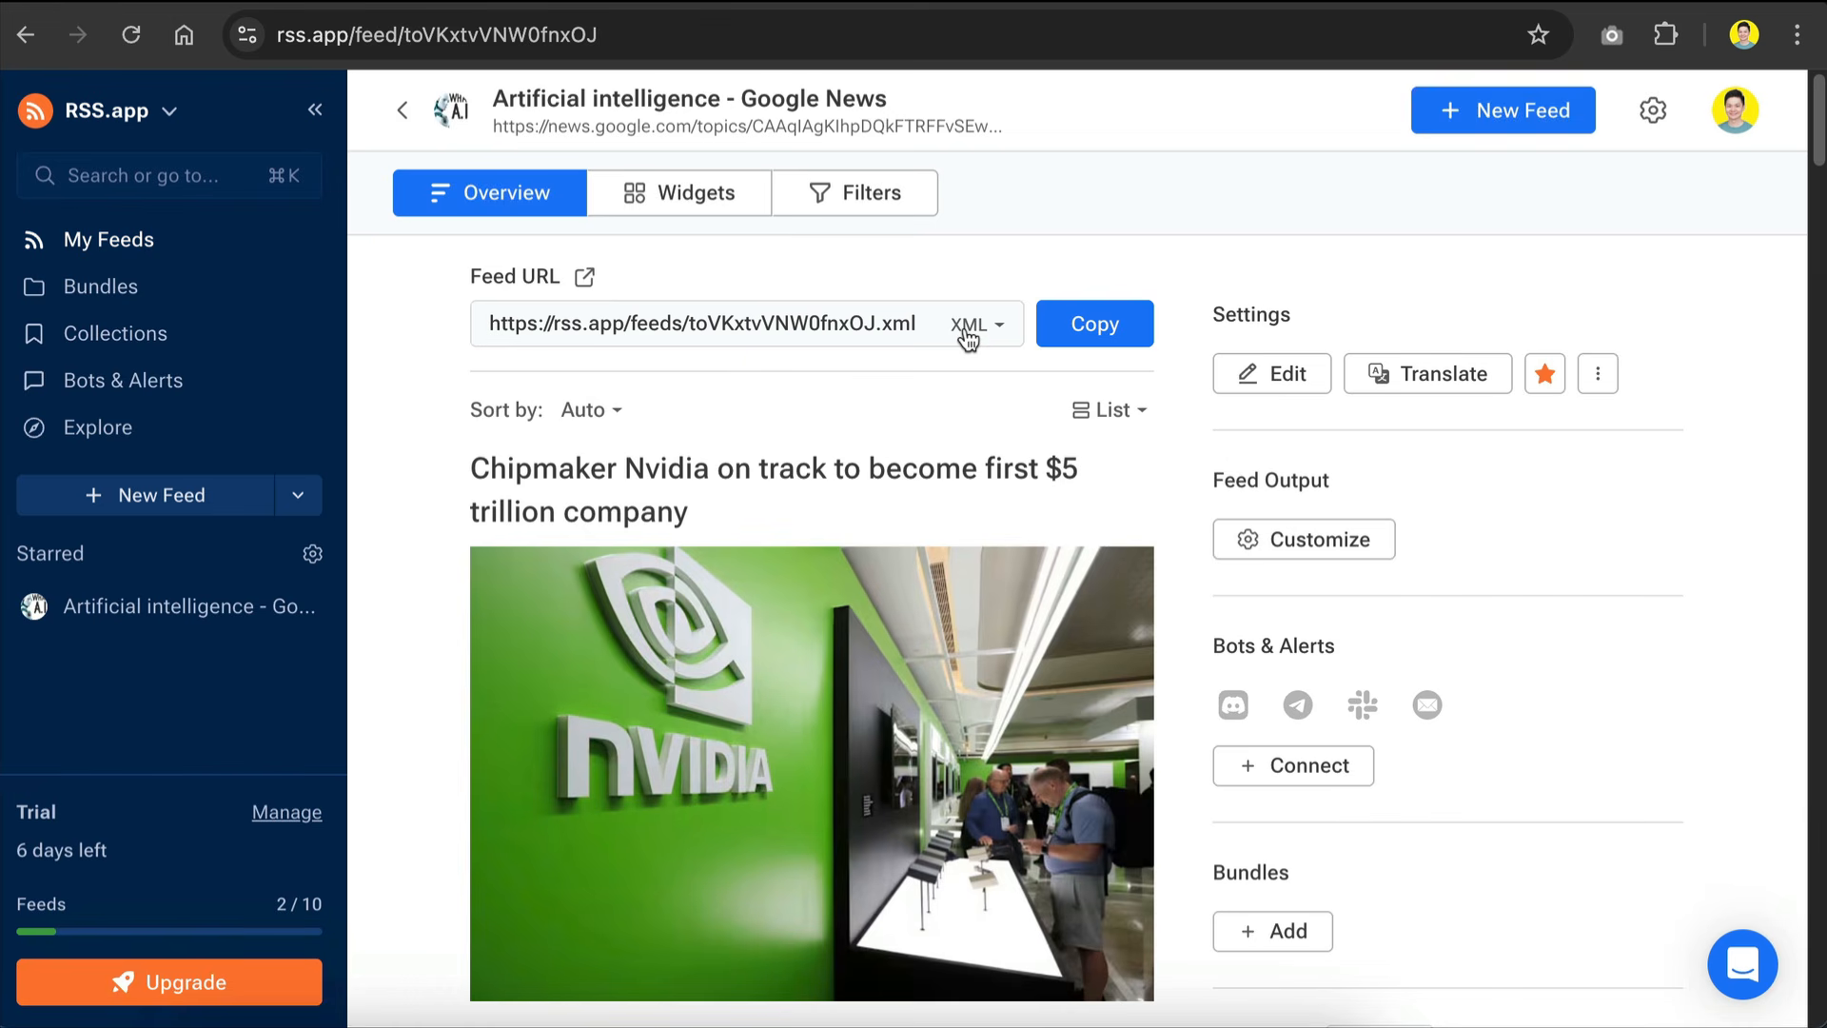
left_click(1095, 325)
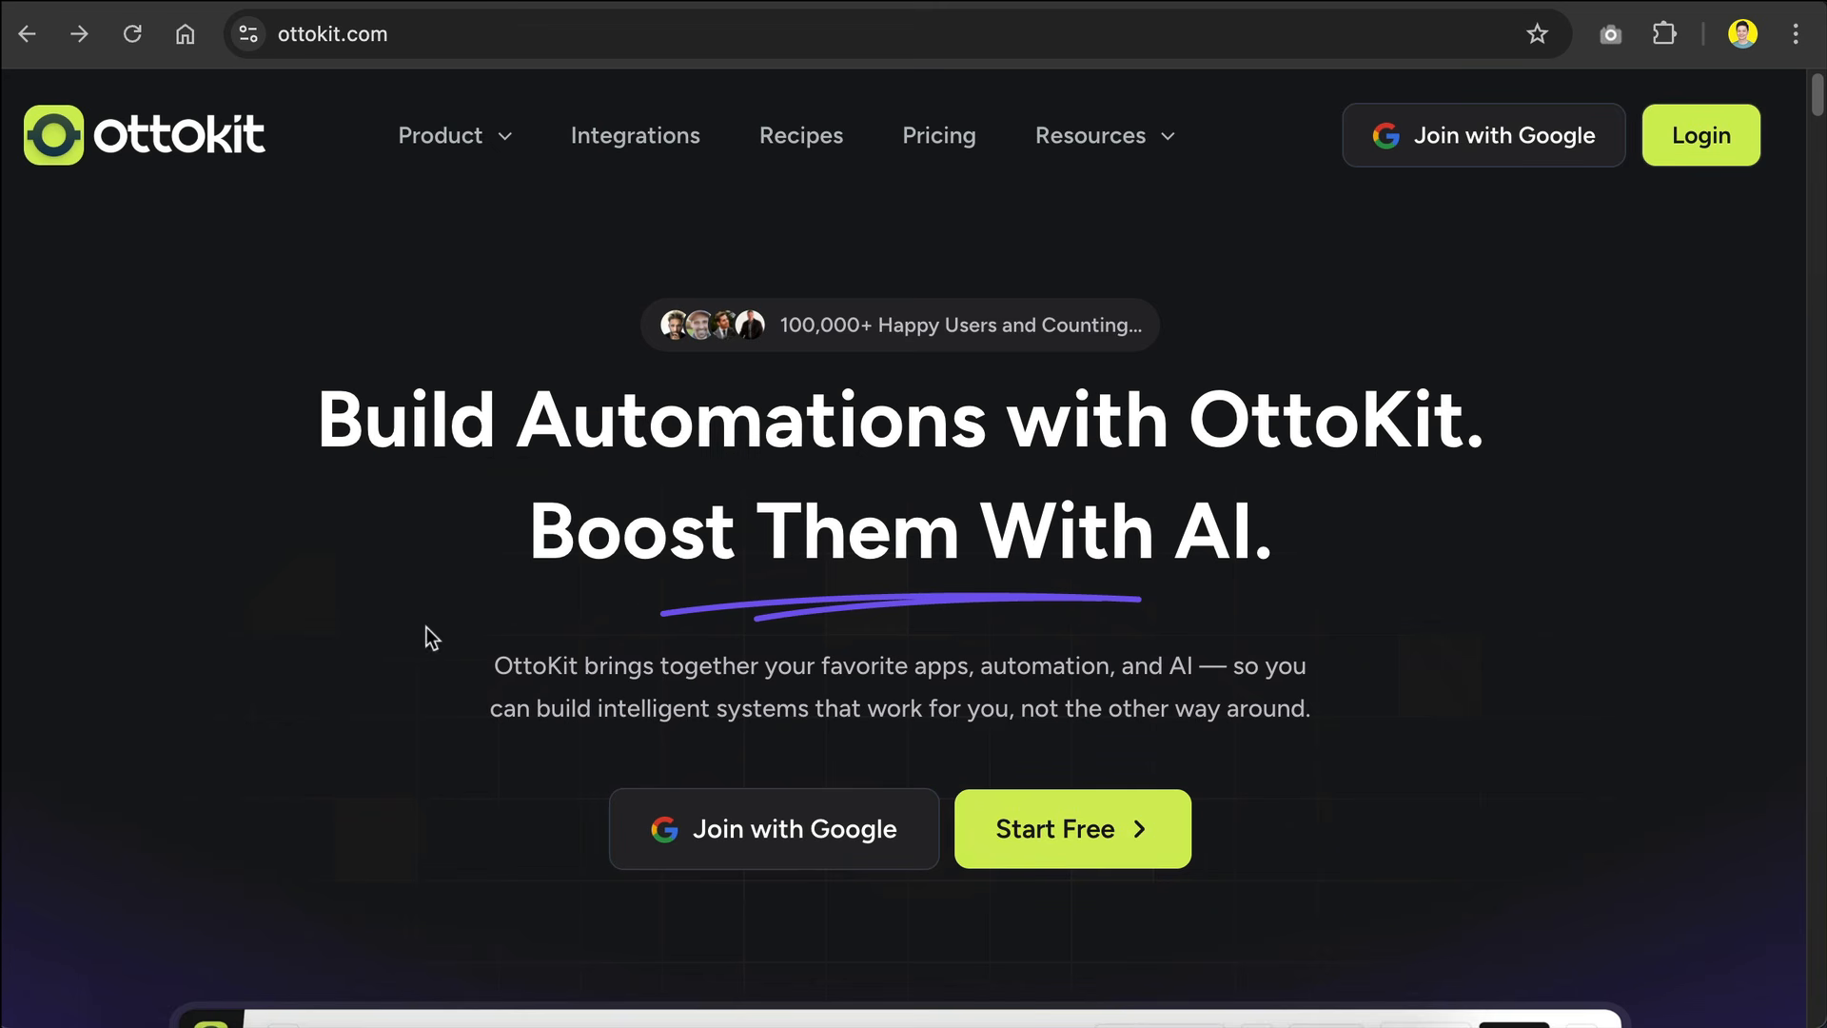
Step: Switch to OttoKit, look over its home page and join with the Google account
scroll(448, 574, "down", 8)
scroll(453, 569, "down", 20)
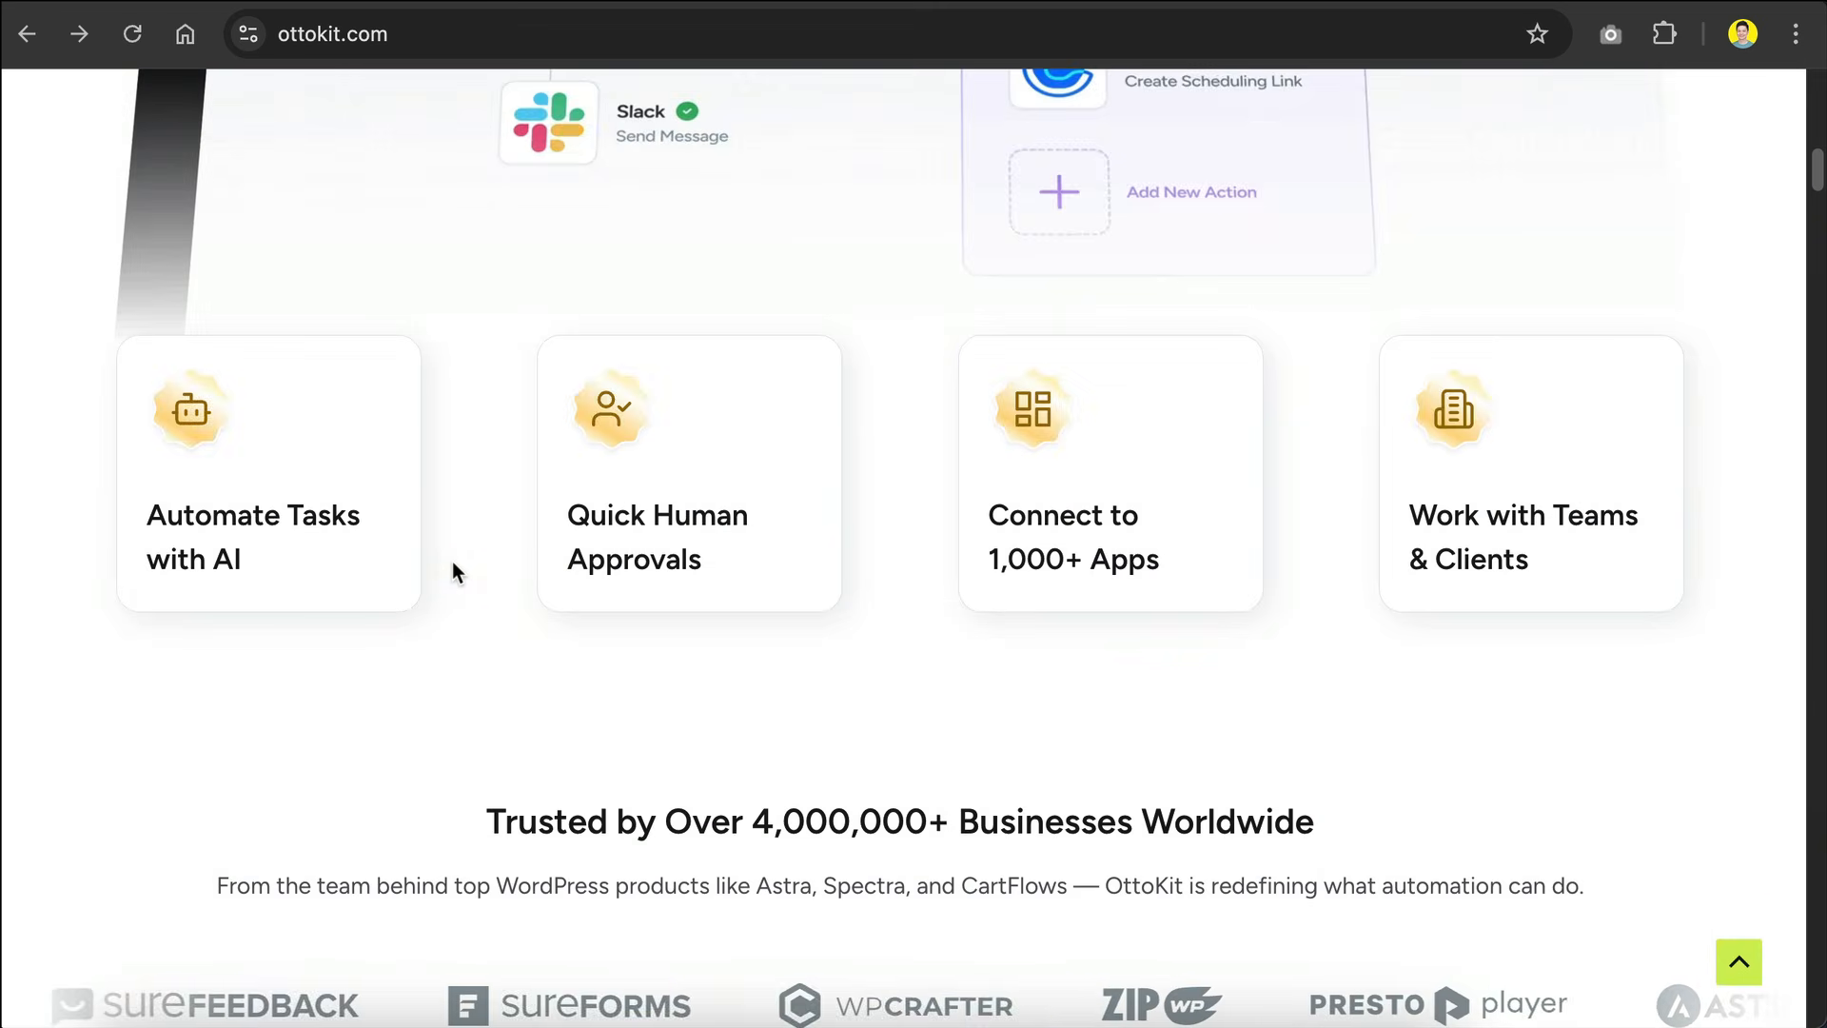
scroll(455, 571, "down", 7)
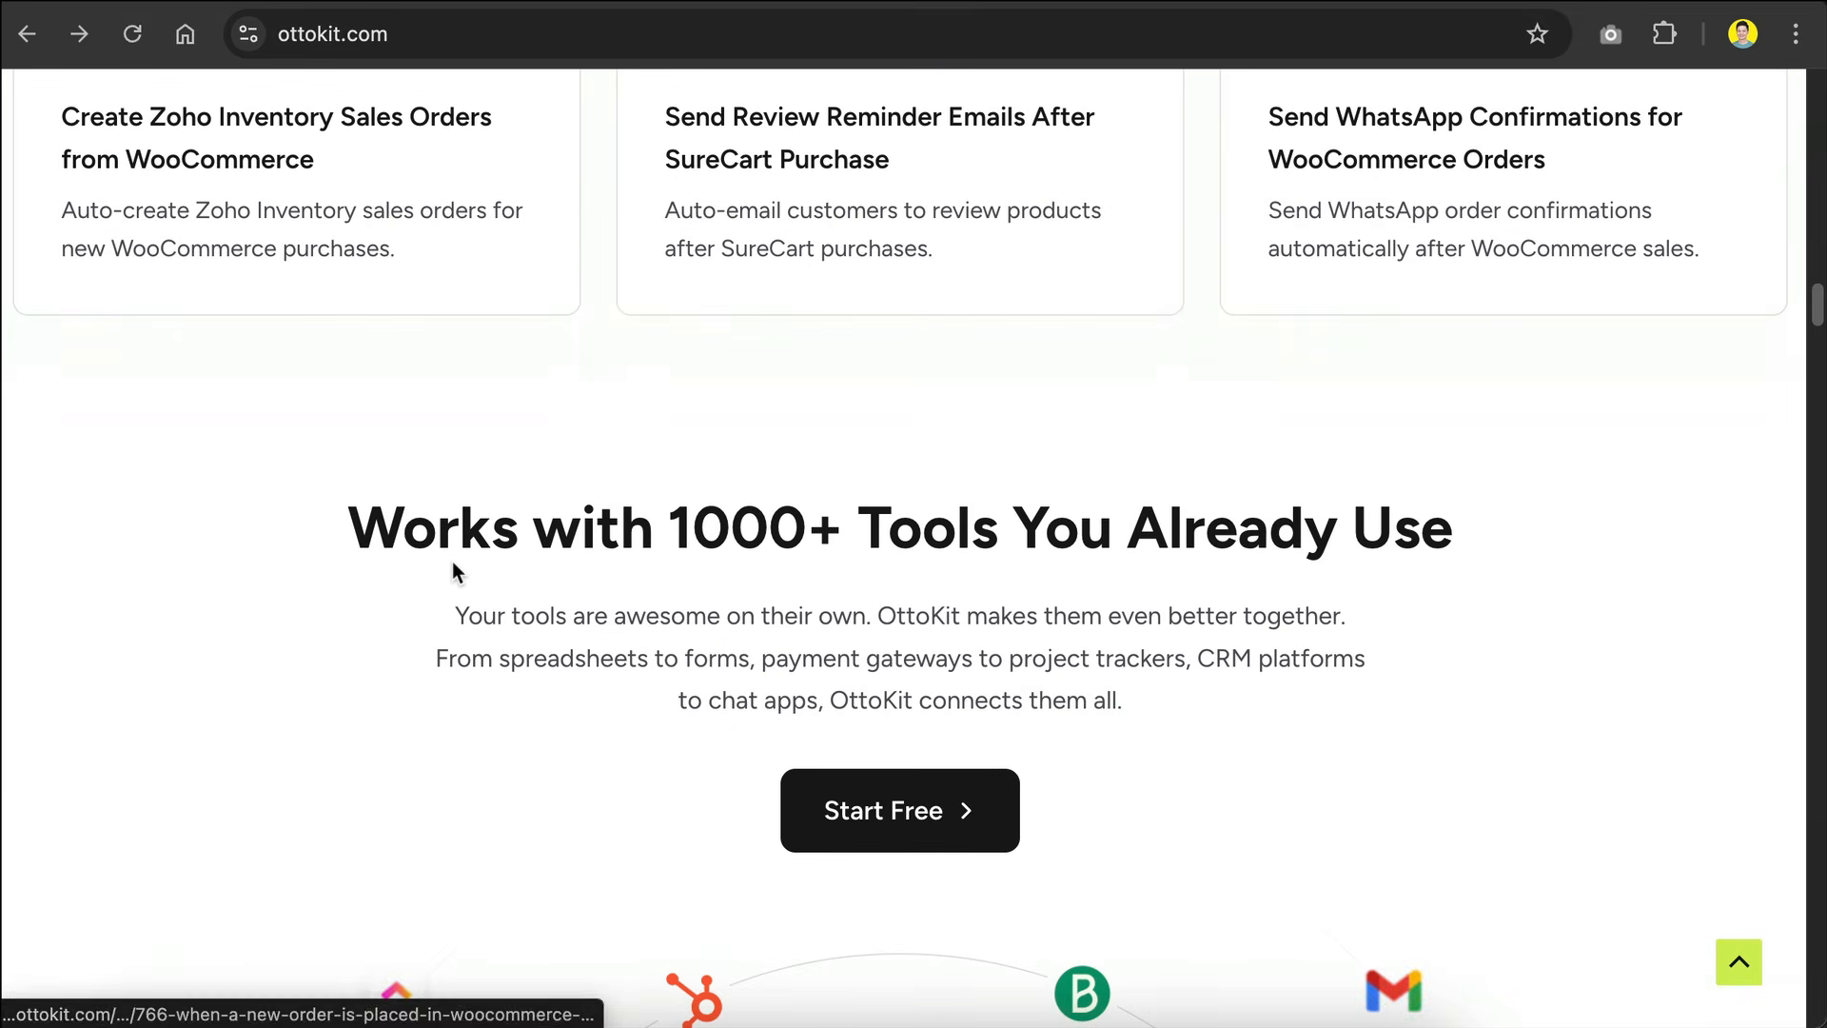
scroll(453, 571, "up", 15)
scroll(453, 563, "up", 10)
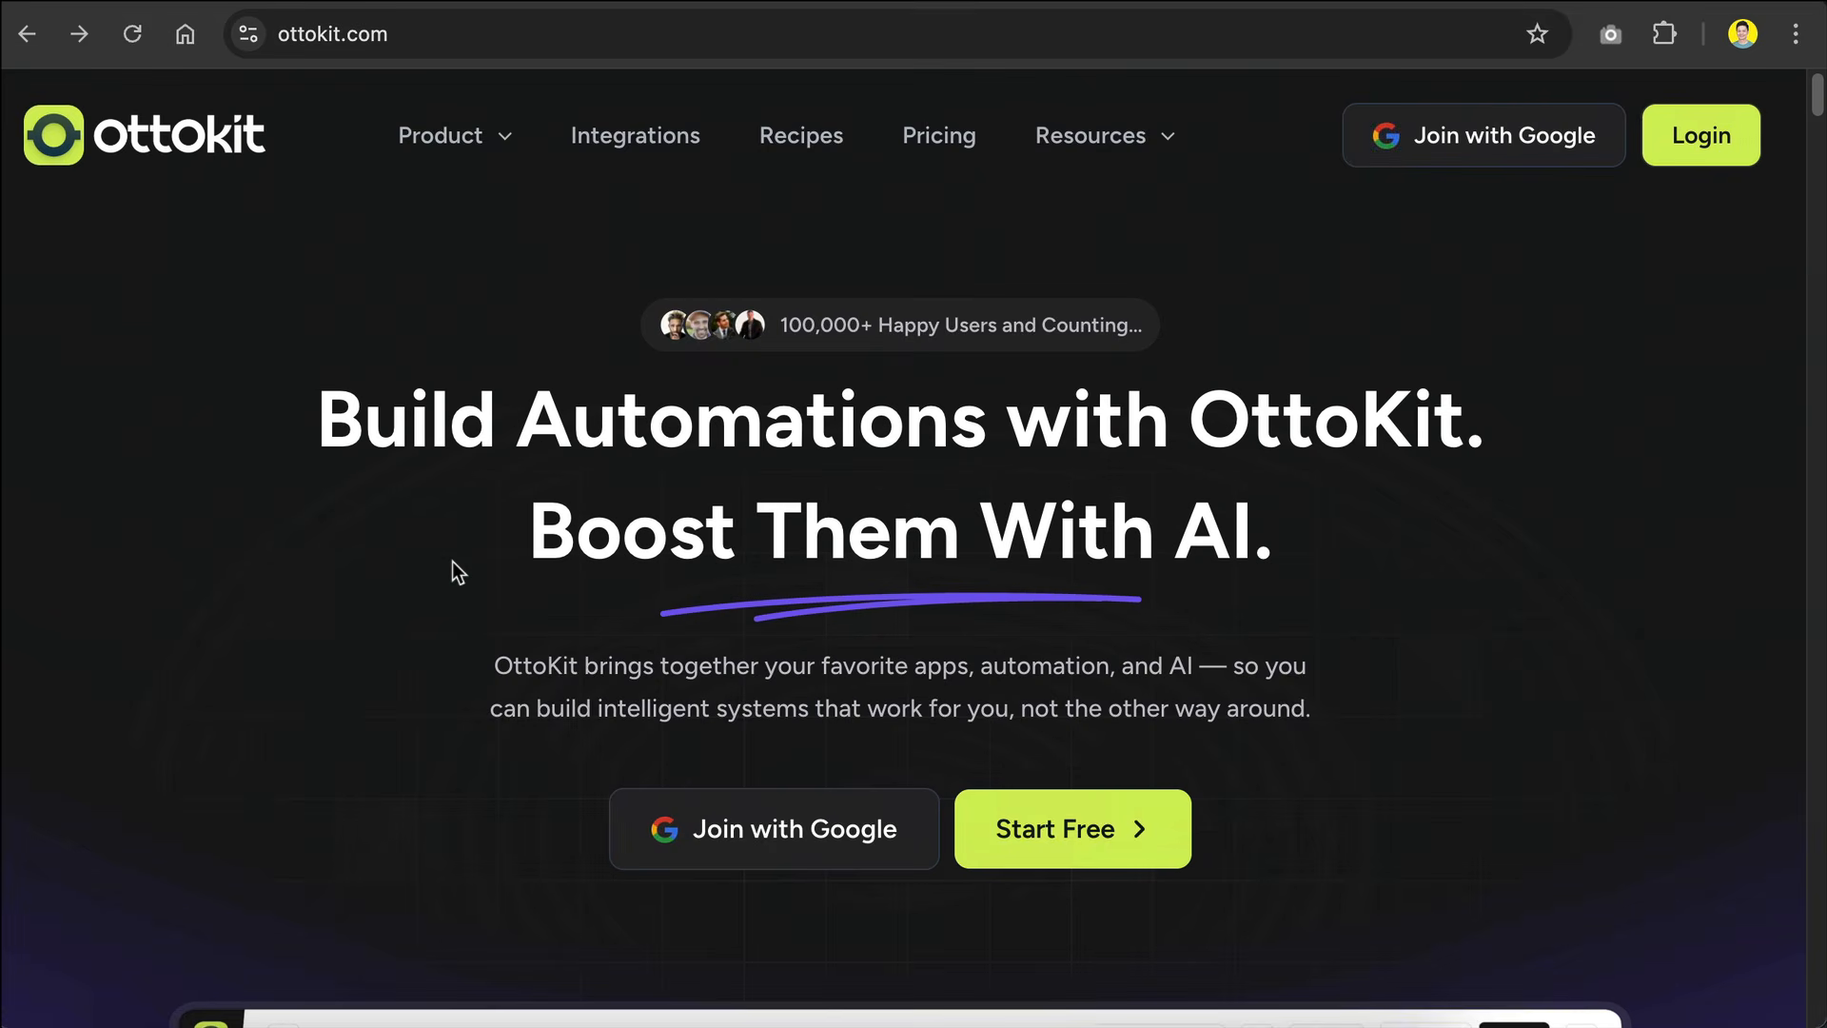
left_click(715, 831)
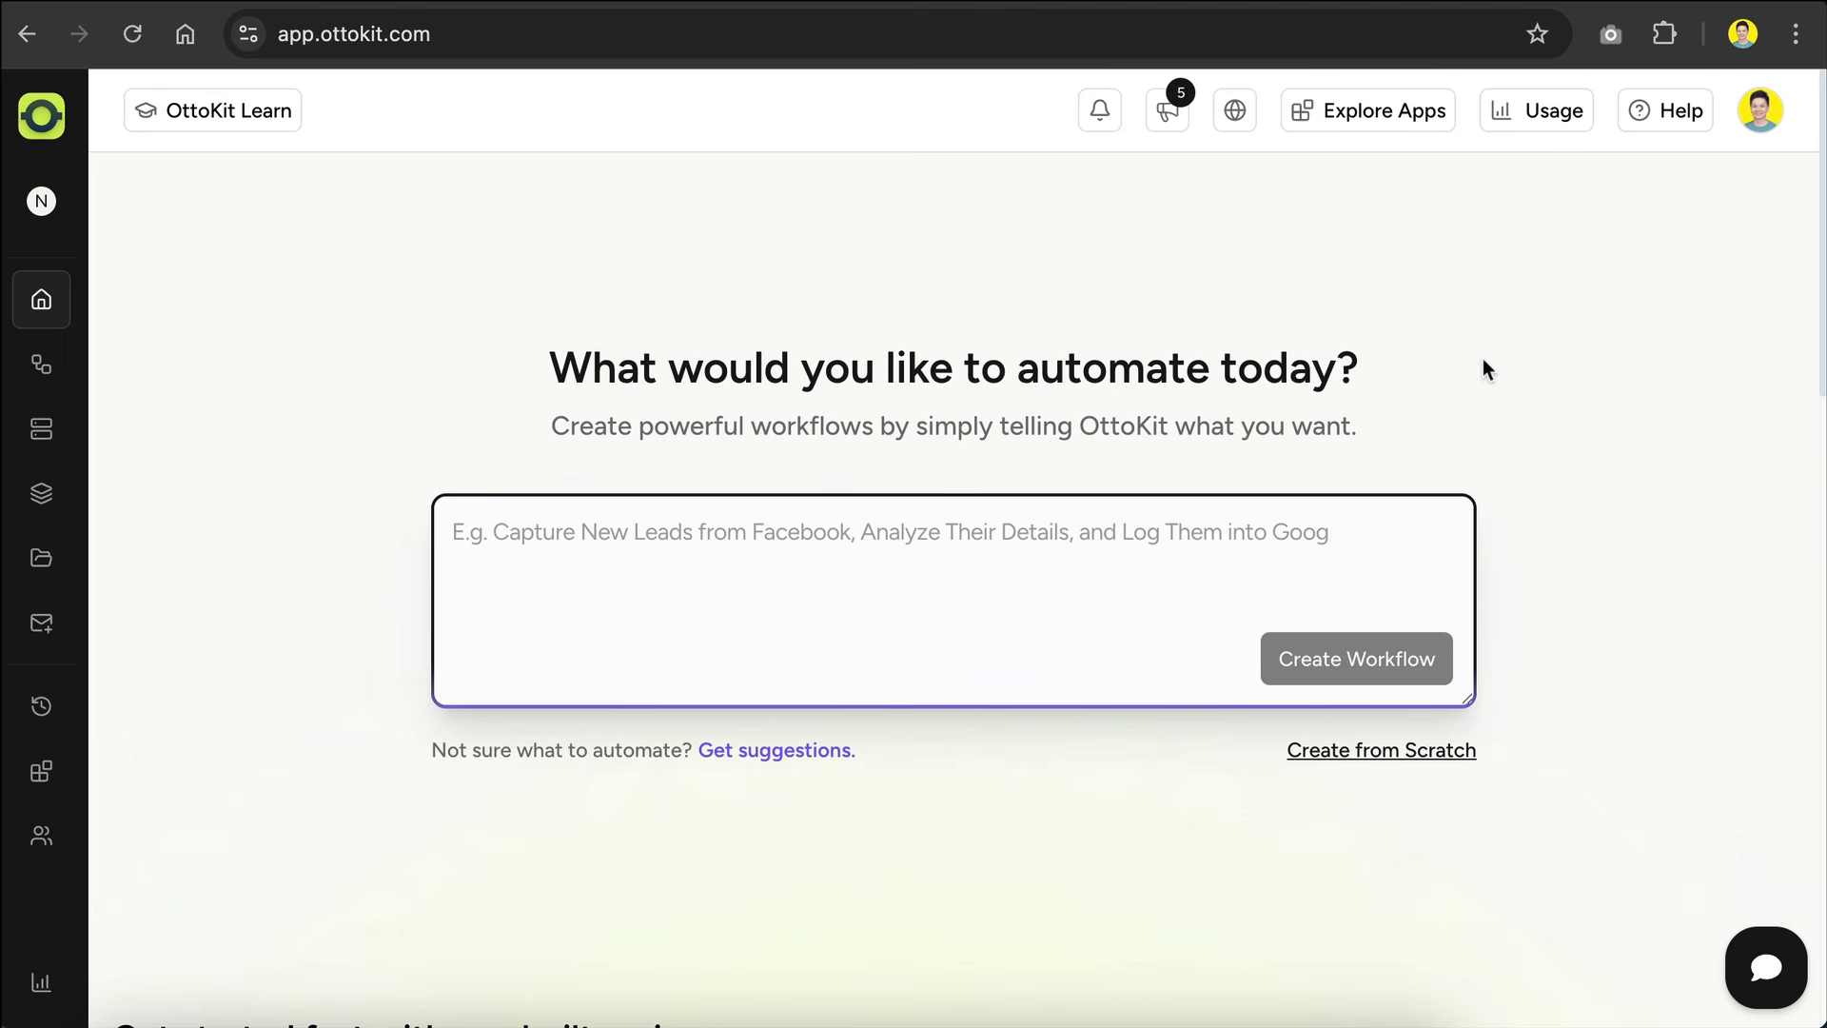
left_click(52, 121)
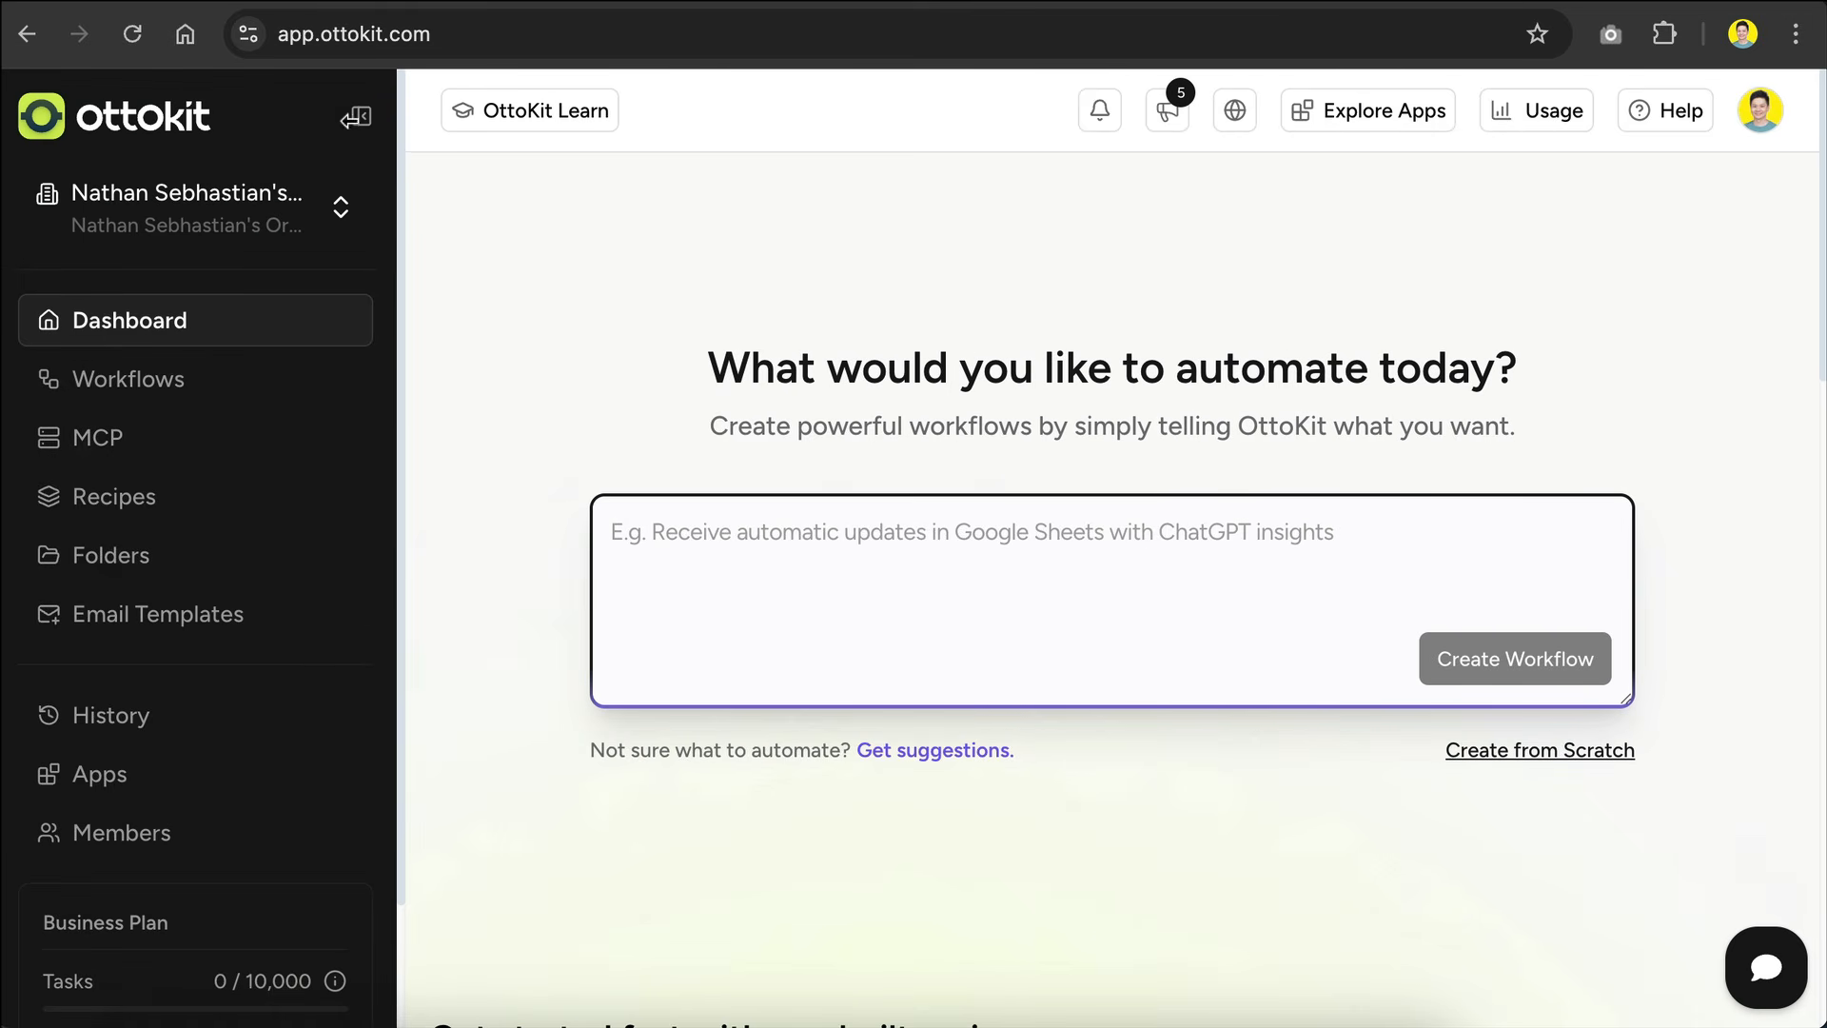
left_click(360, 117)
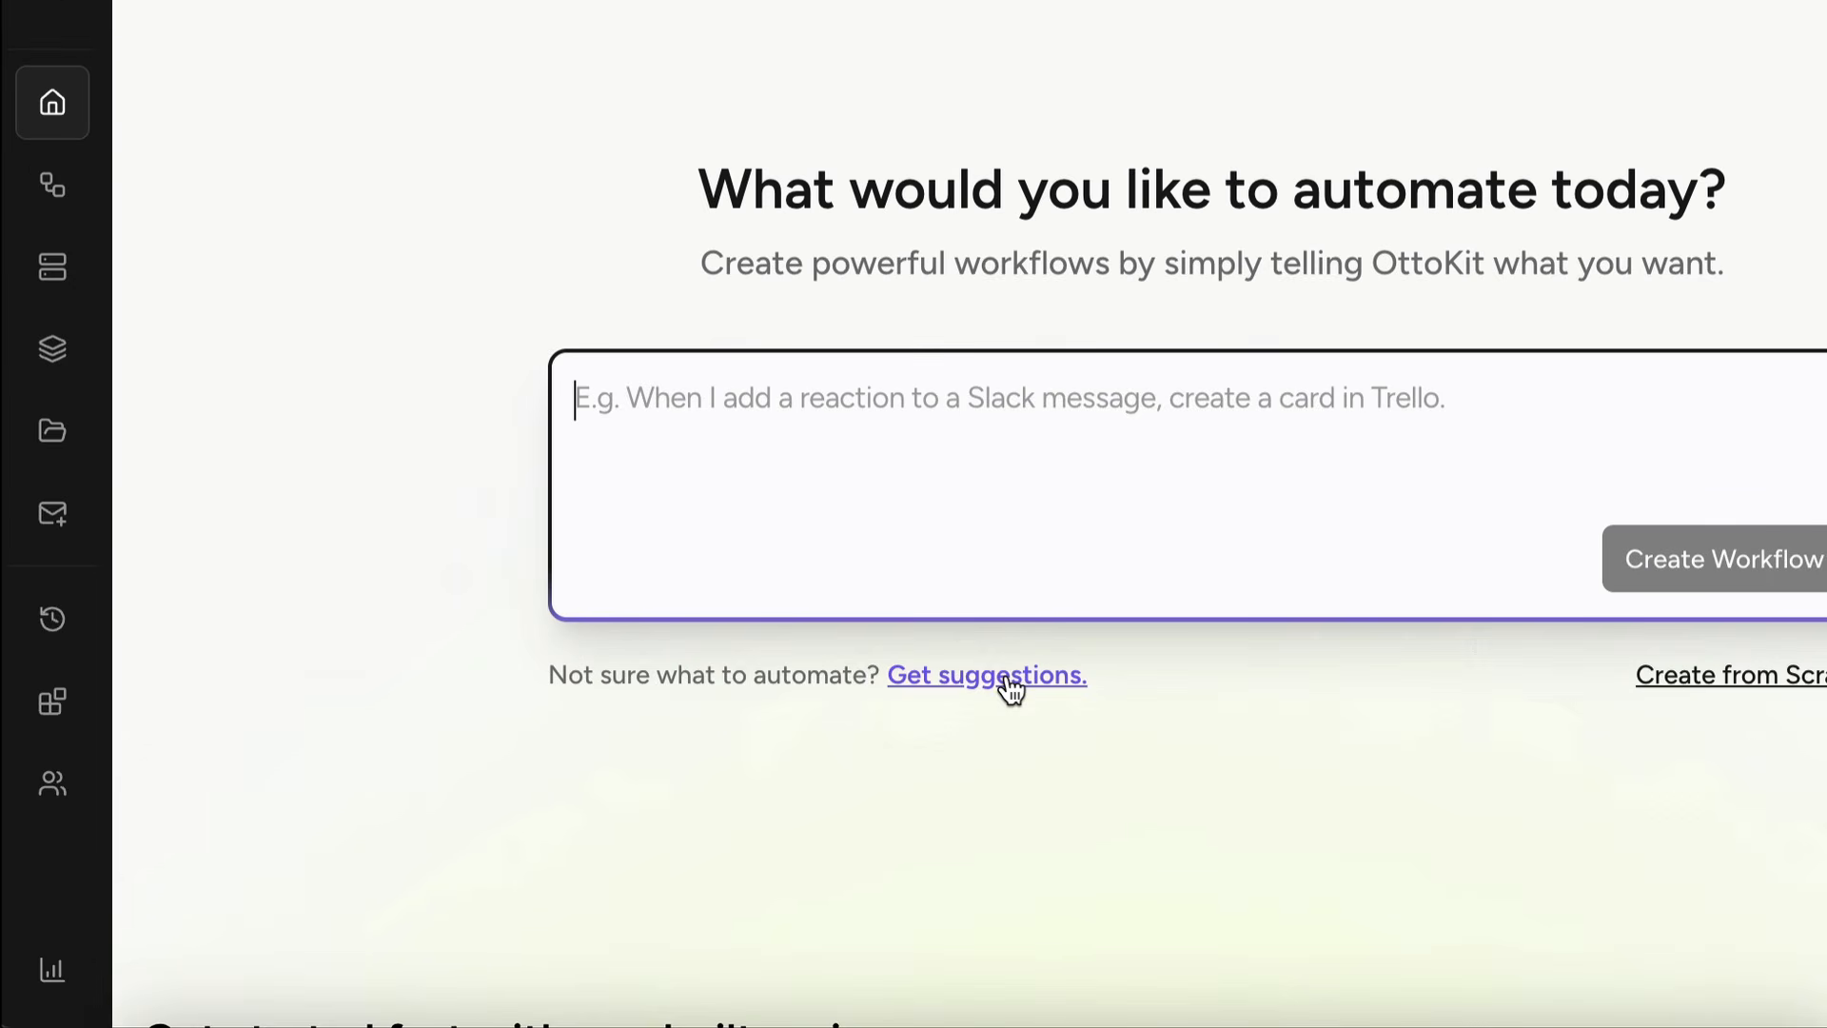
left_click(1006, 677)
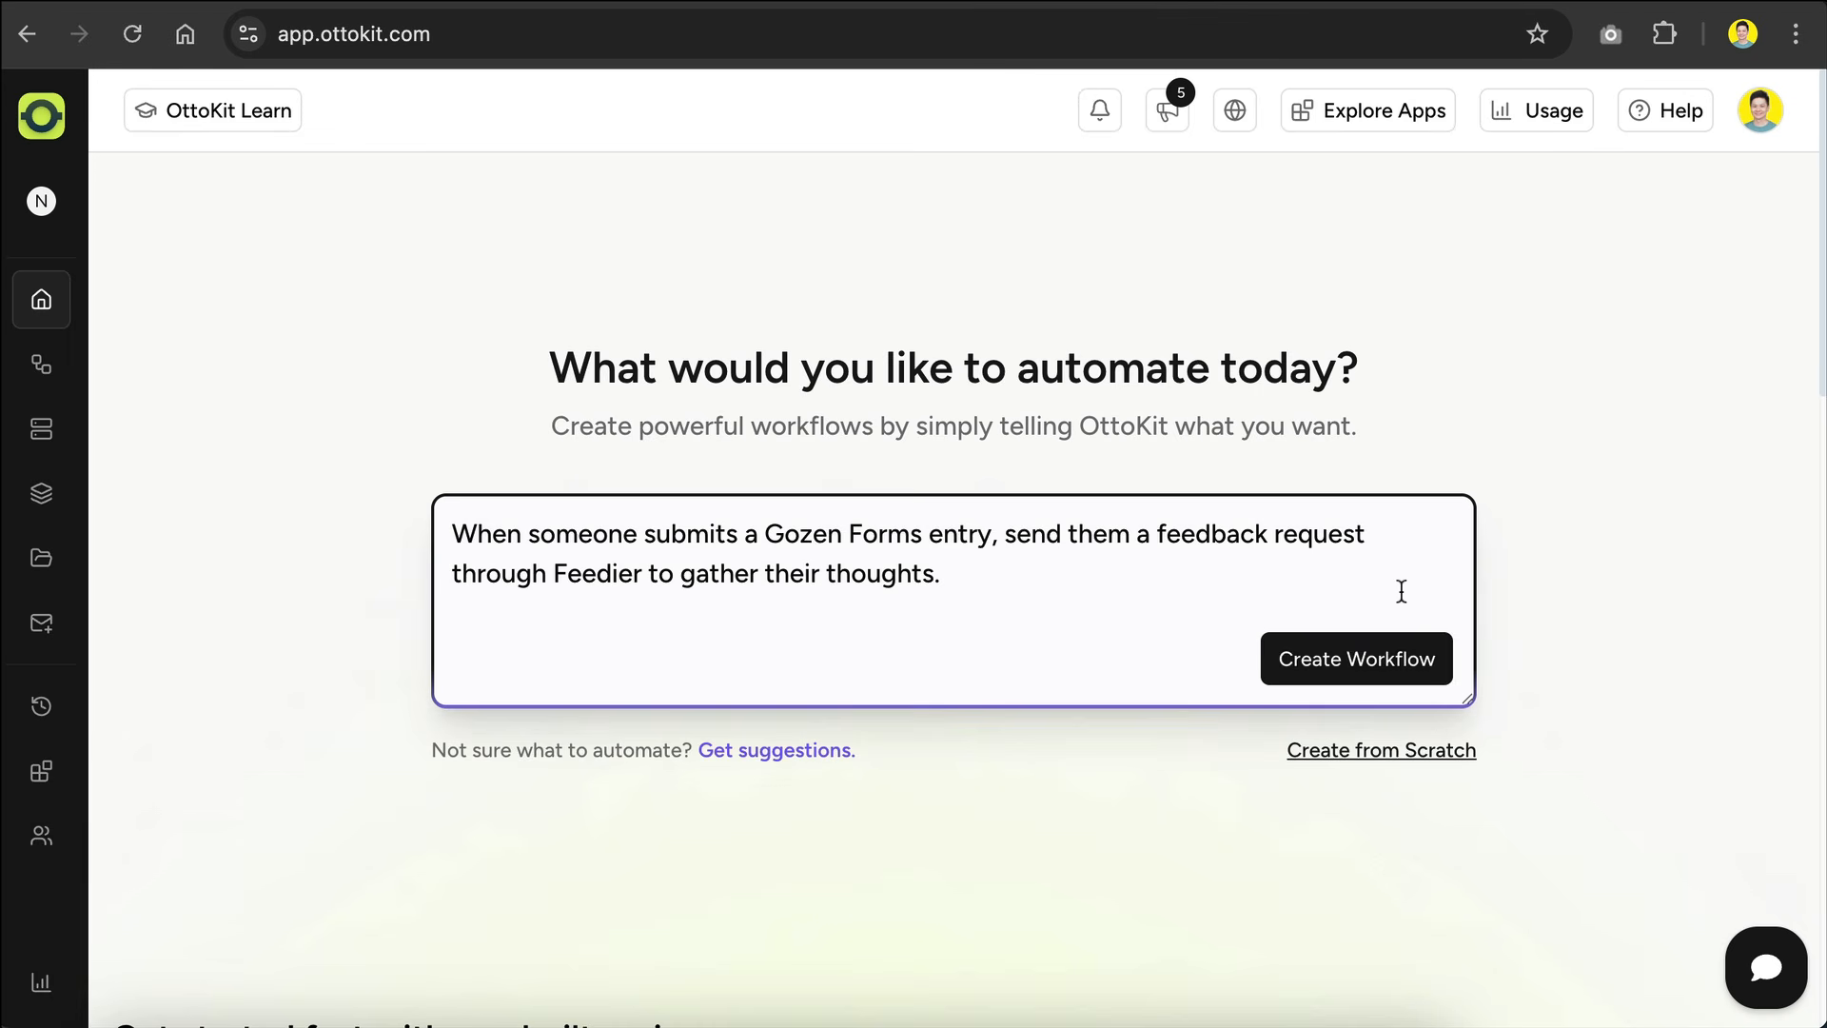
left_click_drag(1068, 571, 461, 518)
key("BackSpace")
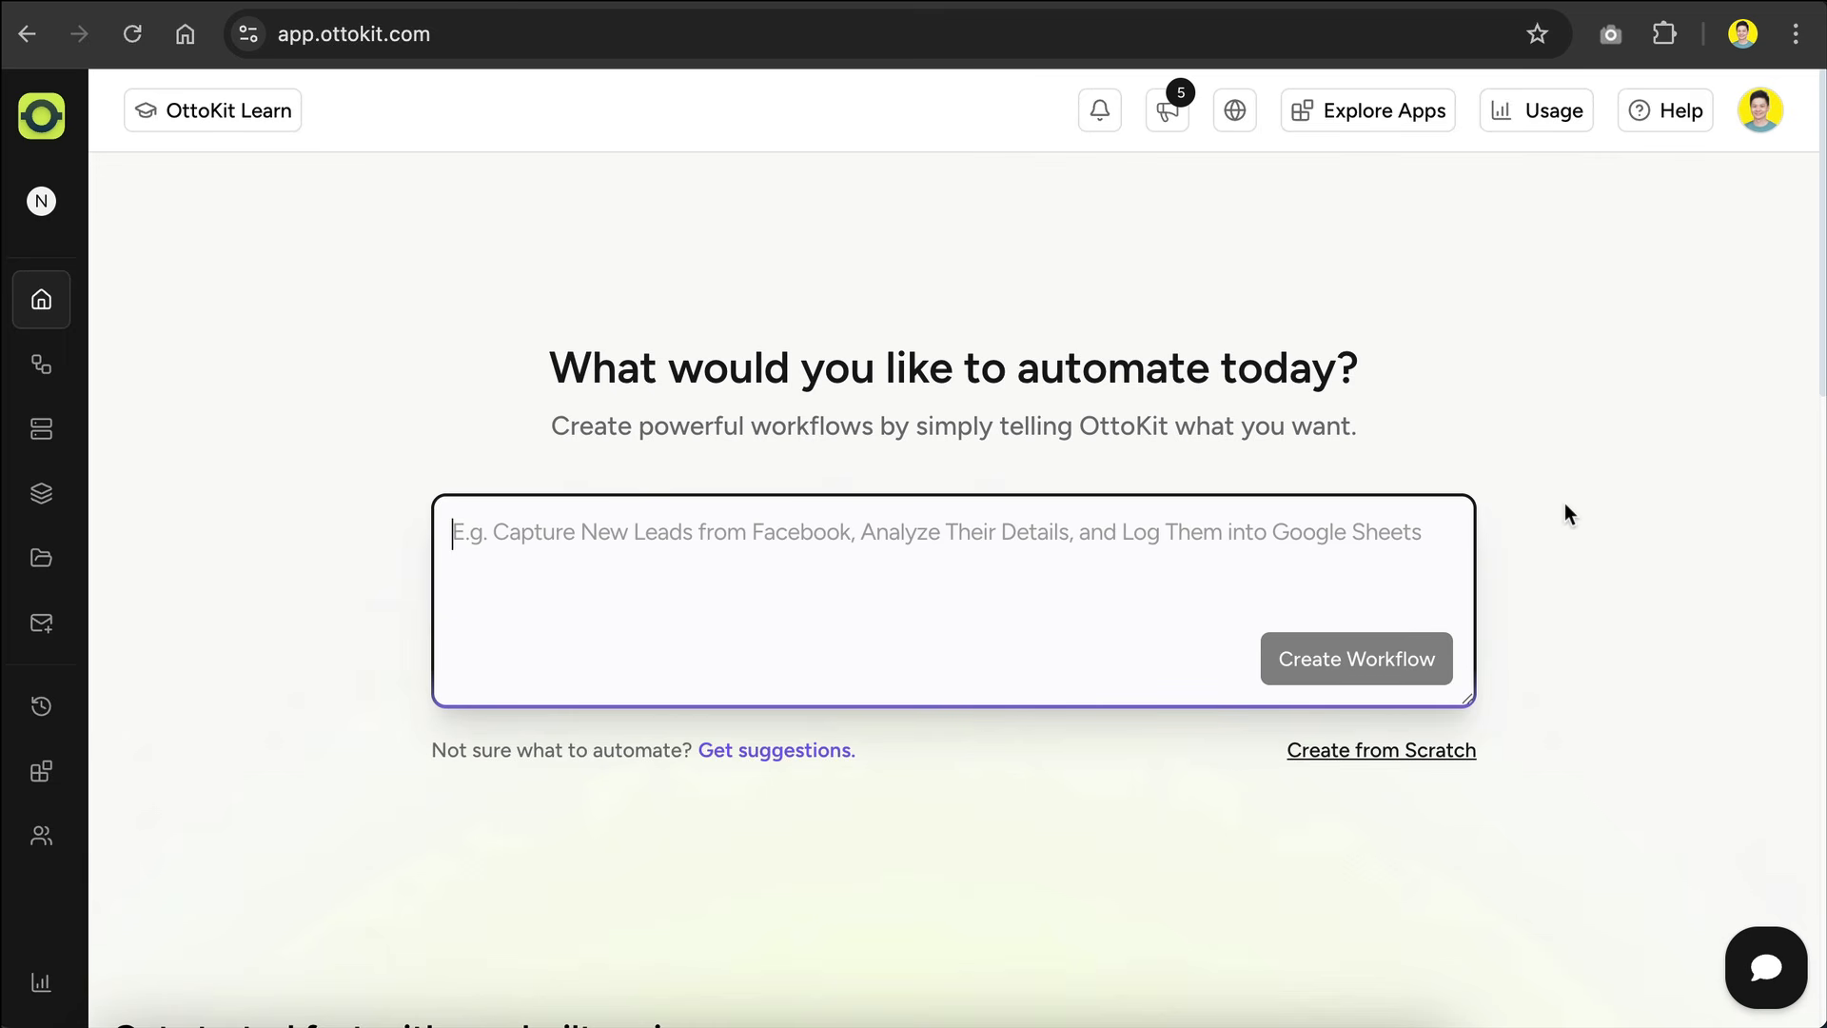
Step: Create a new workflow from scratch named "AI Blog Automation"
left_click(1367, 751)
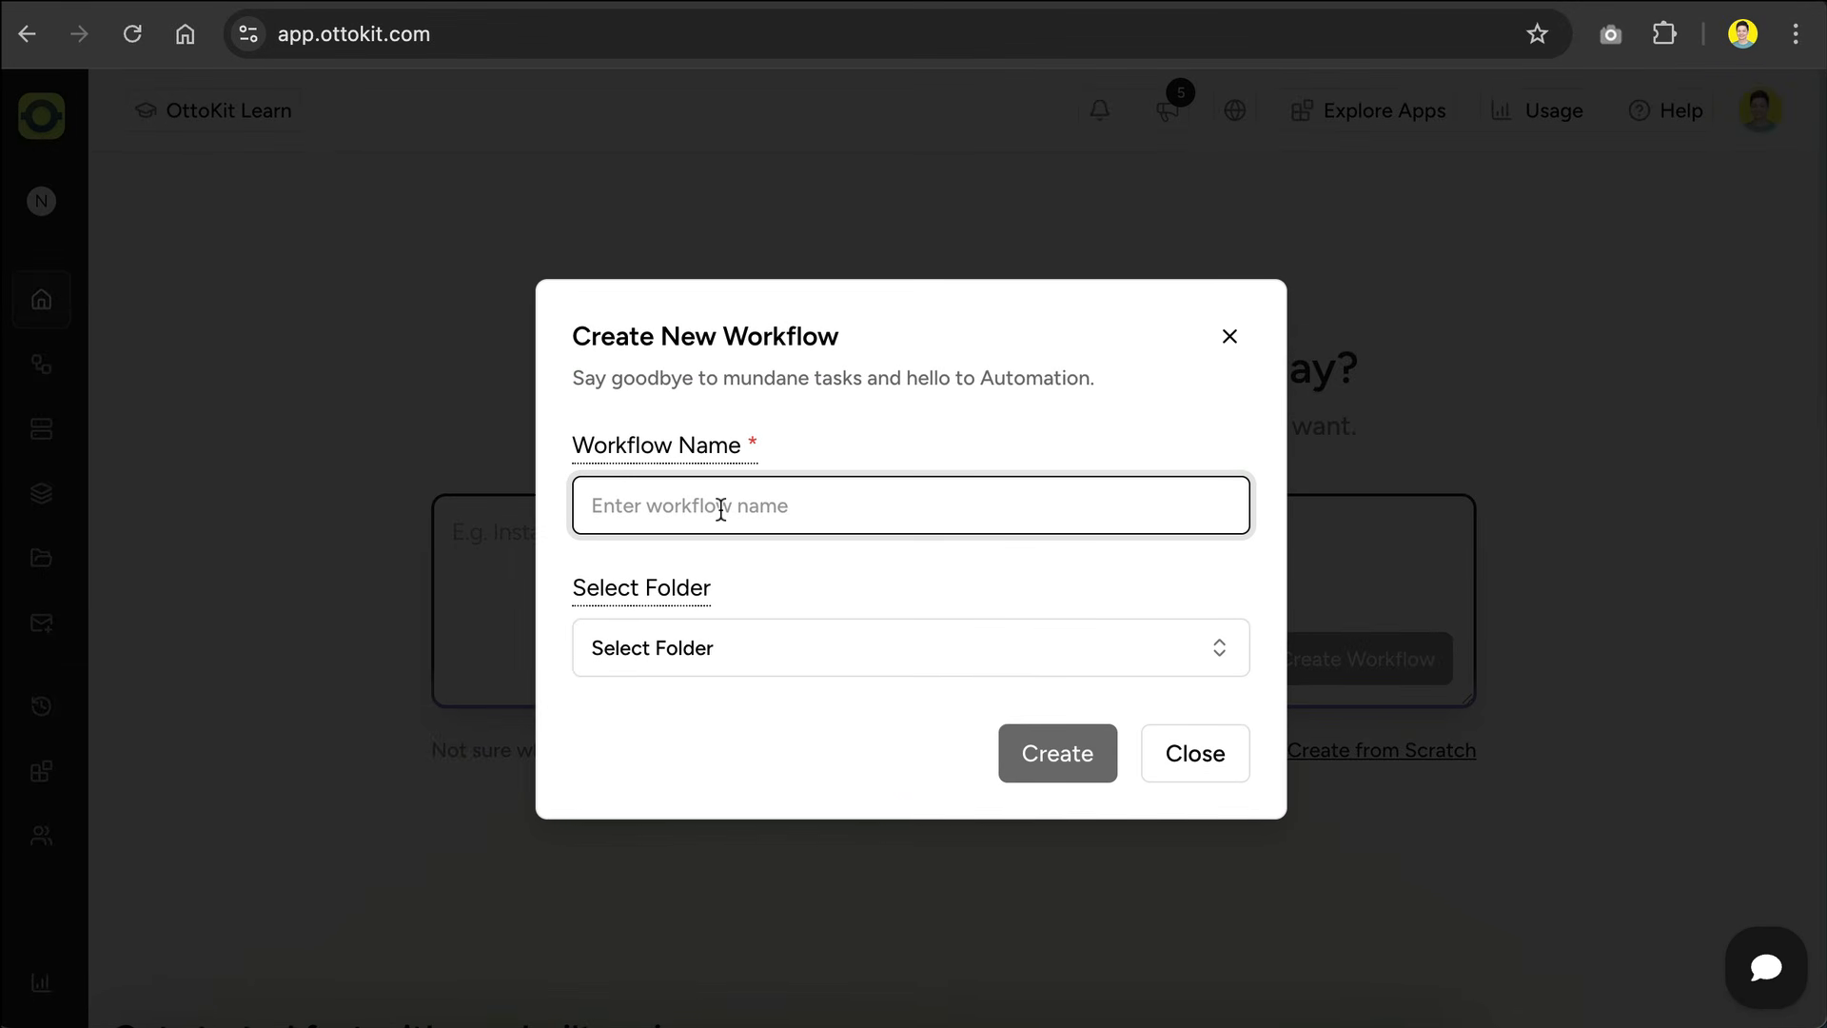
type("AI Blog Automation")
left_click(1058, 768)
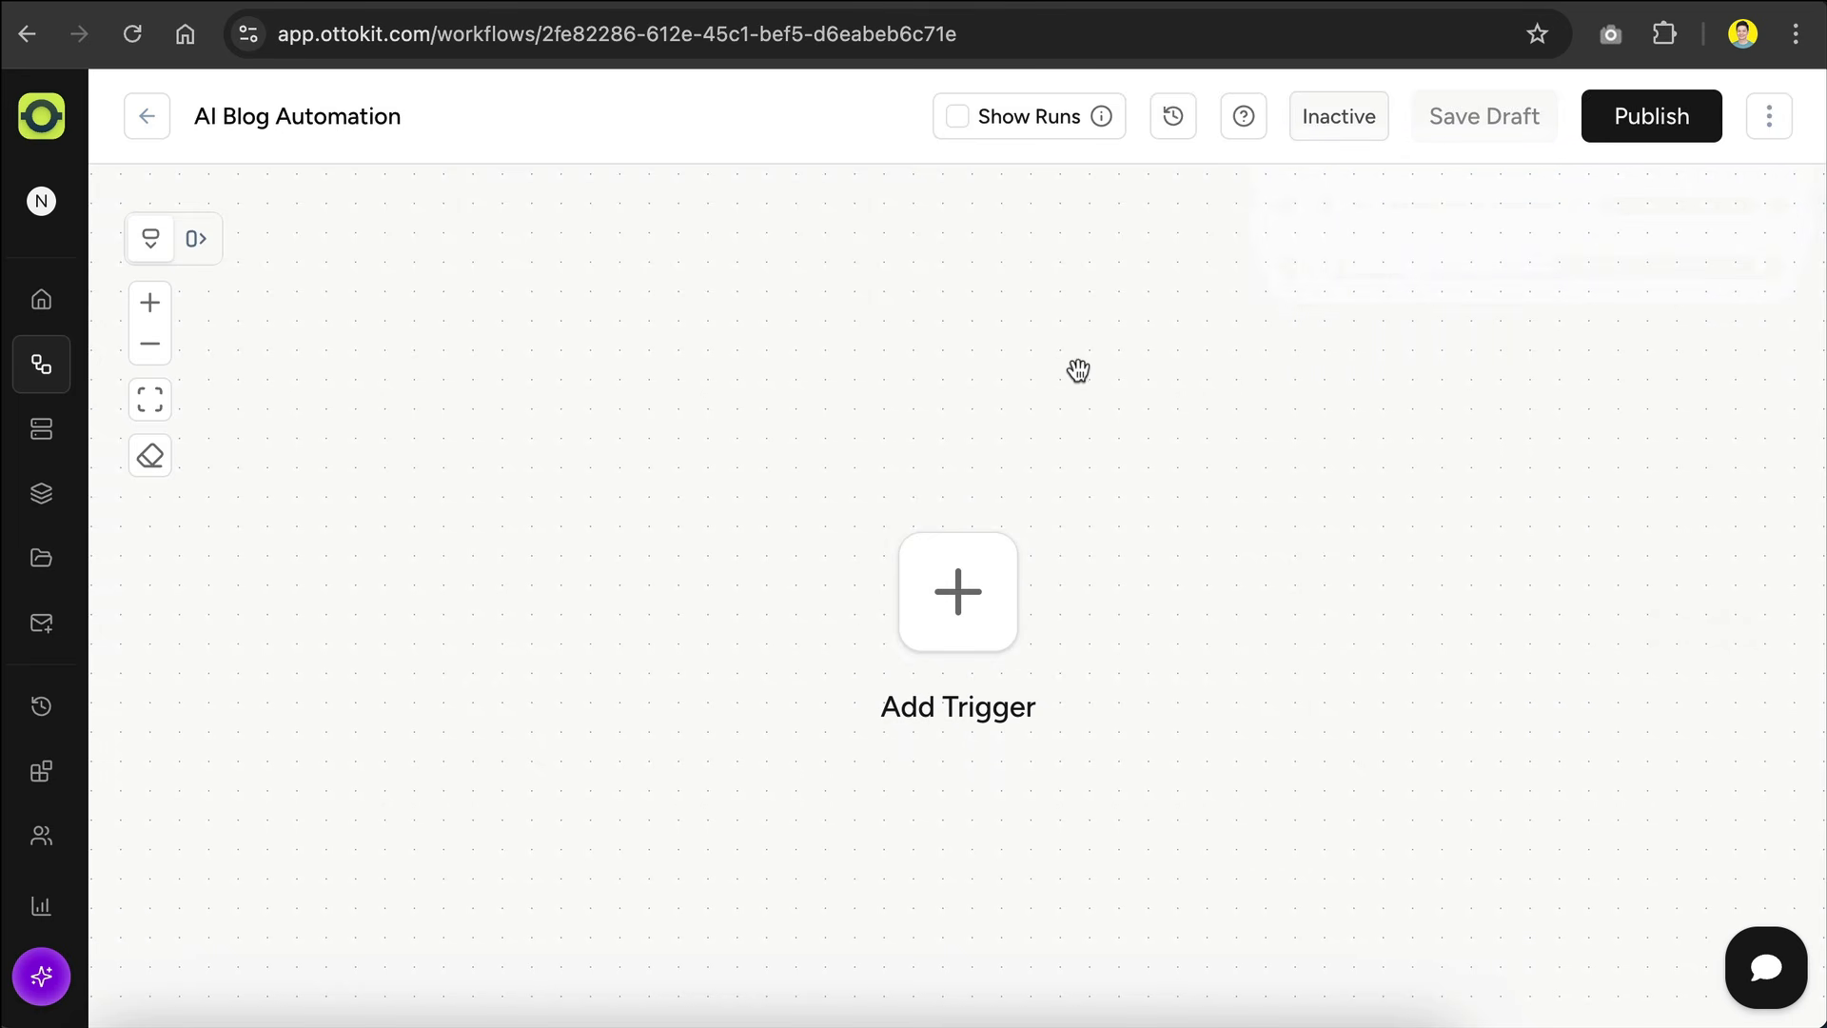
Step: Start adding a trigger to the workflow and look through the available trigger types and connected apps
scroll(1075, 371, "down", 1)
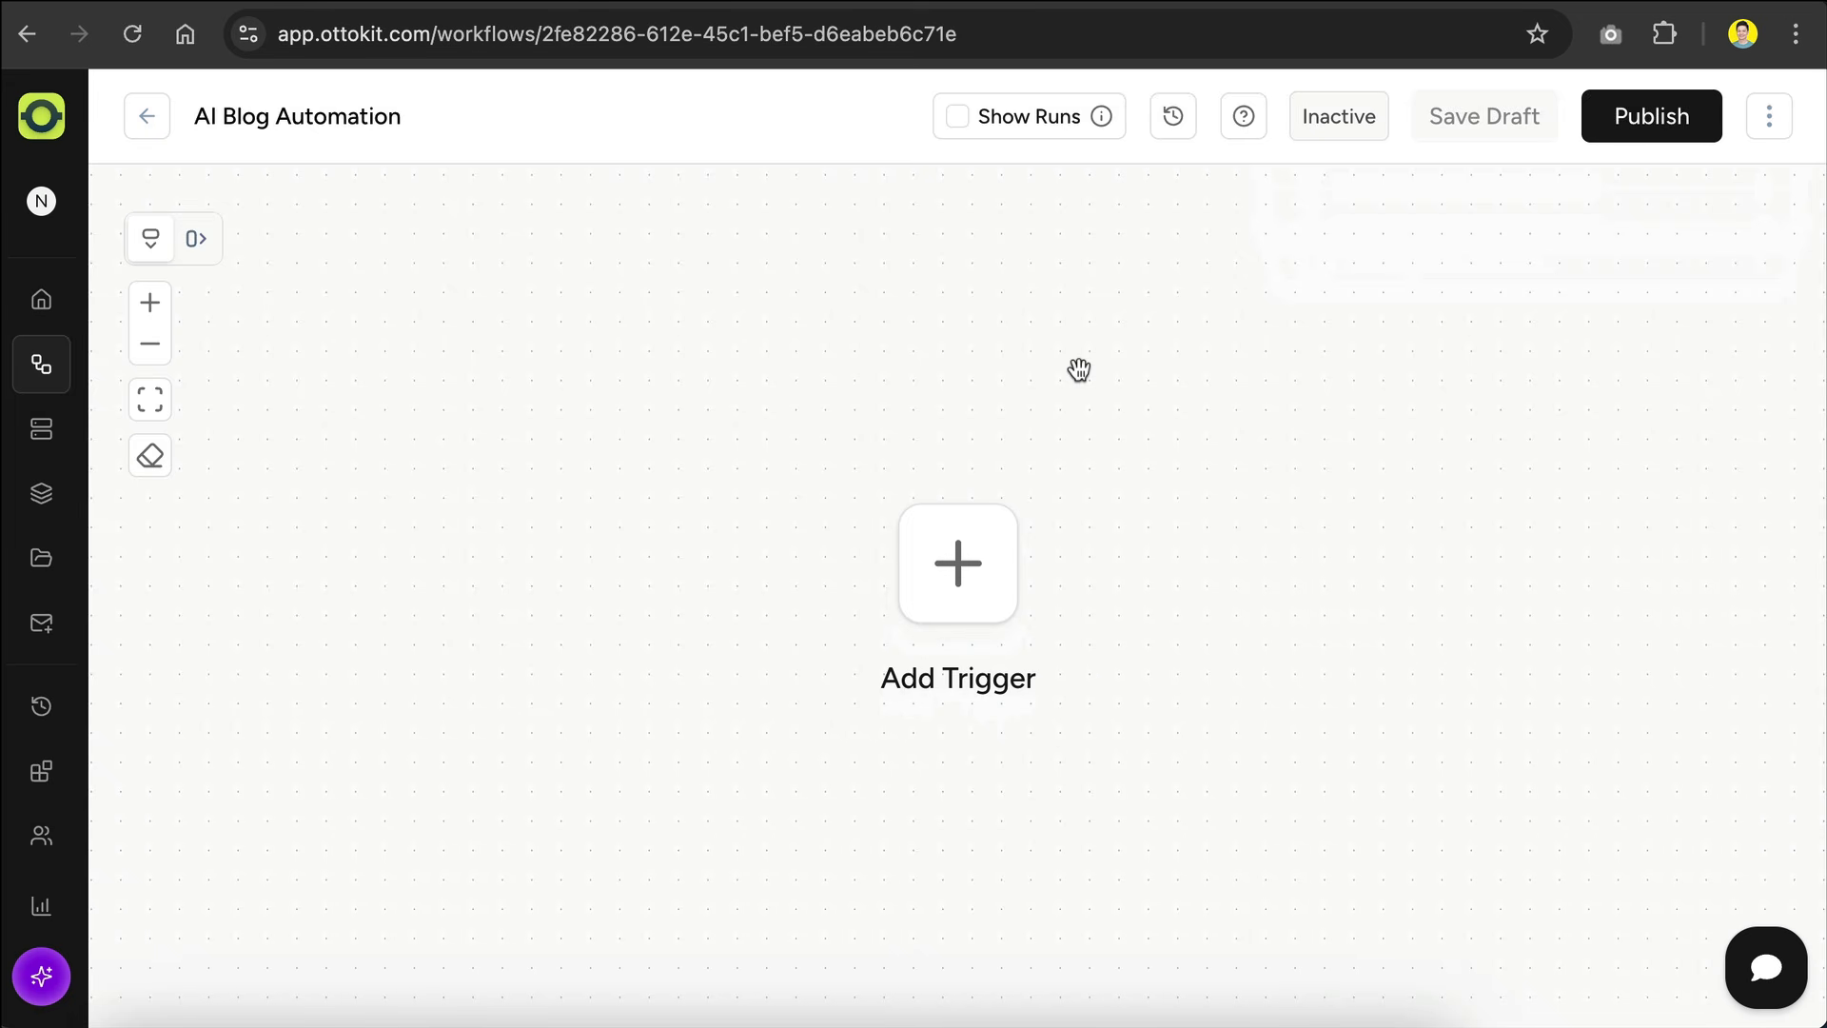
left_click(973, 519)
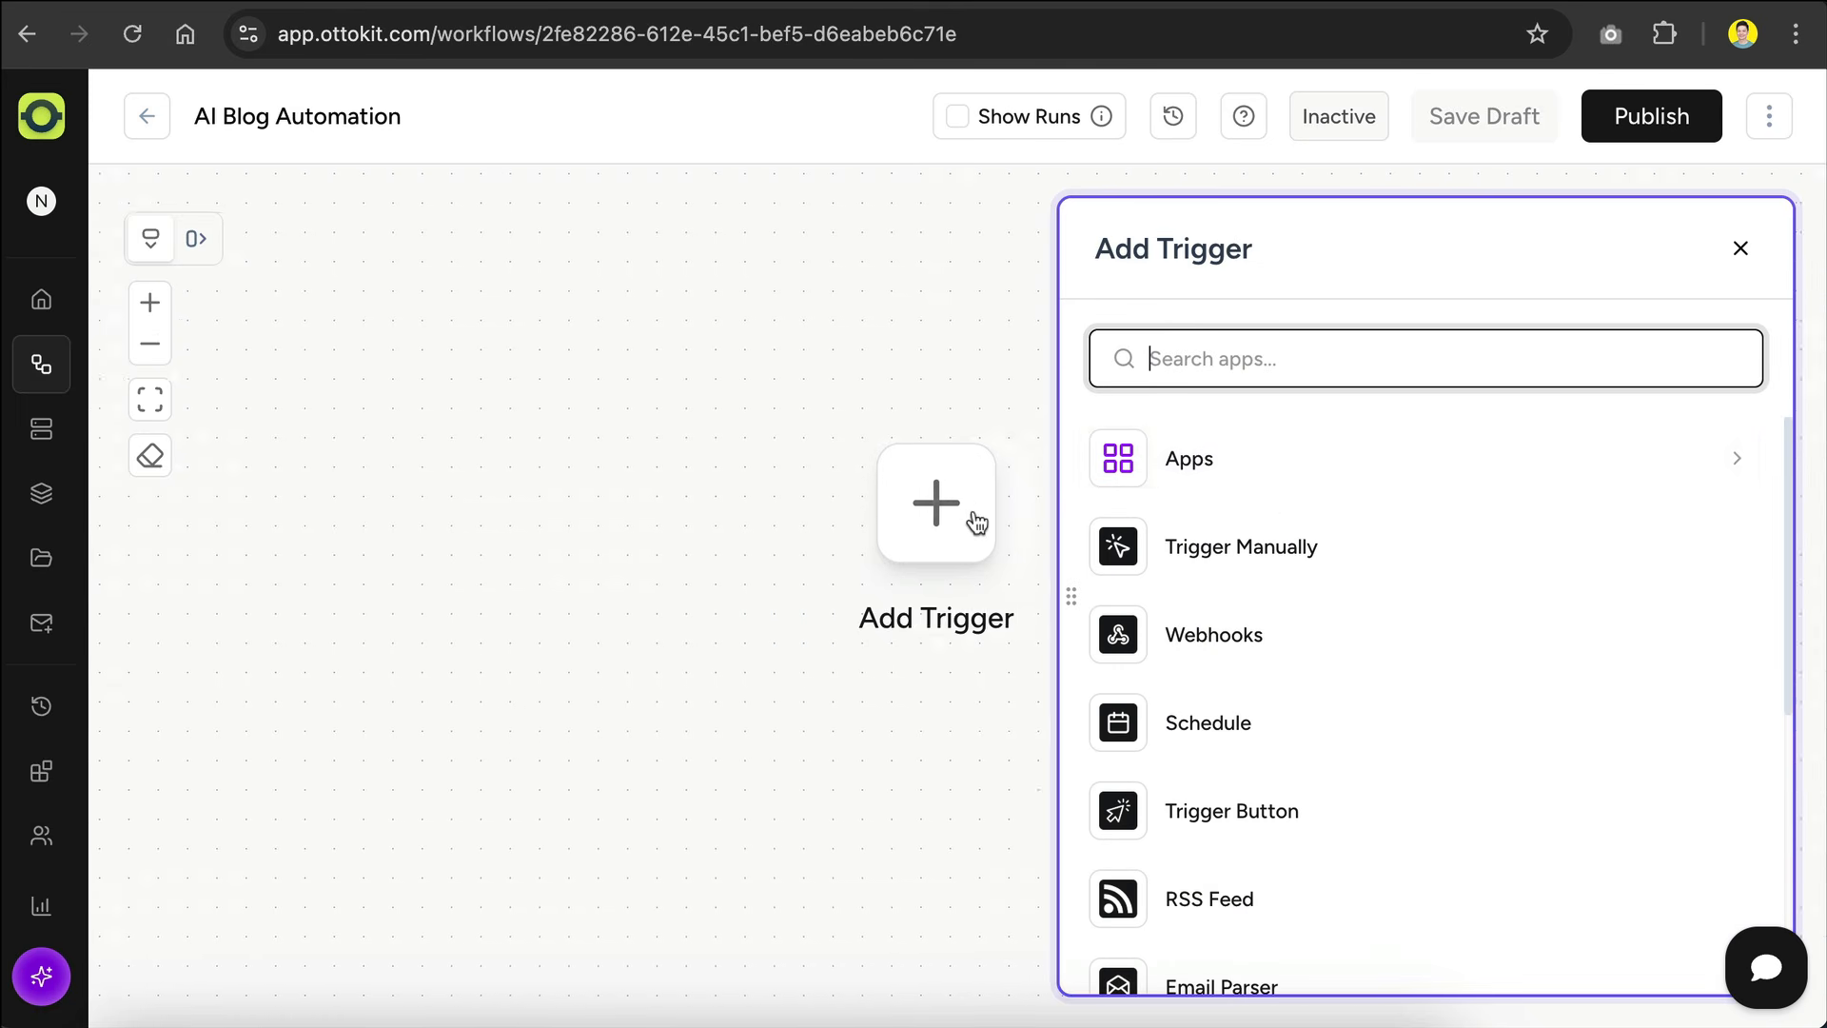
scroll(1366, 596, "down", 3)
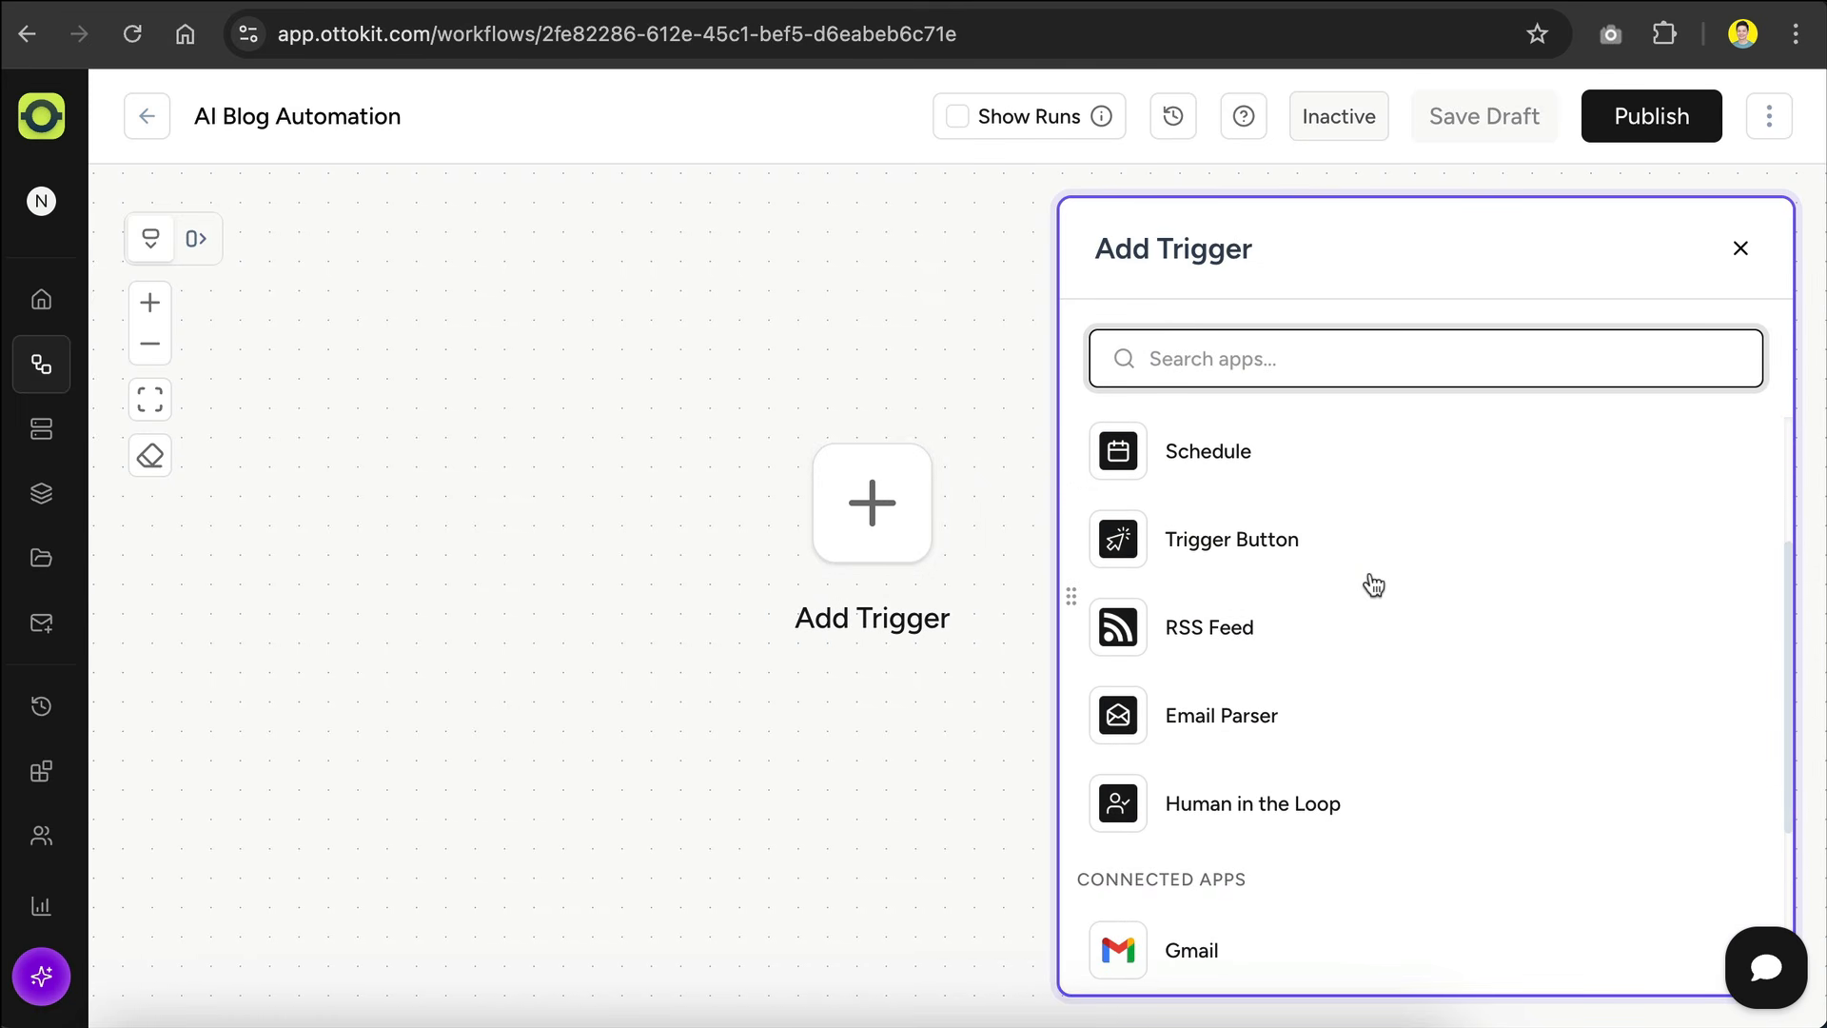
scroll(1373, 584, "down", 3)
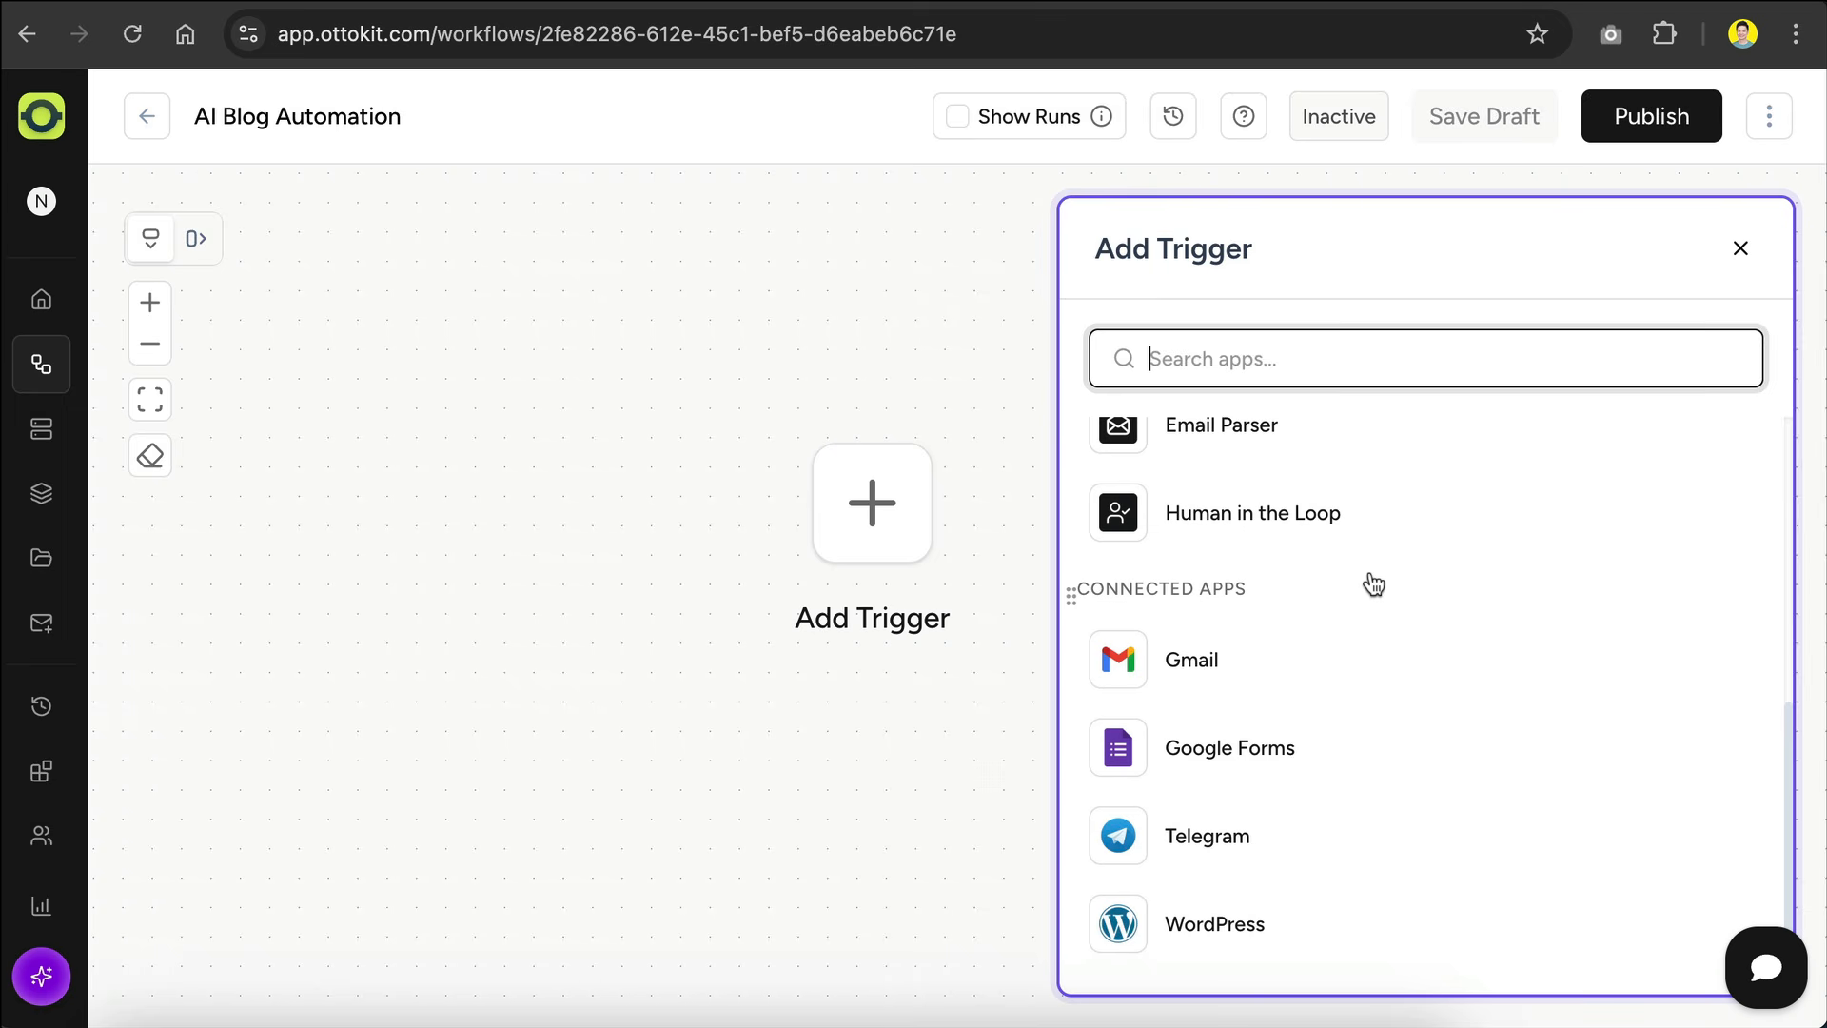
scroll(1373, 584, "up", 6)
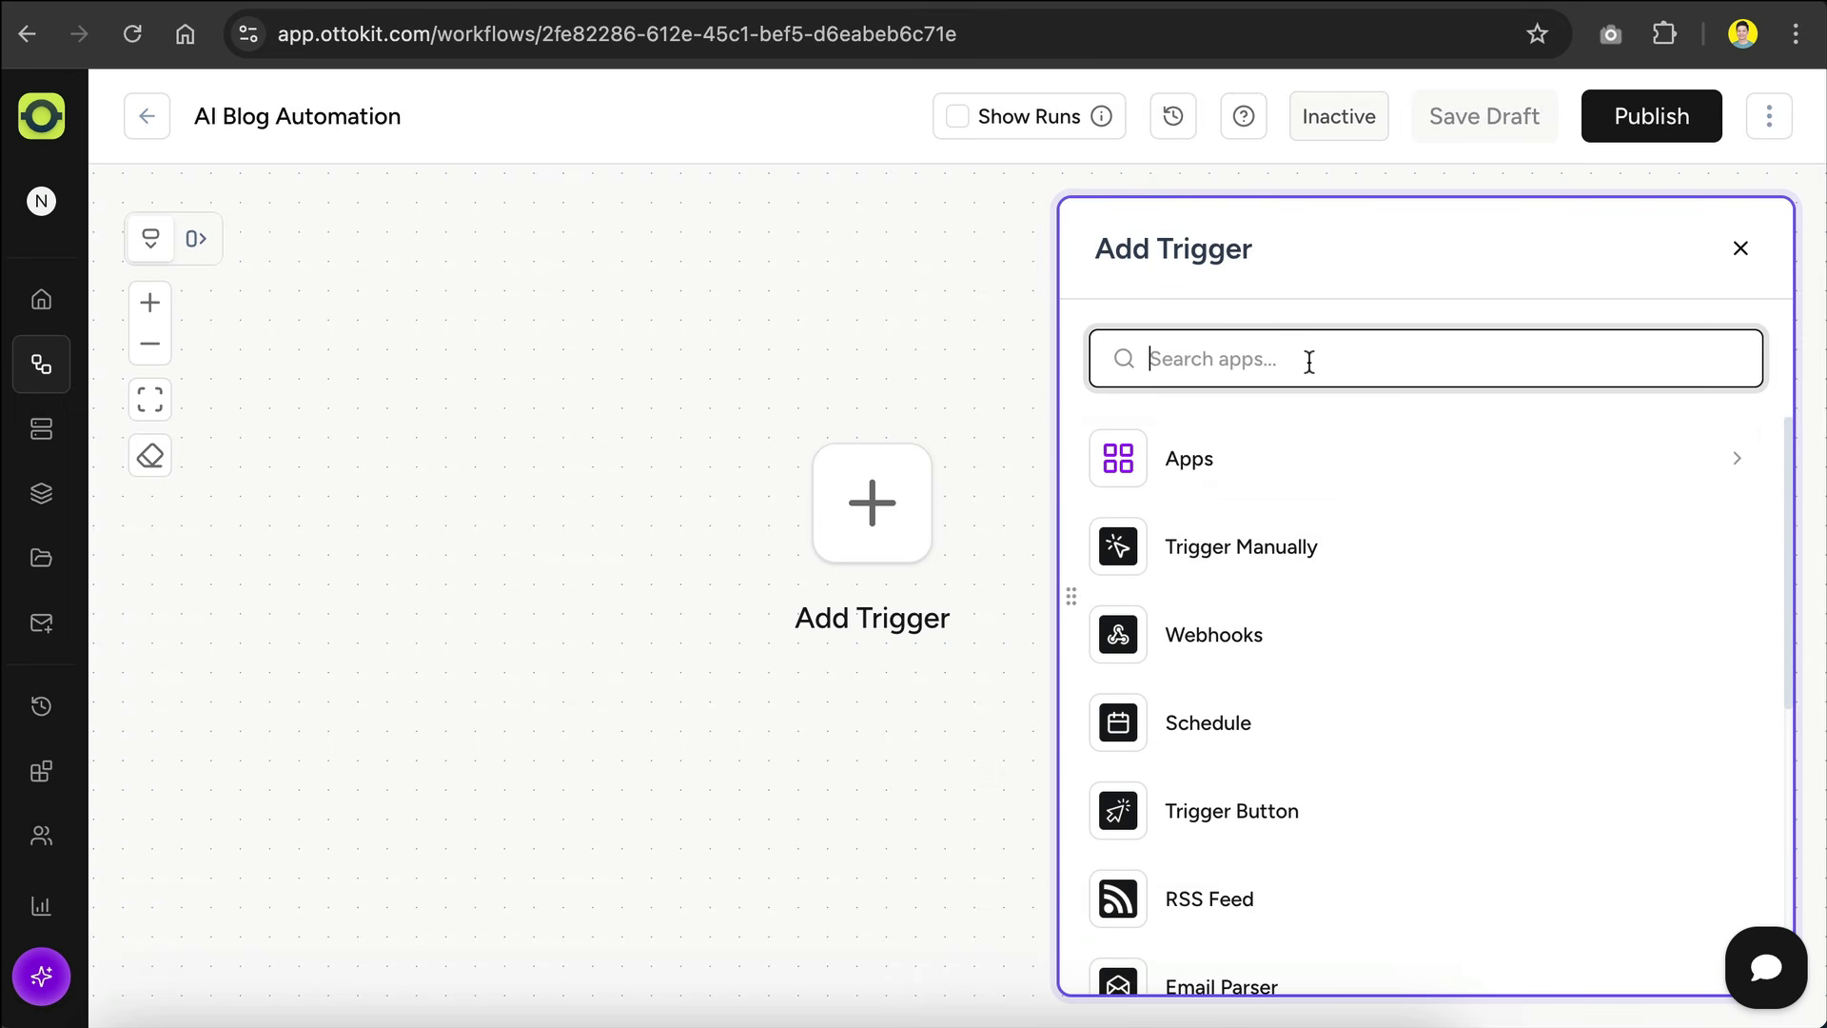
Step: Search the trigger apps for "slack" and for "discord", clearing each search
type("slack")
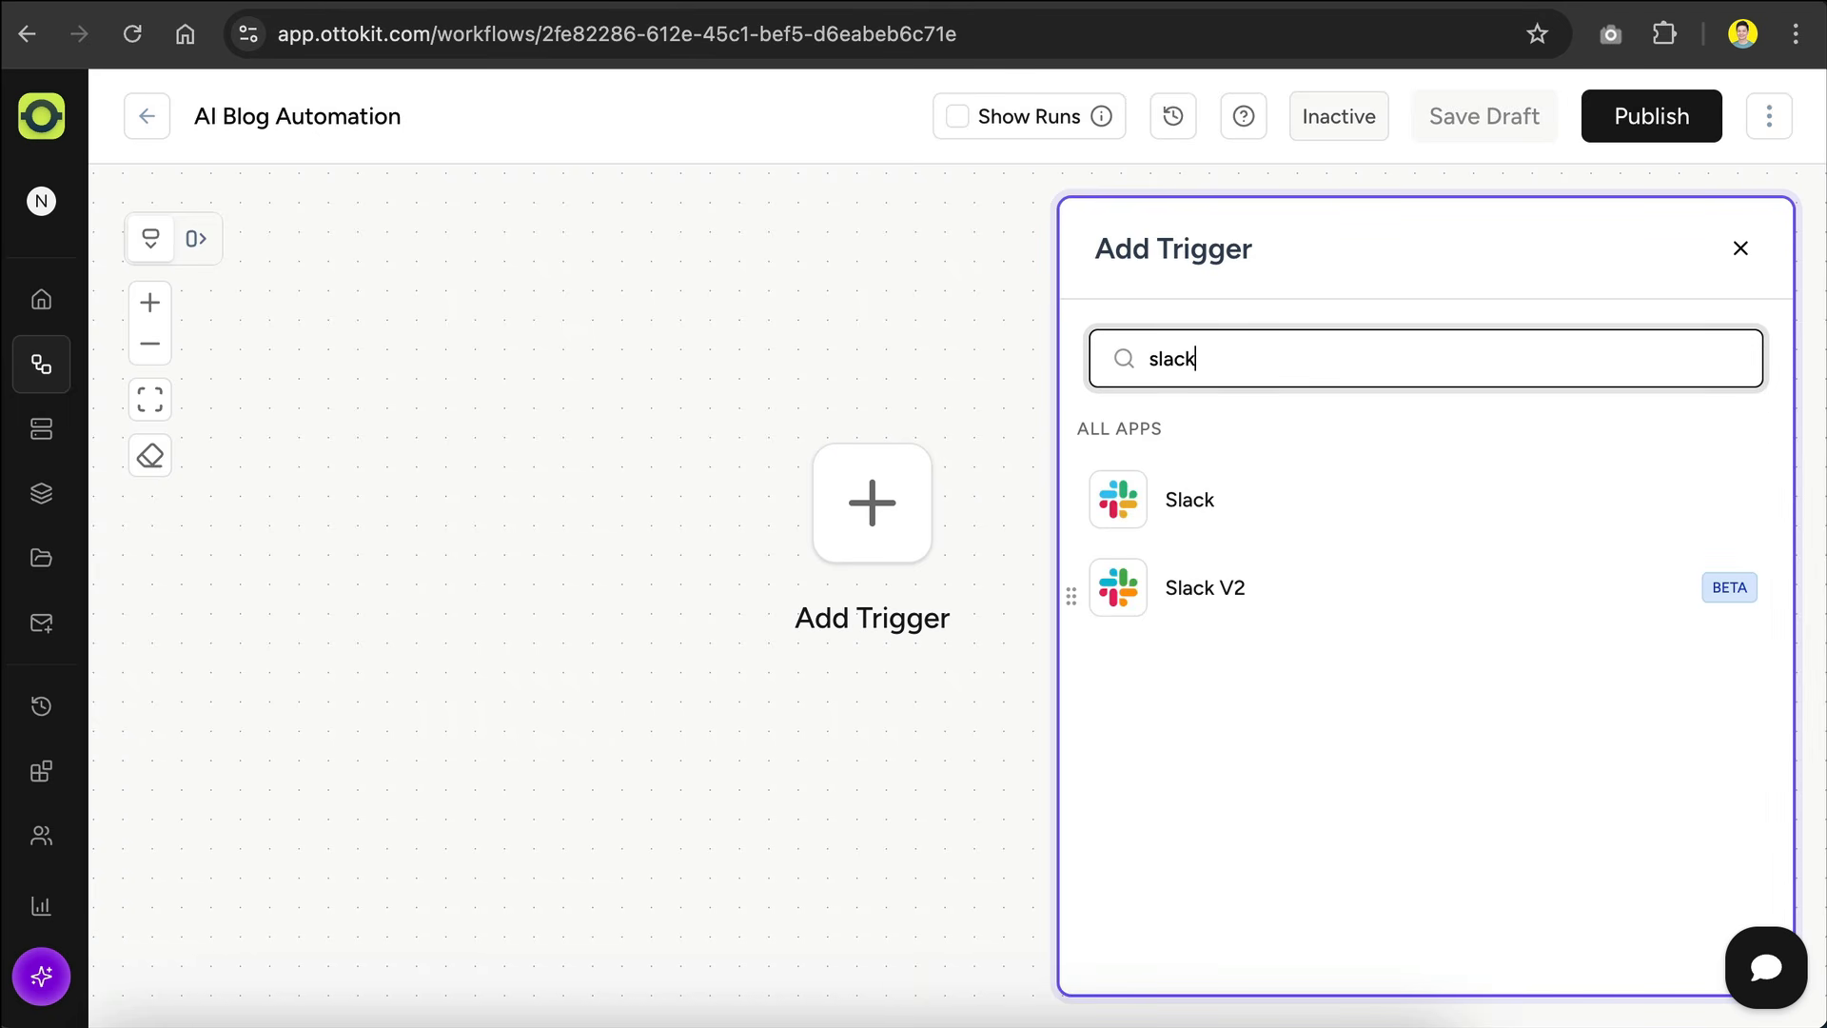
key("BackSpace")
key("BackSpace")
key("BackSpace")
key("BackSpace")
key("BackSpace")
key("BackSpace")
key("BackSpace")
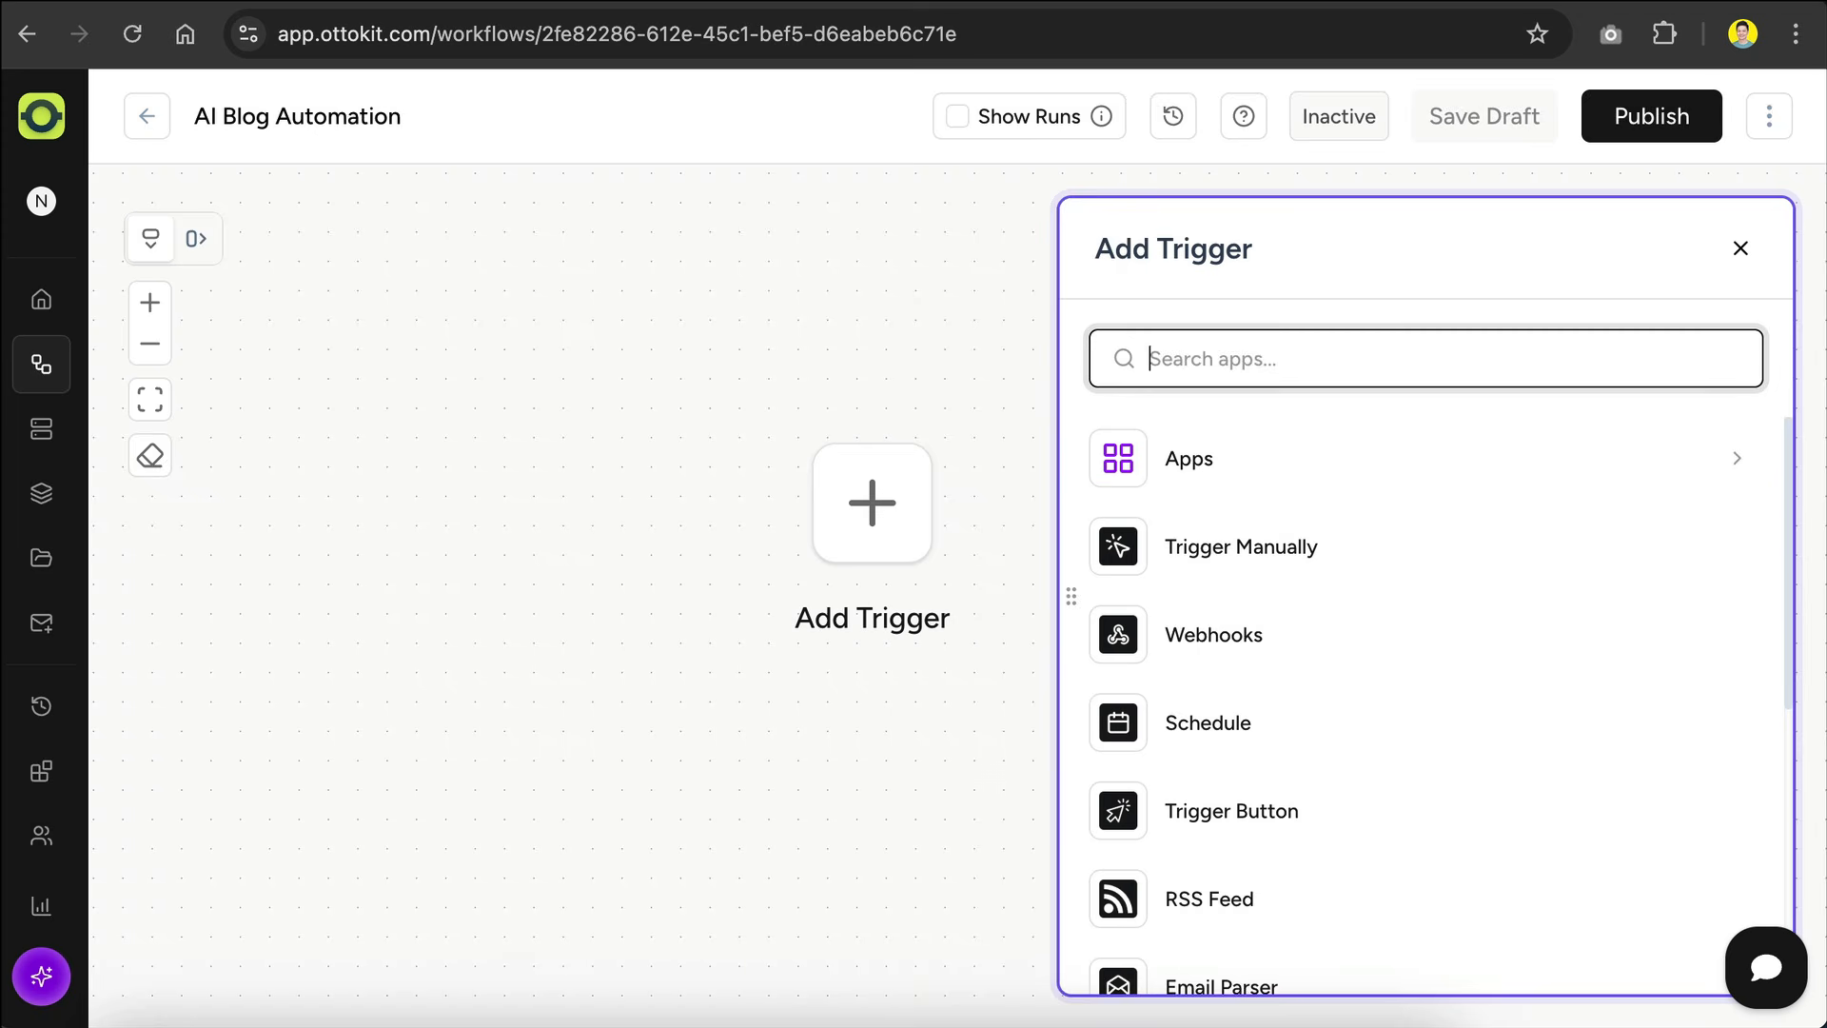
type("discord")
key("BackSpace")
key("BackSpace")
key("BackSpace")
key("BackSpace")
key("BackSpace")
scroll(1427, 446, "down", 2)
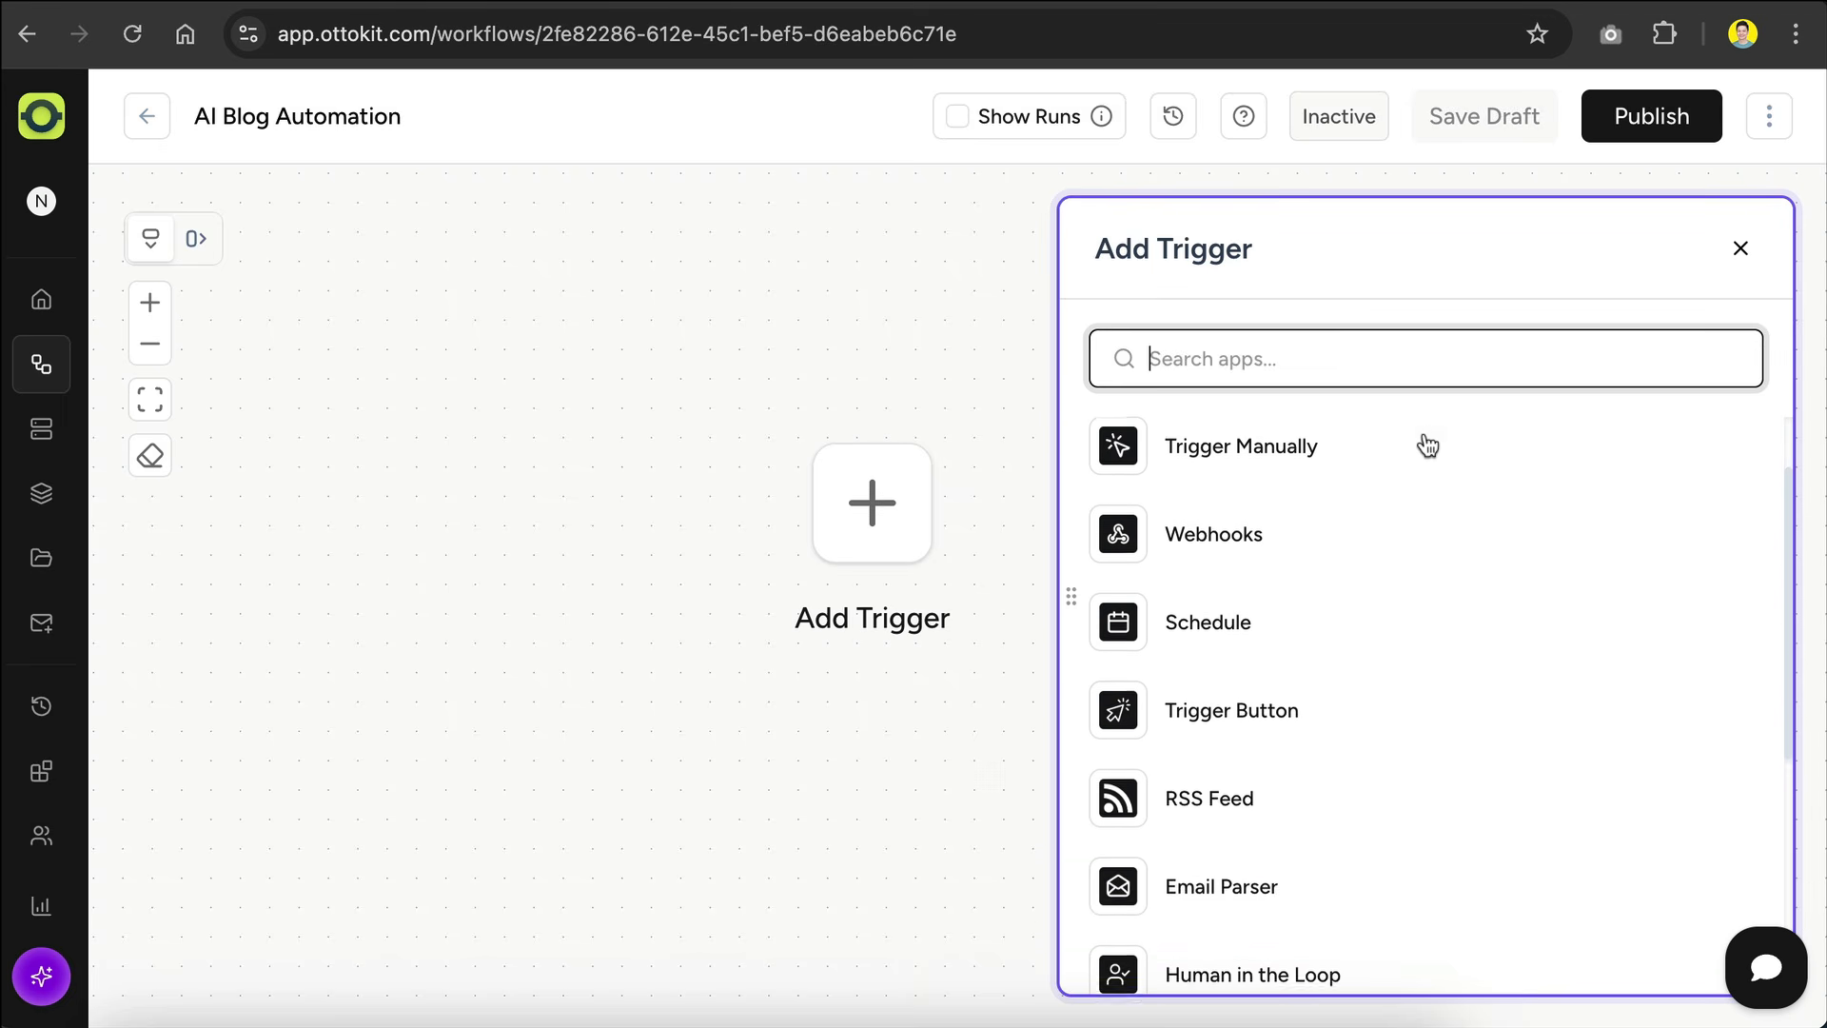
left_click(1298, 761)
left_click(1289, 485)
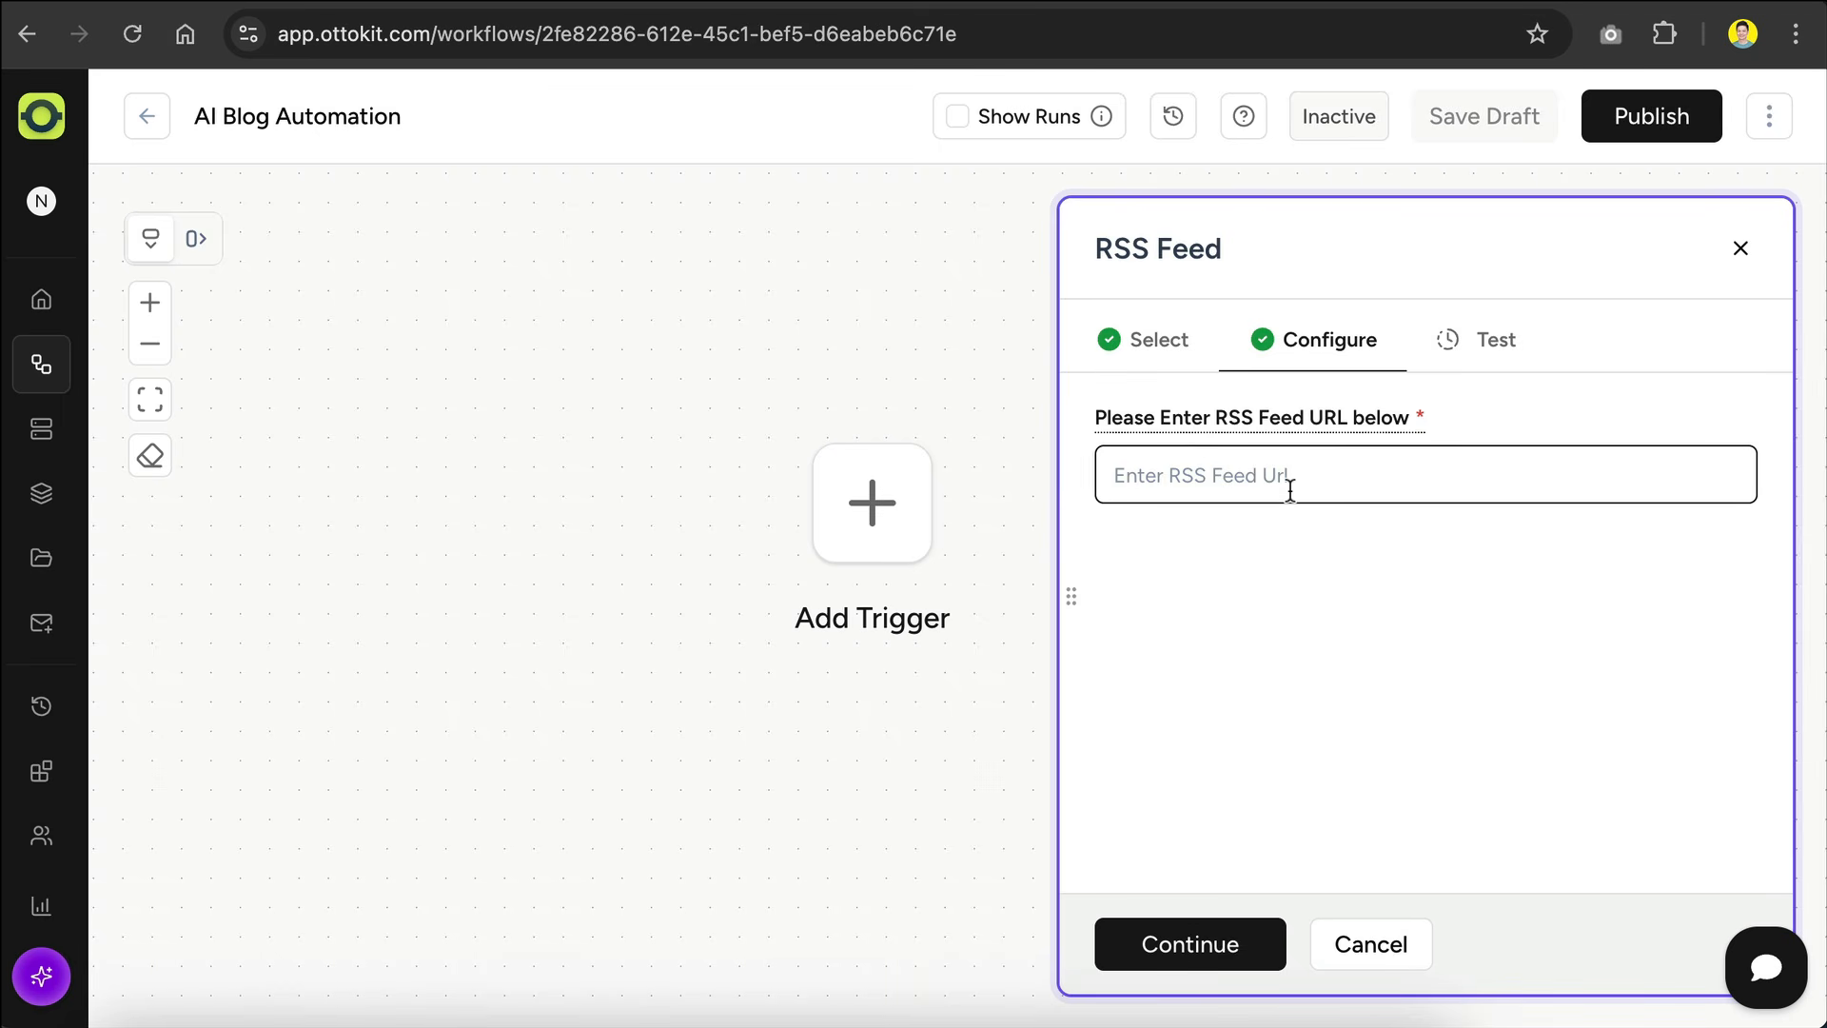
key("ctrl+v")
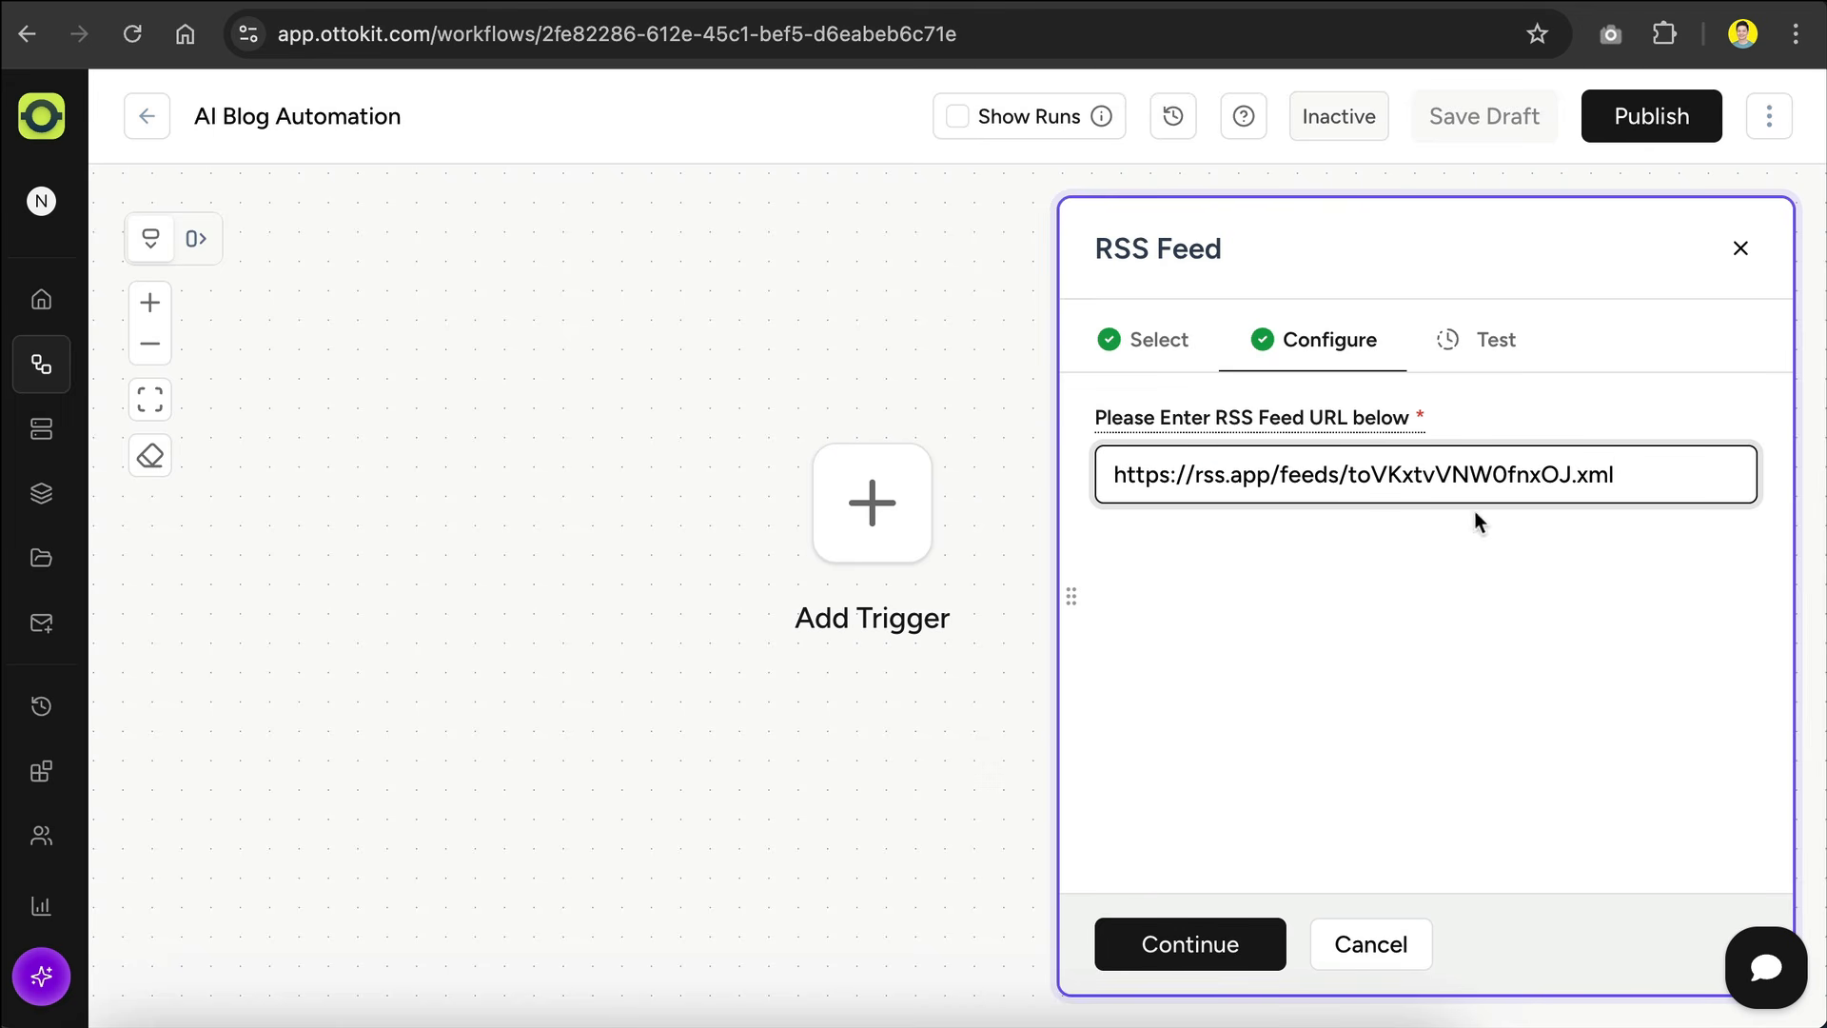
Step: Fetch sample data for the RSS Feed trigger, review the returned item fields and save the trigger
left_click(1162, 942)
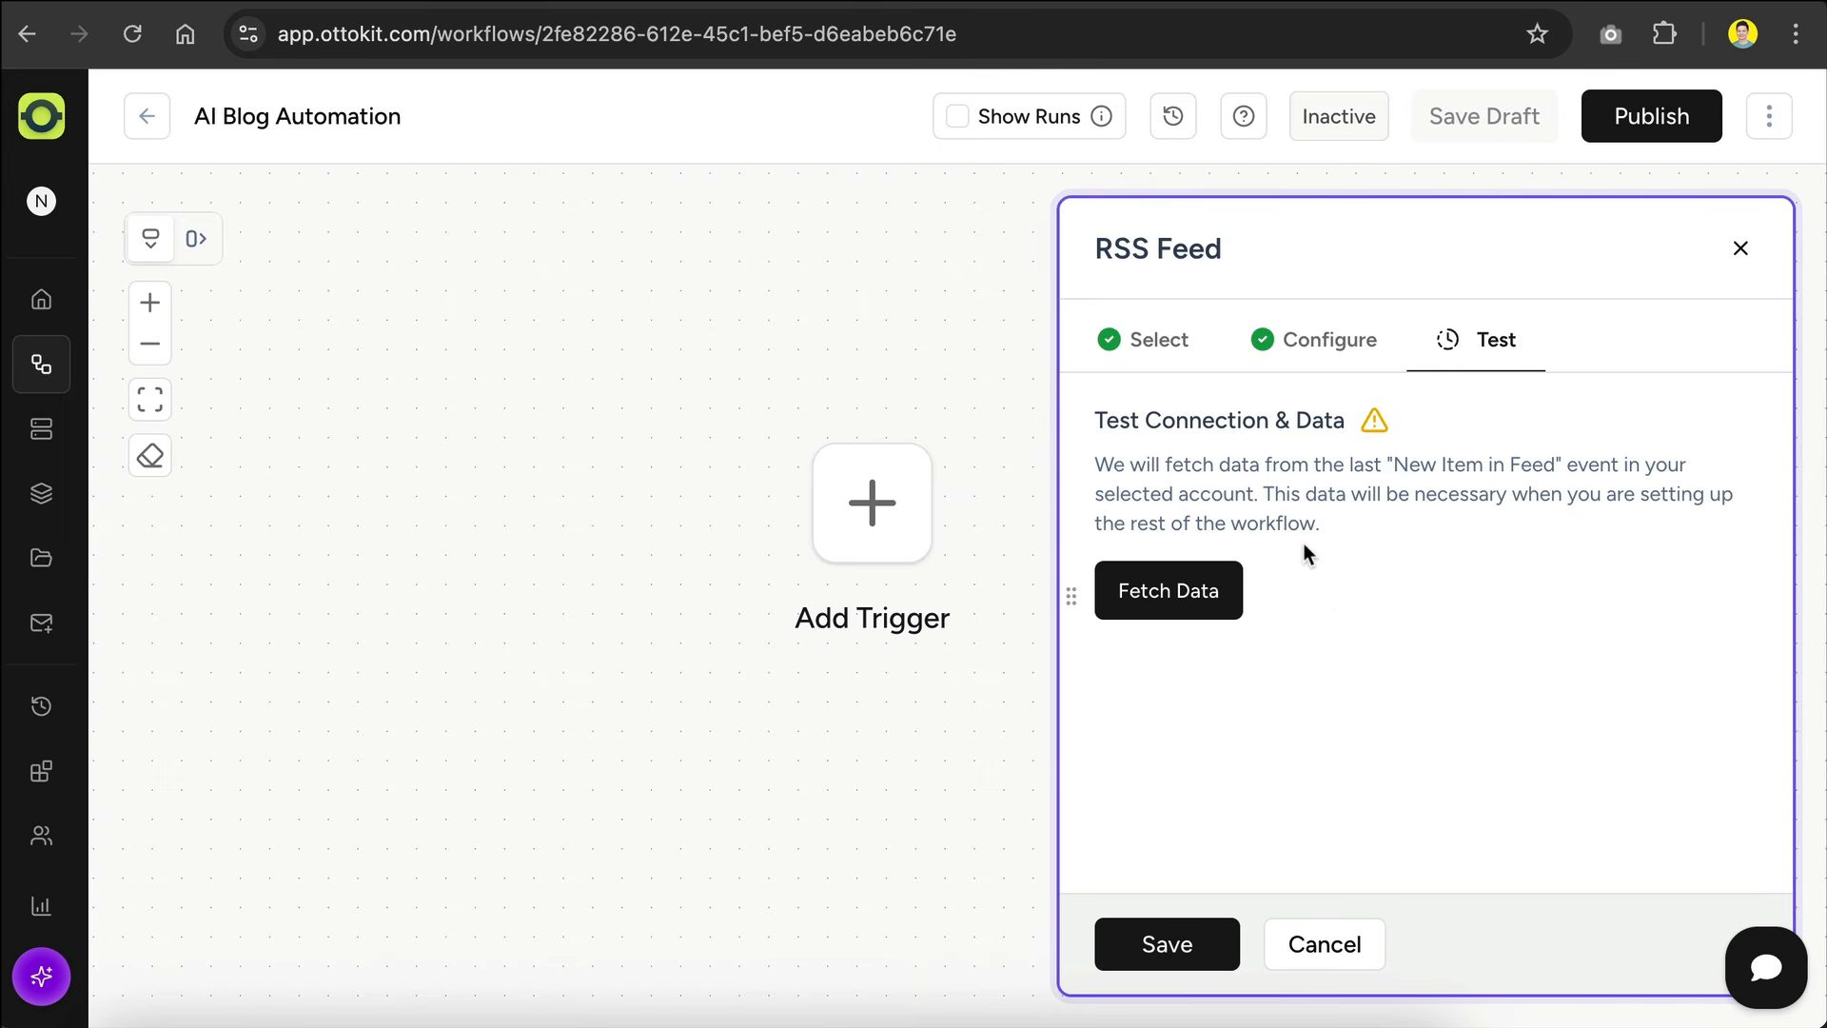
left_click(1201, 591)
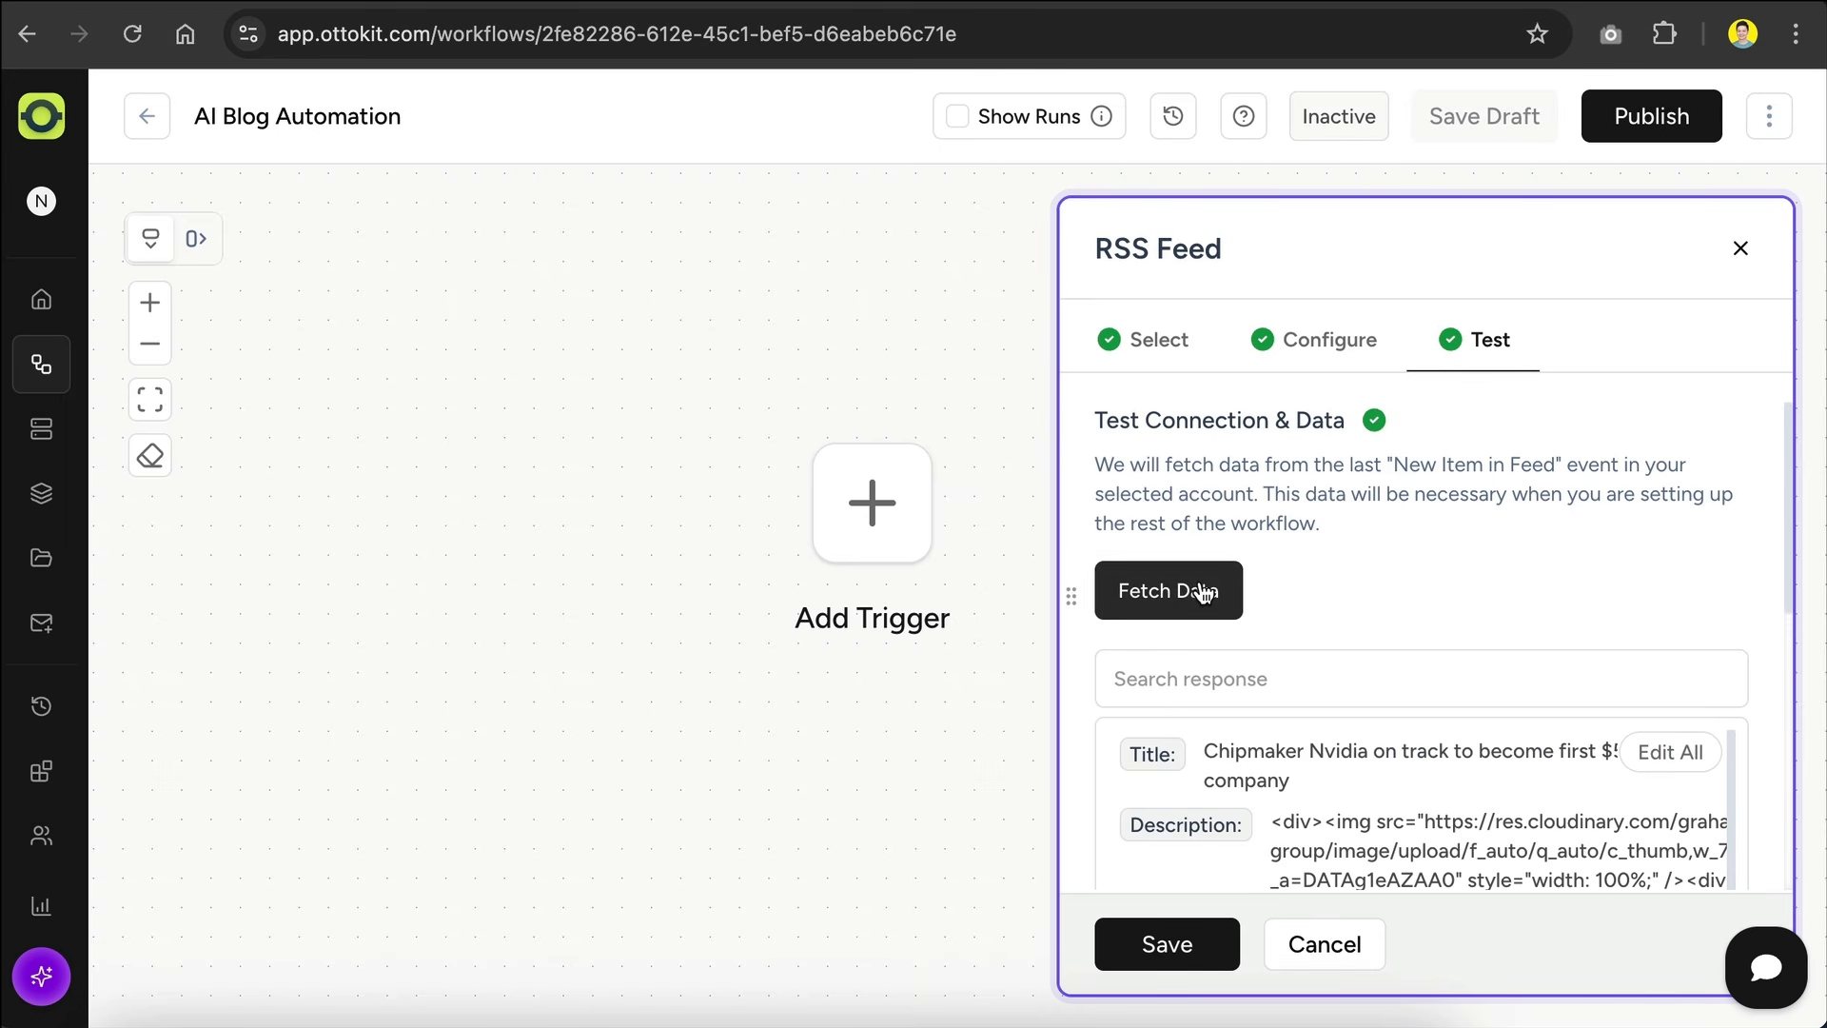
scroll(1402, 556, "down", 3)
scroll(1405, 555, "down", 3)
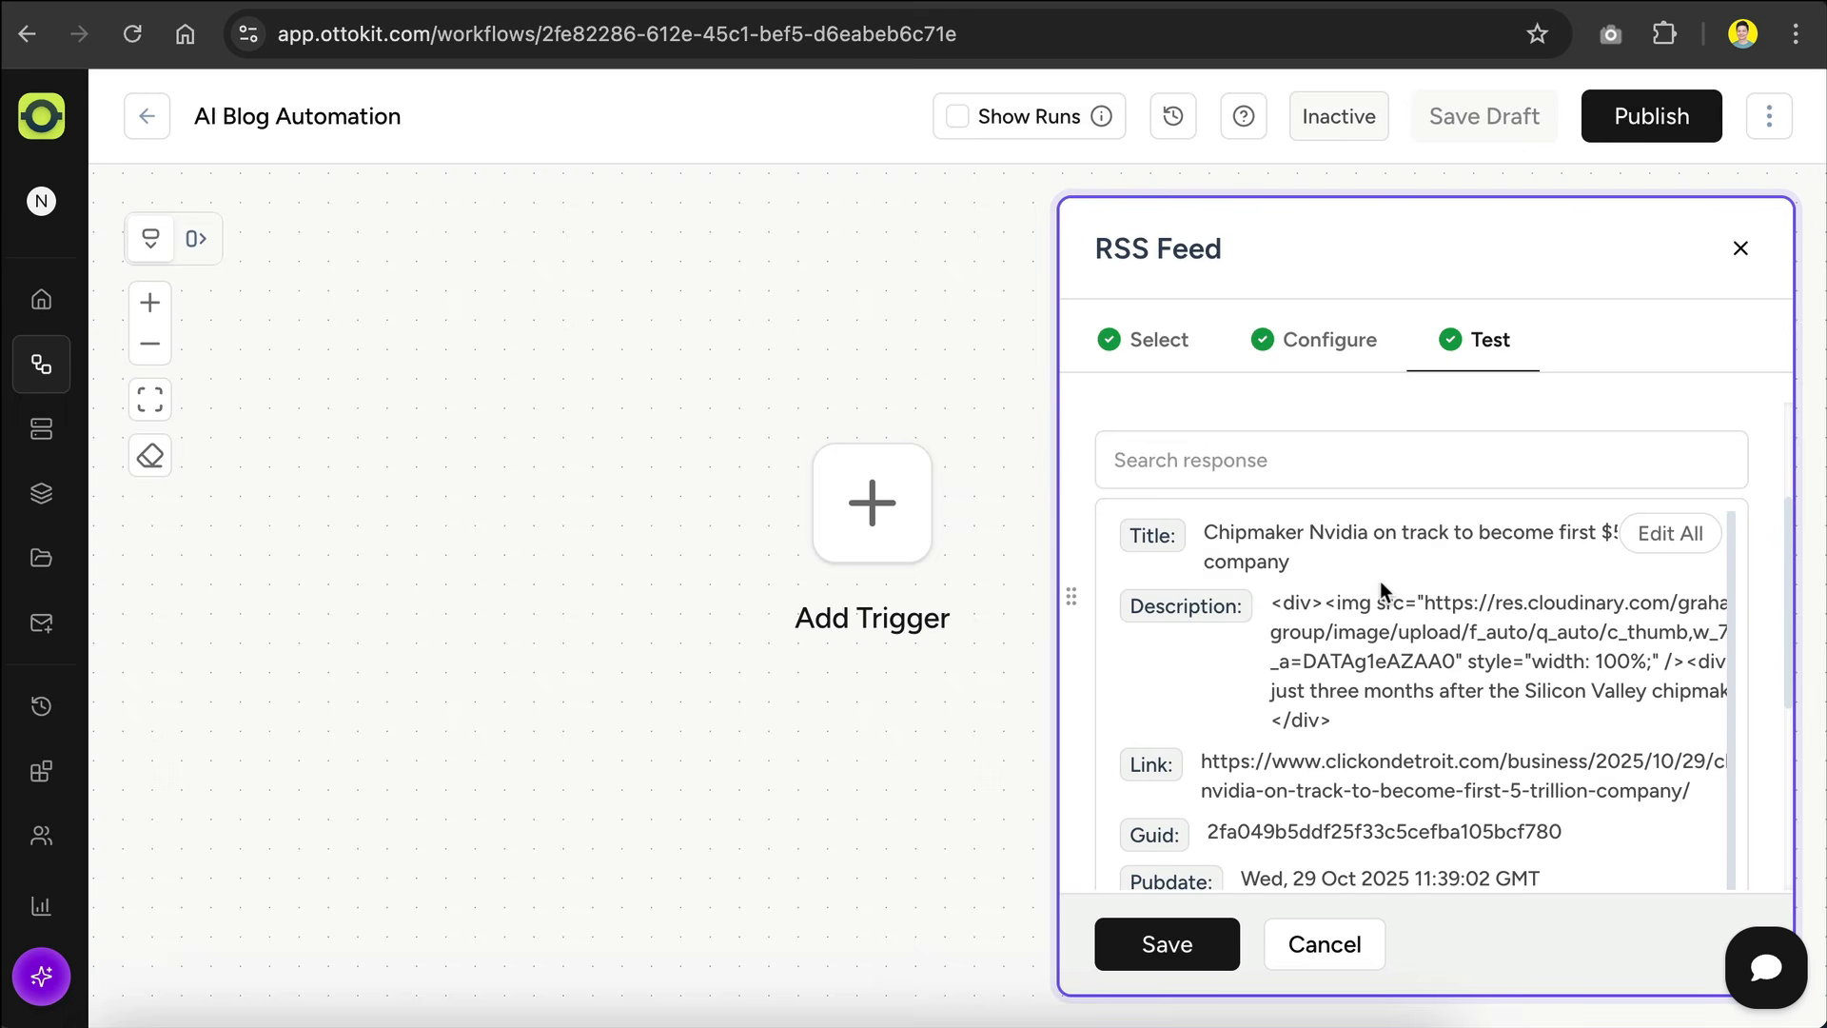
scroll(1408, 567, "down", 5)
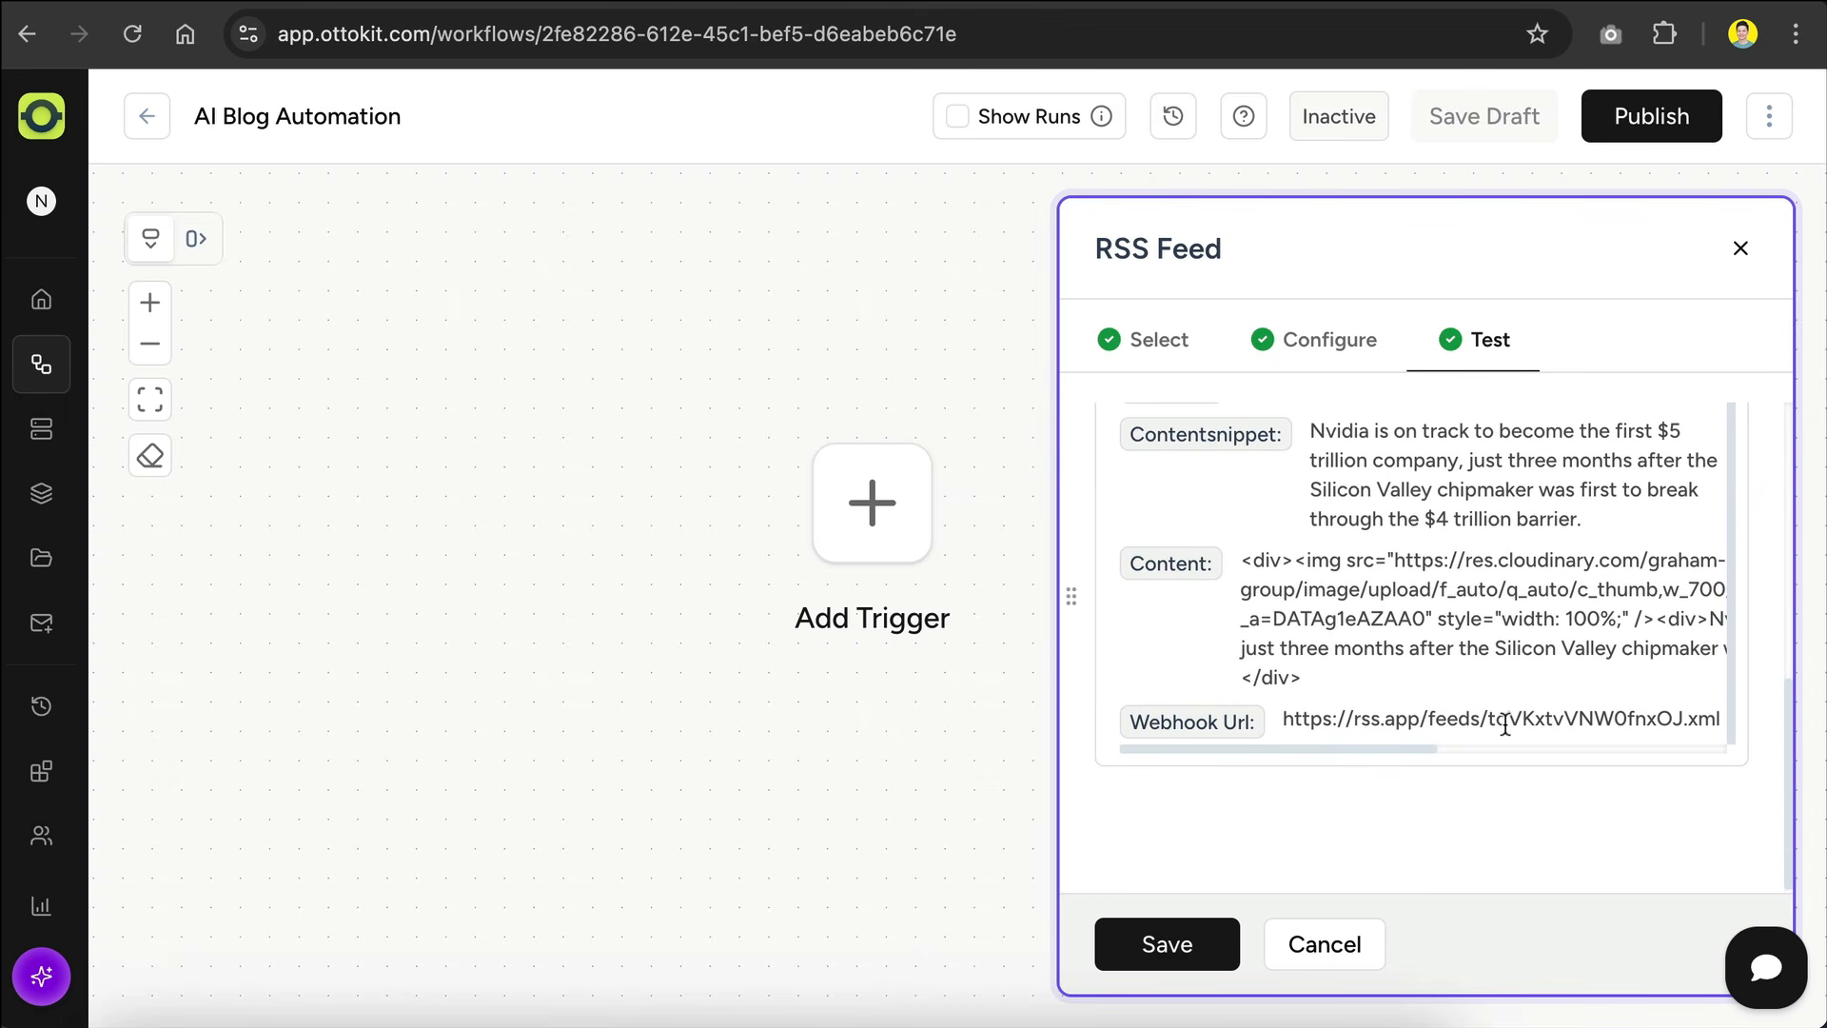
scroll(1470, 528, "up", 1)
scroll(1443, 482, "up", 6)
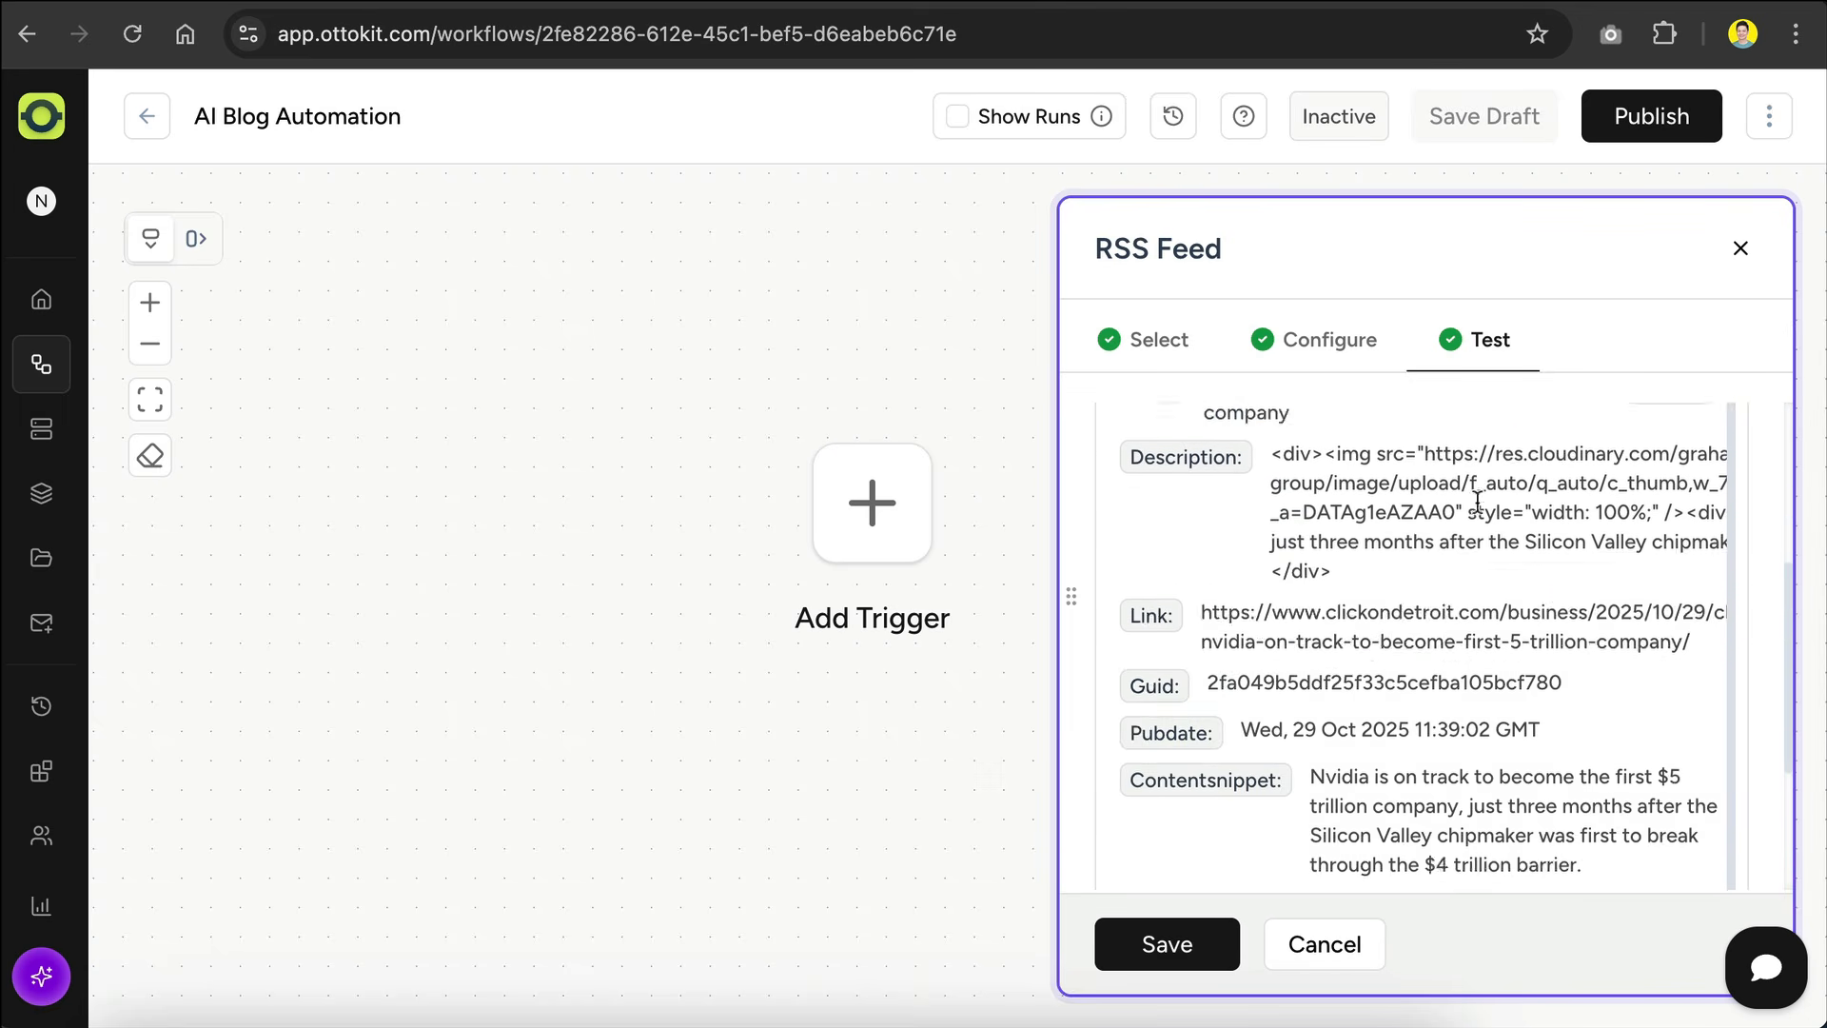
left_click(1182, 938)
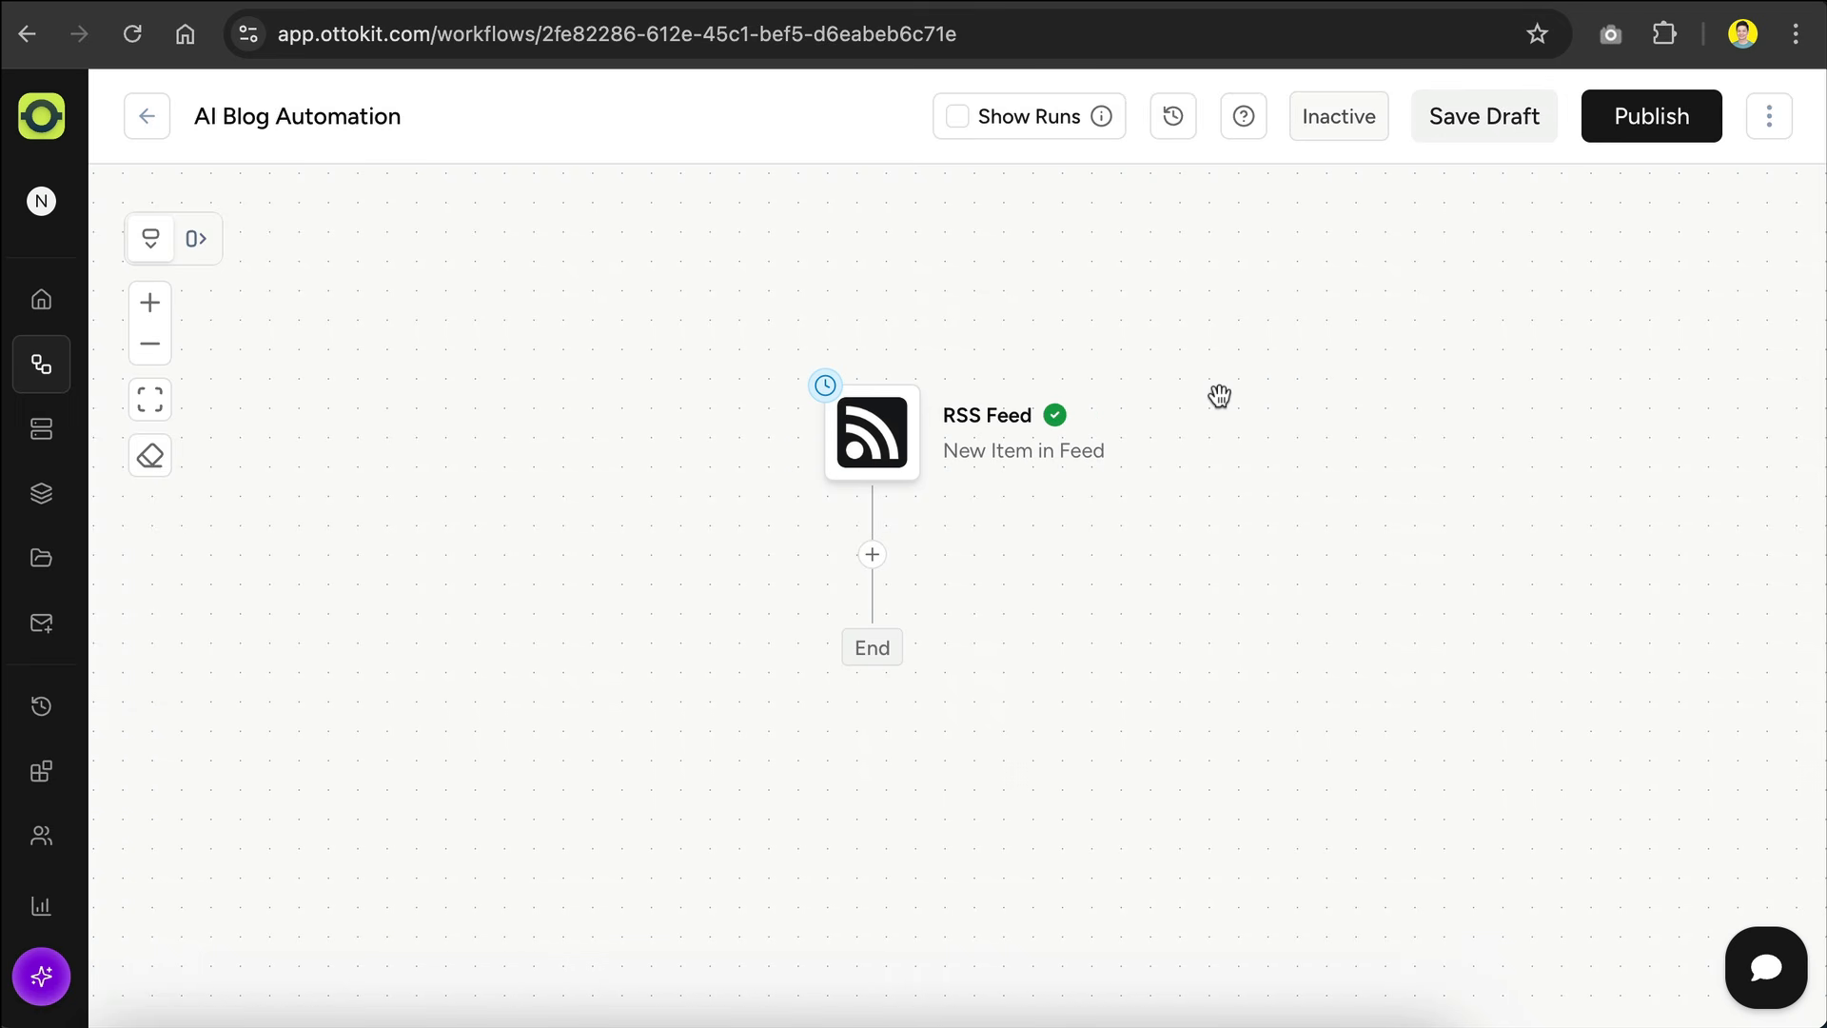
Step: Start adding an action after the RSS Feed trigger and search the apps for "open" and "gemini"
scroll(1219, 396, "up", 1)
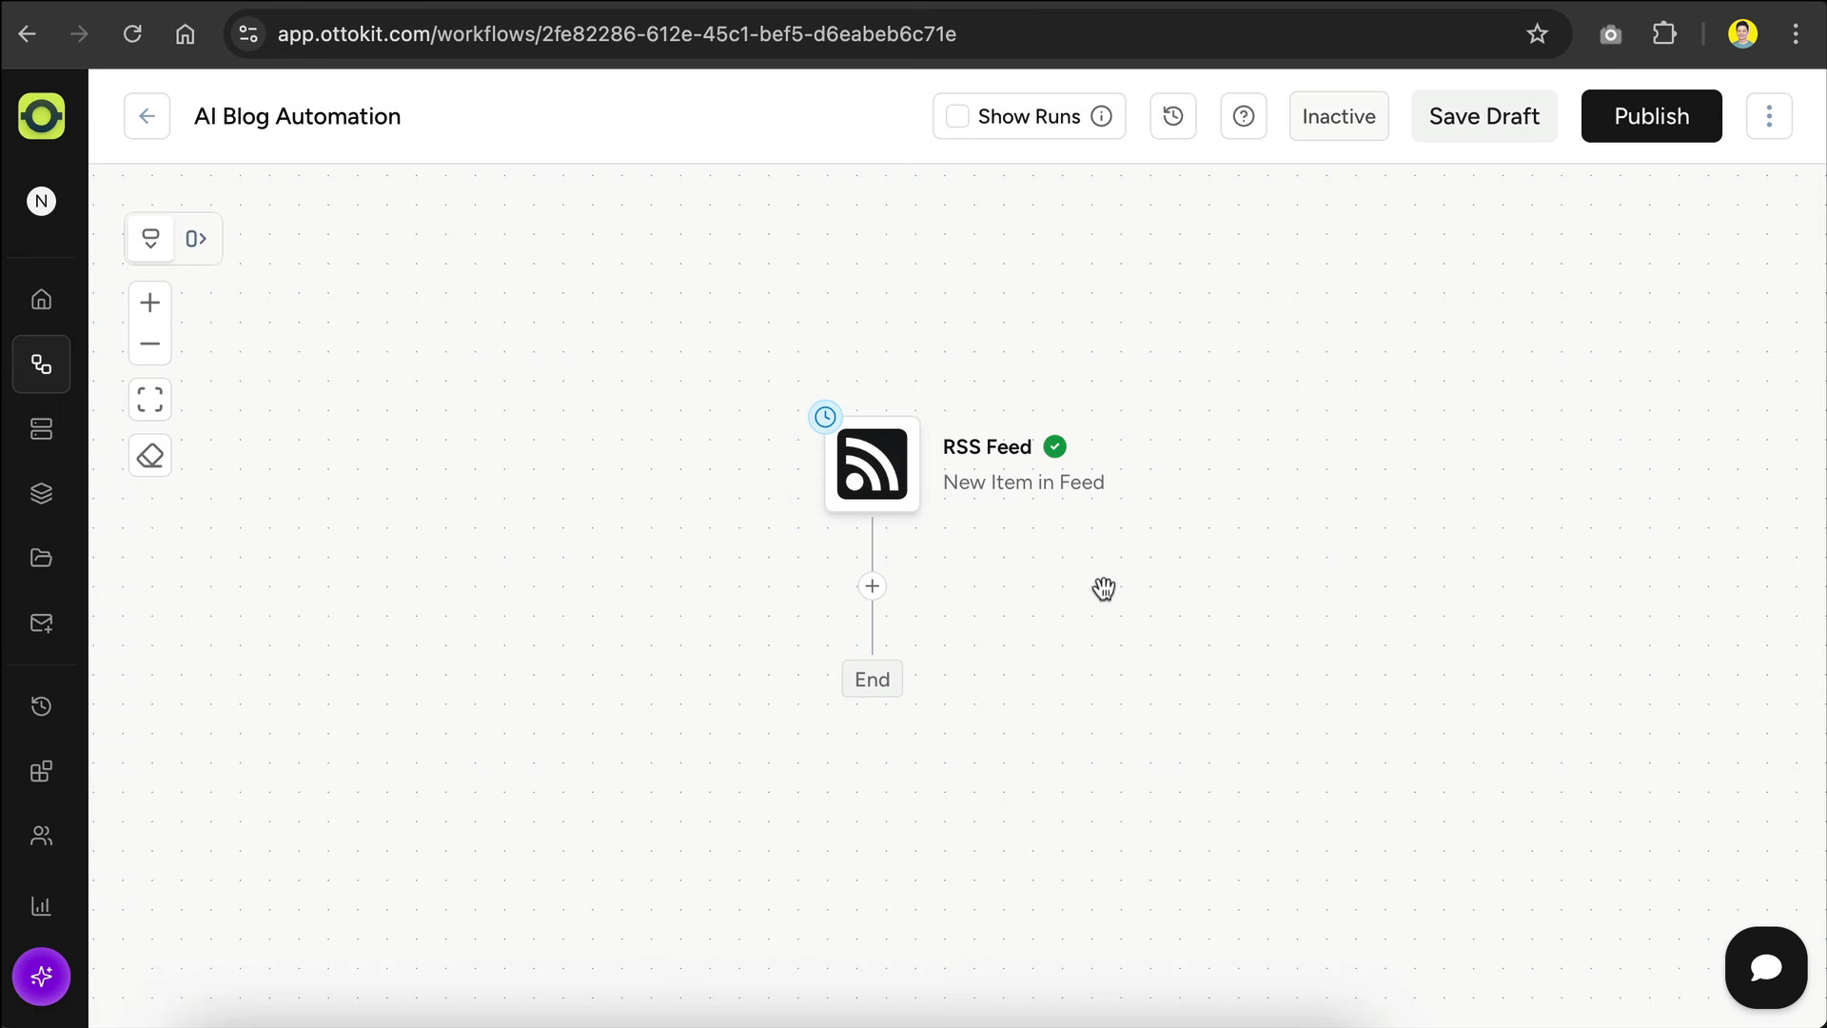
left_click(872, 586)
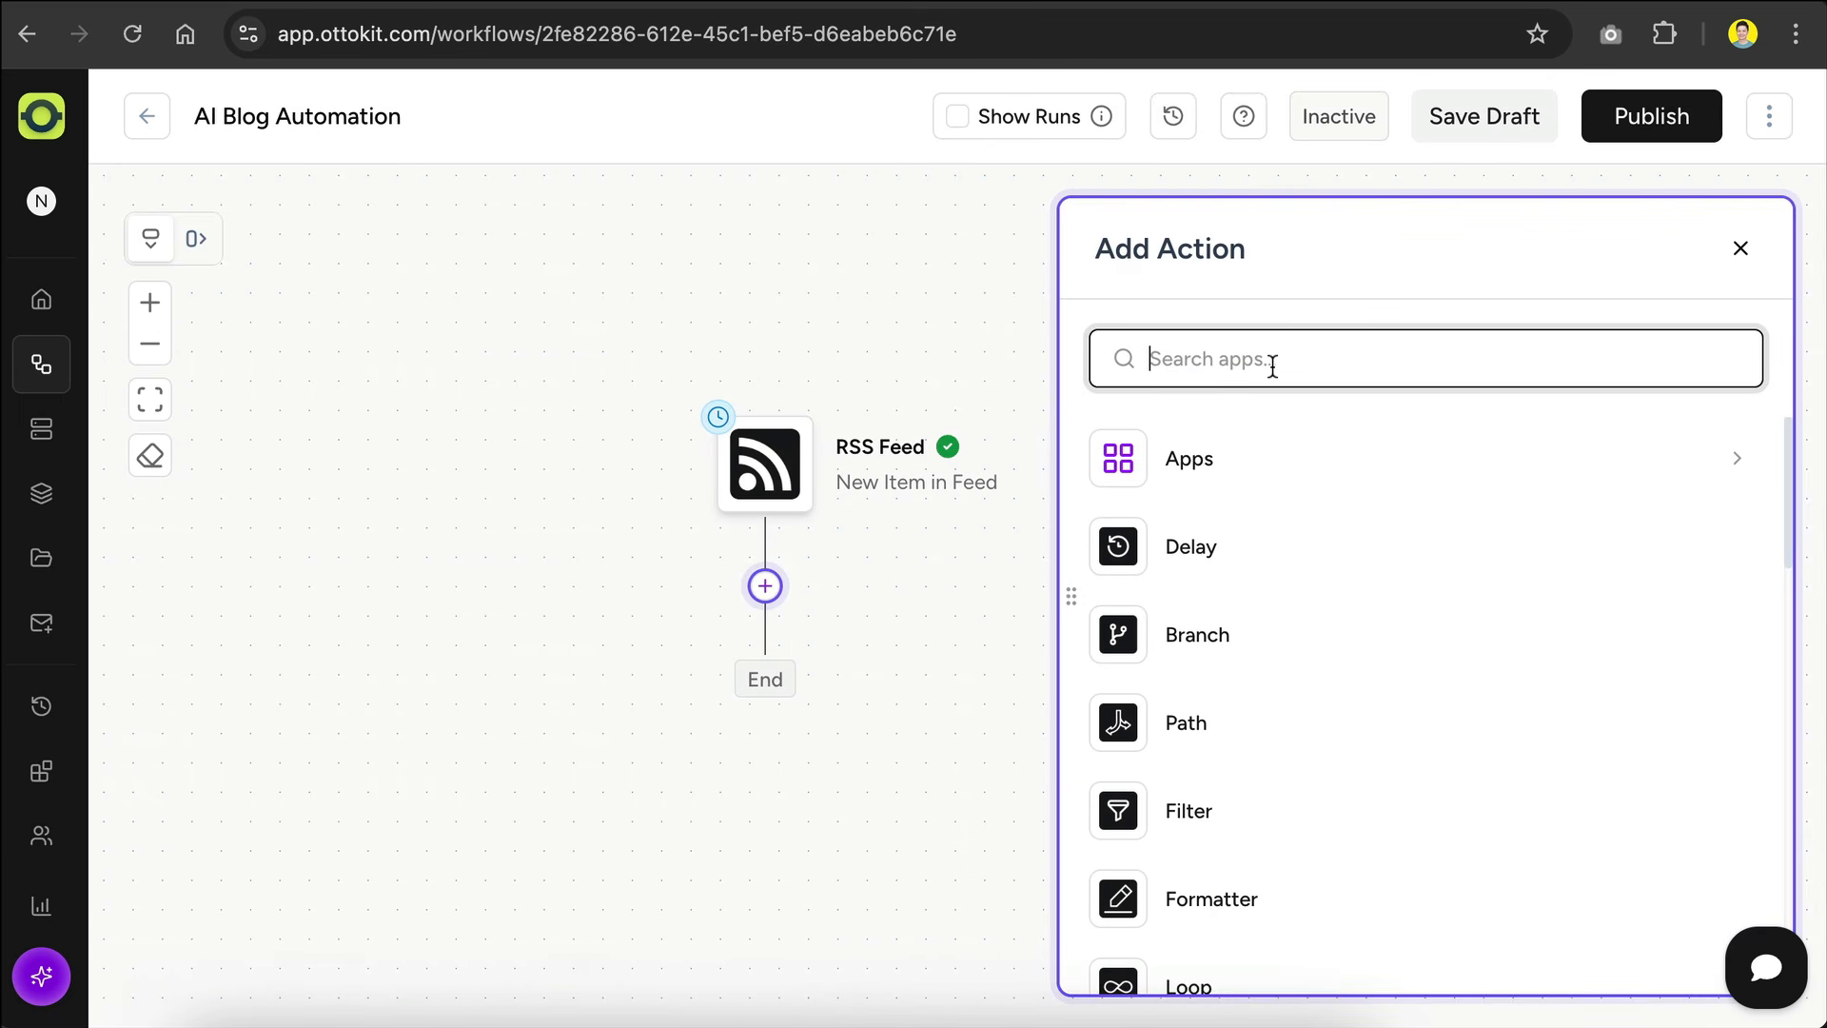
type("open")
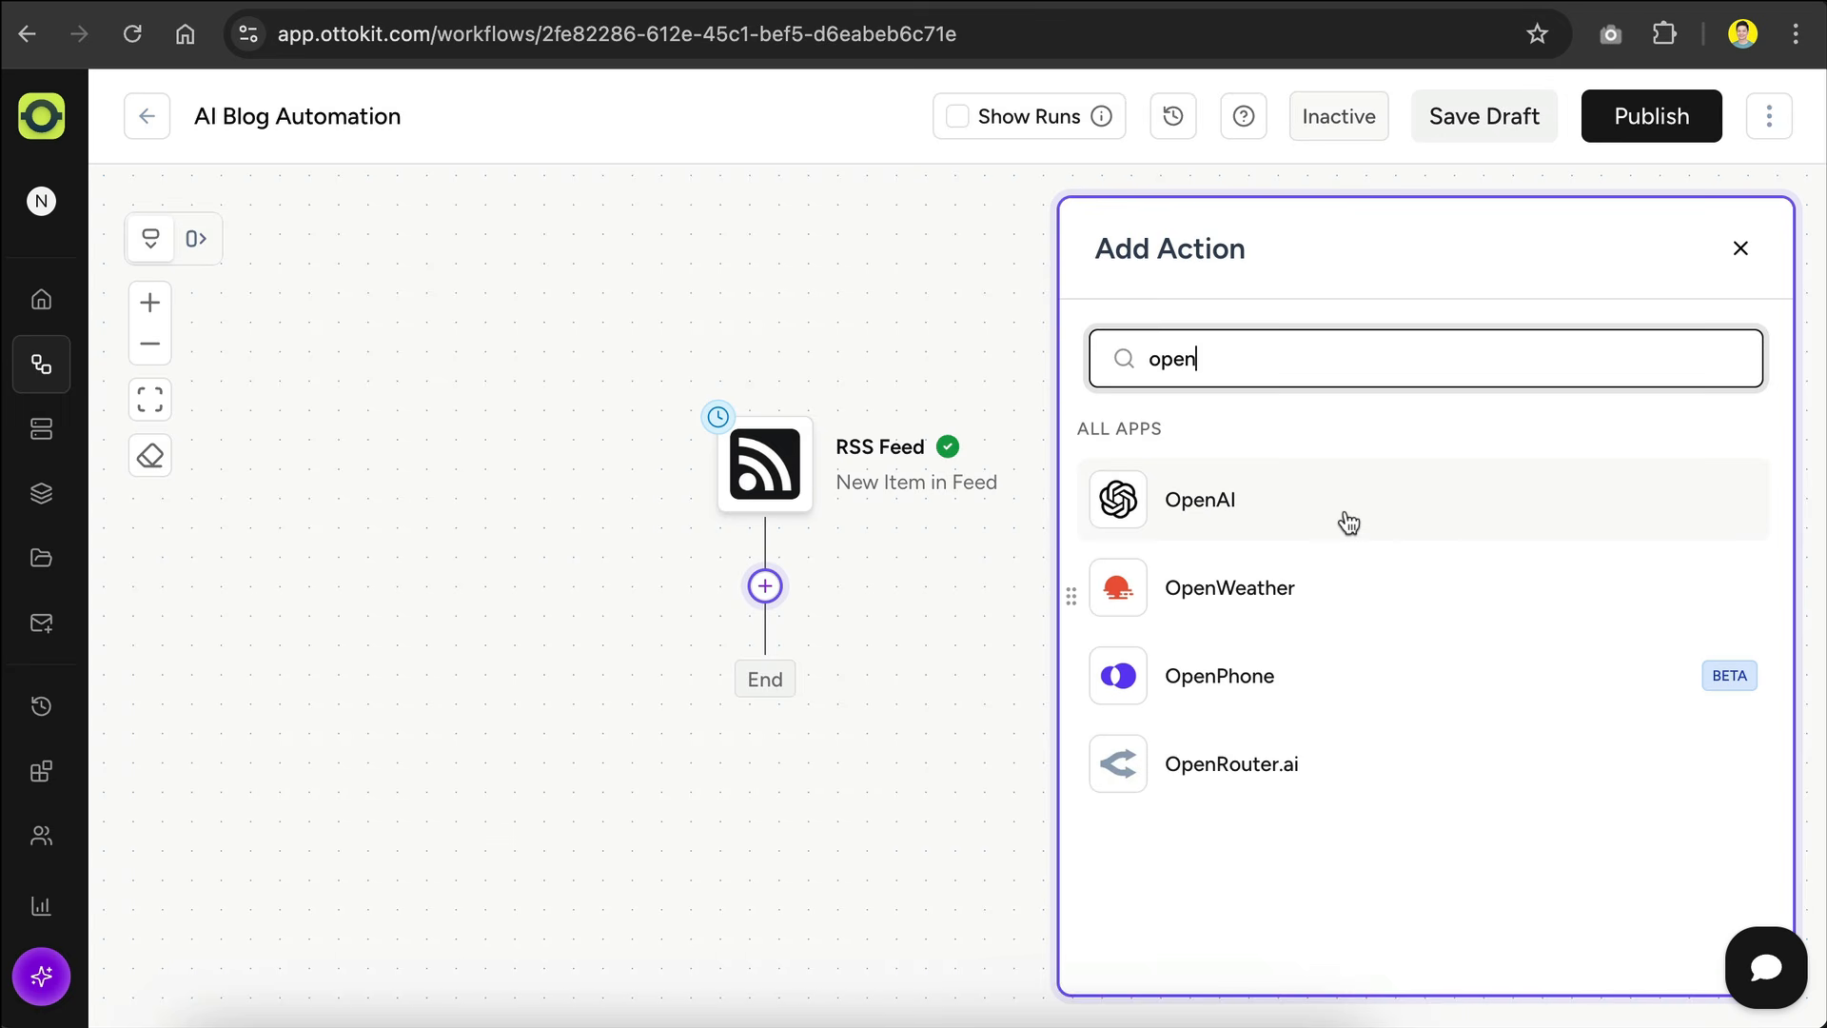
triple_click(1281, 355)
type("gemini")
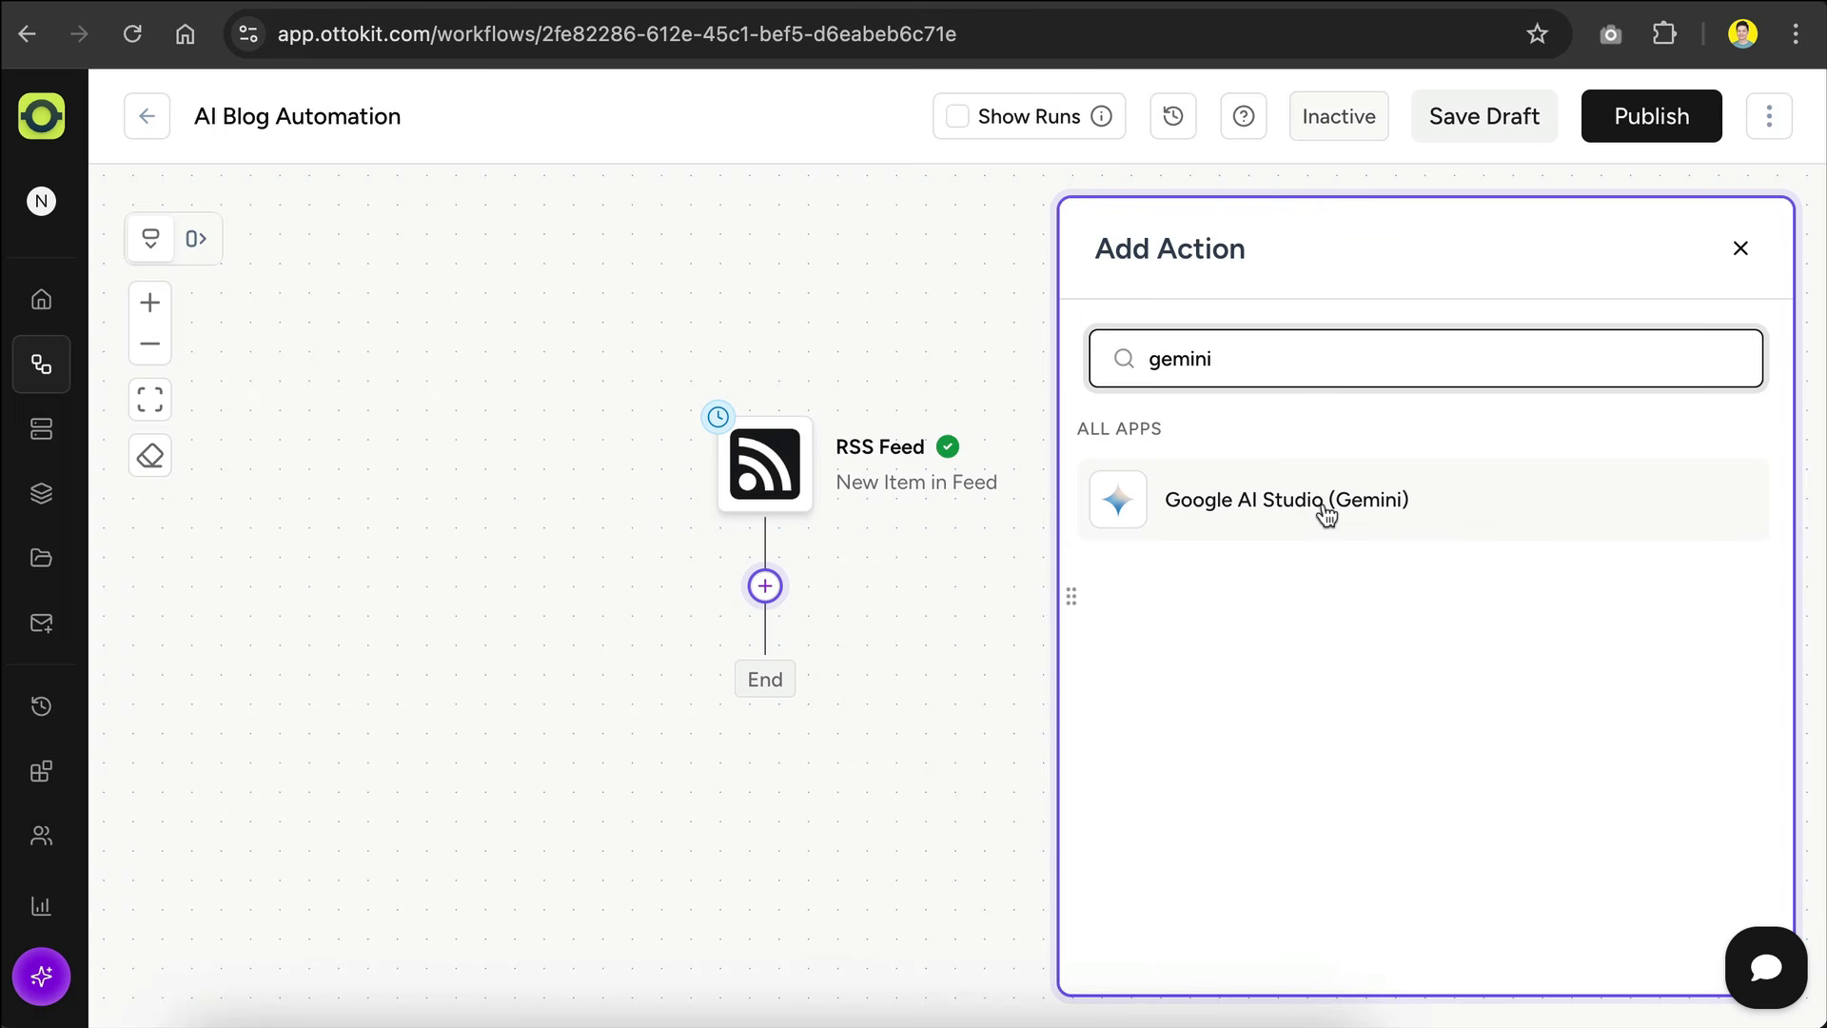
Step: Search for "openai", choose OpenAI as the action app and set its event to Create Chat Completion
triple_click(1276, 355)
type("openai")
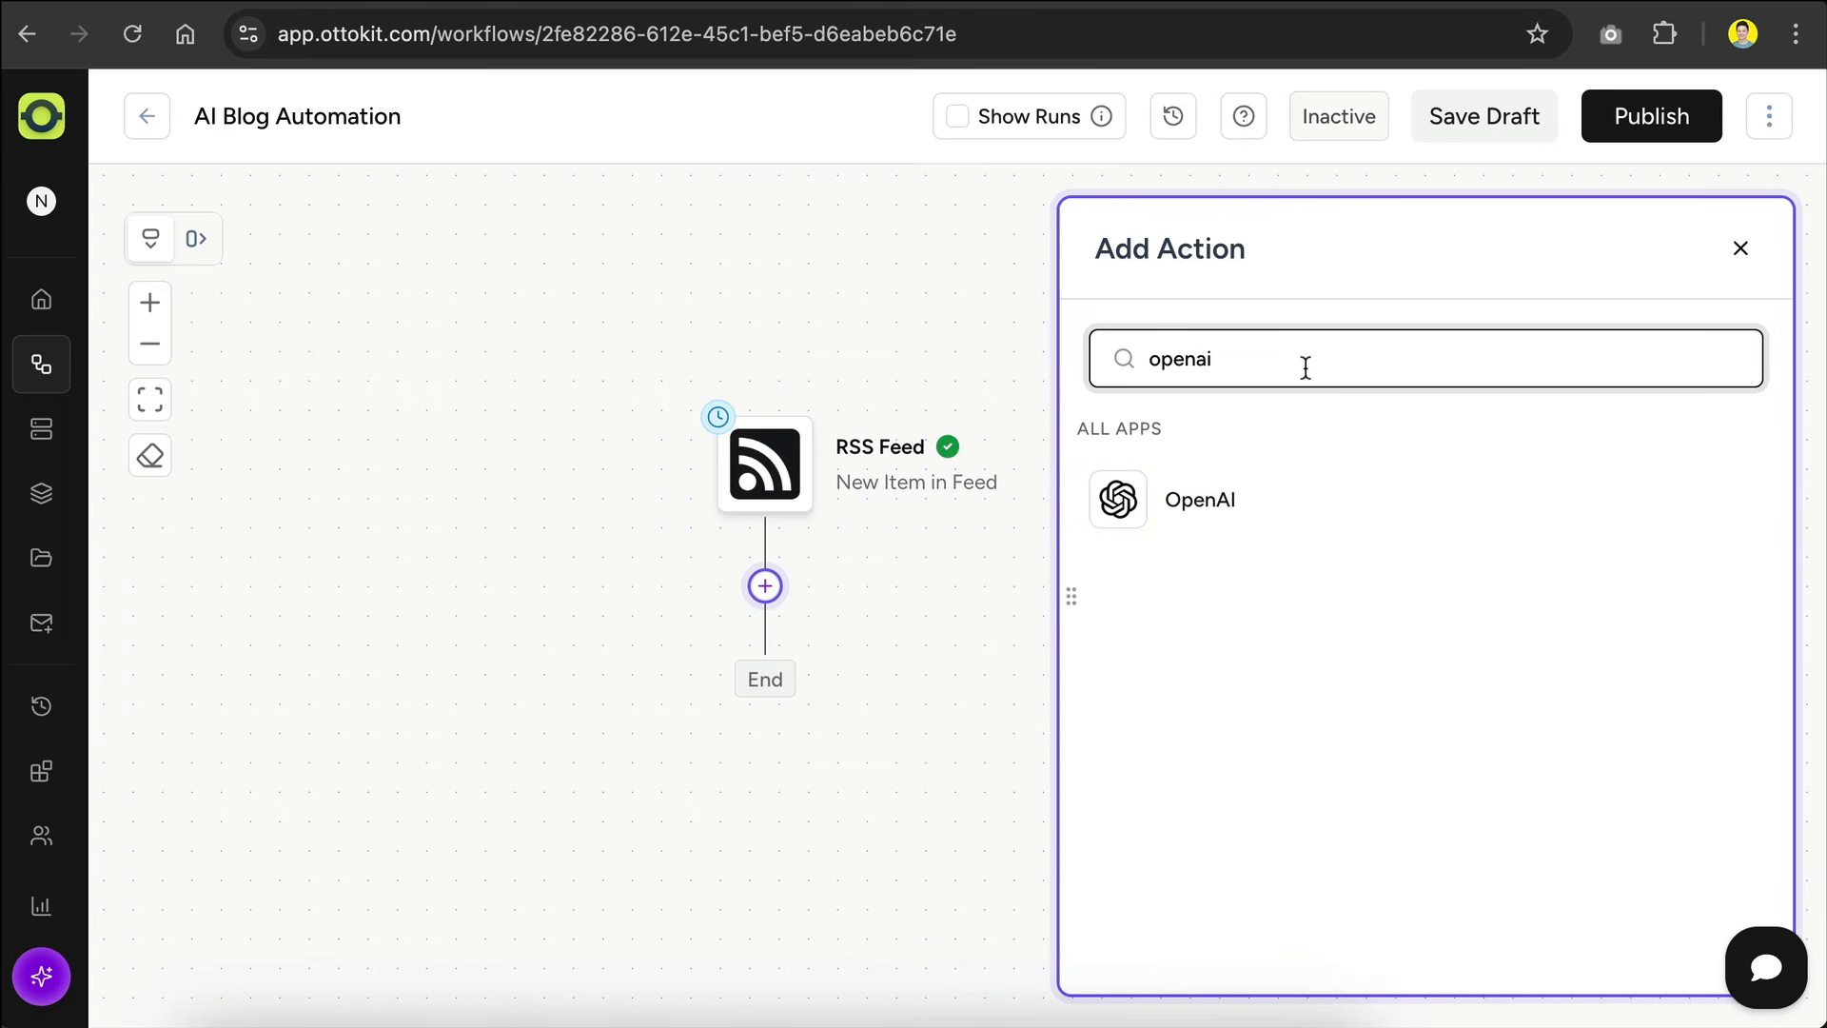
left_click(1317, 510)
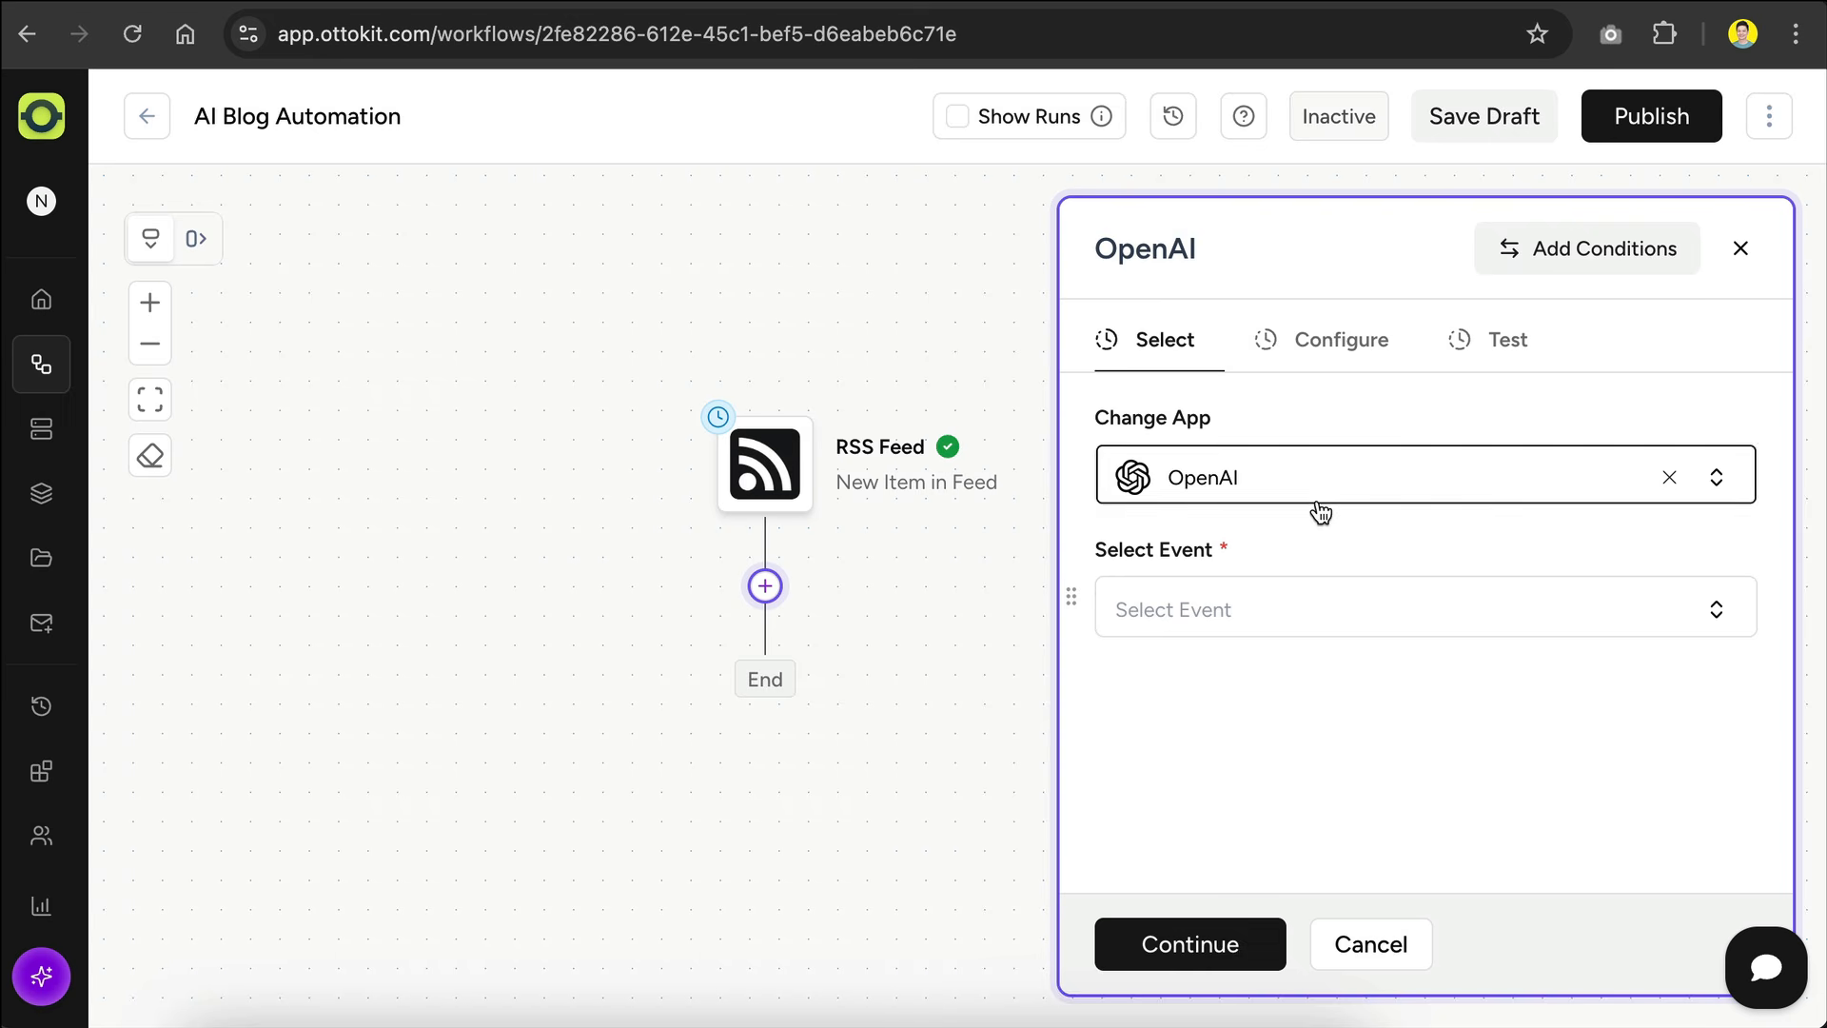
left_click(1403, 609)
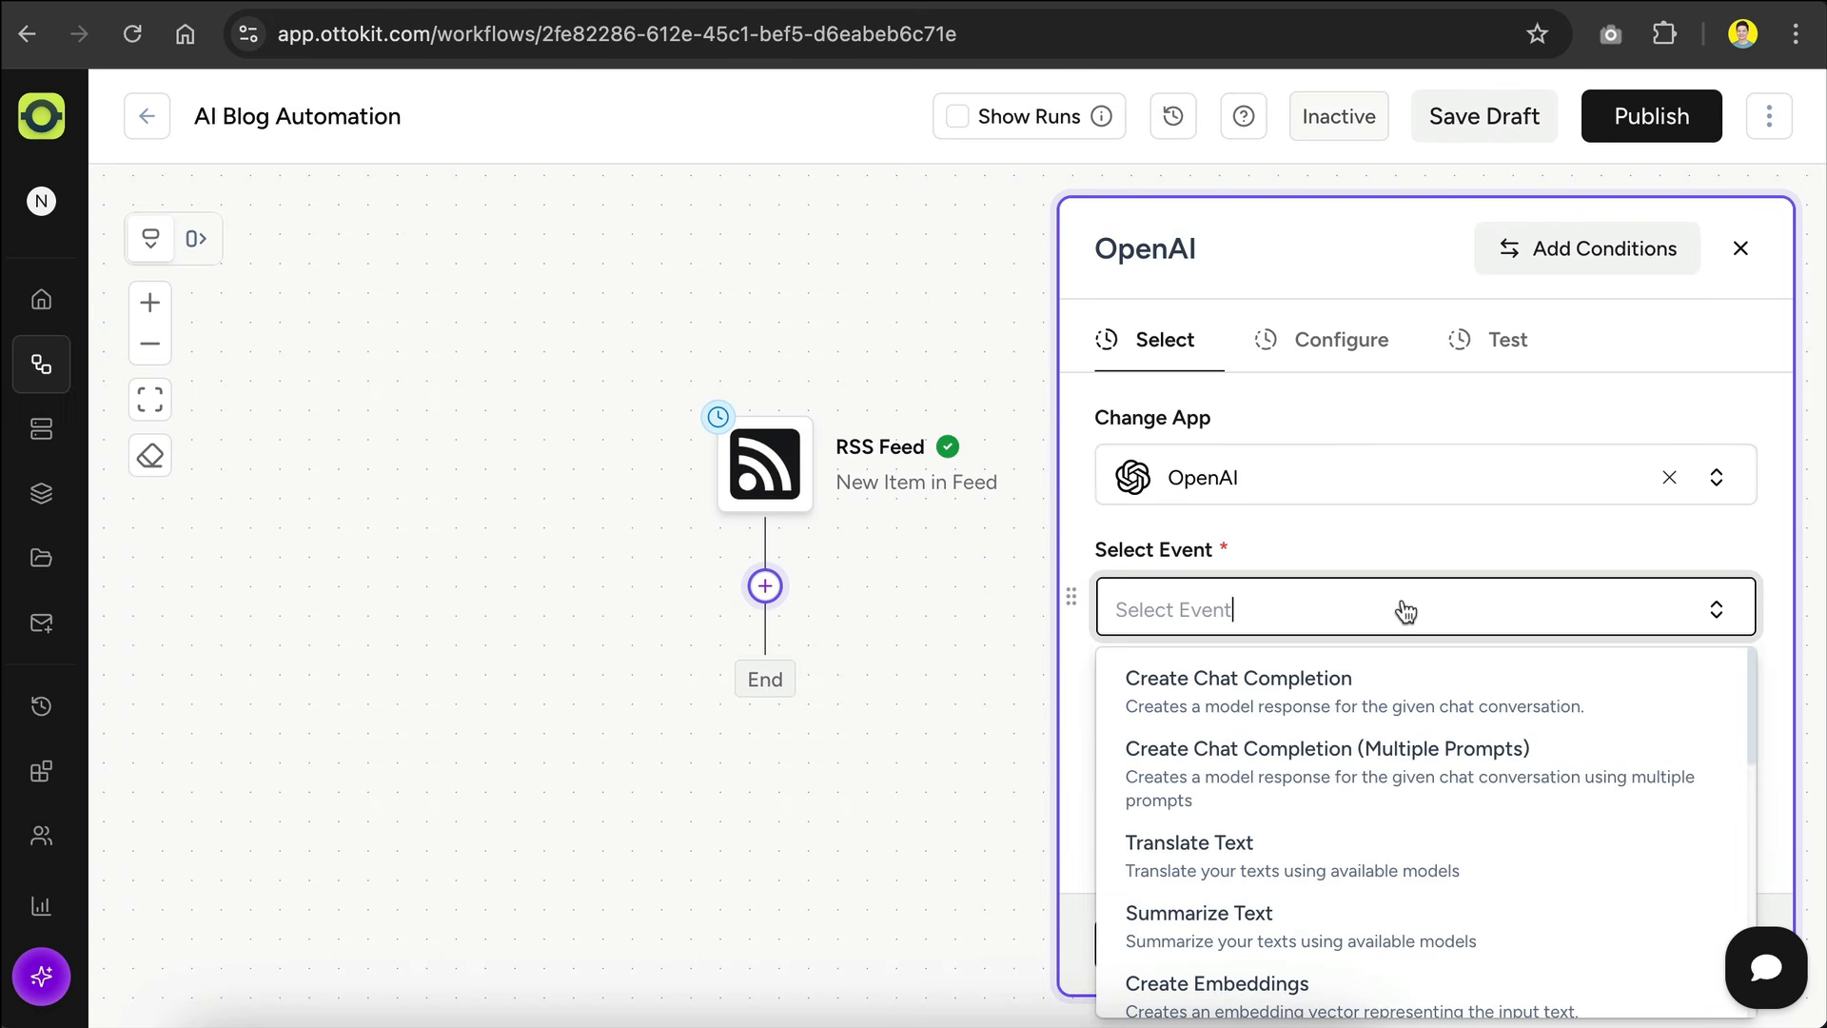
left_click(1389, 696)
Step: Start creating a new connection for the OpenAI action and open the linked OpenAI API keys page
left_click(1405, 744)
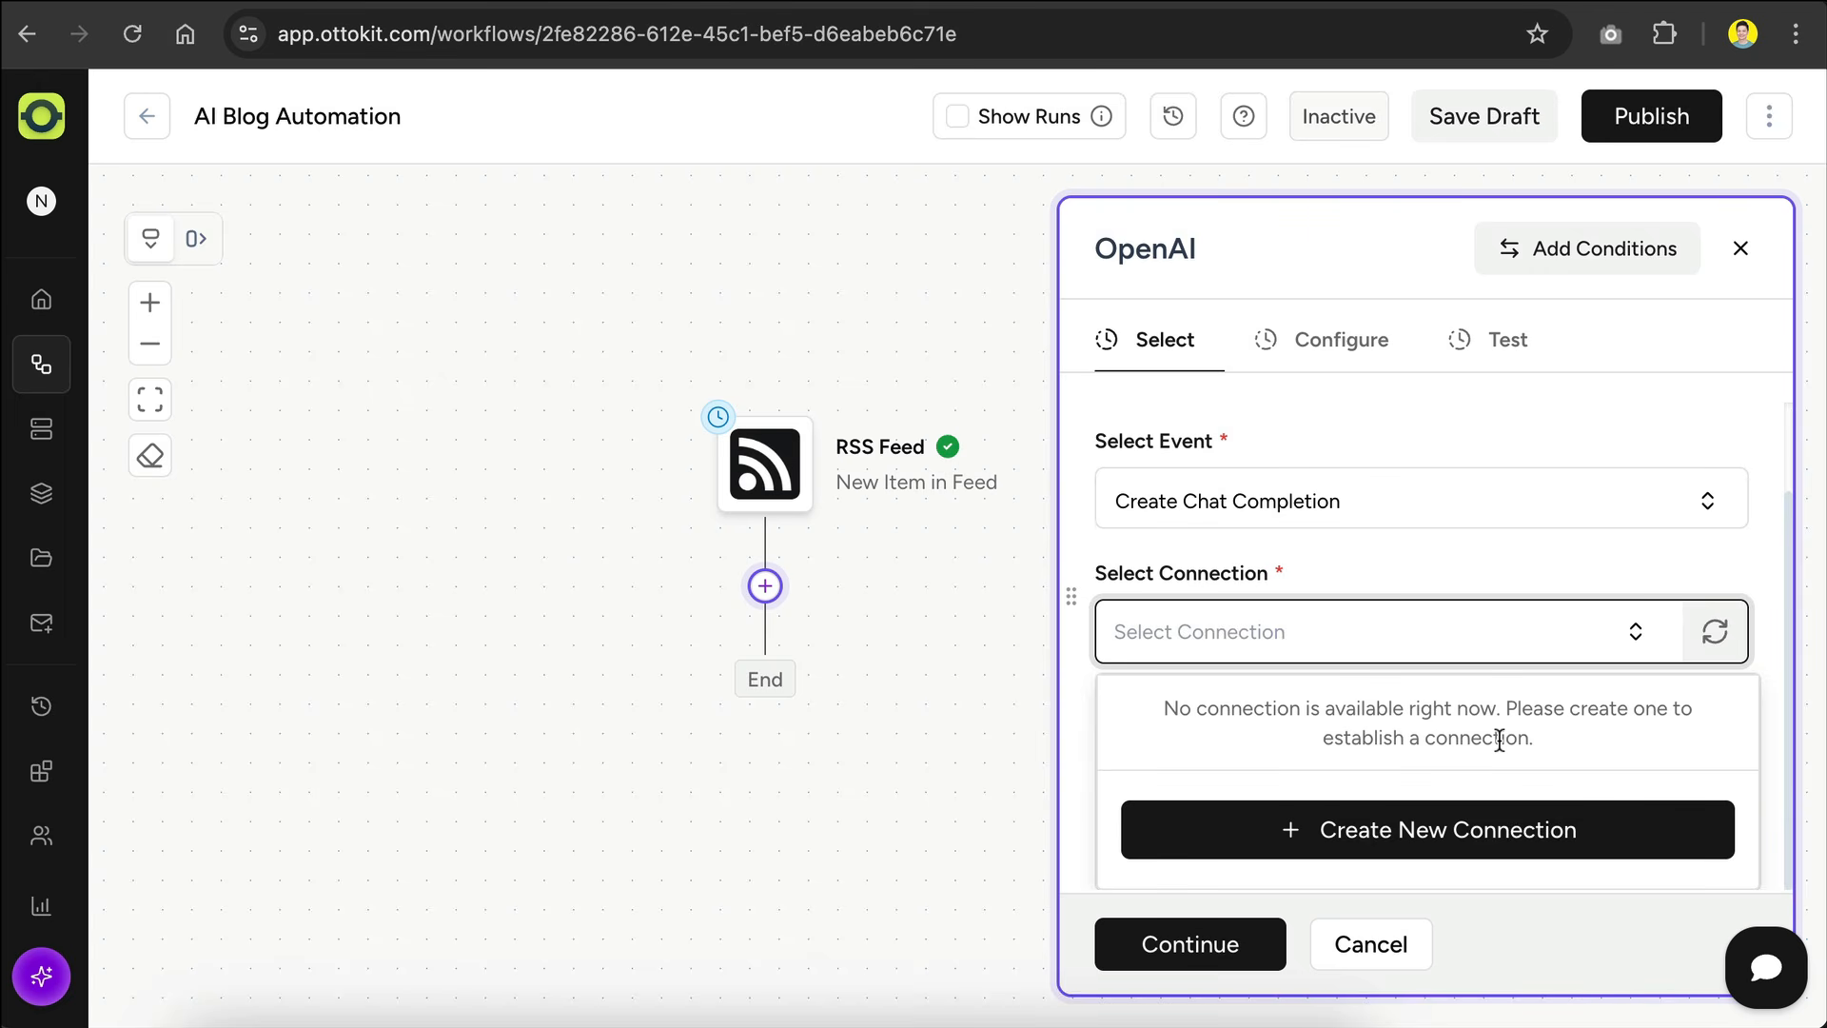
left_click(1433, 834)
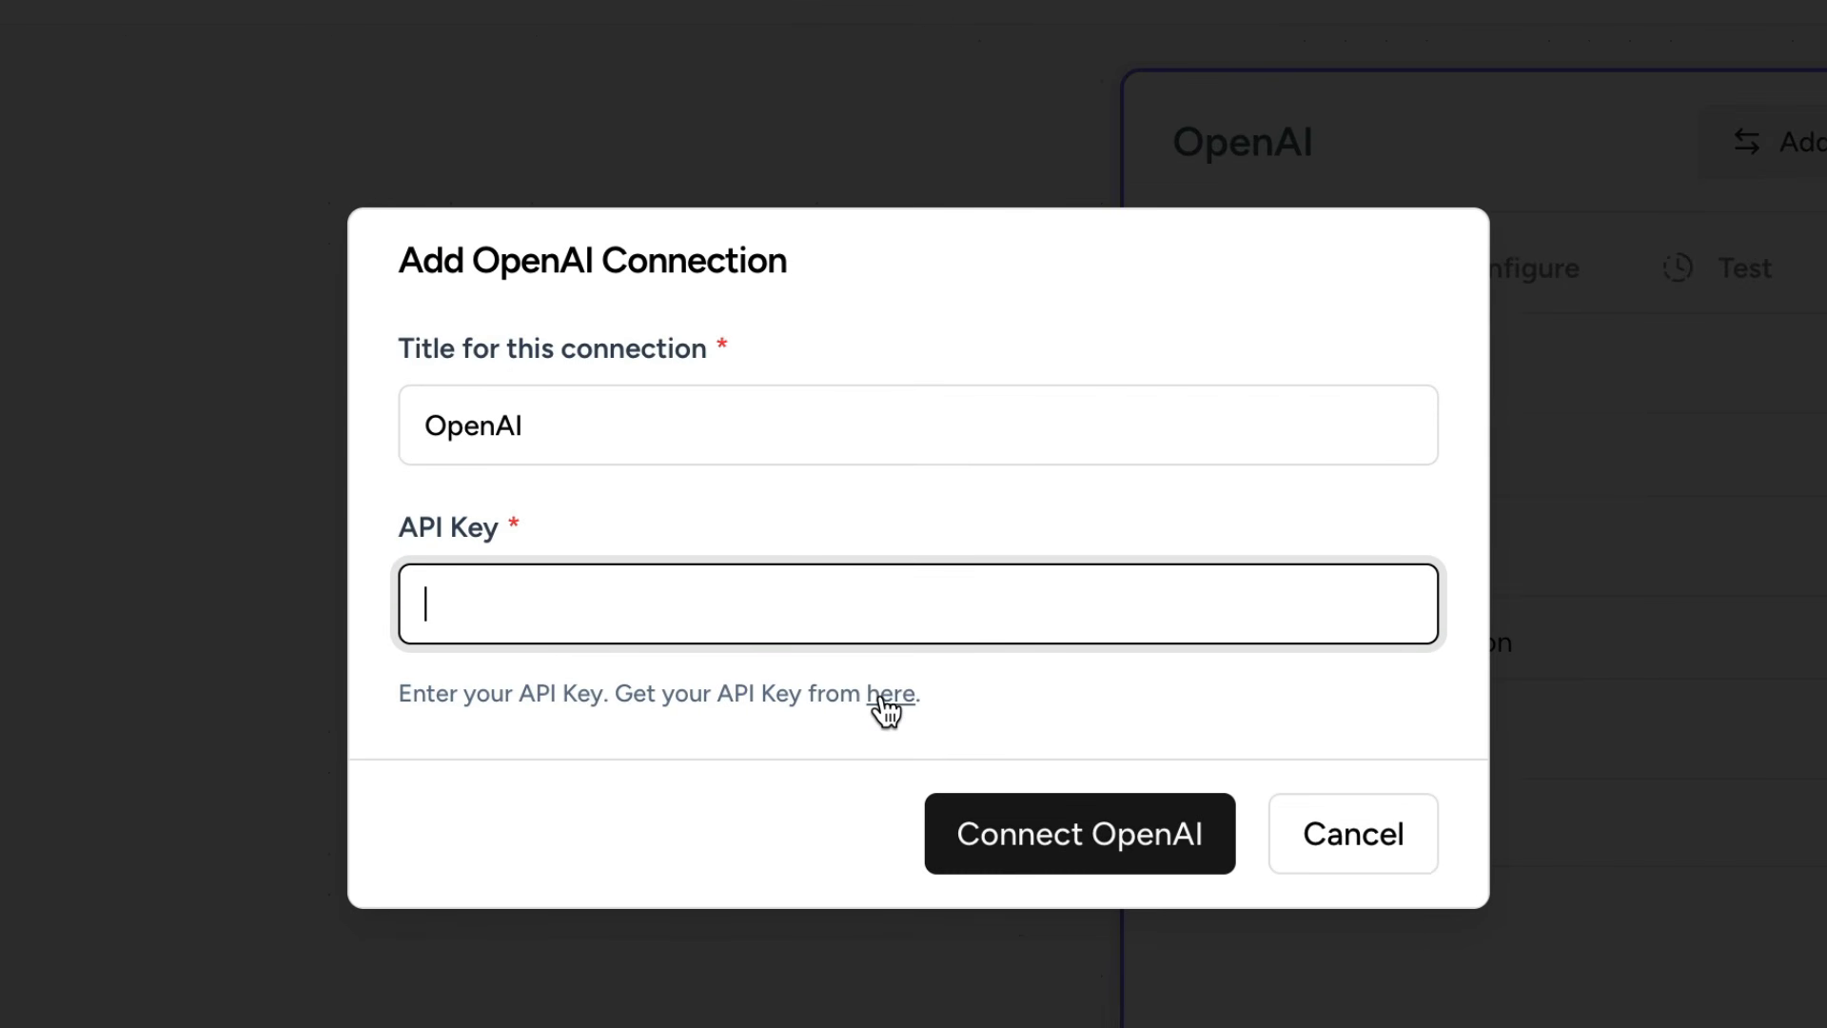
left_click(885, 696)
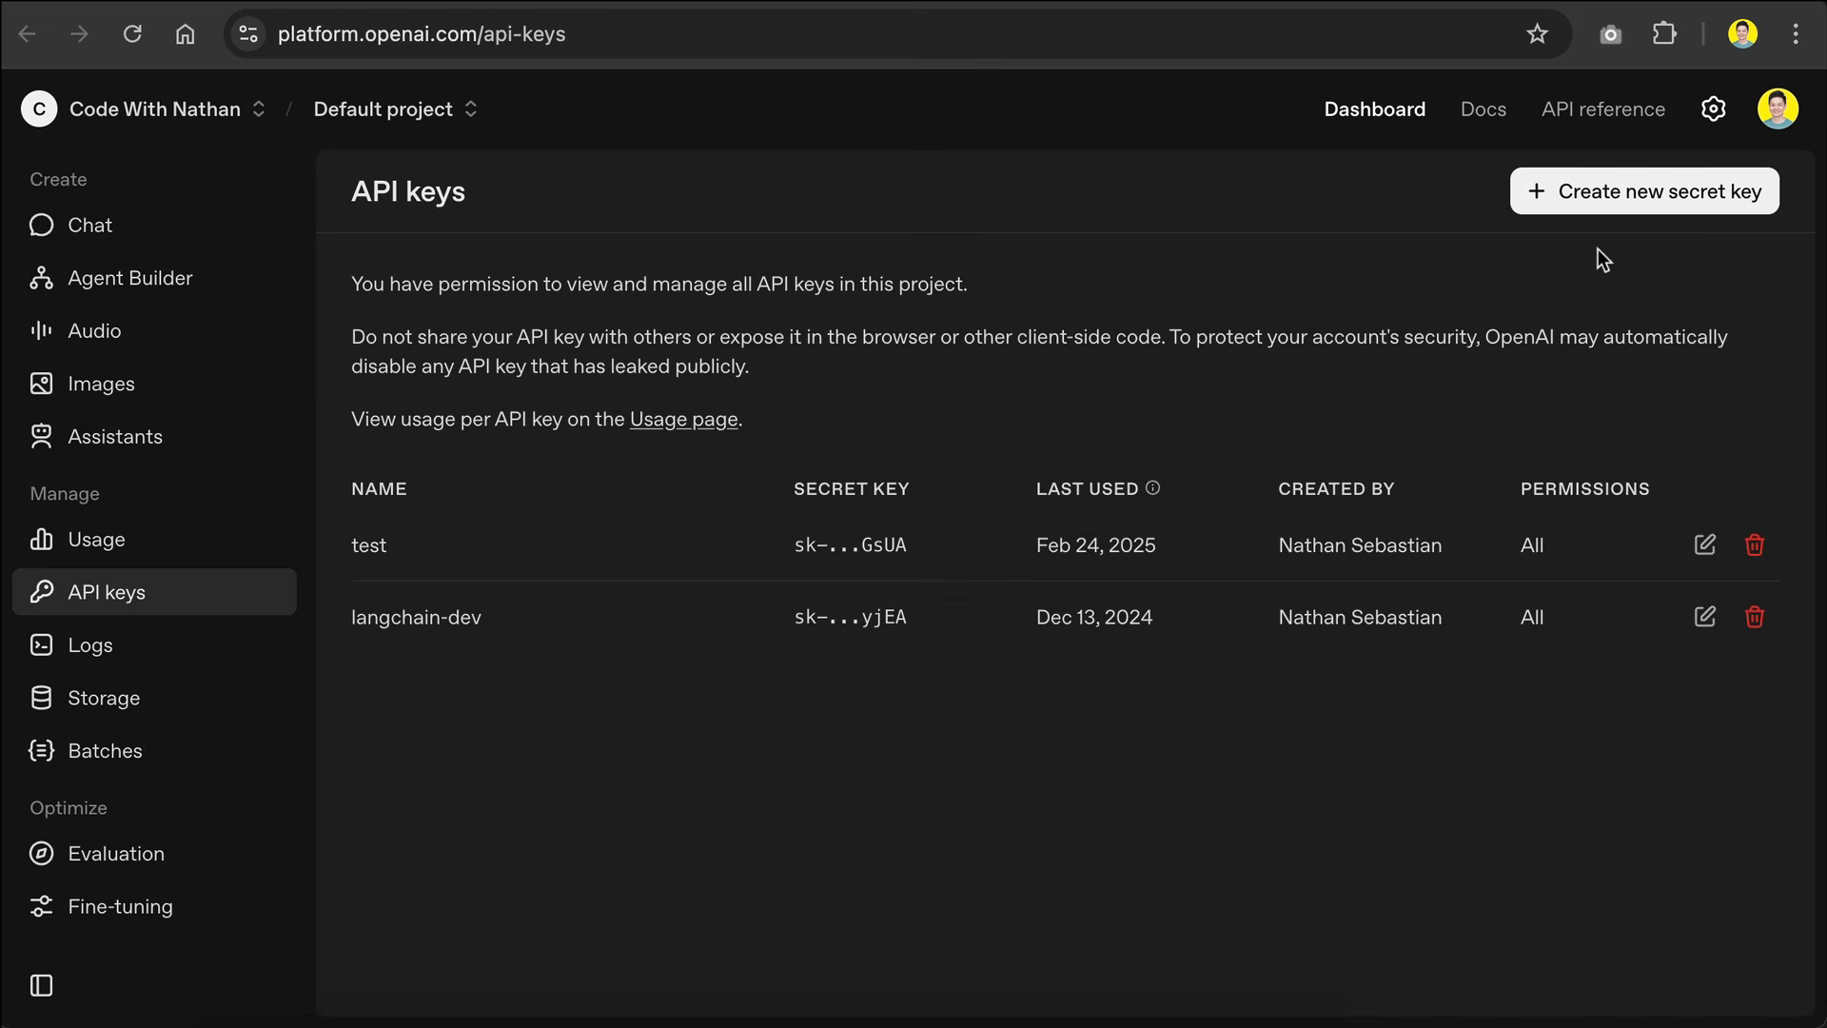
Step: Create a new secret key named "Ottokit" on the OpenAI platform and copy it
left_click(1682, 200)
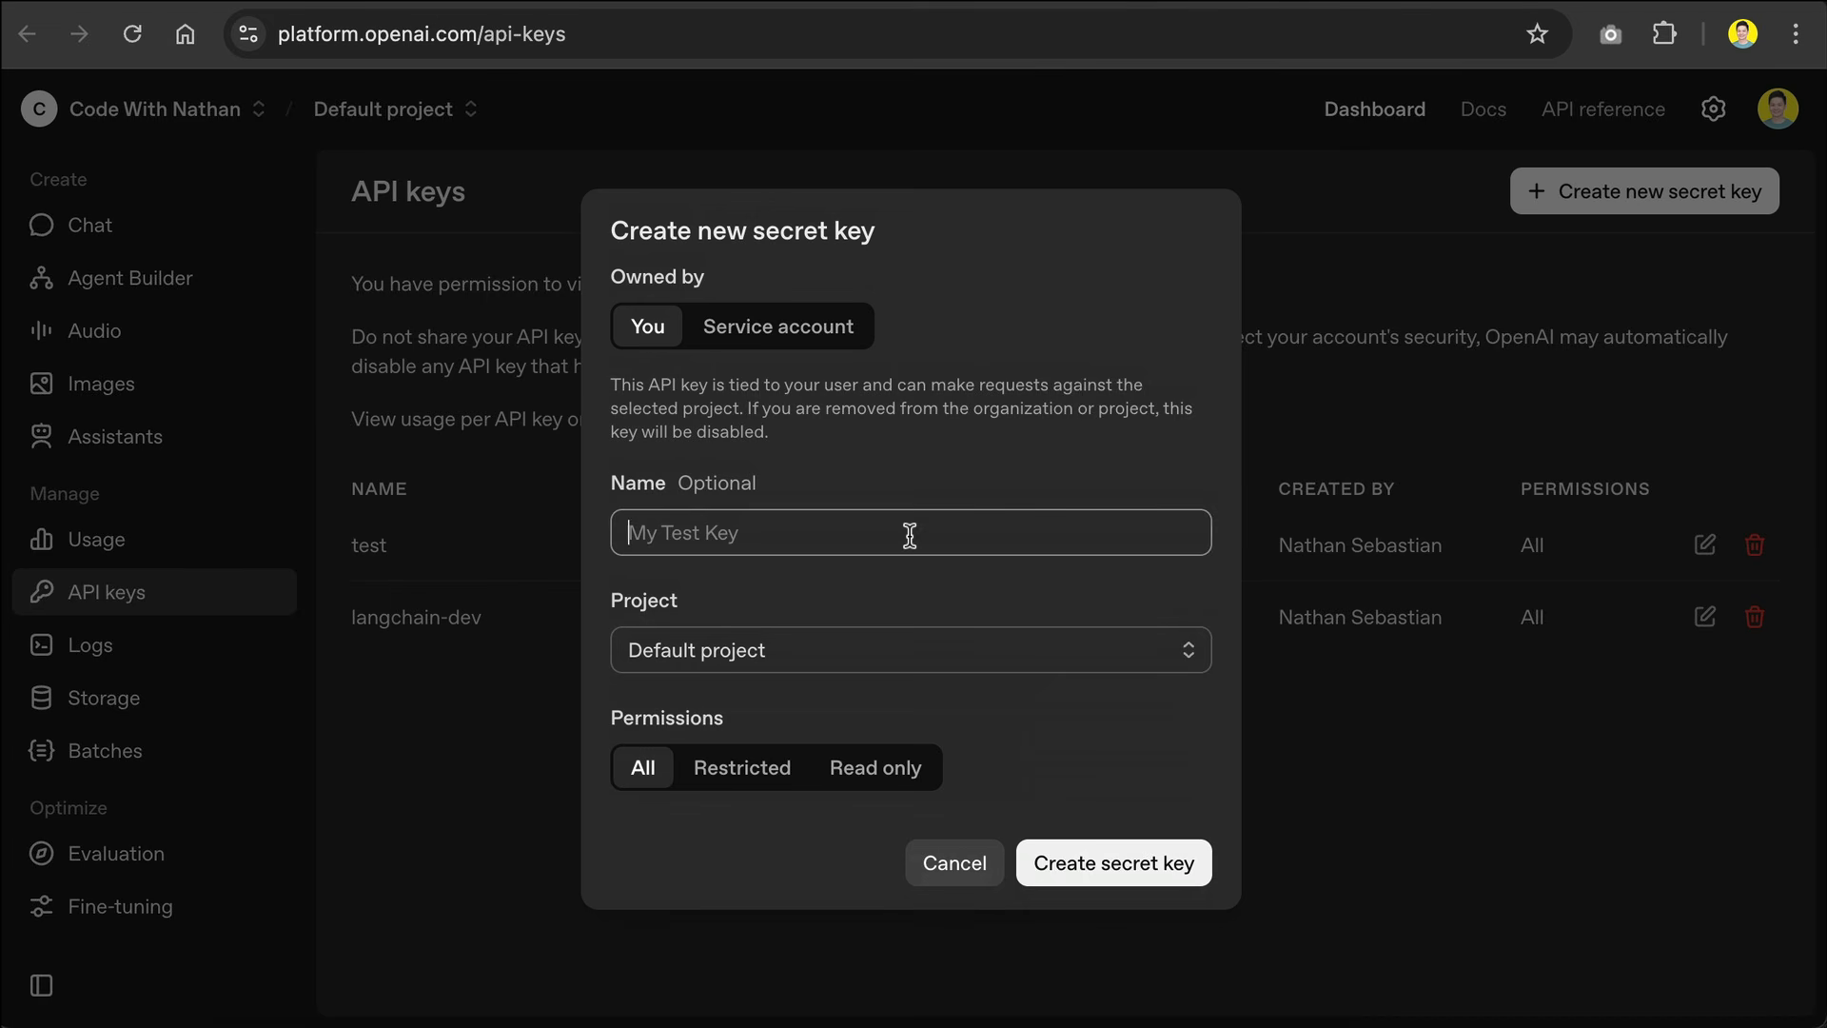
type("Ottokit")
left_click(1105, 862)
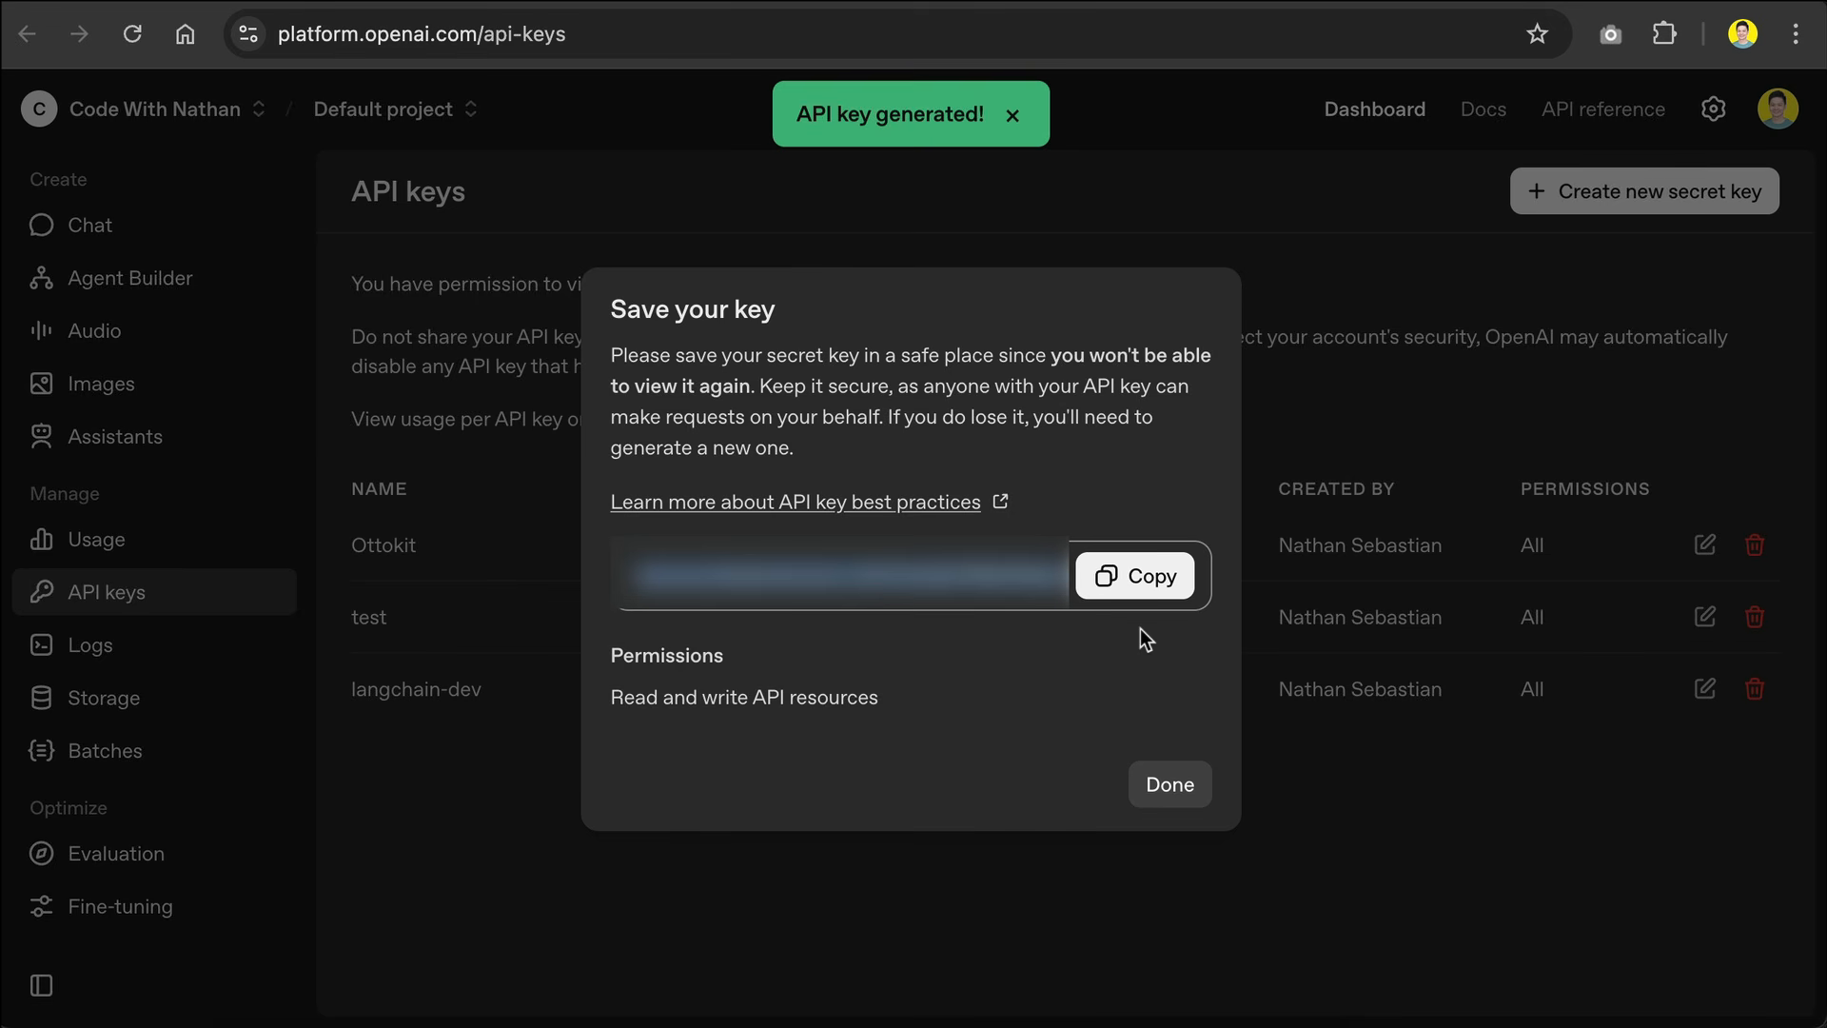
left_click(1137, 580)
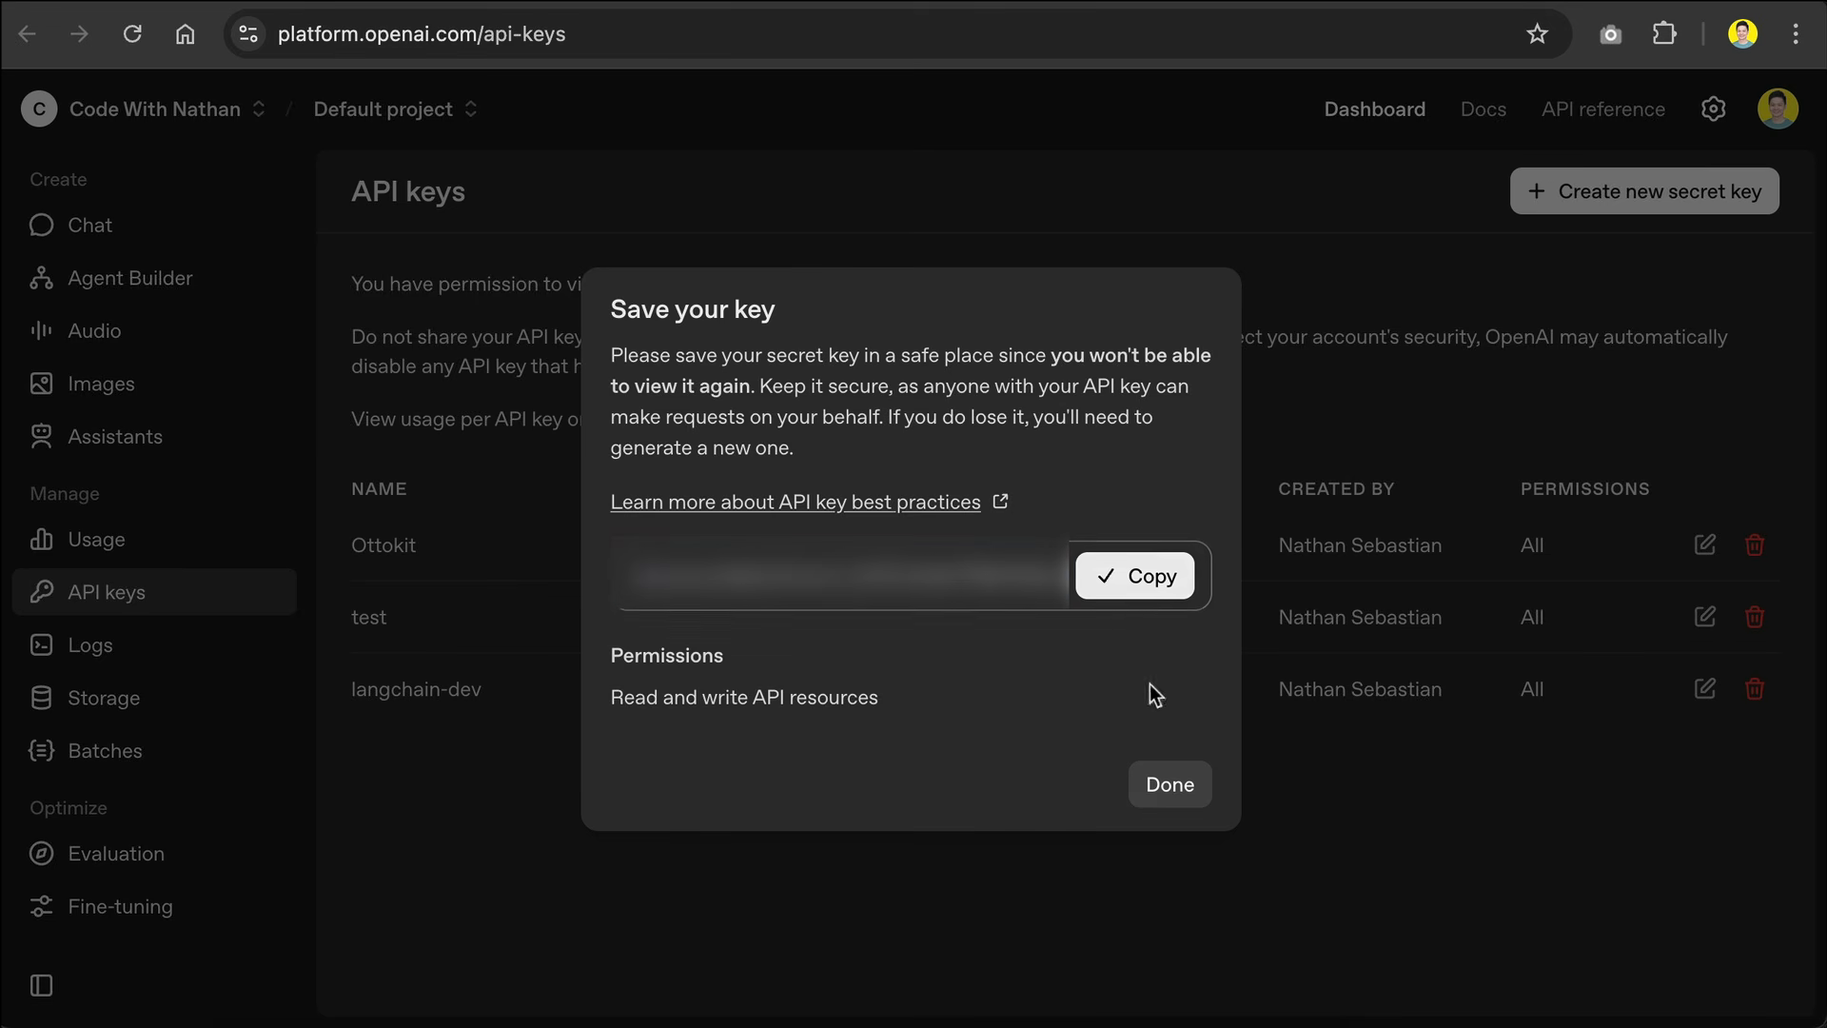
left_click(1169, 790)
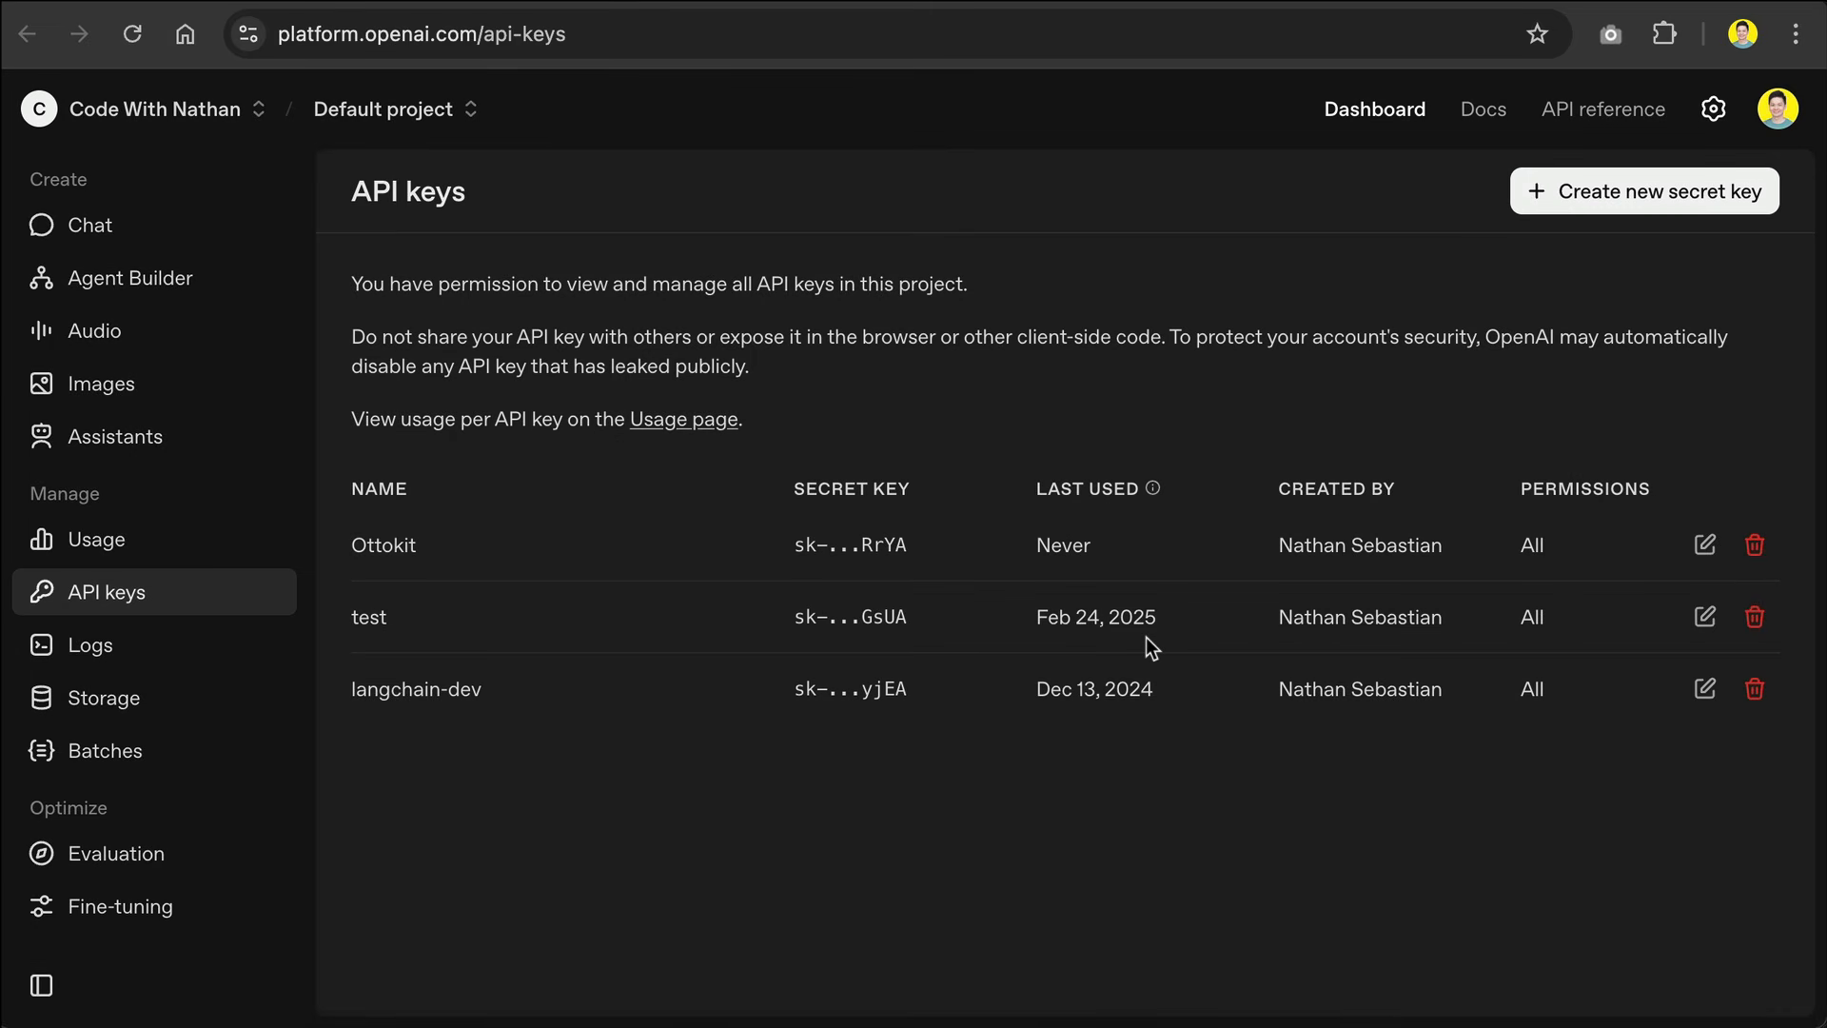
Step: Open the organization's billing overview in the OpenAI settings to check the credit balance
left_click(1711, 112)
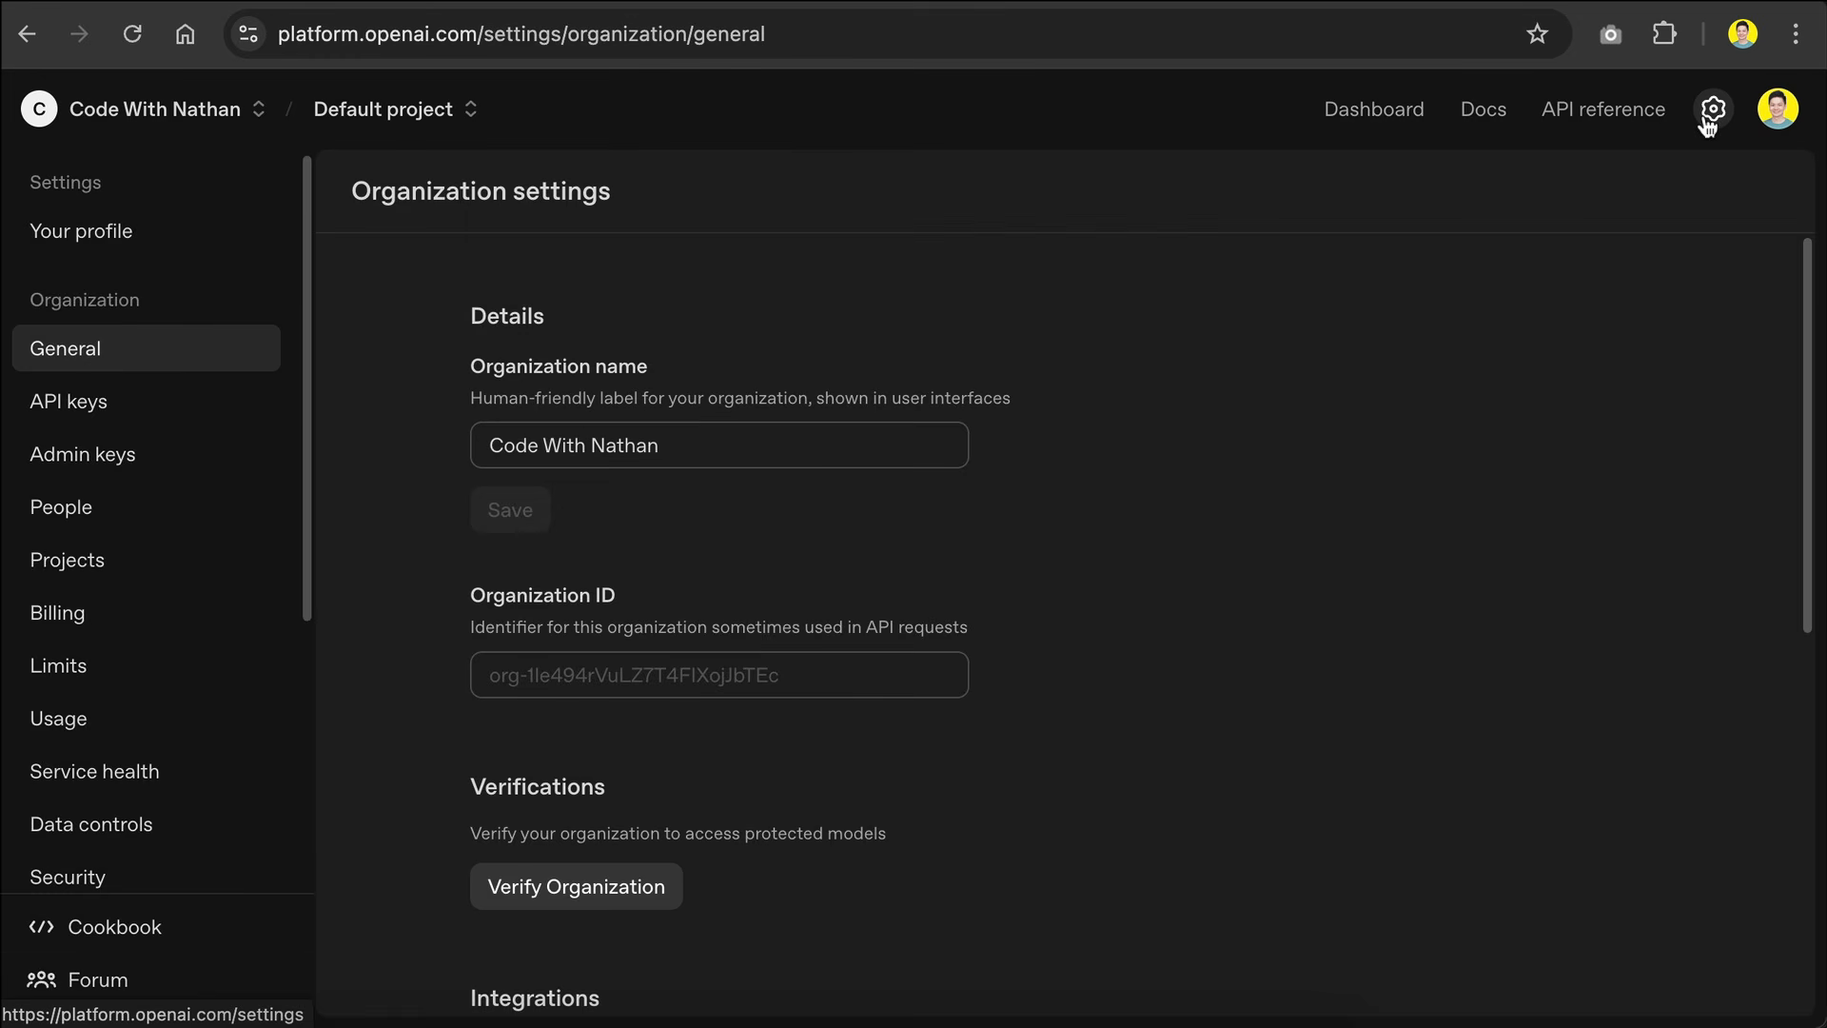
left_click(115, 620)
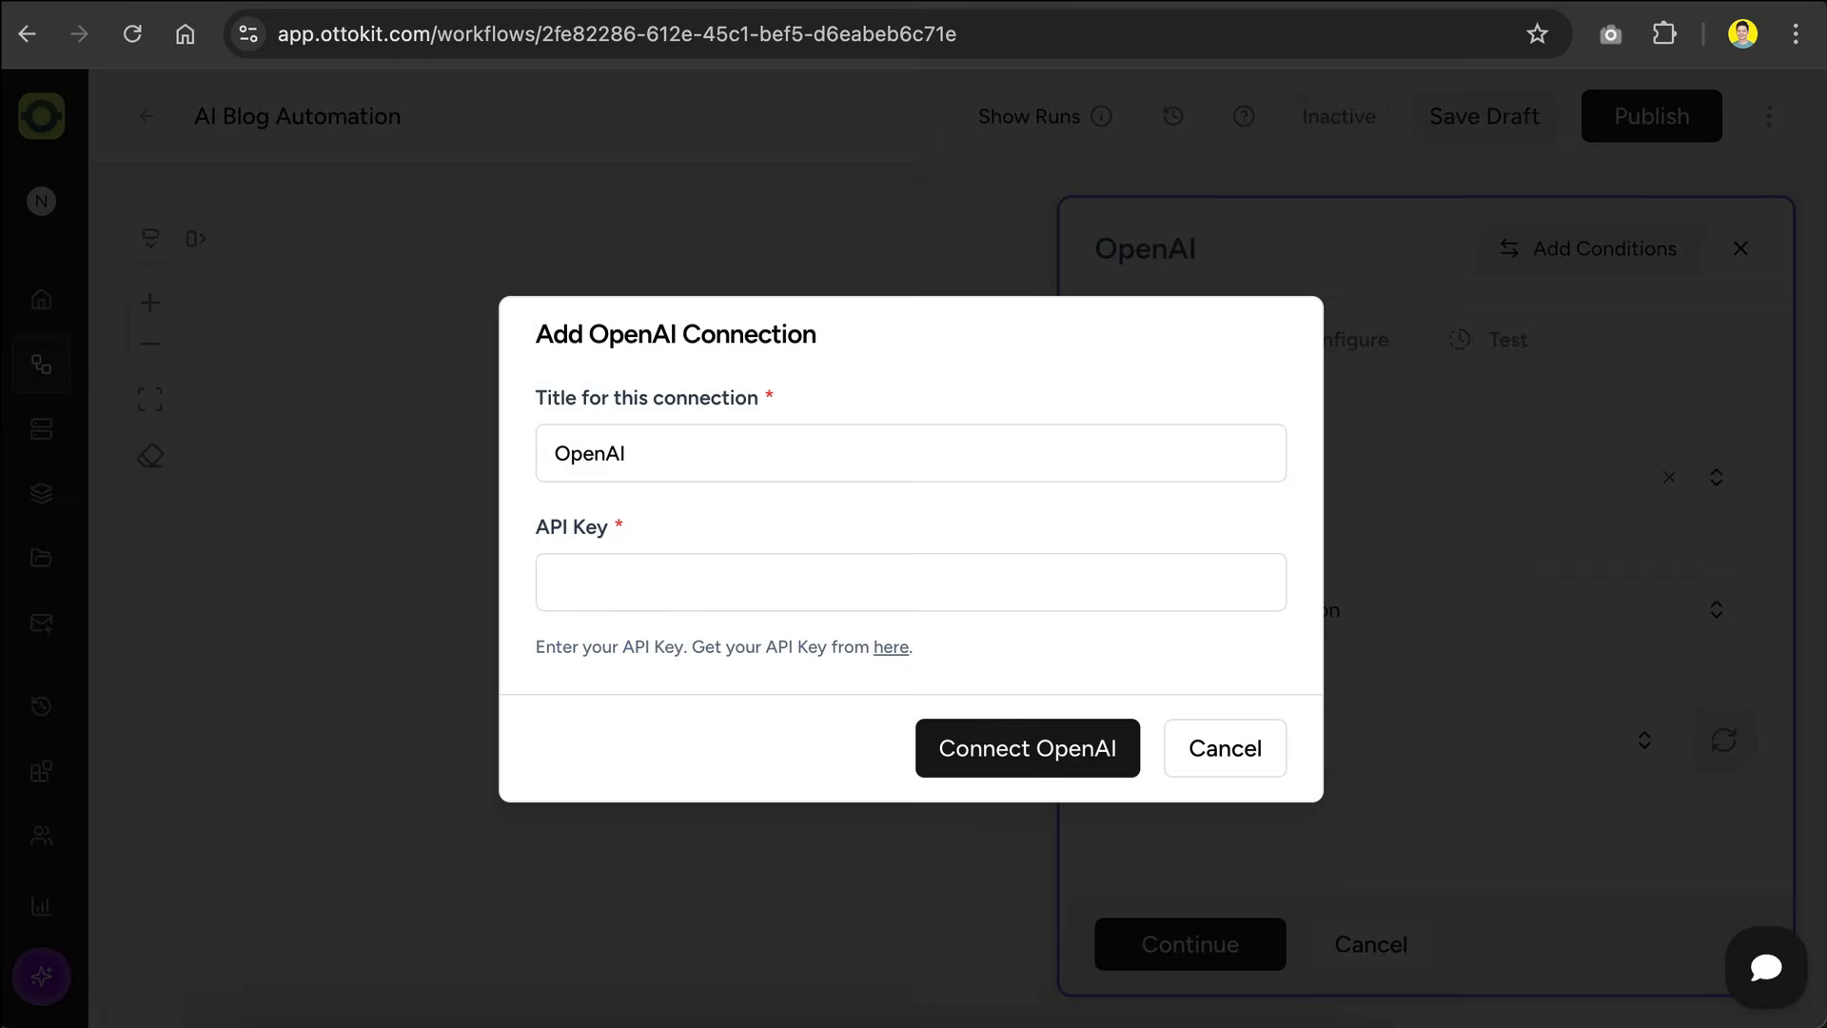
Step: Return to OttoKit, paste the copied API key into the OpenAI connection, connect it and continue to the action's configuration
left_click(1142, 591)
key("ctrl+v")
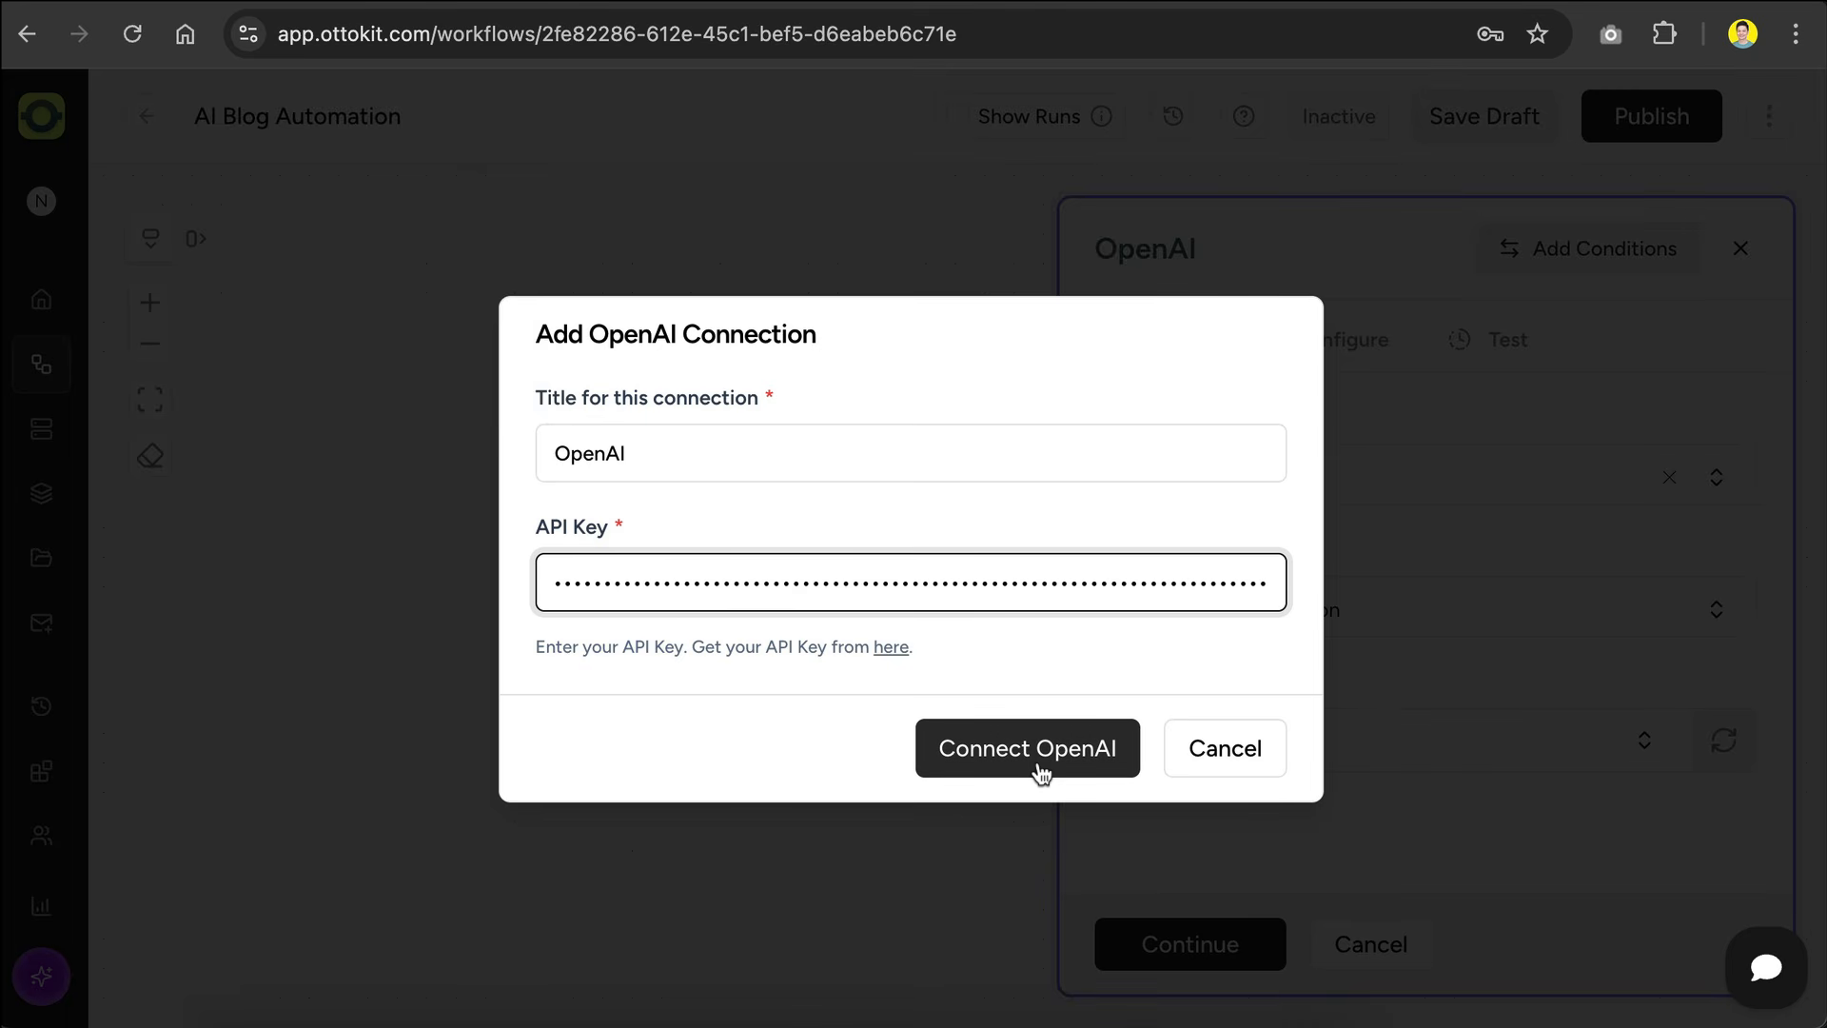
left_click(1040, 771)
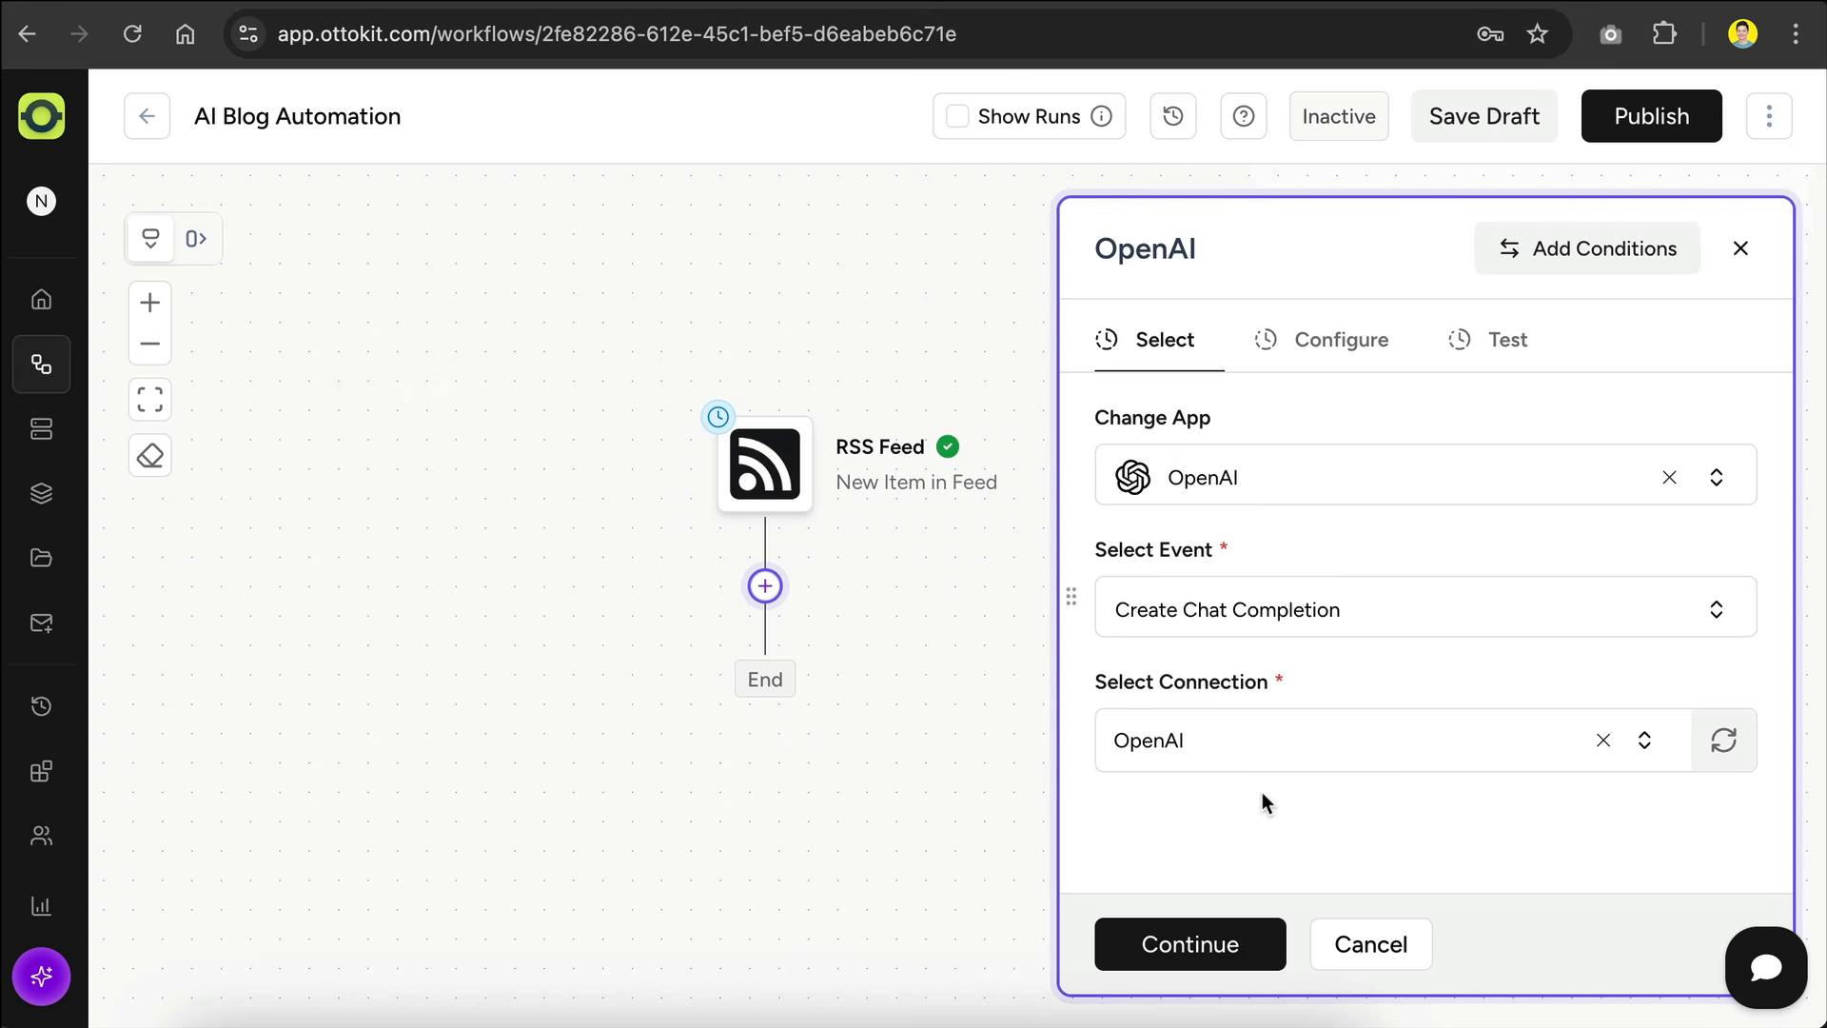
left_click(1202, 934)
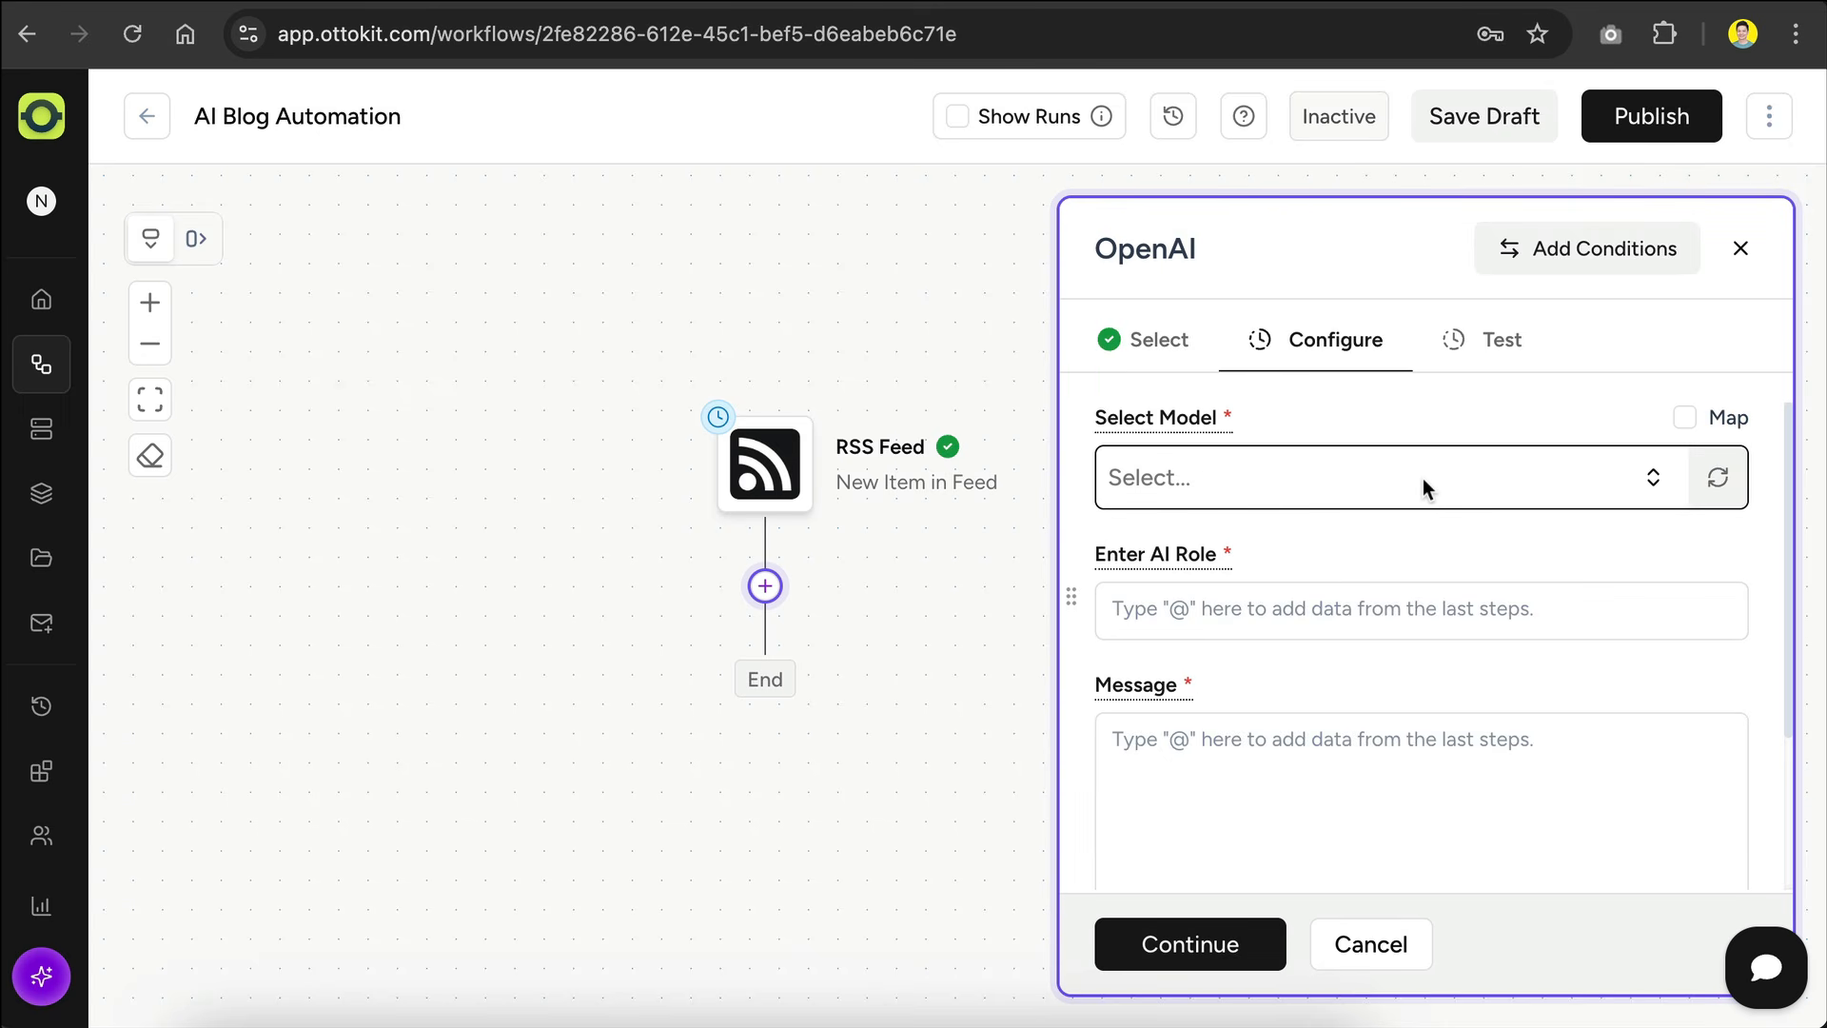
Step: Look through the available models, filter them by "4o" and set the OpenAI action's model to gpt-4o
left_click(1424, 477)
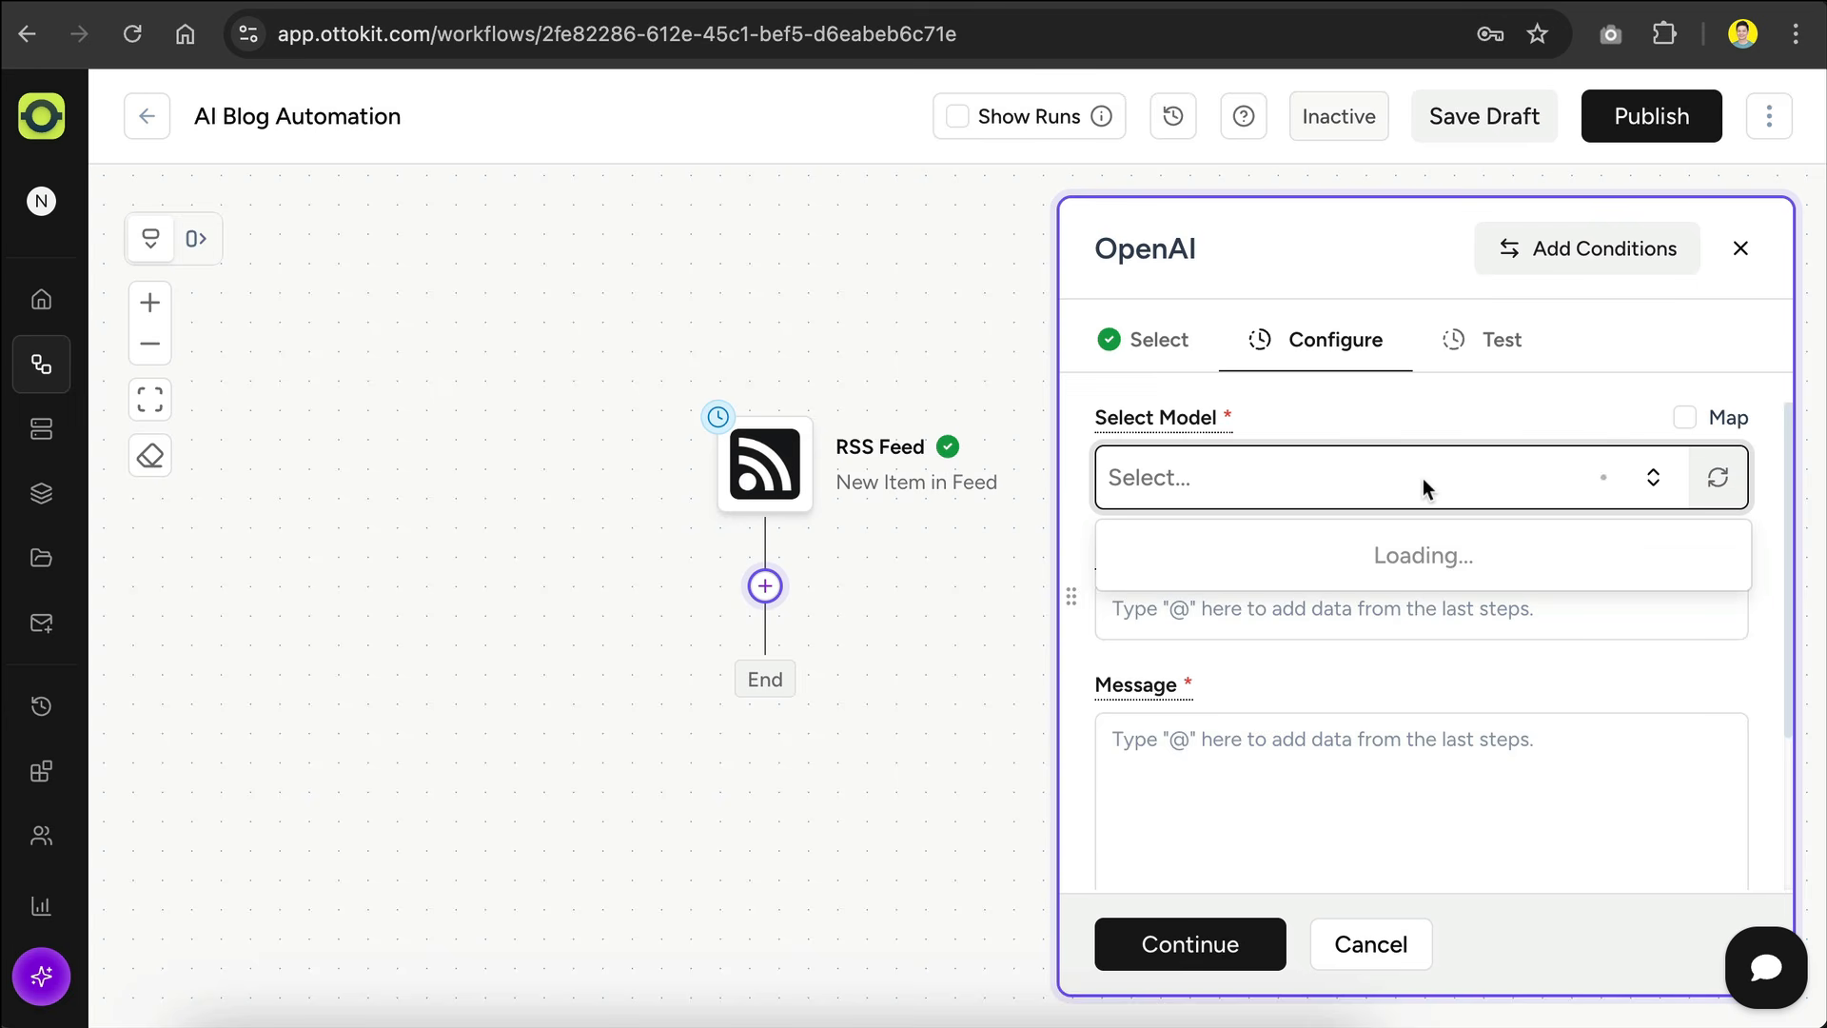
scroll(1356, 621, "down", 1)
scroll(1359, 620, "down", 10)
scroll(1359, 621, "up", 8)
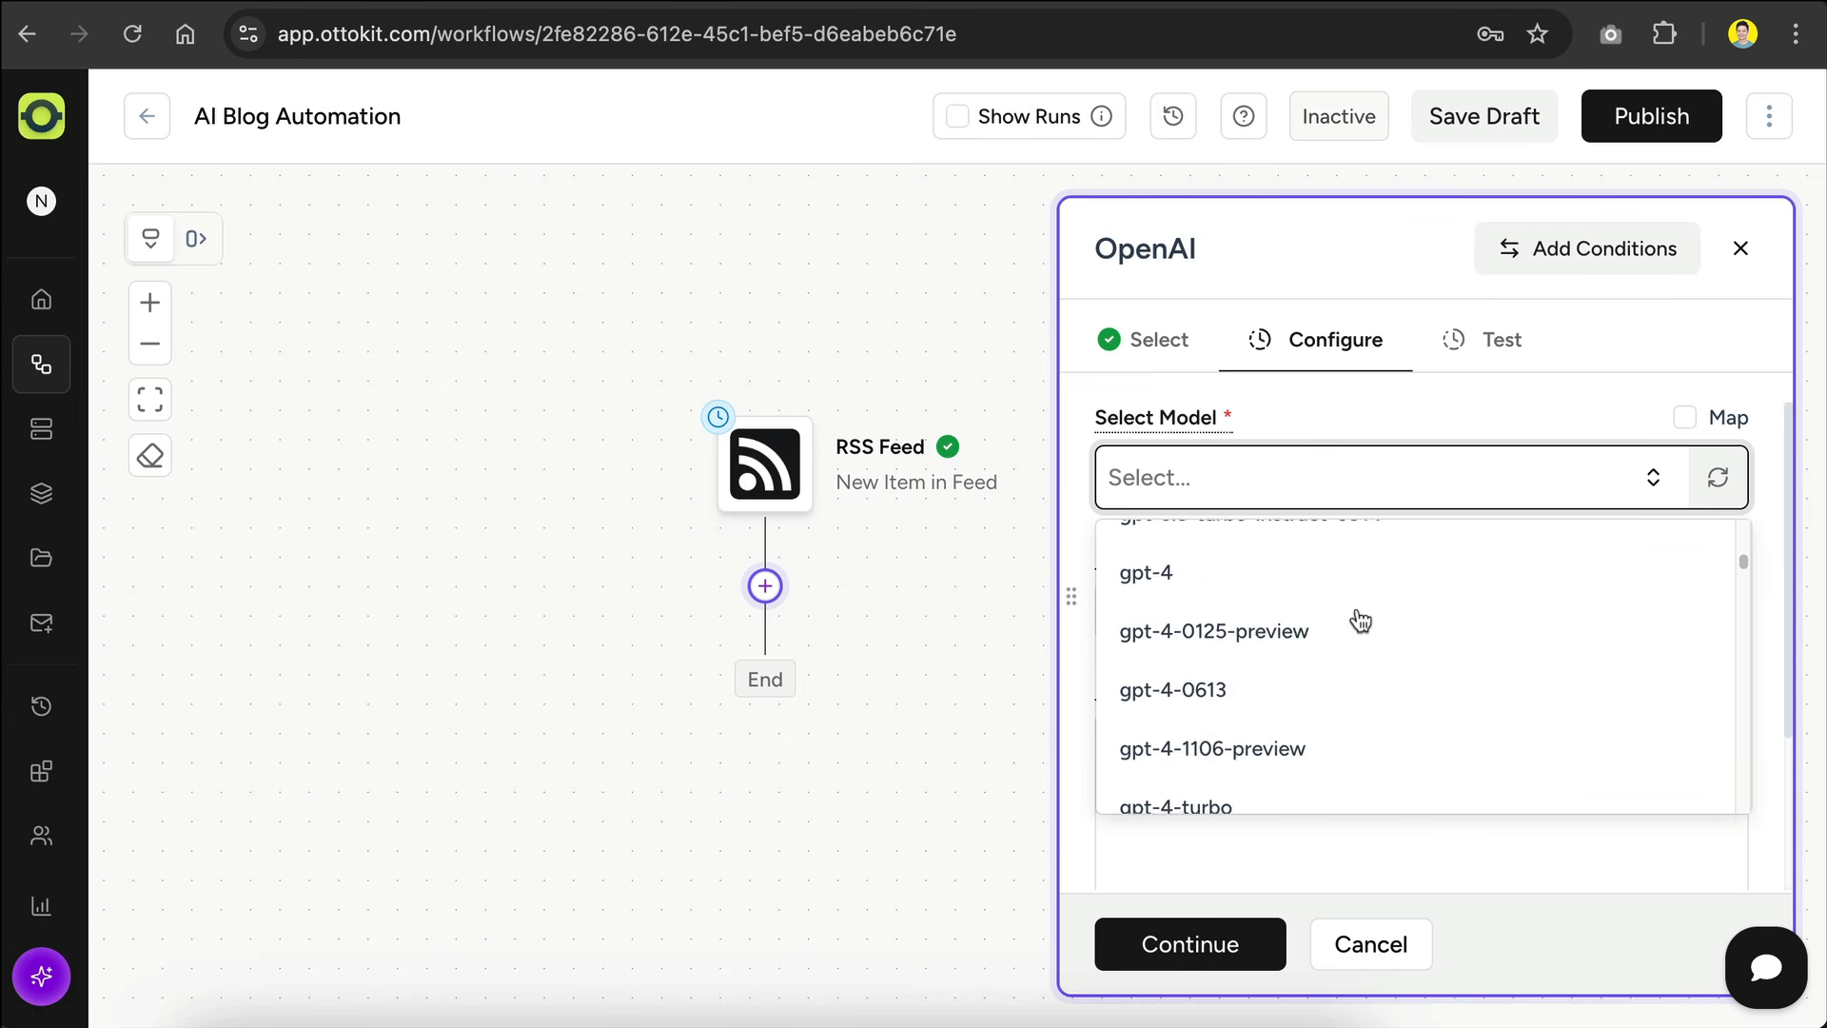
type("4o")
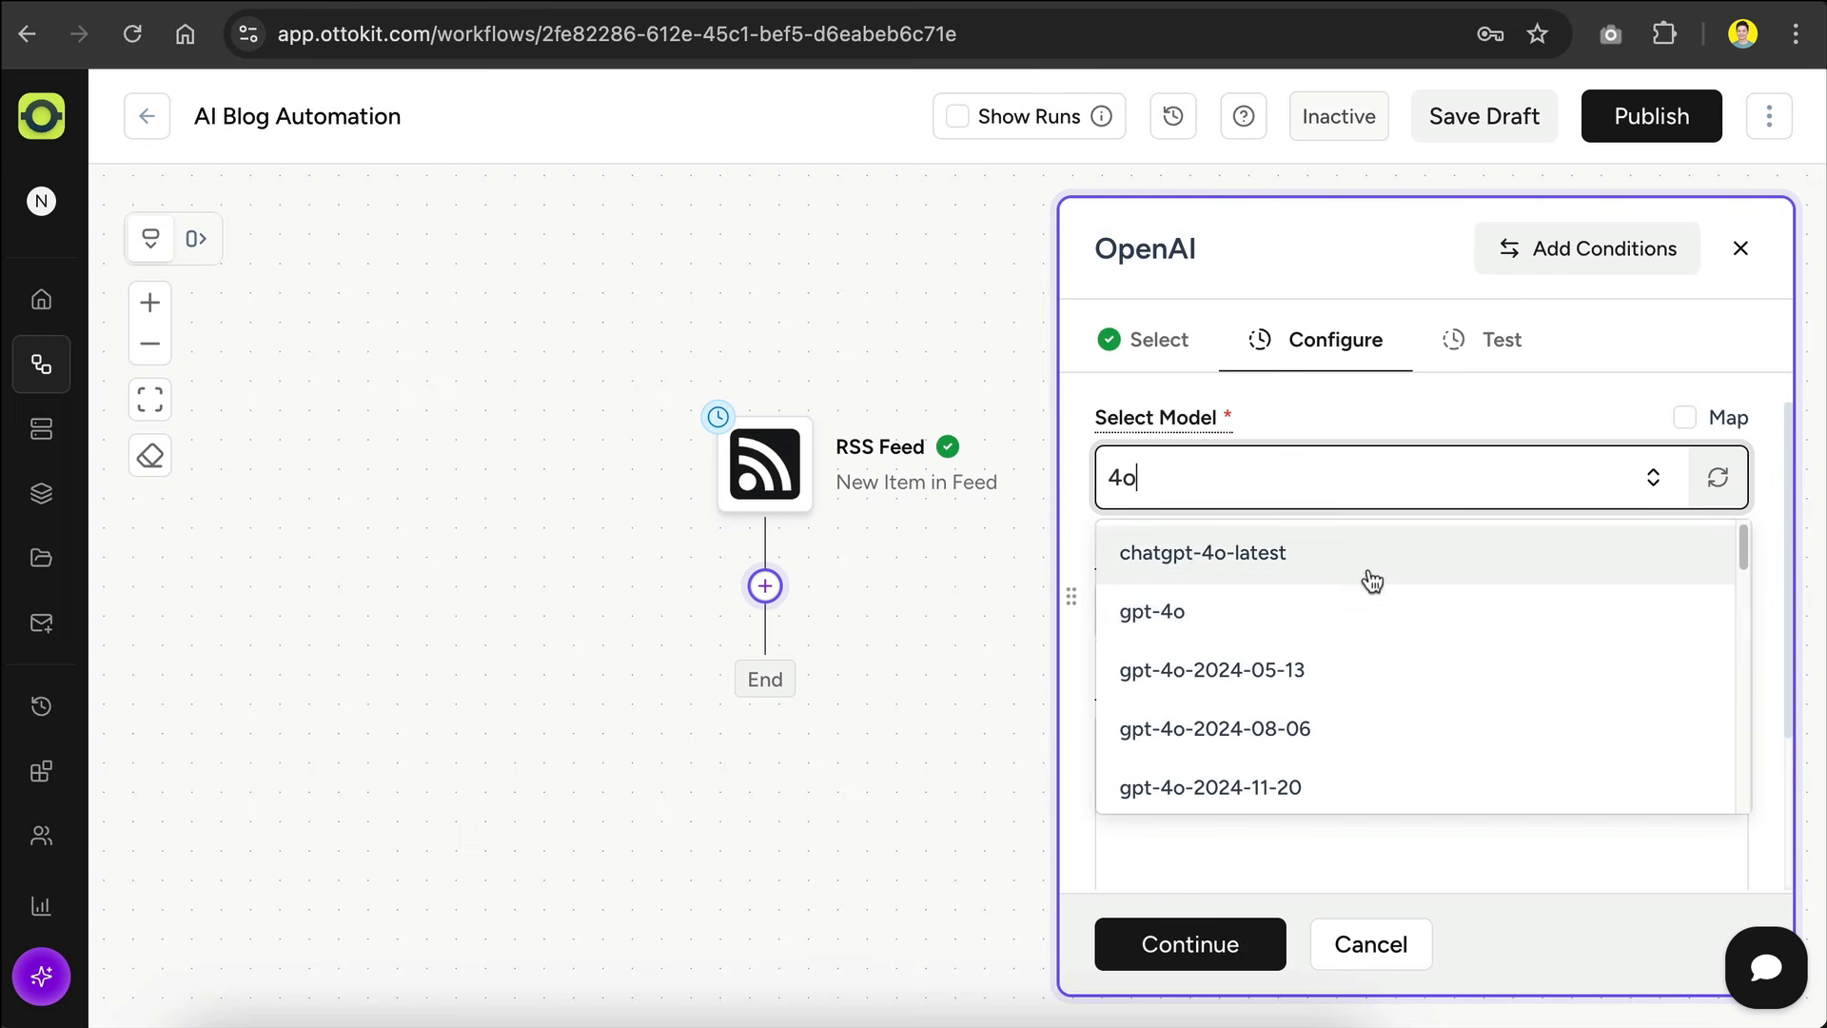
left_click(1367, 610)
Step: Set the AI role to "You are an expert blogger"
left_click(1366, 610)
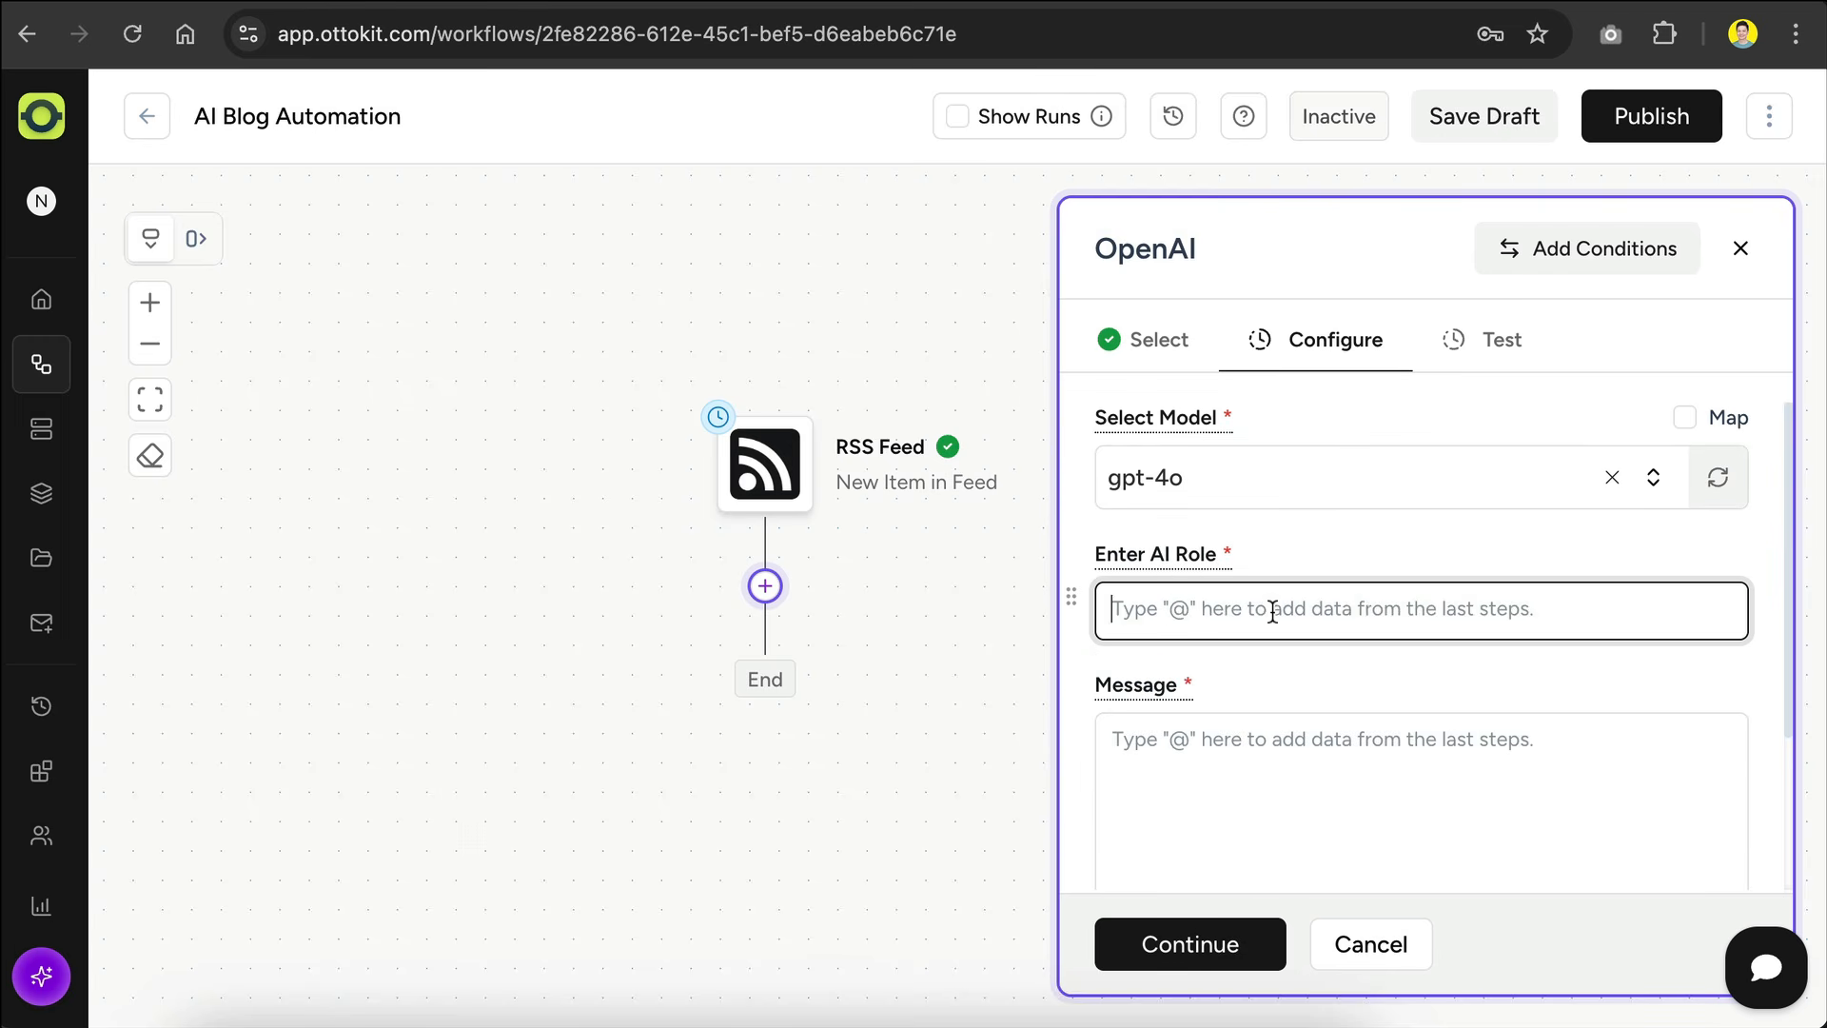
type("You are an expert ")
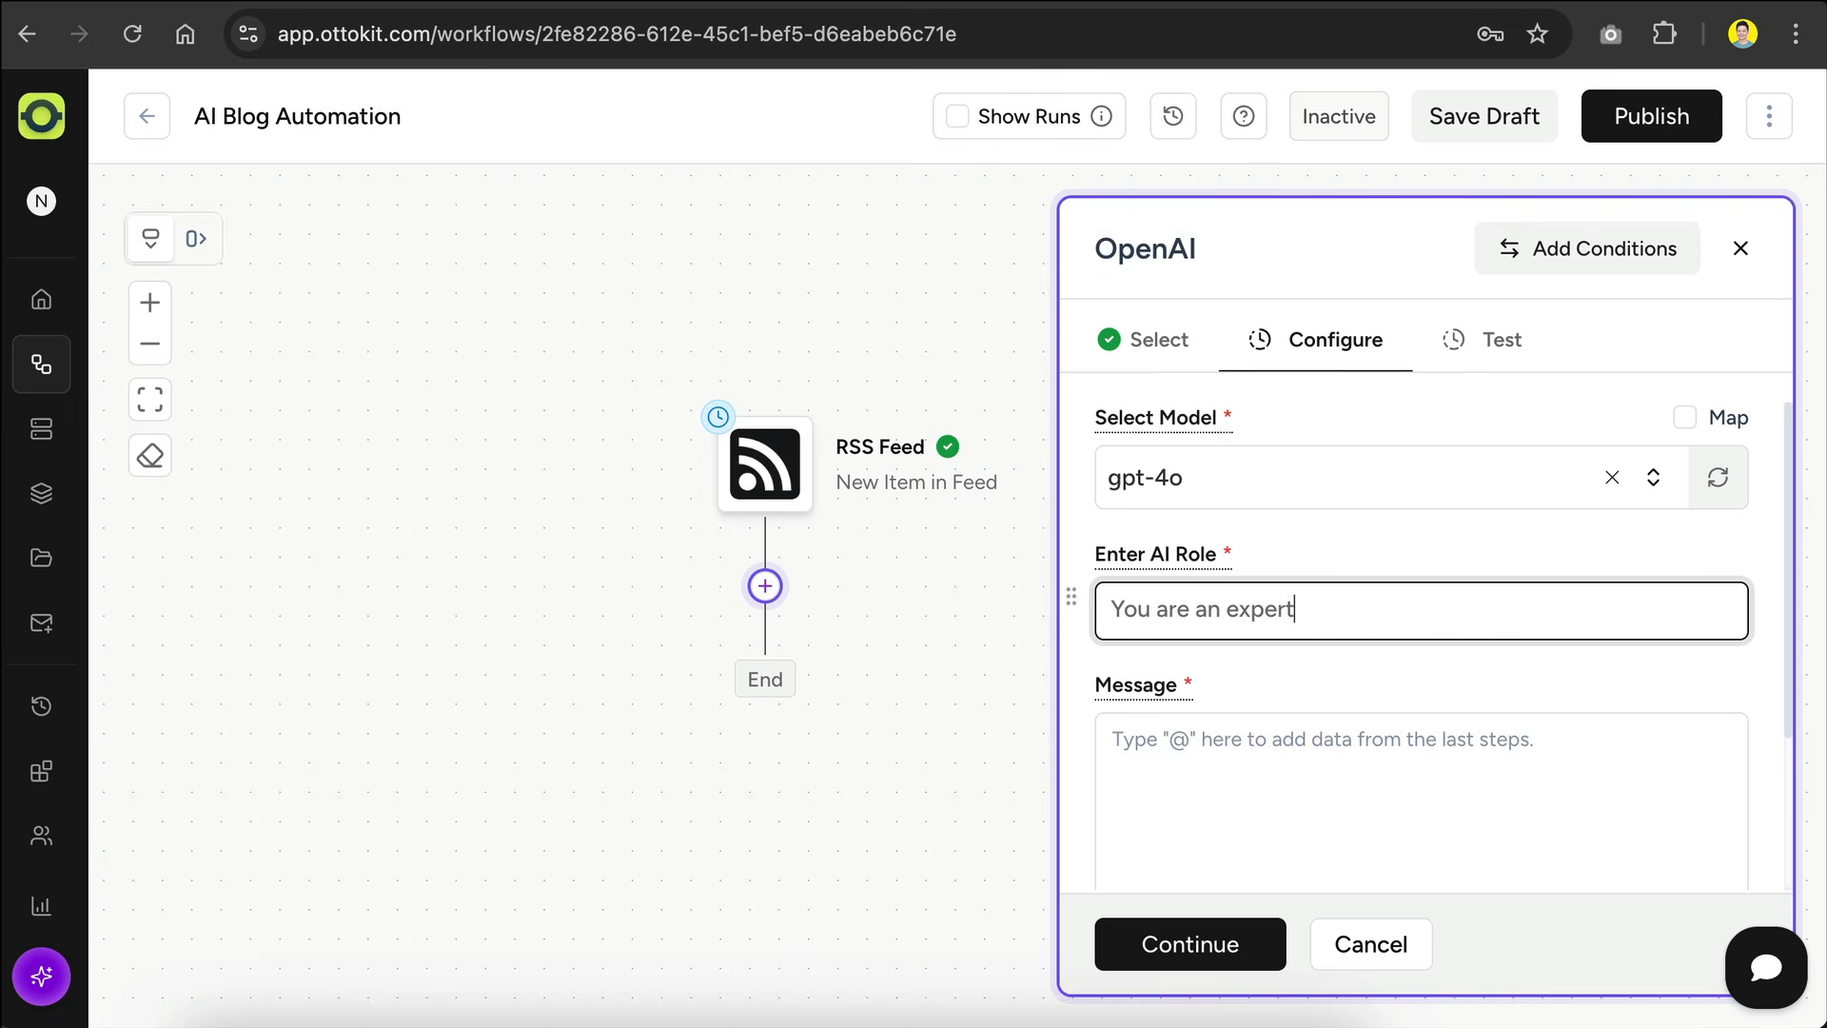
type("blogger")
Step: Paste the prepared prompt for an SEO-optimized blog post title into the message and remove the blank lines before "Do not include any quotation marks"
scroll(1397, 615, "down", 2)
scroll(1398, 614, "down", 1)
left_click(1405, 569)
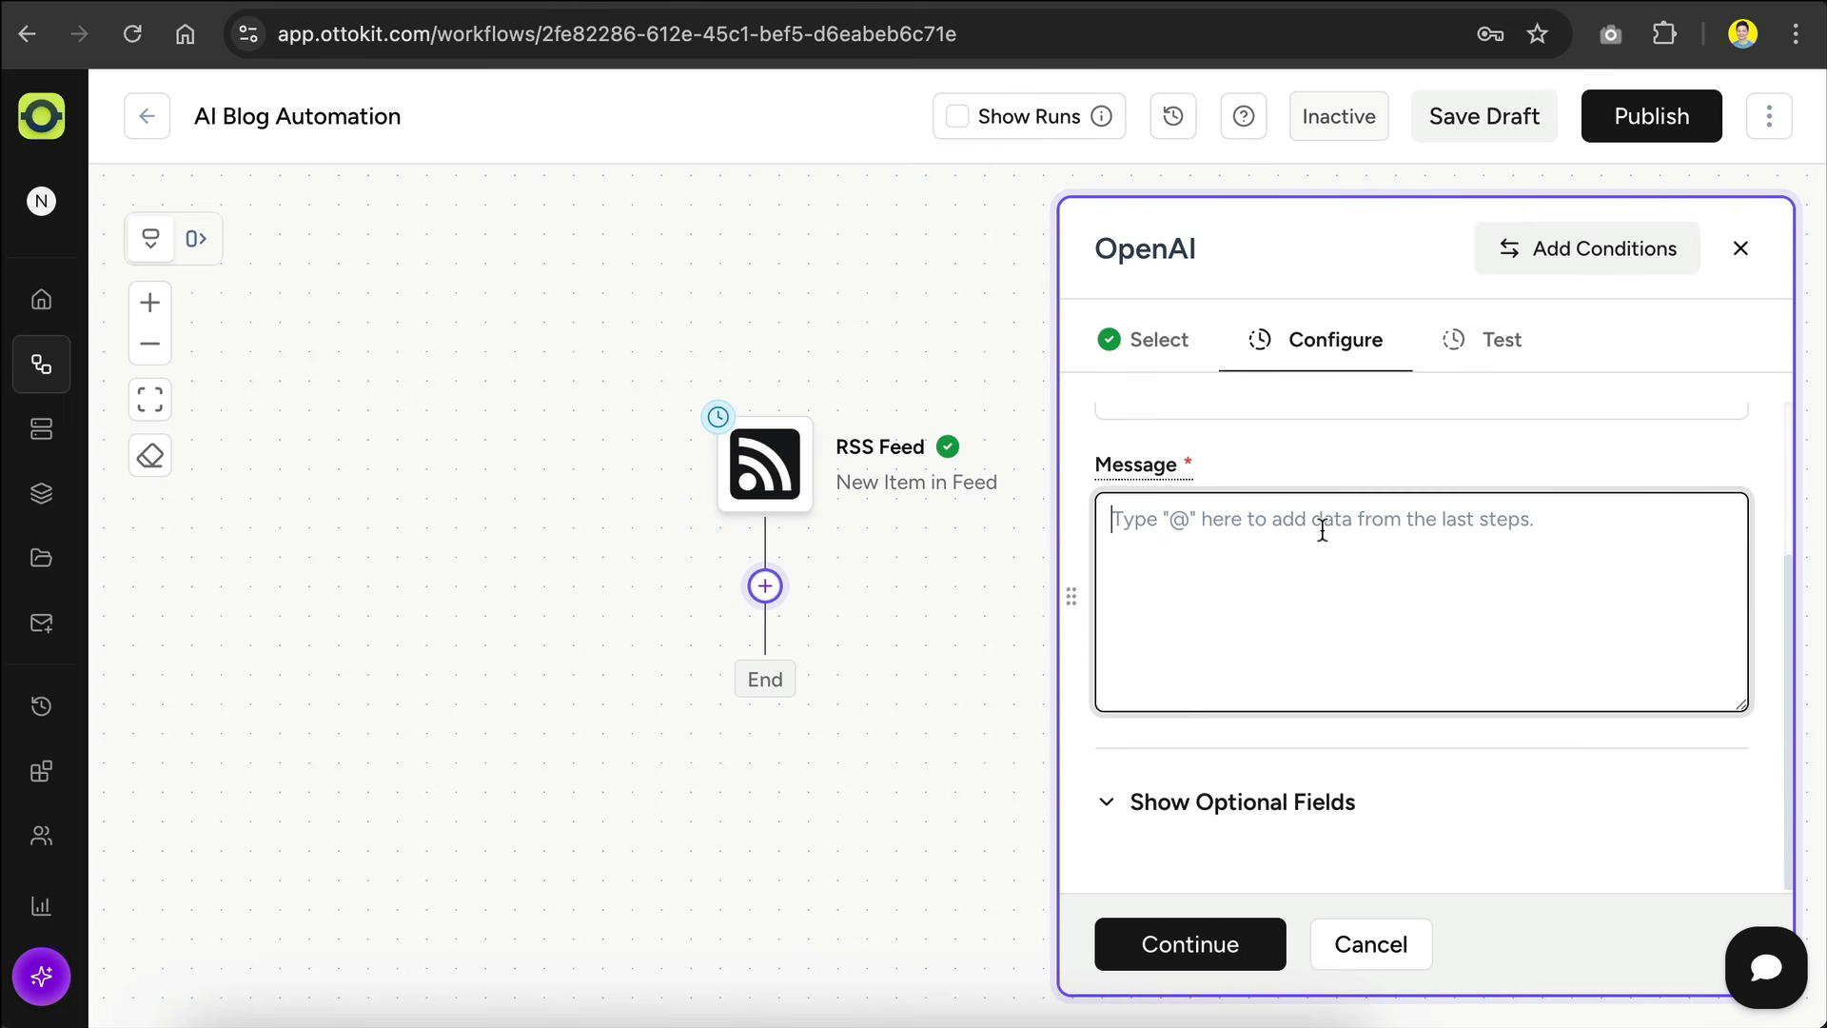
key("ctrl+v")
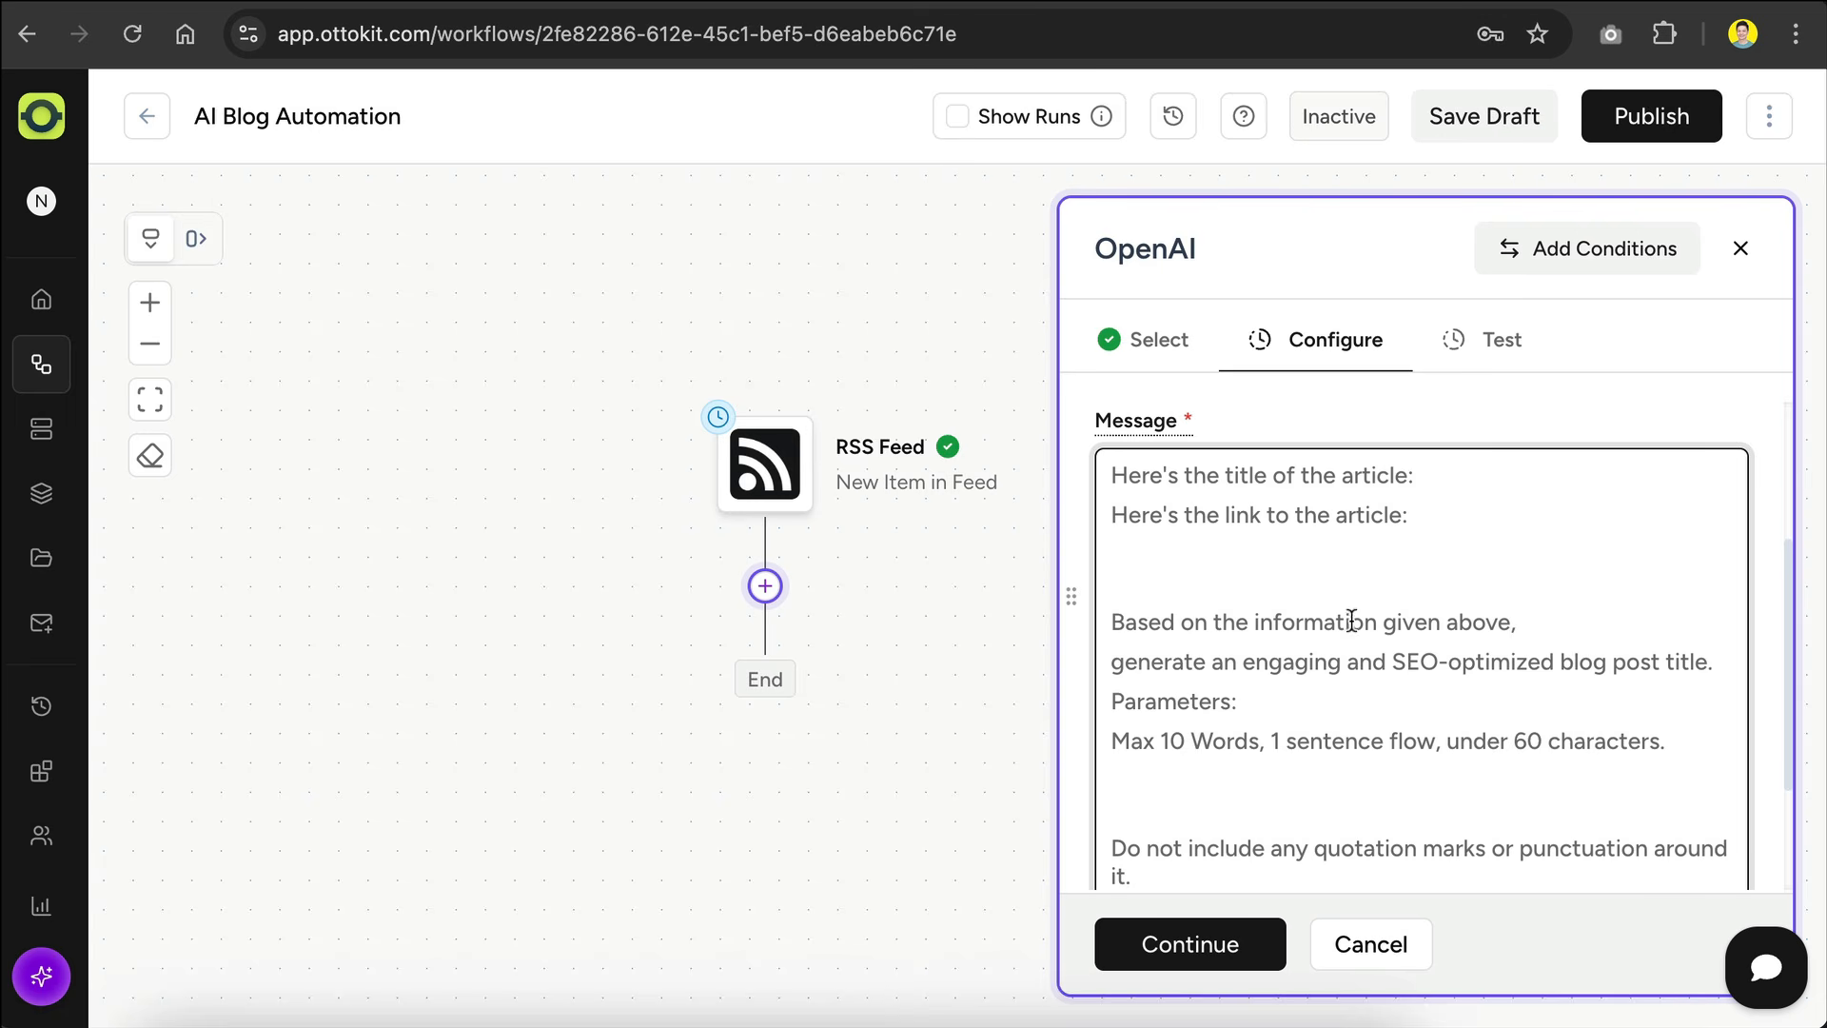
scroll(1359, 620, "down", 1)
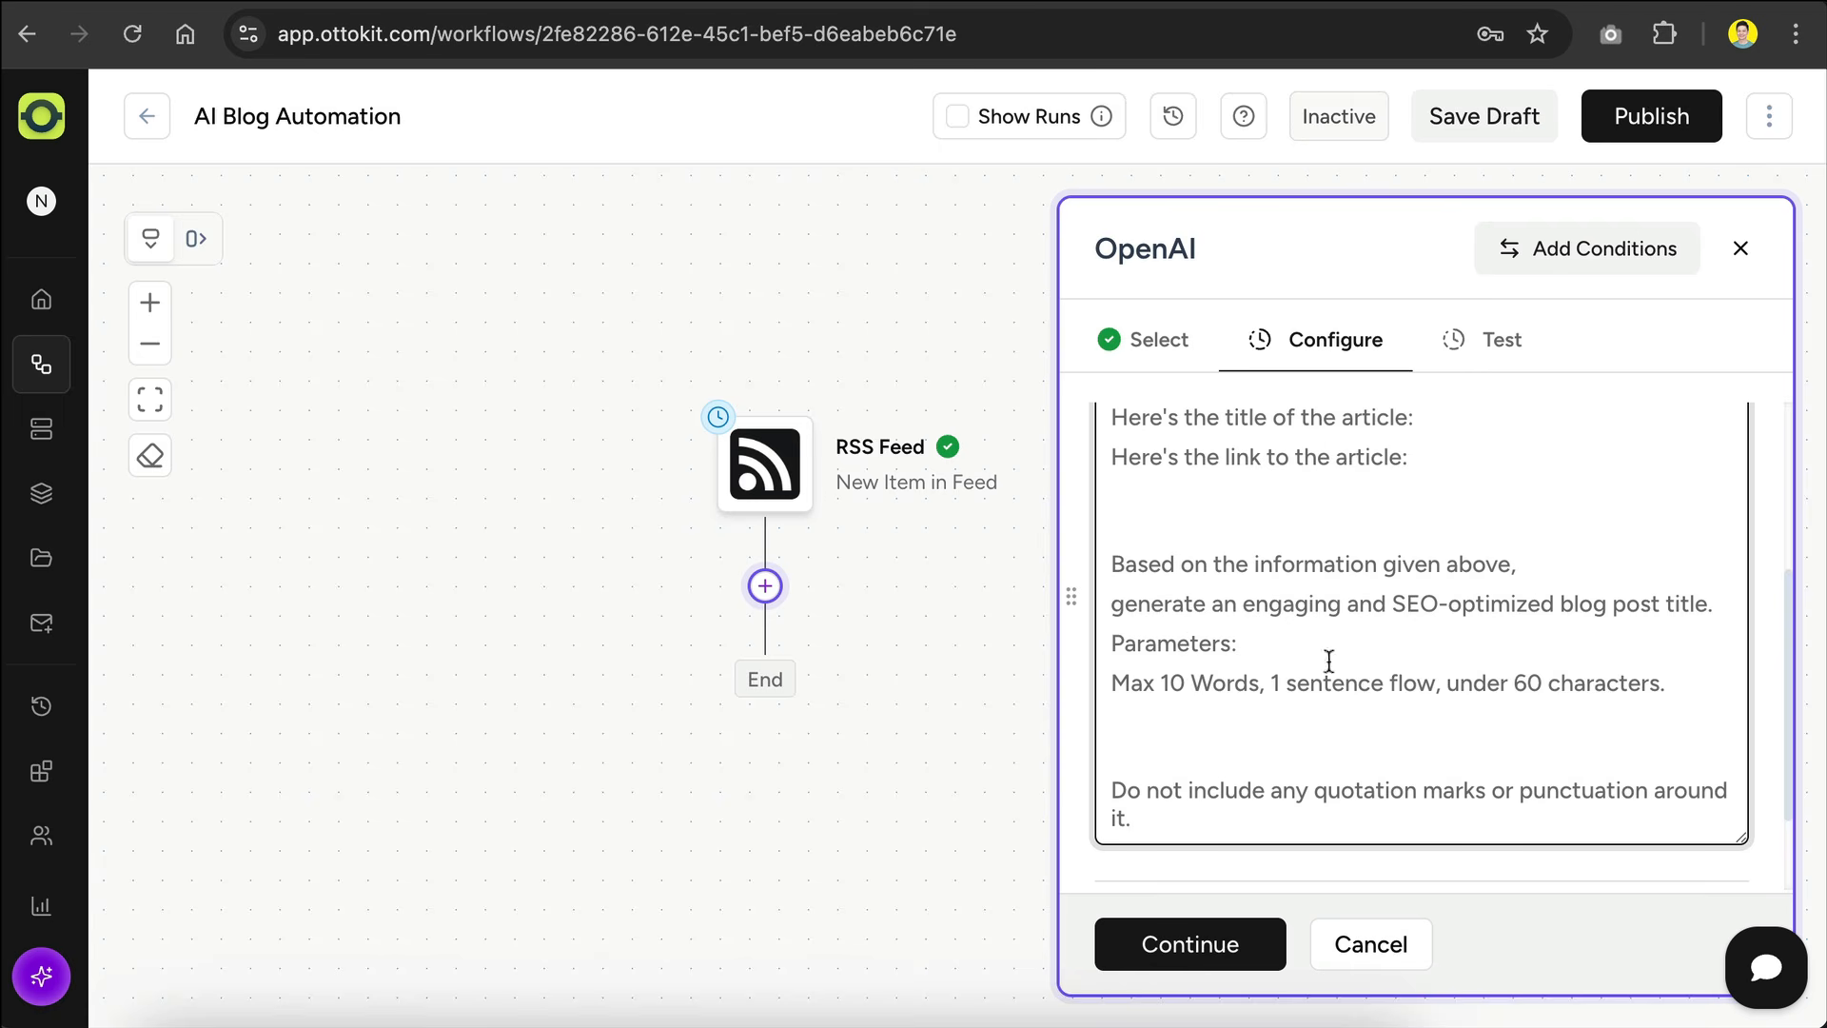
left_click(1280, 738)
key("BackSpace")
key("BackSpace")
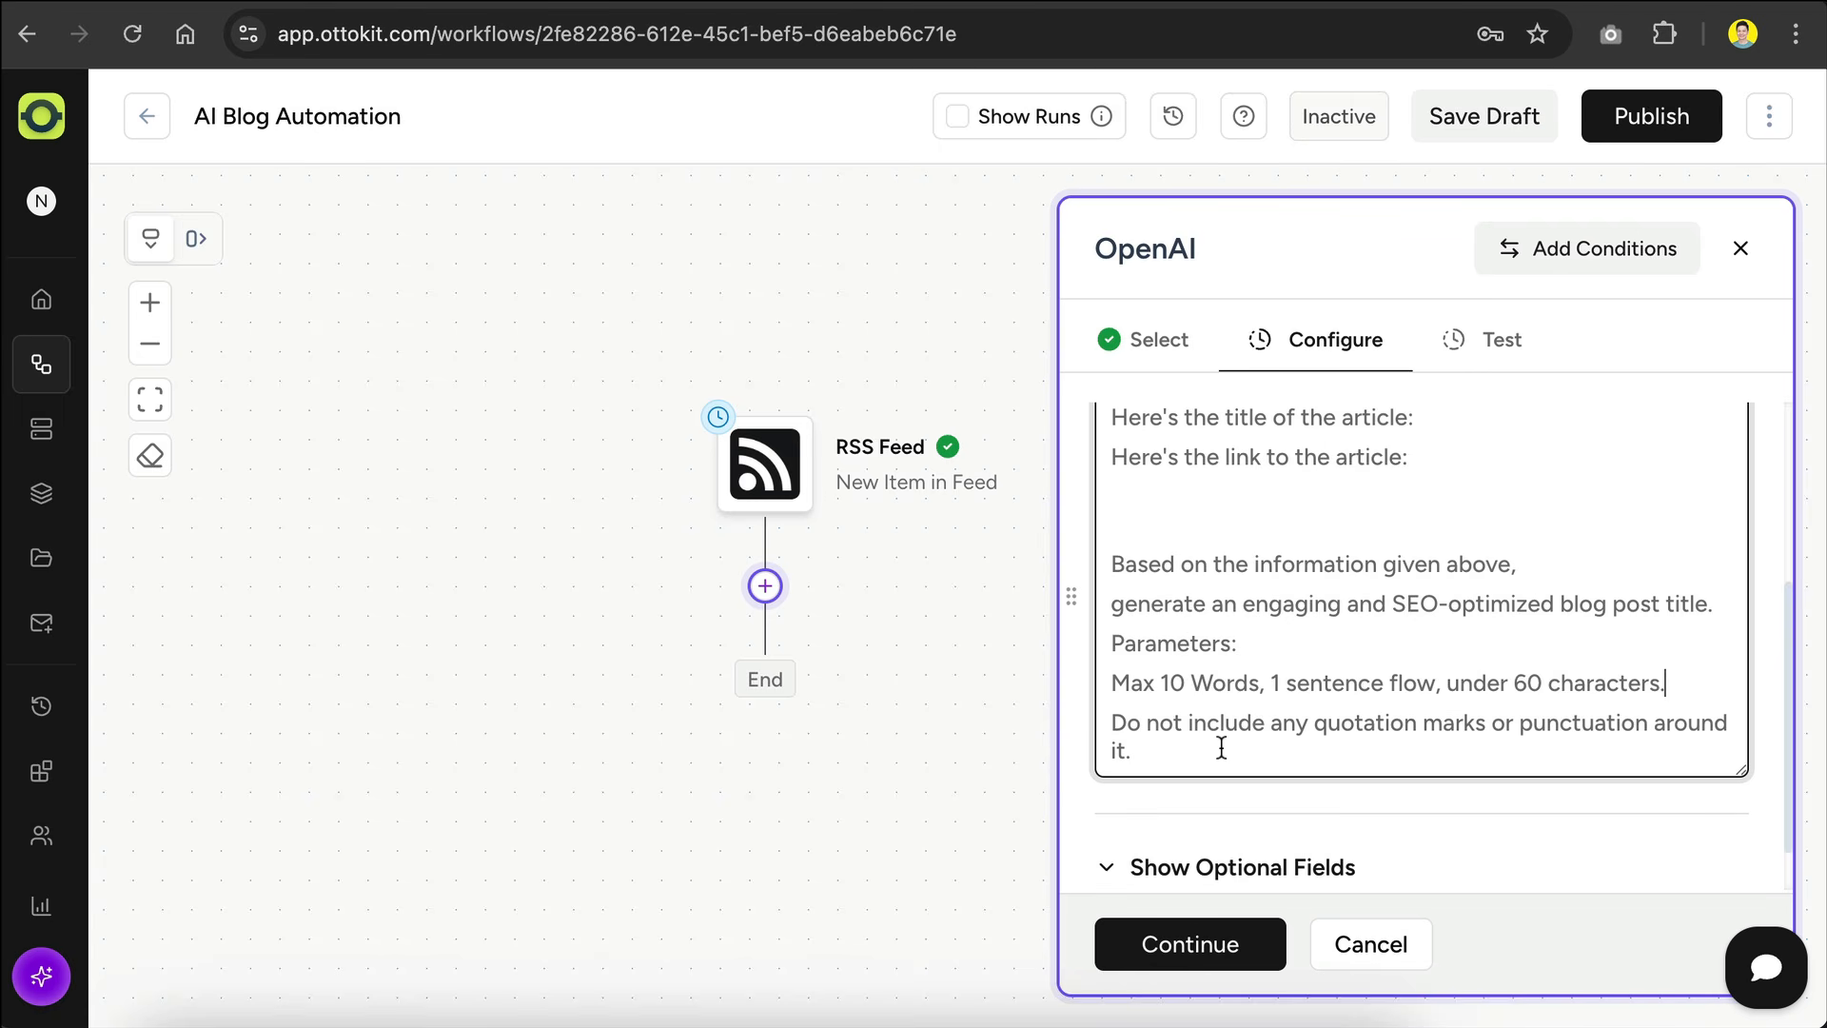
Step: Insert the RSS feed's Title field after "Here's the title of the article:" in the OpenAI message
scroll(1314, 685, "up", 2)
left_click(1447, 536)
scroll(1495, 613, "up", 1)
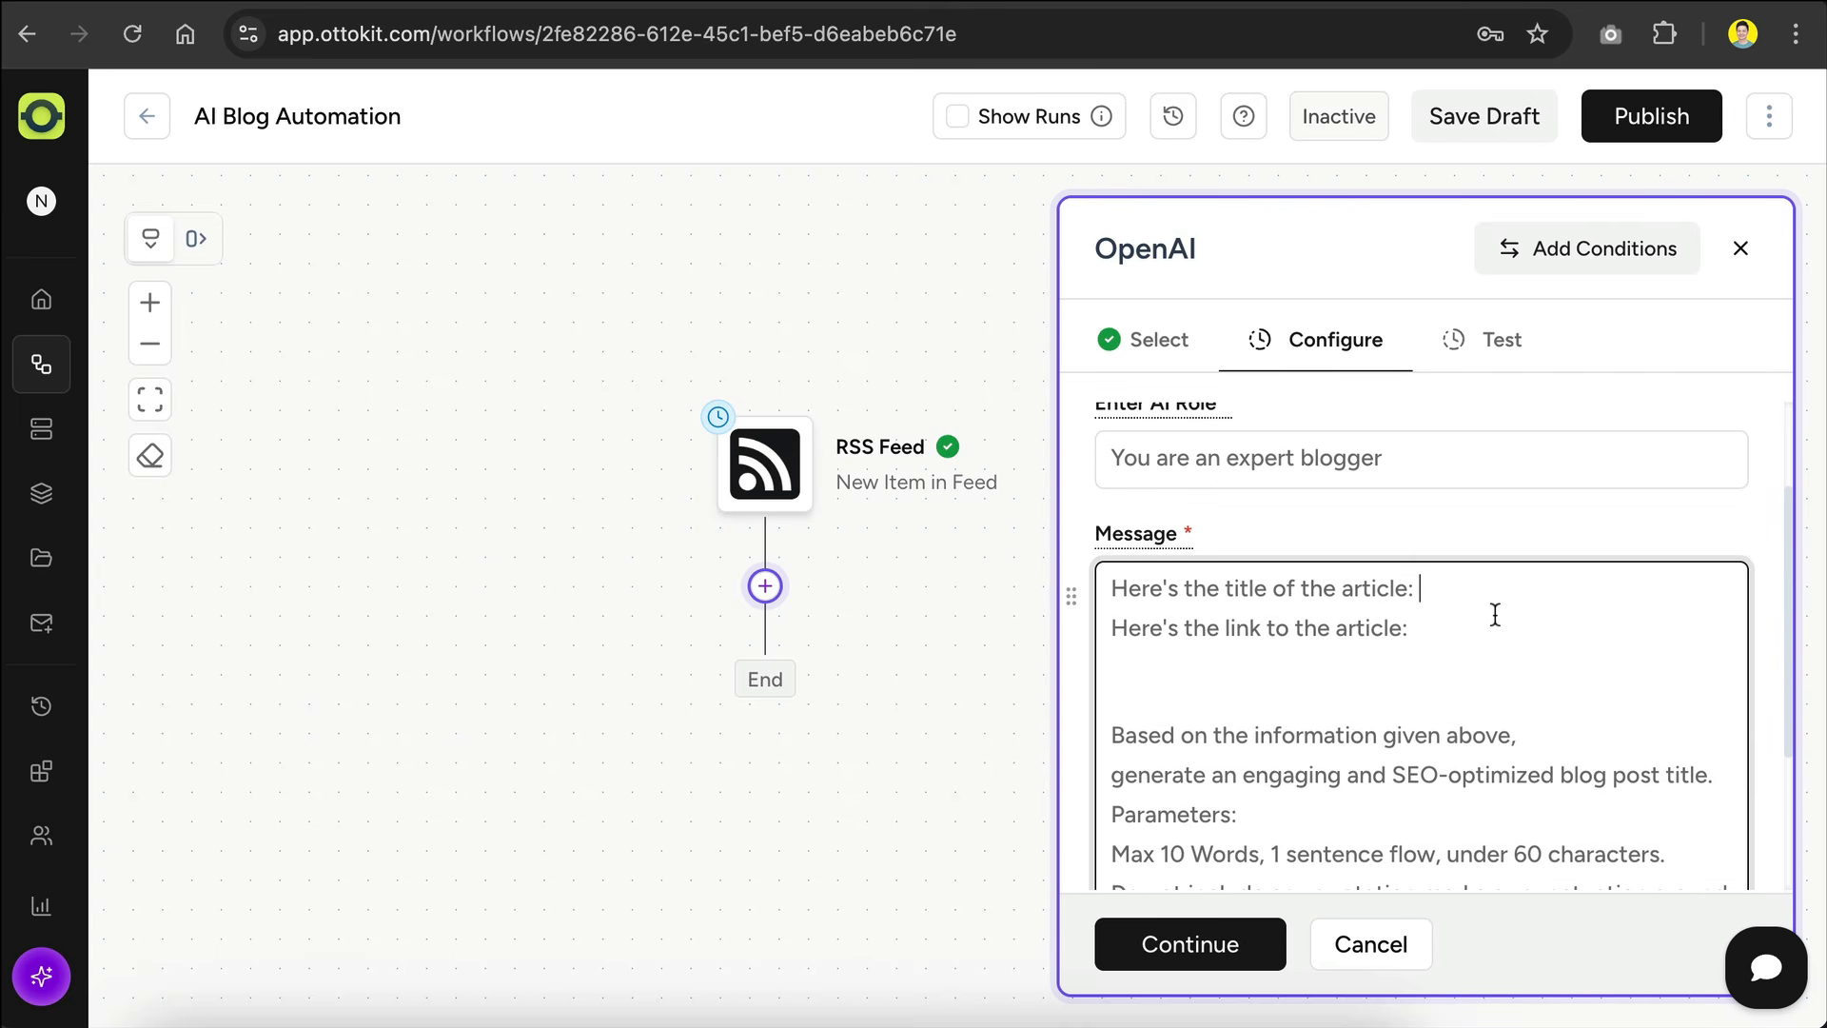
type("@")
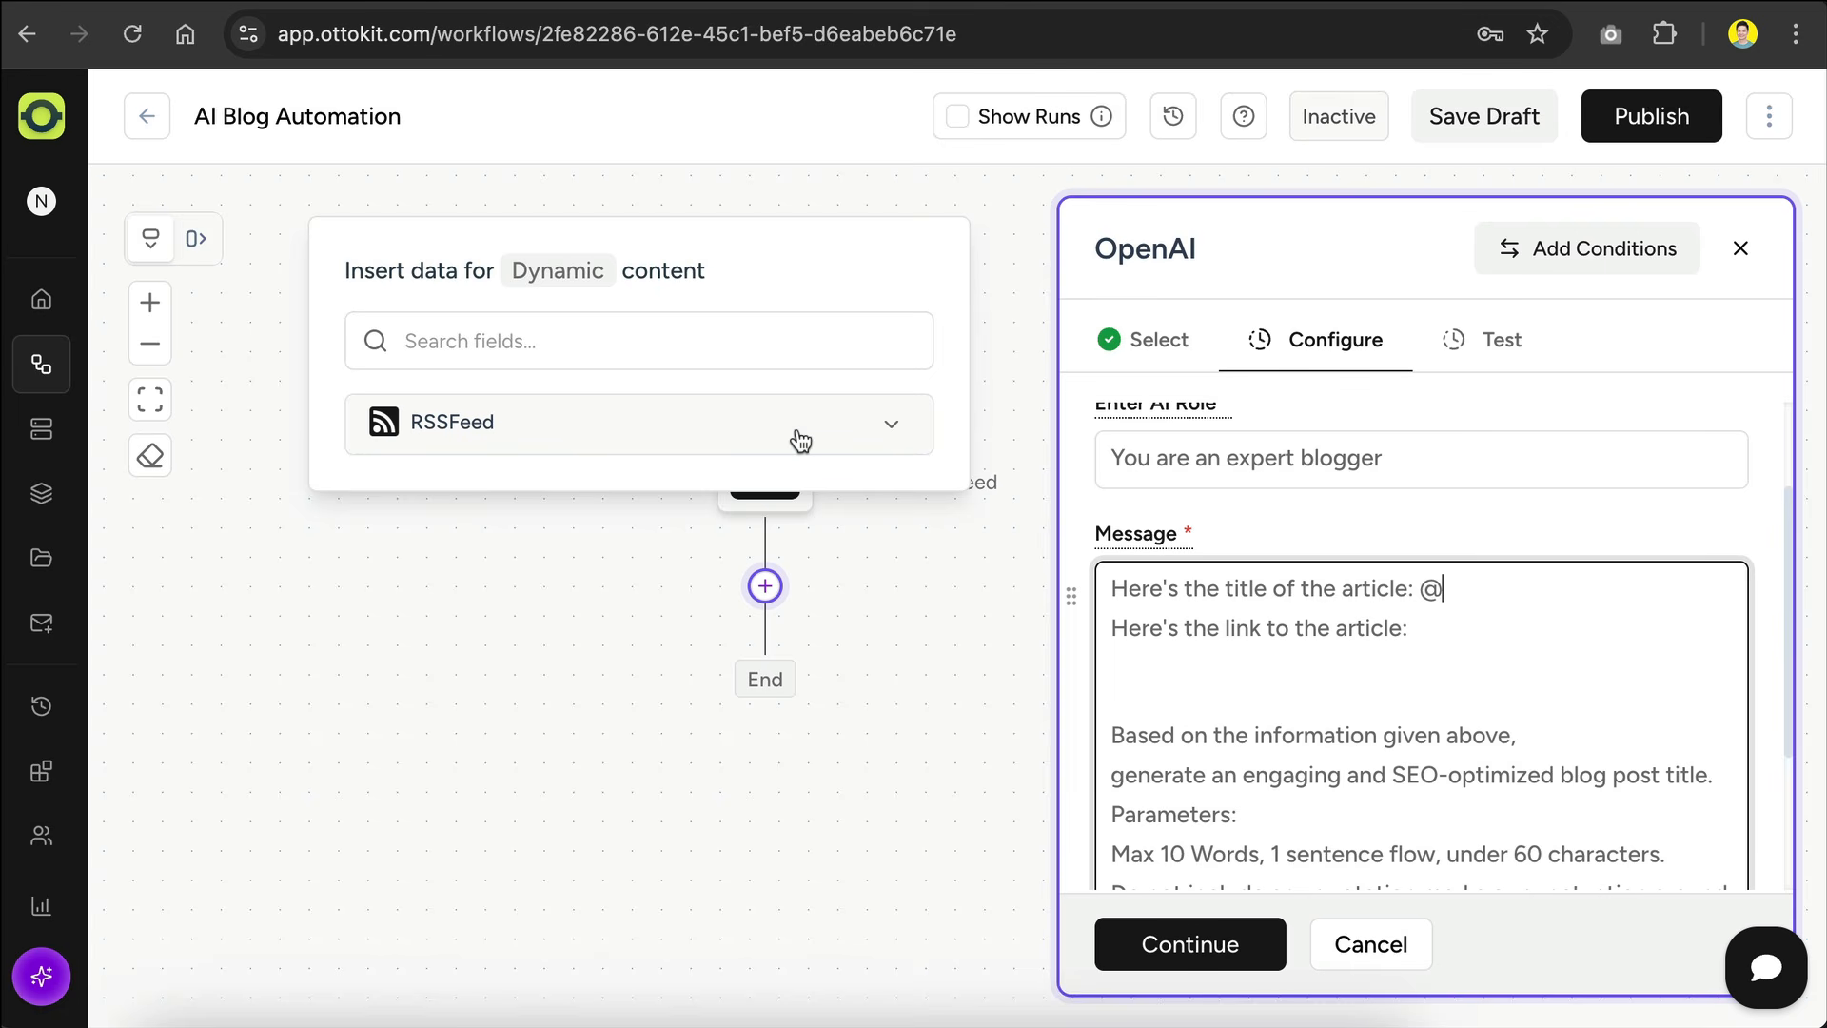
left_click(857, 432)
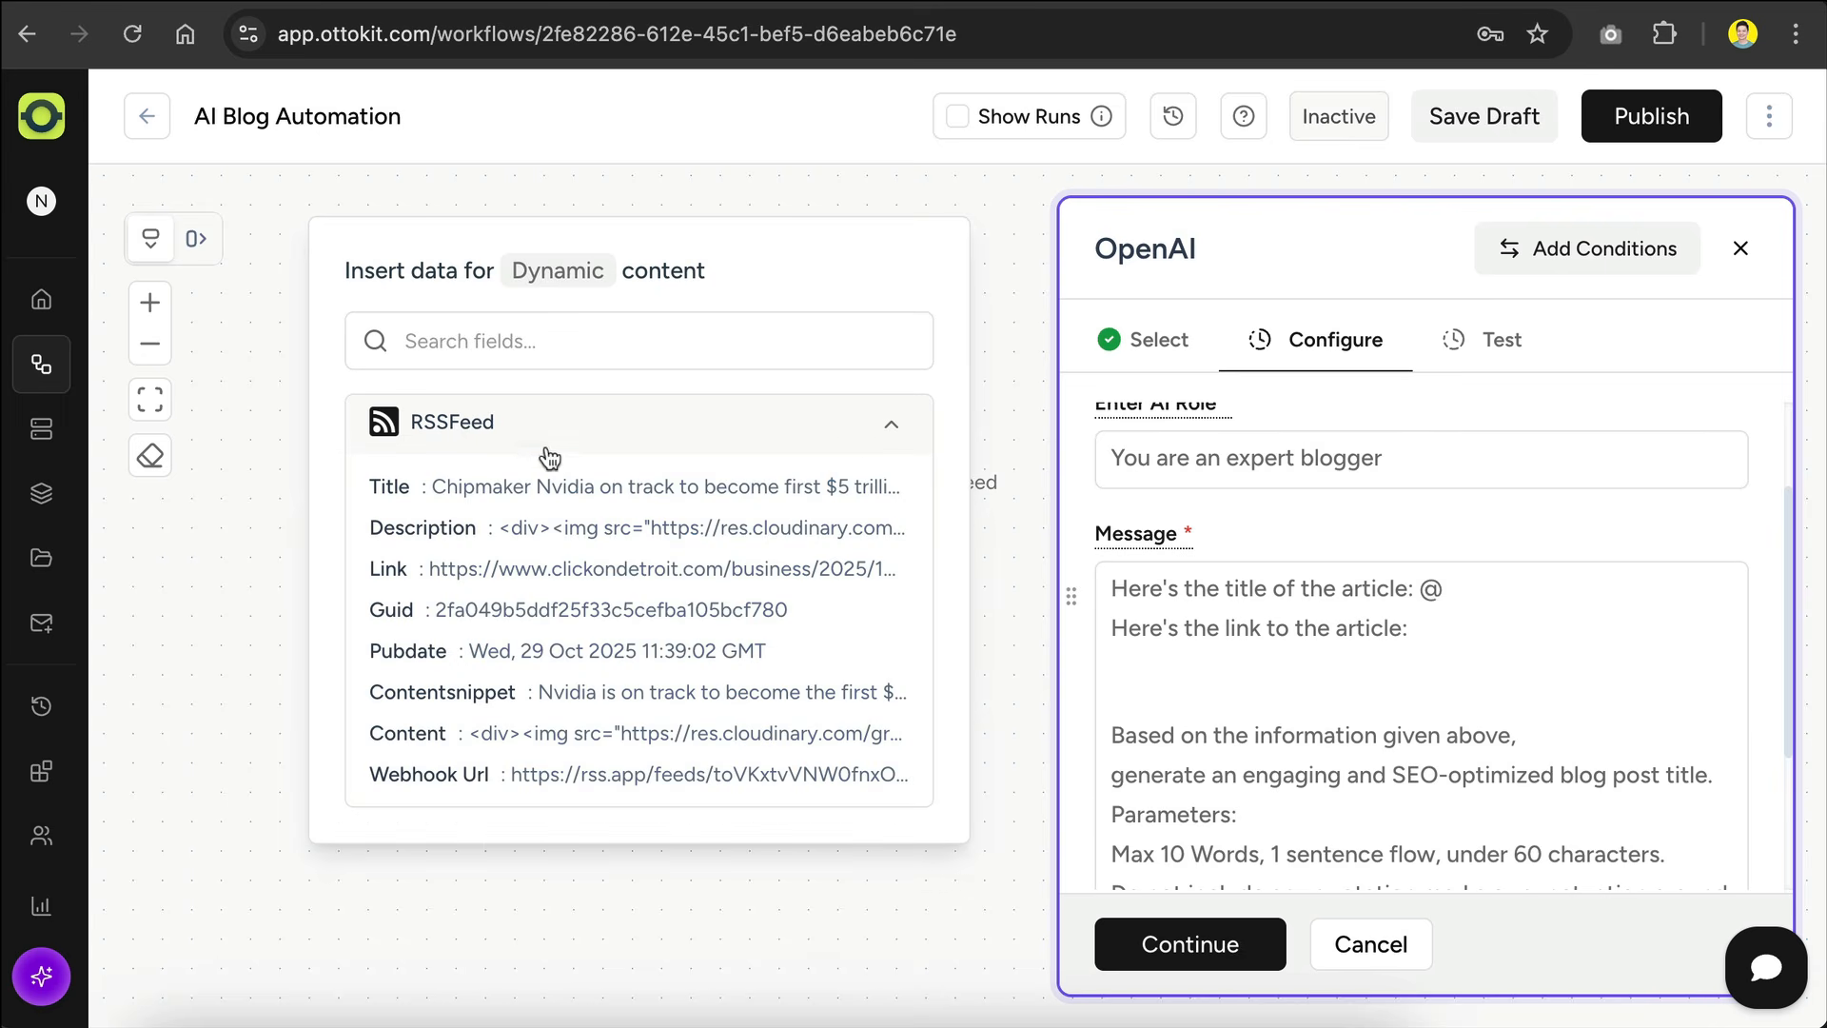
left_click(590, 490)
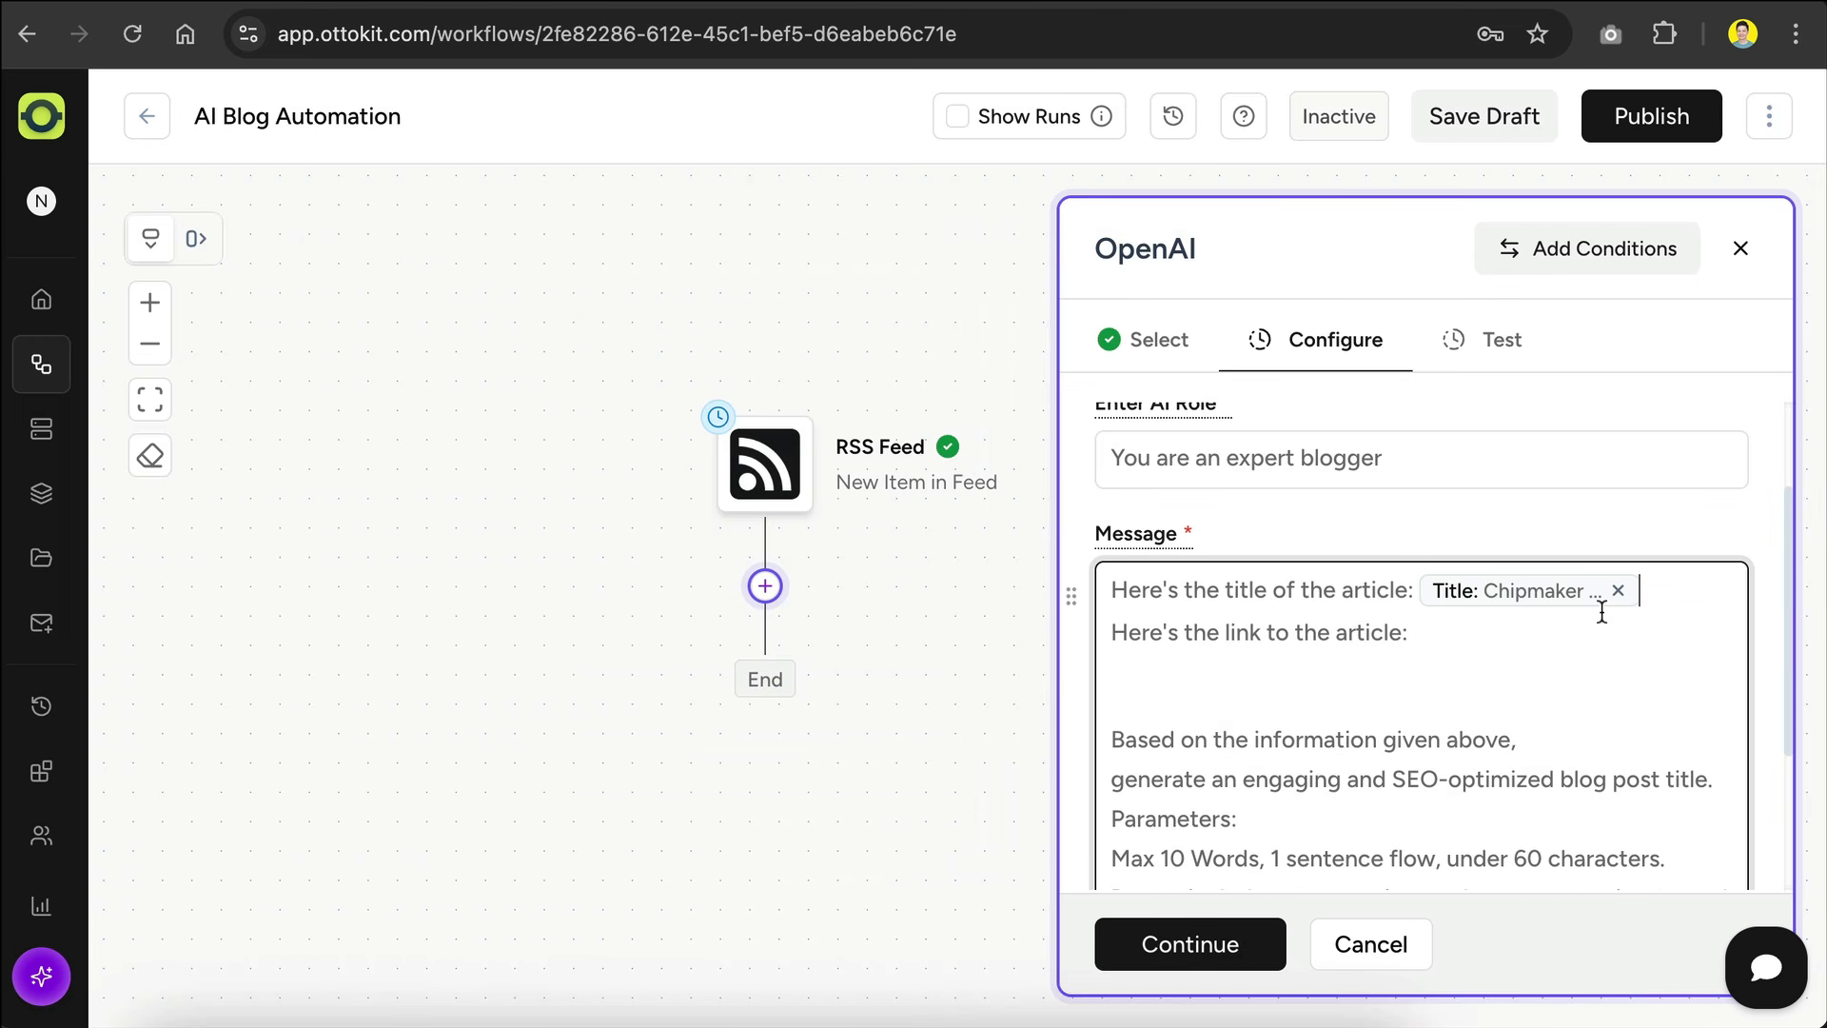
Step: Insert the RSS feed's Link field after "Here's the link to the article:" in the message
left_click(1469, 628)
type("@")
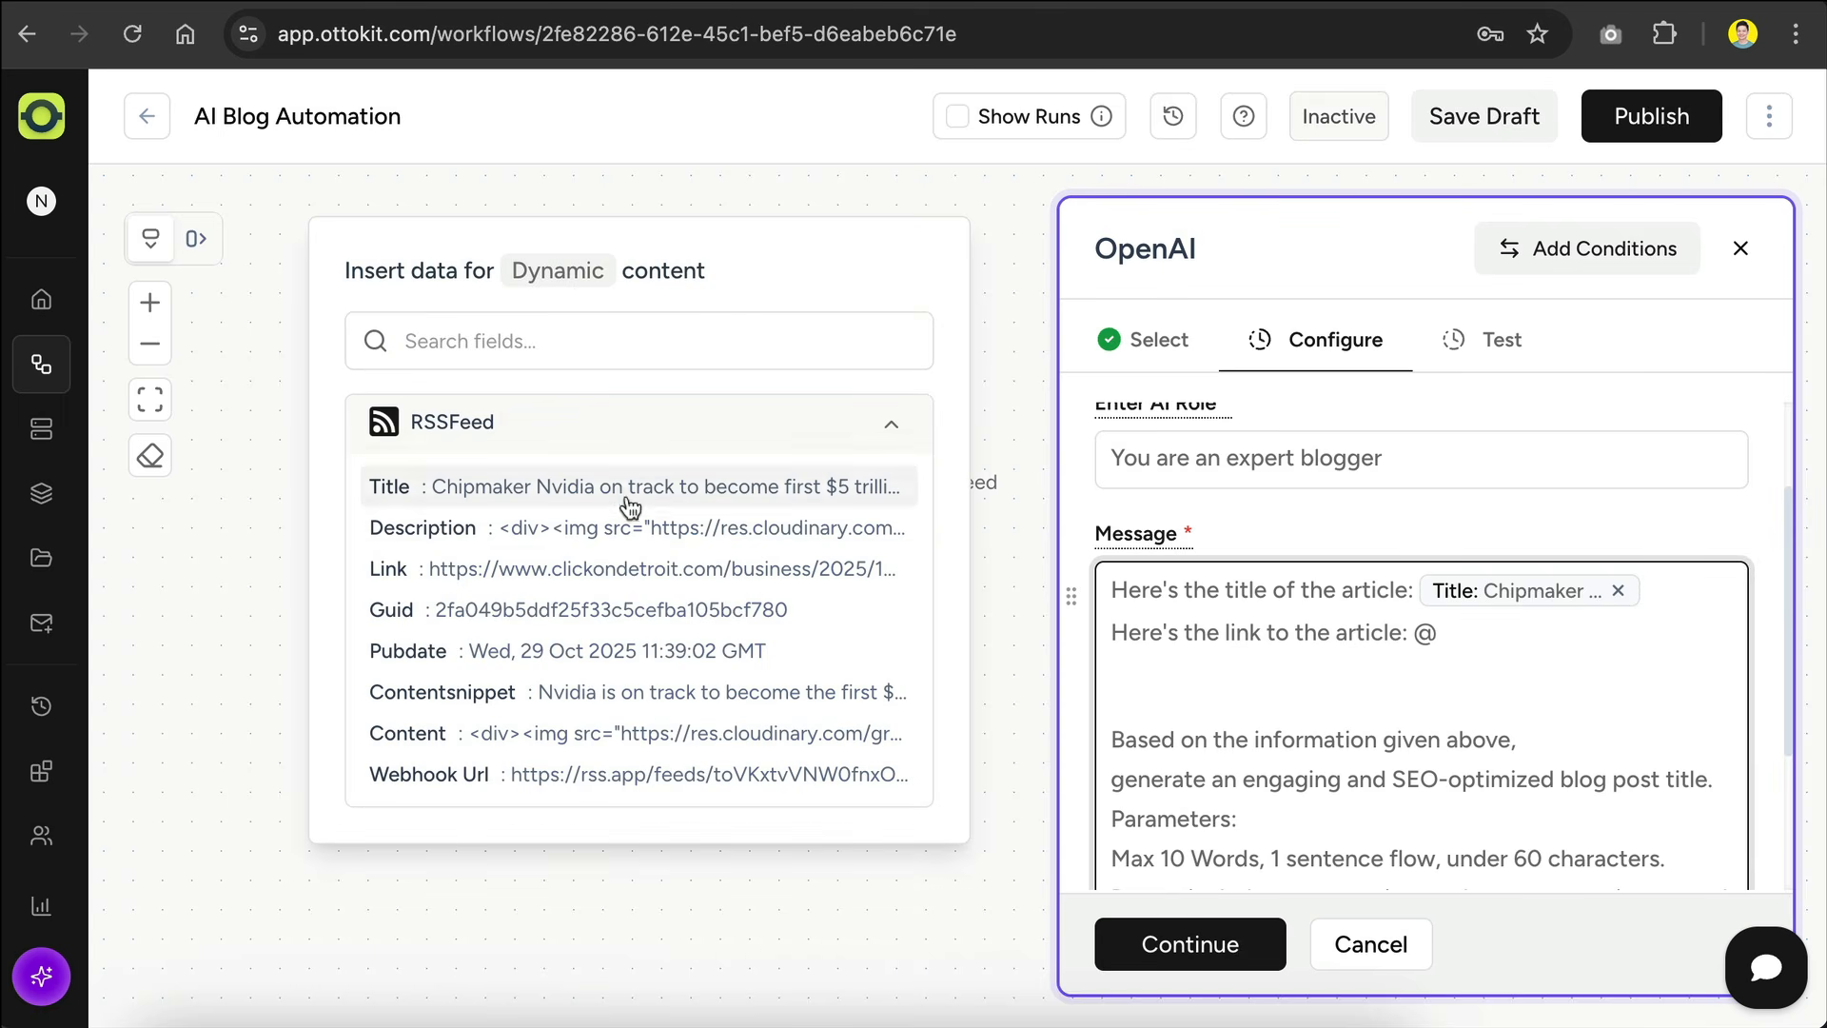
left_click(637, 576)
Step: Test the title-generating OpenAI action, check its response, and save the action
scroll(1335, 673, "down", 1)
scroll(1335, 673, "down", 3)
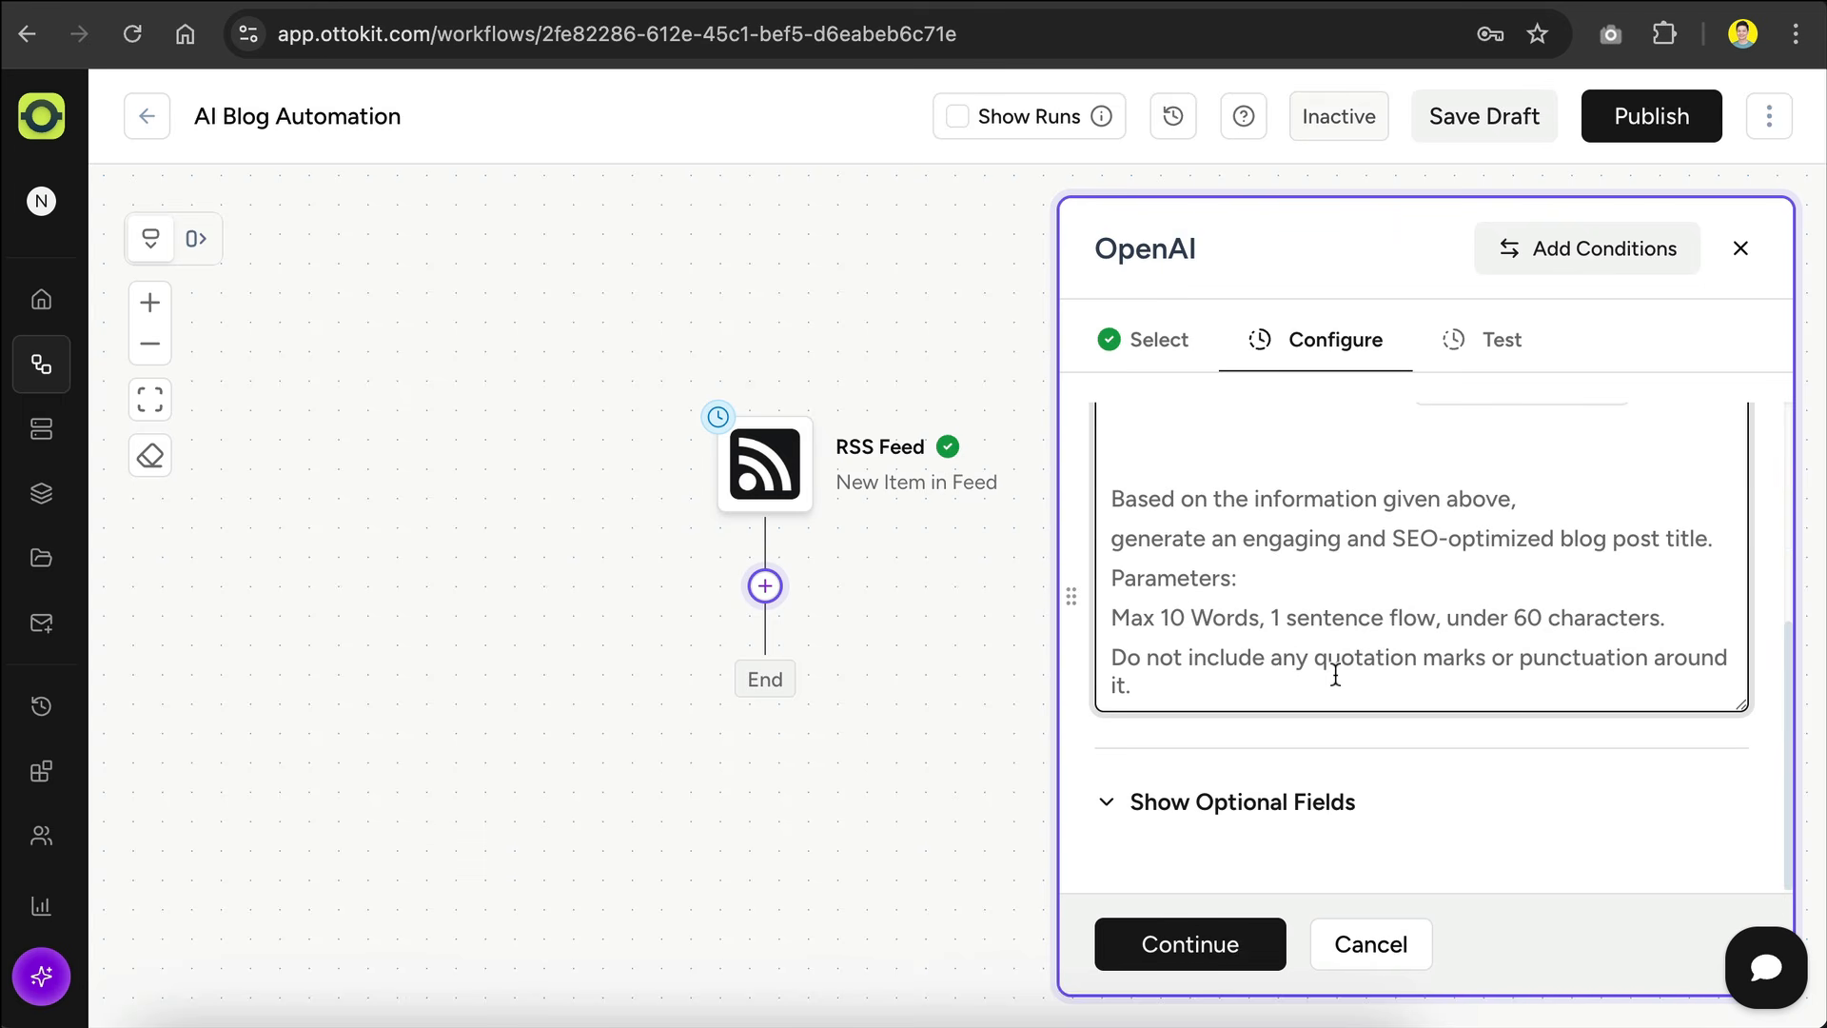
left_click(1197, 940)
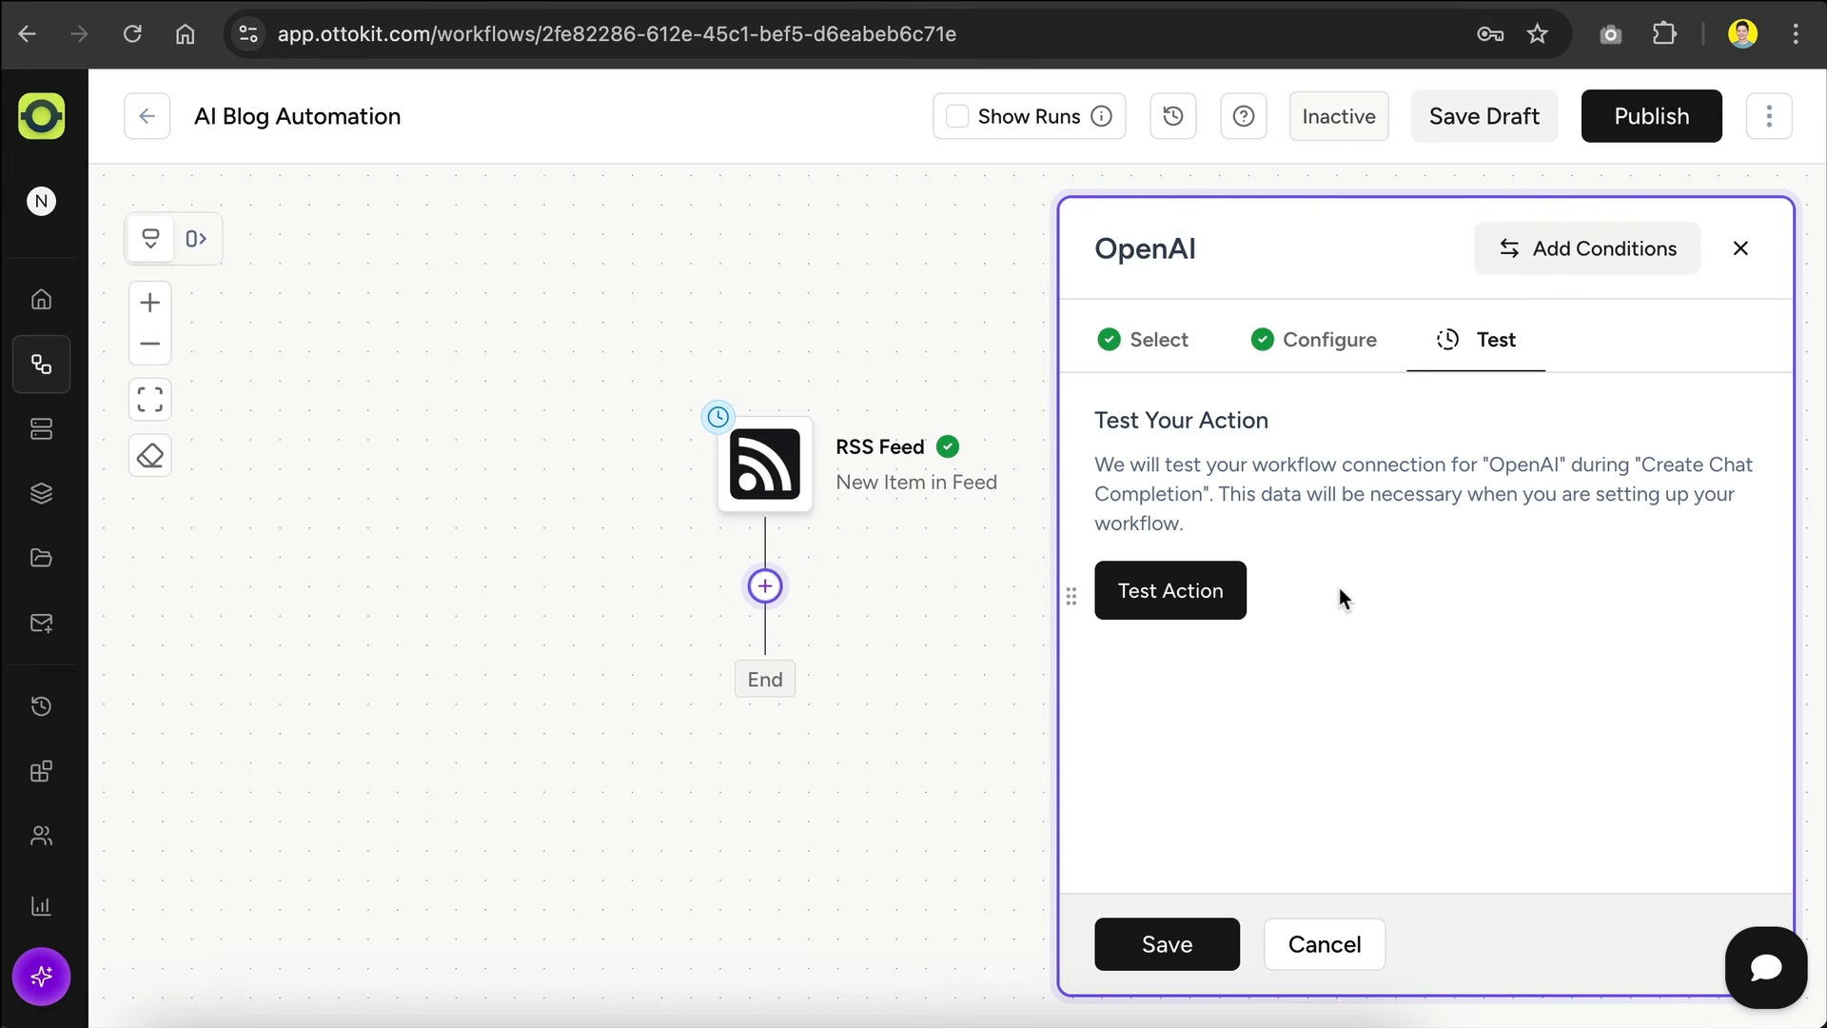
left_click(1137, 600)
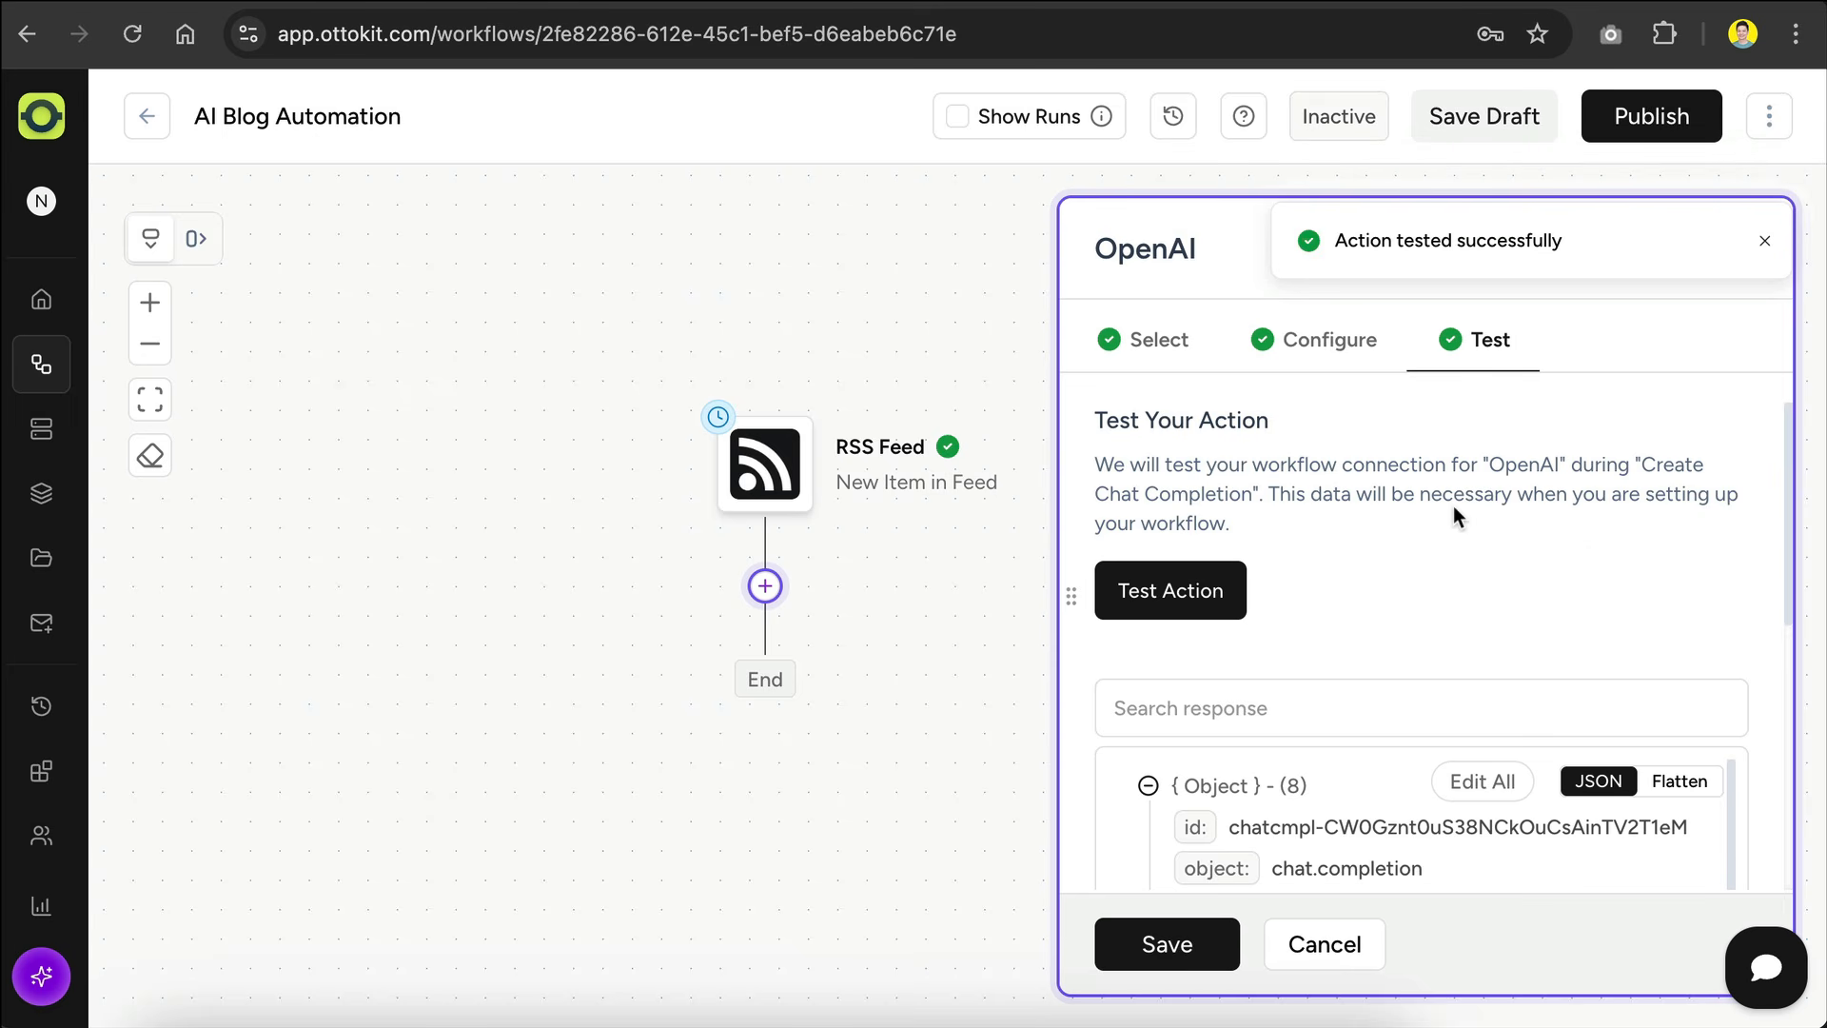
scroll(1453, 507, "down", 5)
left_click_drag(1395, 618, 1635, 667)
scroll(1311, 578, "up", 10)
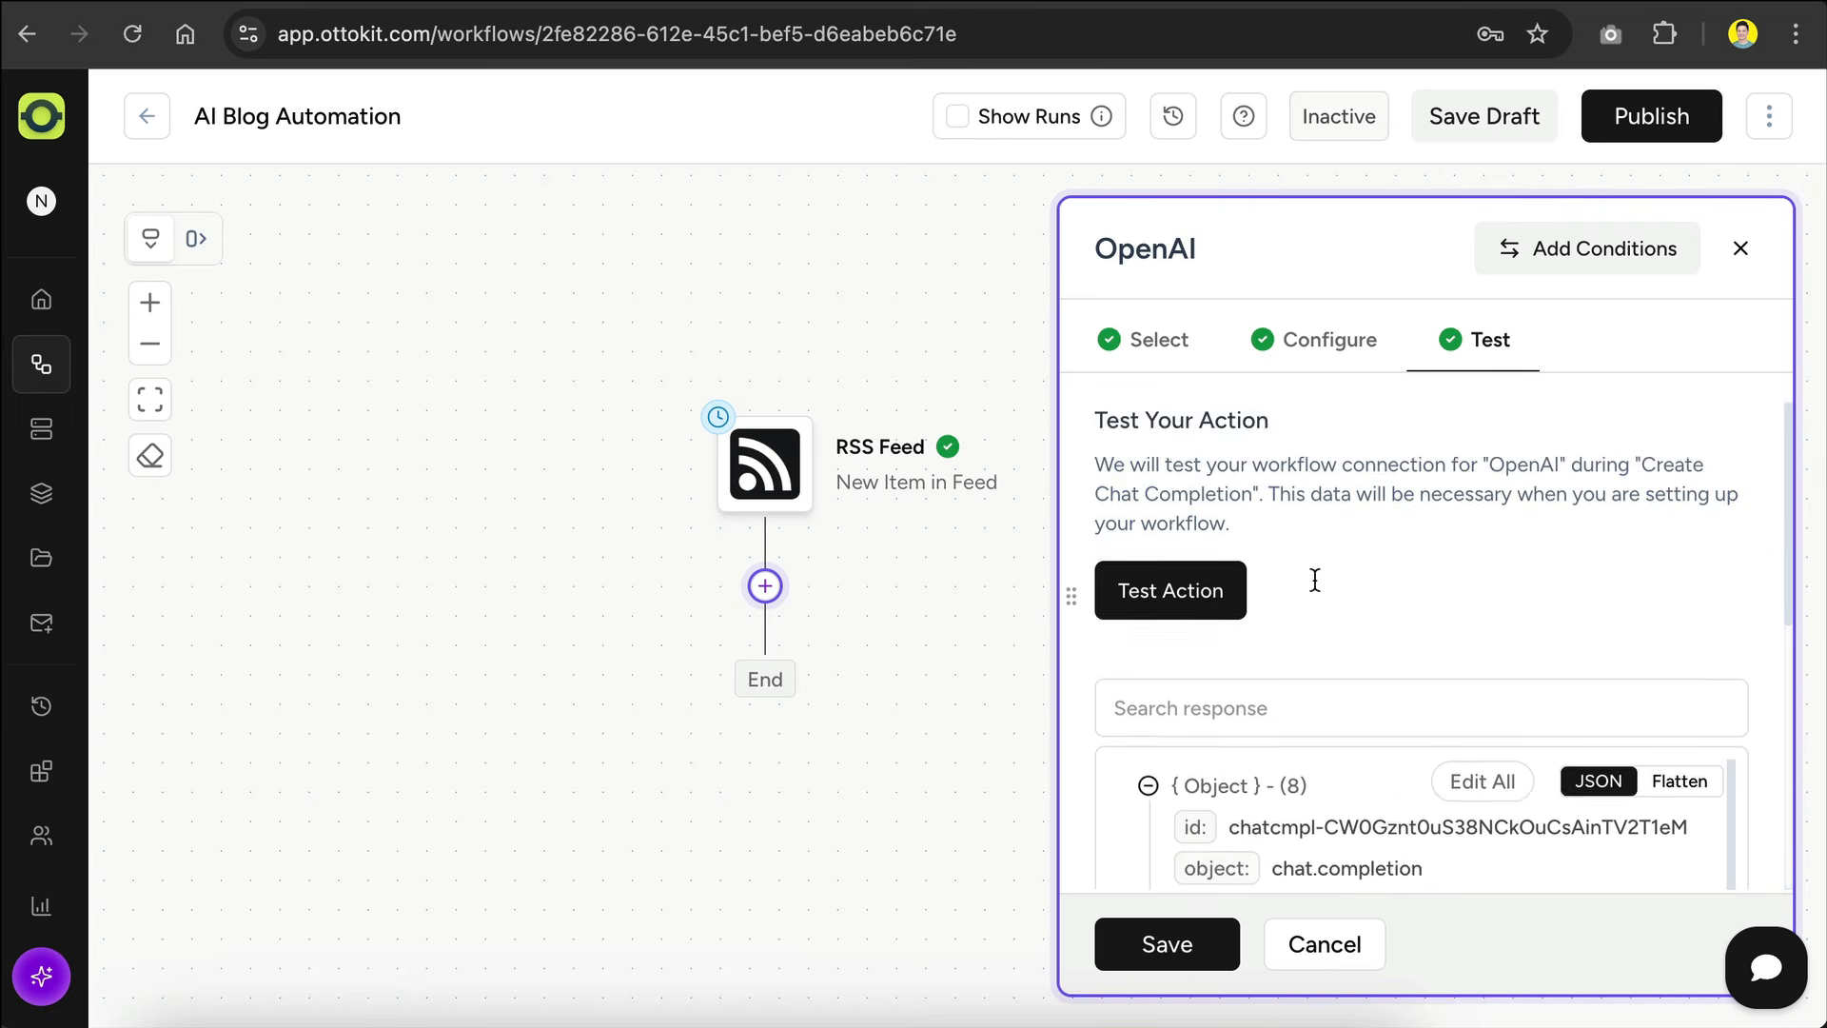
left_click(1173, 950)
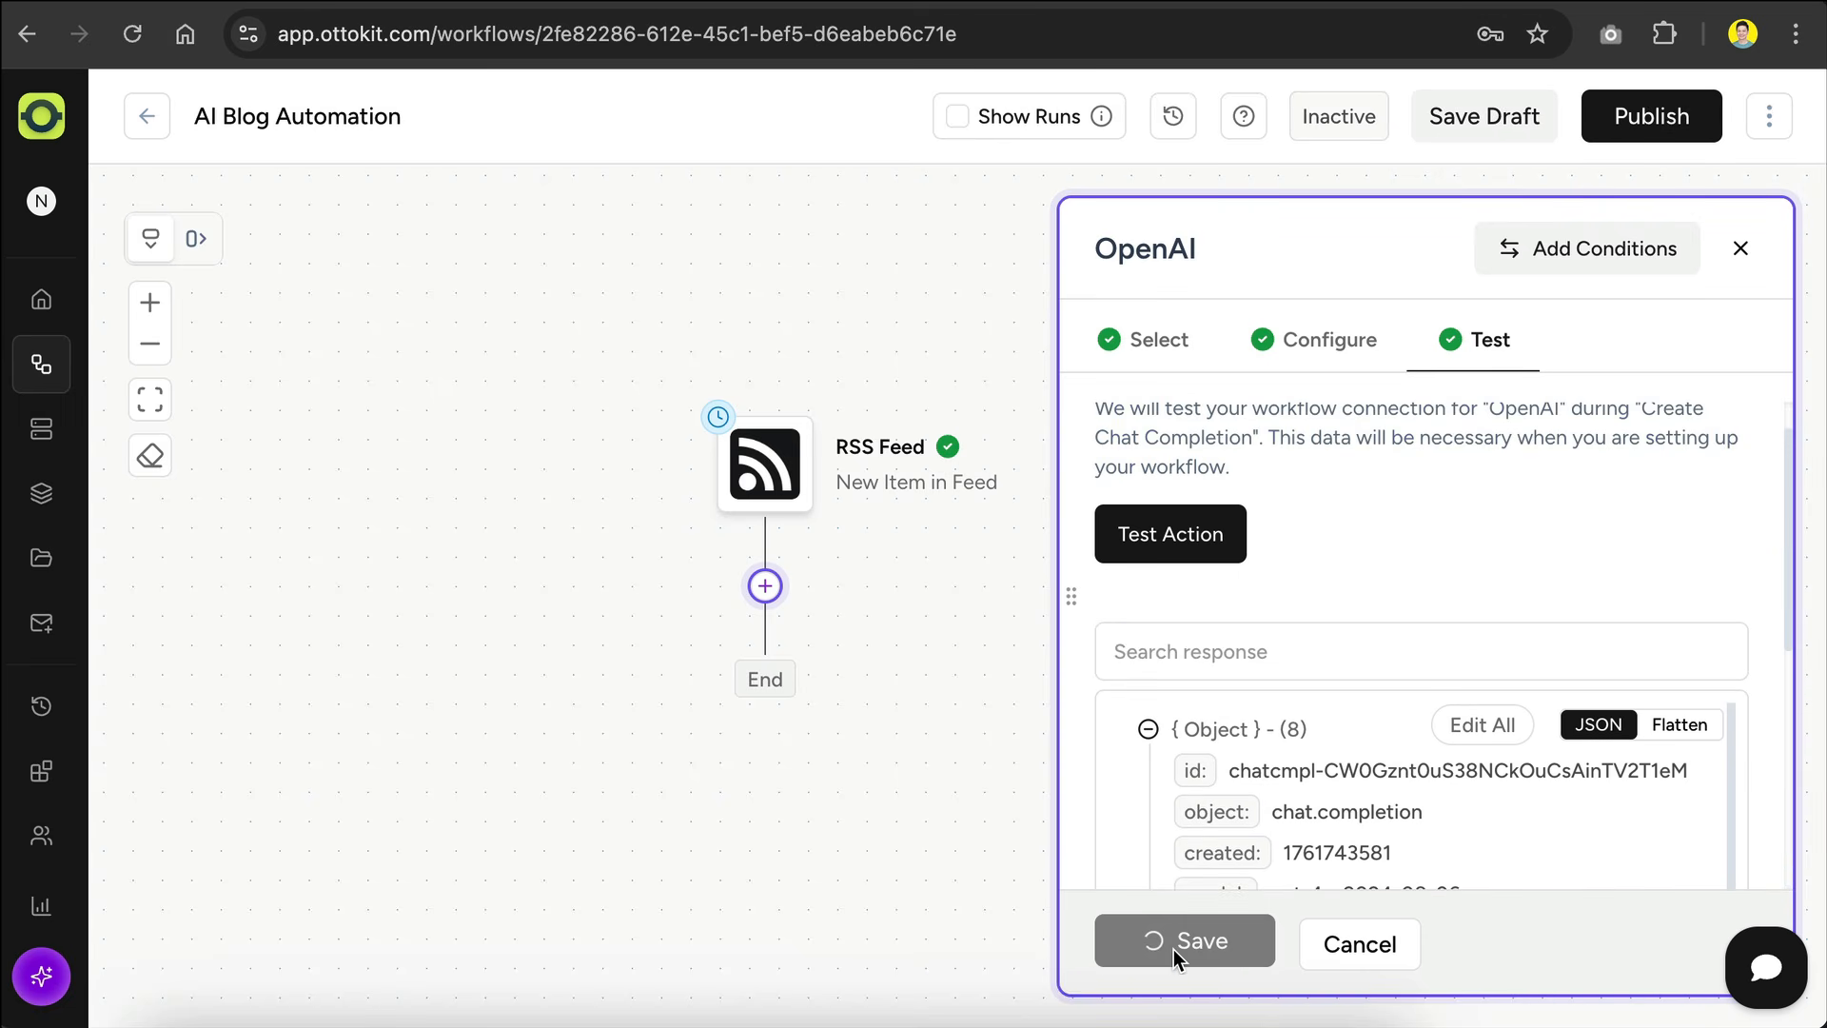
scroll(1214, 717, "down", 3)
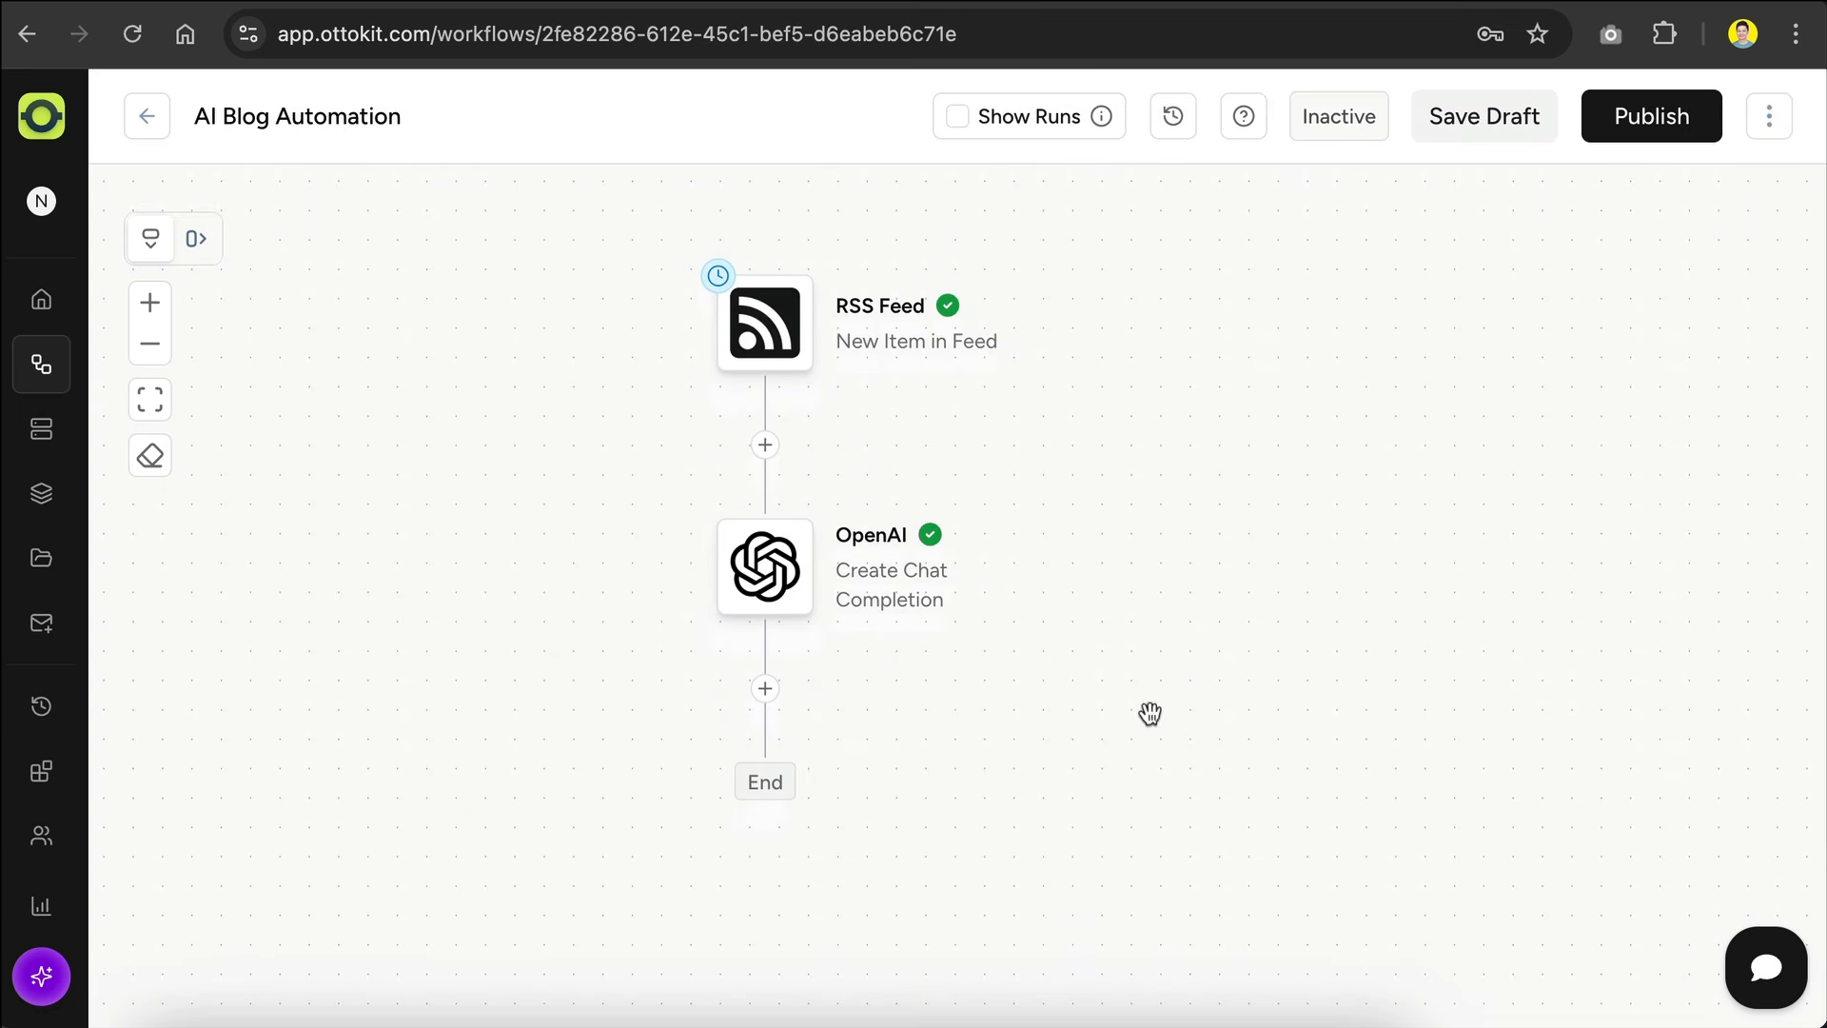
Step: Rename the OpenAI action in the workflow to "Generate Title"
mouse_move(872, 555)
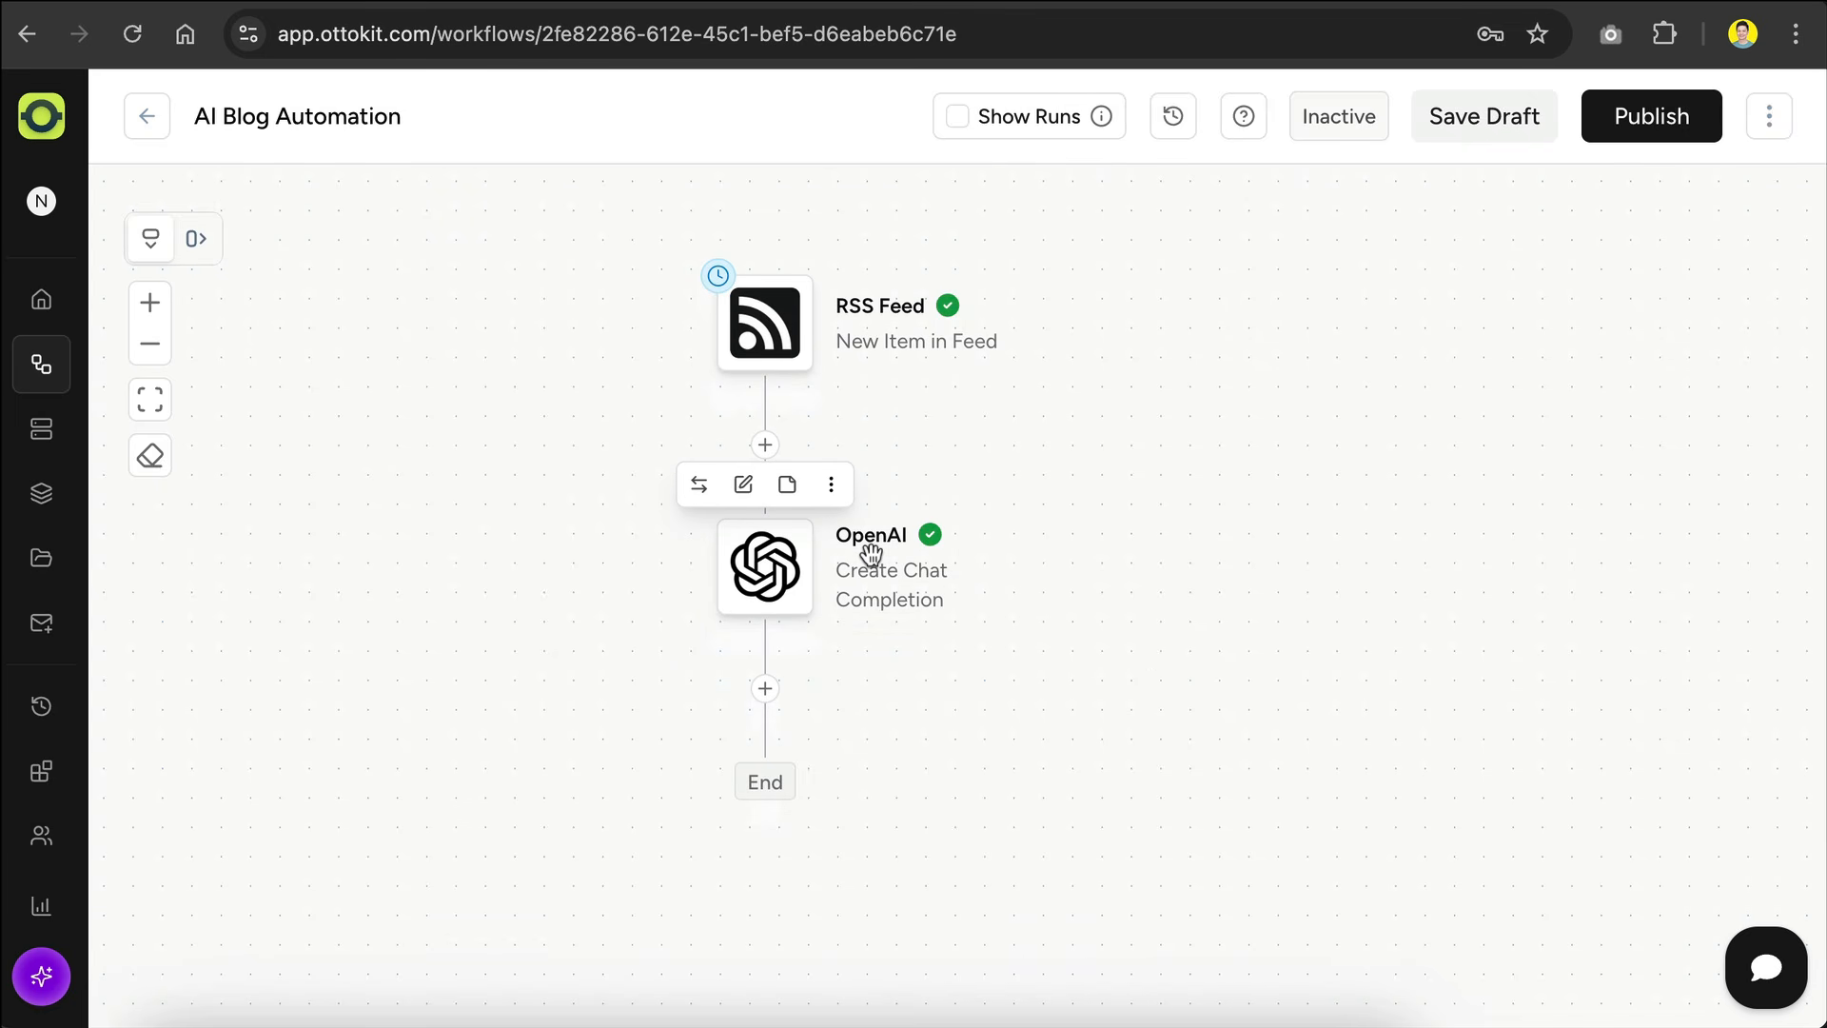
left_click(762, 487)
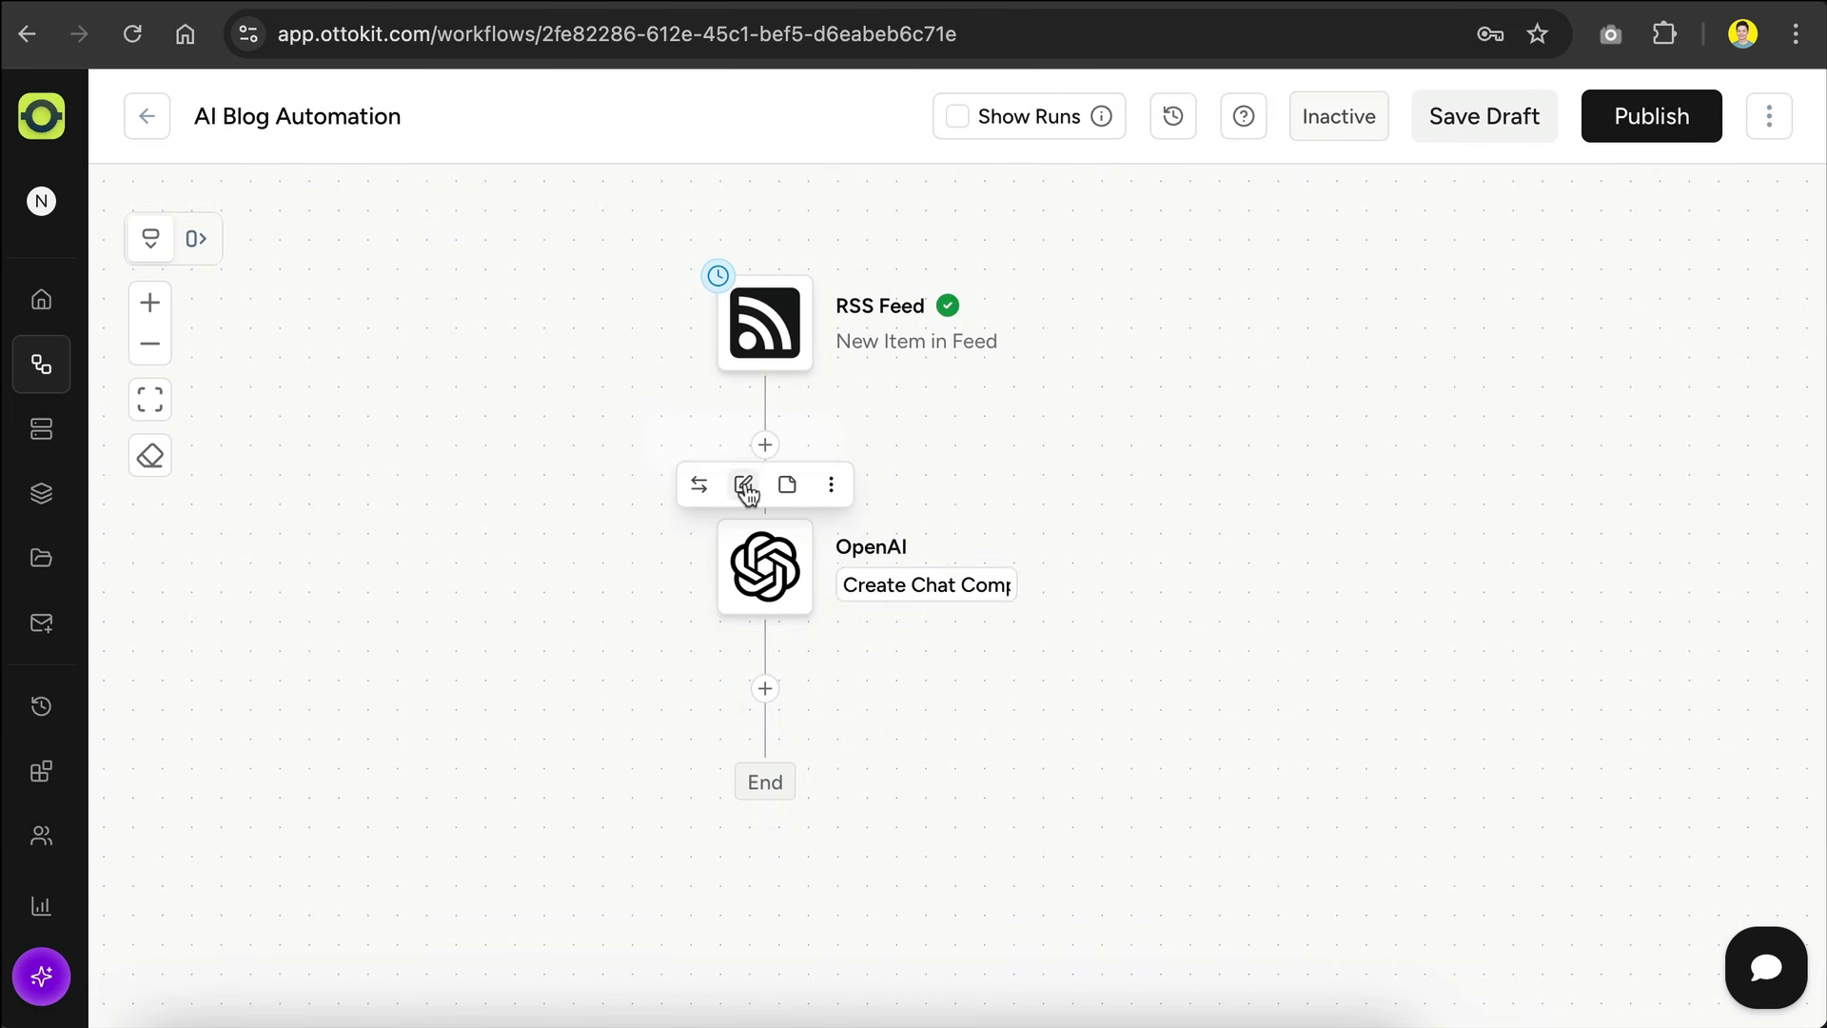
type("Generate Title")
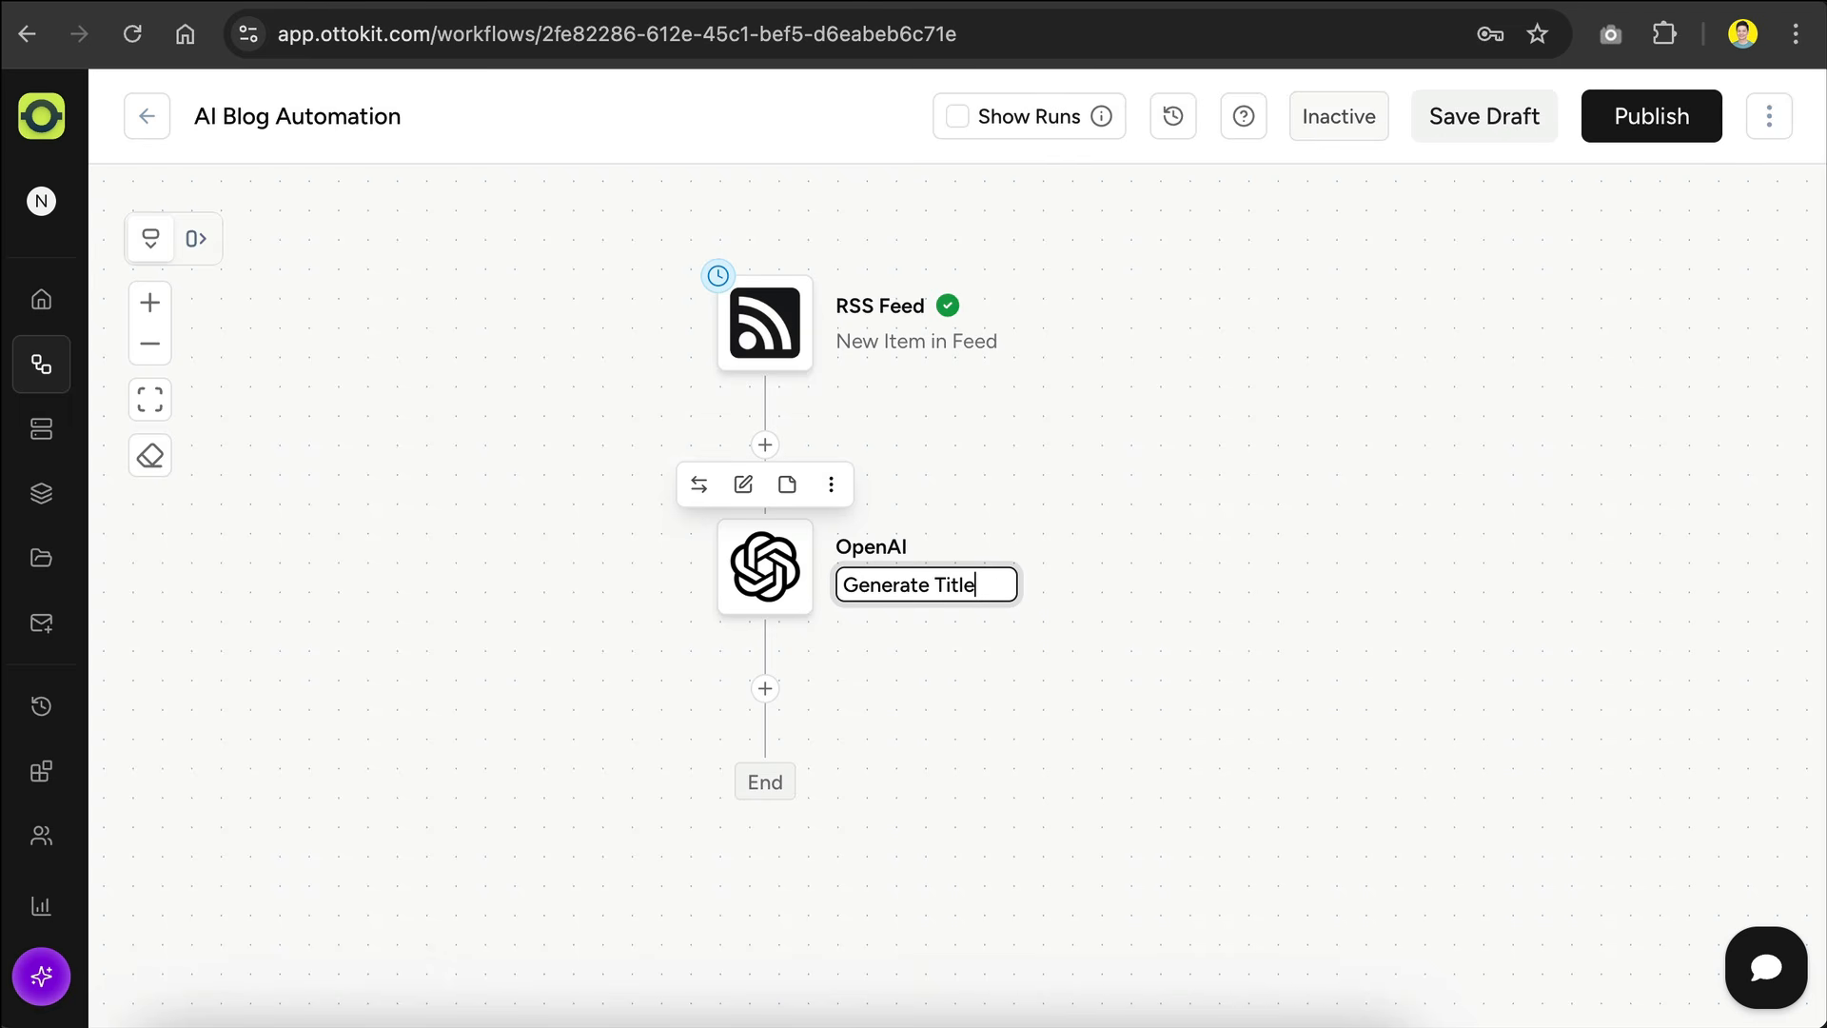
key("Return")
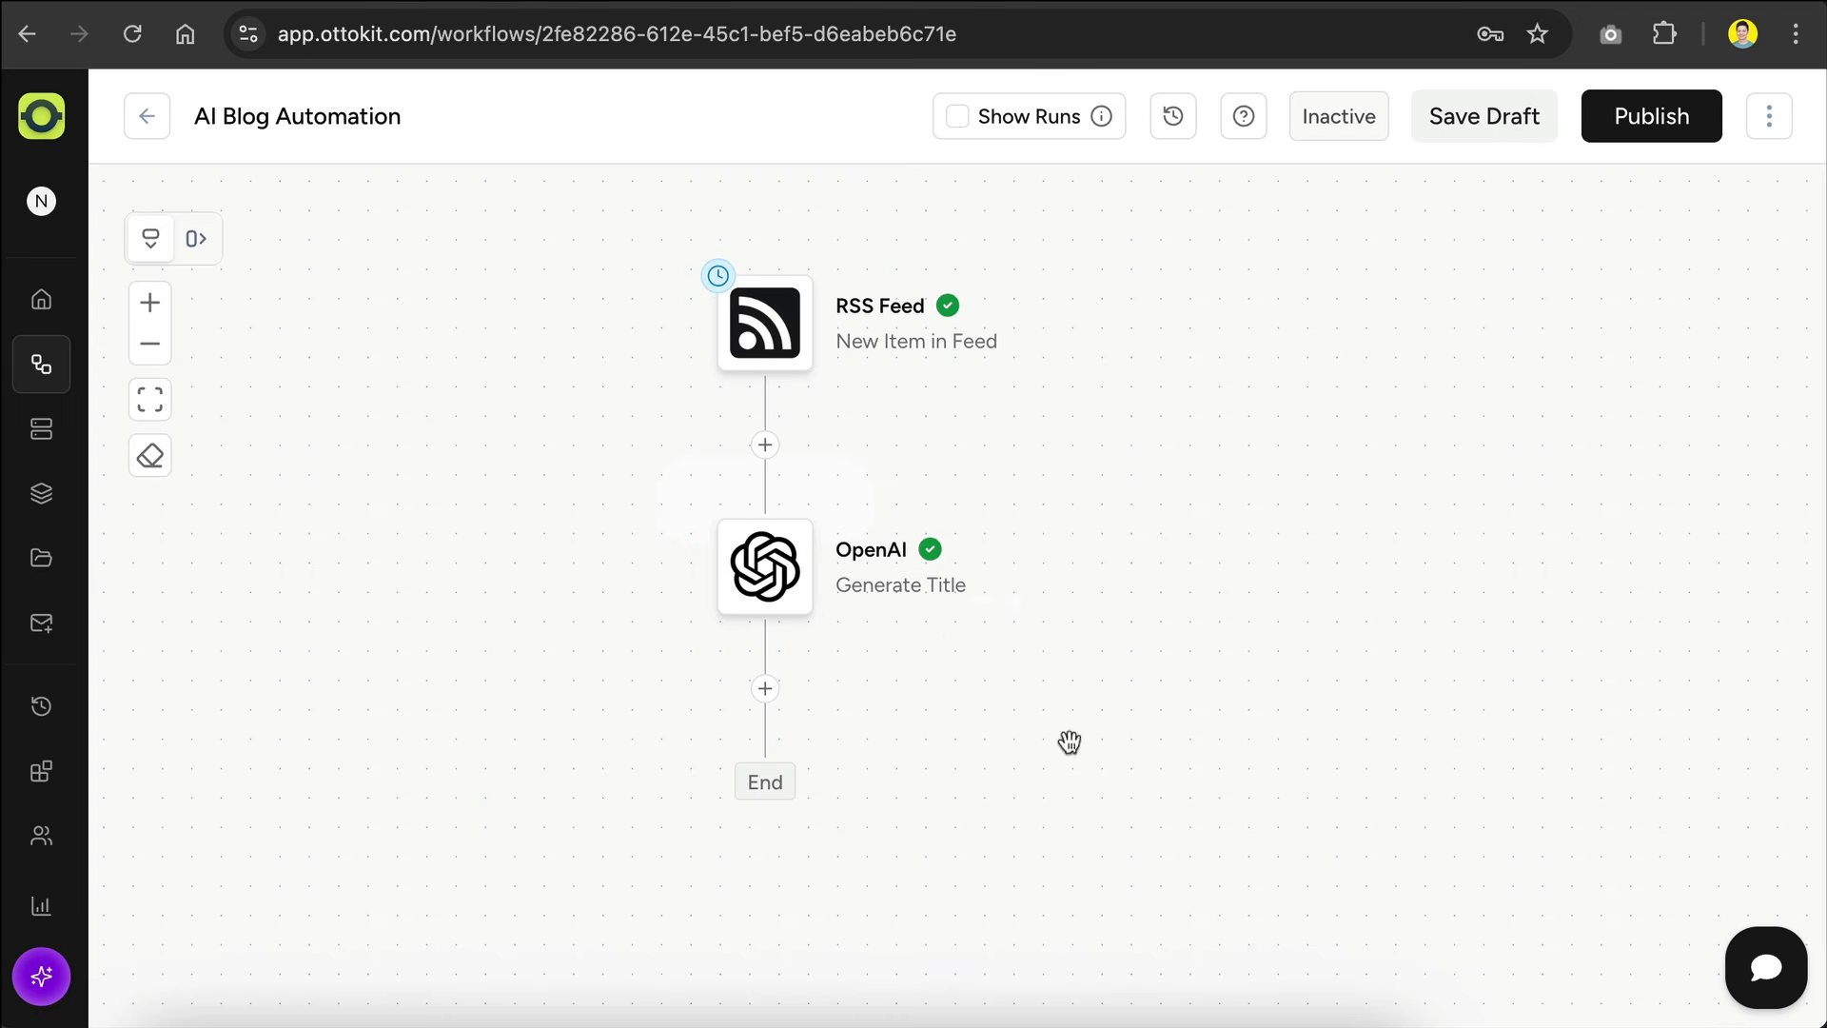
Step: Add a second OpenAI action after Generate Title with the Create Chat Completion event and continue to its configuration
left_click(765, 688)
type("openai")
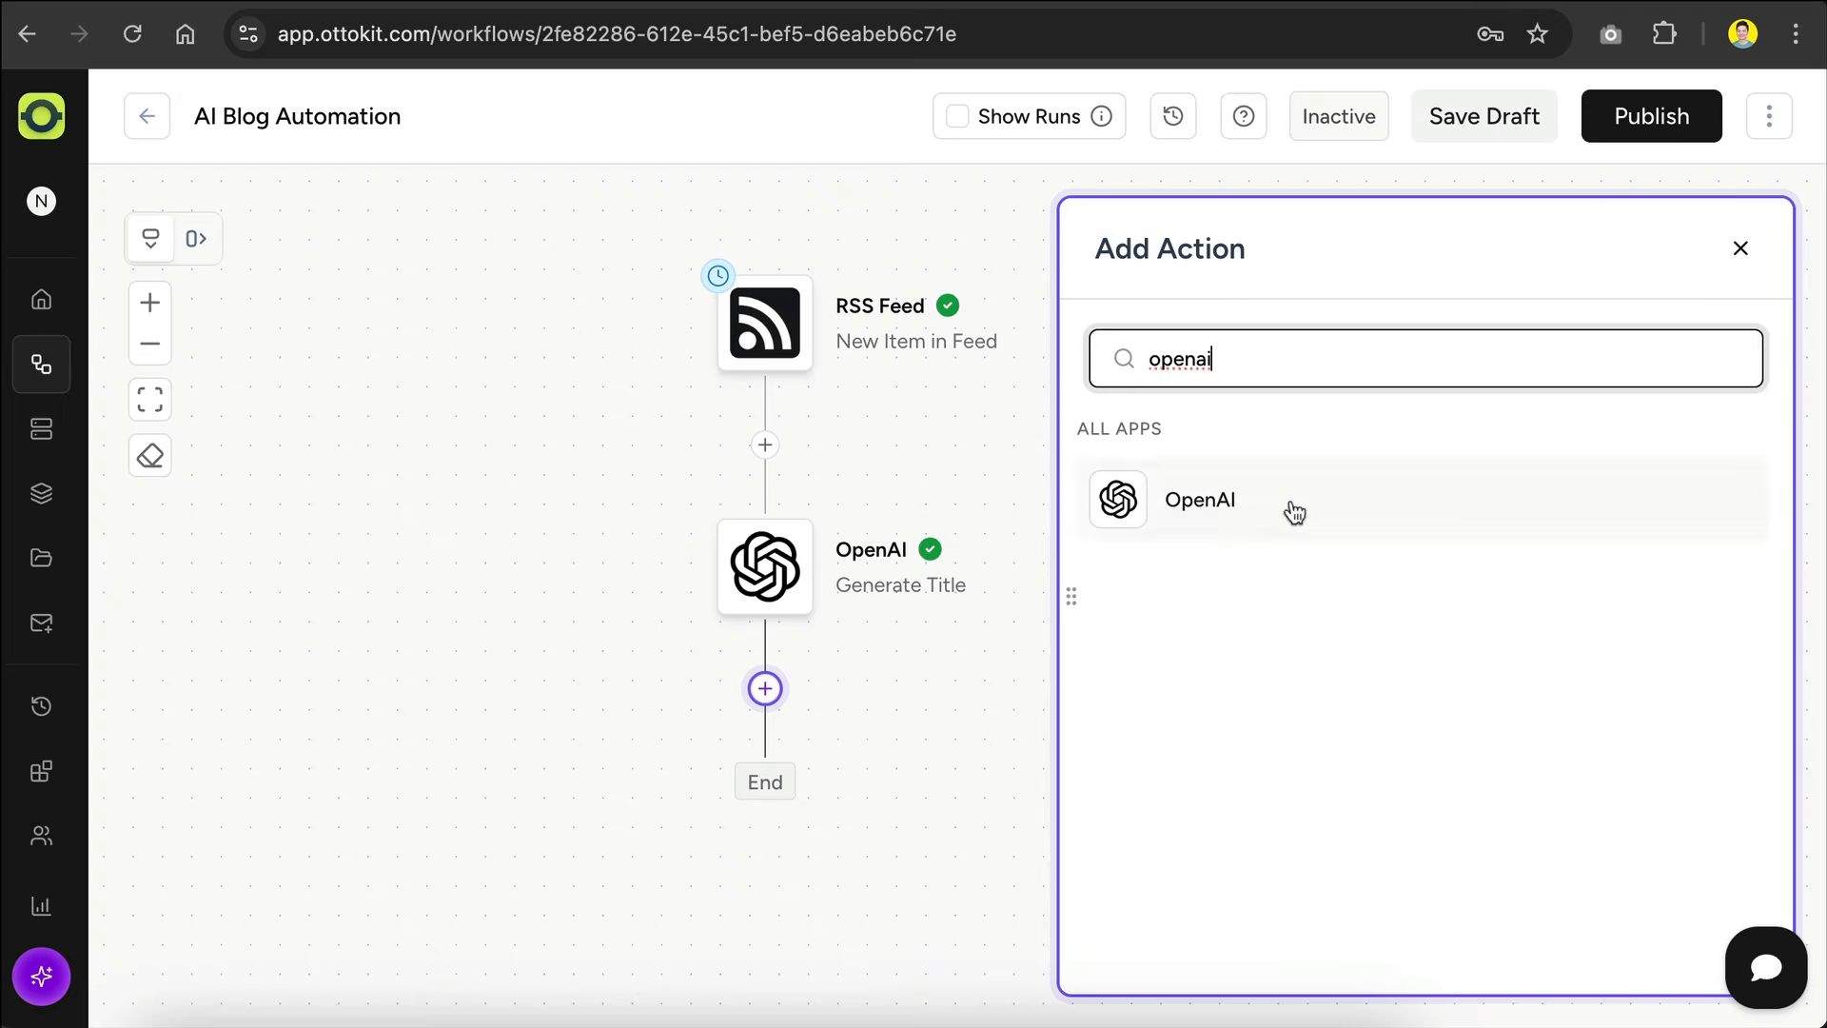
left_click(1294, 510)
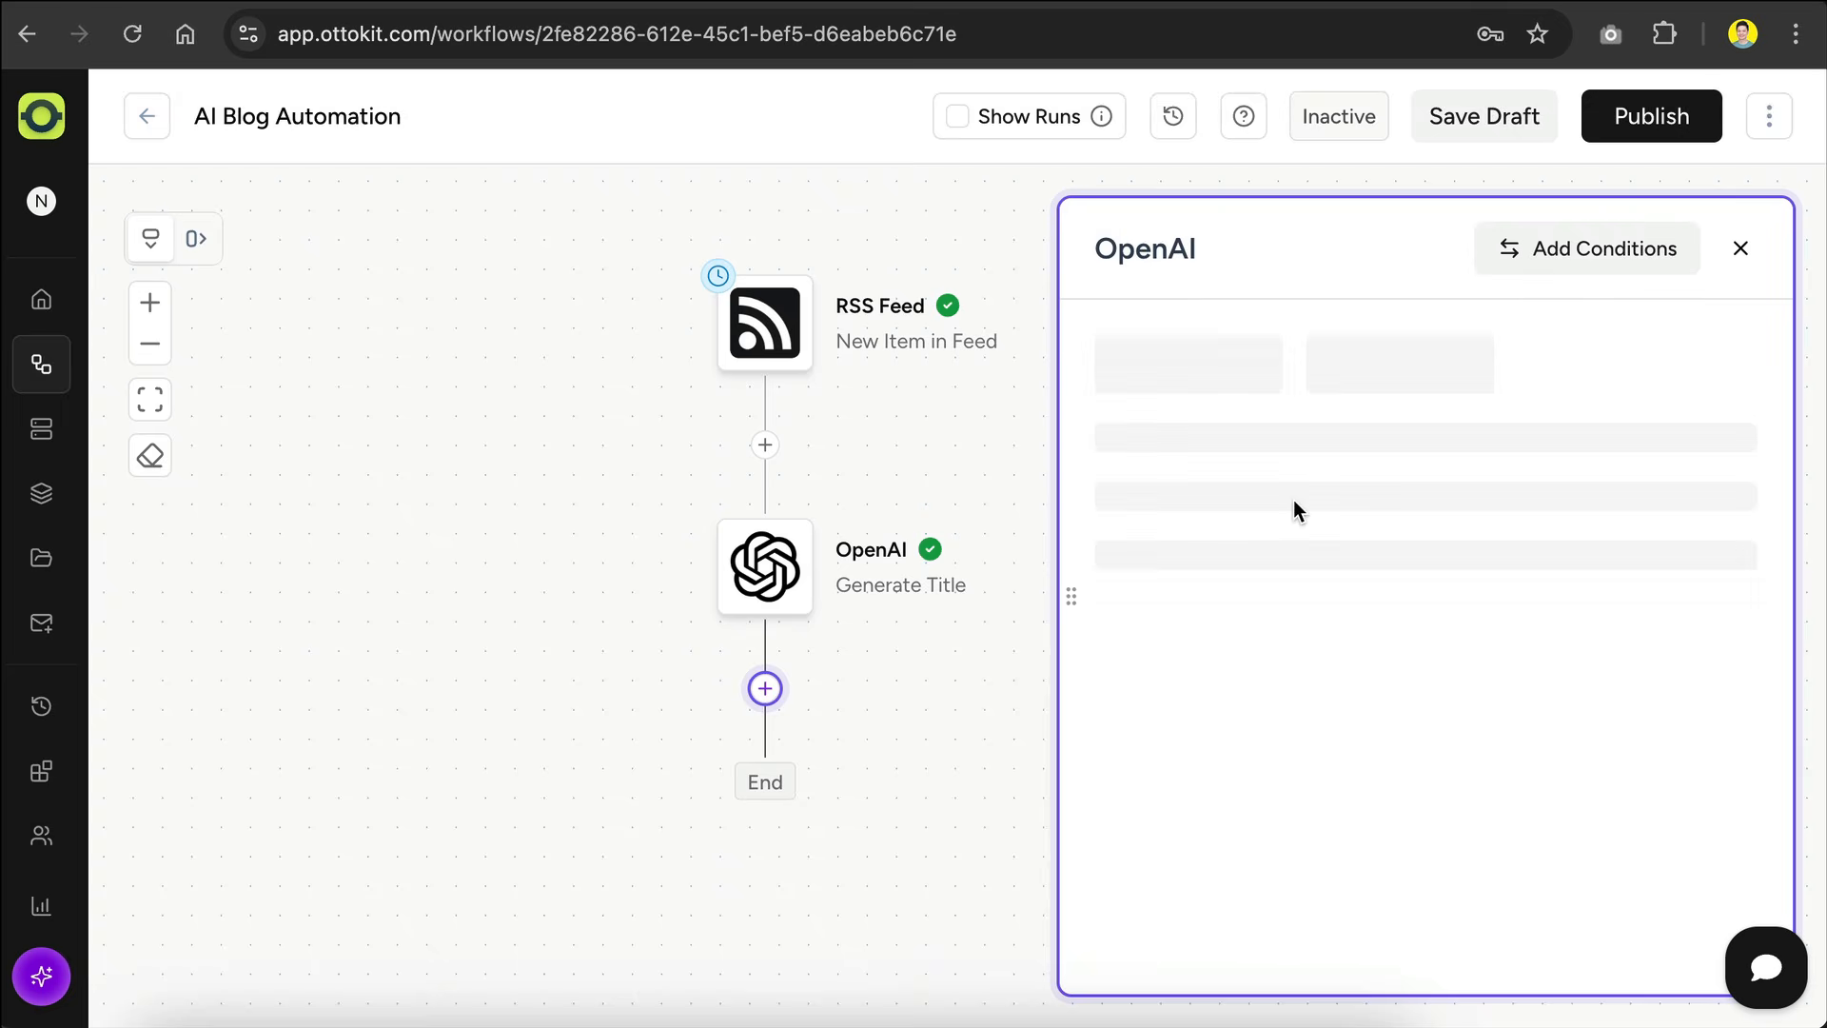
left_click(1311, 614)
left_click(1293, 684)
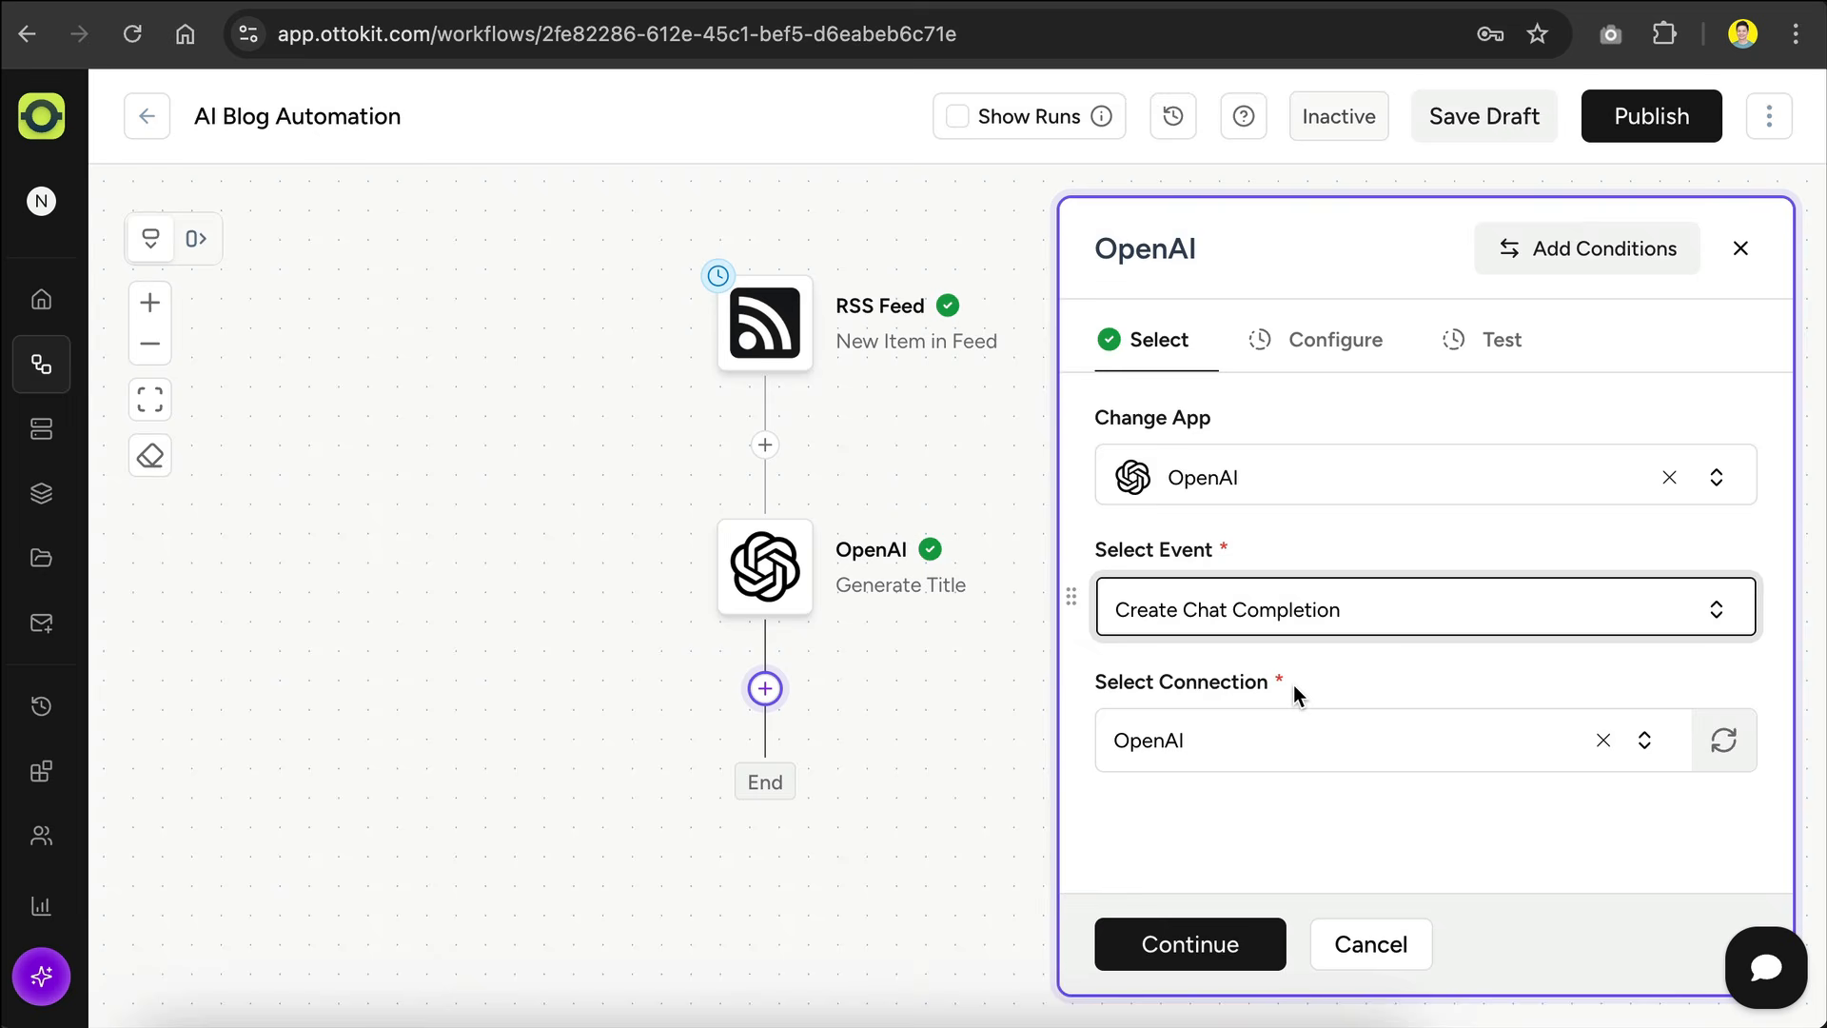
left_click(1205, 942)
Step: Set the second OpenAI action's model to gpt-5 and its AI role to "You are an expert blogger"
left_click(1460, 487)
type("gpt-5")
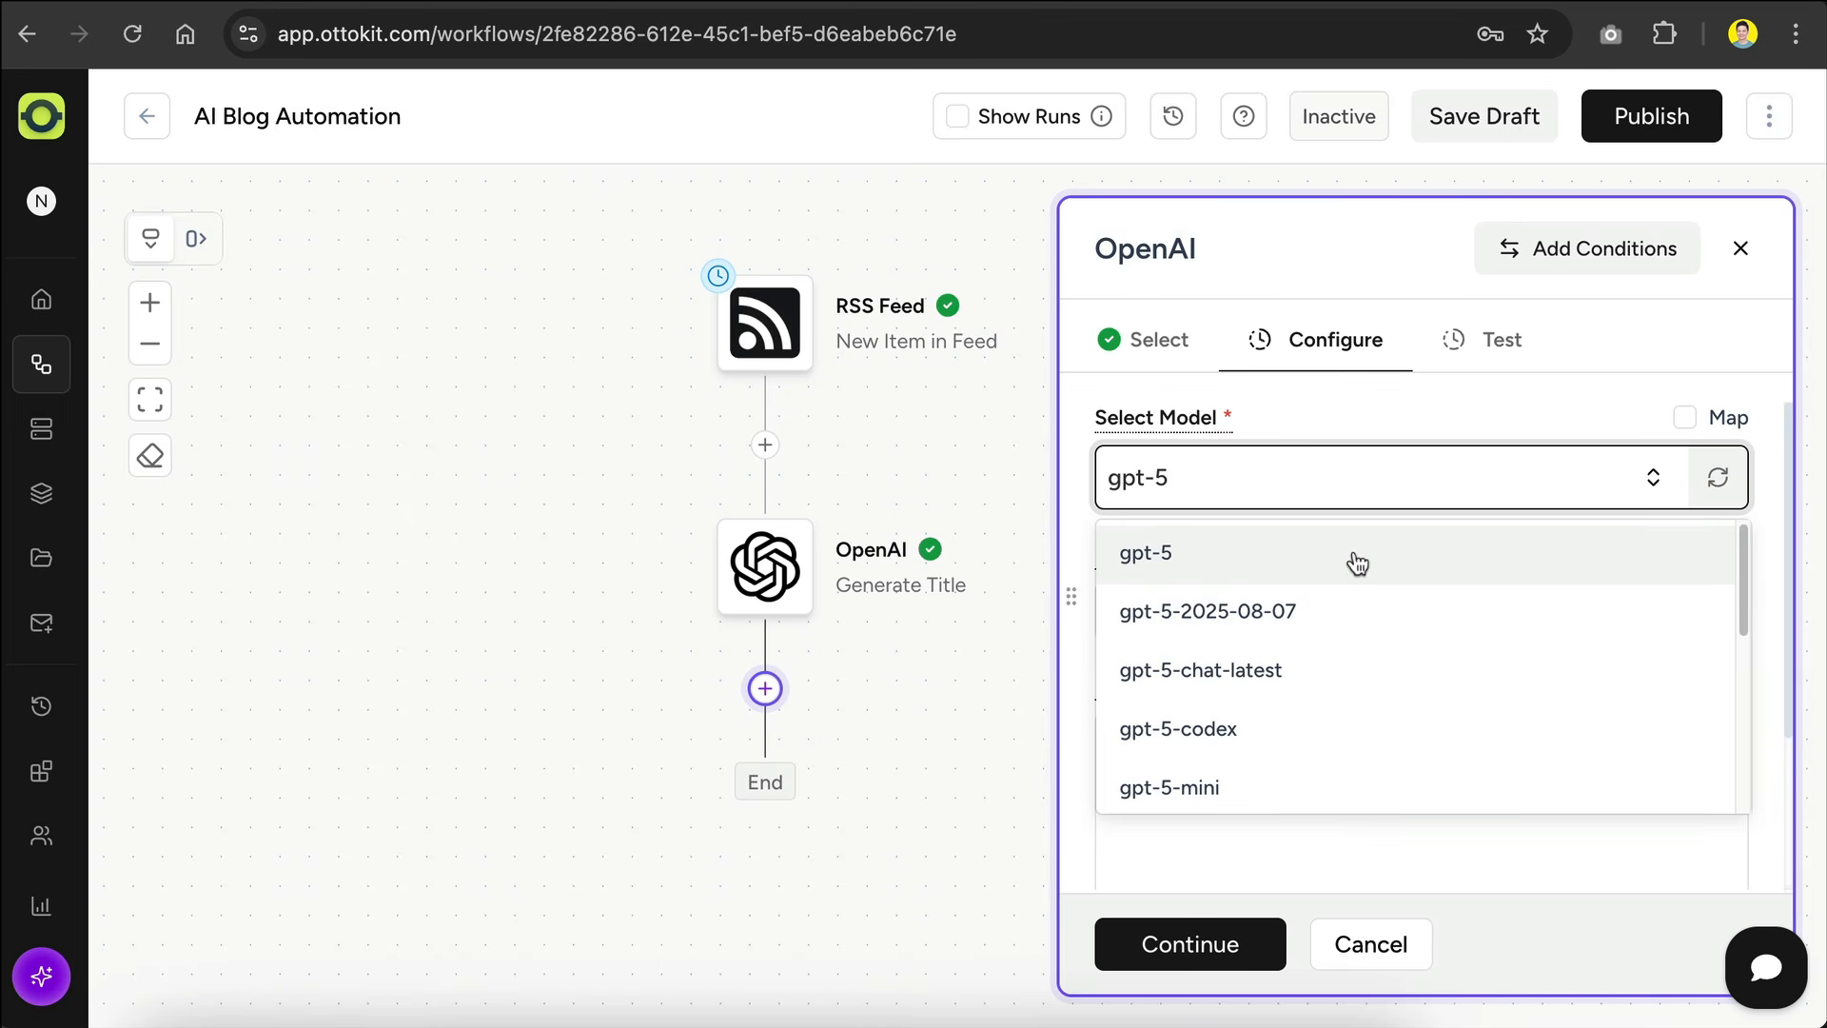
left_click(1359, 562)
left_click(1360, 612)
type("You are an expert blogger")
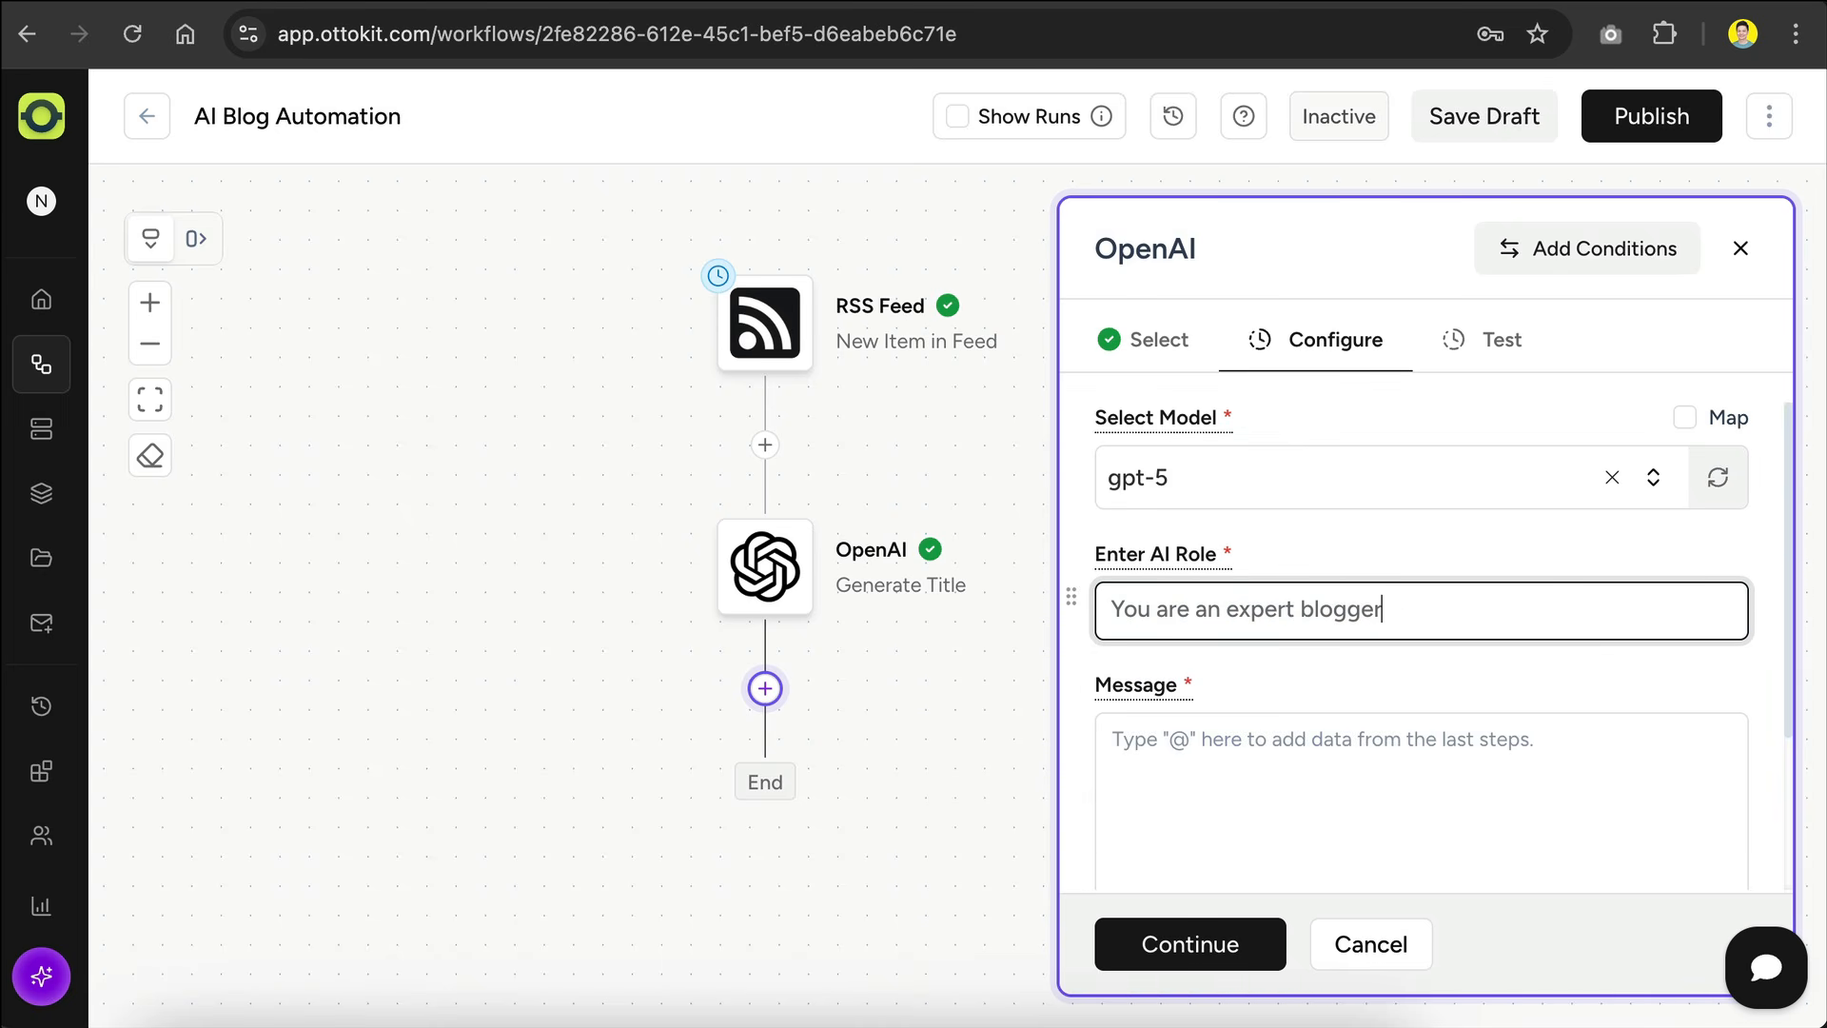
Step: Paste the prepared prompt for a blog post of approximately 1000 words into the message and remove its extra blank lines
left_click(1358, 752)
scroll(1354, 722, "down", 3)
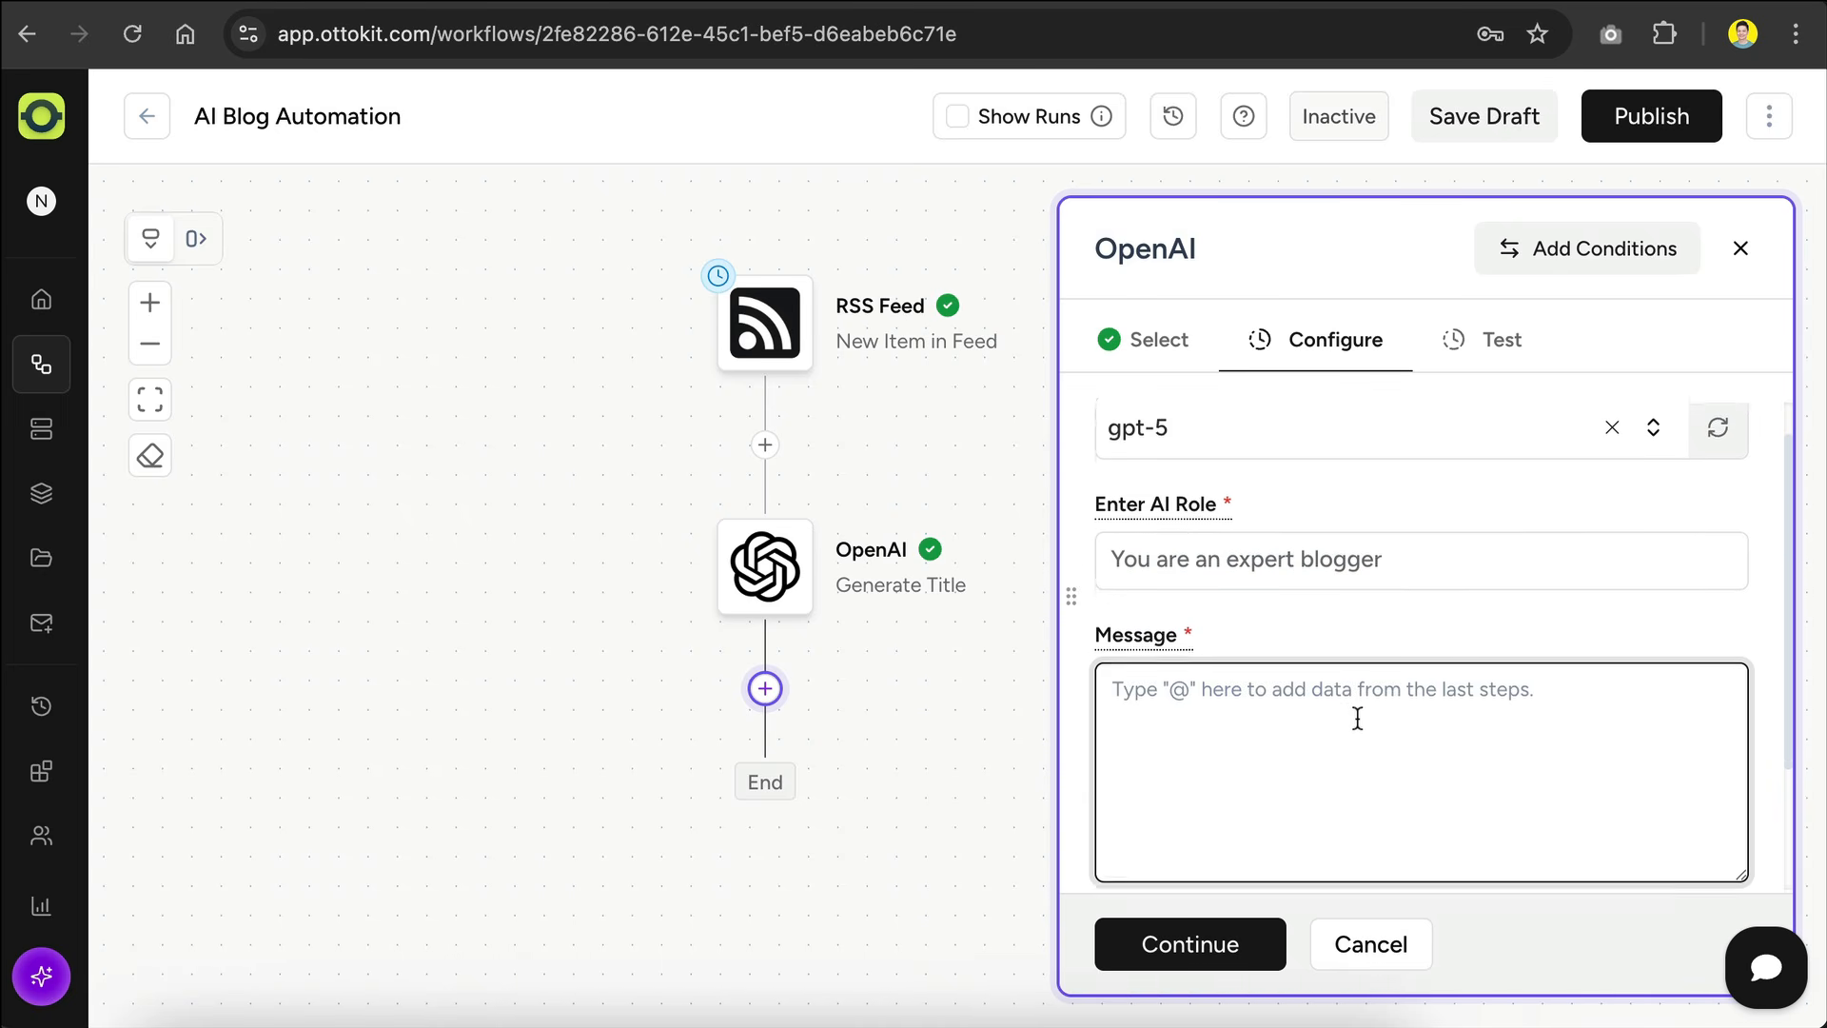
type("Write a blog post on the topic:   The title of this blog post will be:   Include an introduction, 3 main sections with subheadings, and a conclusion. Use a friendly and informative tone. Avoid using hashtags or hash symbols for headings. The article should be approximately 1000 words.")
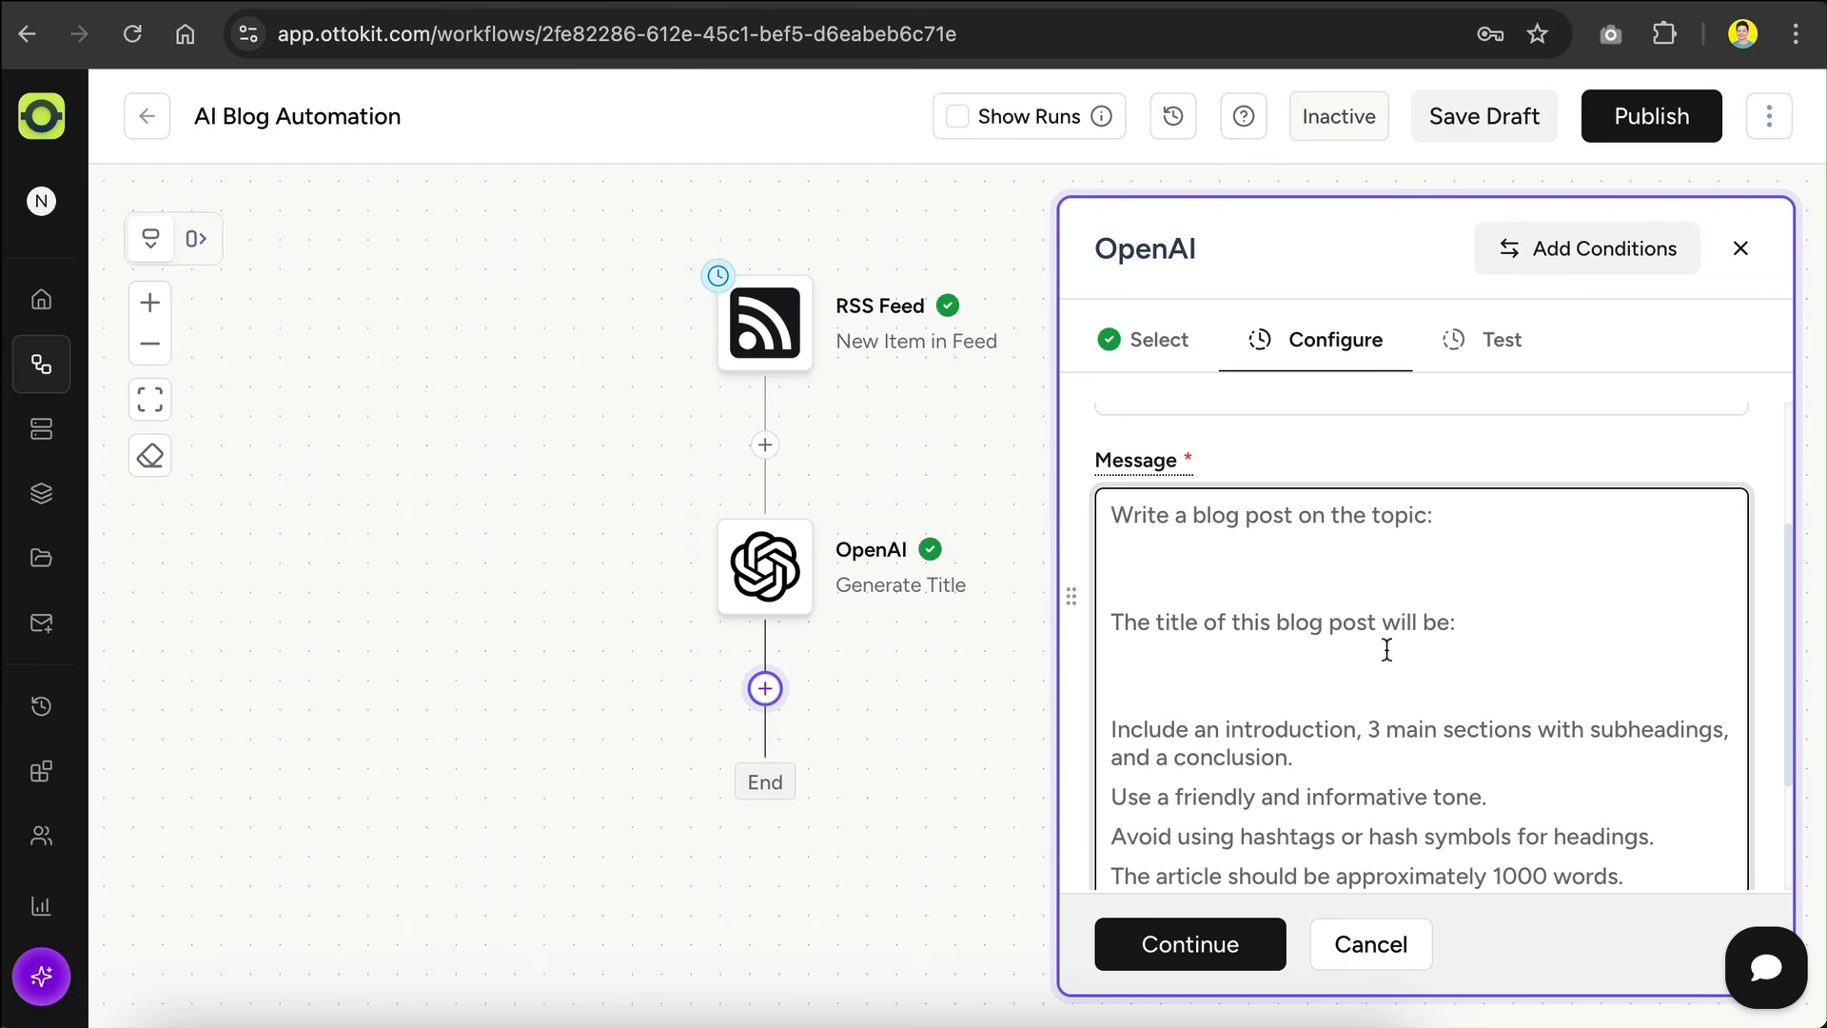
scroll(1386, 649, "down", 3)
scroll(1387, 649, "up", 2)
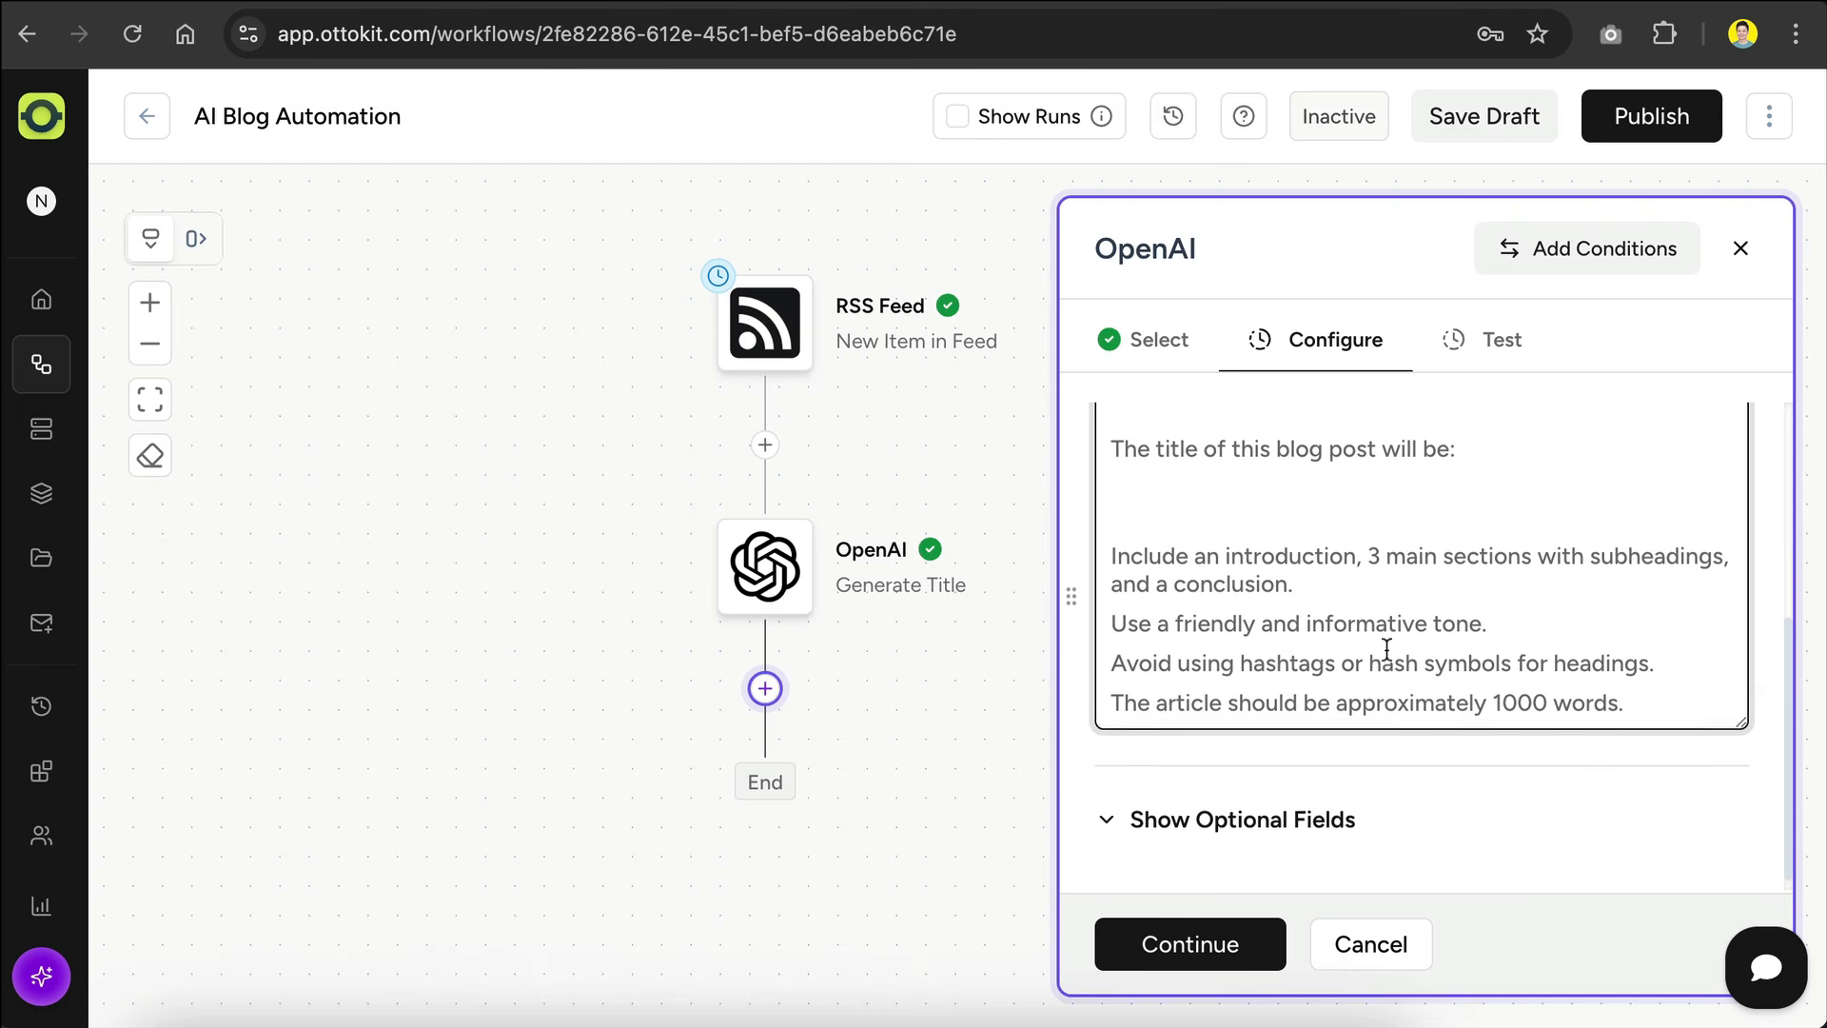
left_click(1408, 496)
key("BackSpace")
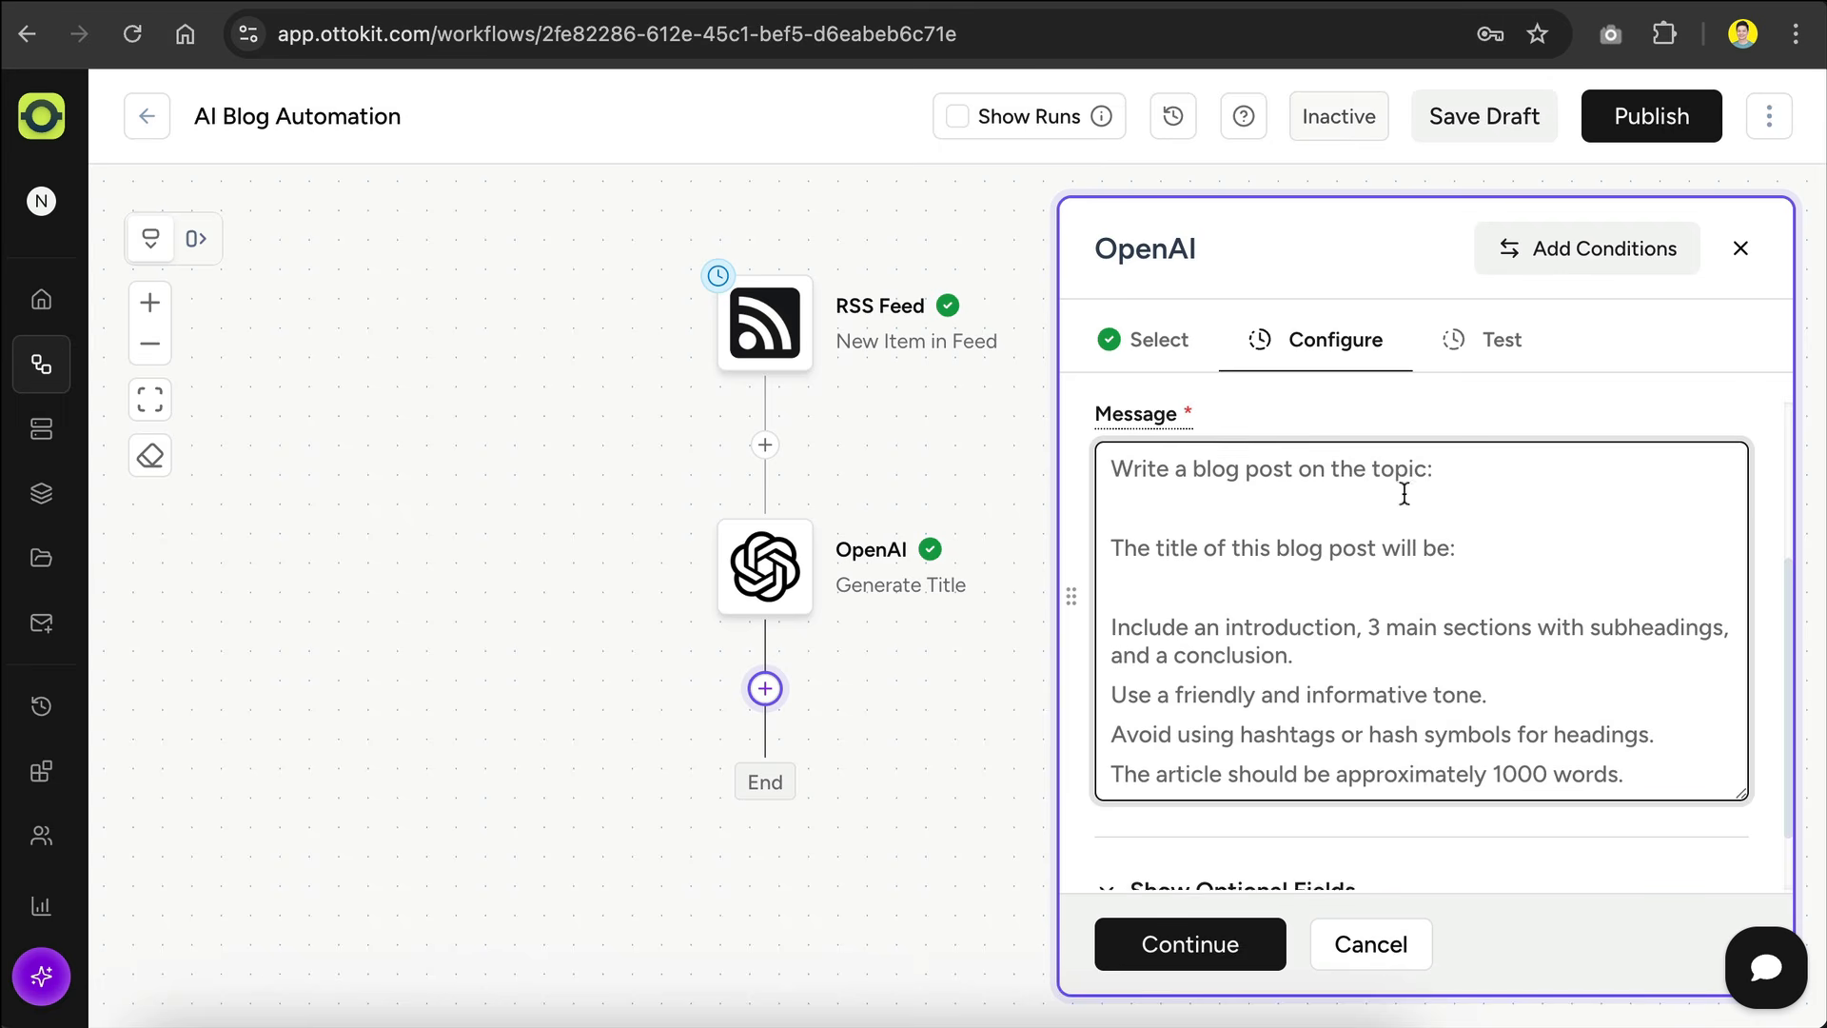
Step: Insert the RSS feed's Link field after "Write a blog post on the topic:" in the message
scroll(1428, 509, "up", 2)
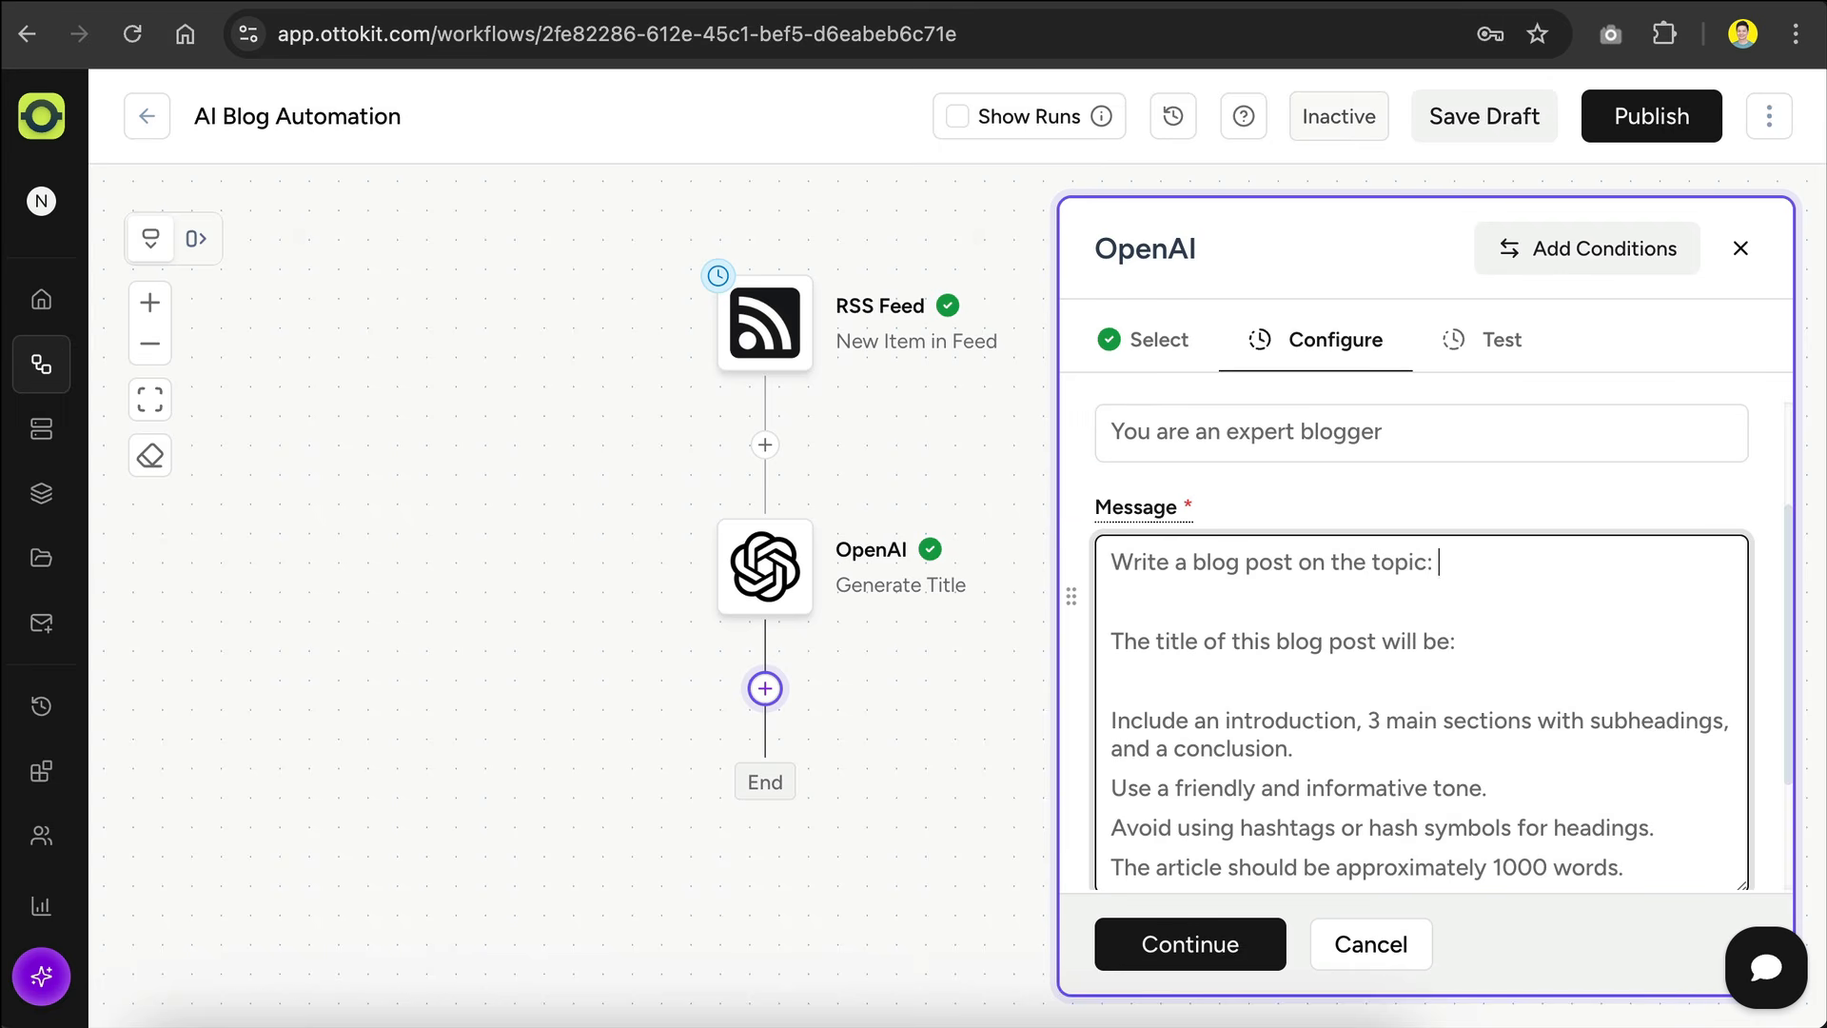
type("@")
left_click(877, 437)
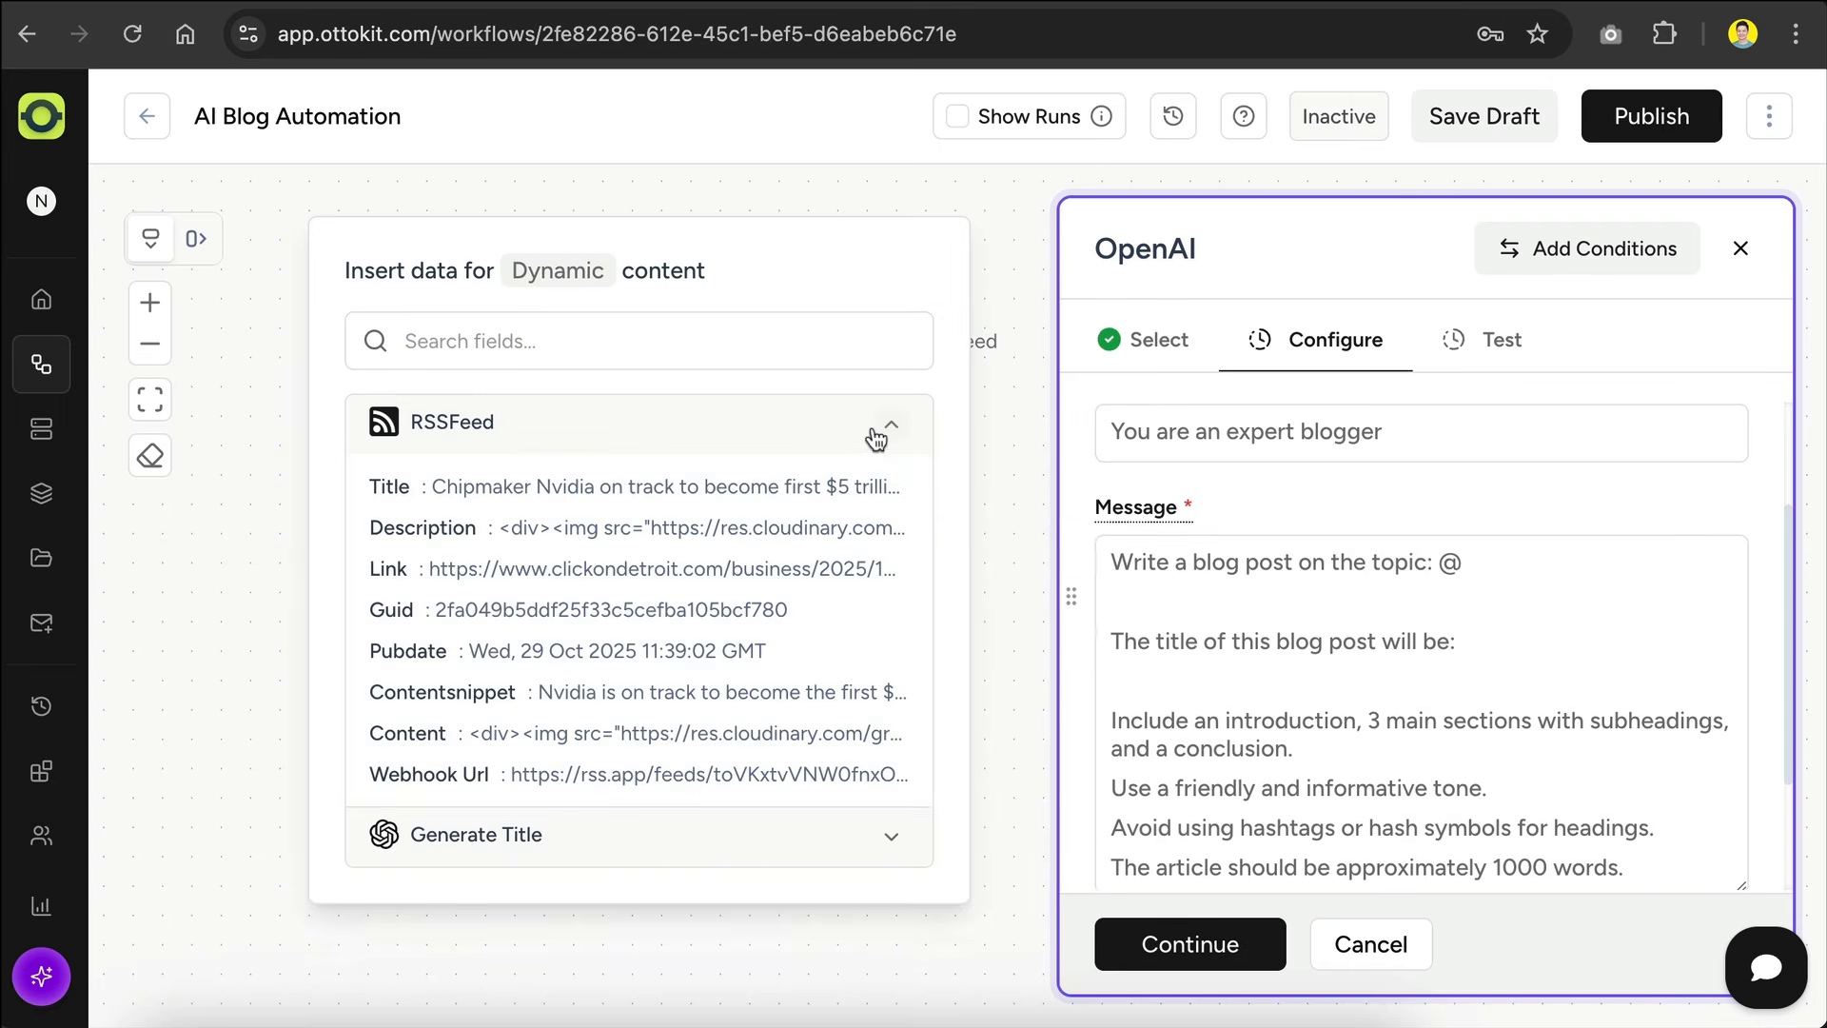
left_click(585, 581)
Step: Insert Generate Title's Choices 0 Message Content after "The title of this blog post will be:"
left_click(1514, 647)
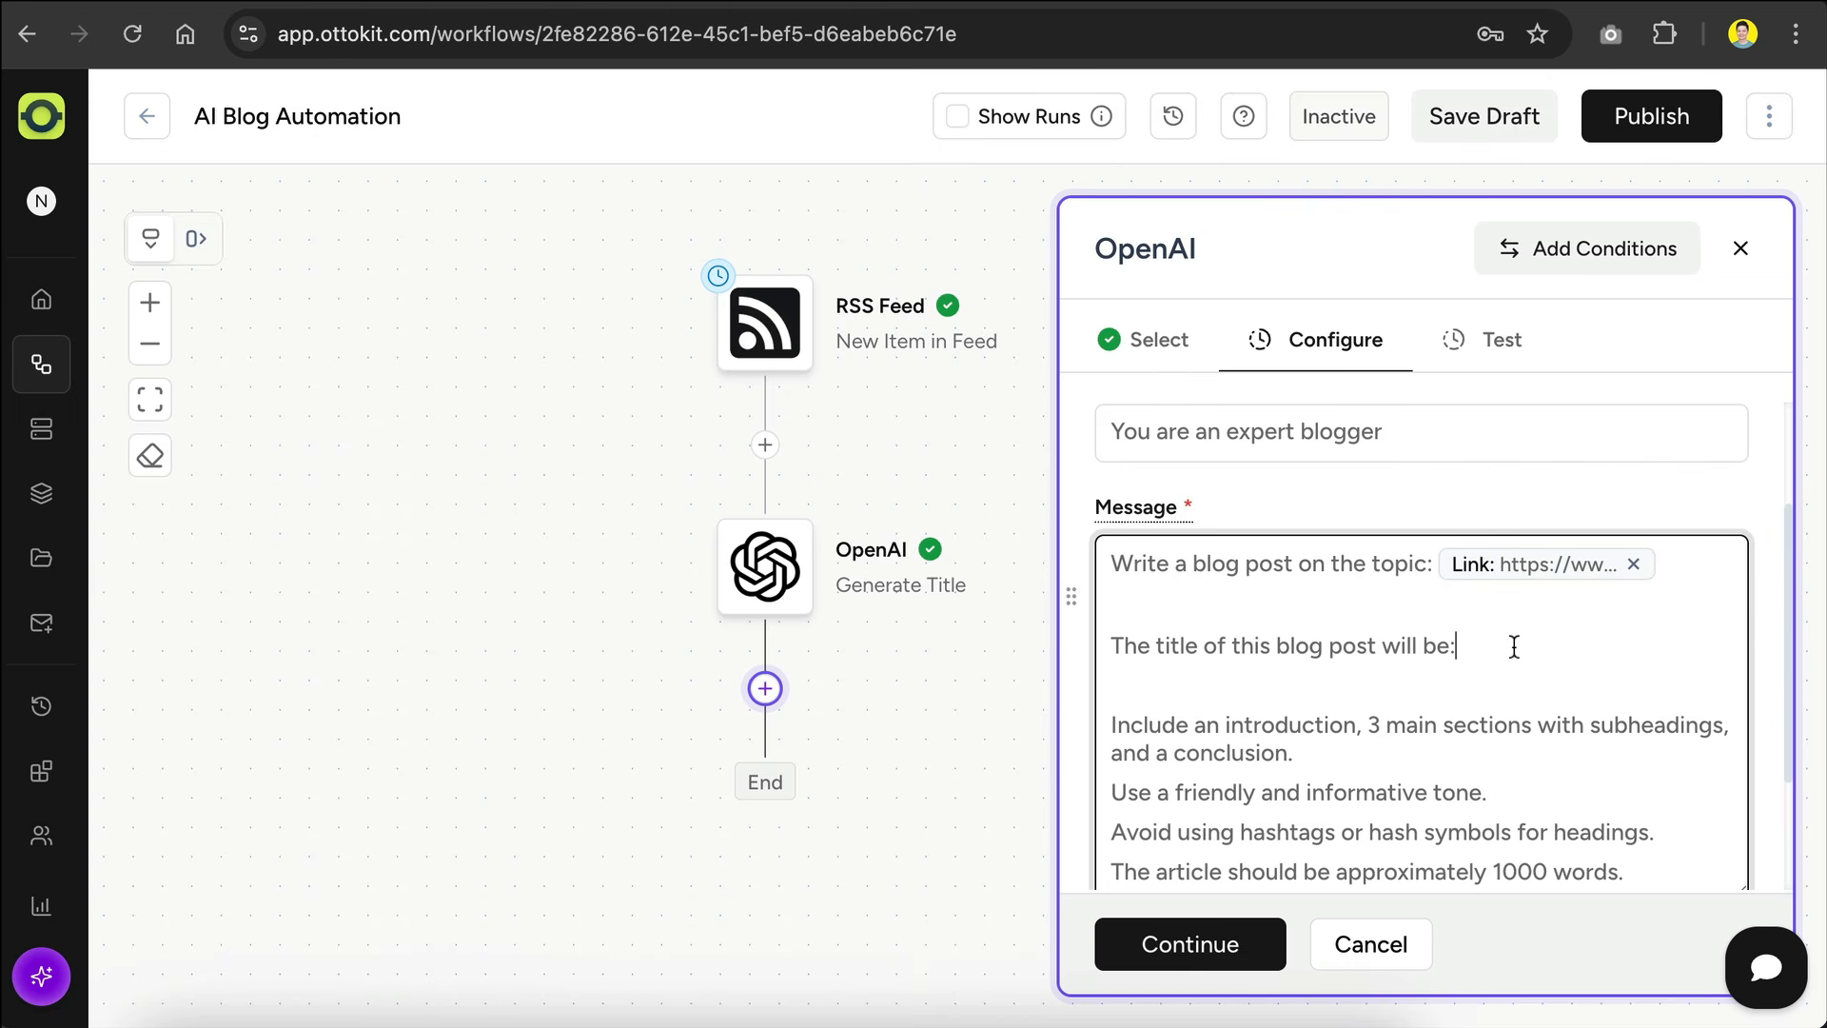
type("@")
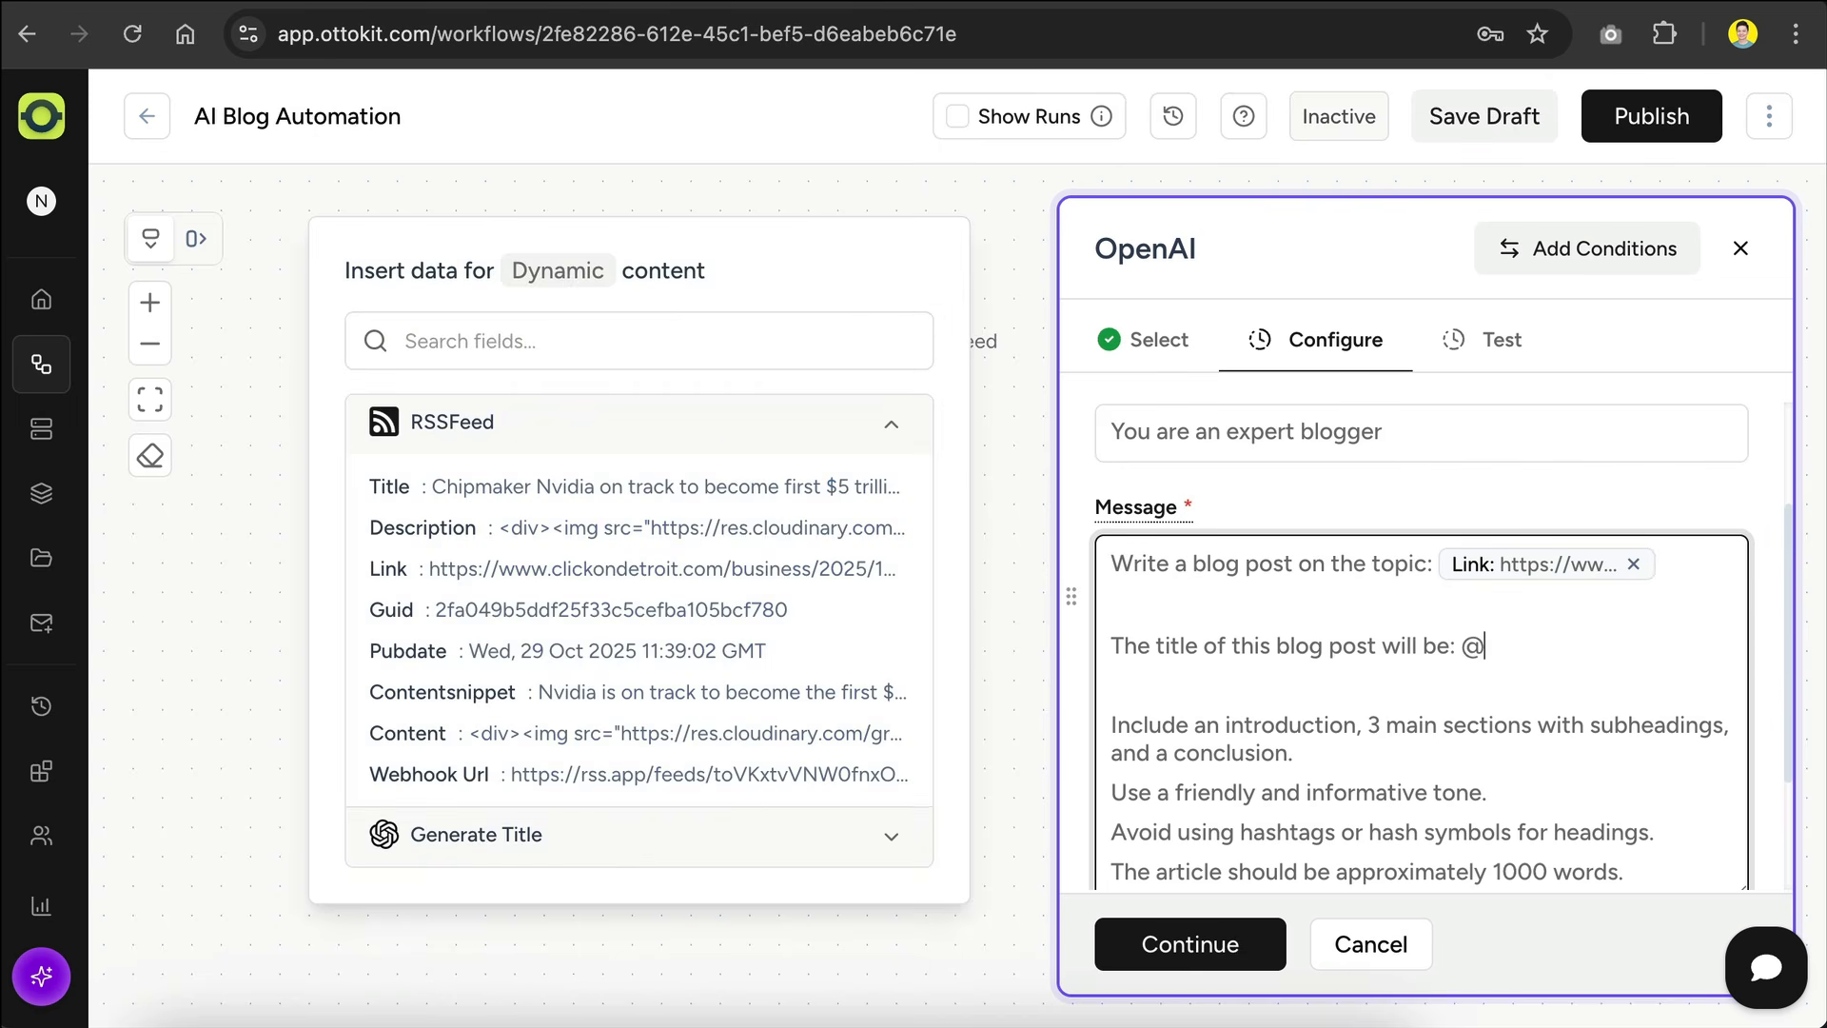
left_click(755, 835)
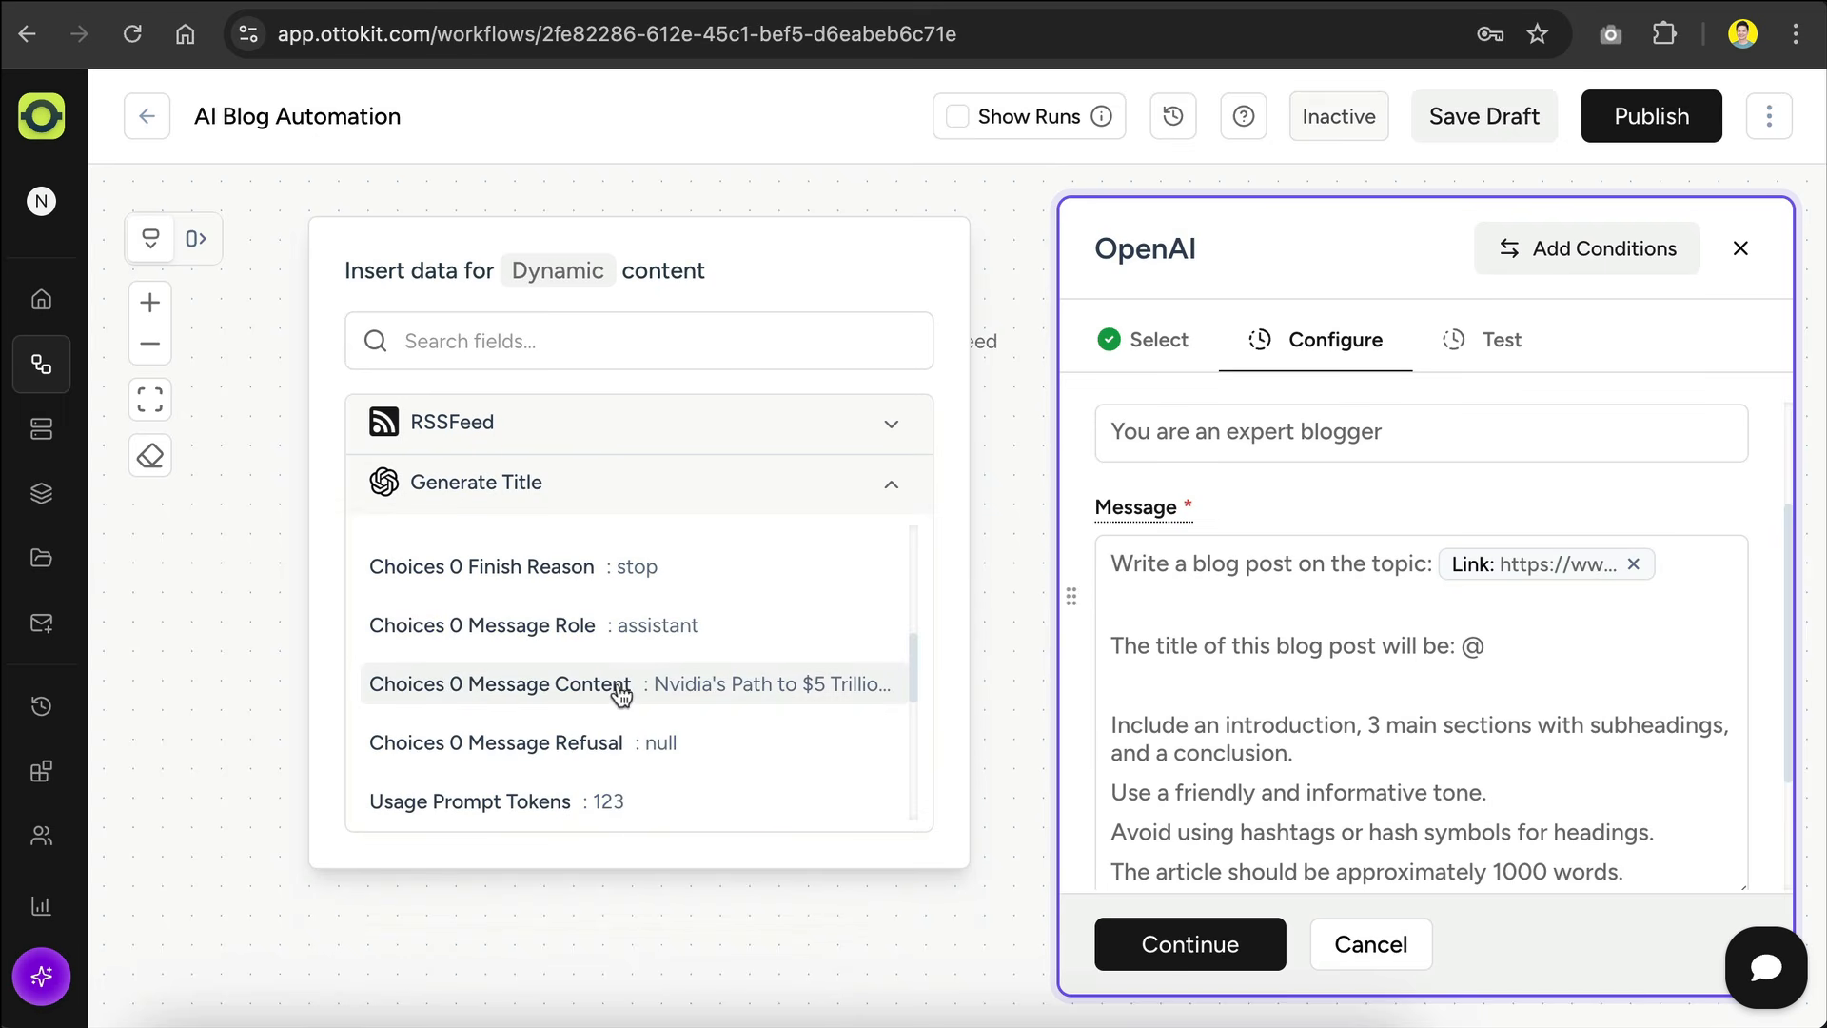
left_click(776, 701)
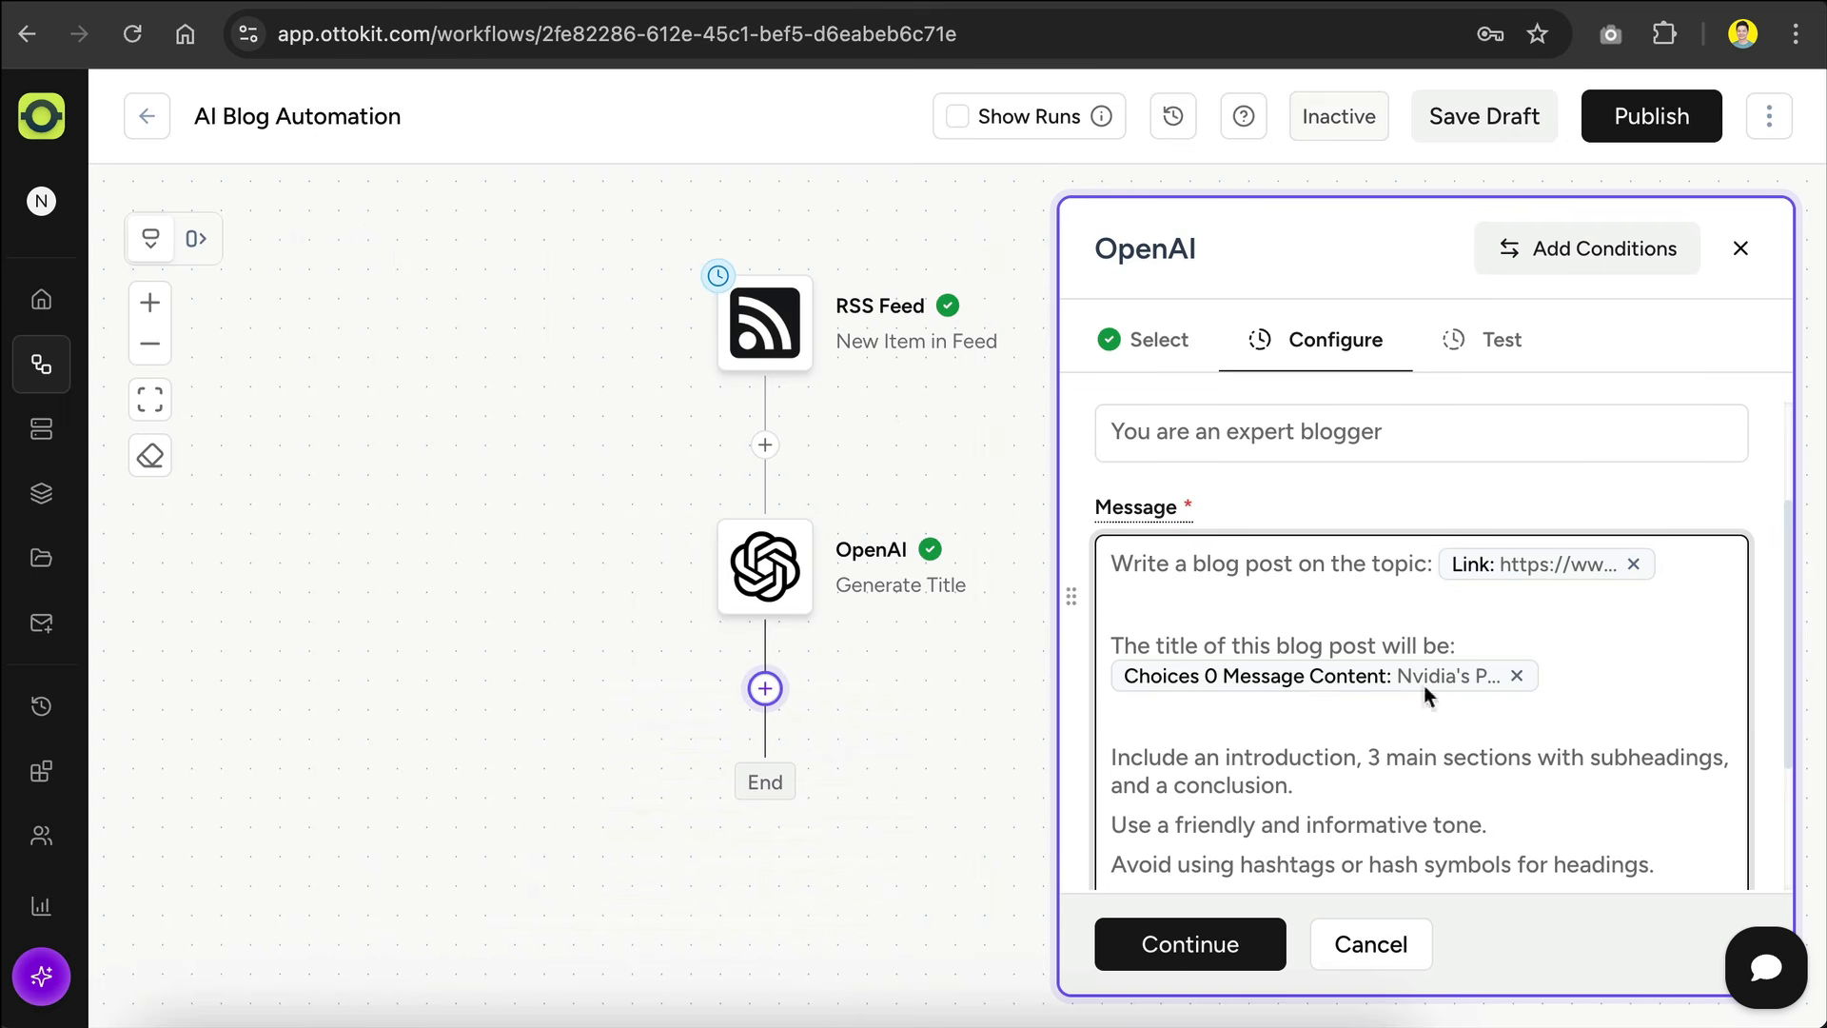
Step: Finish configuring the blog-post-writing OpenAI action and run its test
scroll(1367, 734, "down", 3)
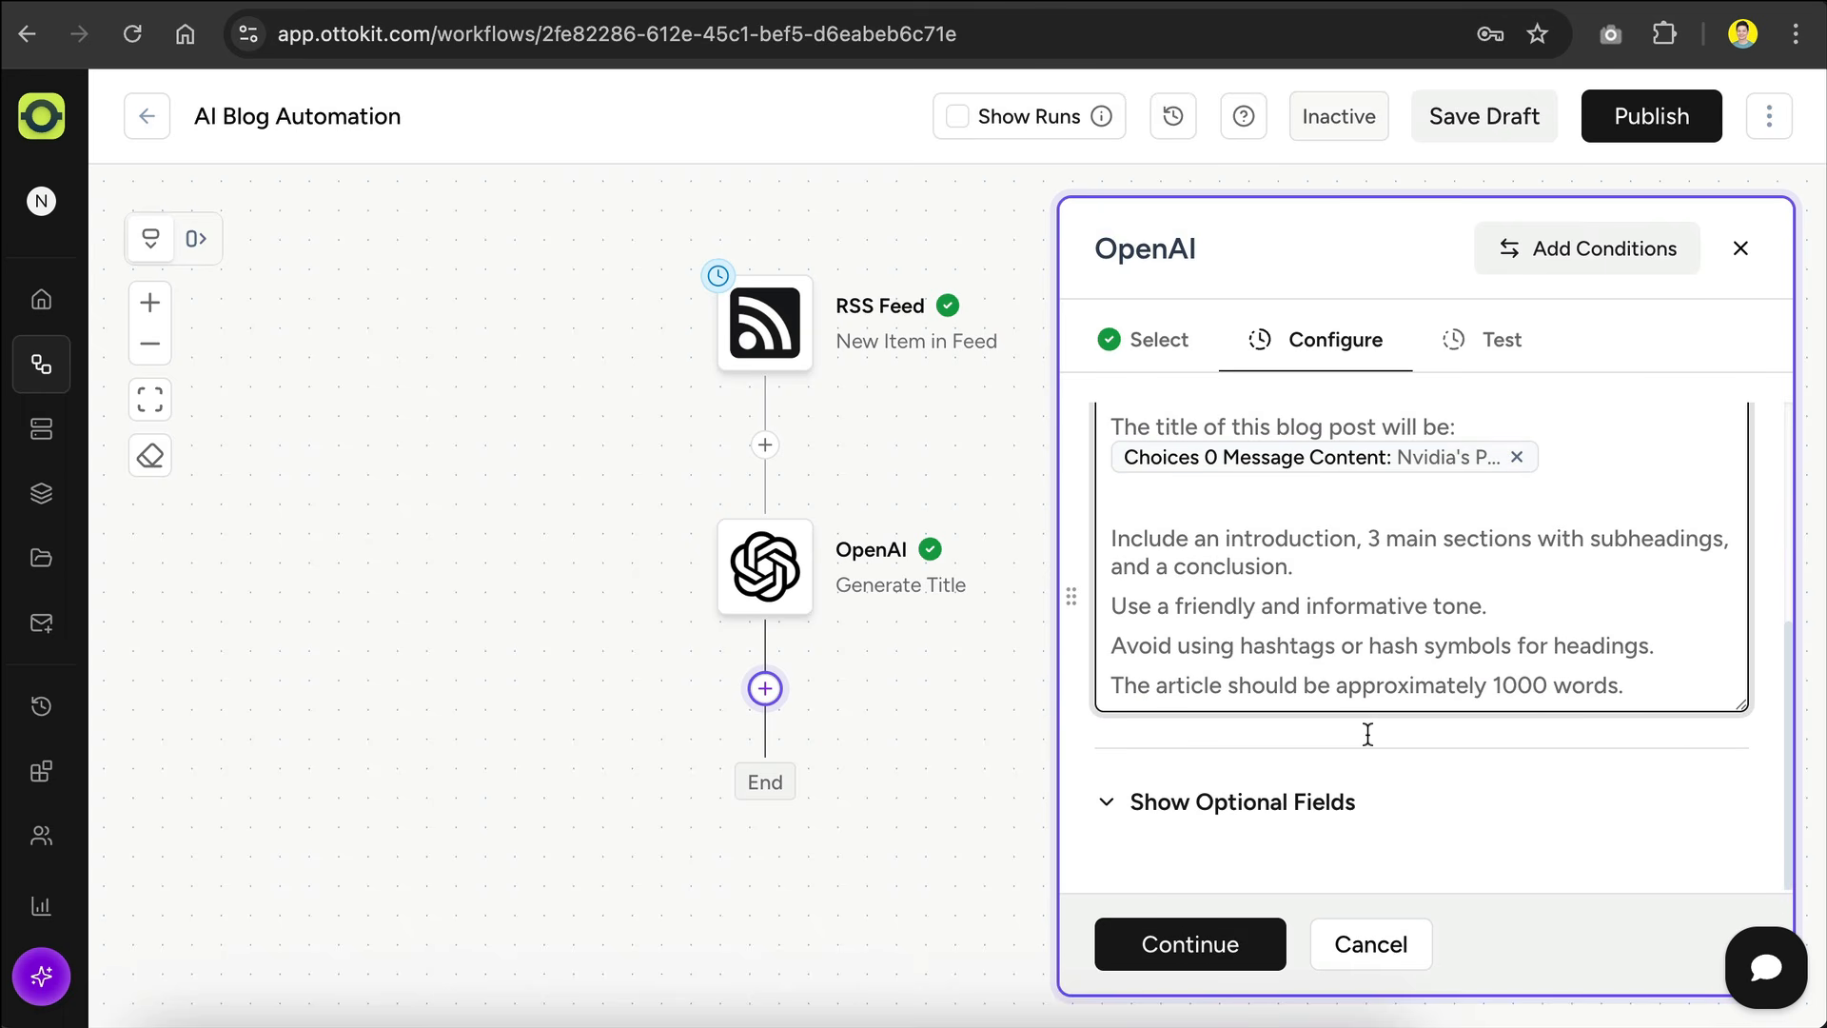
left_click(1185, 944)
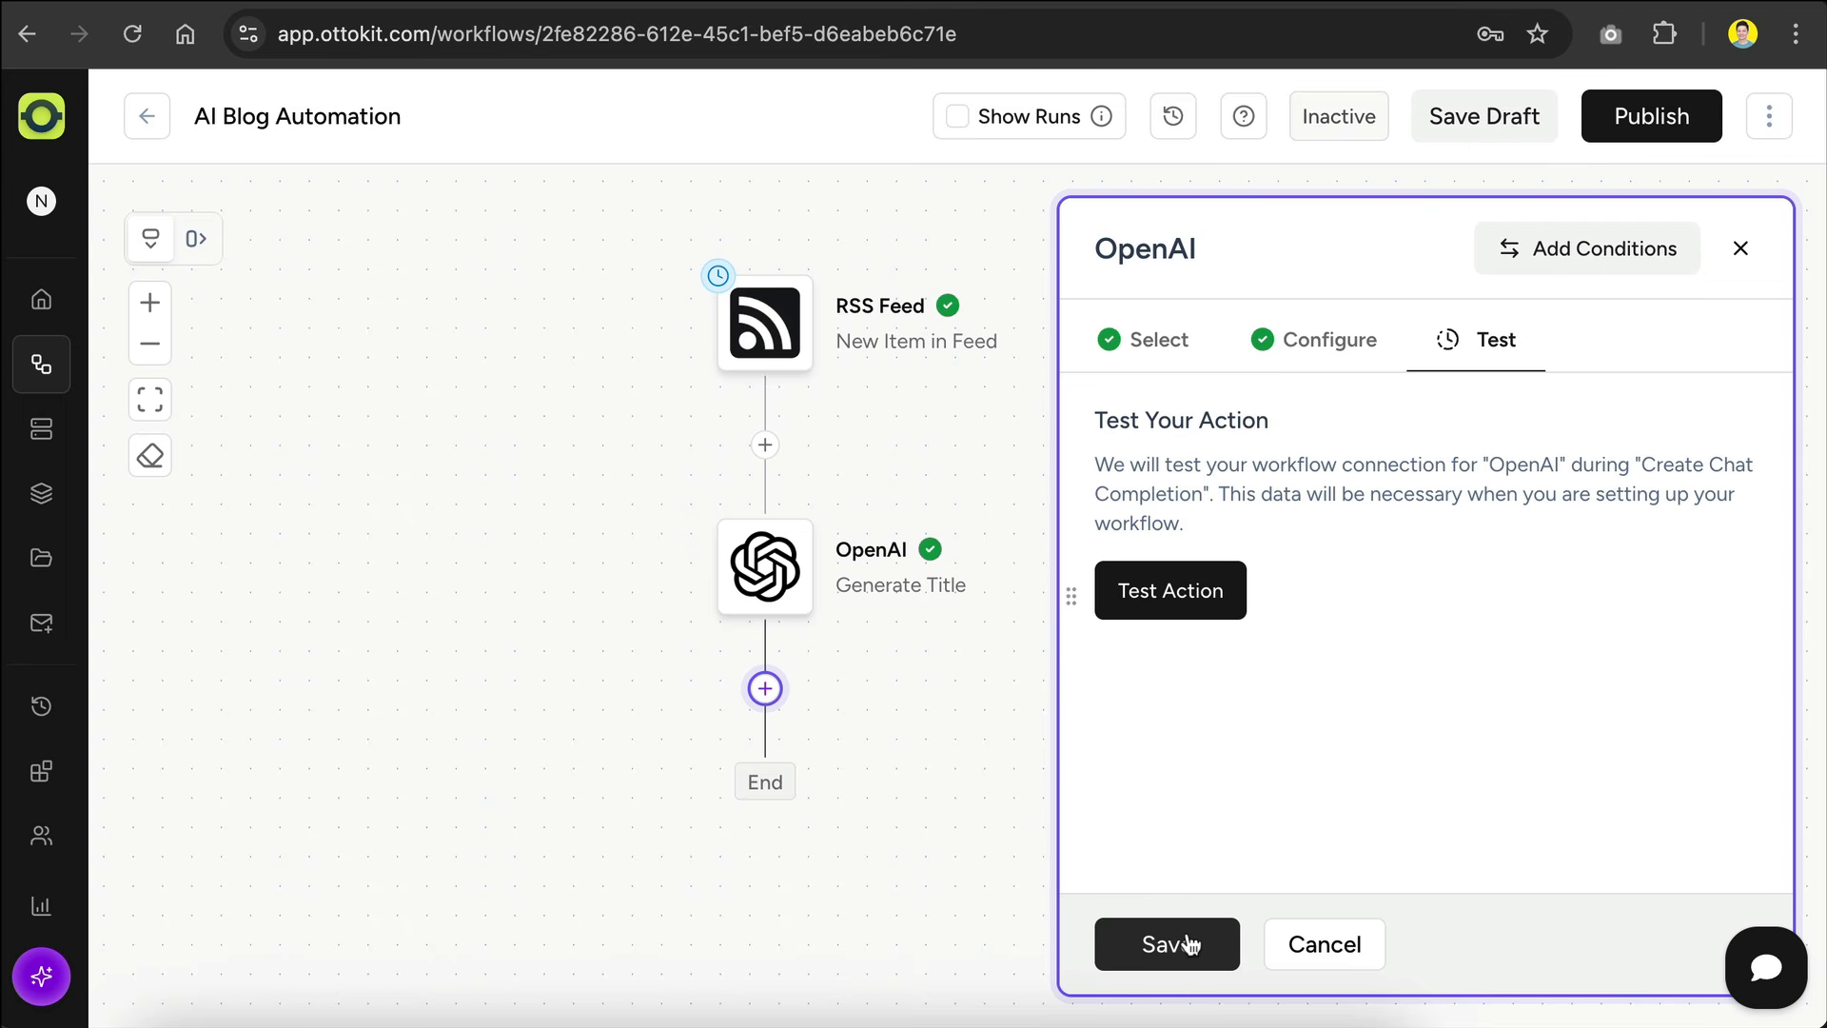
left_click(1168, 595)
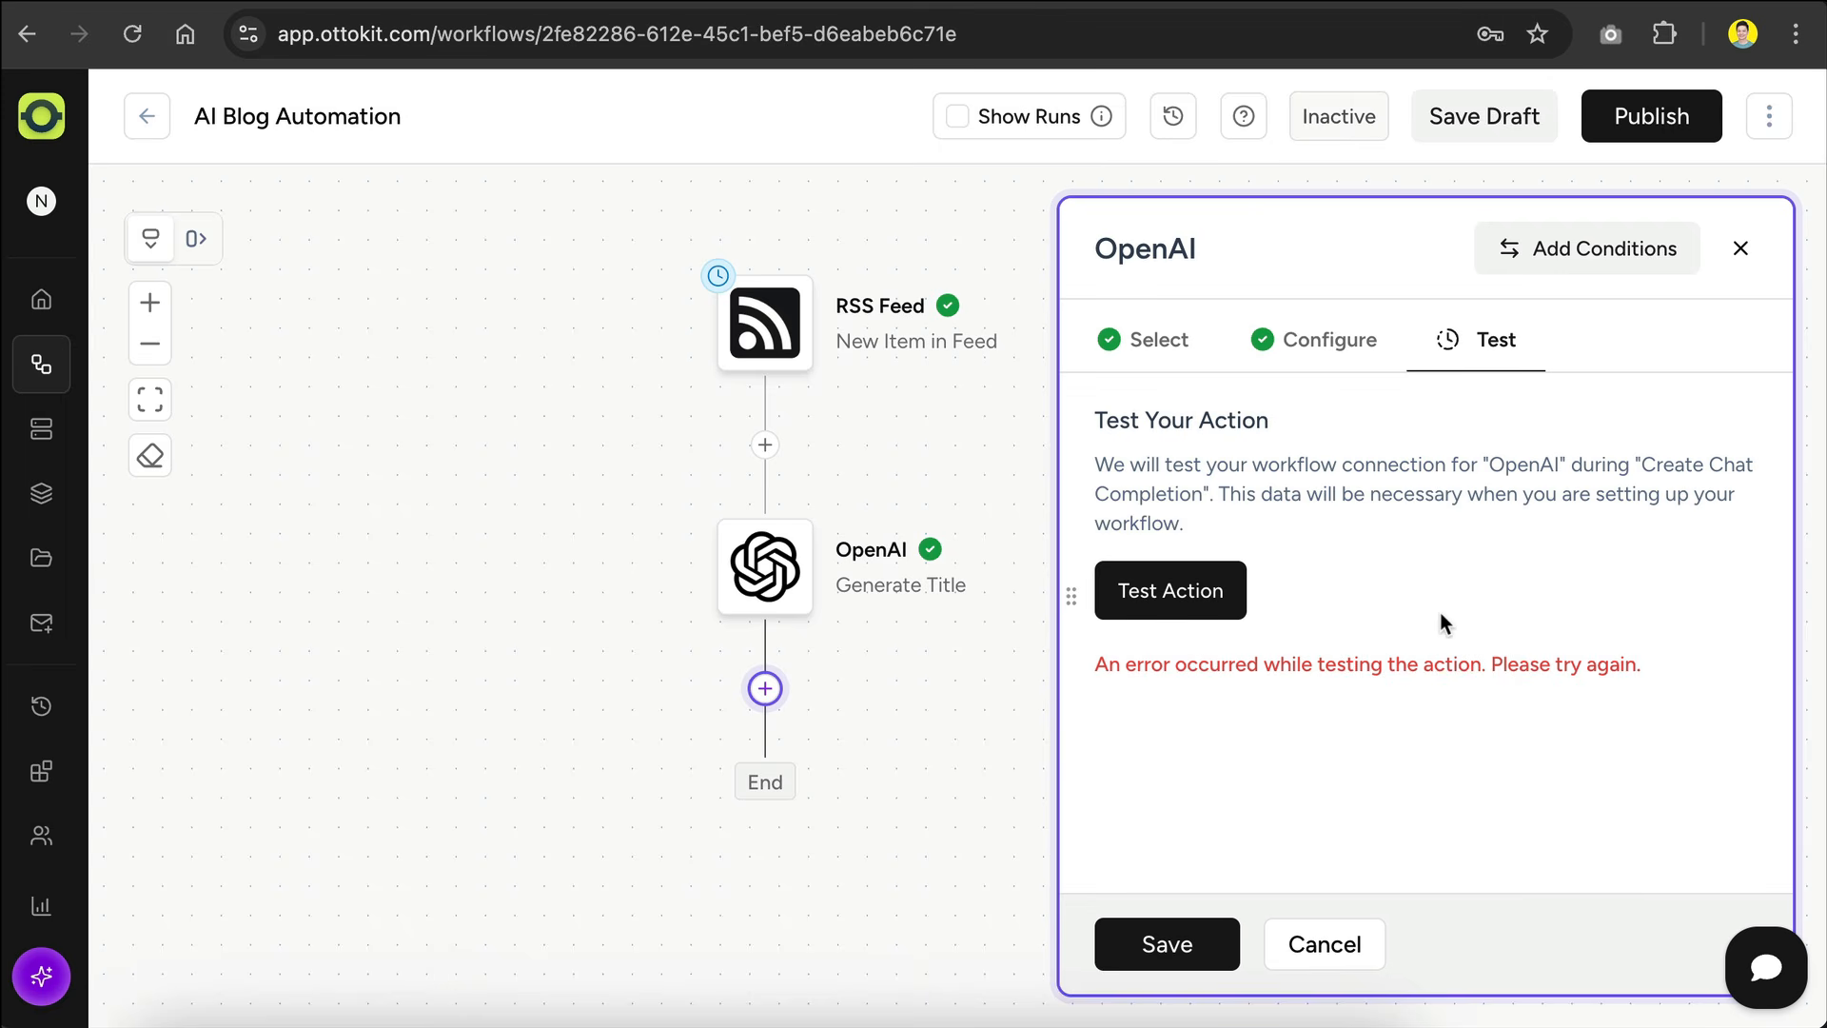
Step: Change the blog-post-writing OpenAI action's model to gpt-4o
left_click(1298, 350)
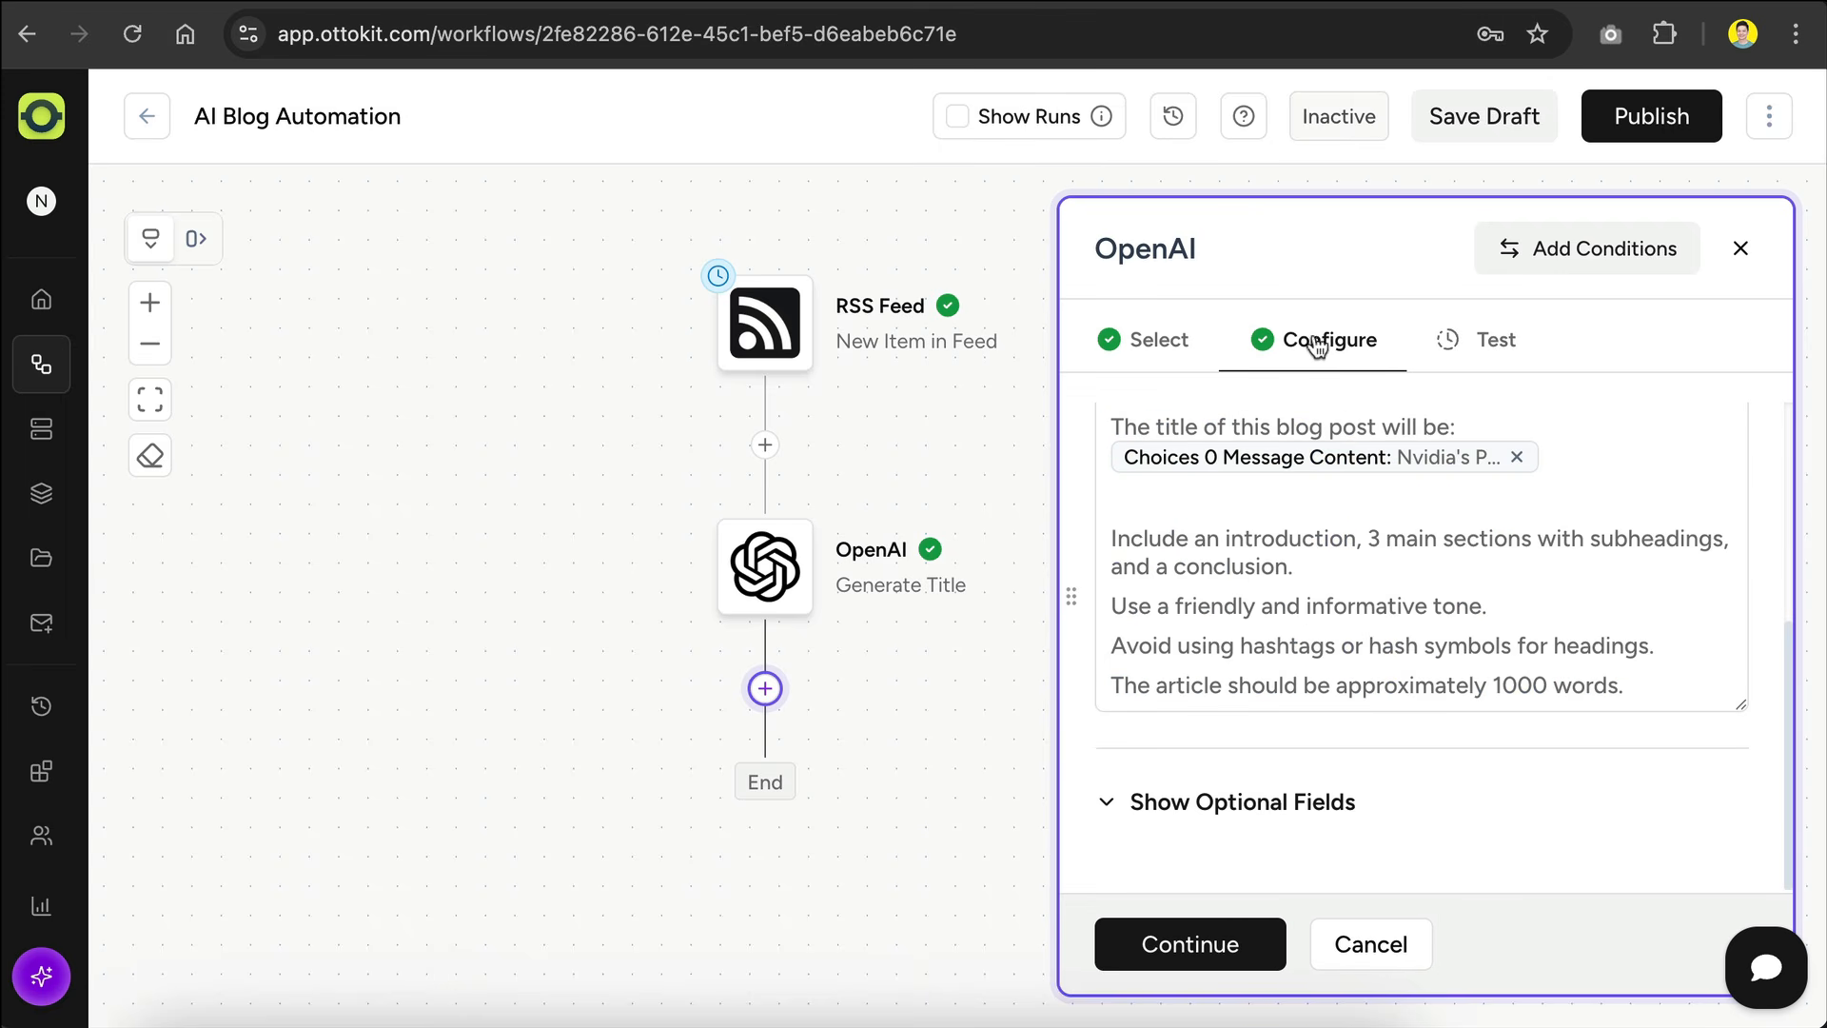
scroll(1360, 559, "up", 5)
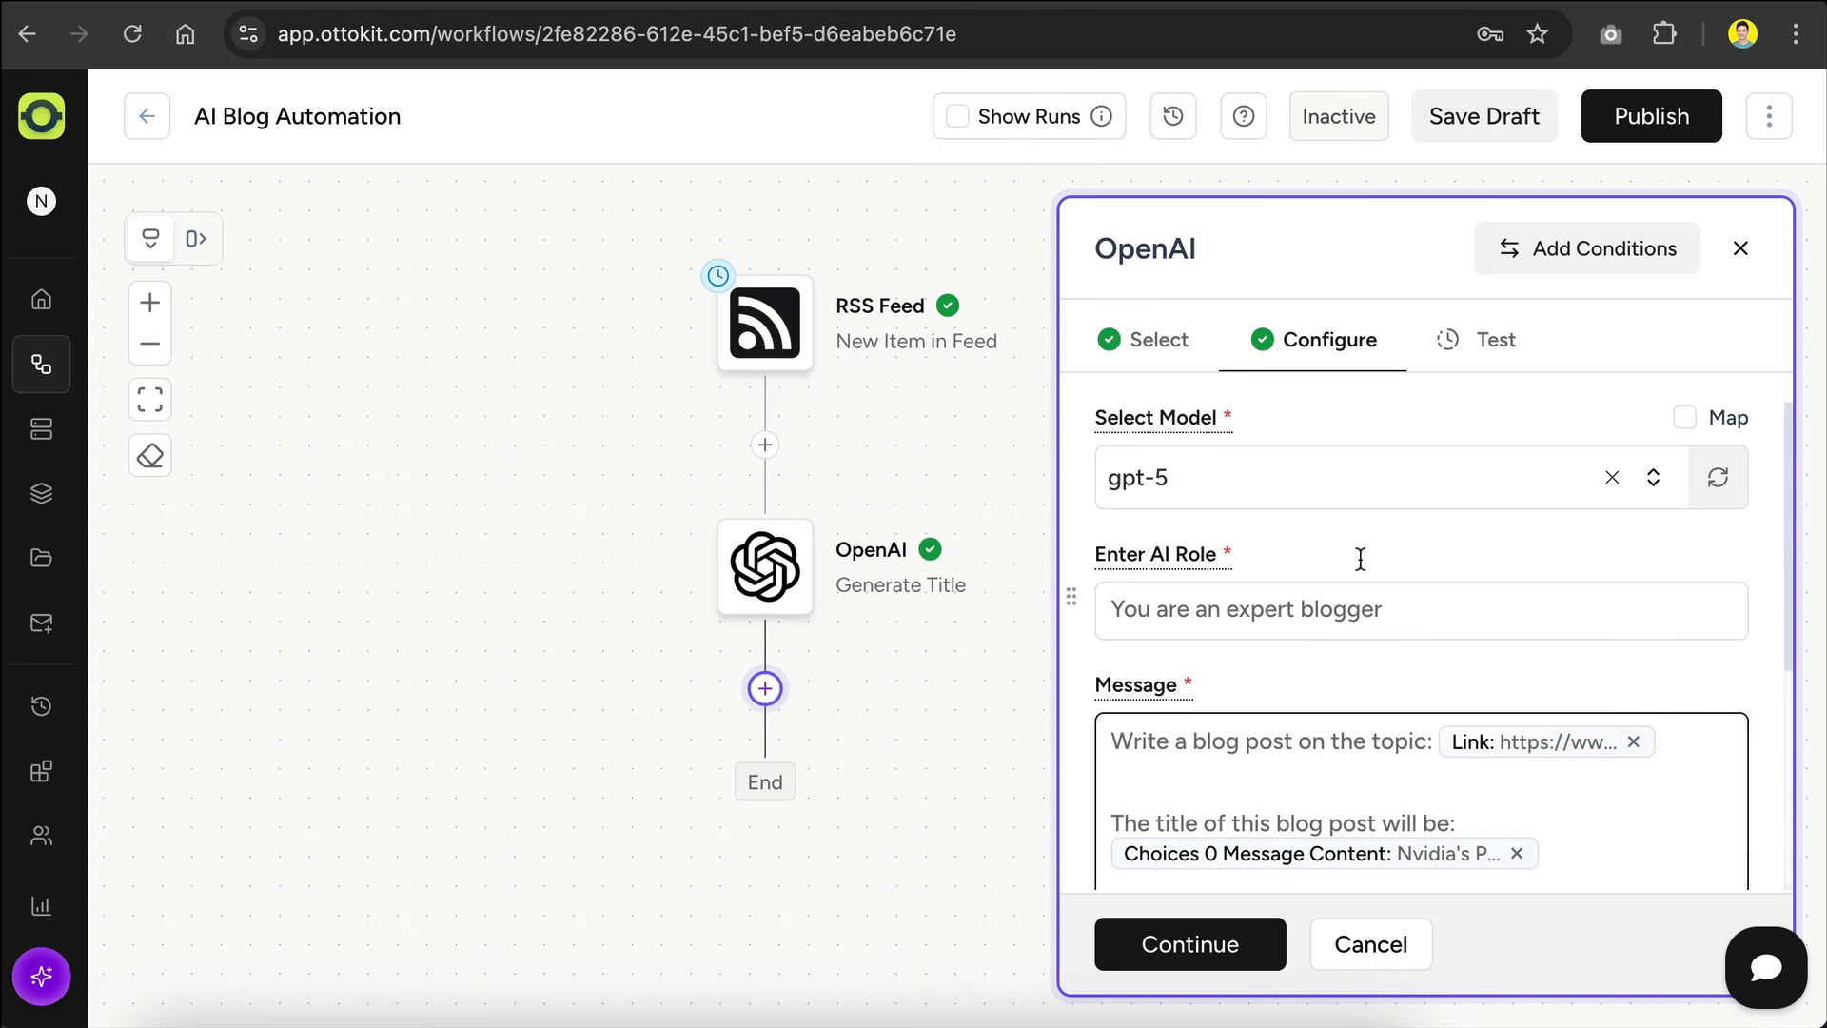
left_click(1311, 480)
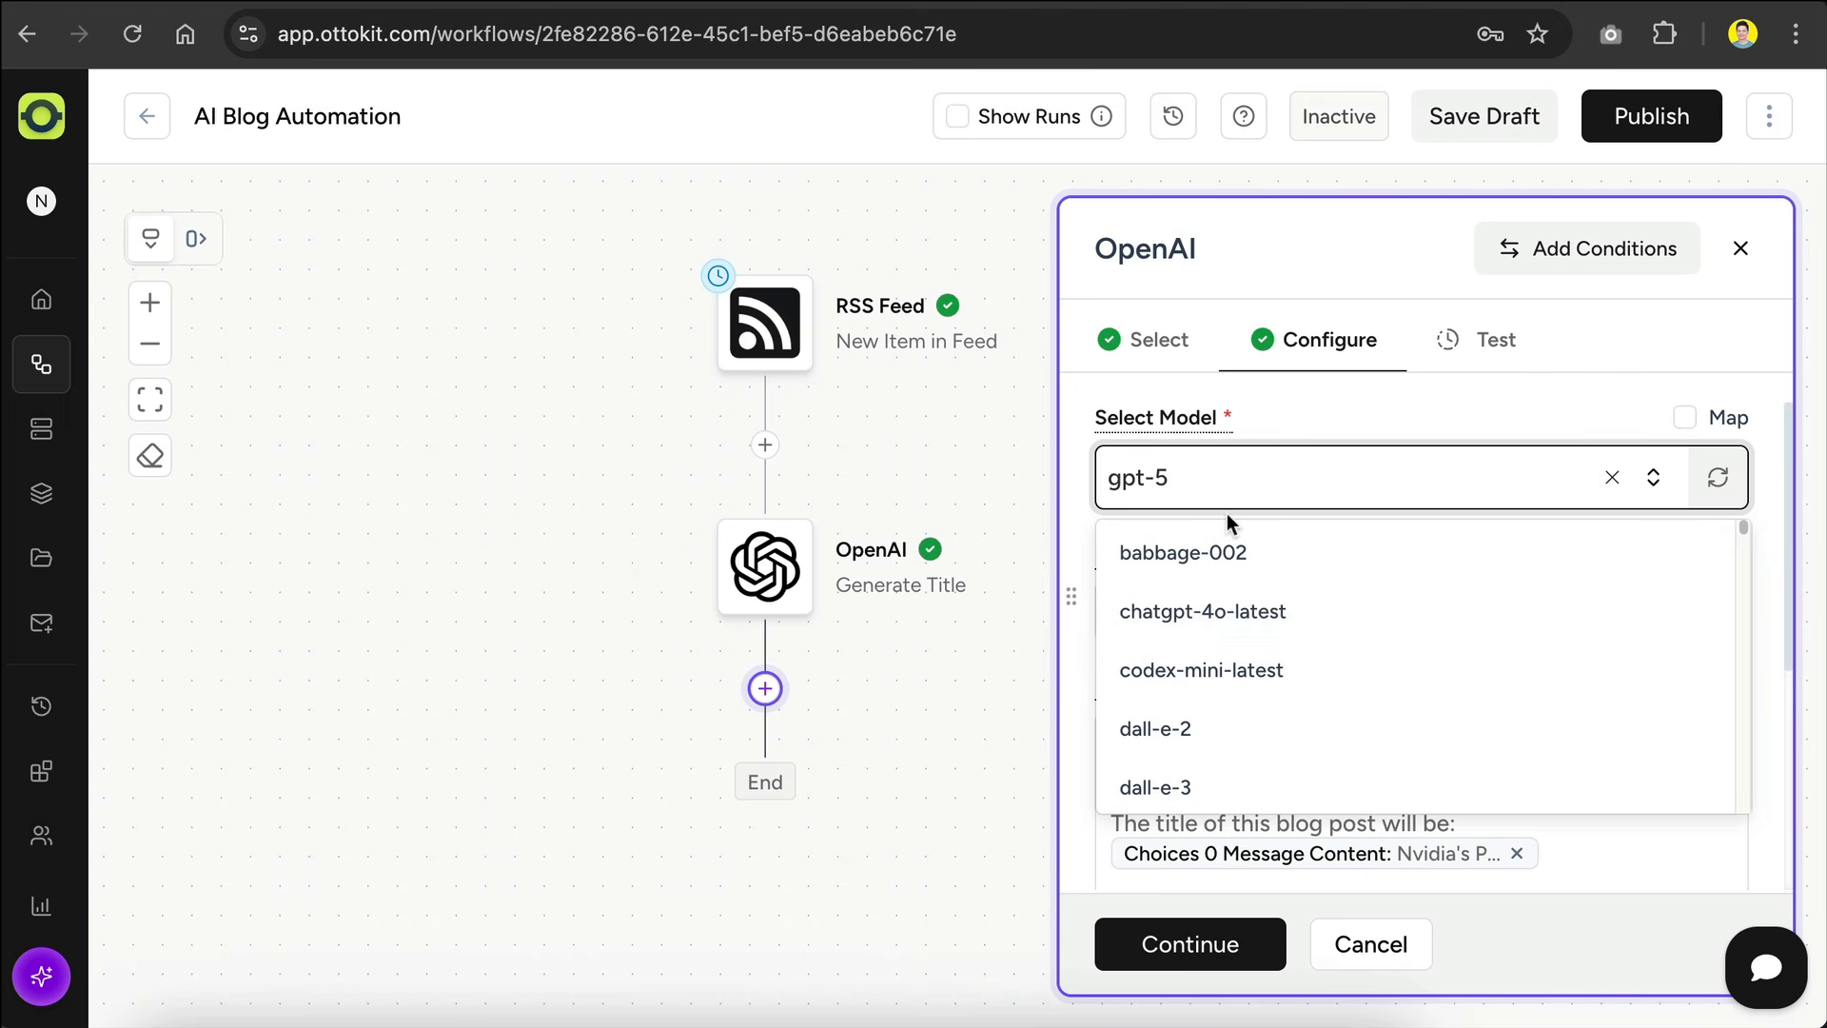
type("4o")
left_click(1247, 614)
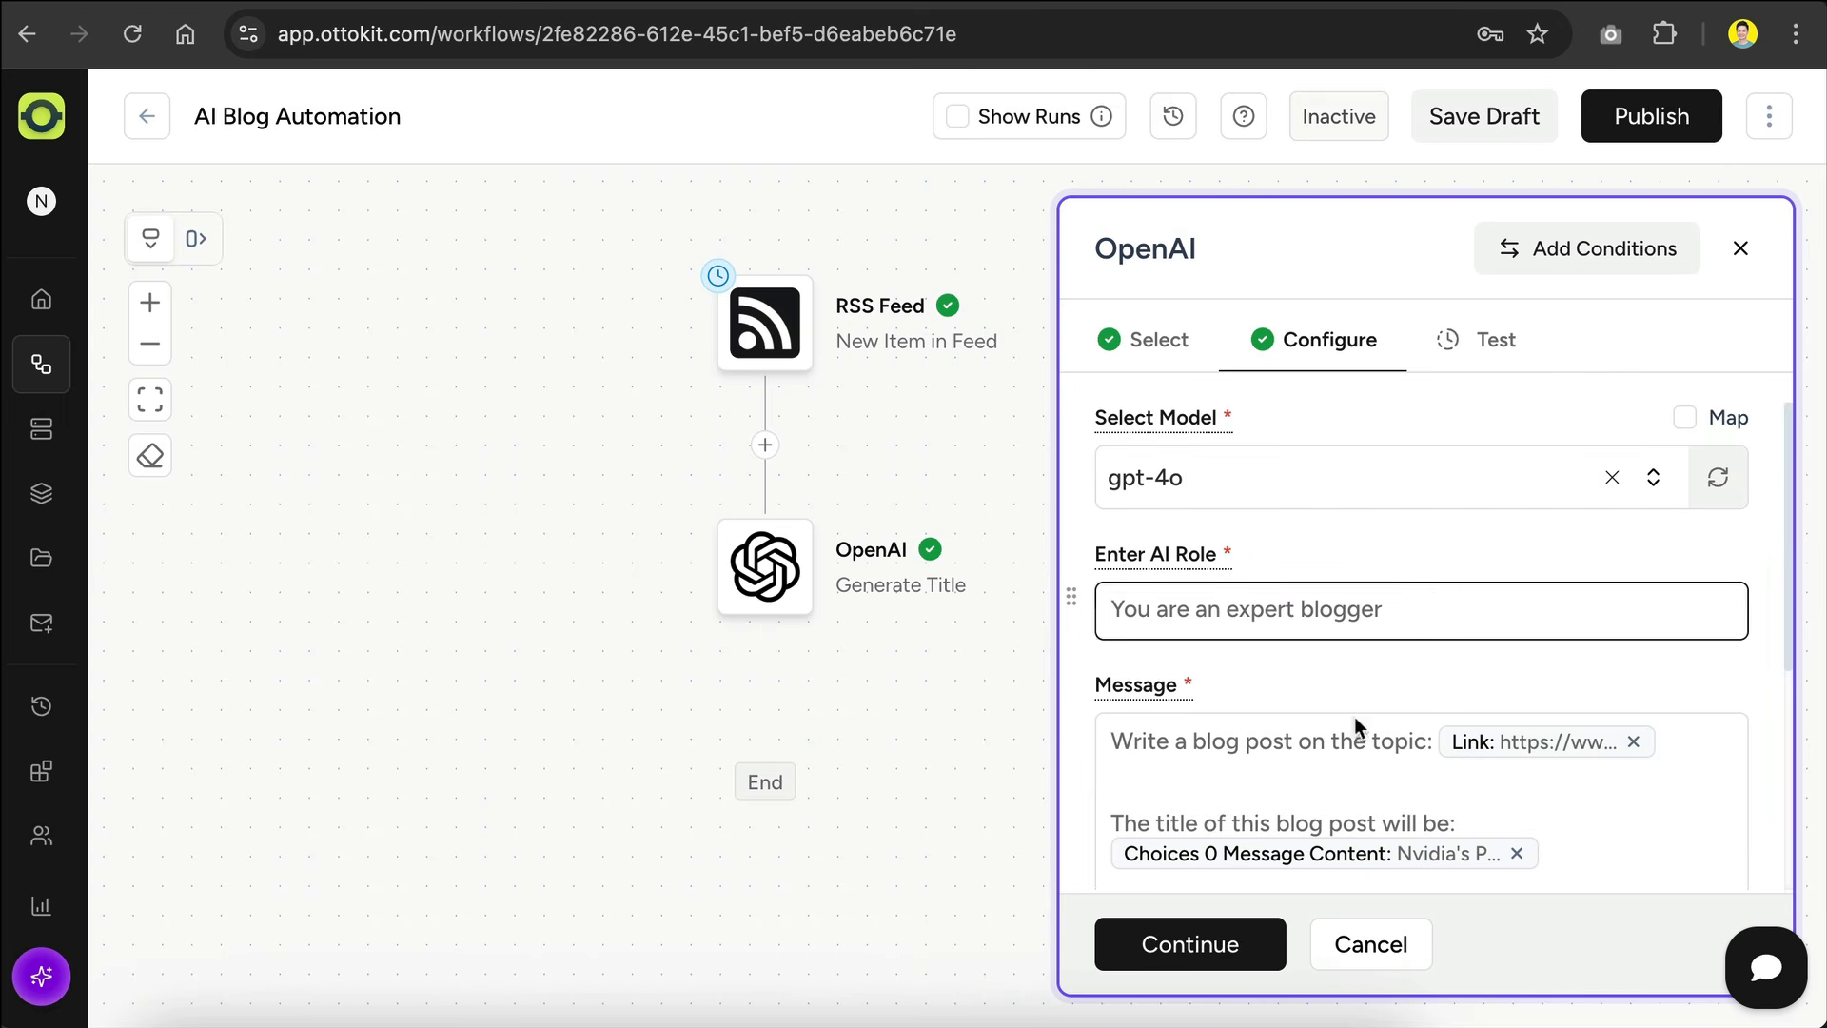
Step: Test the blog-post-writing action again, review the generated article content and save the action
left_click(1213, 945)
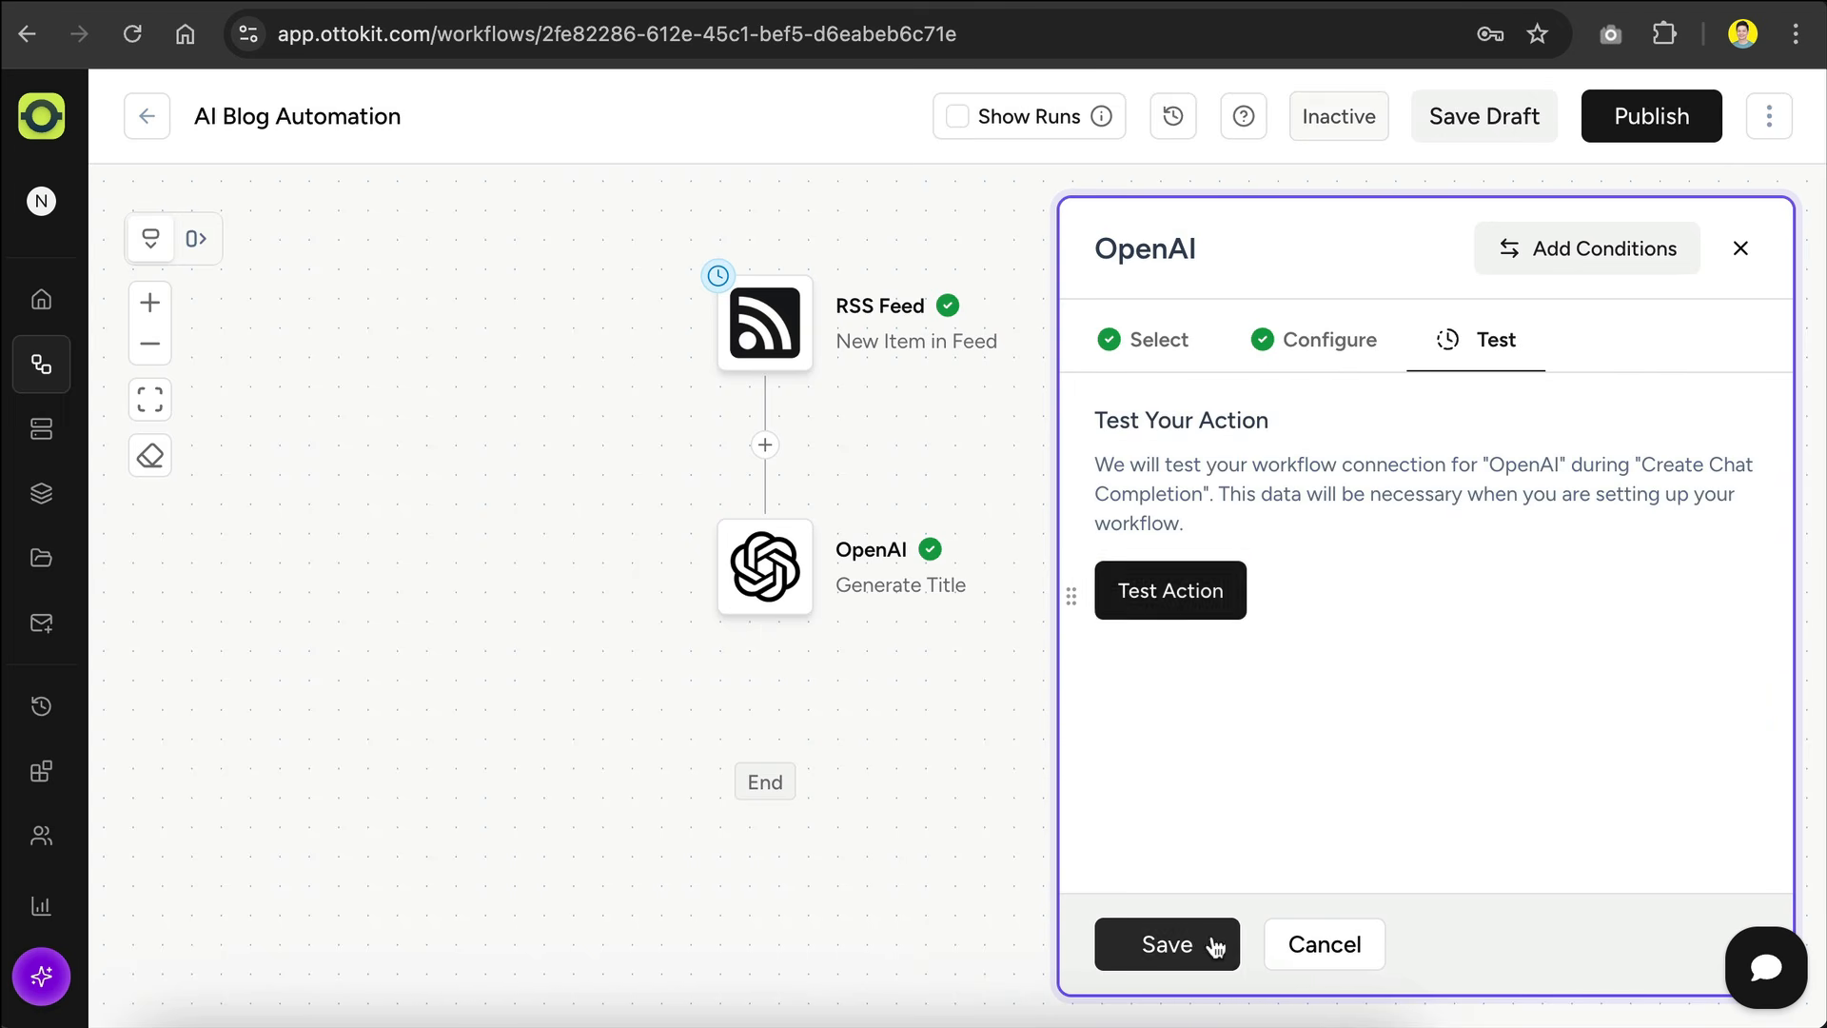
left_click(1203, 614)
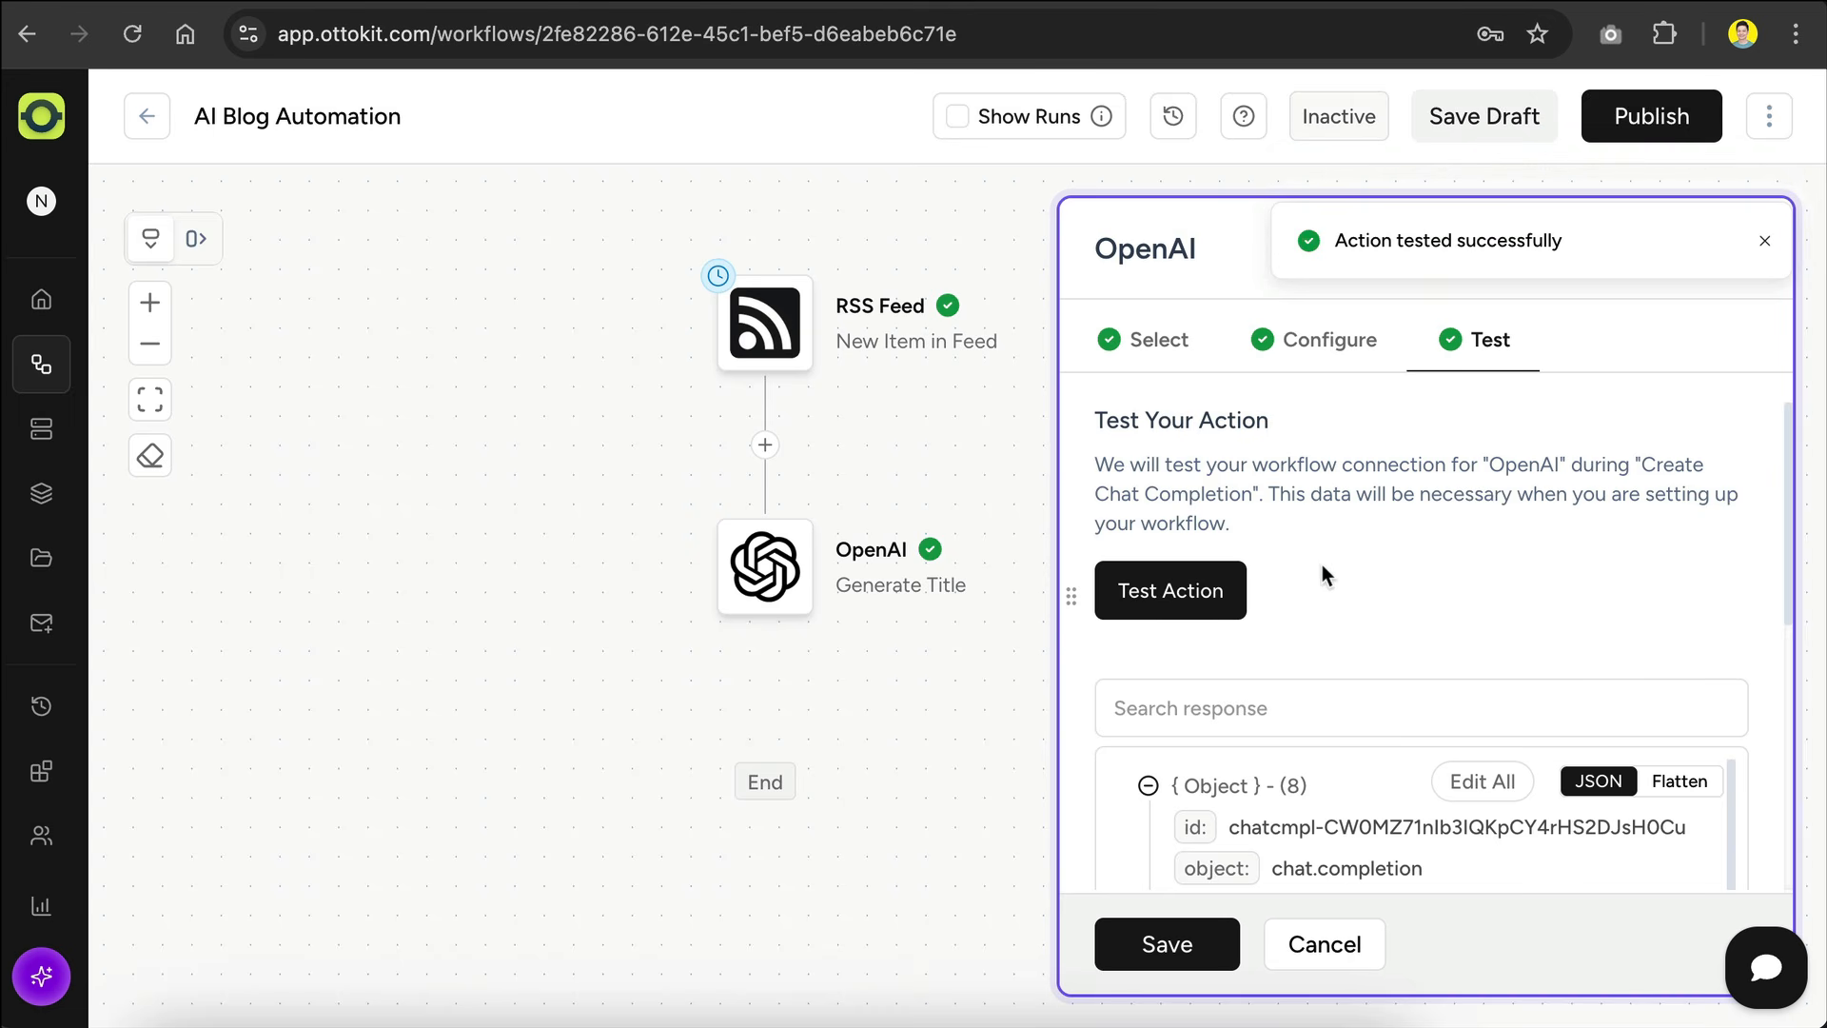
scroll(1374, 550, "down", 6)
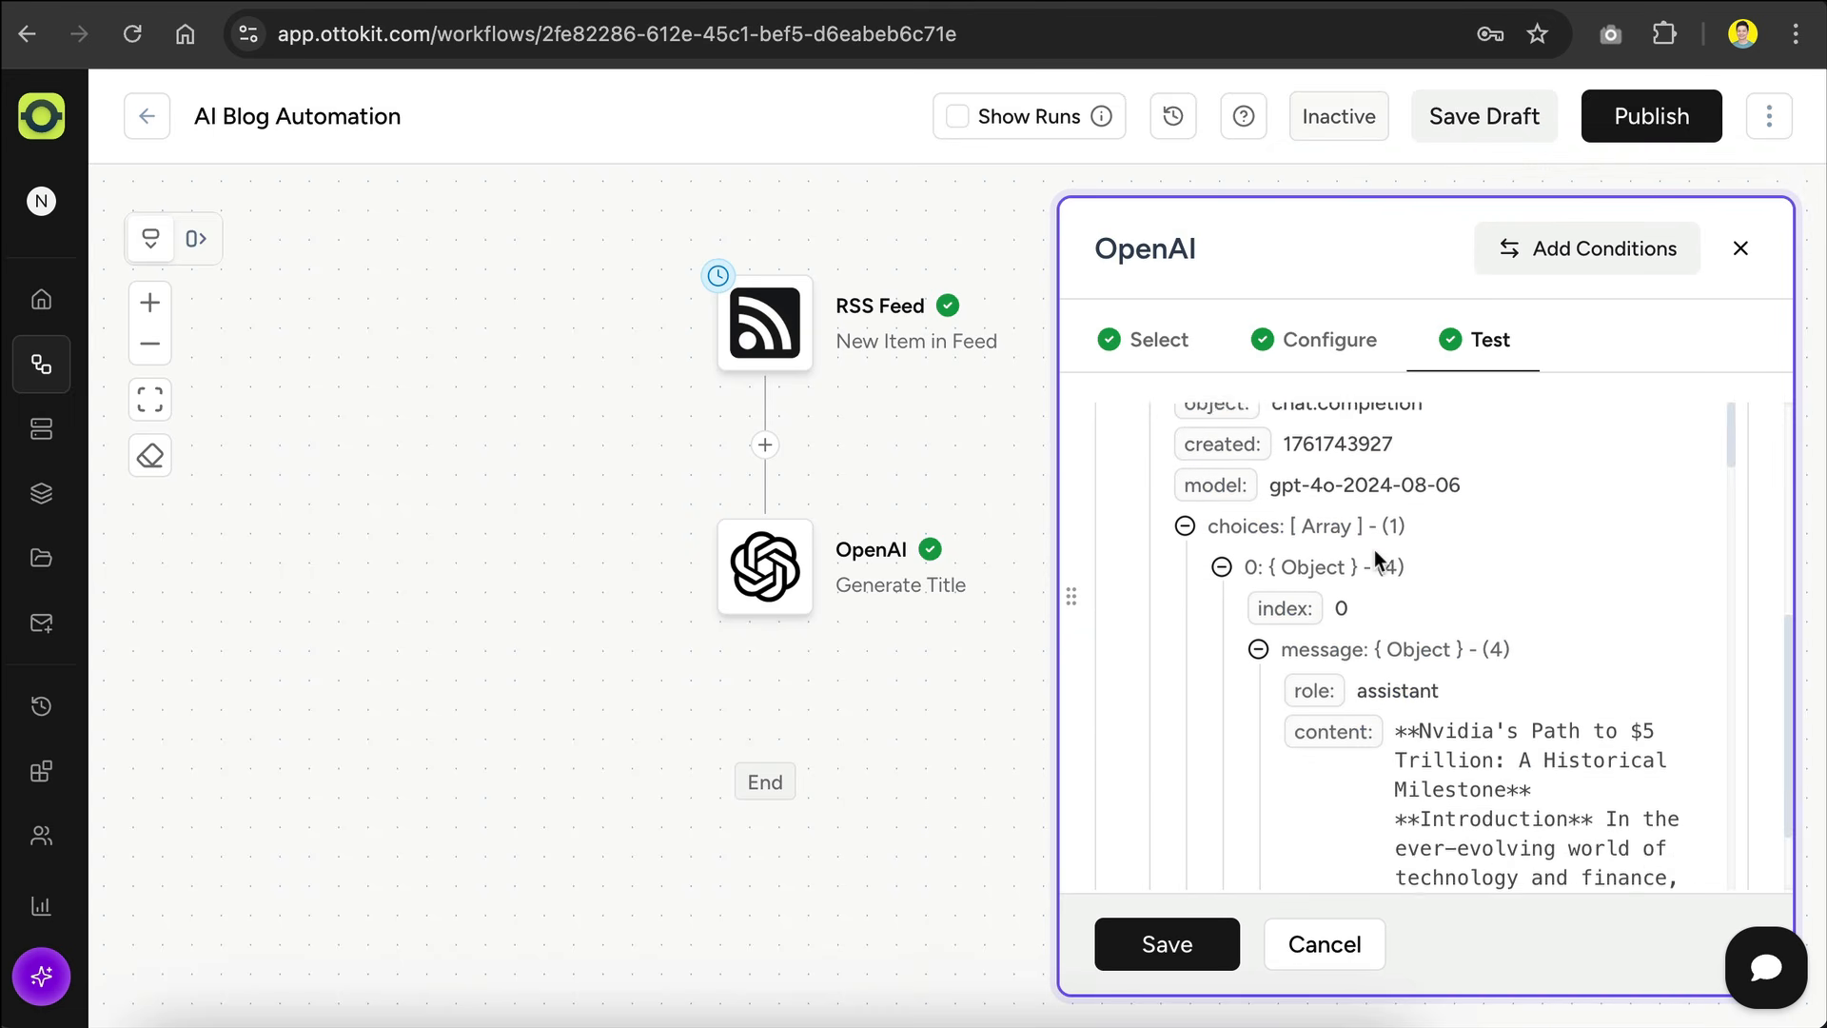
scroll(1448, 636, "down", 10)
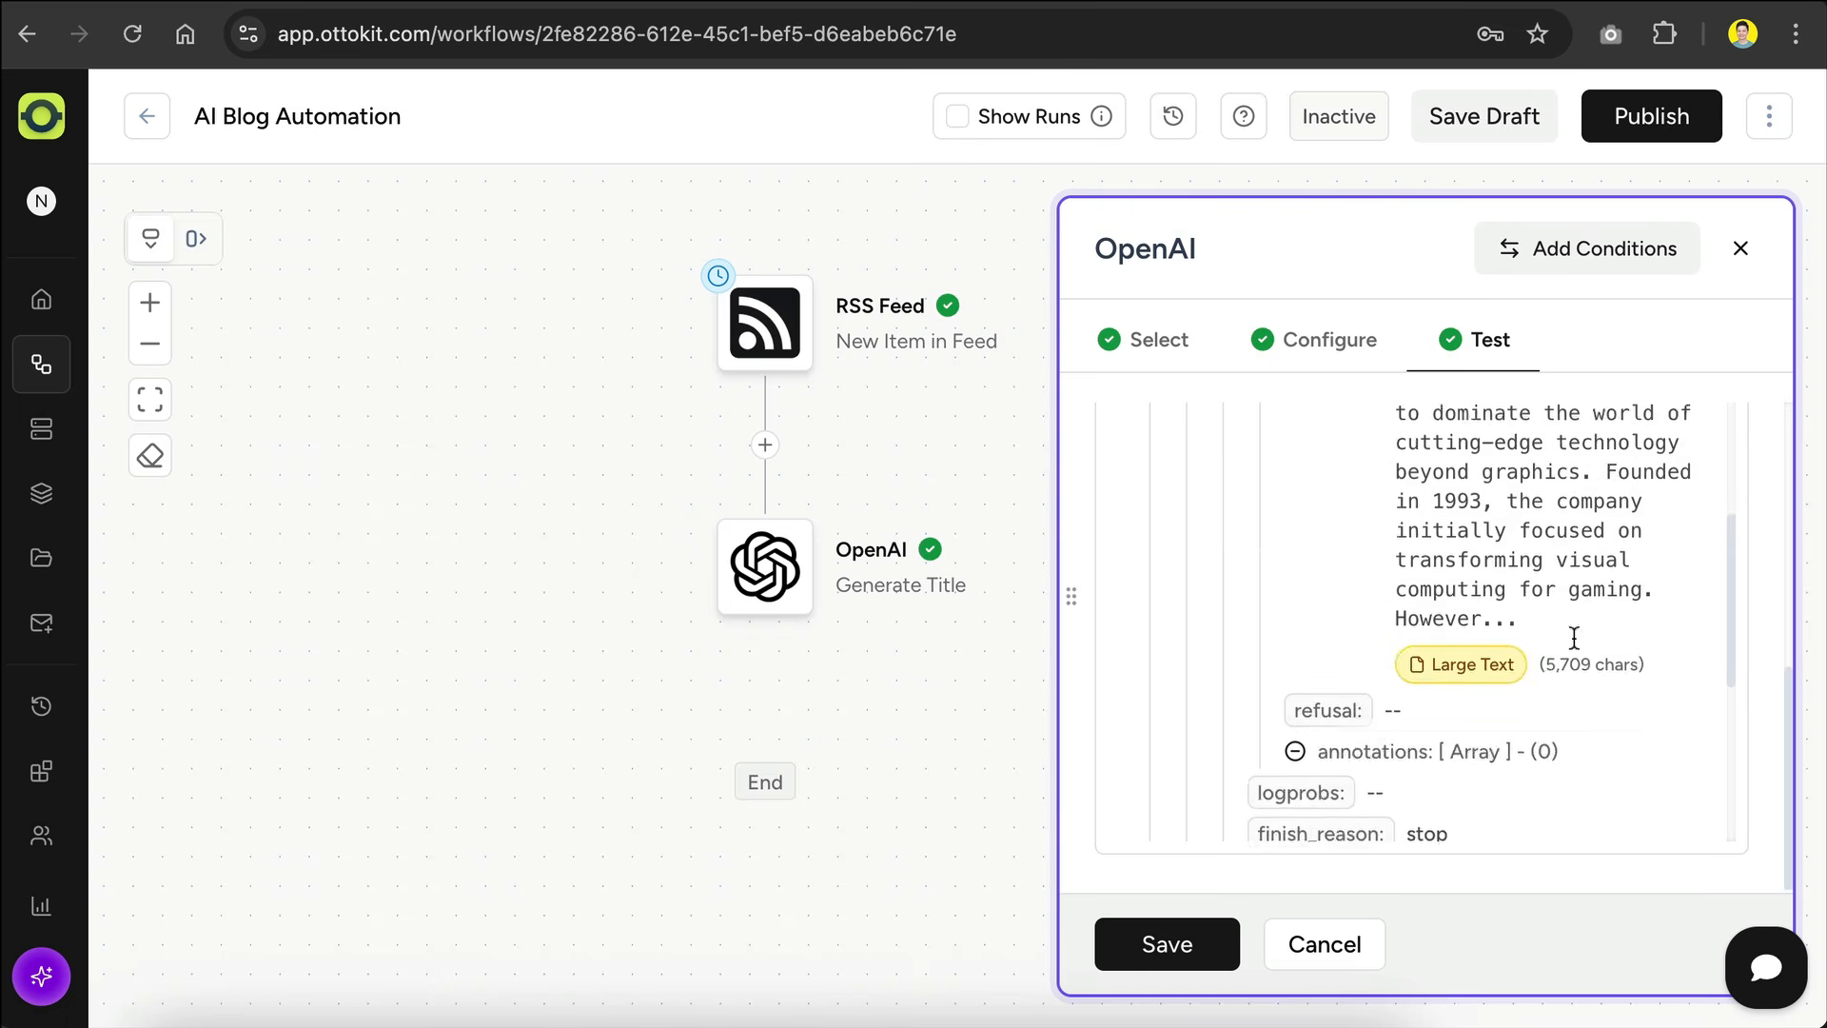
left_click(1220, 940)
Step: Rename the second OpenAI action, Create Chat Completion, as "Generate Article"
scroll(1229, 503, "down", 3)
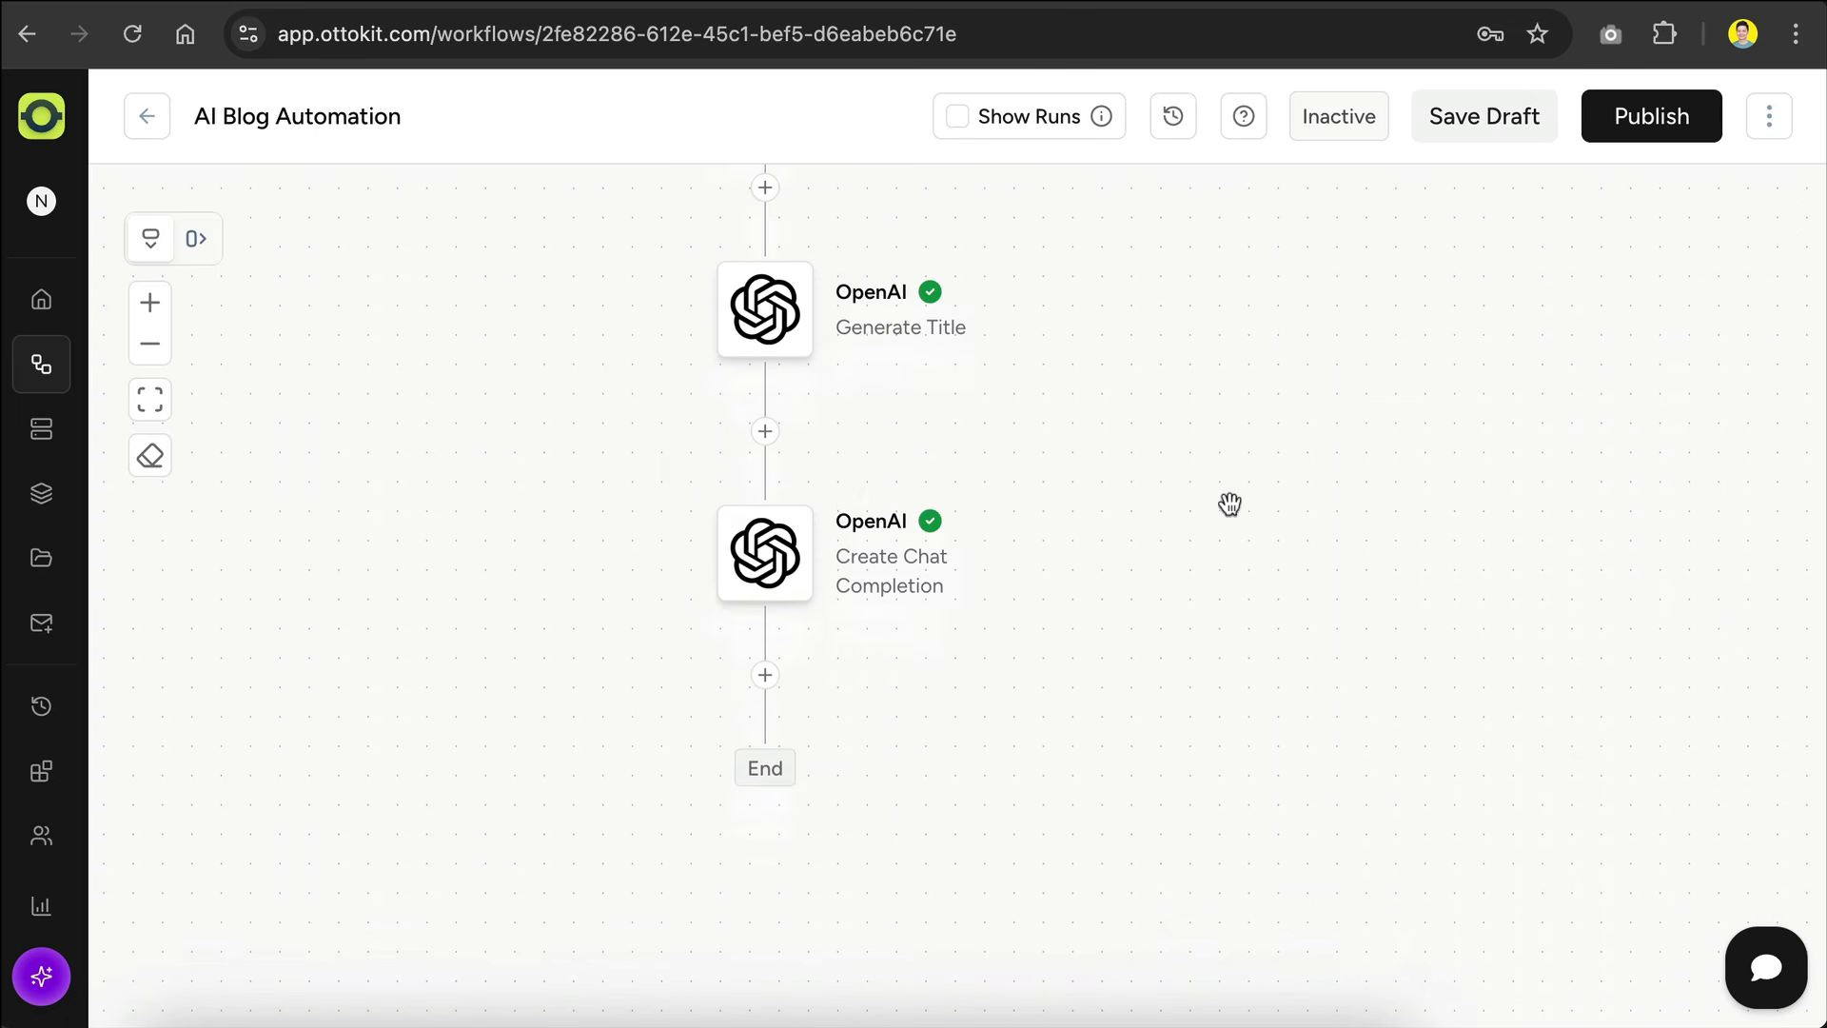
left_click(743, 481)
type("Generate Article")
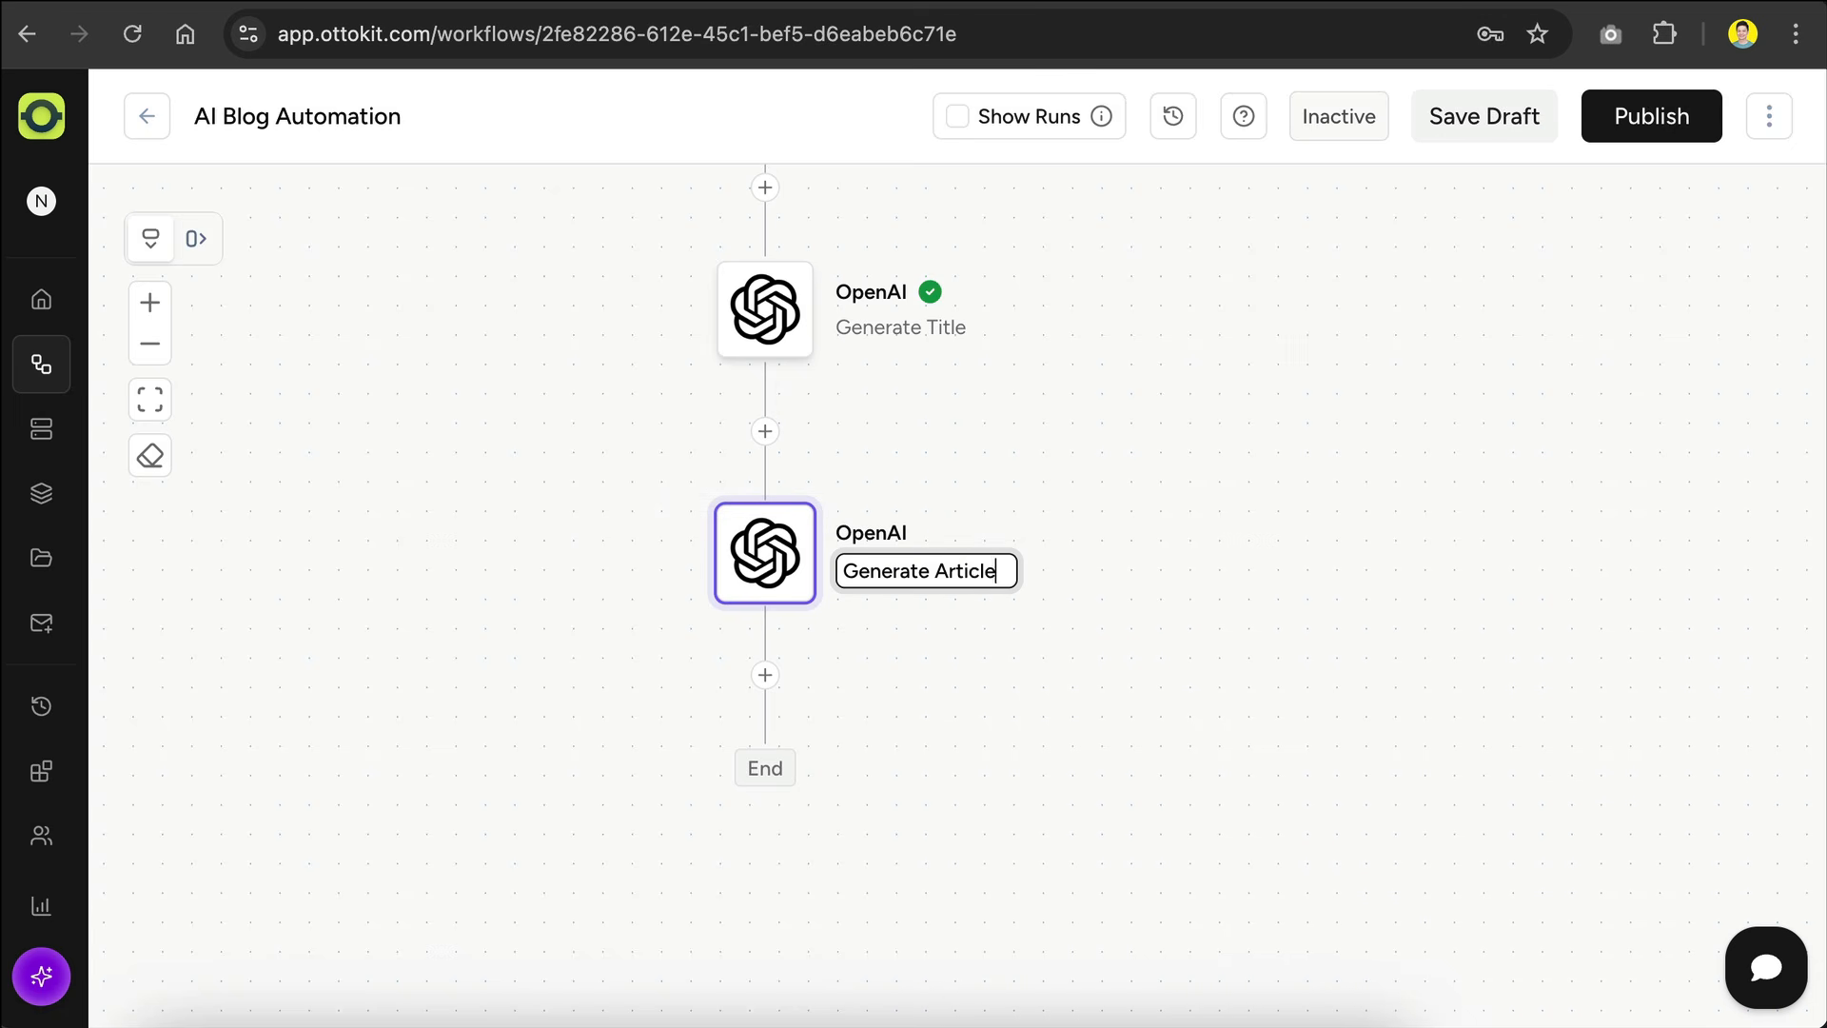
key("Return")
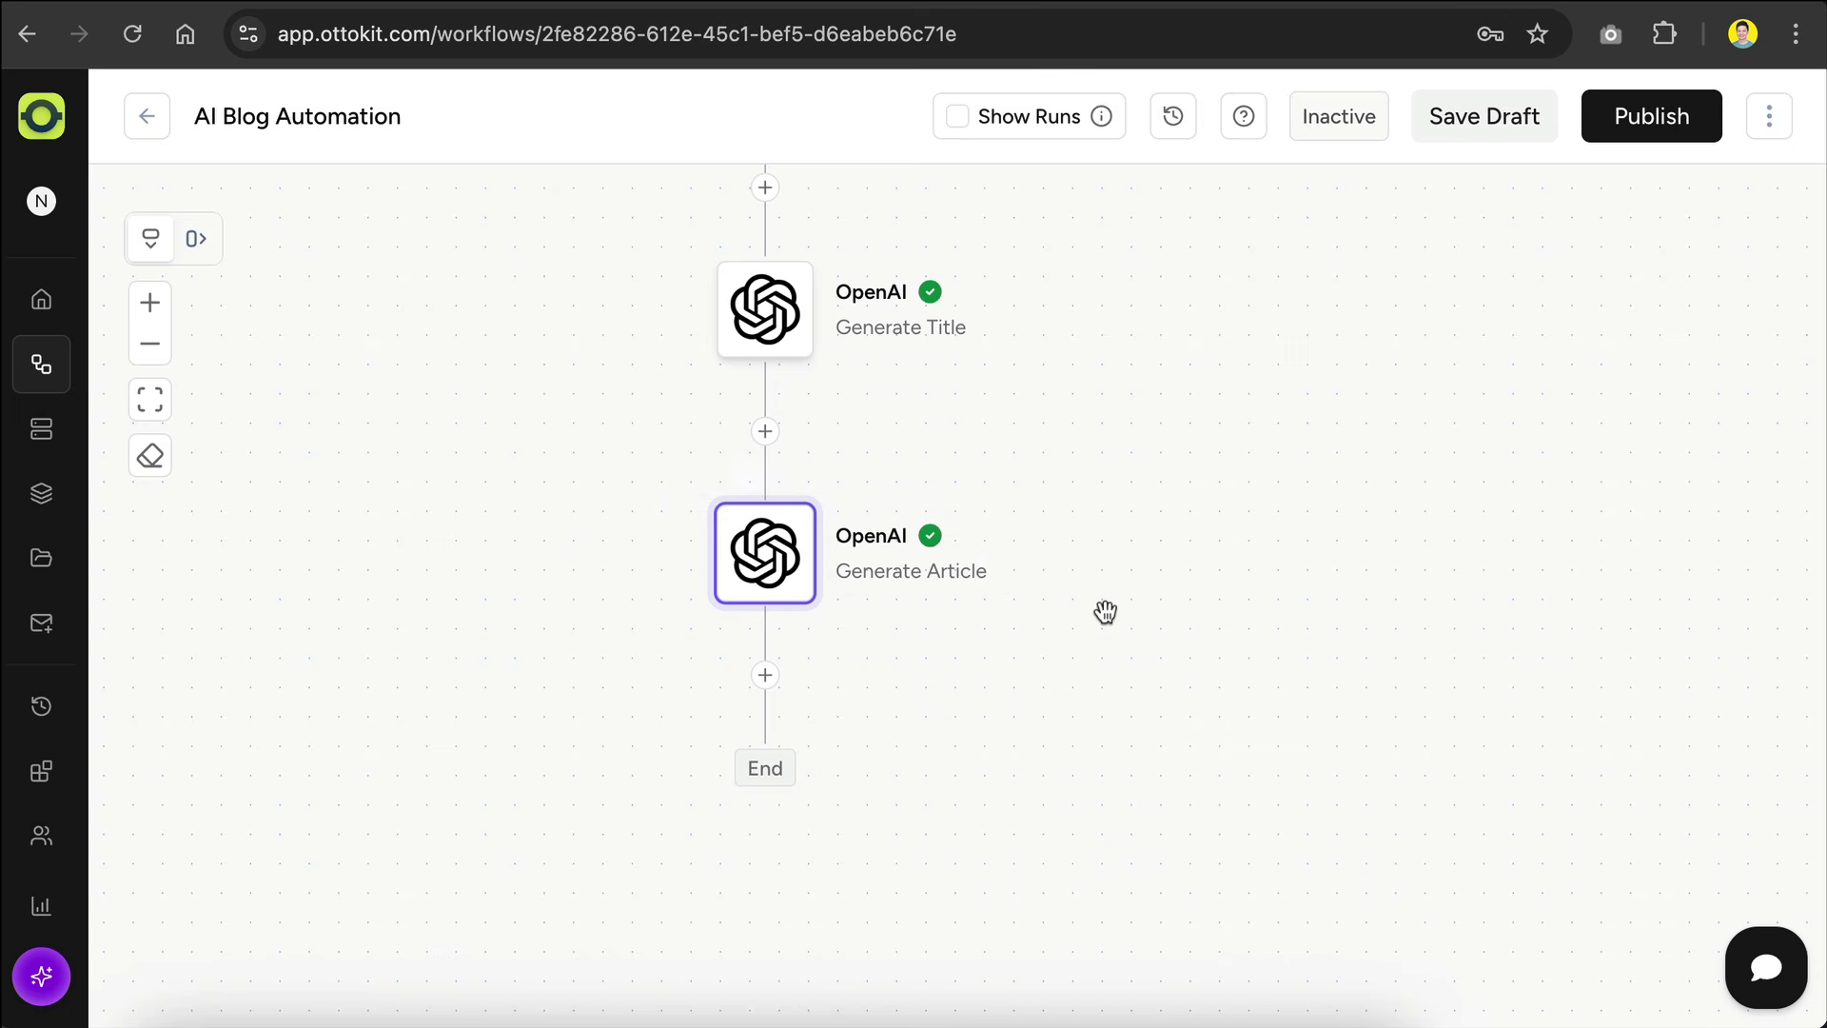
Step: Add an OpenAI action after Generate Article, with the Generate Image event and the existing OpenAI connection
scroll(965, 645, "down", 1)
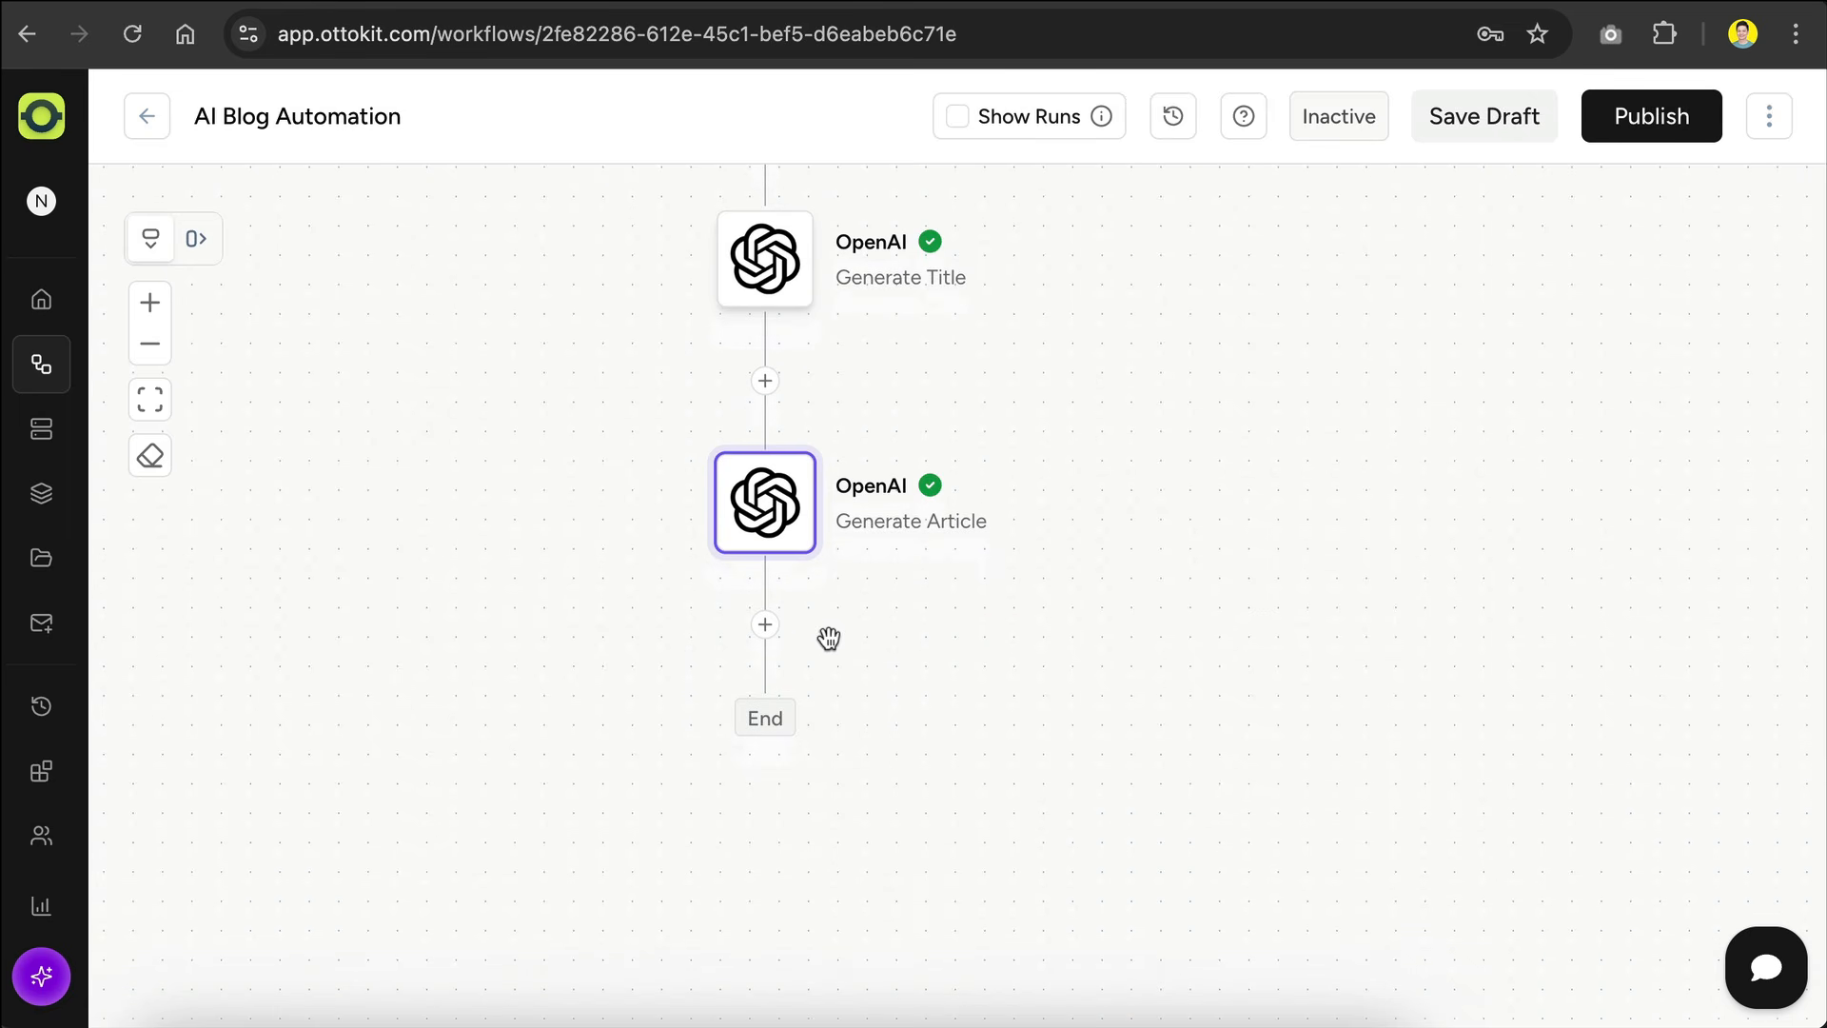
left_click(765, 626)
type("openai")
left_click(1266, 491)
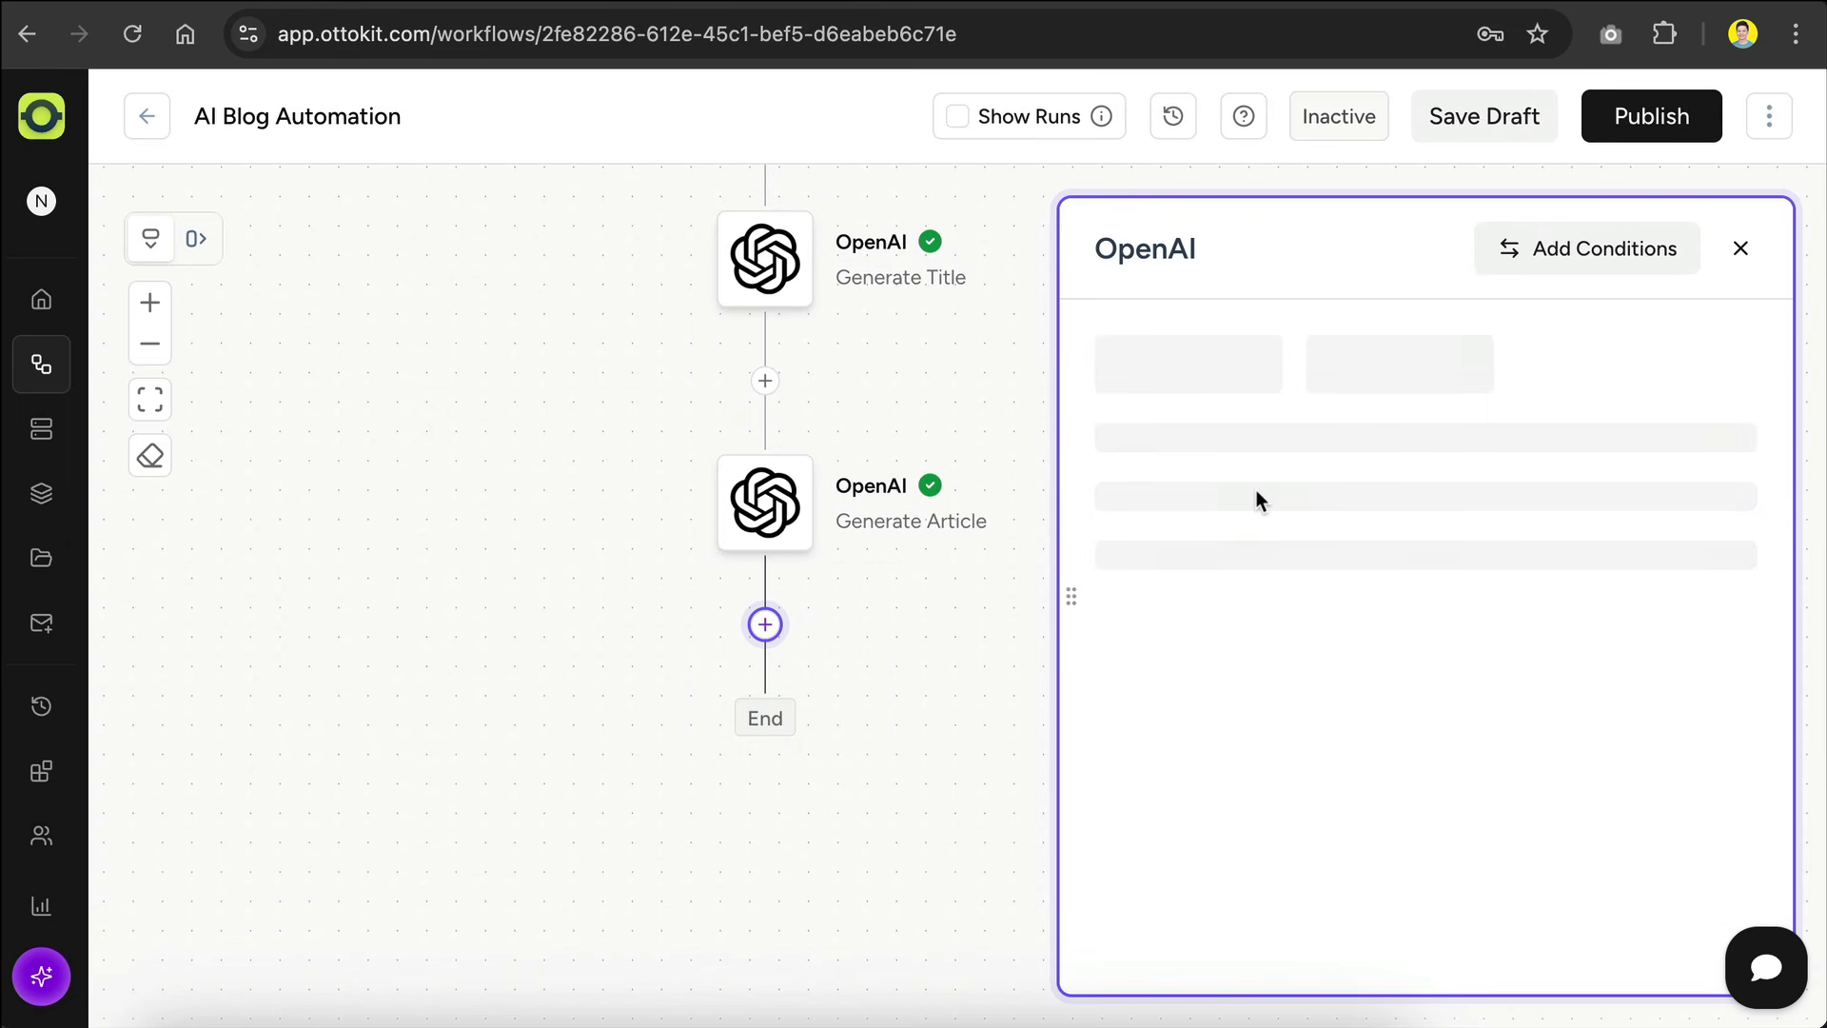
left_click(1287, 601)
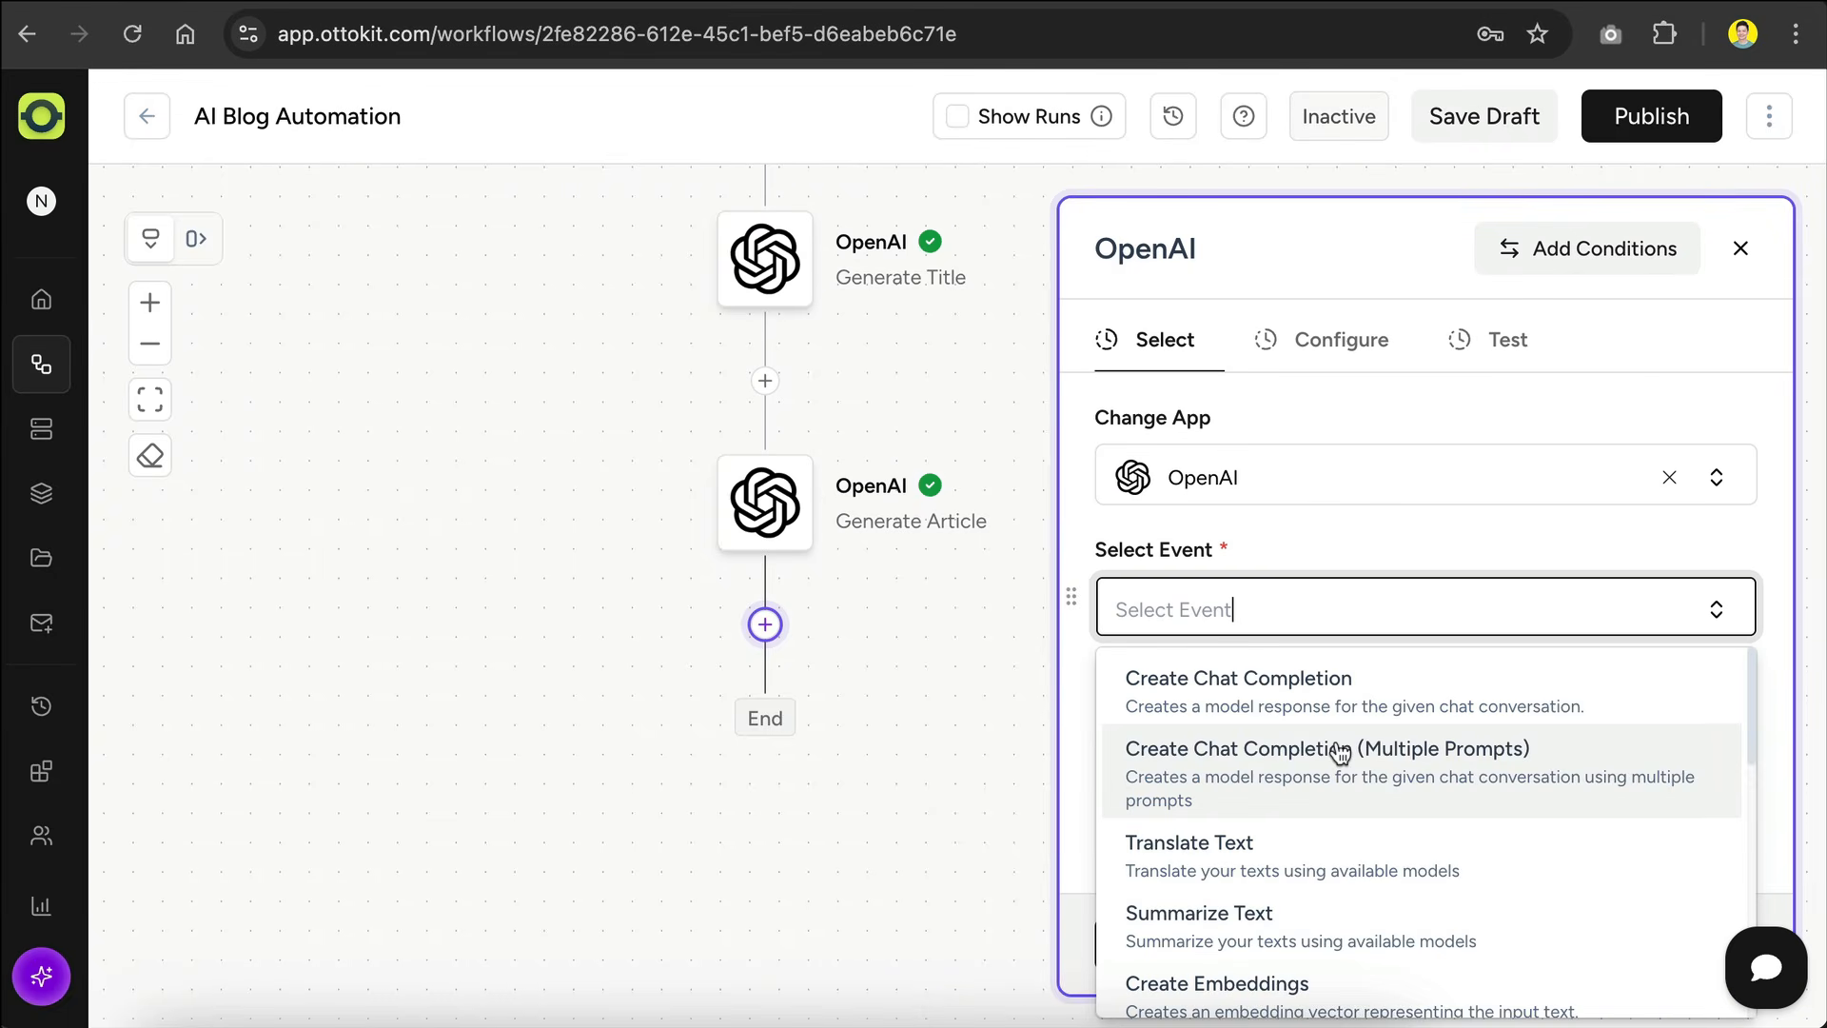
scroll(1338, 751, "down", 5)
left_click(1330, 754)
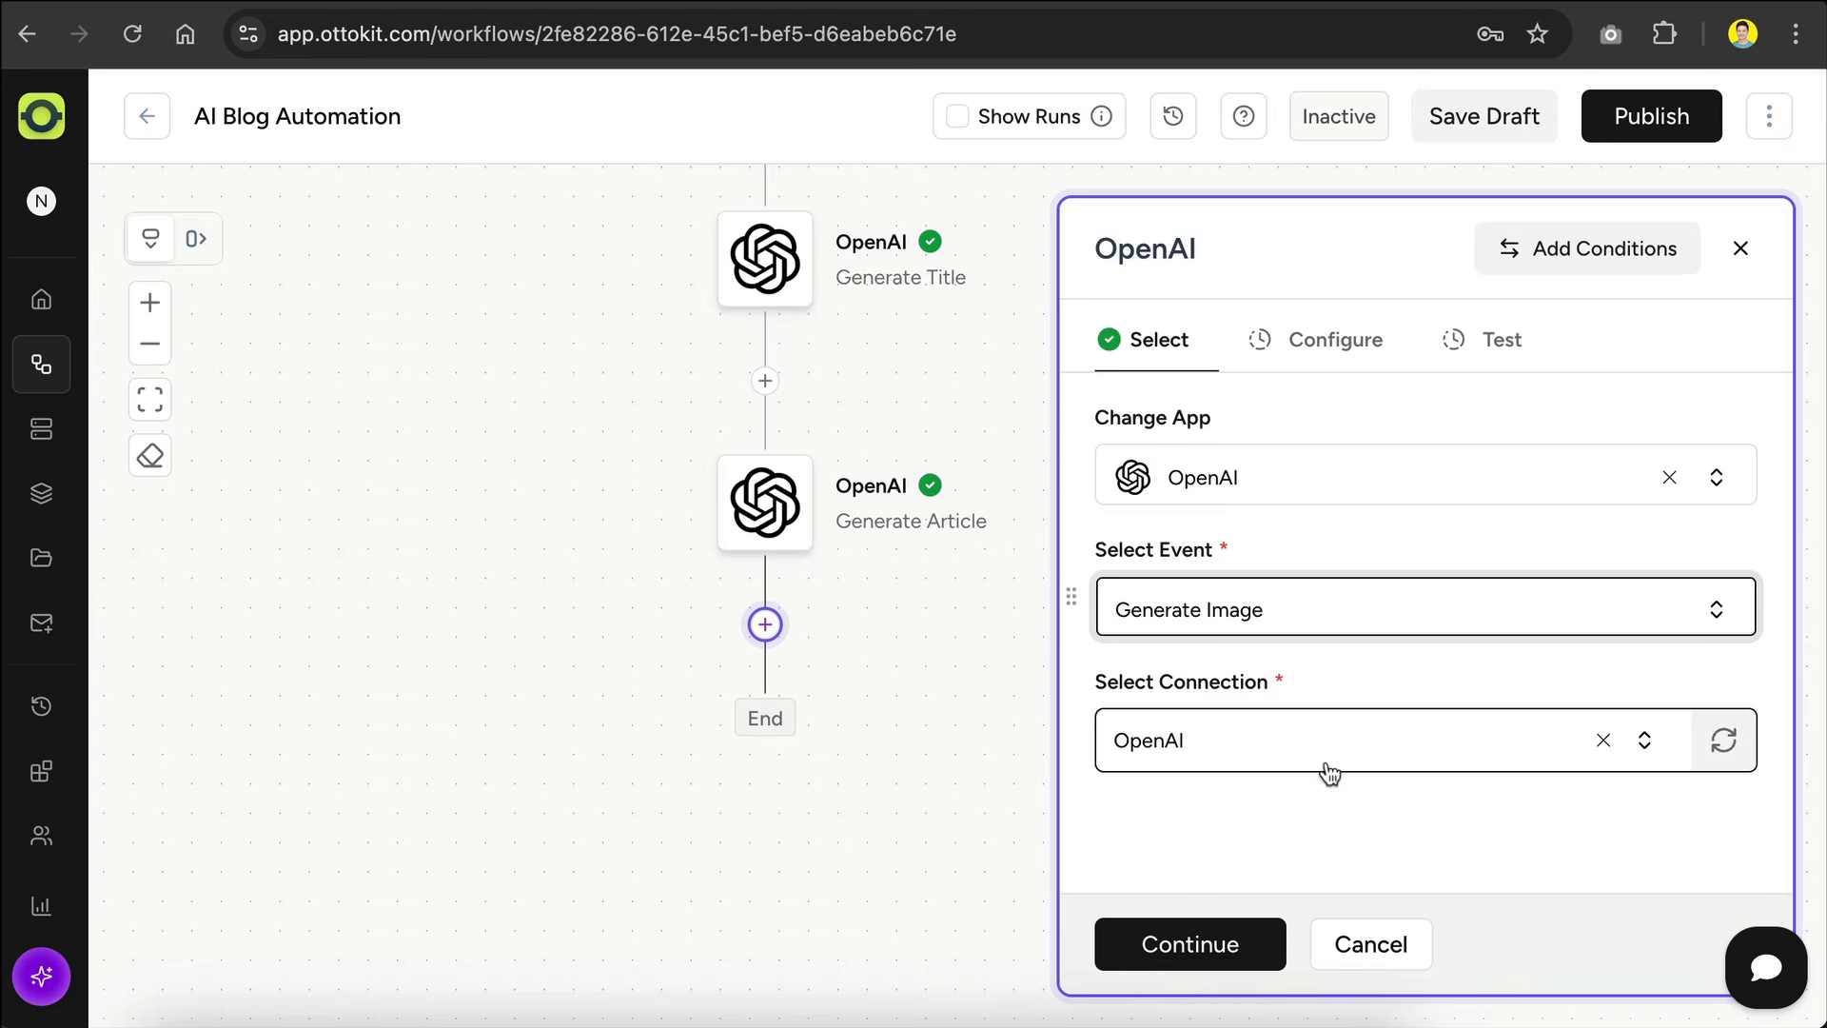
left_click(1216, 948)
Step: Select the Dall-E-3 model and paste the prepared prompt for a photorealistic blog header image without text
left_click(1126, 476)
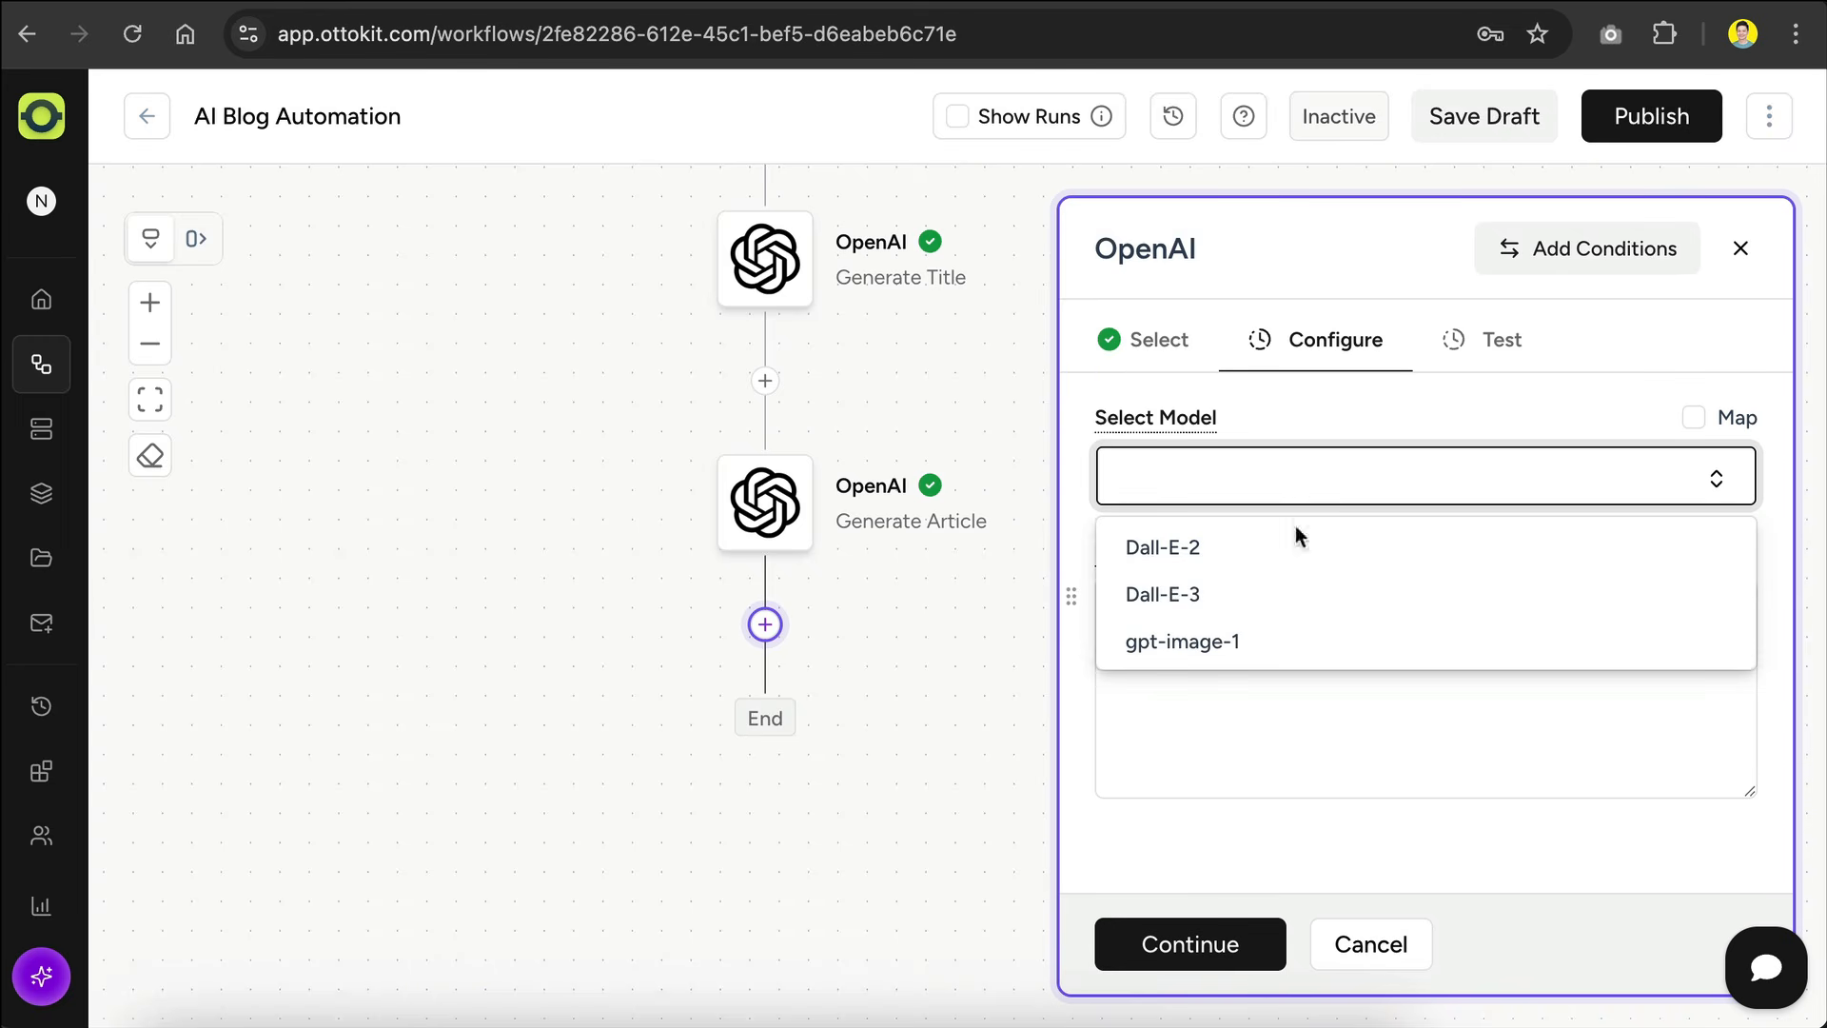
left_click(1242, 595)
left_click(1303, 620)
type("Create a high-quality, photorealistic image that represents the following headline:   The scene should be visually appealing, professionally lit, and suitable for use as a blog header image. Include relevant elements that clearly illustrate the concept. Do not include any text in the image.")
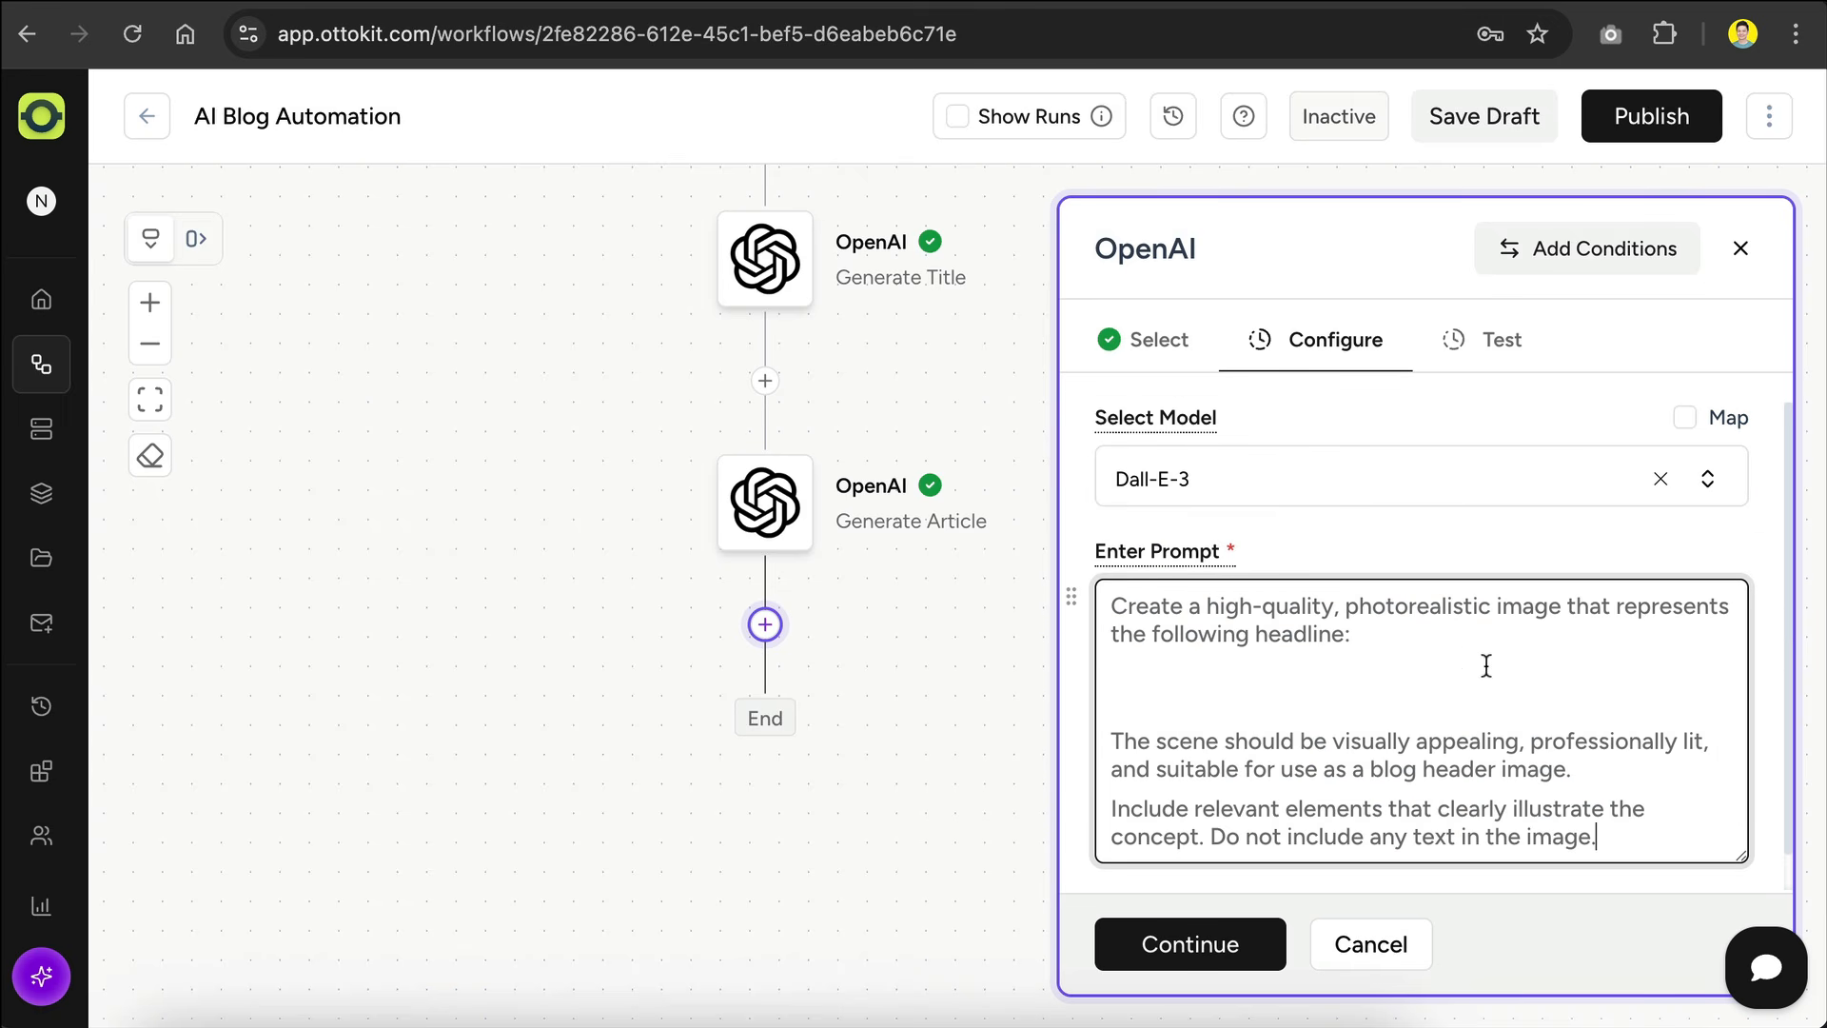
Step: Insert Generate Title's Choices 0 Message Content below "represents the following headline:" in the image prompt
scroll(1381, 723, "down", 1)
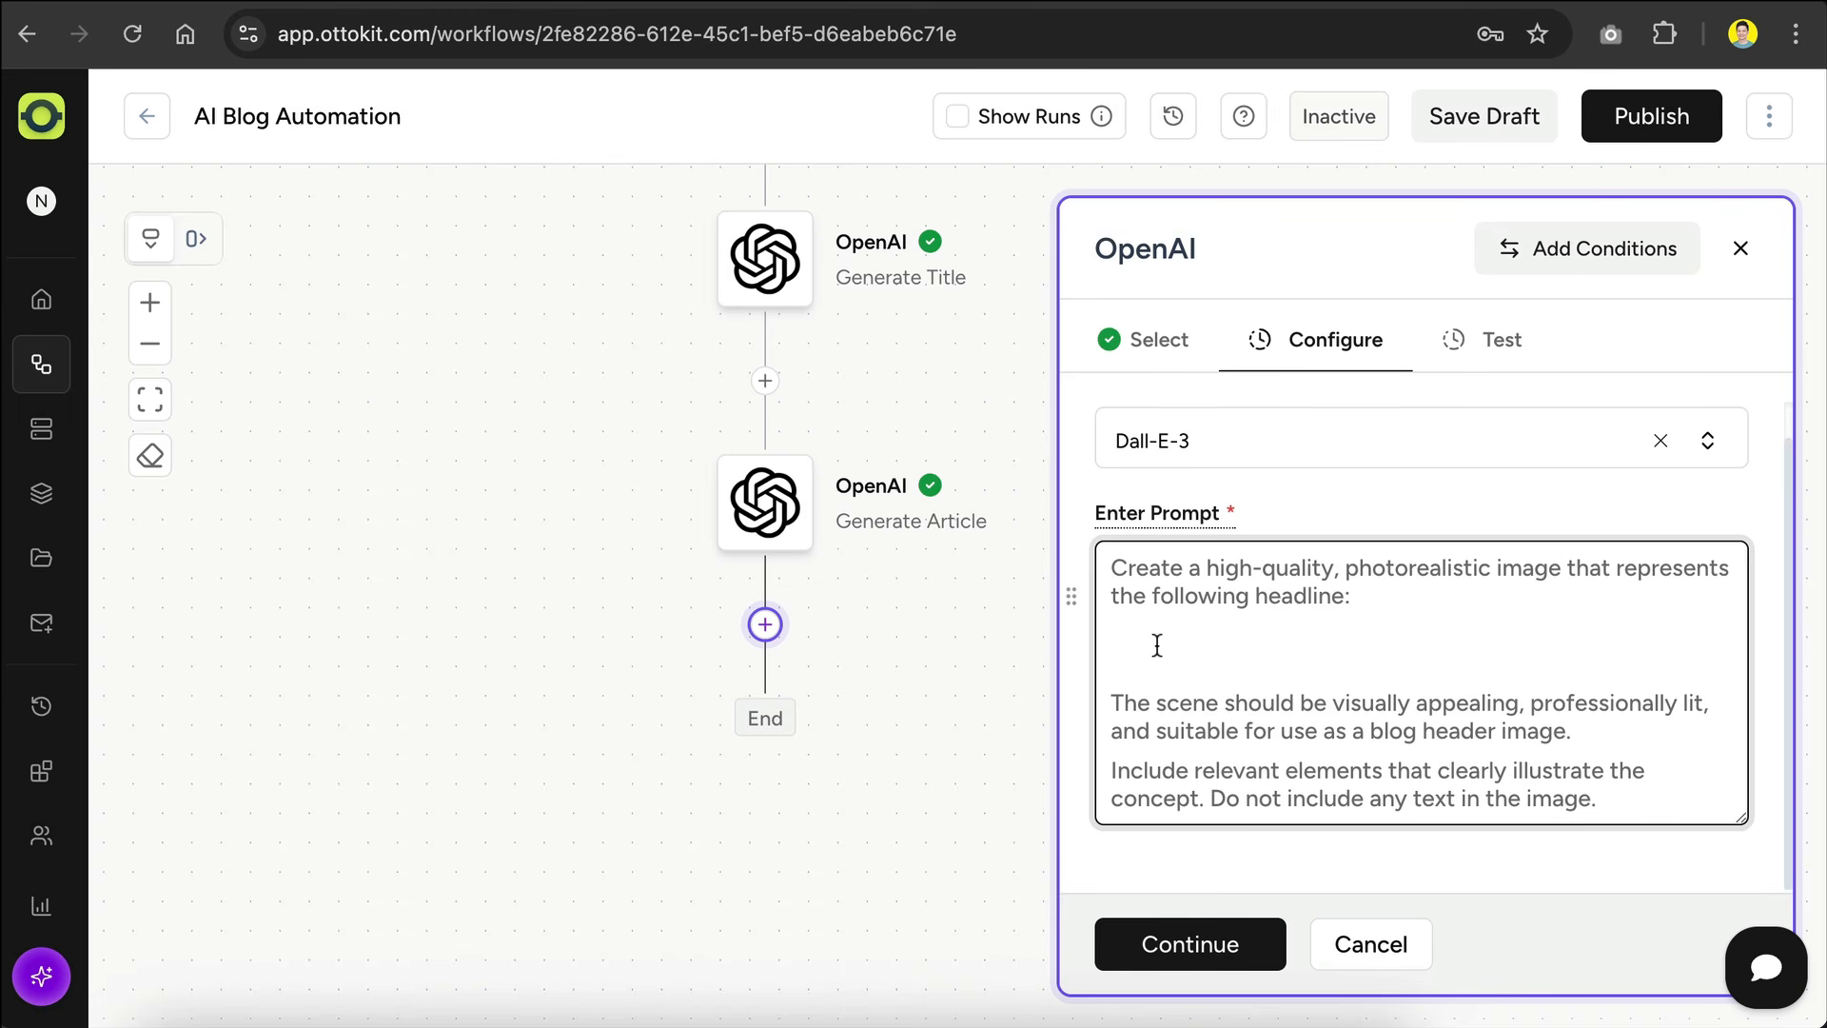
type("@")
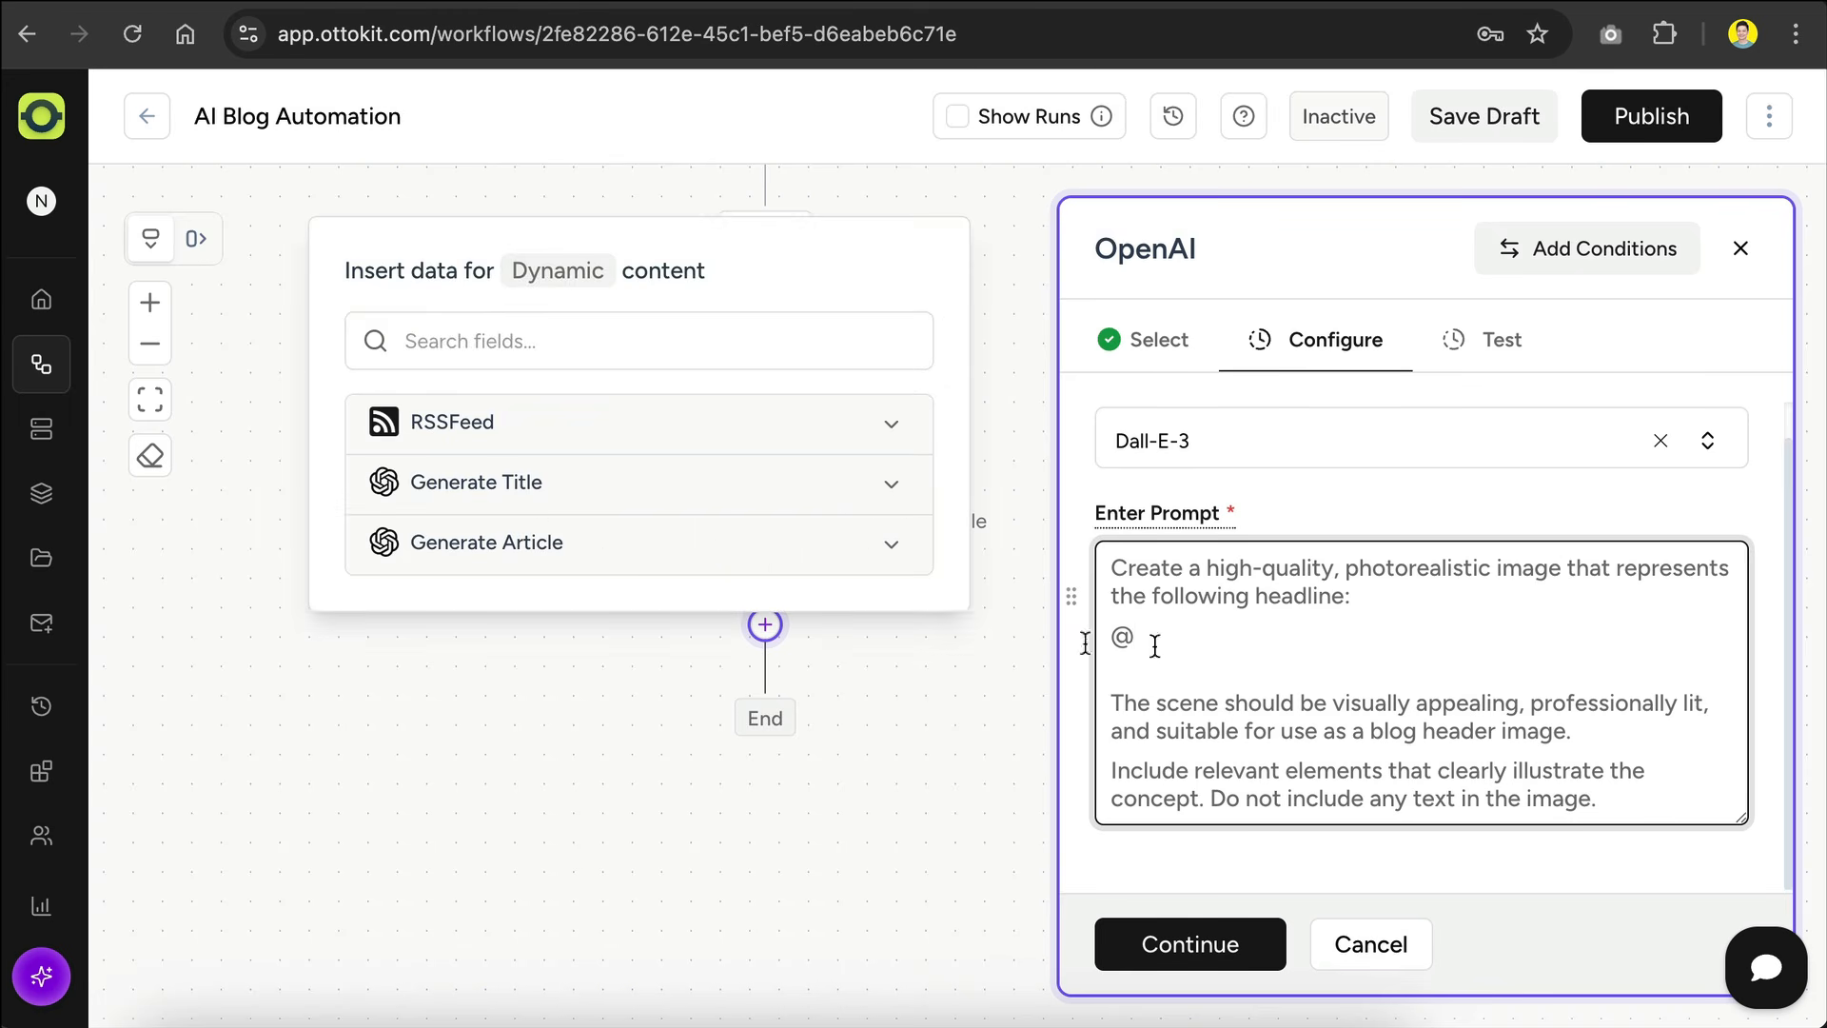
left_click(885, 489)
scroll(620, 699, "down", 5)
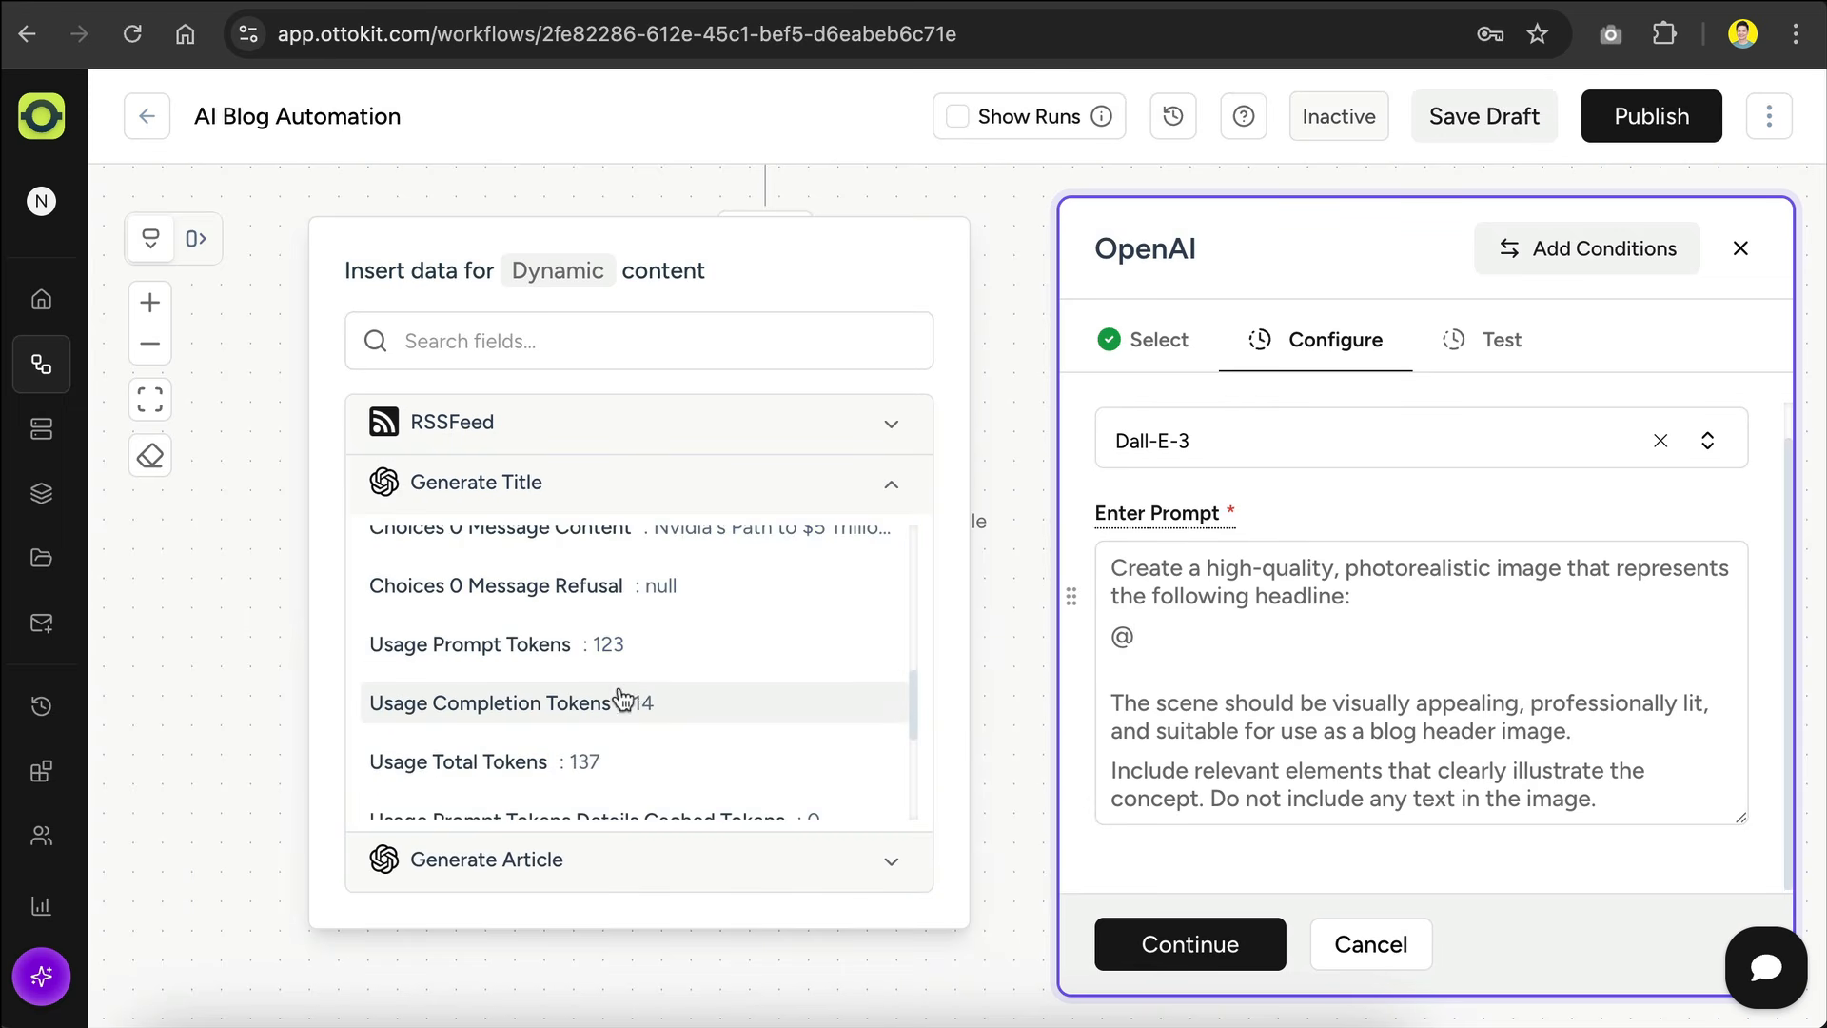
scroll(621, 699, "up", 1)
left_click(746, 588)
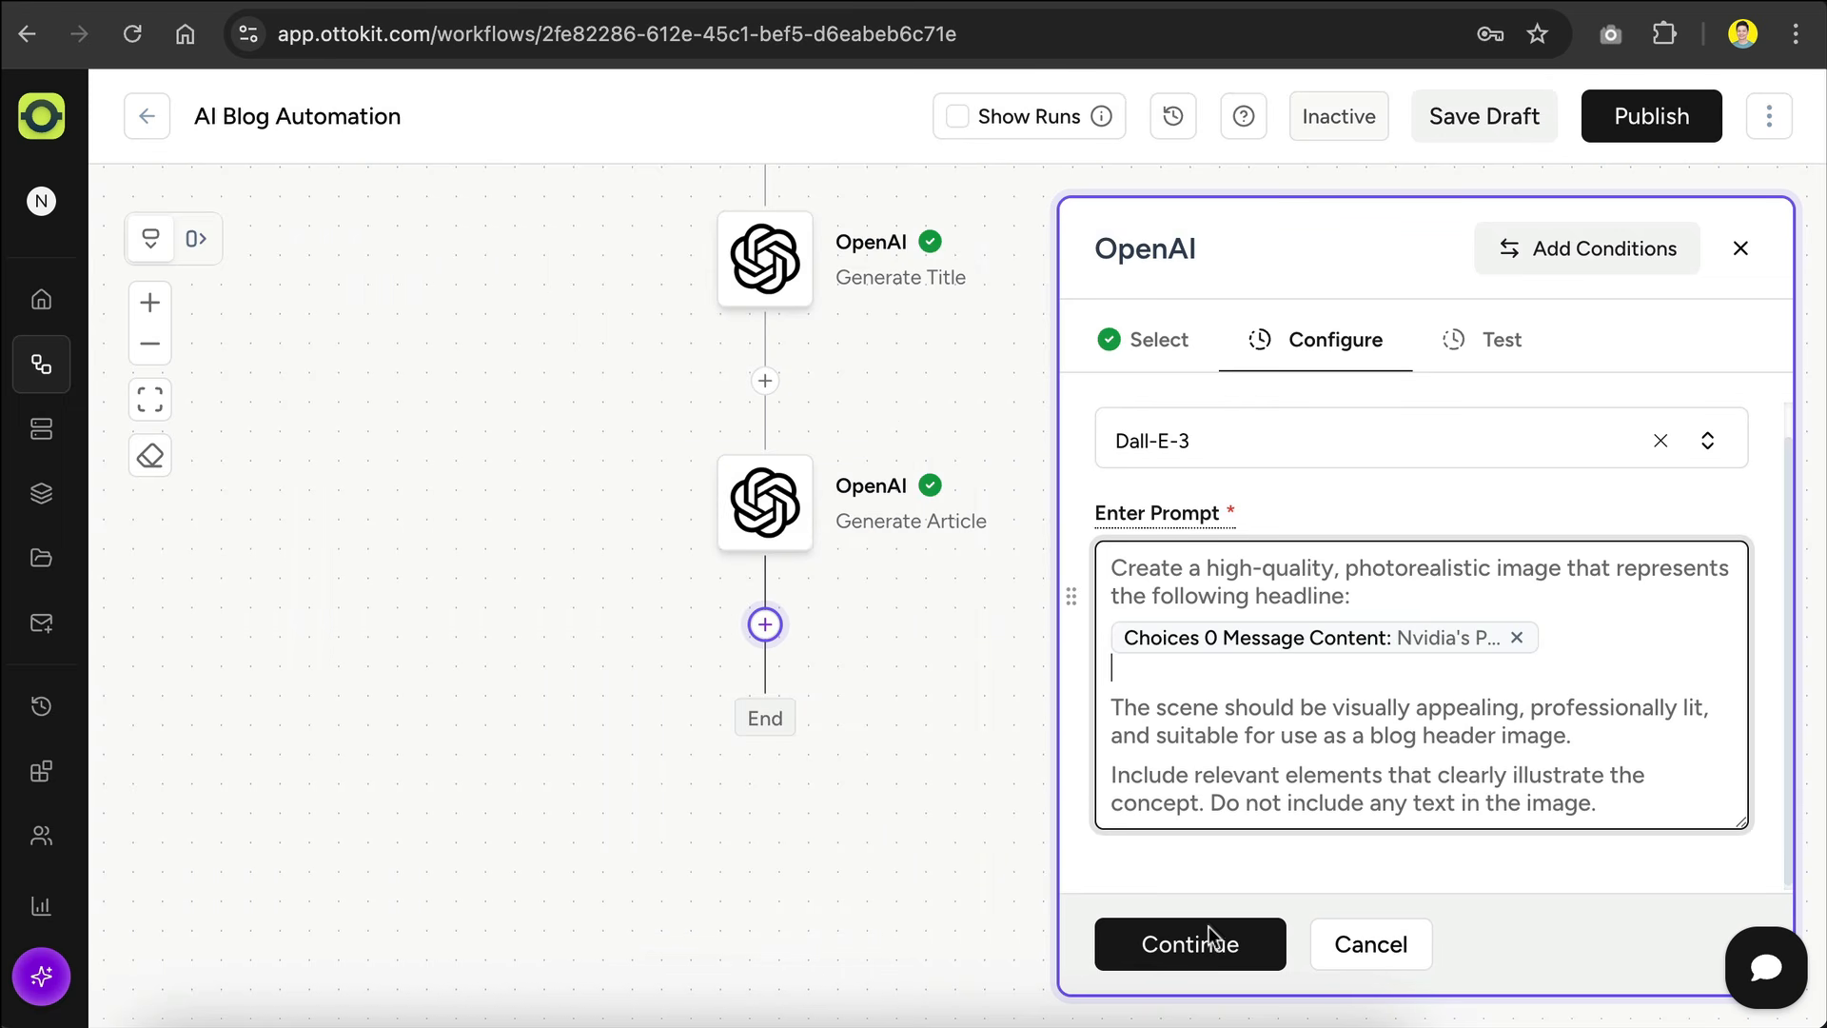
Step: Test the Generate Image action, inspect the returned image URL and save the action
left_click(1219, 952)
left_click(1178, 592)
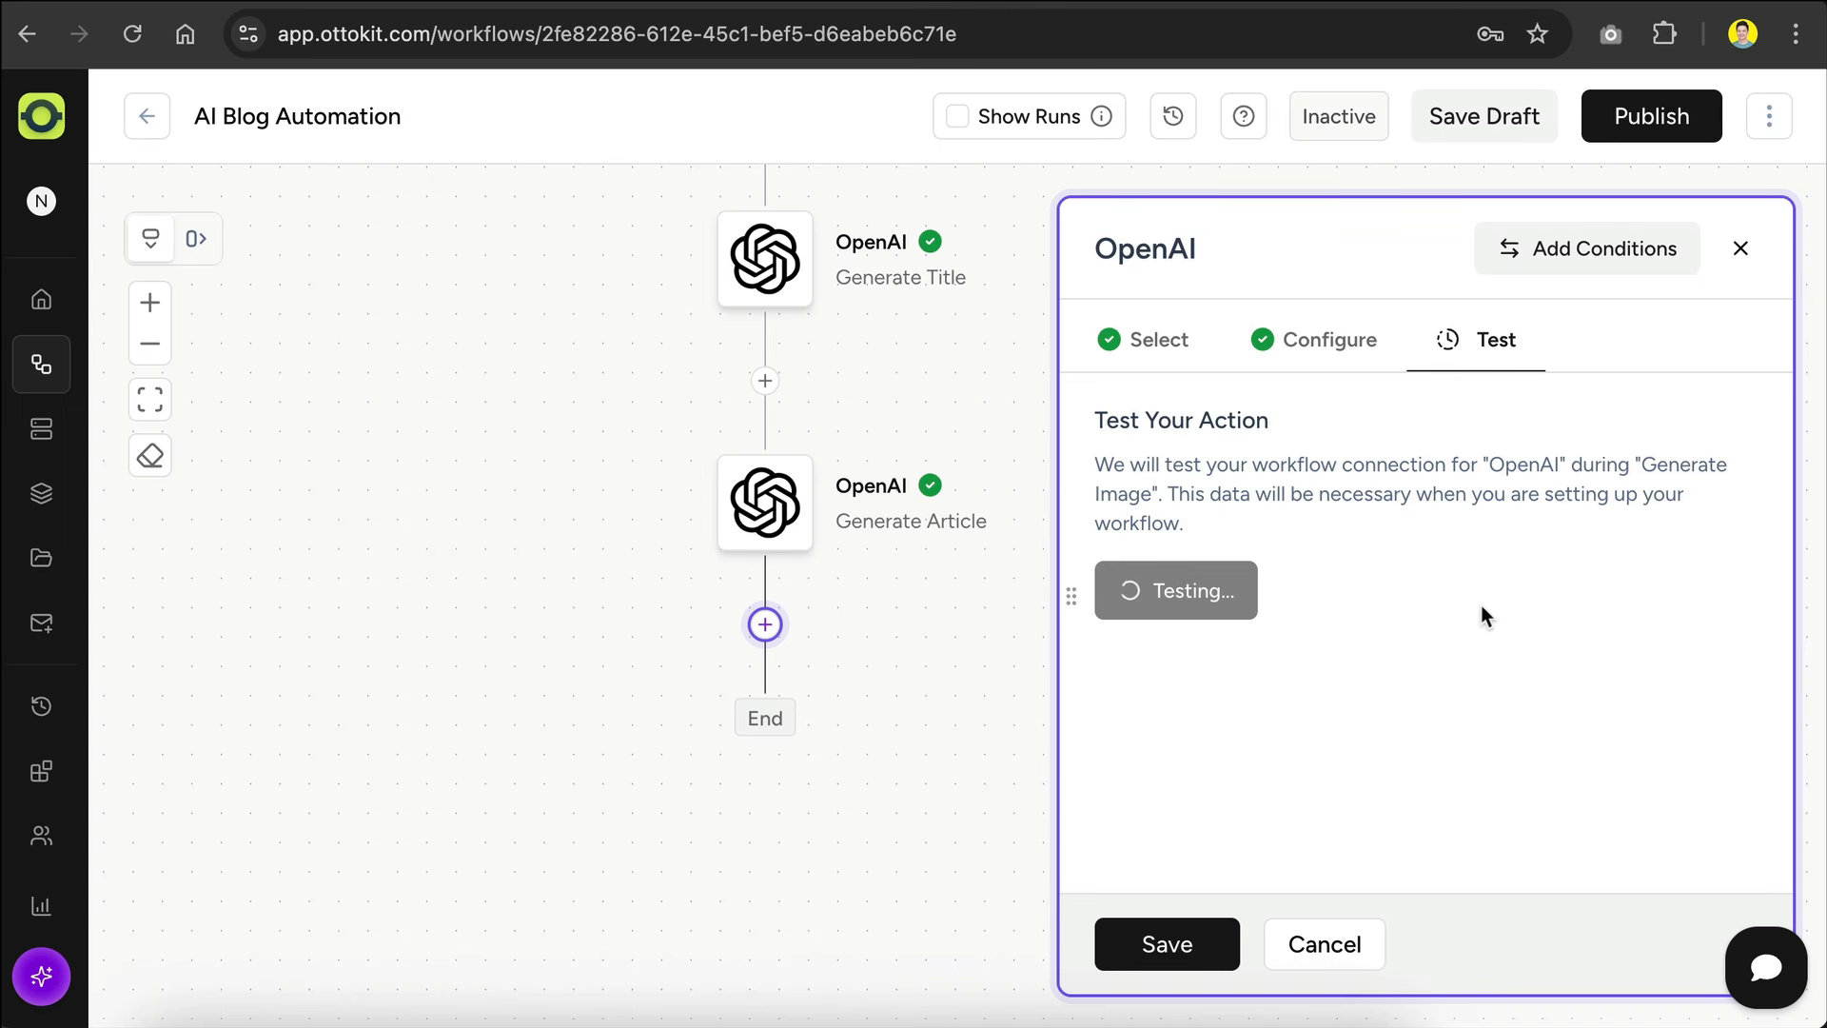
scroll(1481, 603, "down", 3)
scroll(1481, 603, "down", 3)
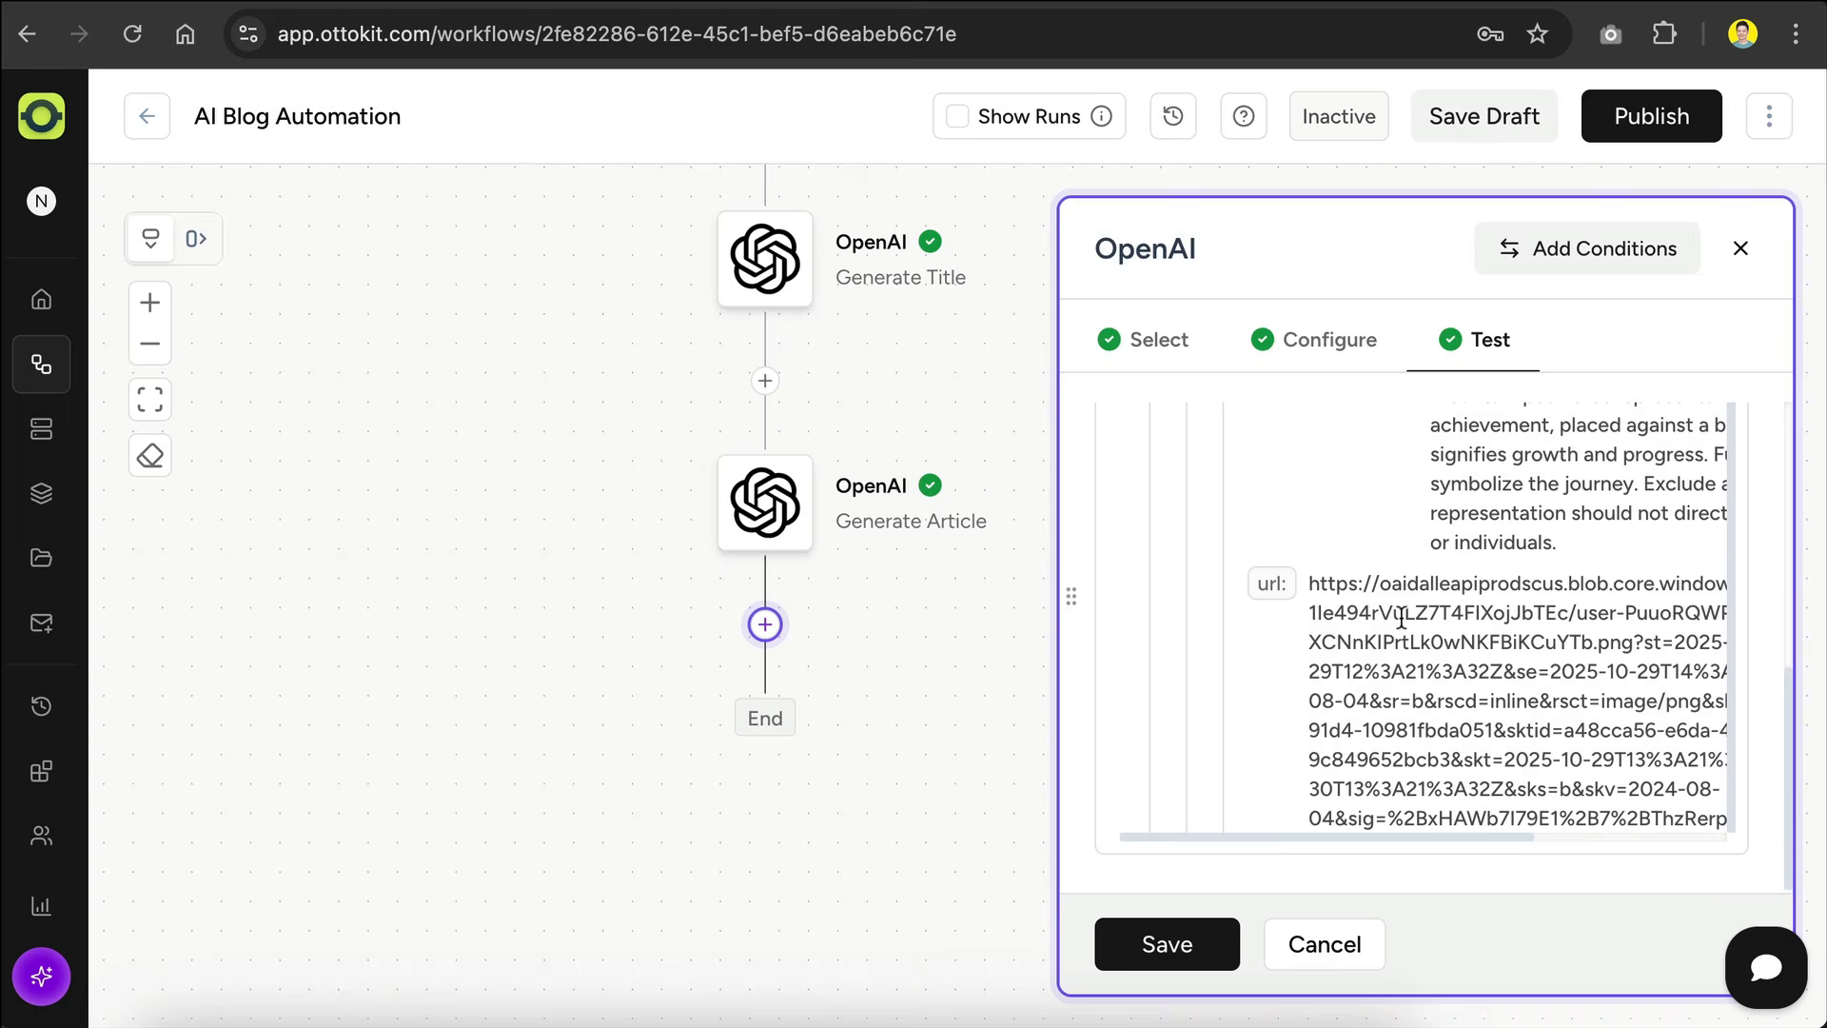
triple_click(1345, 623)
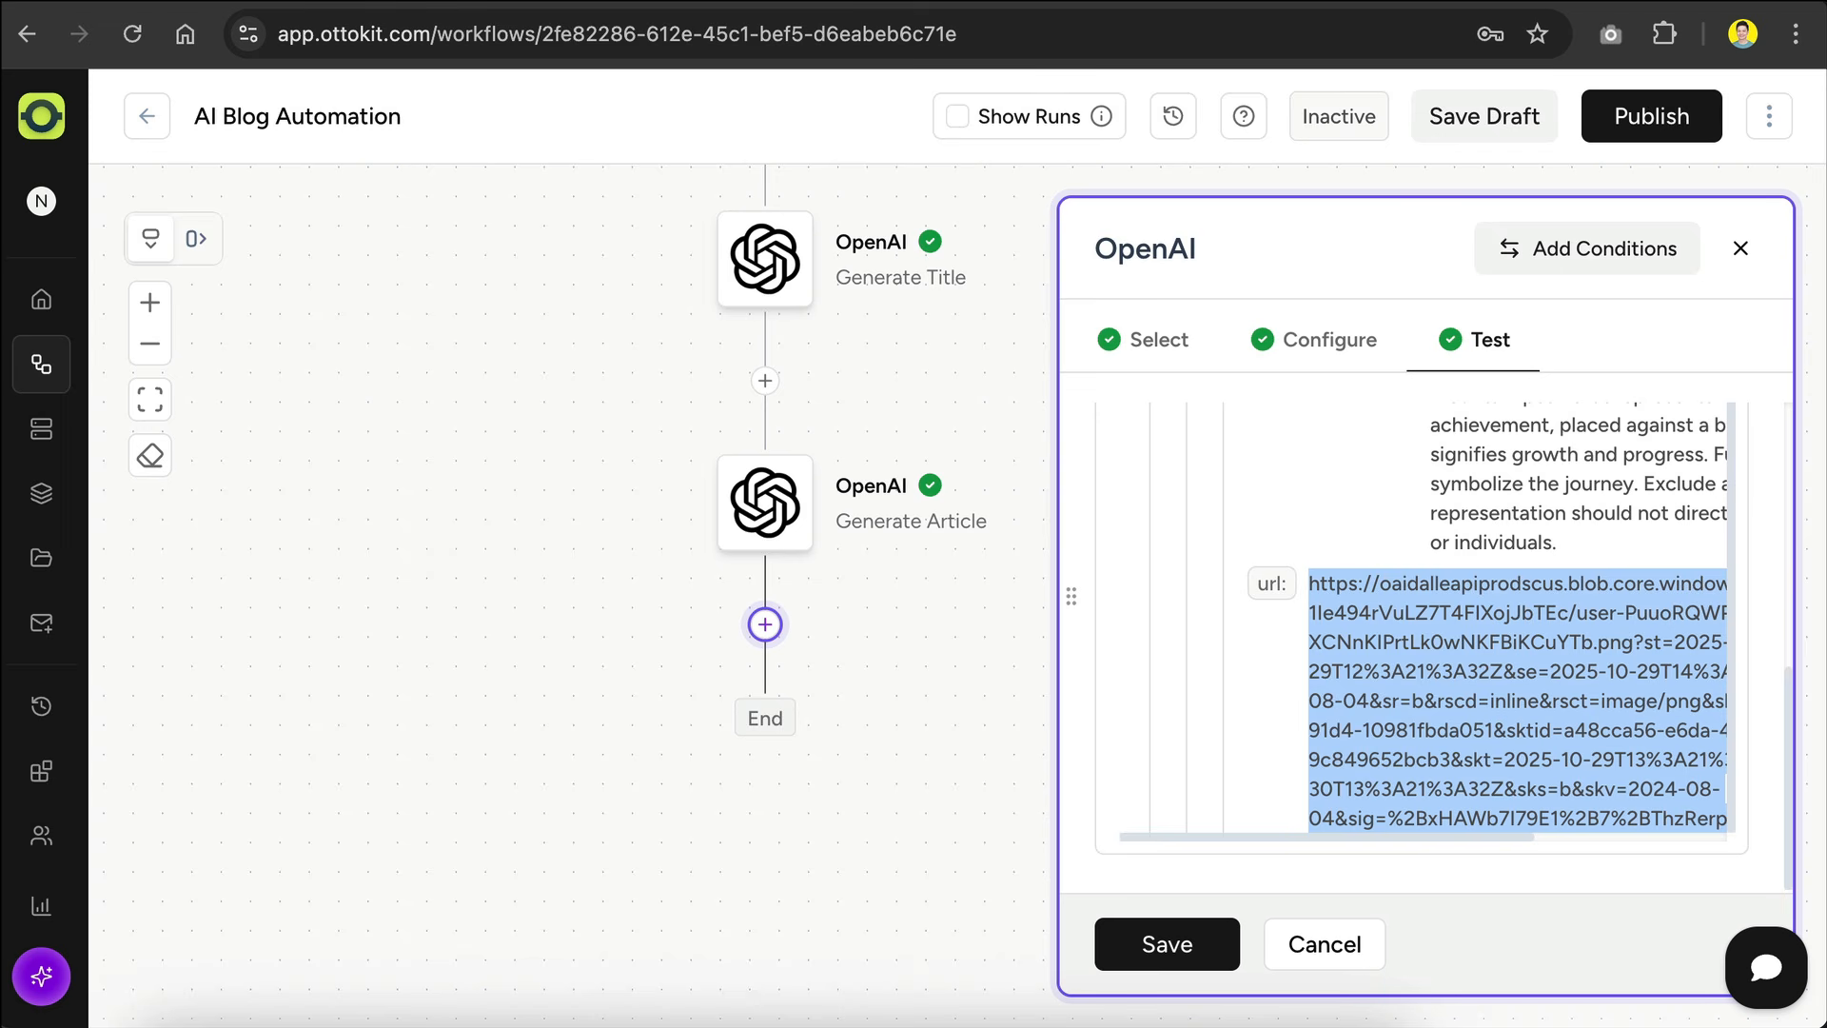
left_click(1218, 934)
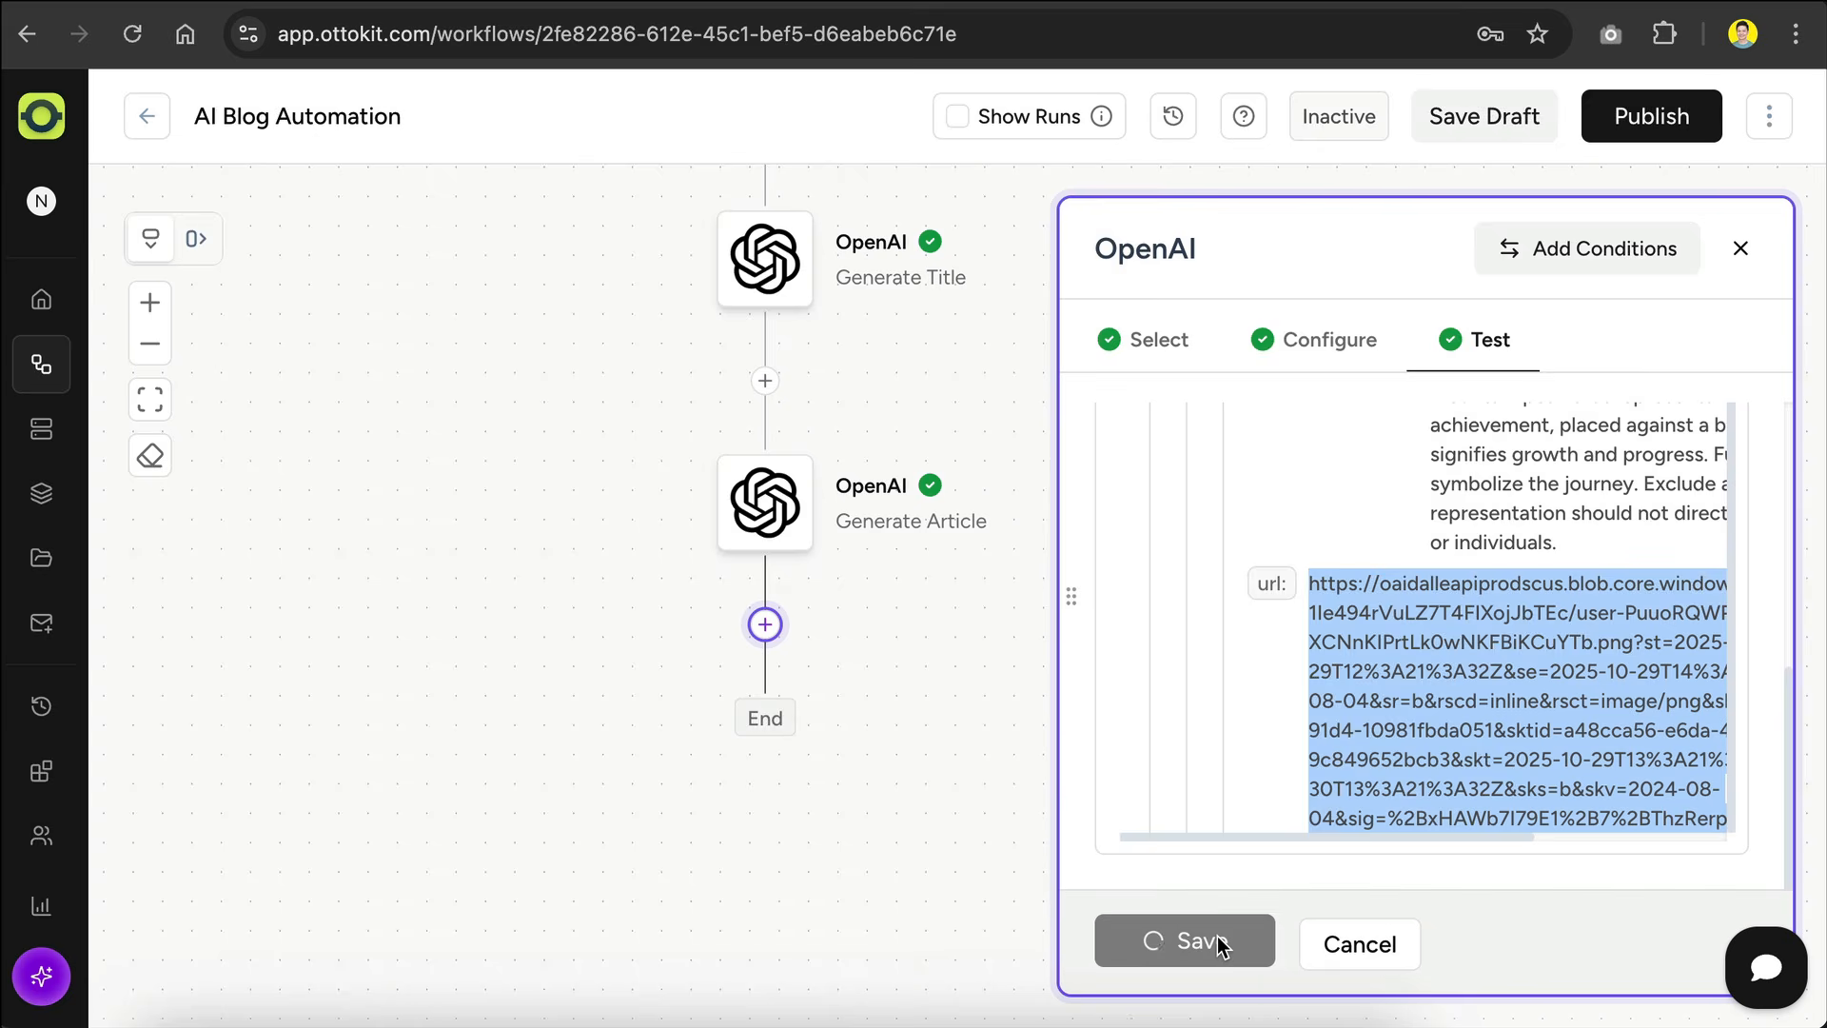
Step: Review the whole workflow from the RSS Feed trigger through the Generate Image action
scroll(1142, 683, "up", 5)
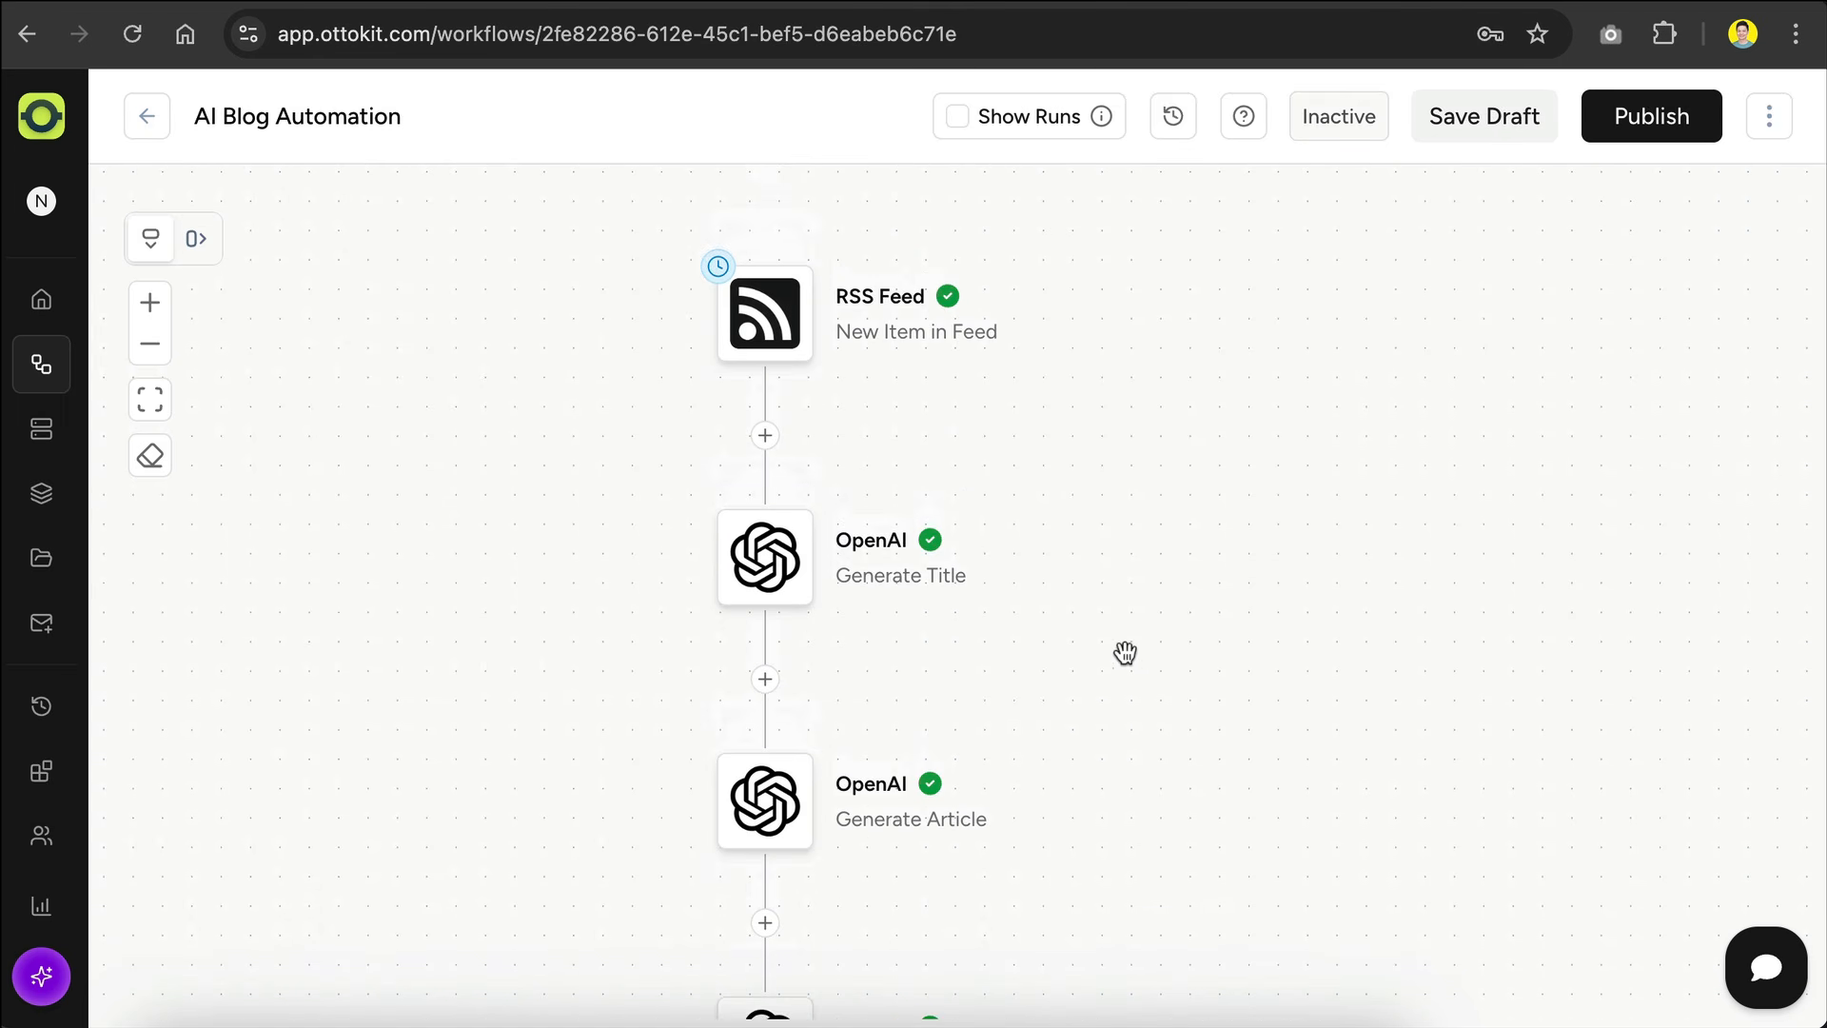
left_click(150, 343)
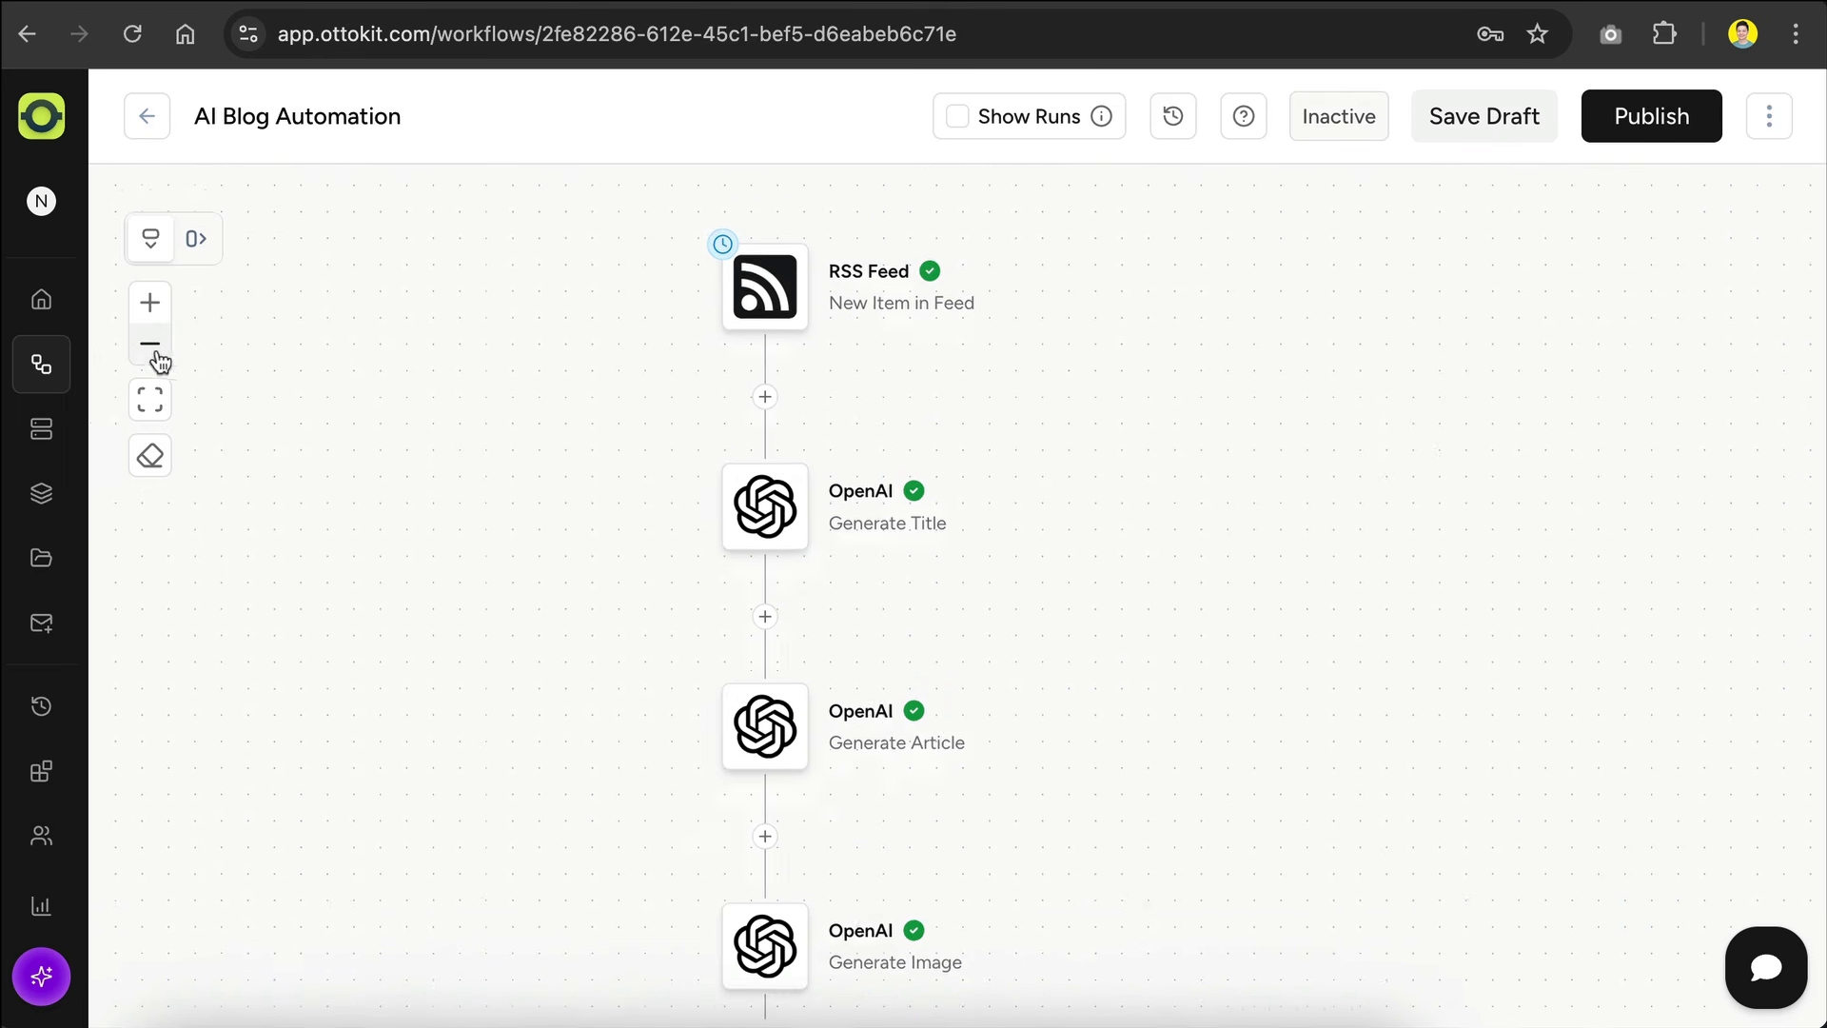
scroll(1301, 514, "down", 1)
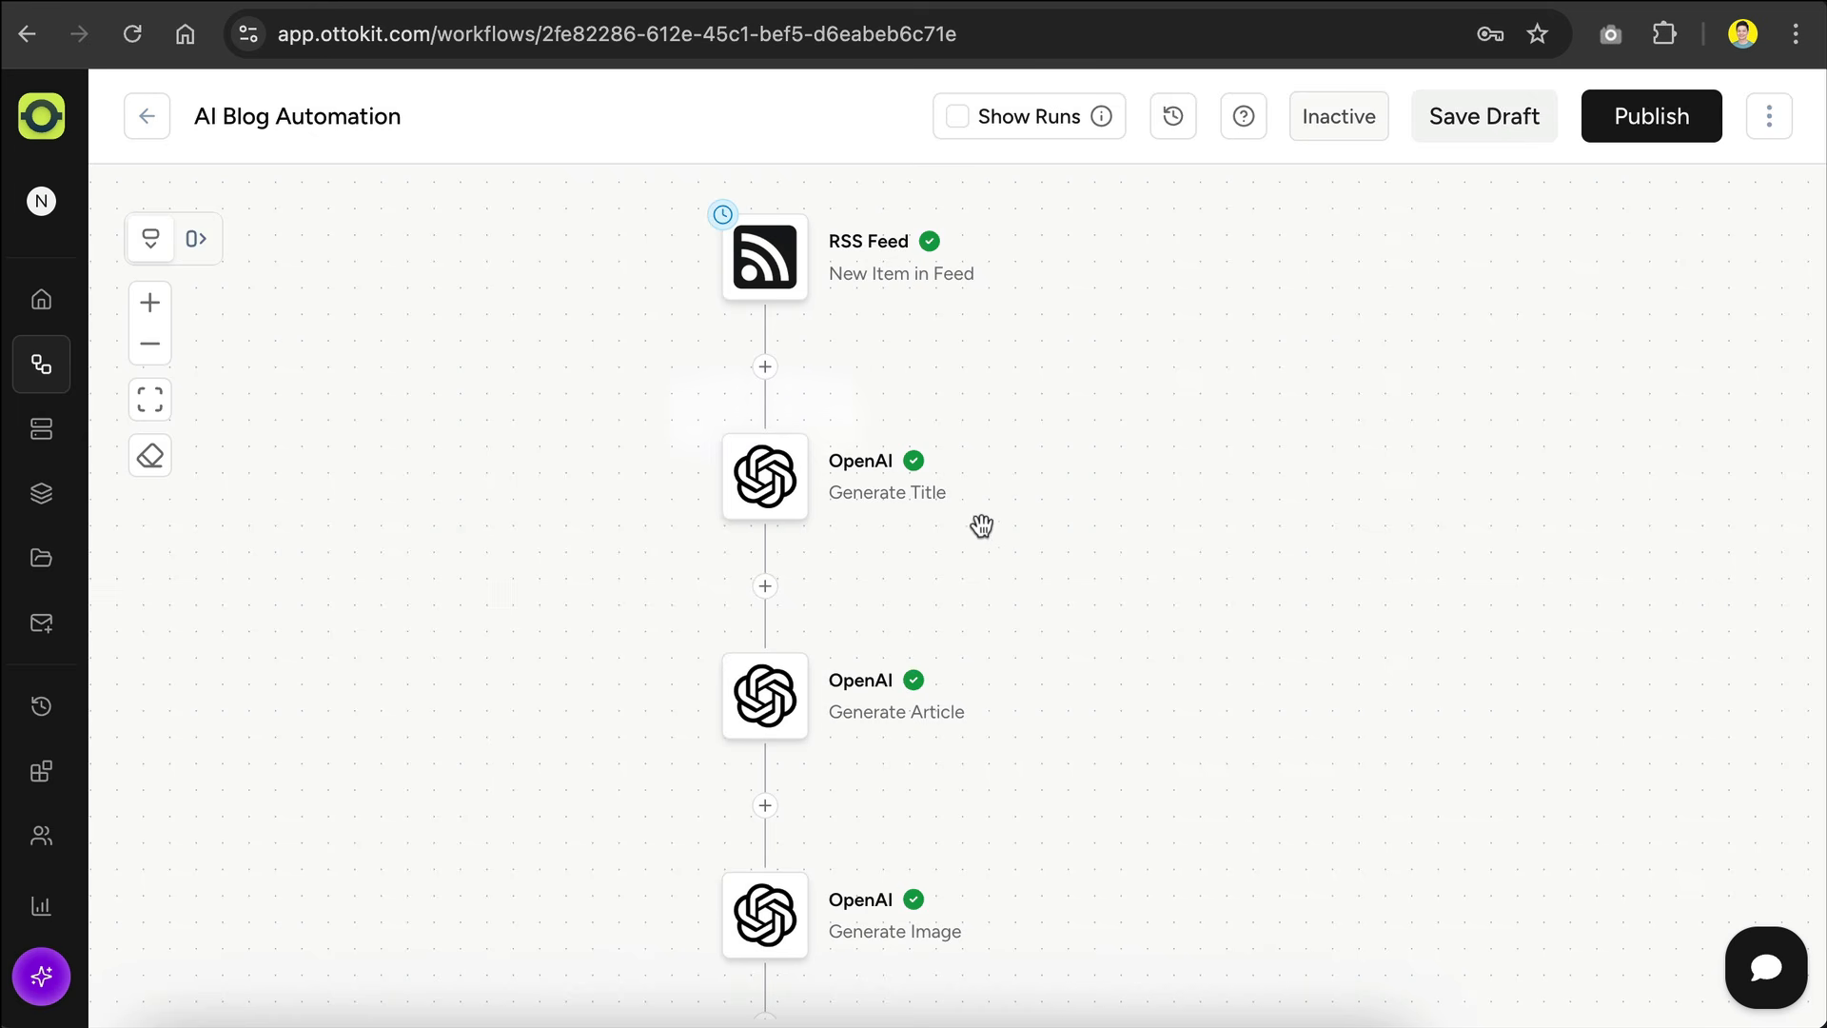
scroll(1083, 485, "down", 2)
scroll(1085, 485, "down", 4)
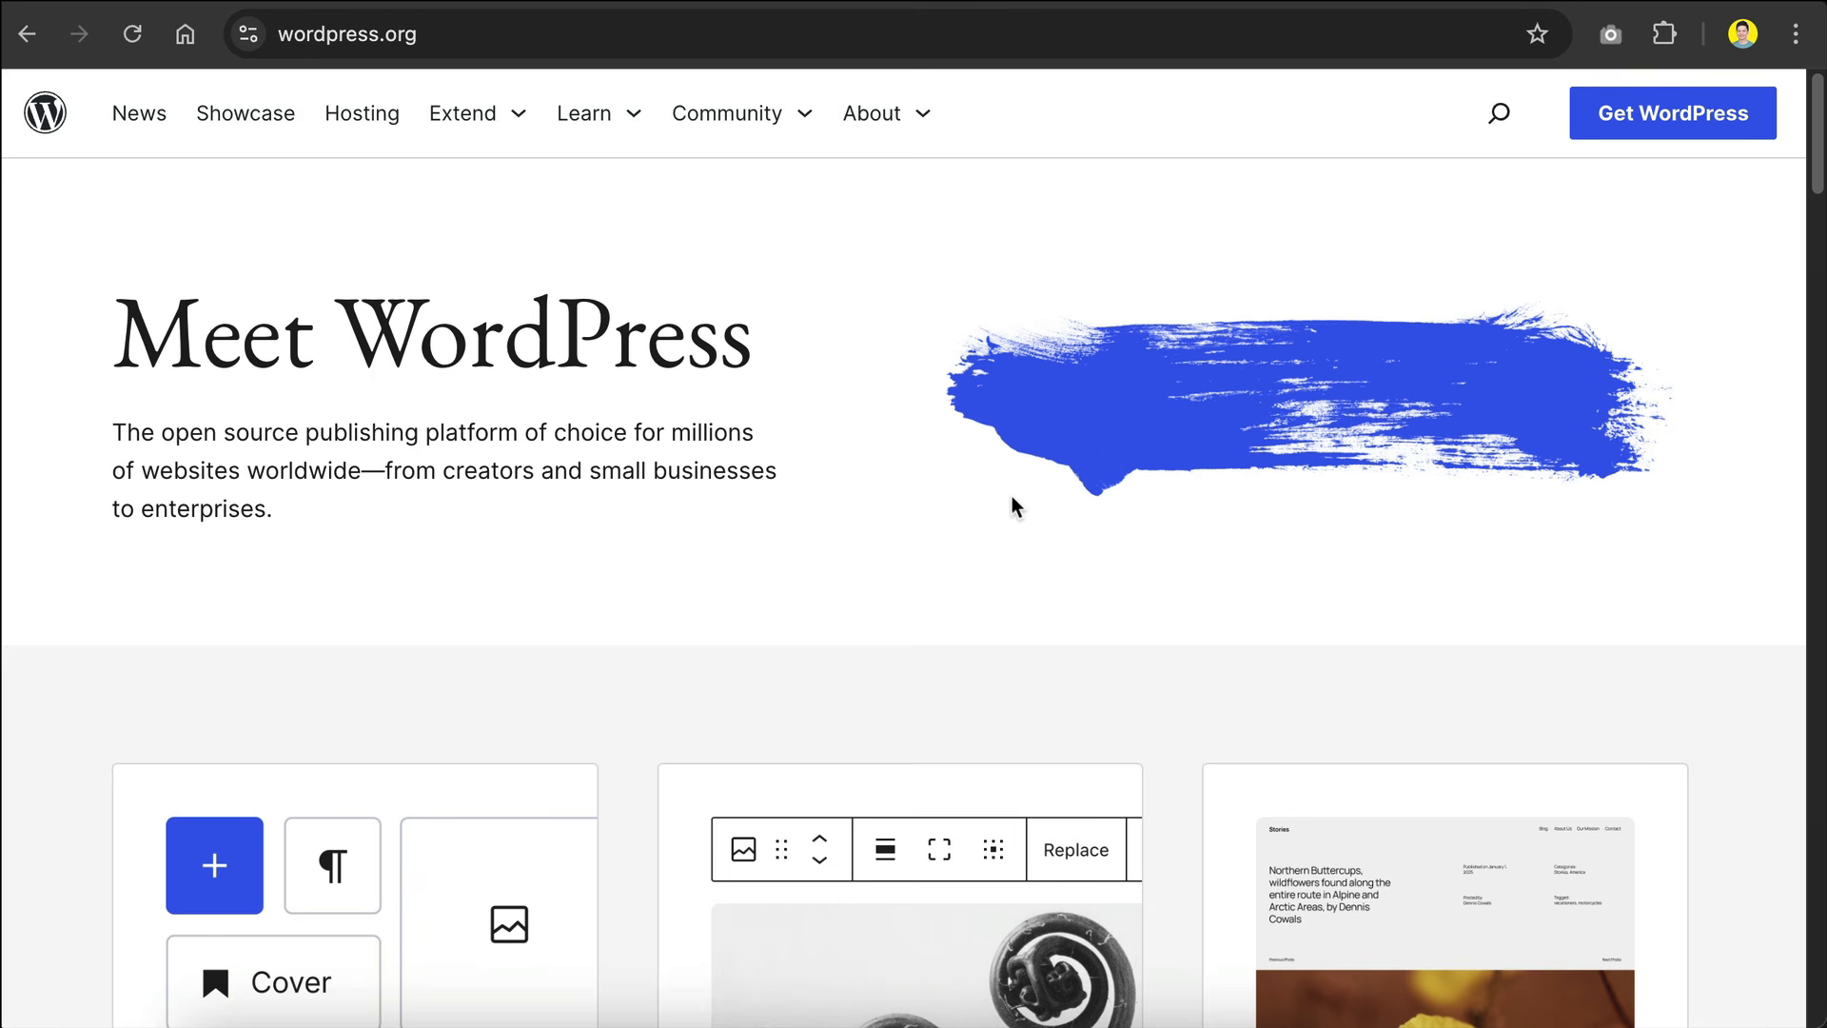
Step: Look through the wordpress.org home page and Wasmer's WordPress hosting page at wasmer.io/wordpress-hosting
scroll(882, 487, "down", 20)
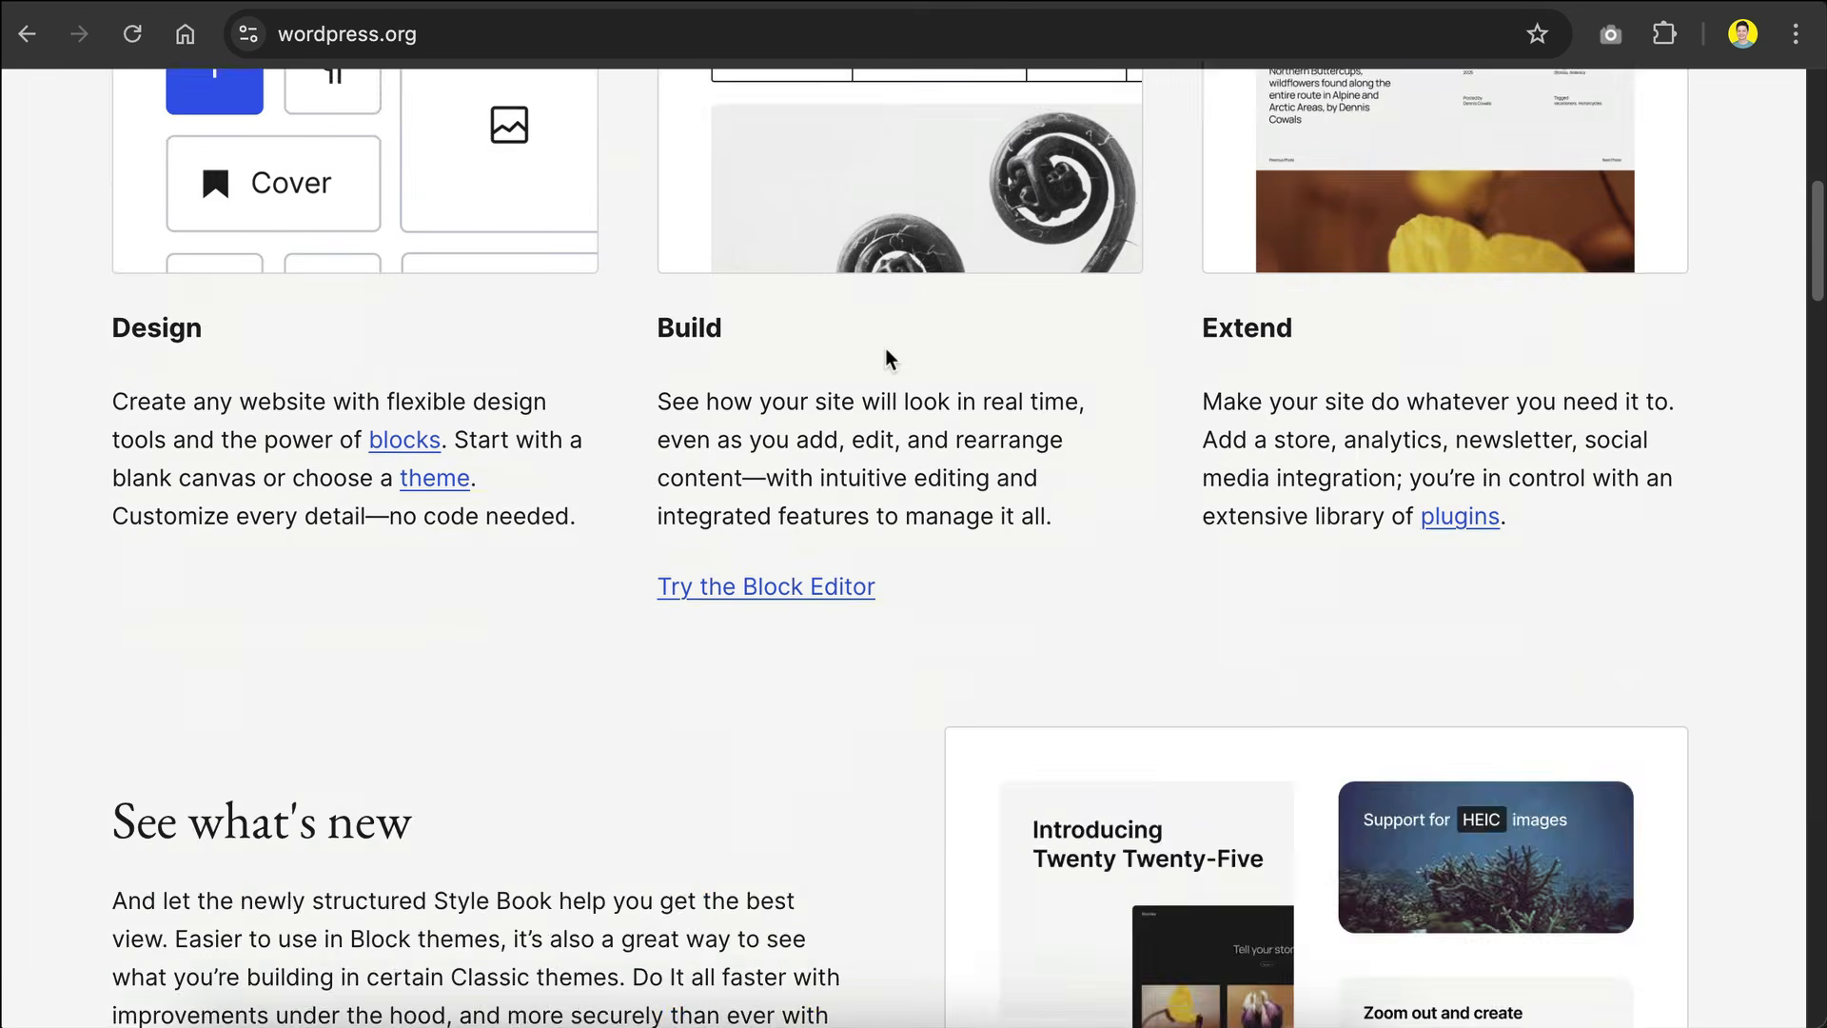
scroll(886, 349, "up", 20)
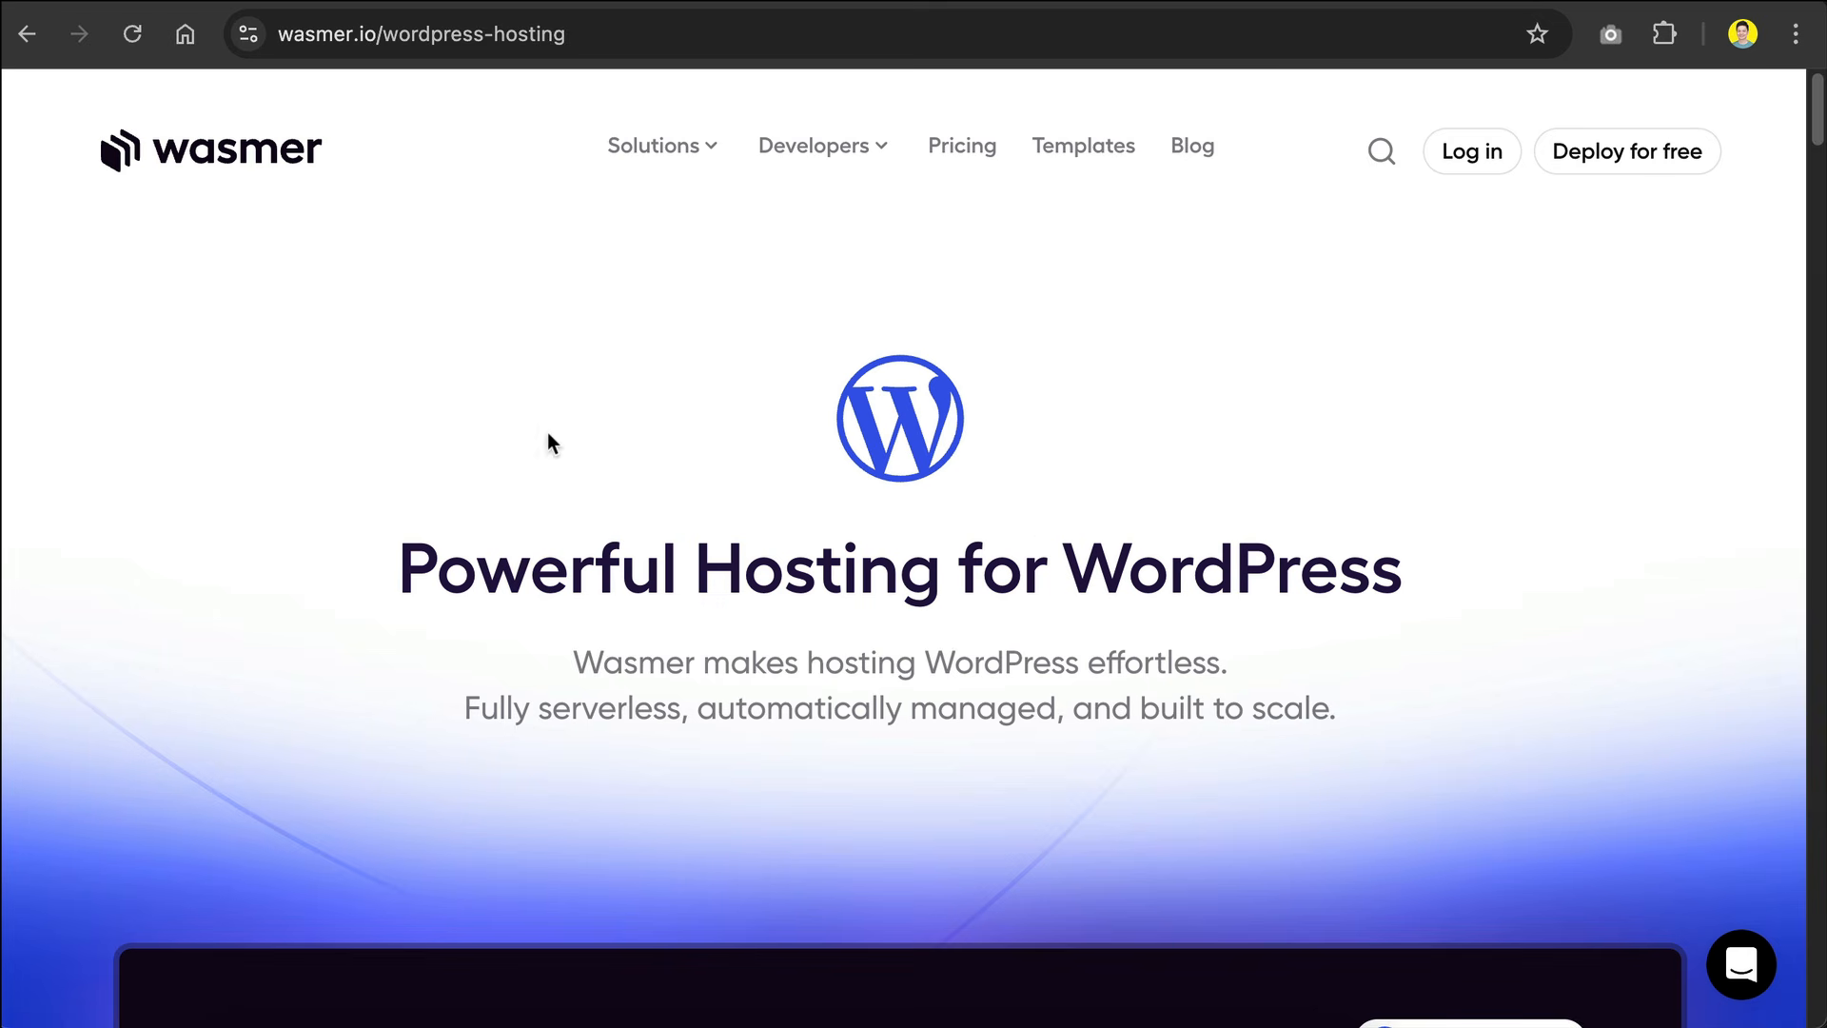
left_click(527, 38)
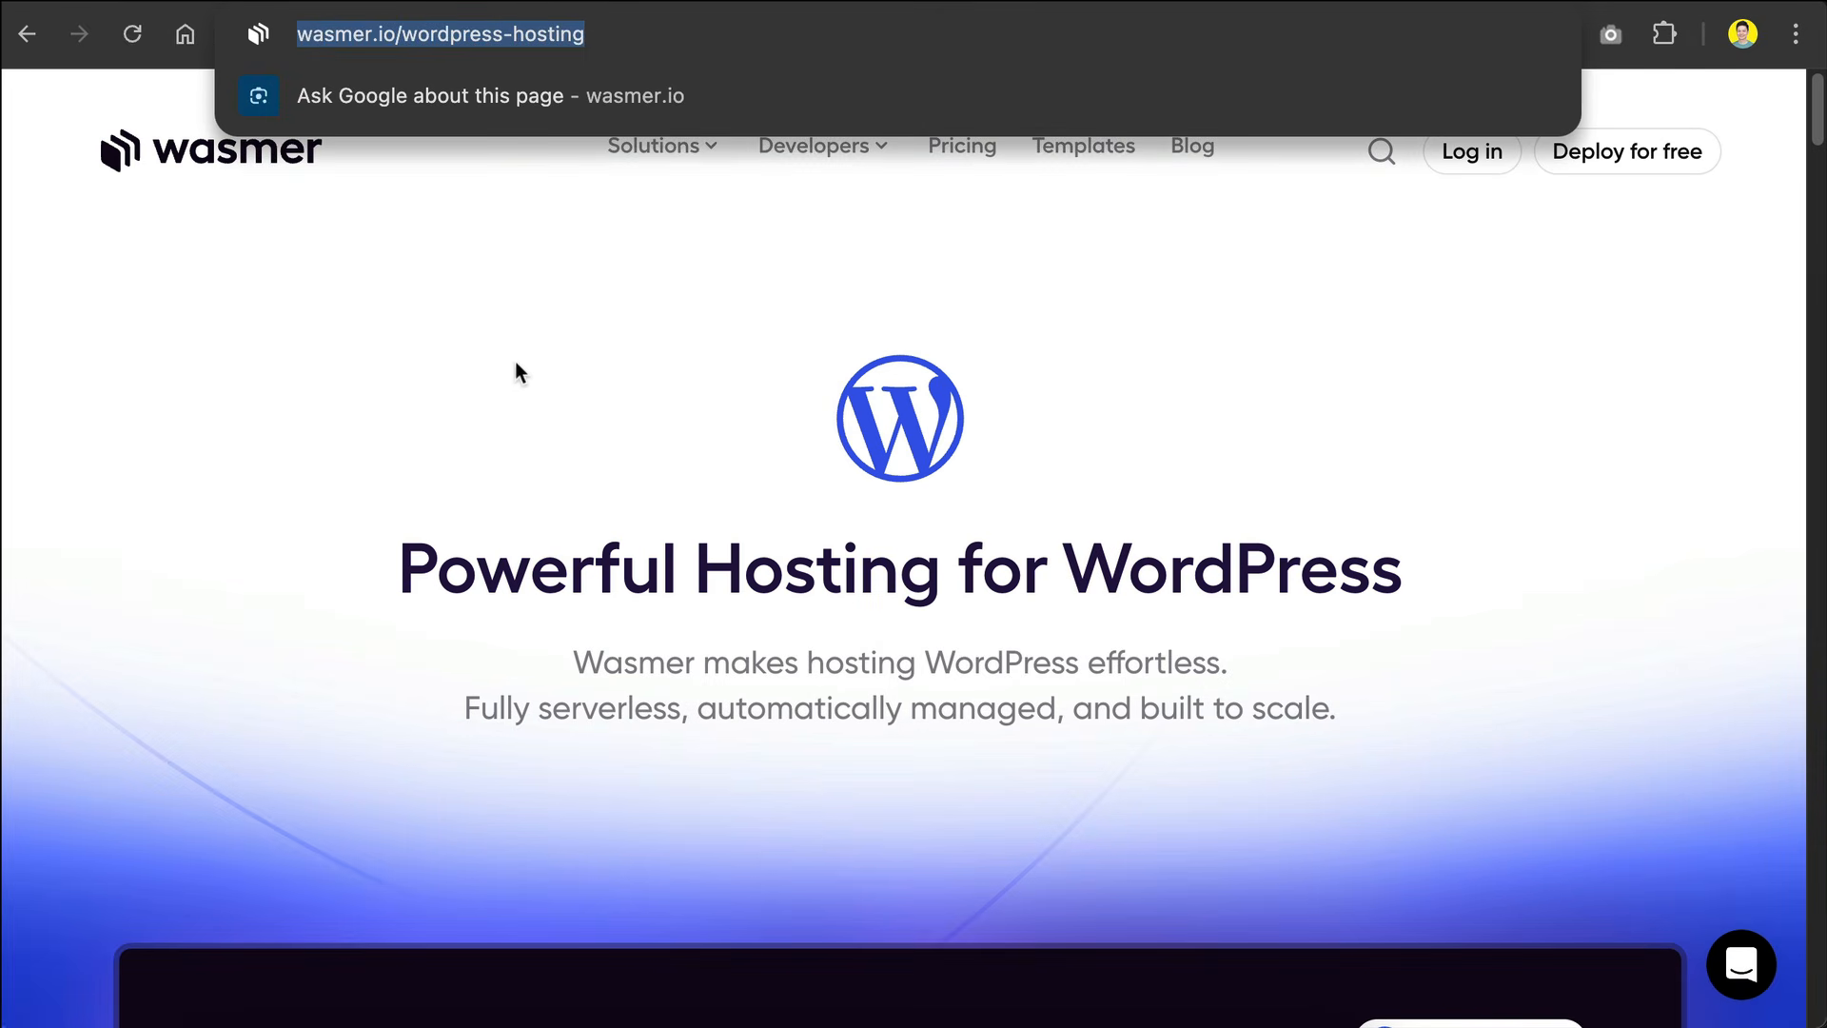
left_click(520, 396)
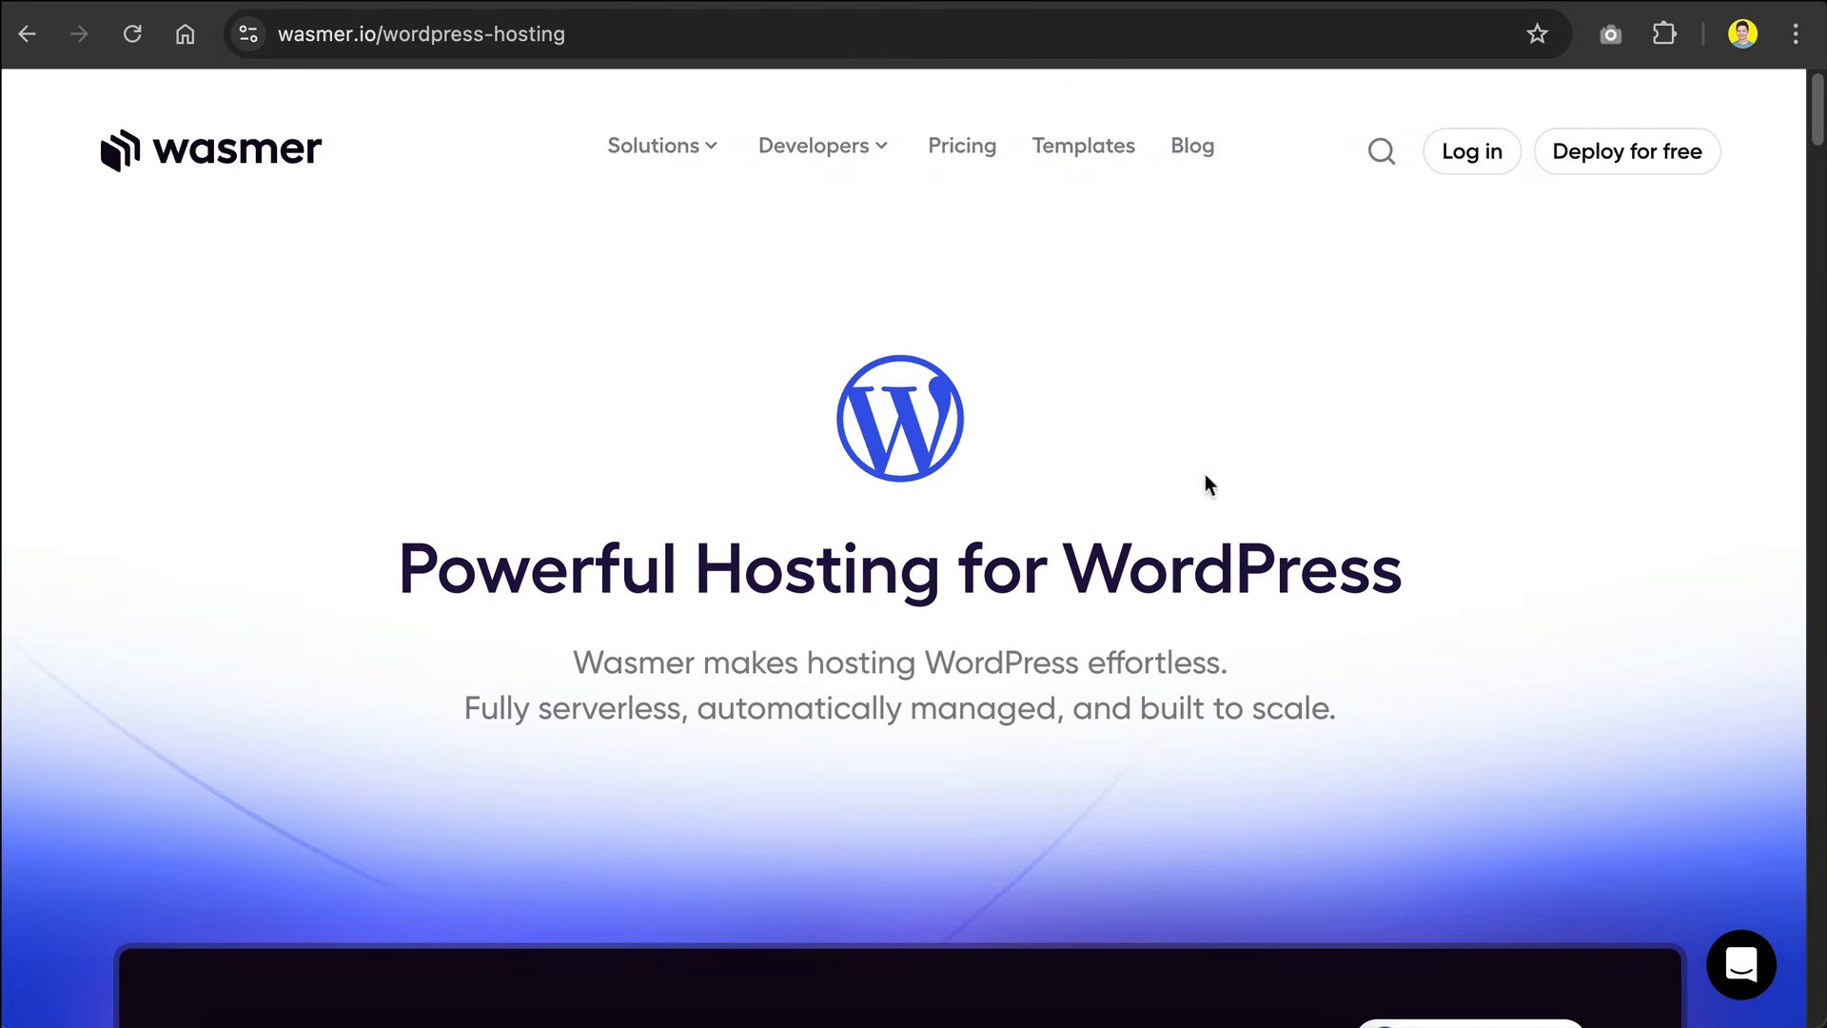
scroll(1202, 359, "down", 15)
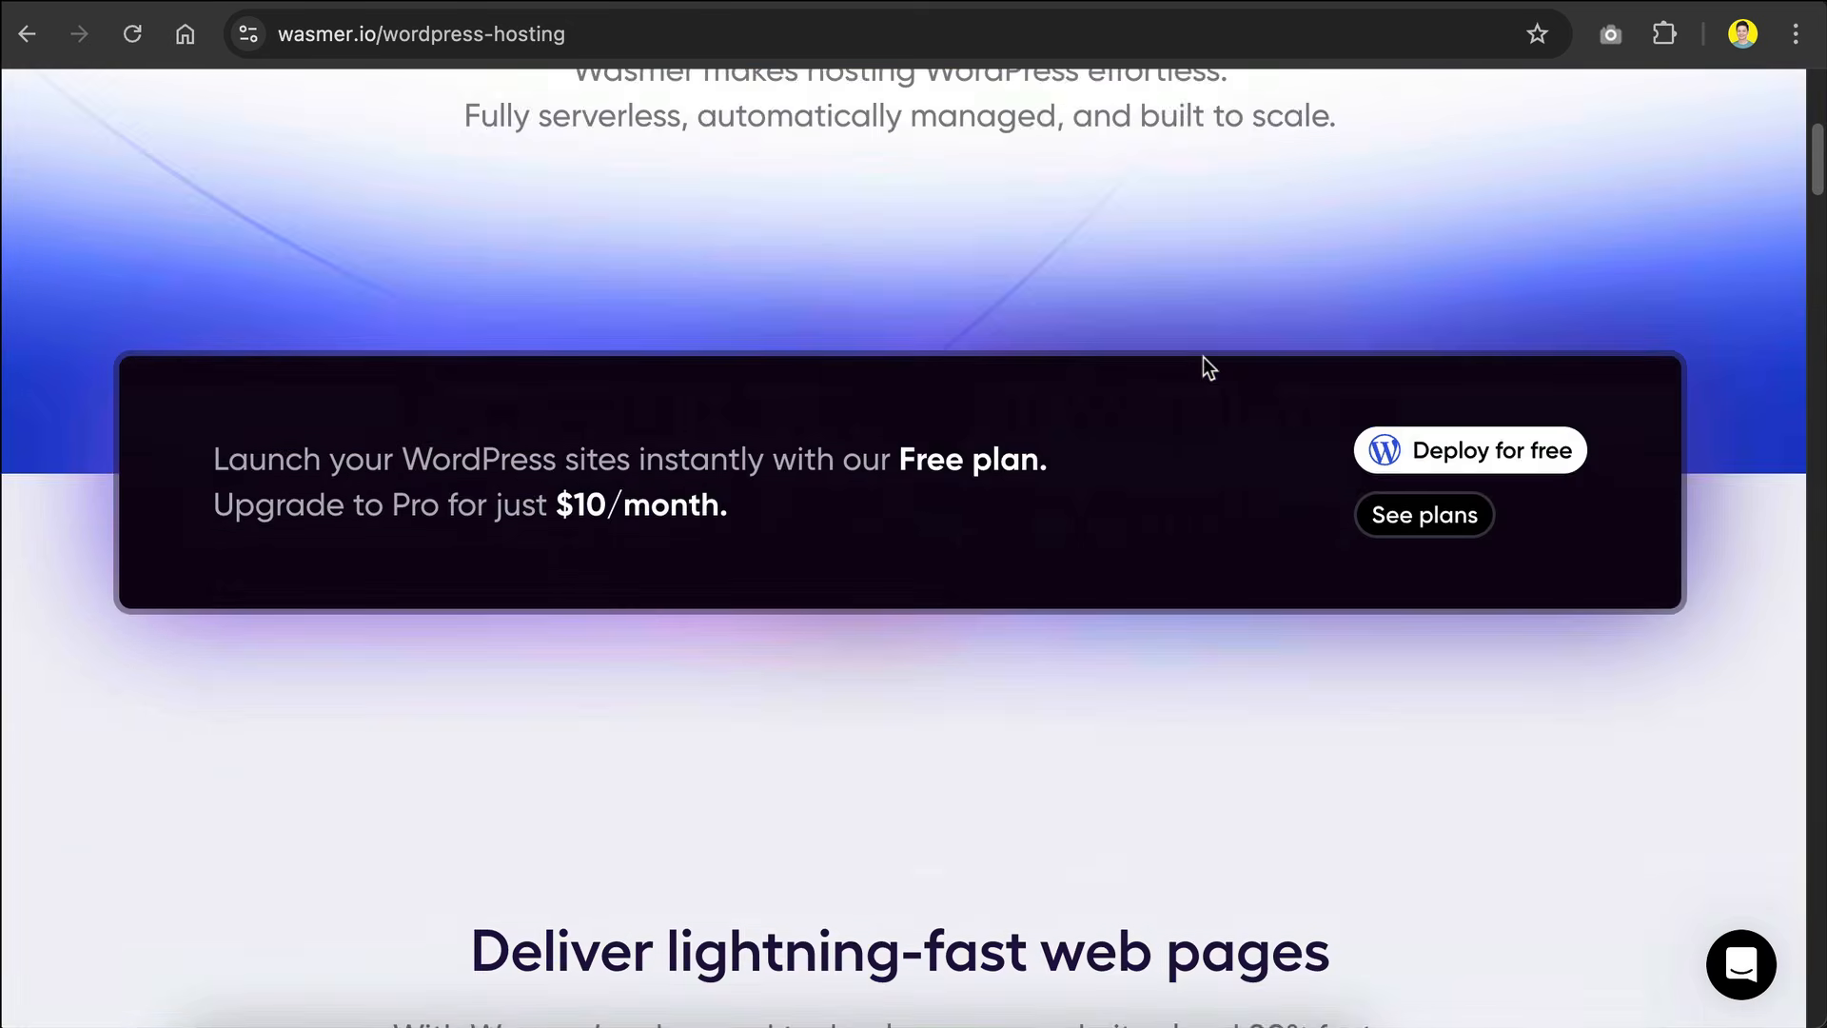
scroll(1204, 359, "down", 20)
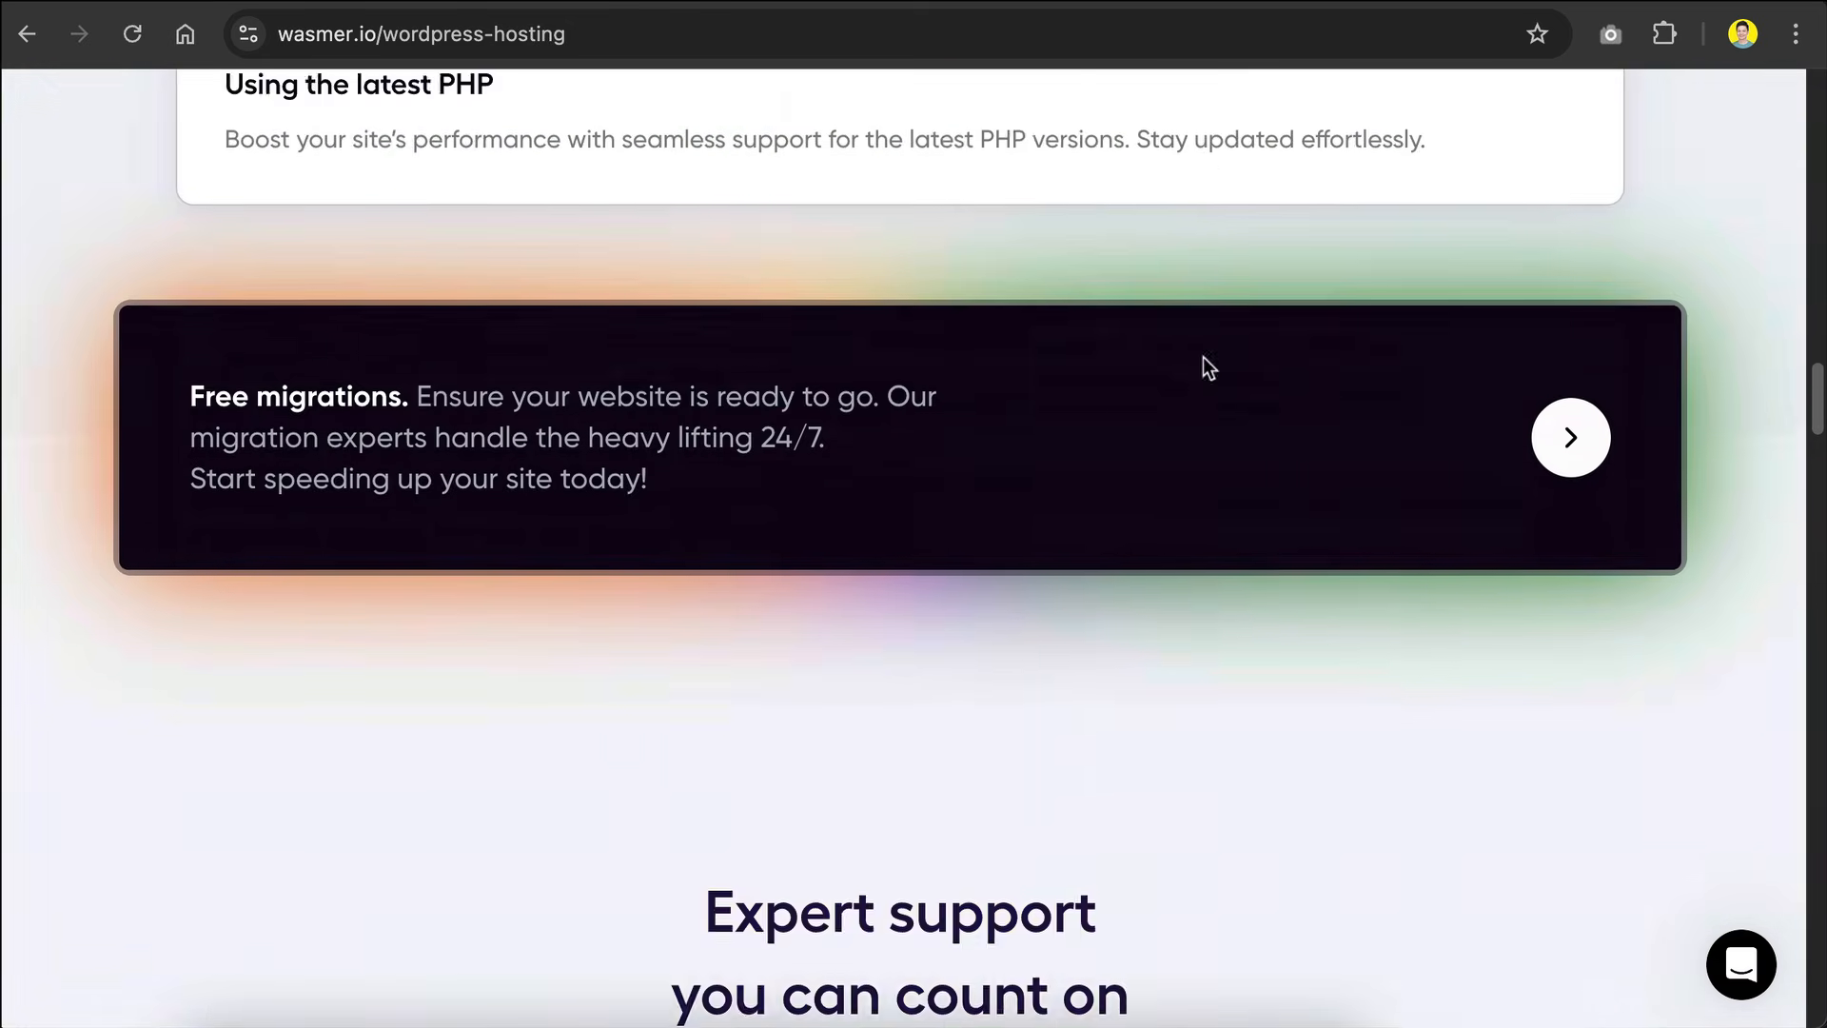
Step: Examine Wasmer's WordPress hosting page down to the Hobby plan's limits and the price comparison with other hosts
scroll(1371, 291, "down", 15)
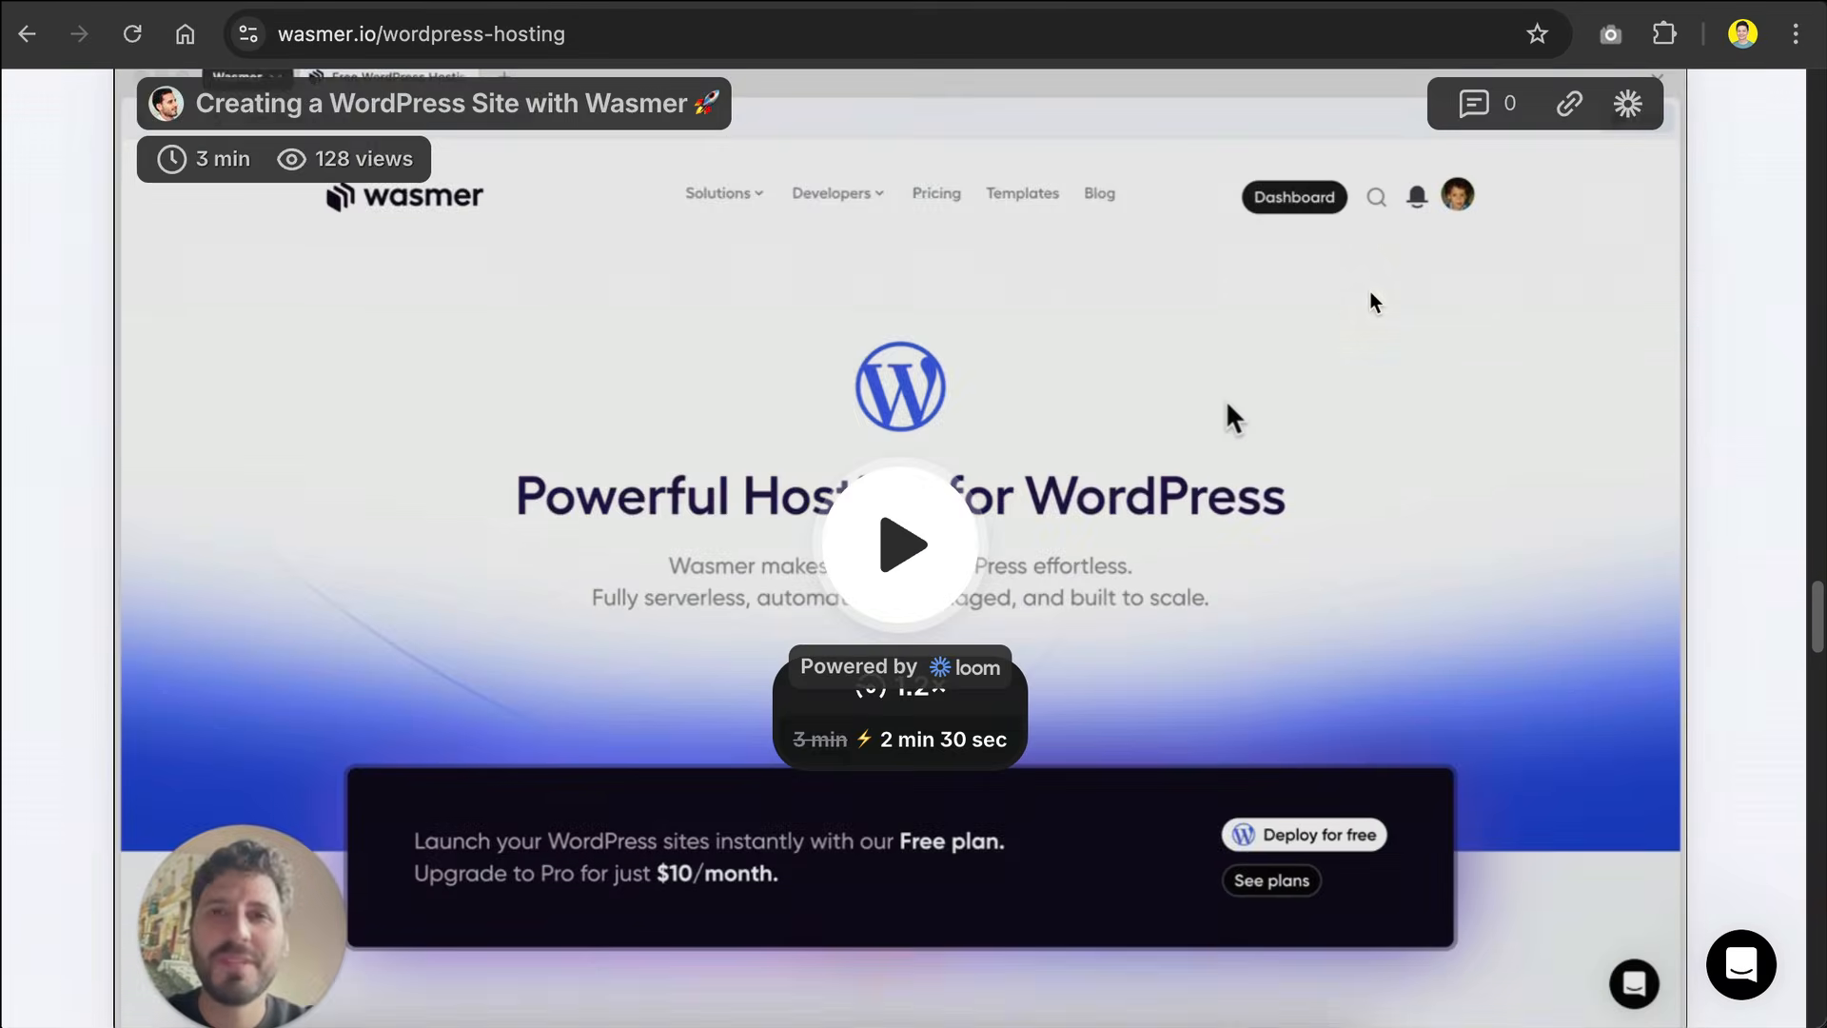
scroll(750, 705, "down", 2)
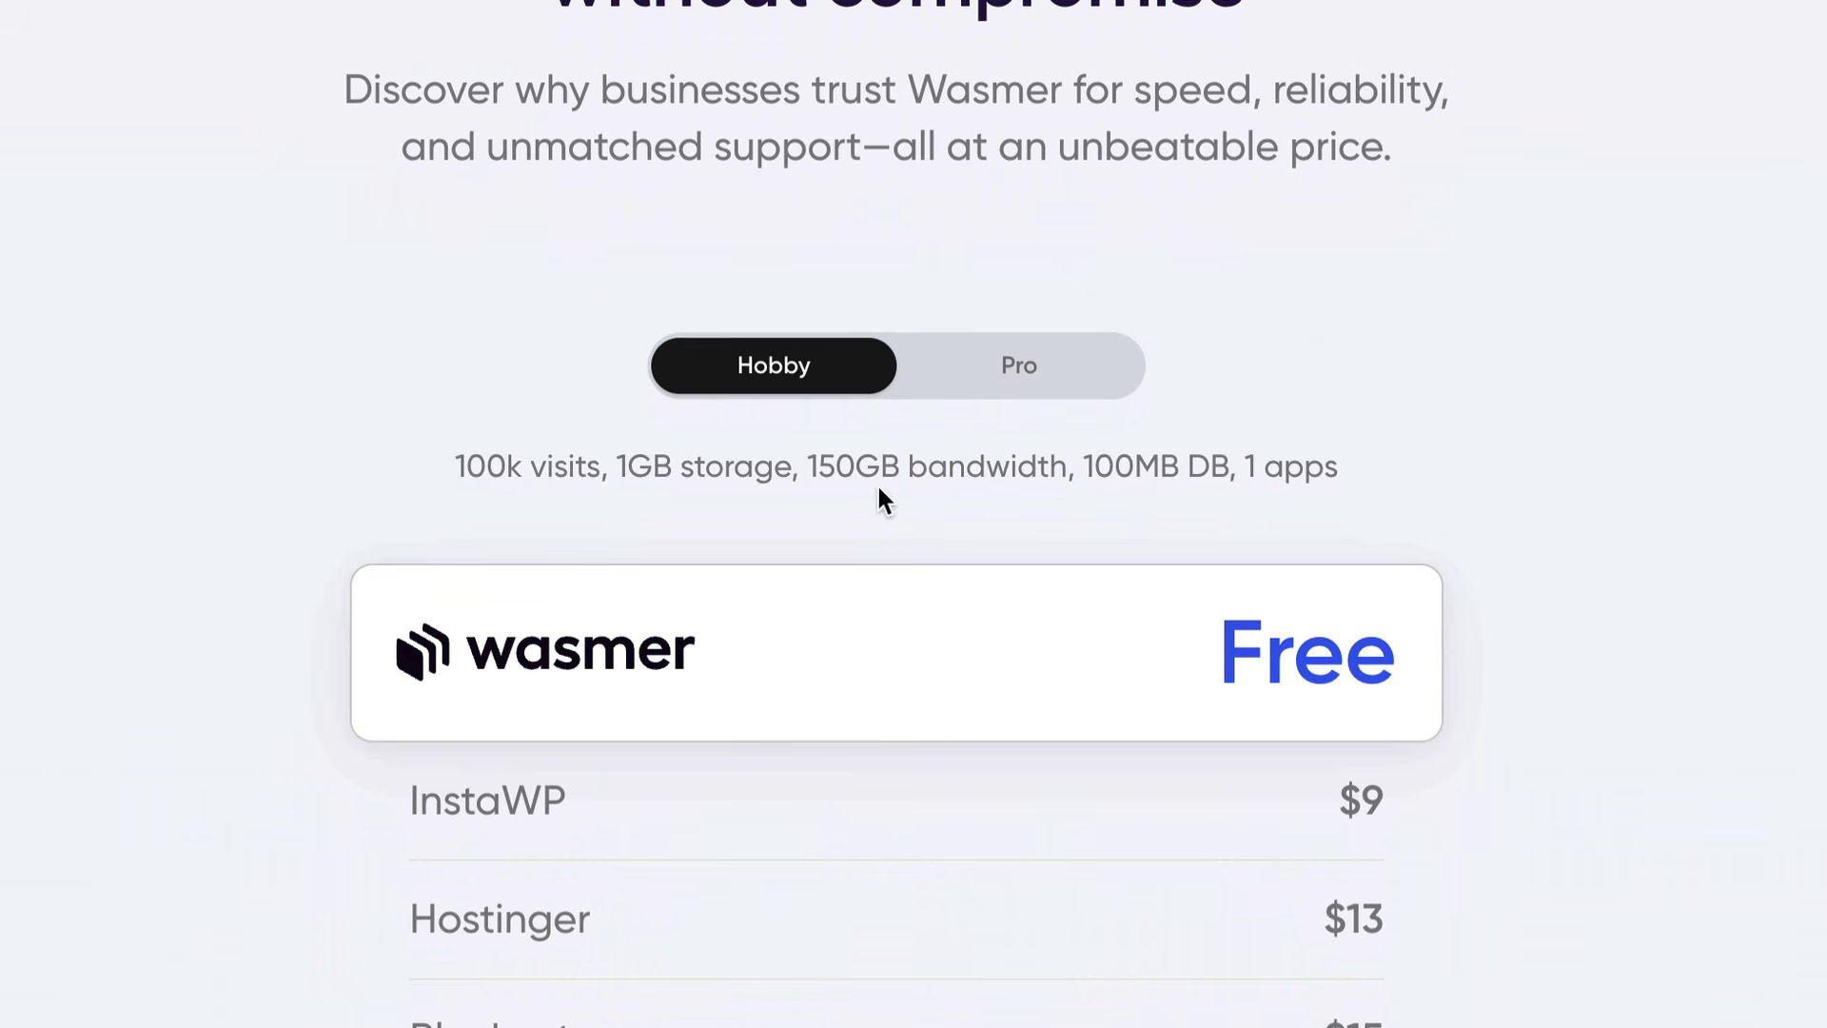
left_click_drag(1450, 489, 345, 476)
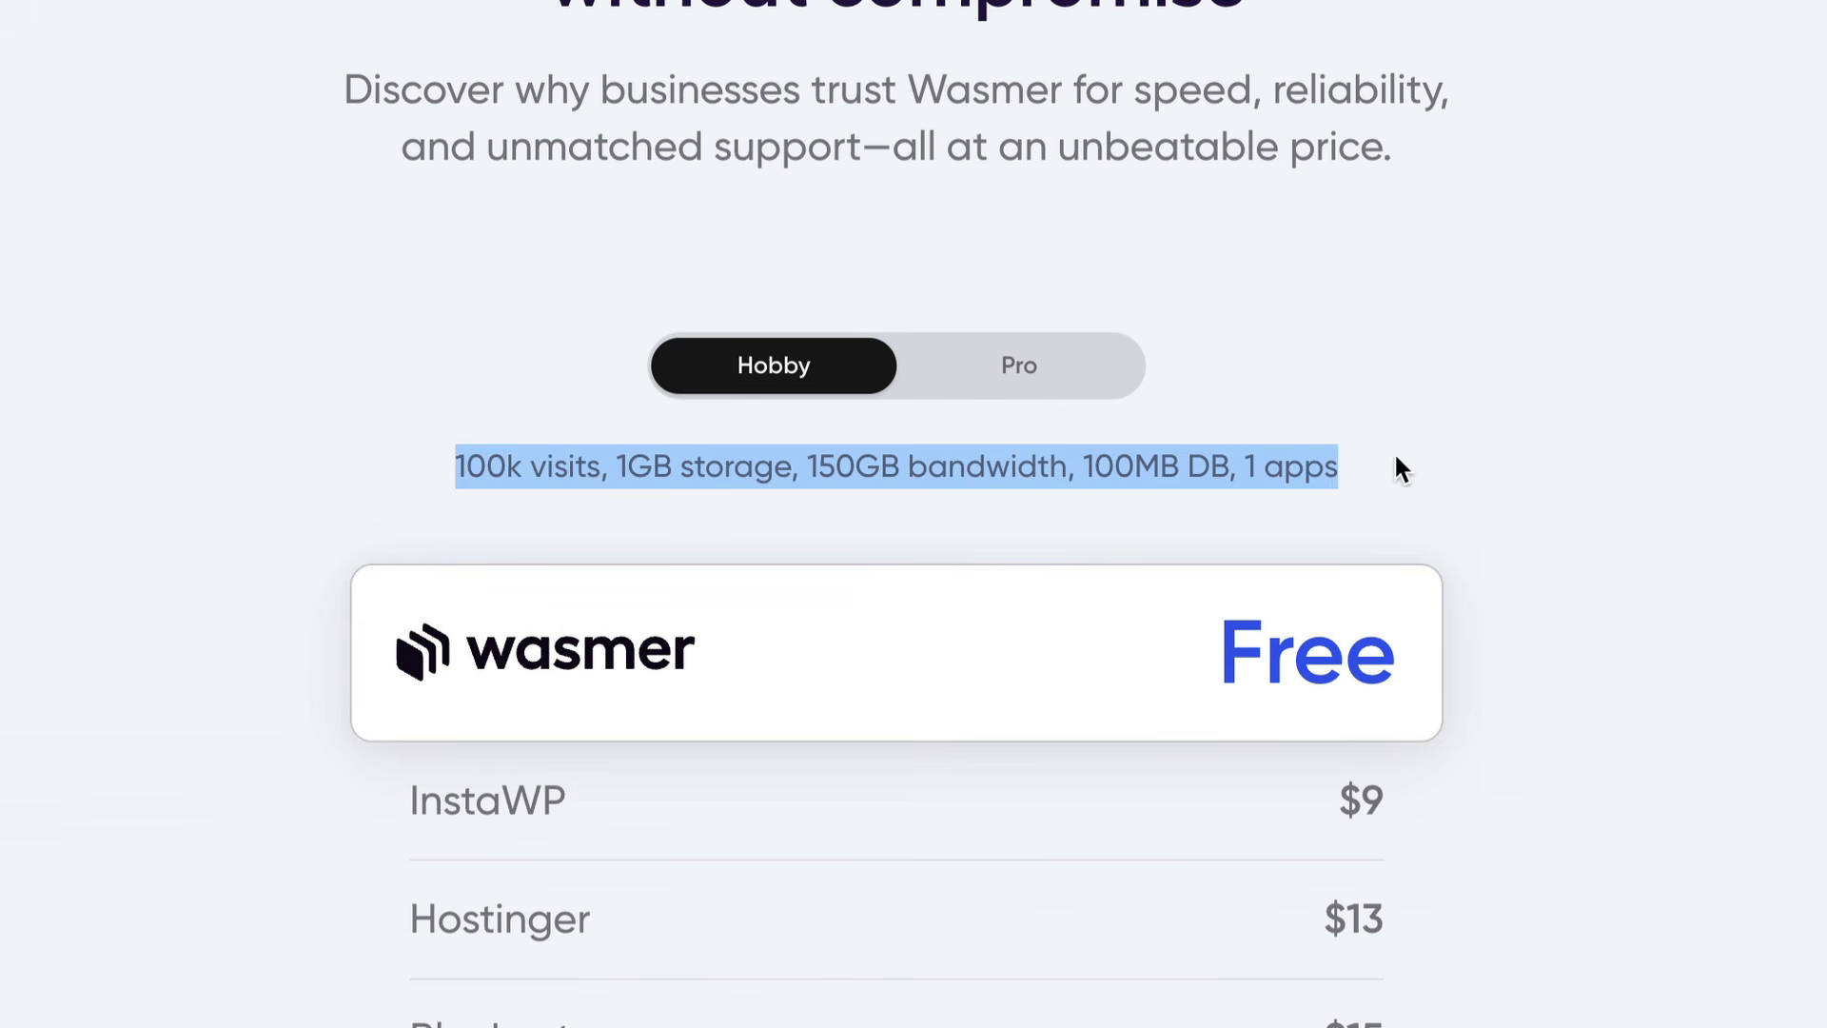
left_click(1449, 421)
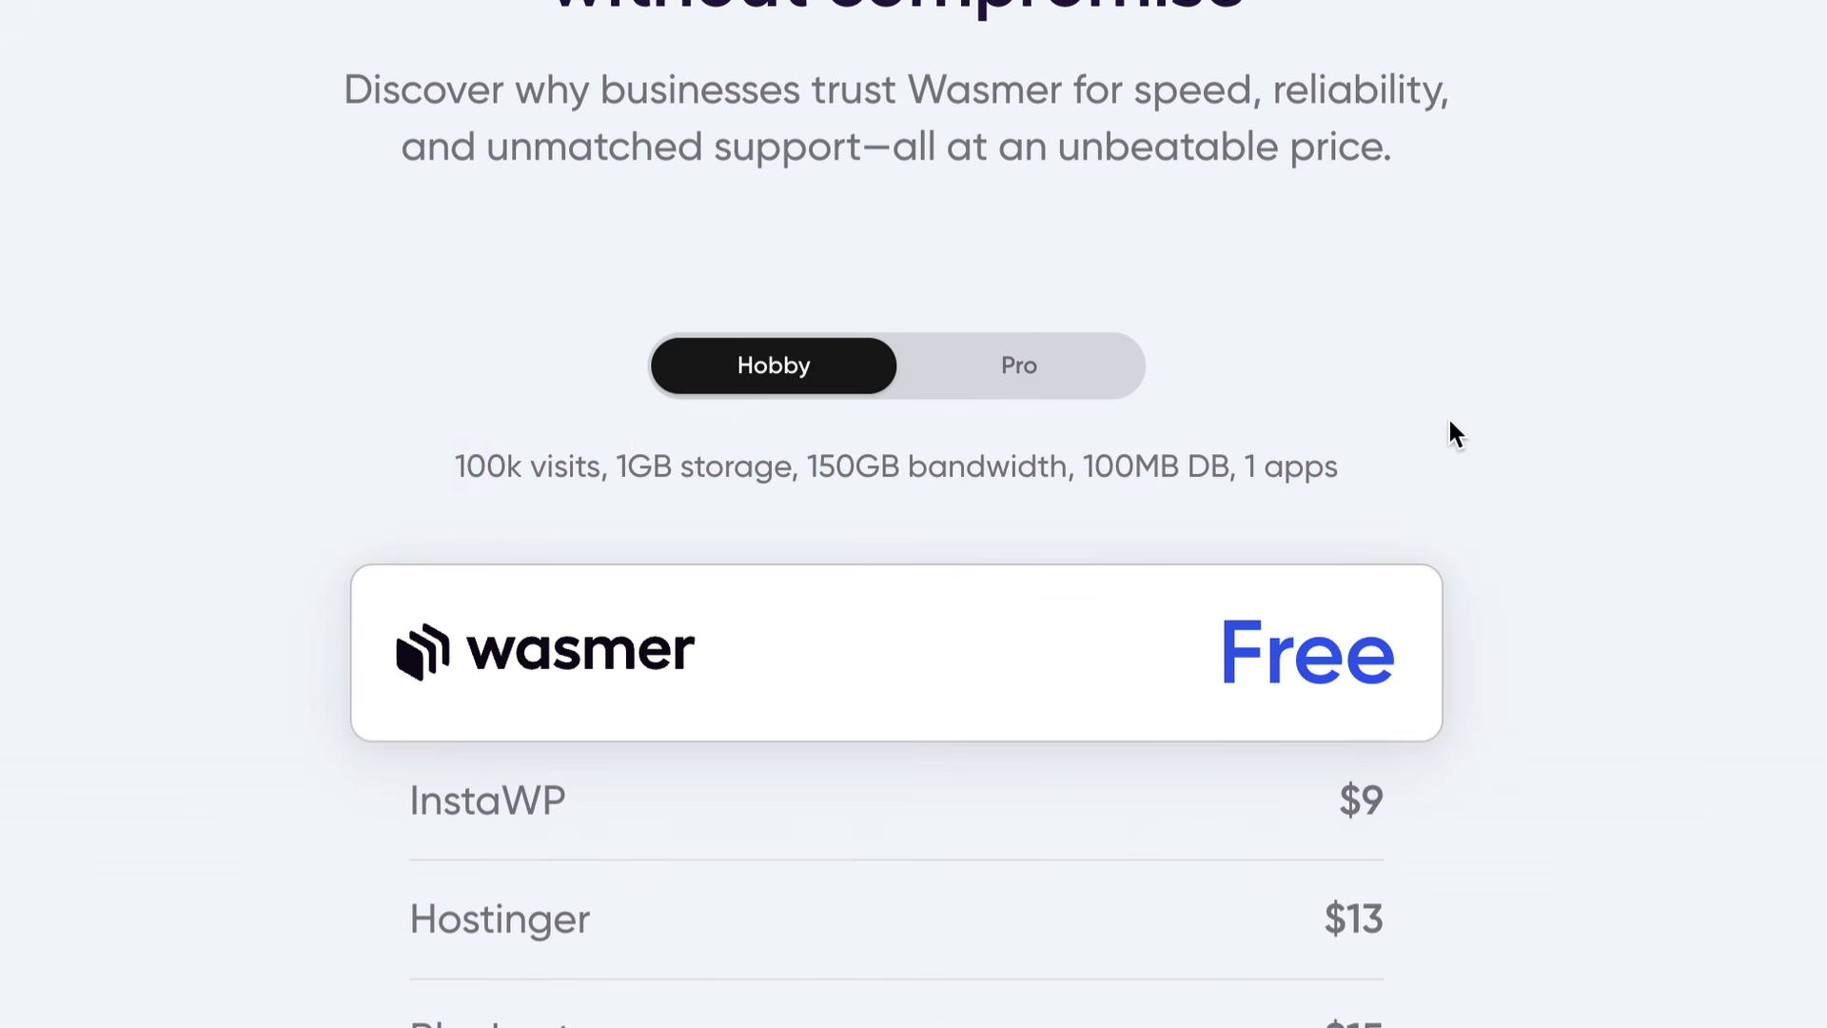
scroll(1207, 514, "up", 10)
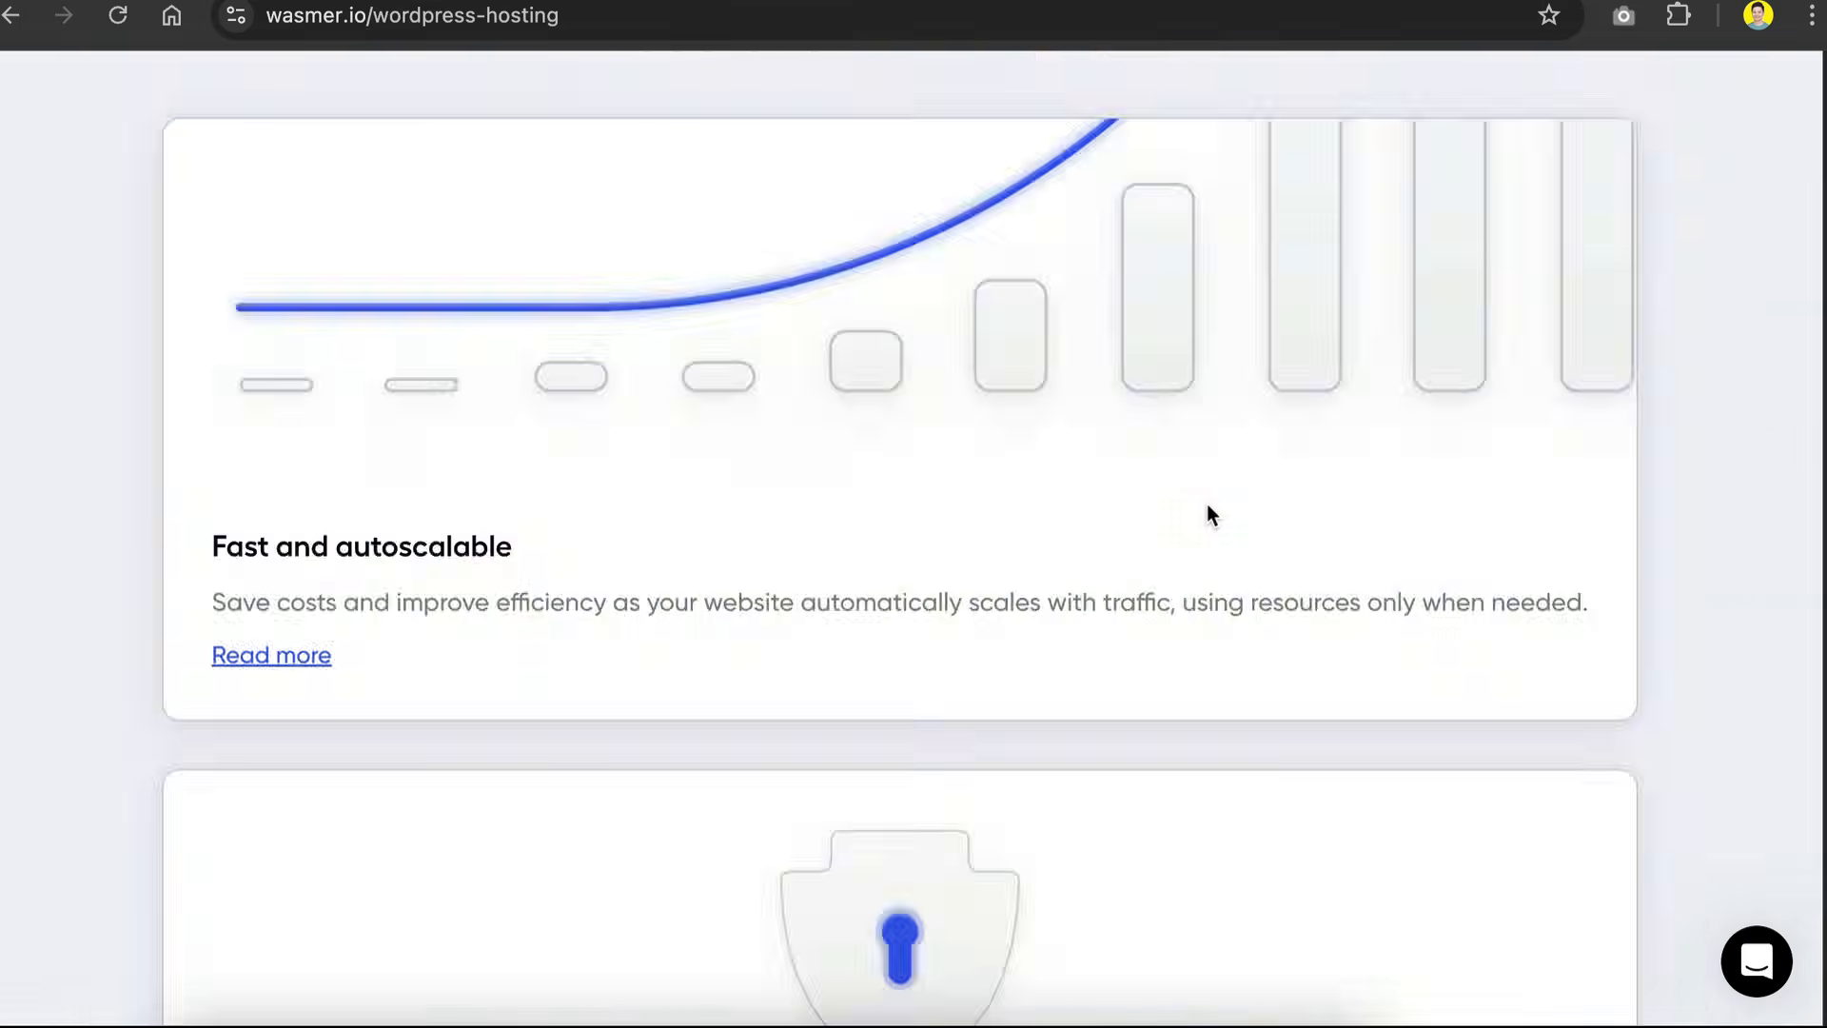
scroll(1207, 506, "up", 10)
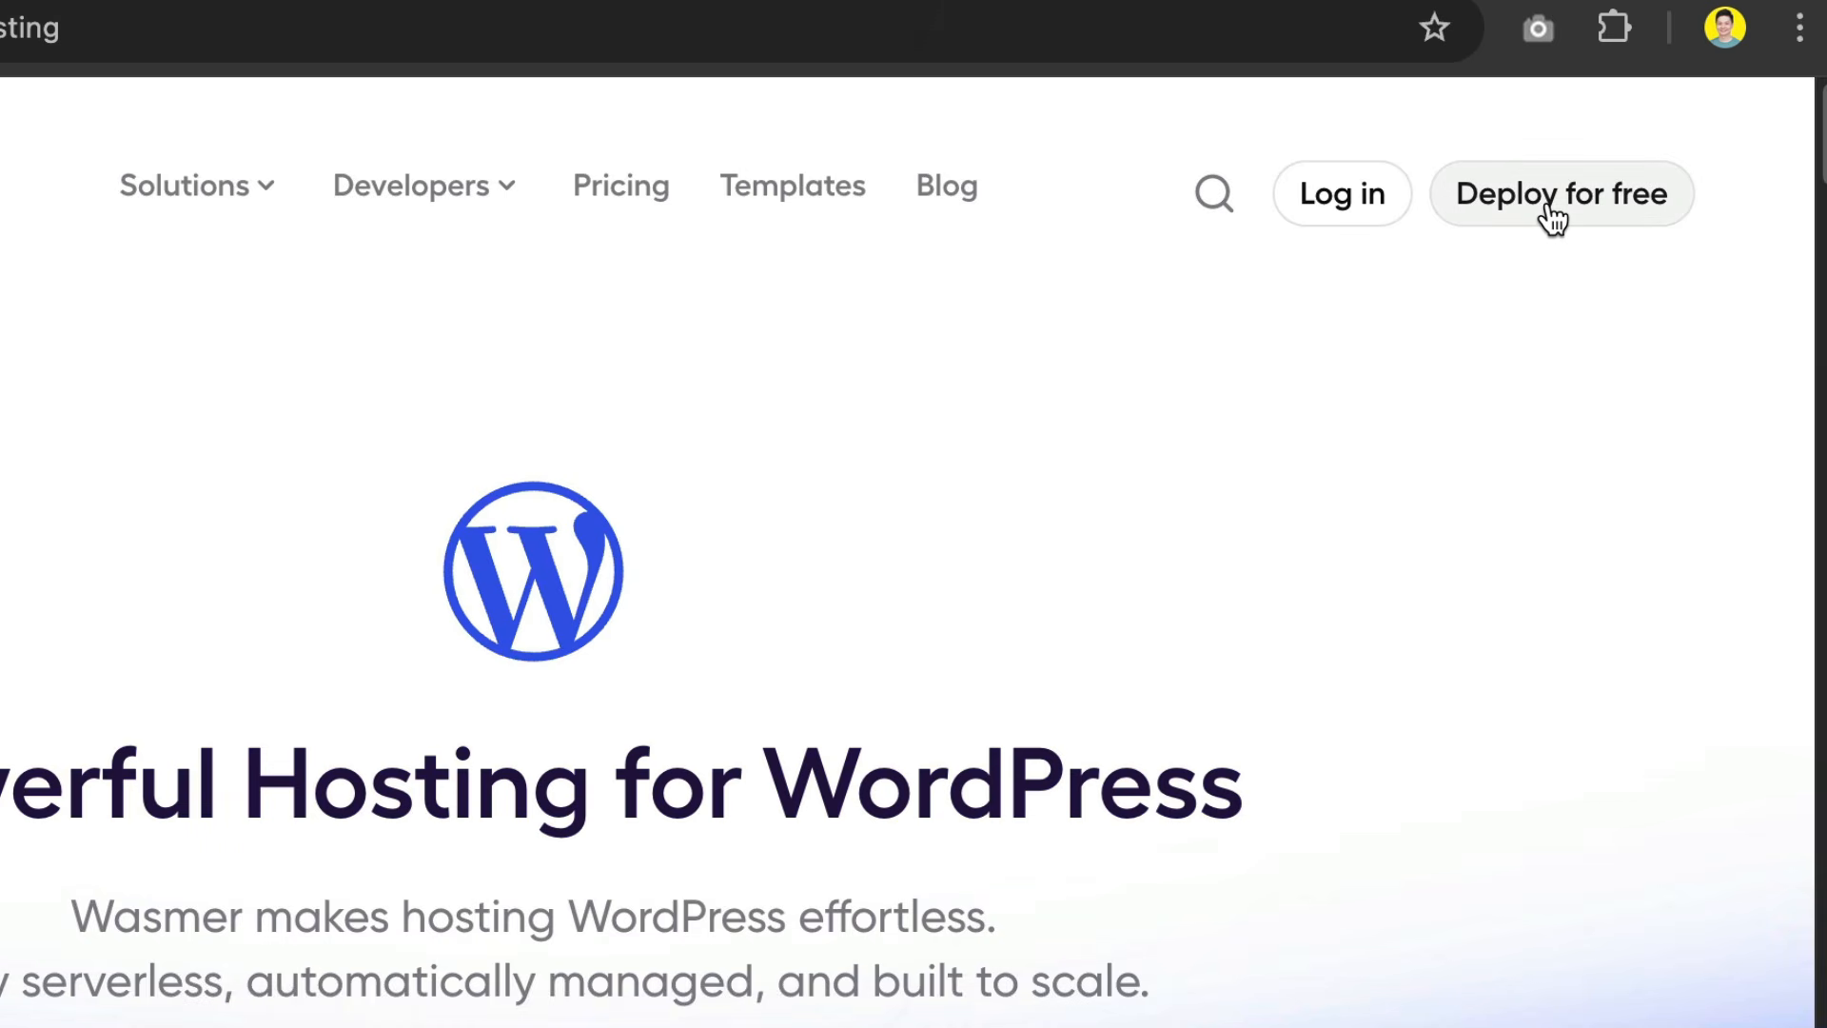
Step: Start a free Wasmer deployment from the WordPress starter template
left_click(1553, 214)
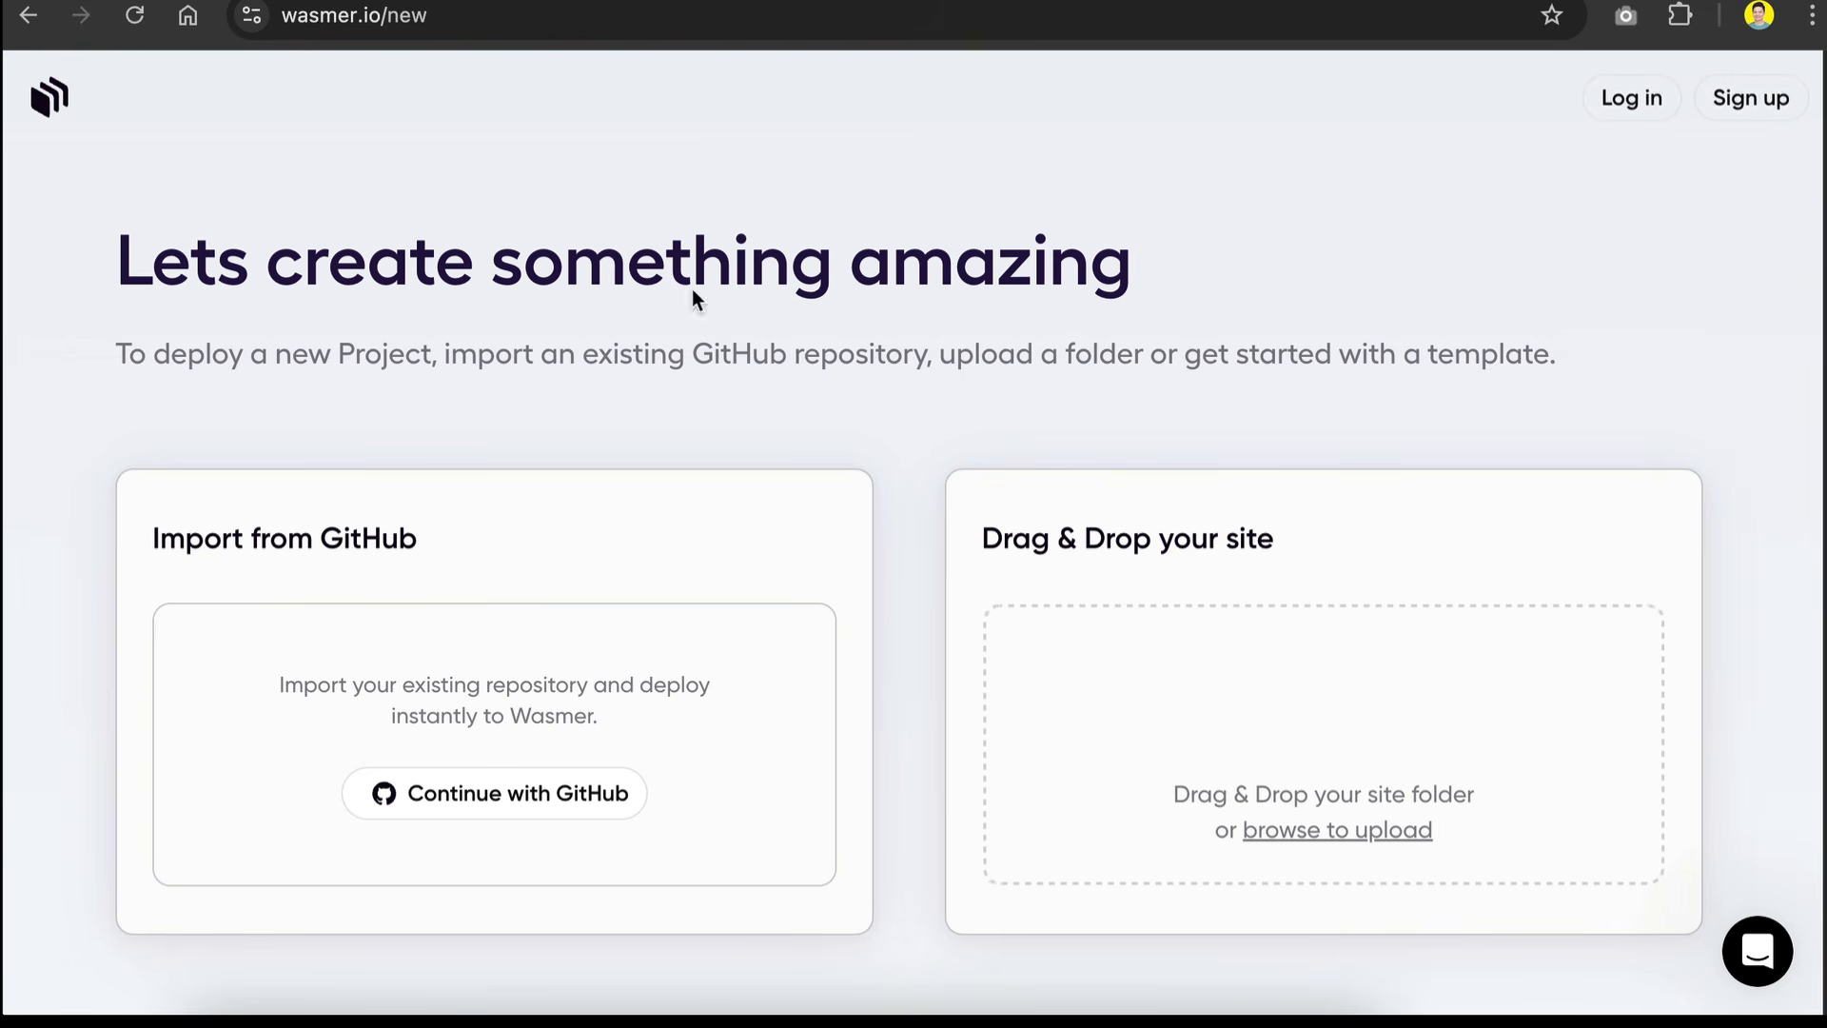
scroll(972, 229, "down", 10)
scroll(778, 217, "up", 2)
scroll(778, 224, "up", 1)
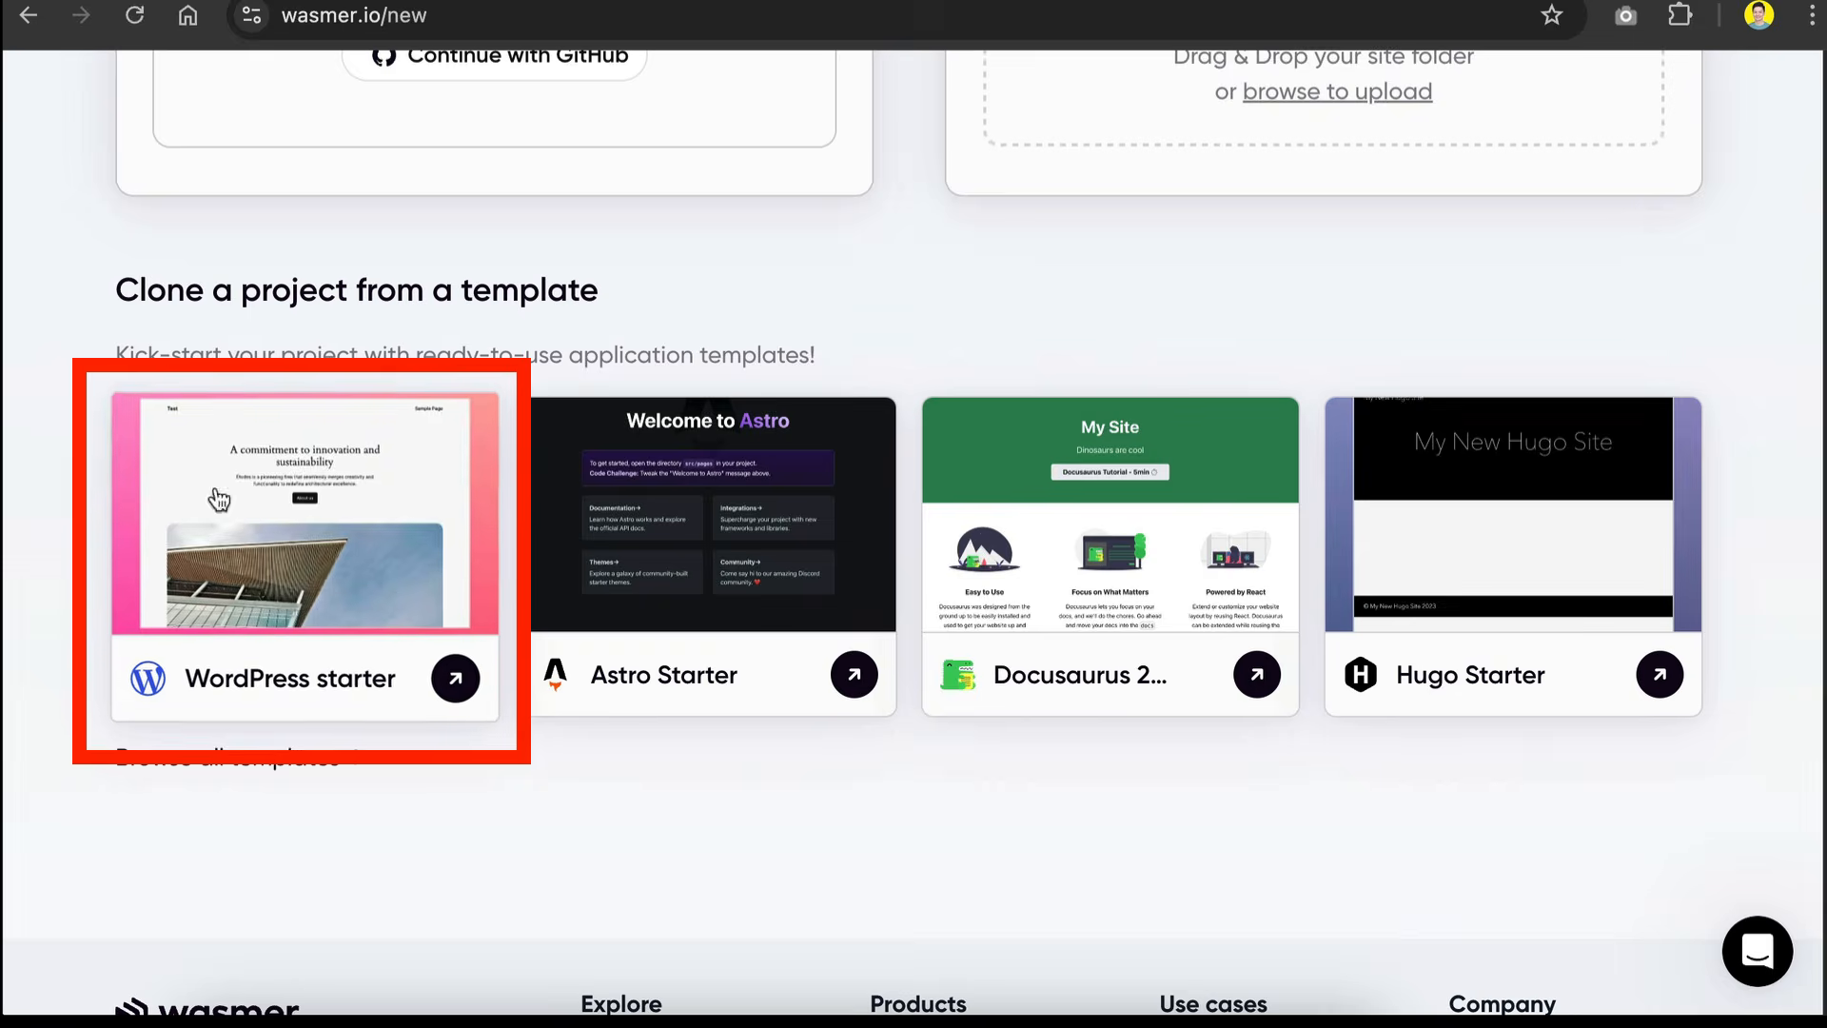
left_click(278, 579)
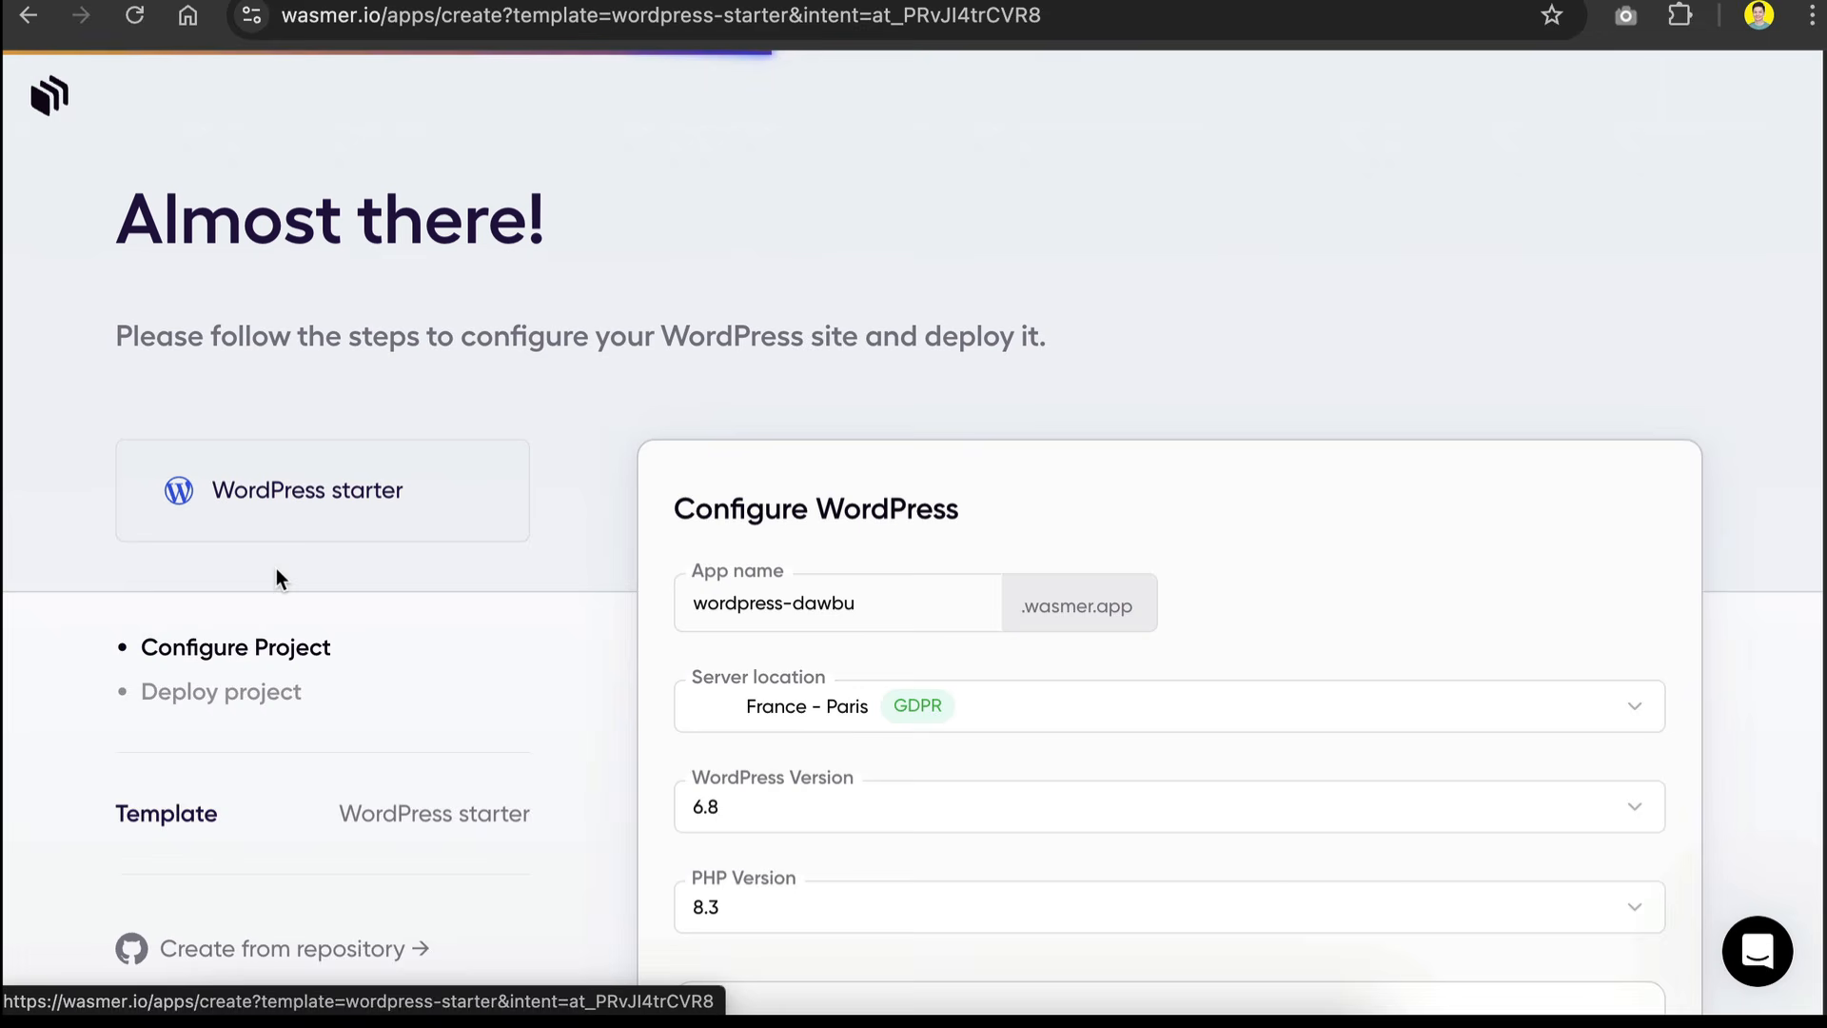
Step: Name the app headfirstai and set its server location to United States - Los Angeles
scroll(813, 299, "down", 2)
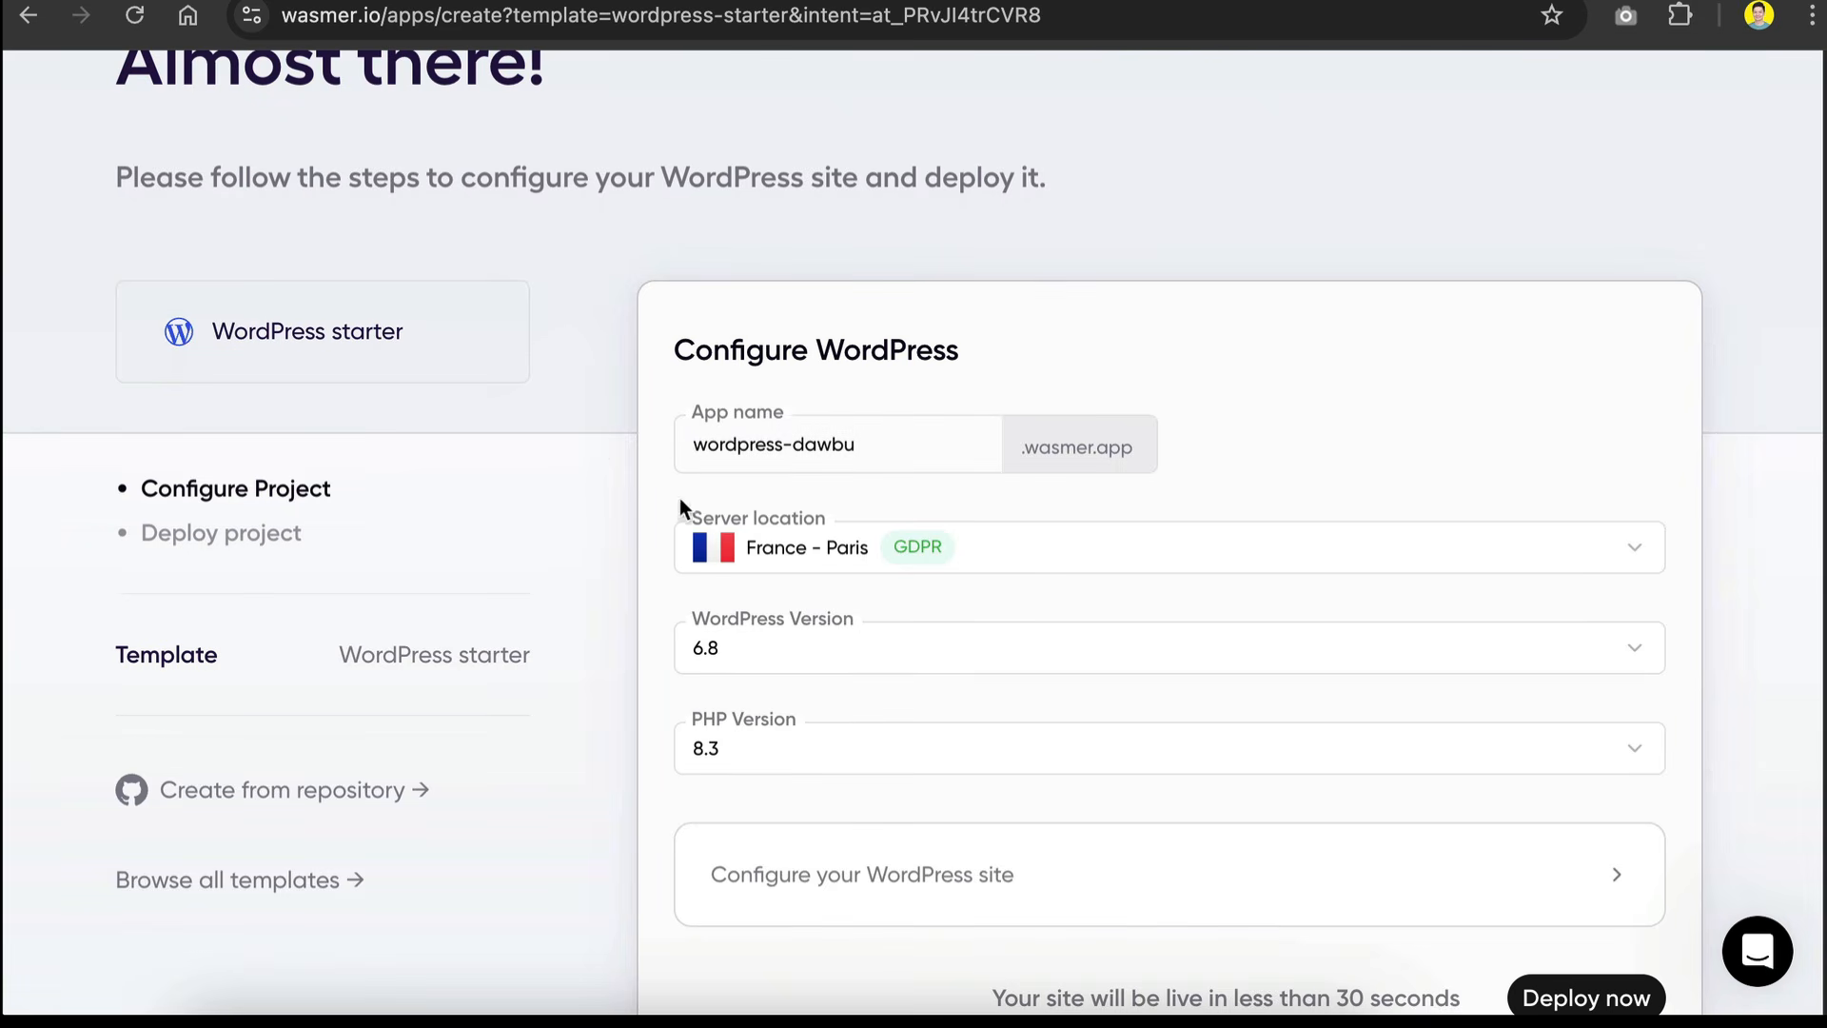
scroll(829, 385, "down", 1)
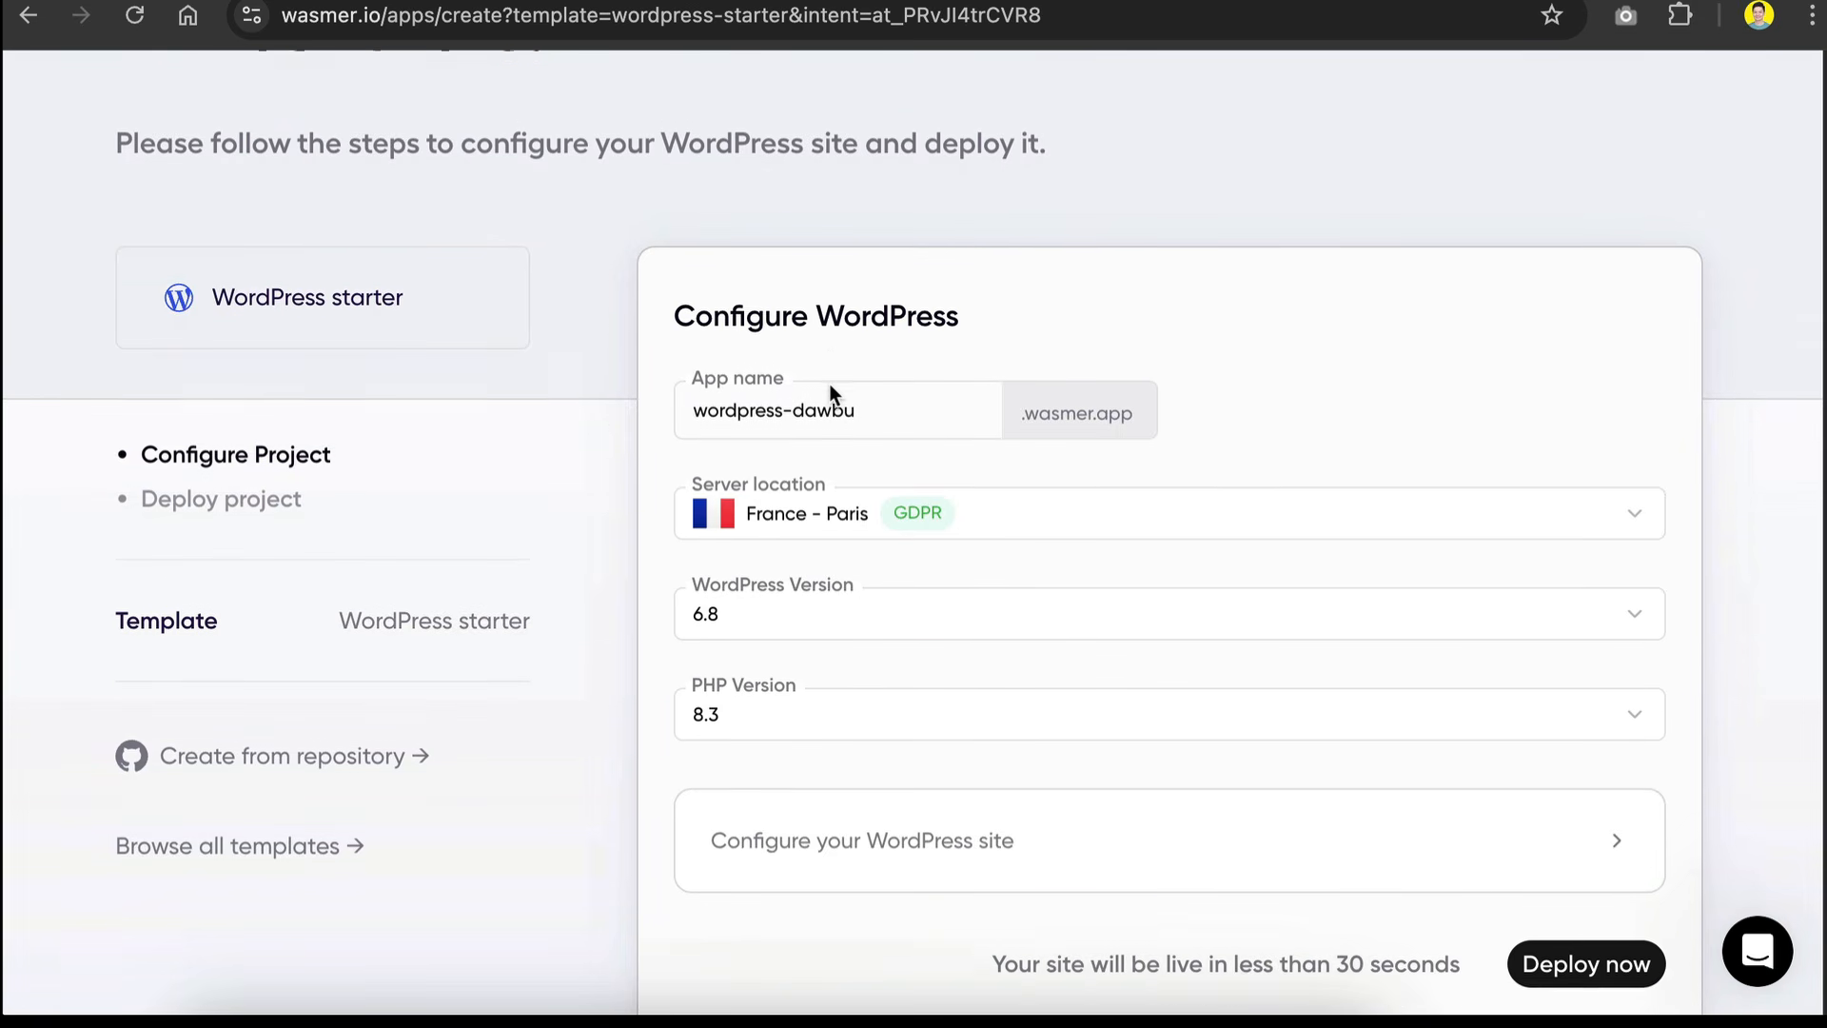
triple_click(894, 379)
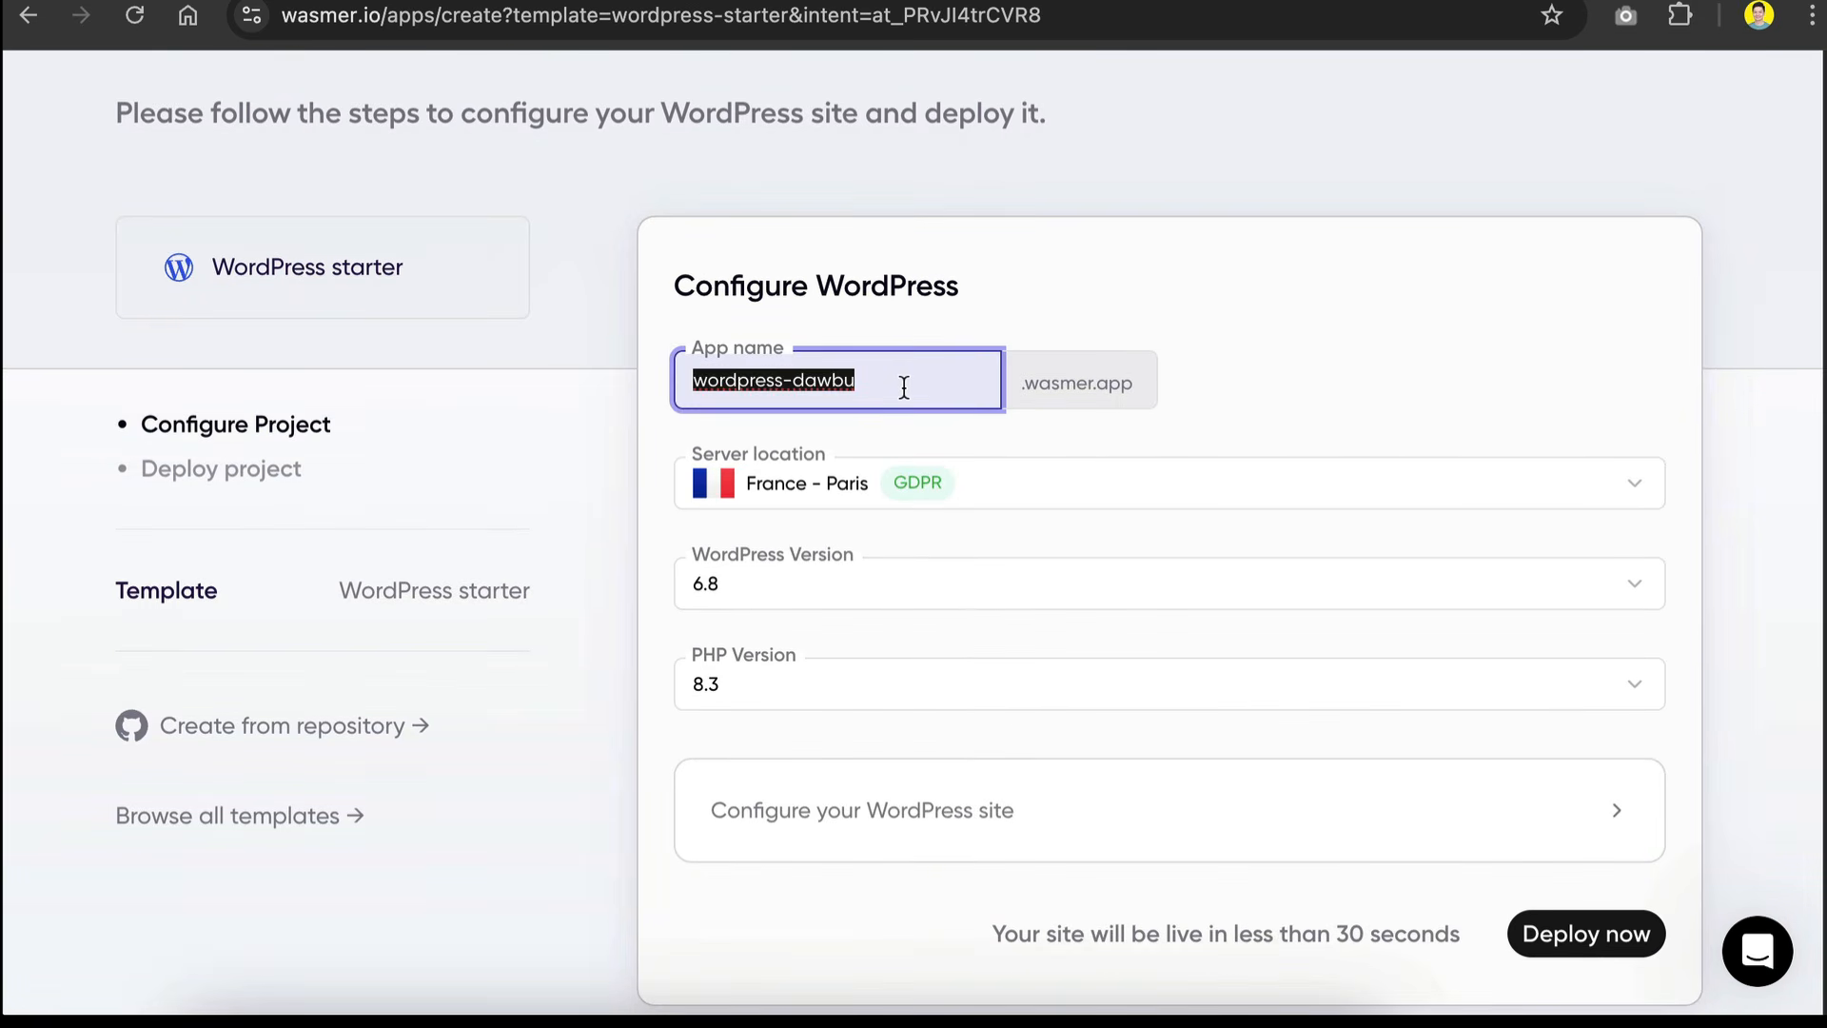
type("headfirstai")
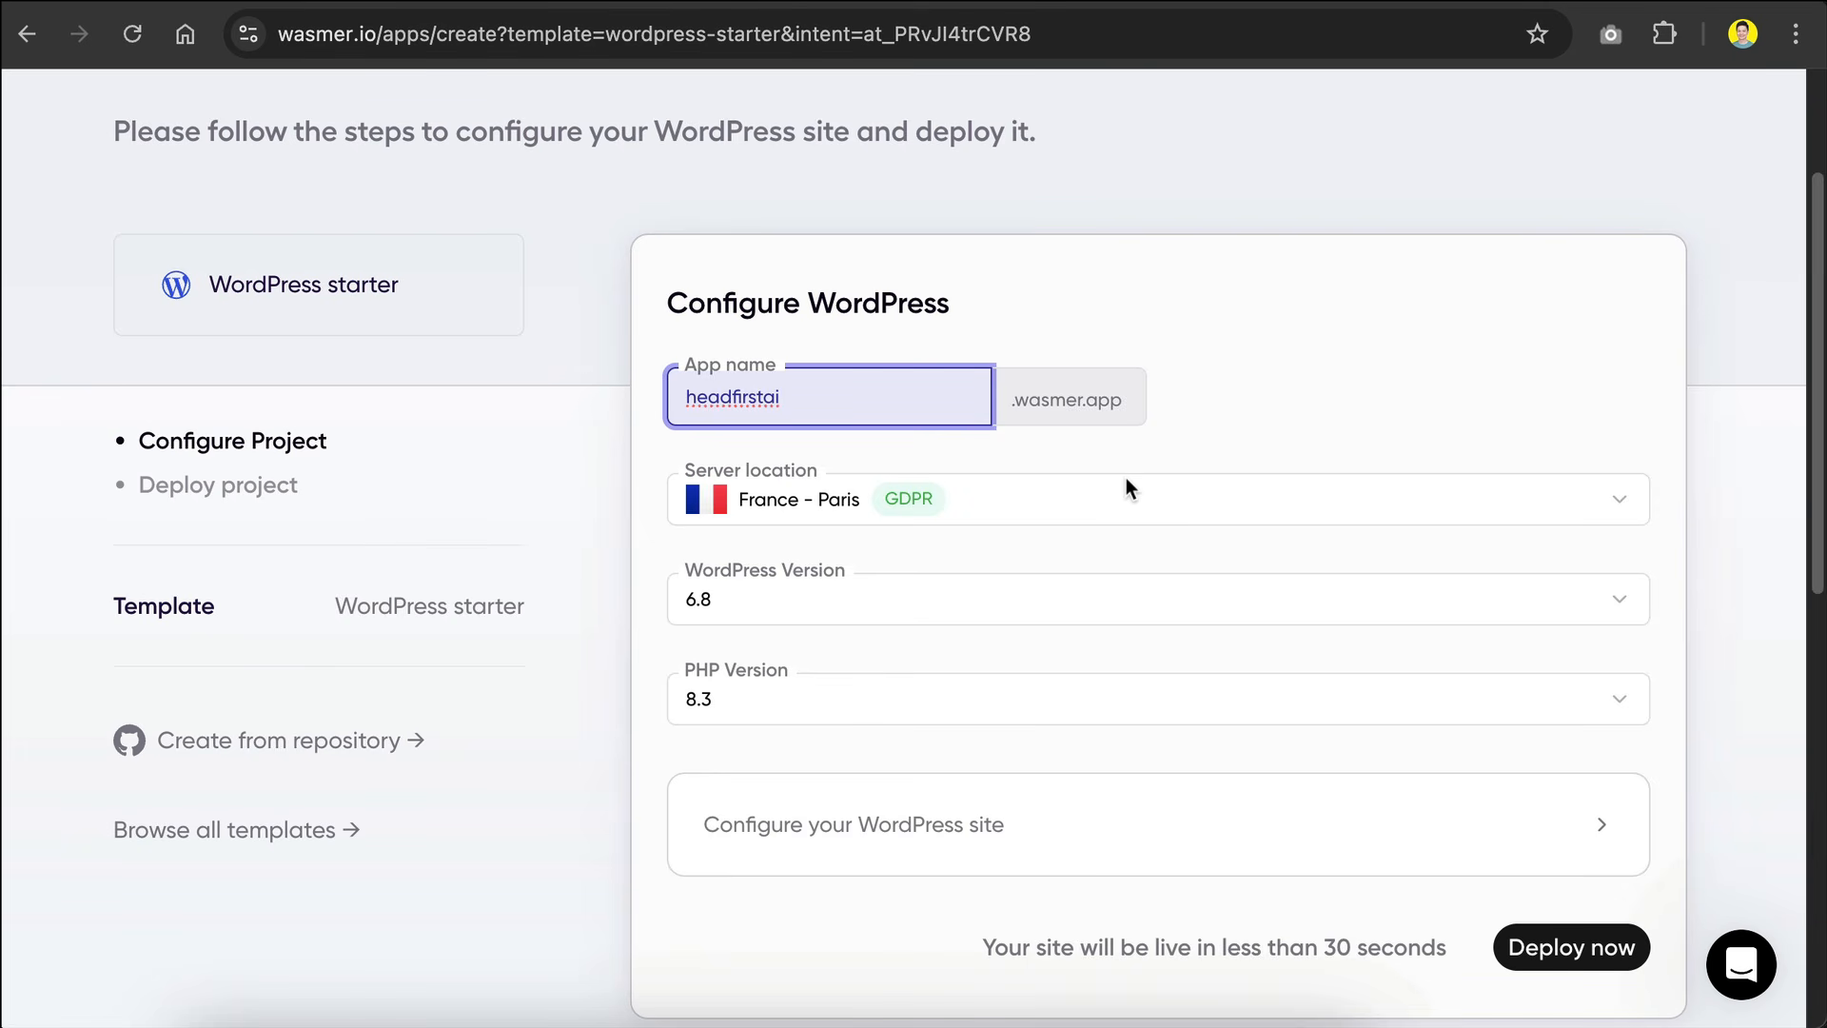
left_click(965, 512)
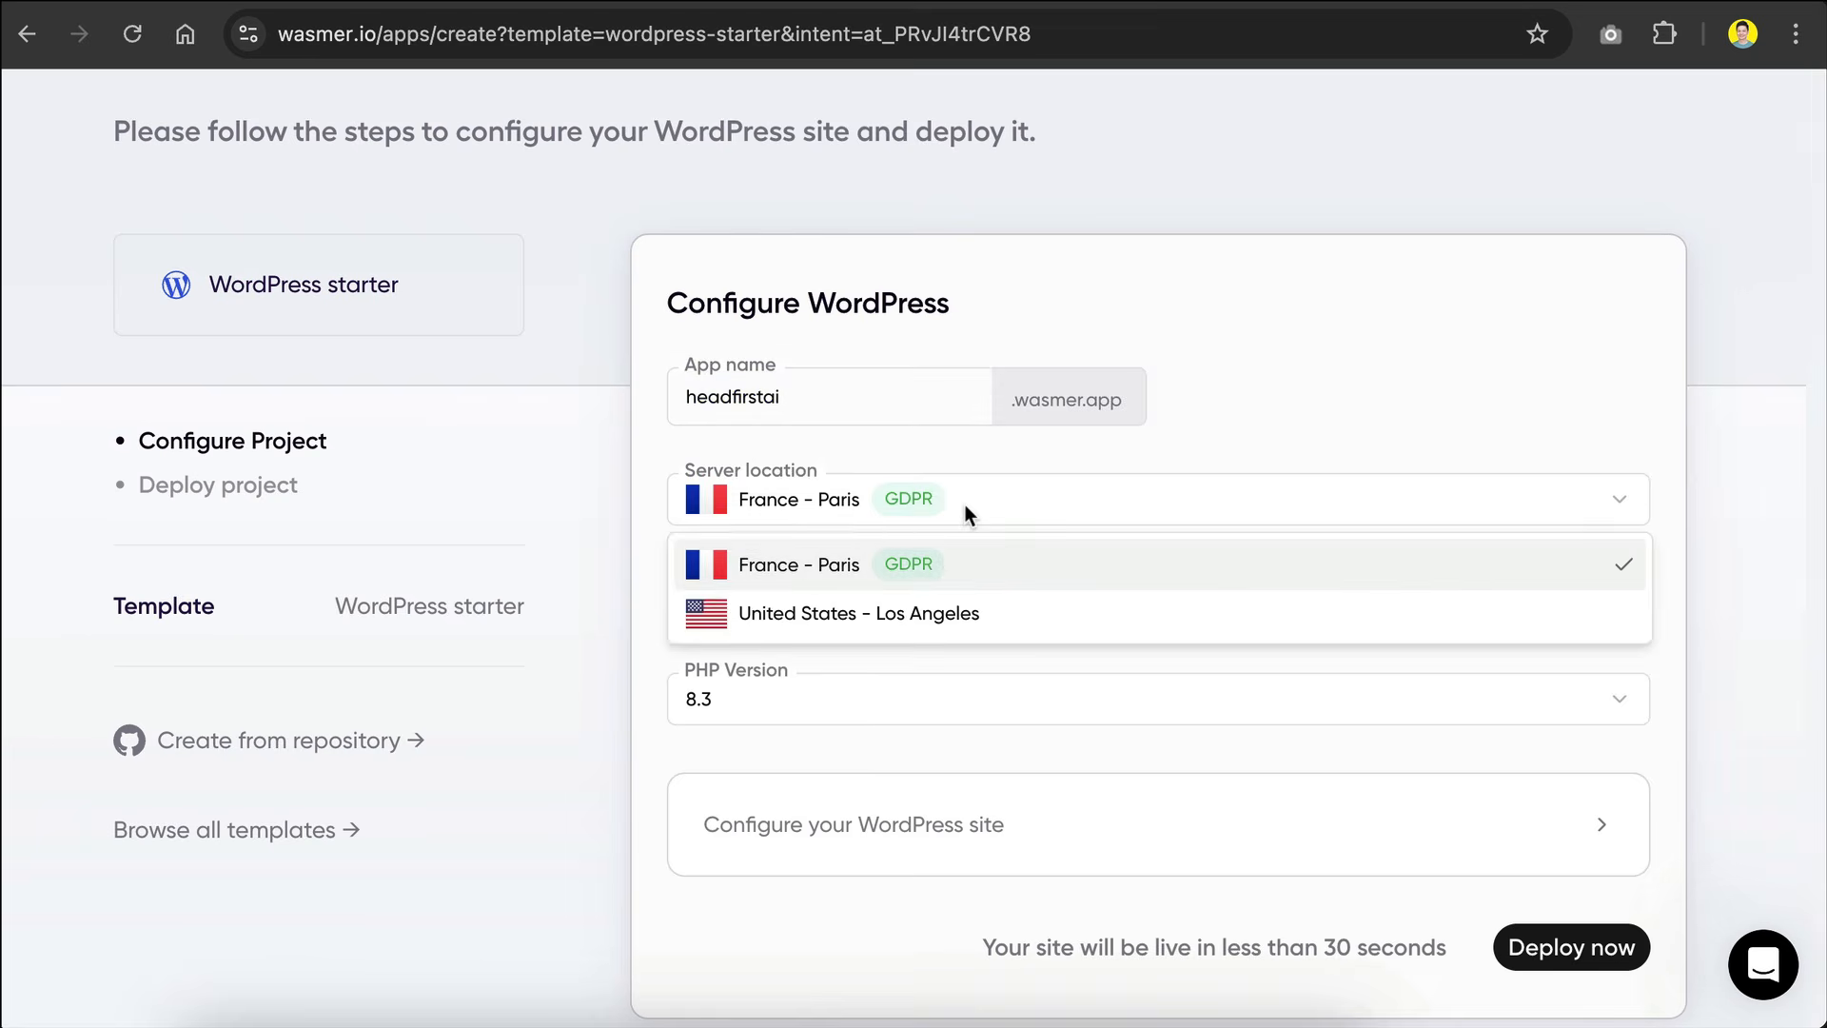
scroll(980, 509, "down", 1)
left_click(955, 527)
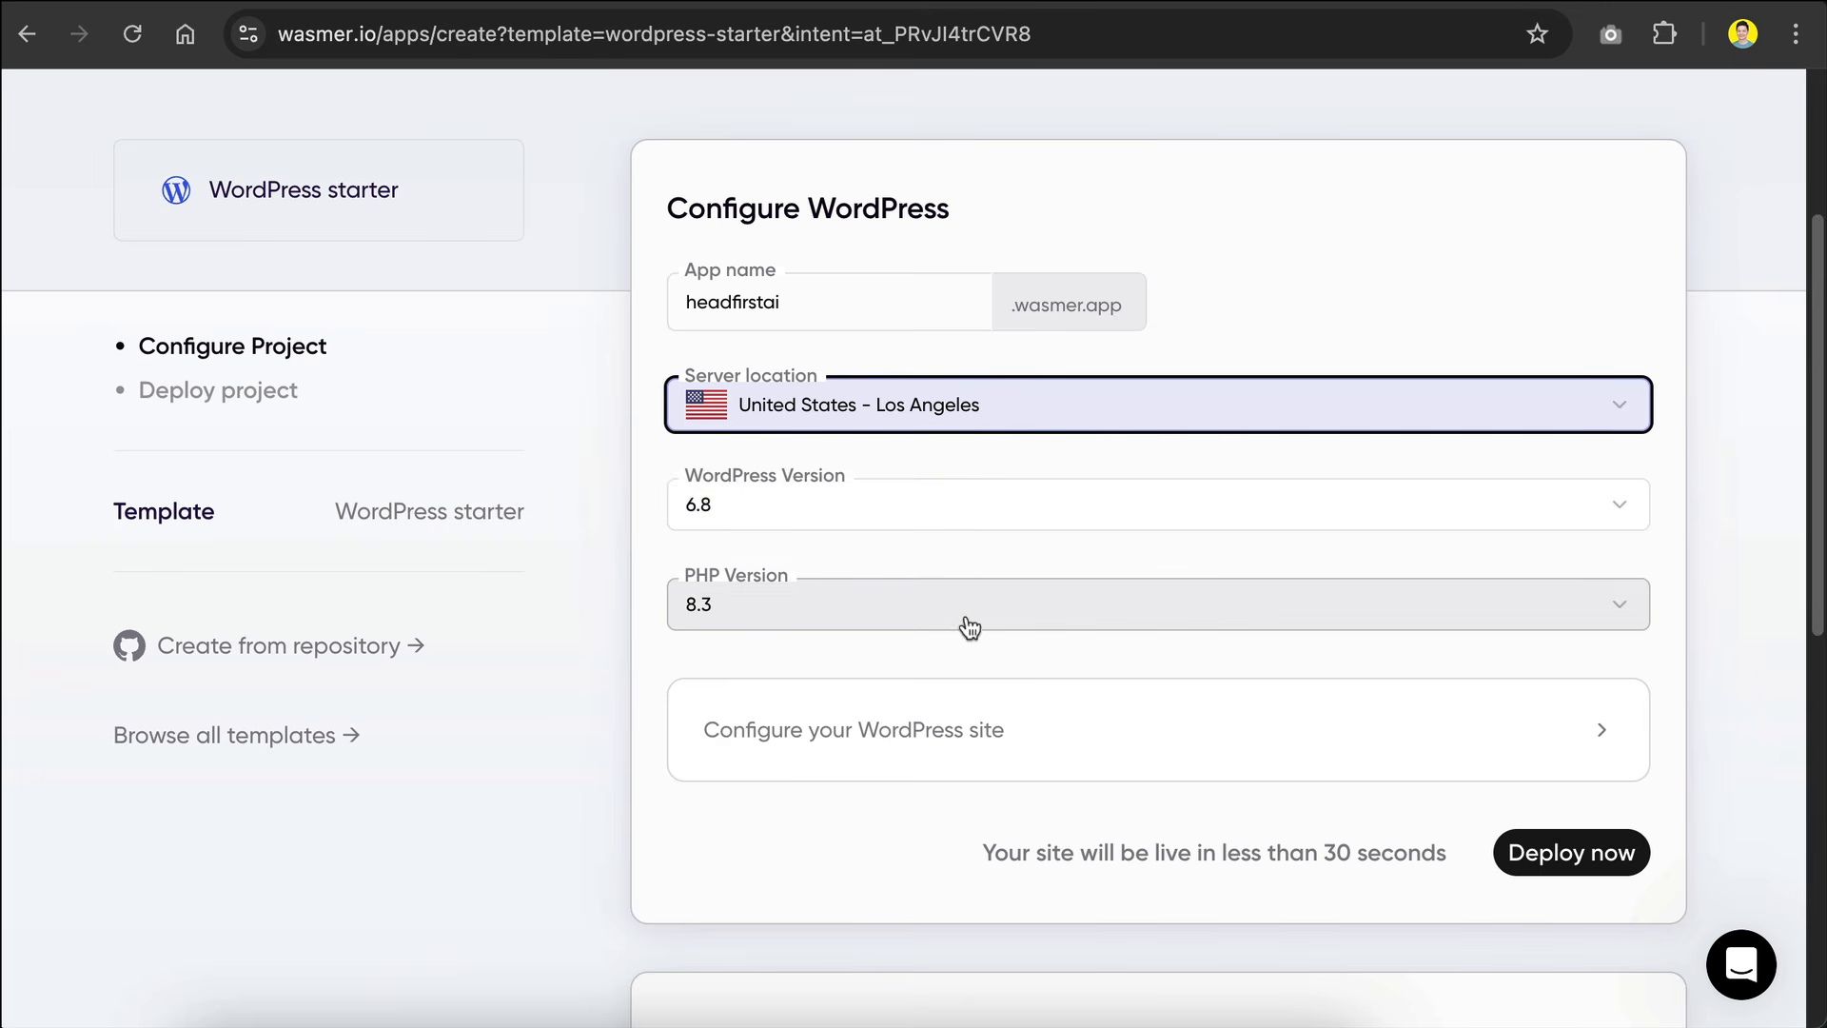
Step: Set the WordPress site title to Headfirst AI in the site configuration and deploy the project
scroll(1000, 510, "down", 4)
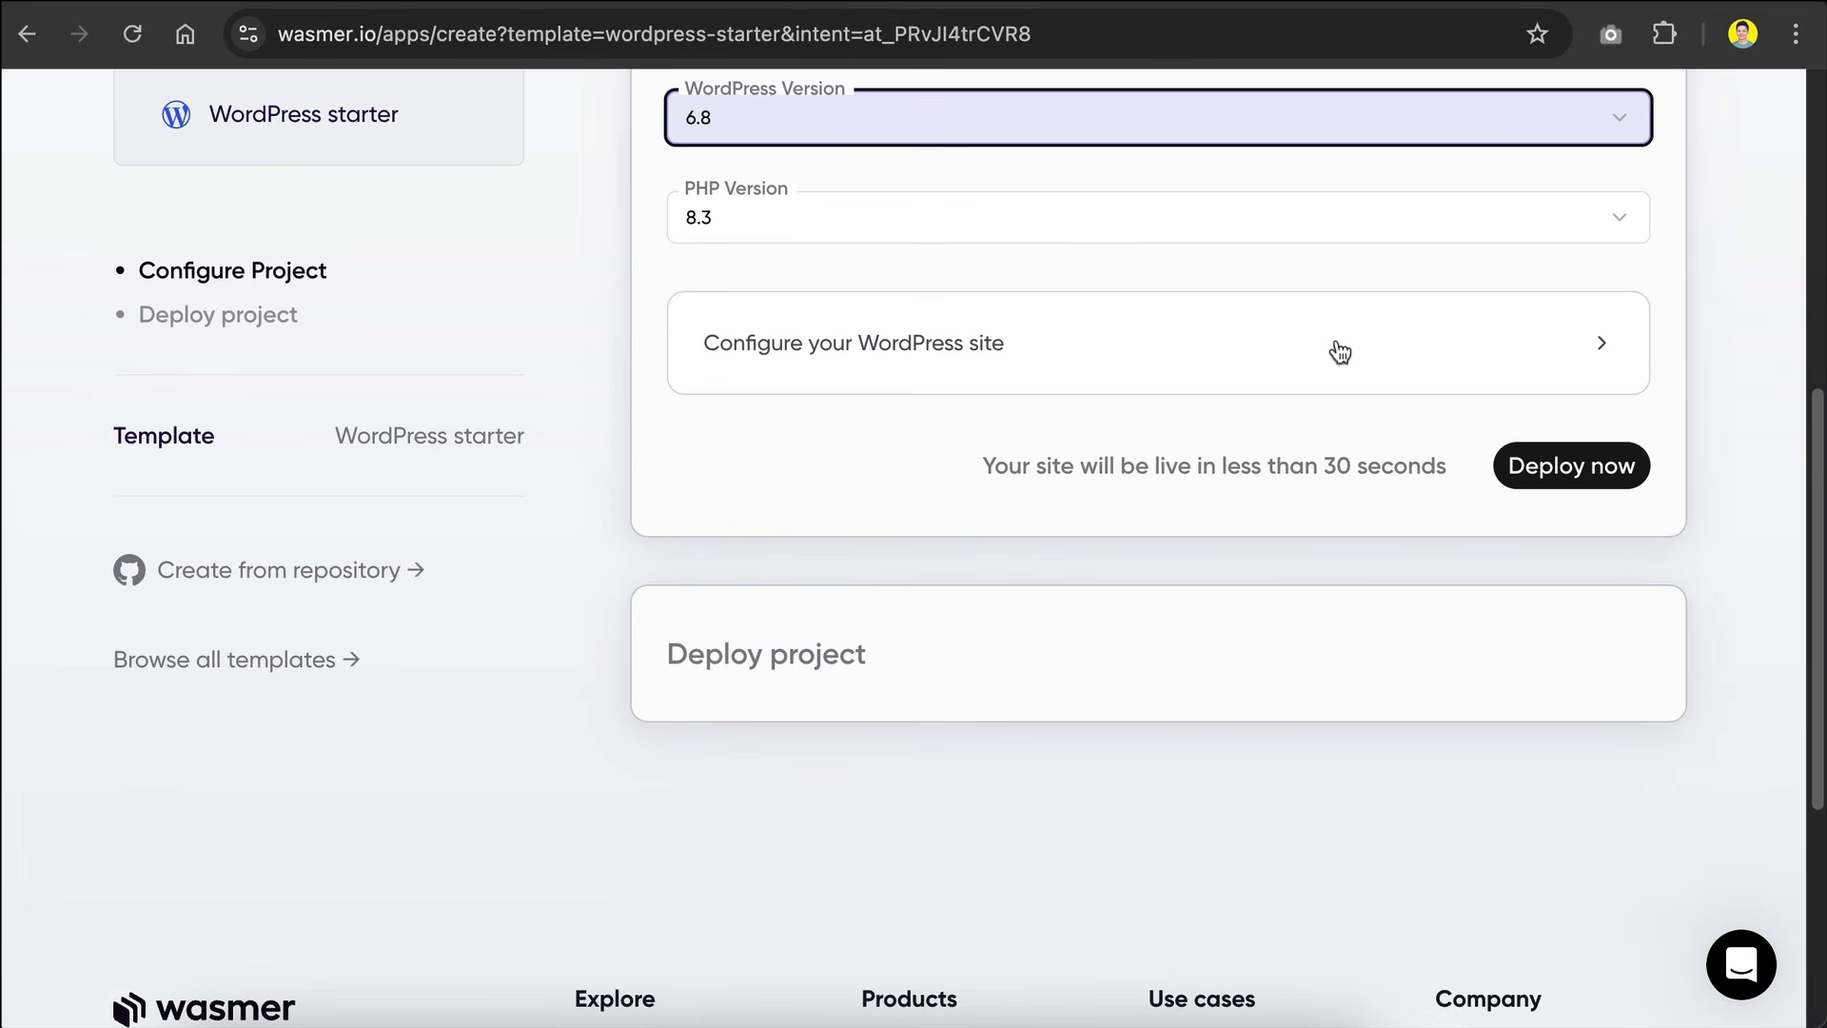
left_click(1342, 354)
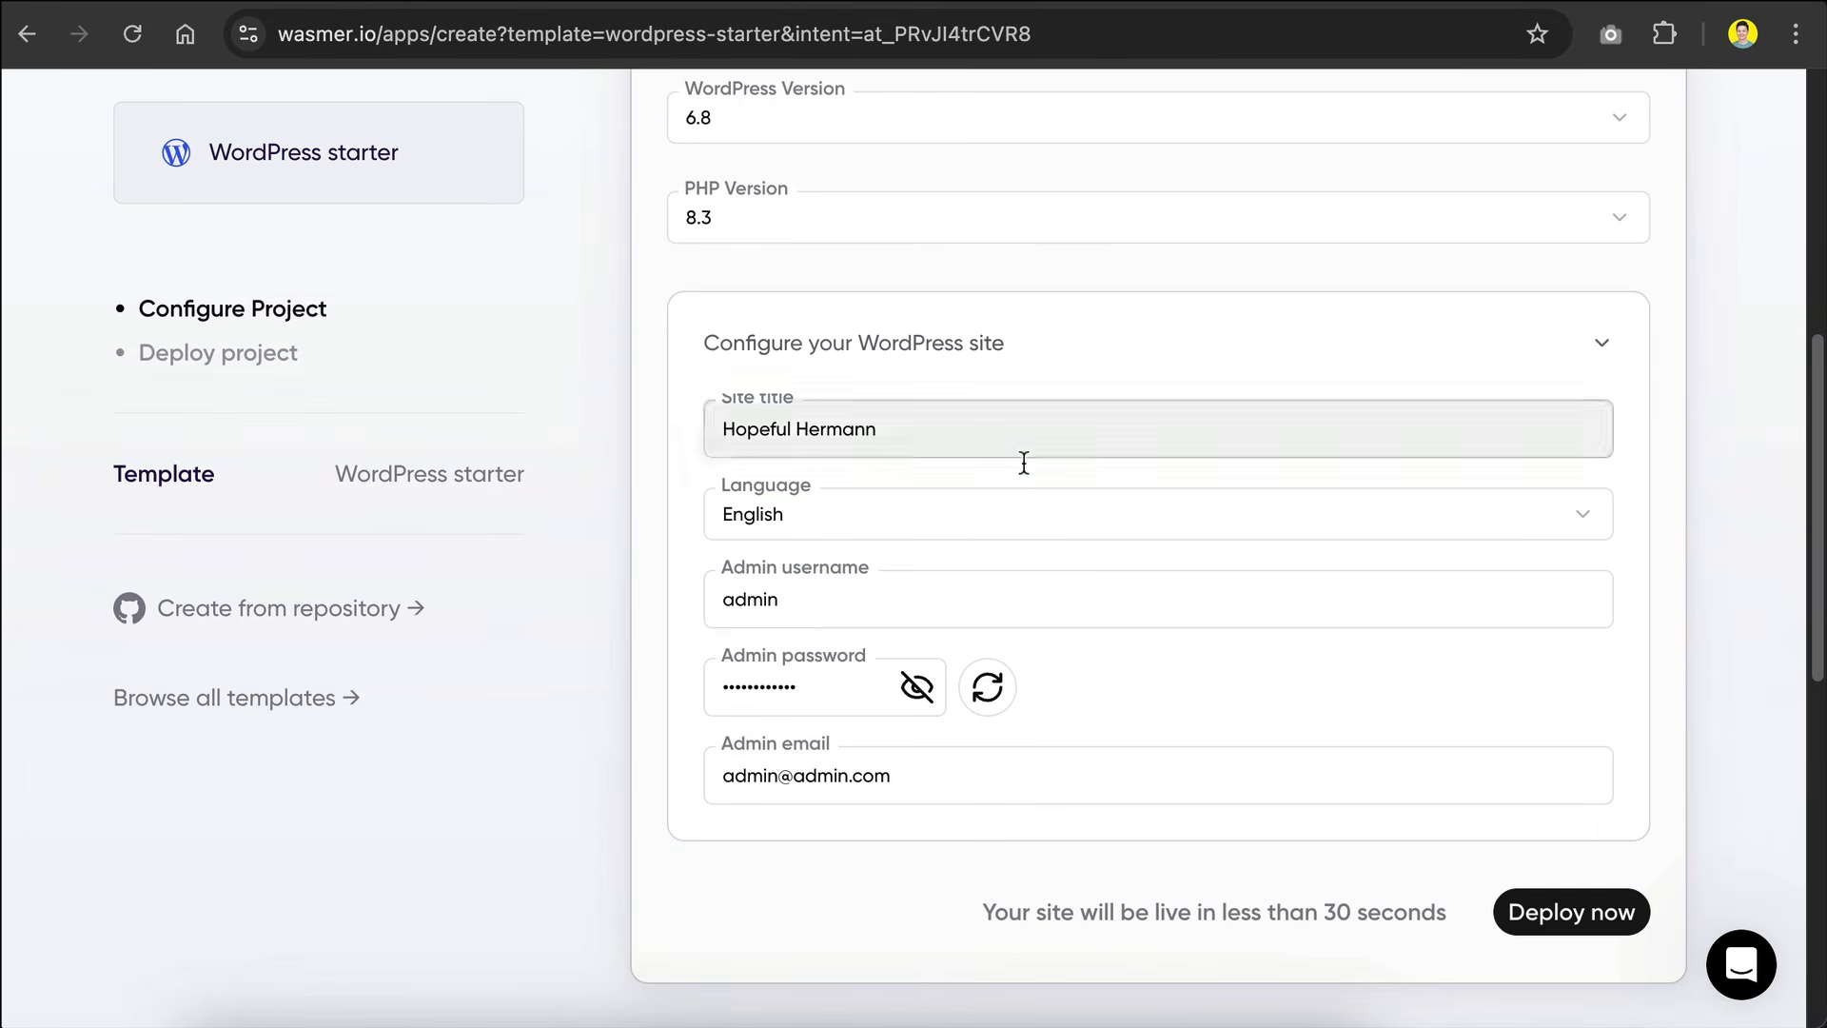
left_click(950, 429)
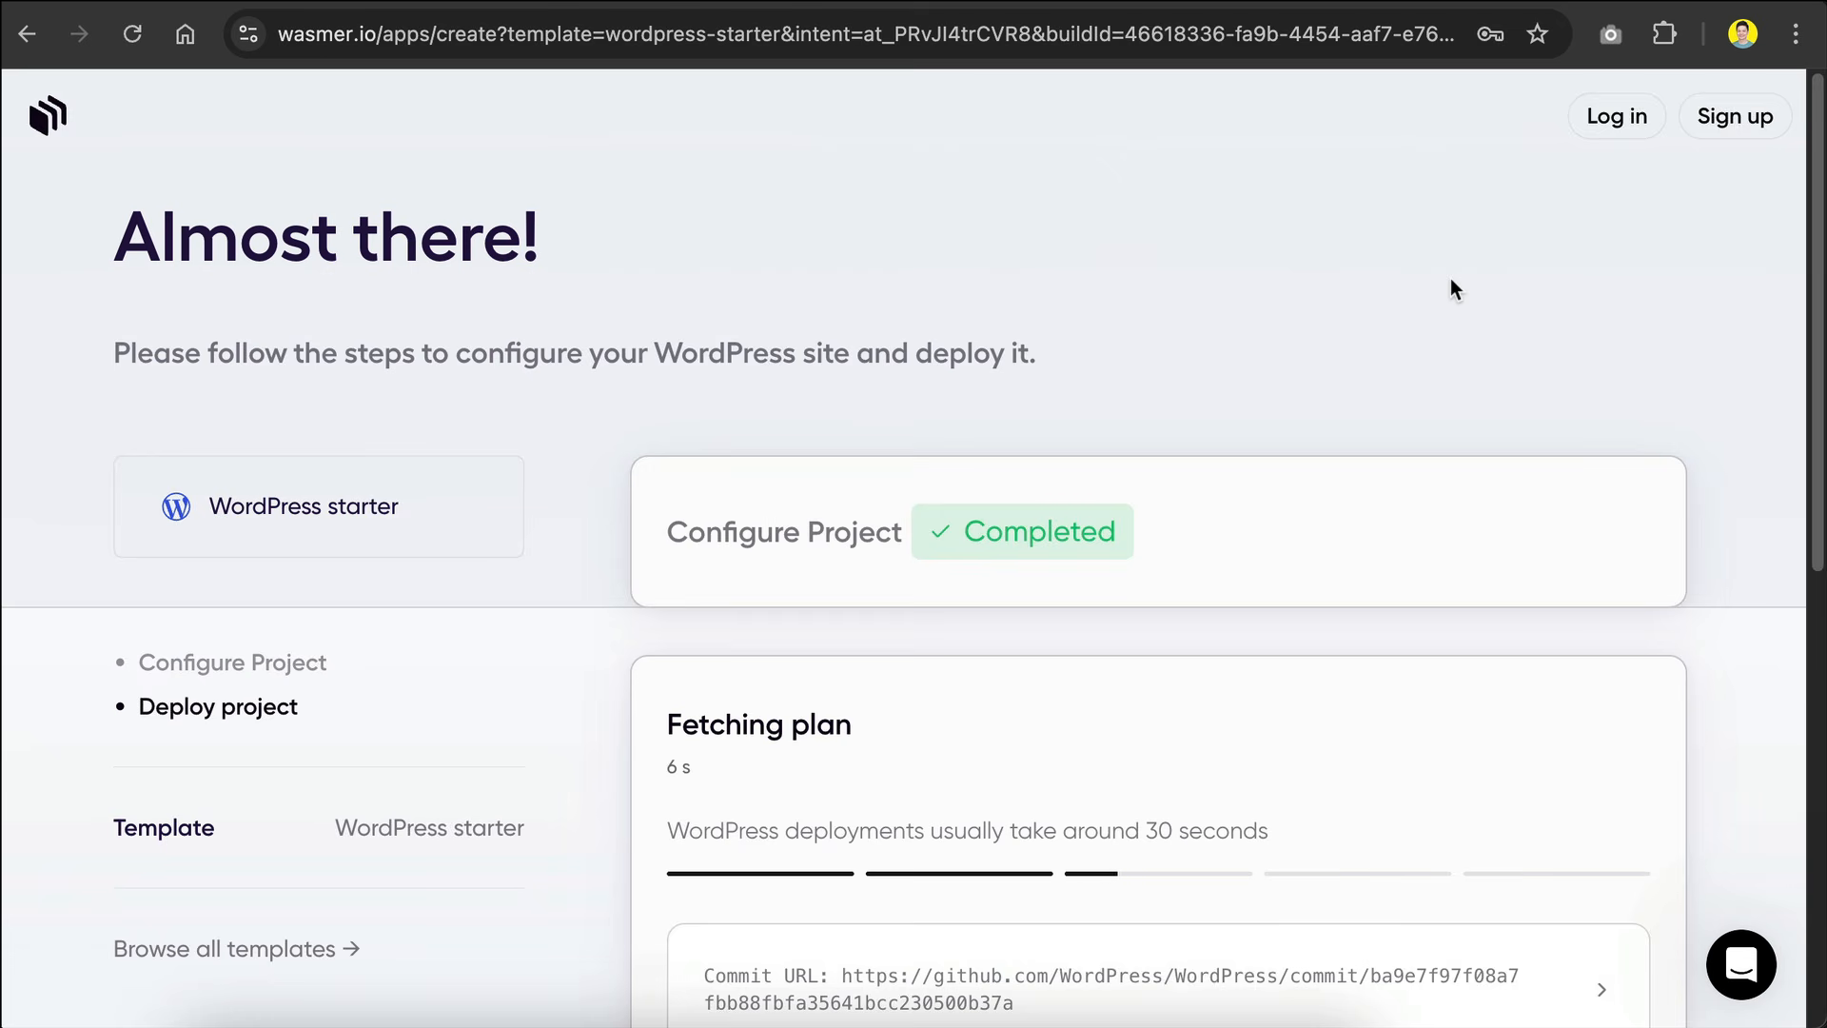
scroll(1333, 424, "down", 1)
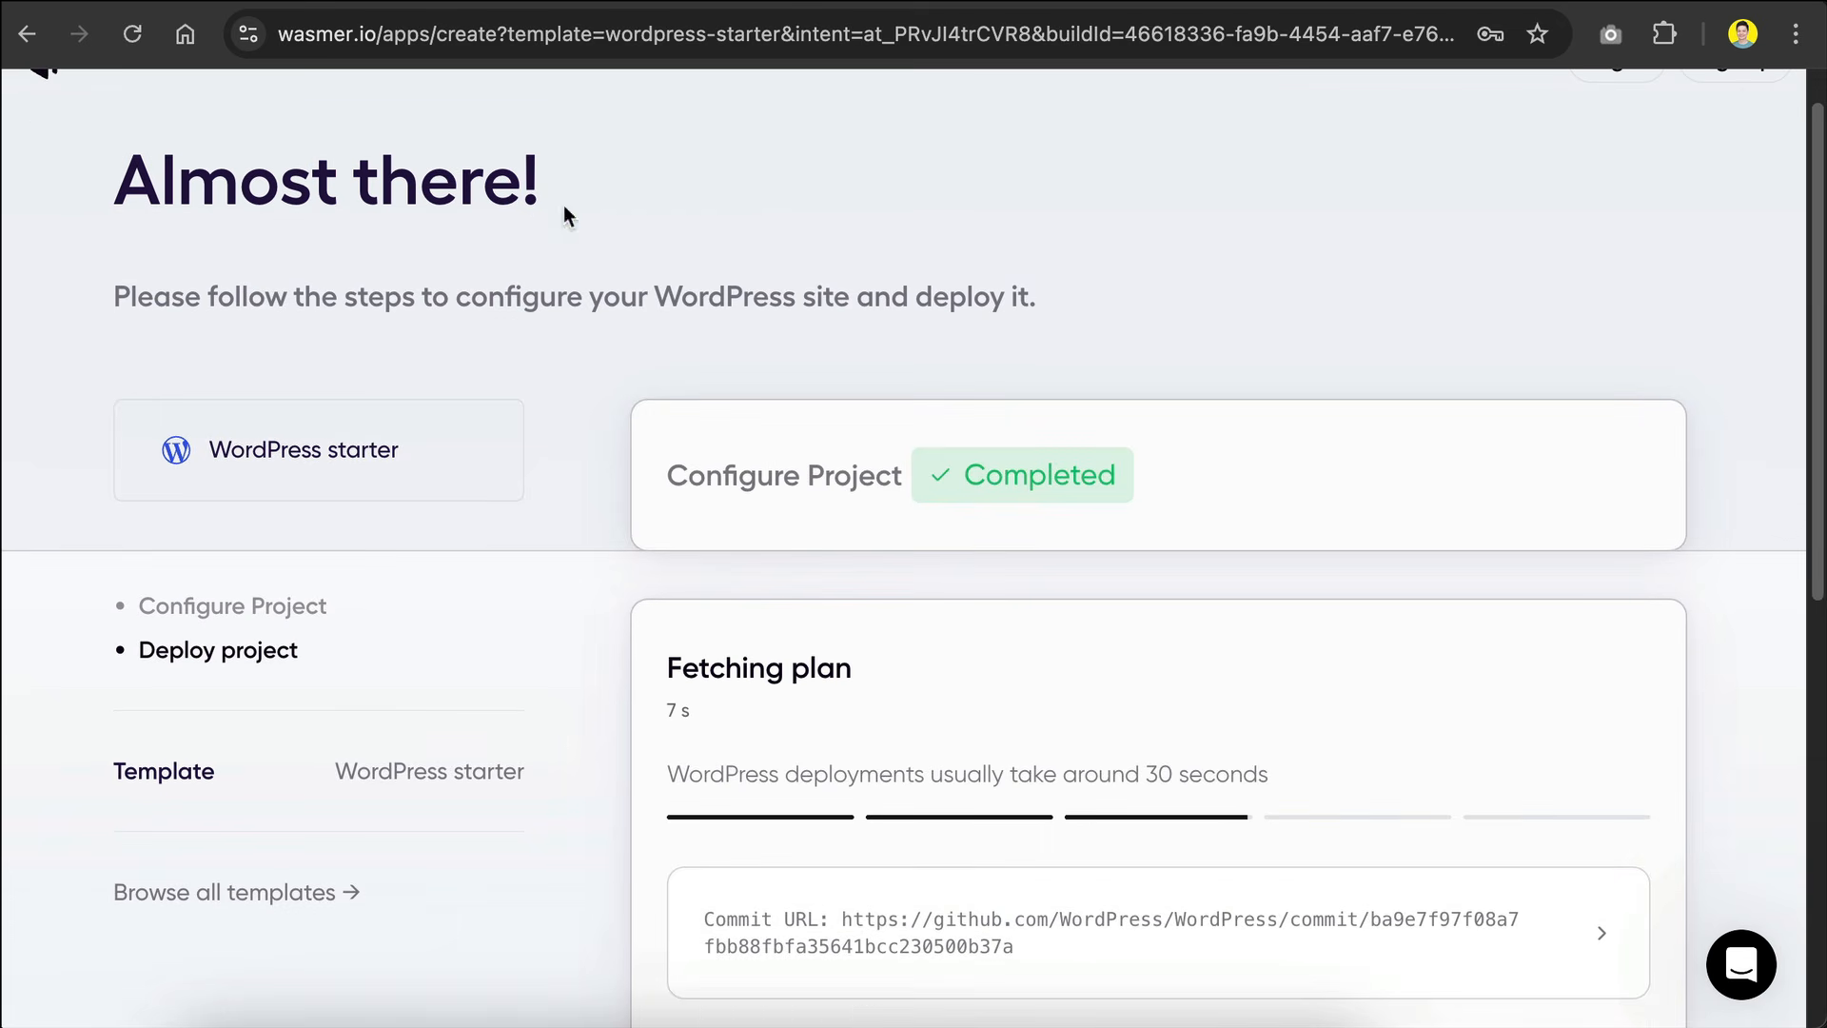
scroll(666, 238, "up", 1)
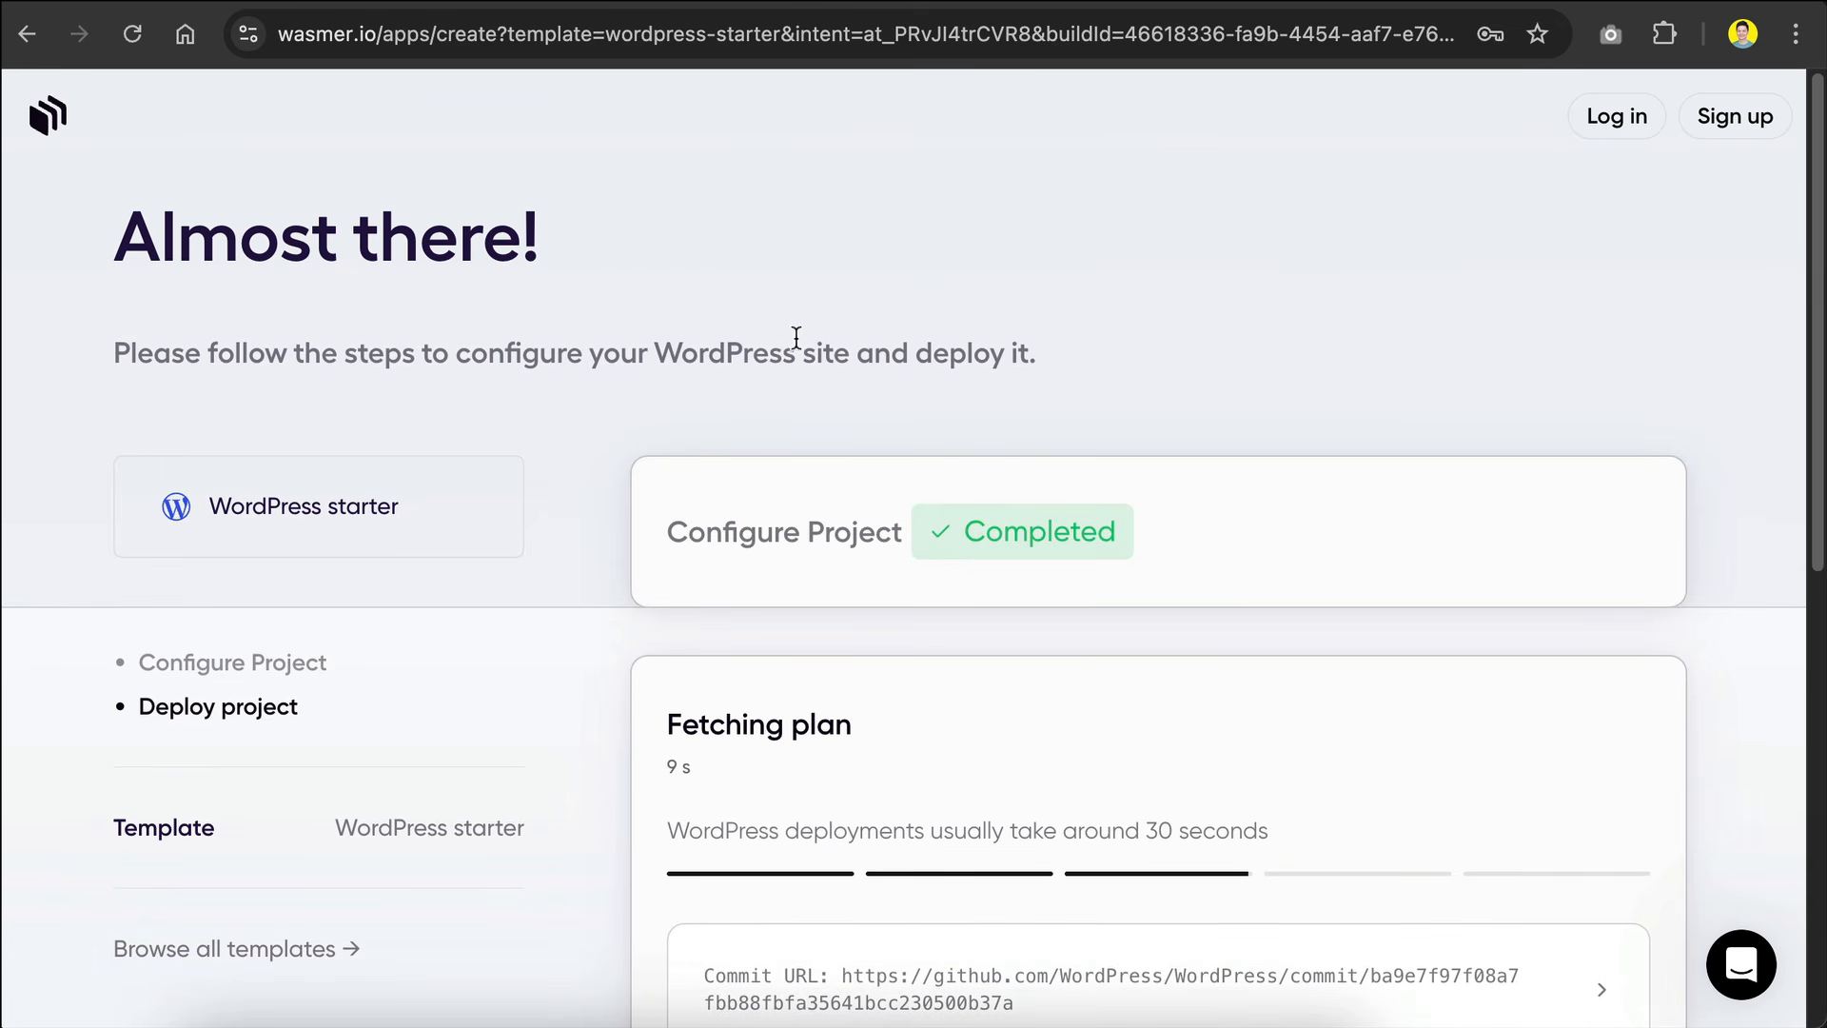
scroll(940, 319, "down", 5)
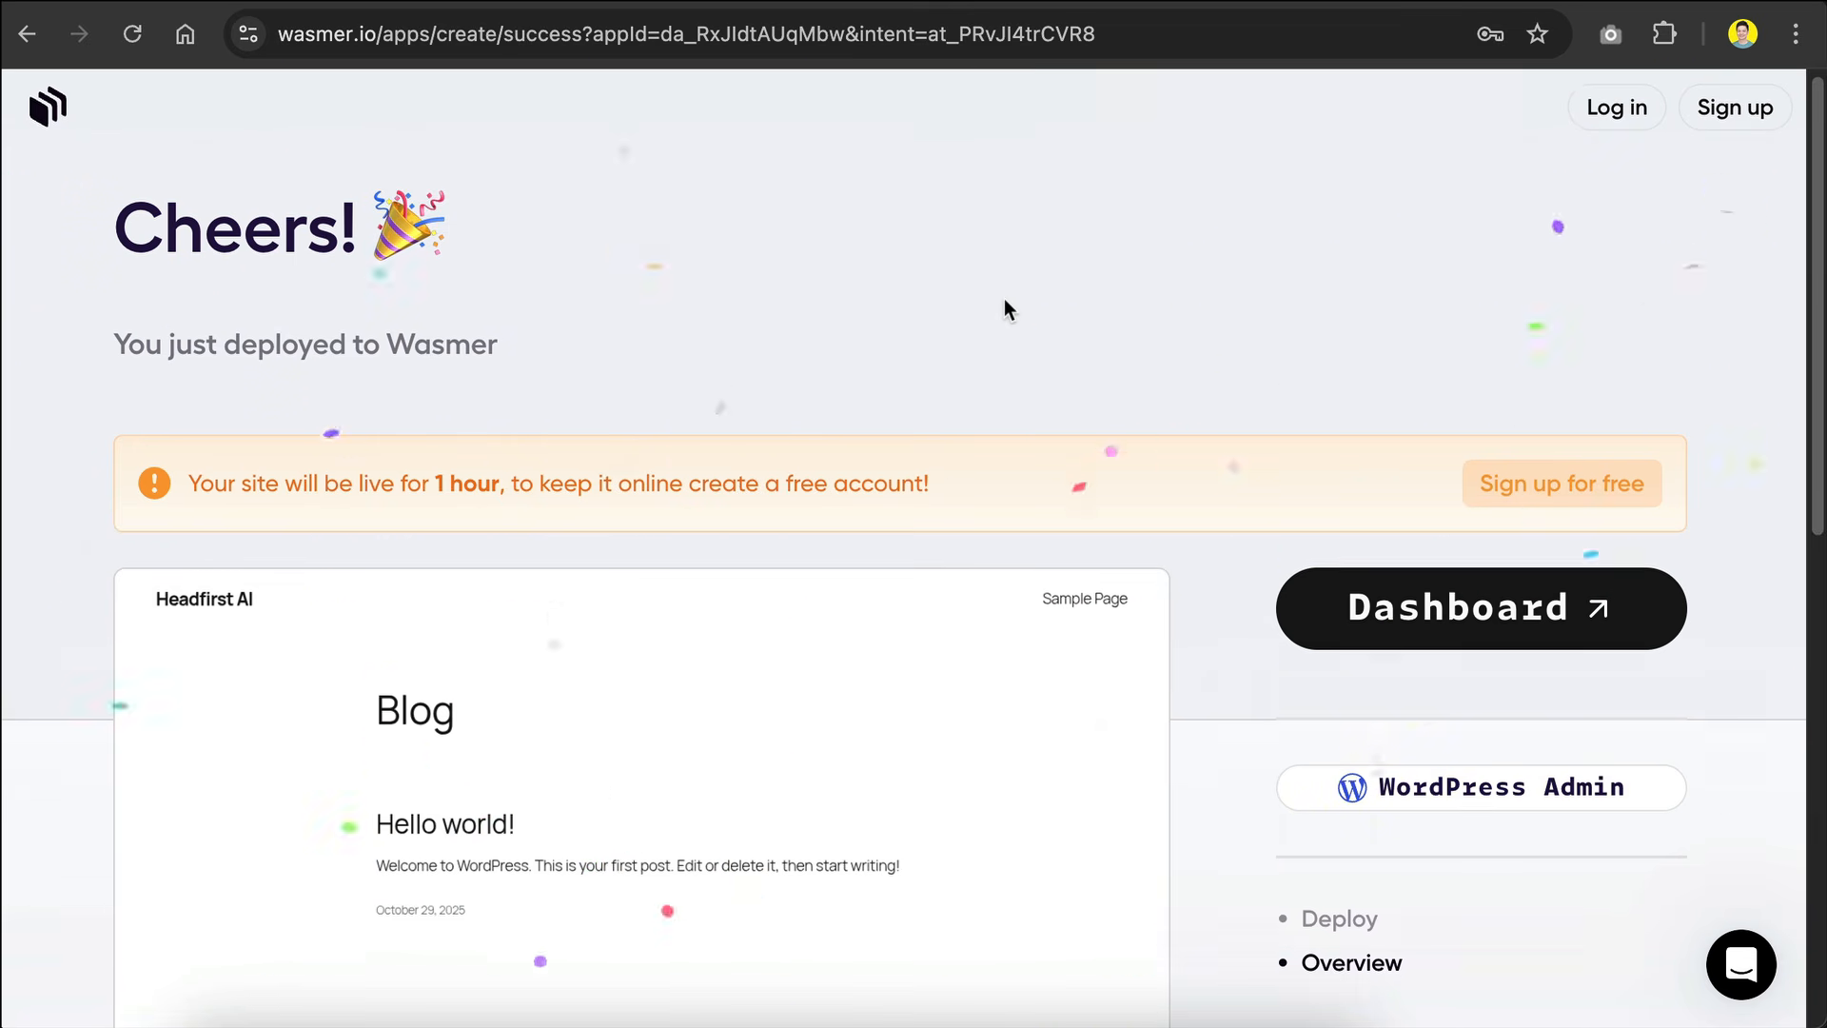
Step: Sign up for a free Wasmer account on the Personal Hobby plan through GitHub to keep the deployed site online
scroll(352, 404, "down", 2)
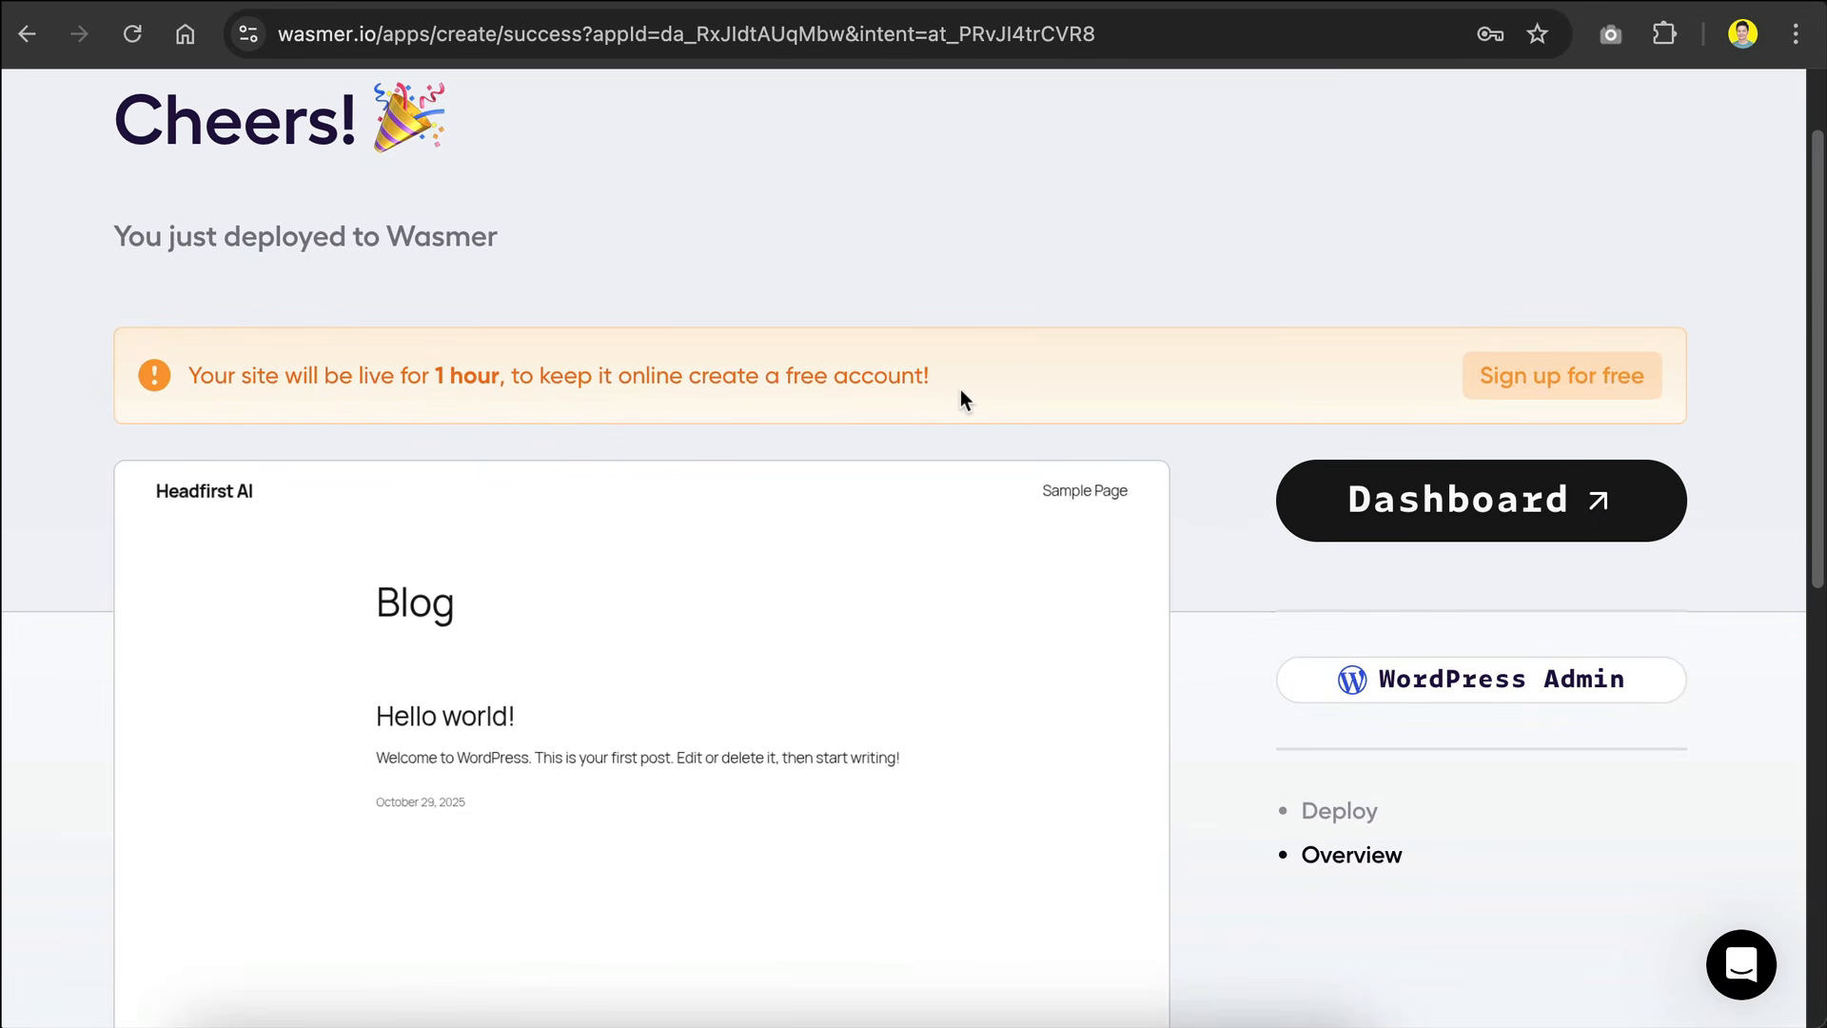
left_click(1543, 377)
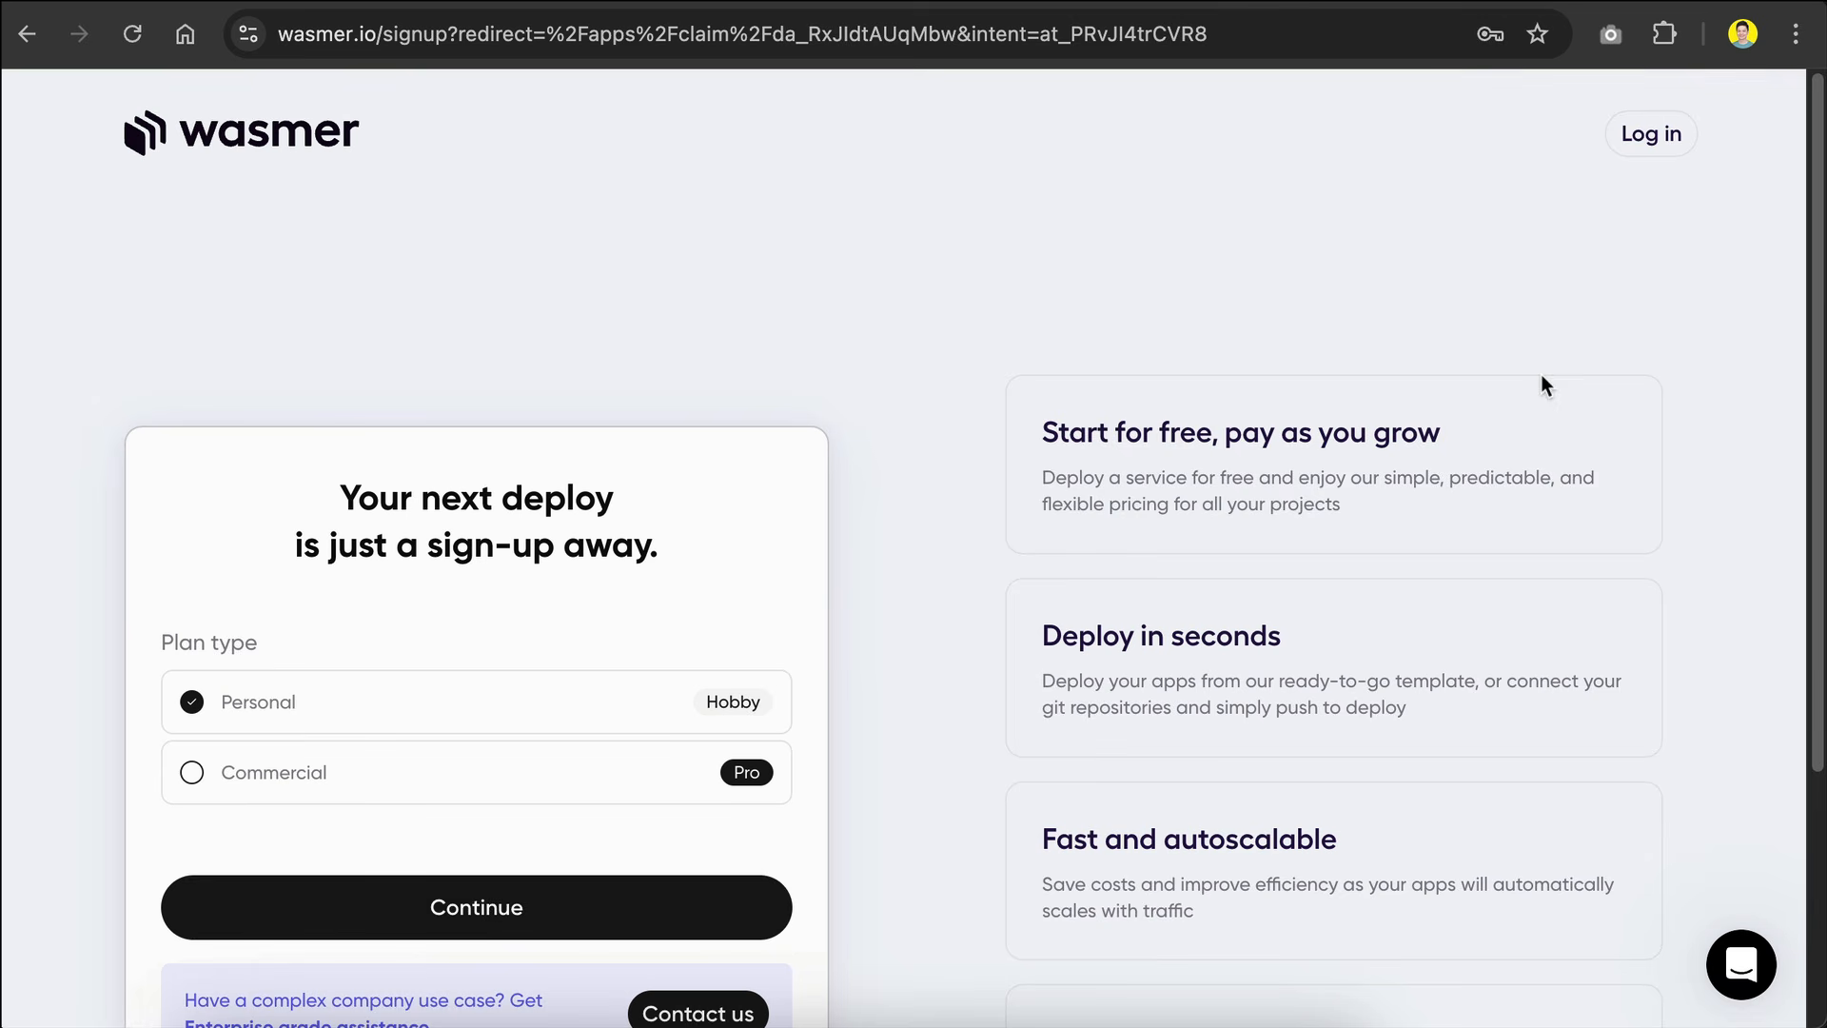
scroll(709, 457, "down", 5)
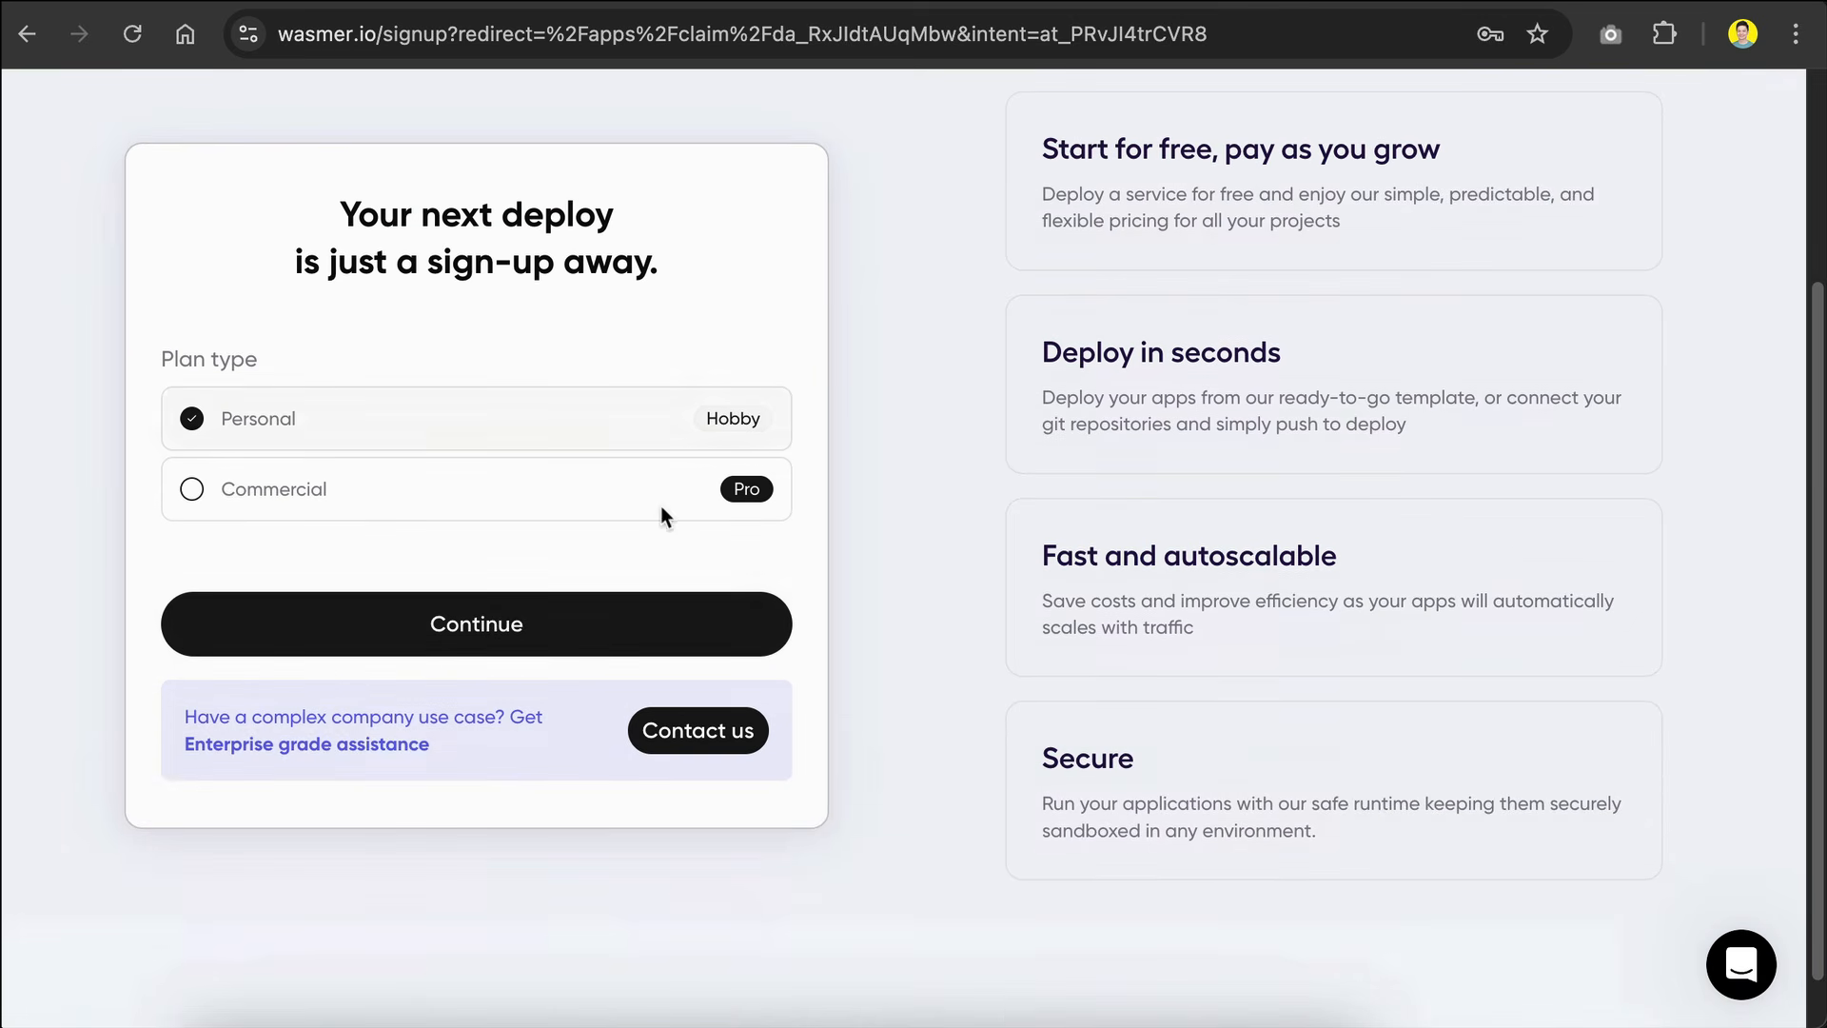
left_click(514, 625)
scroll(668, 351, "up", 1)
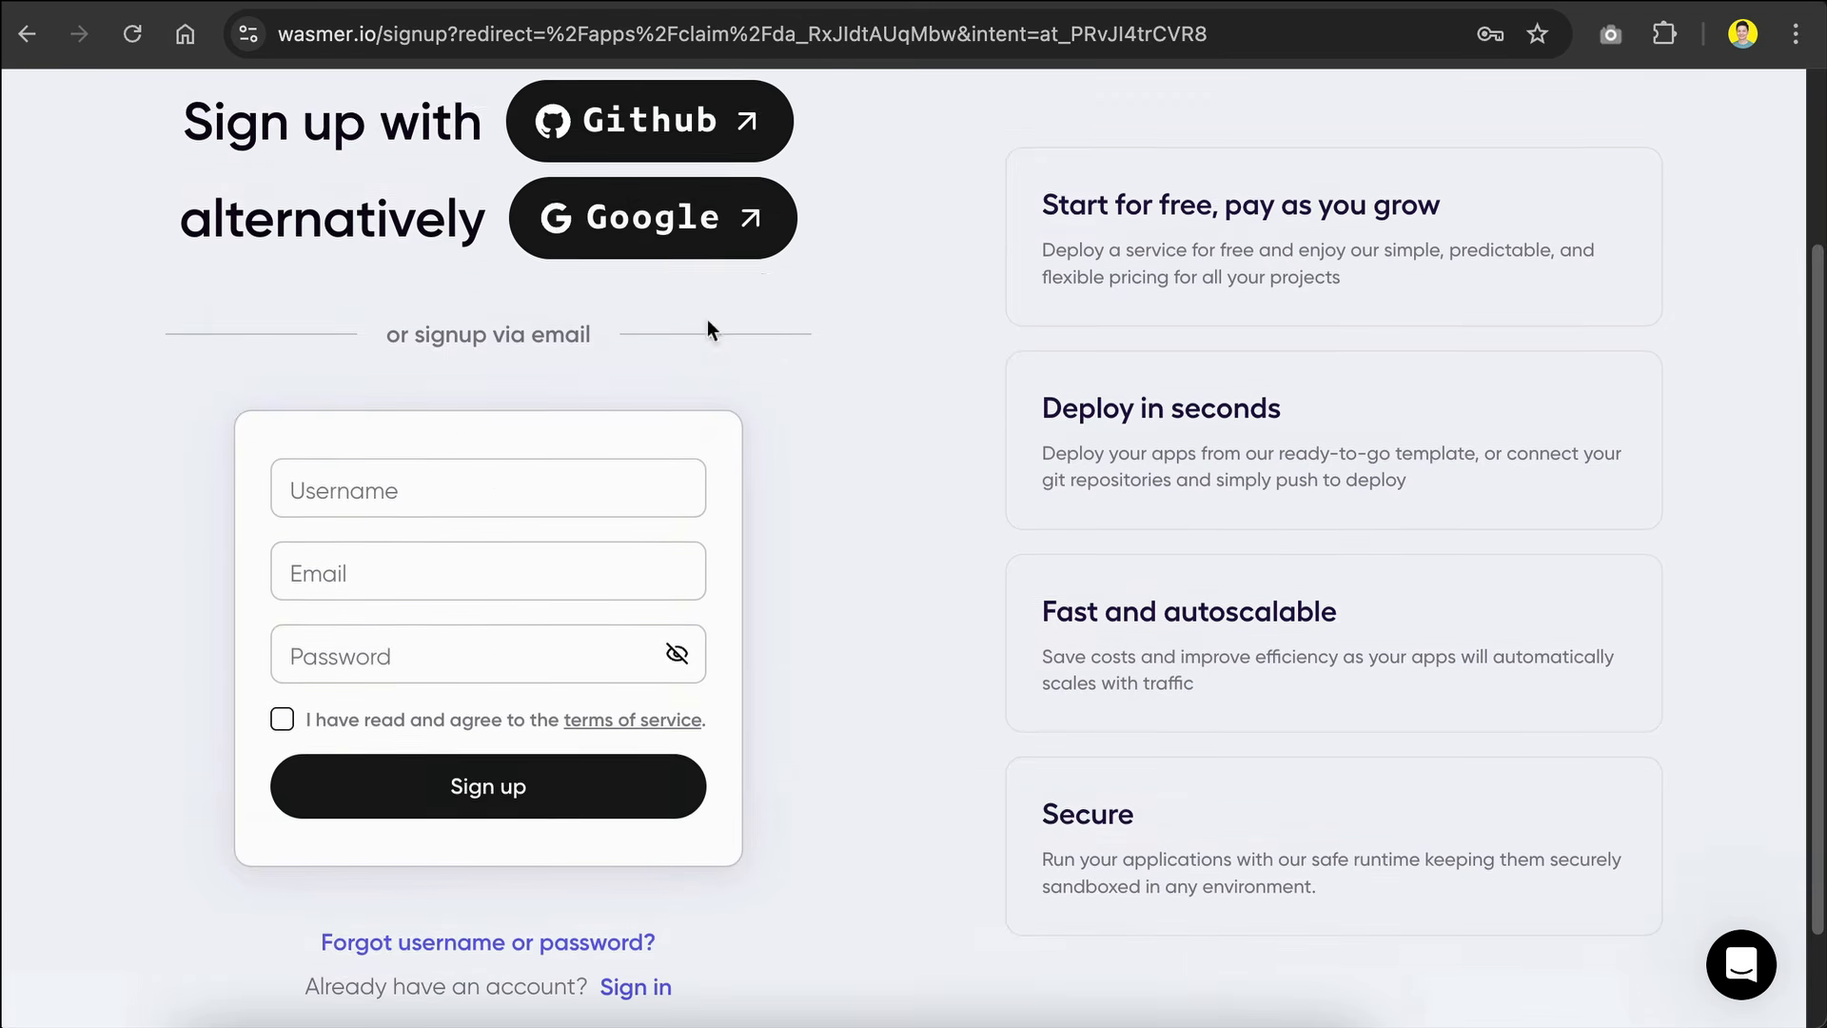
scroll(742, 209, "up", 3)
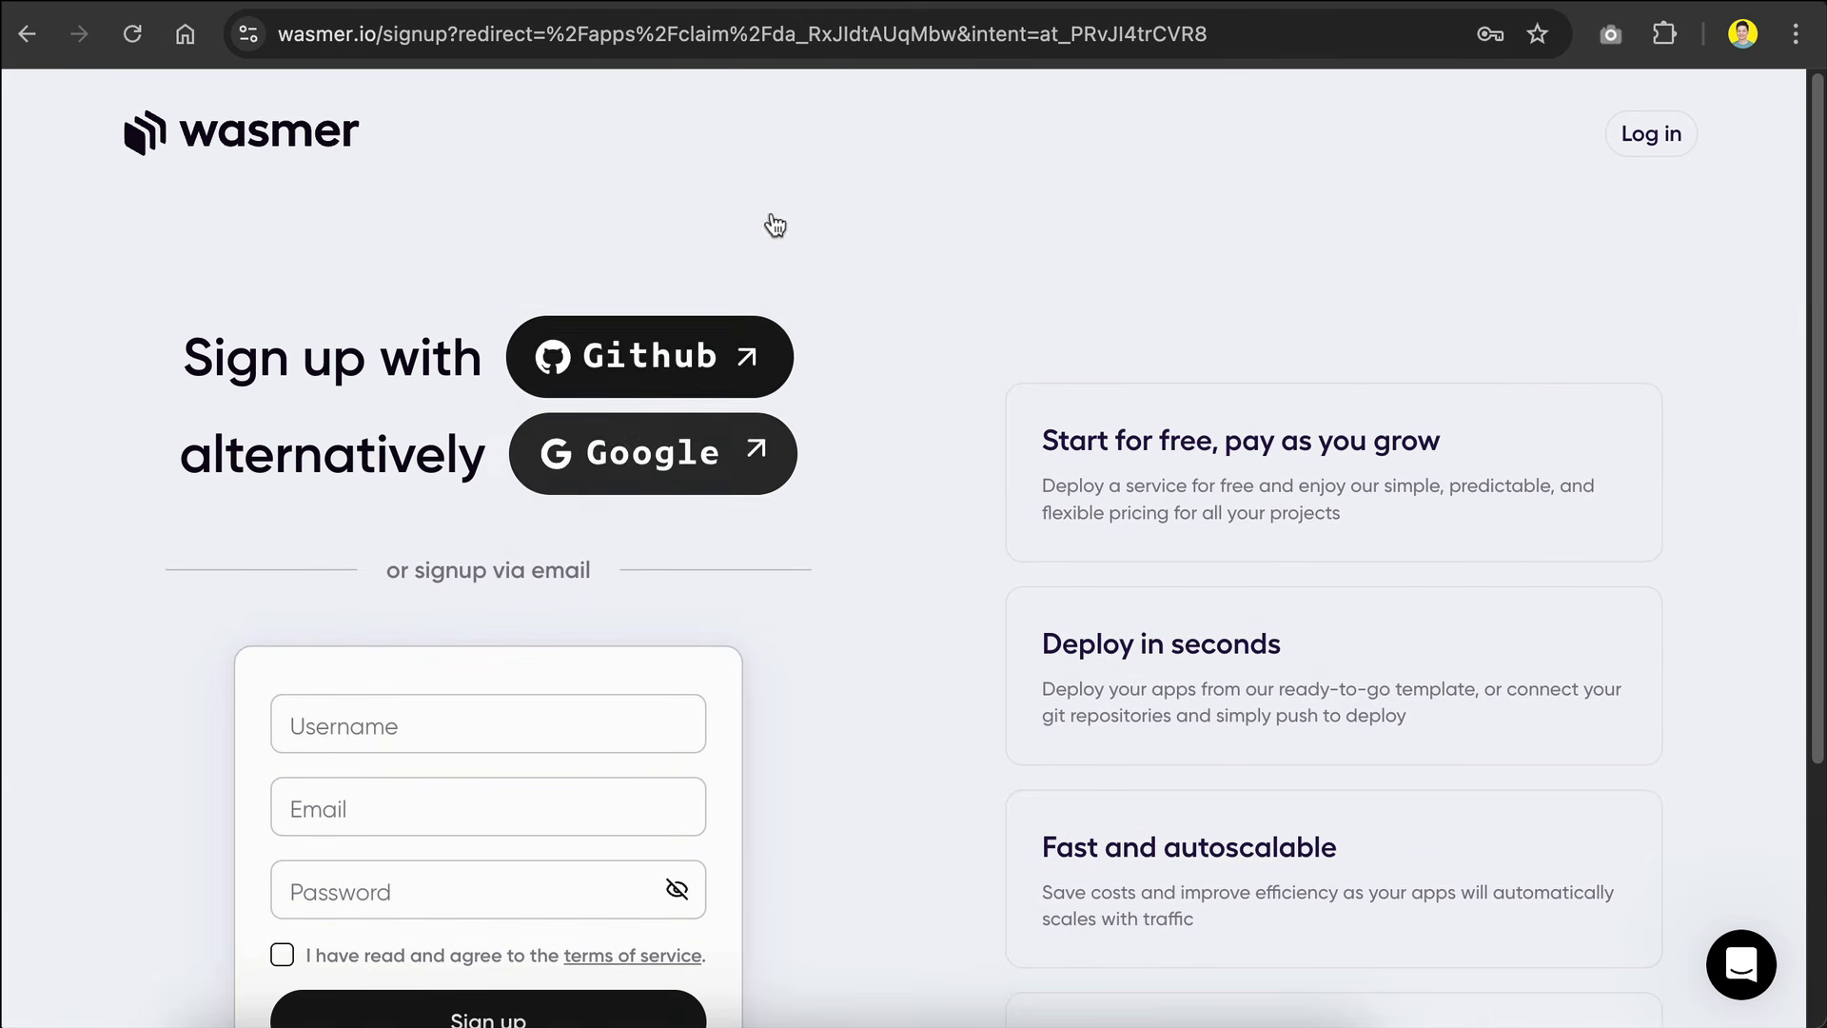
left_click(703, 380)
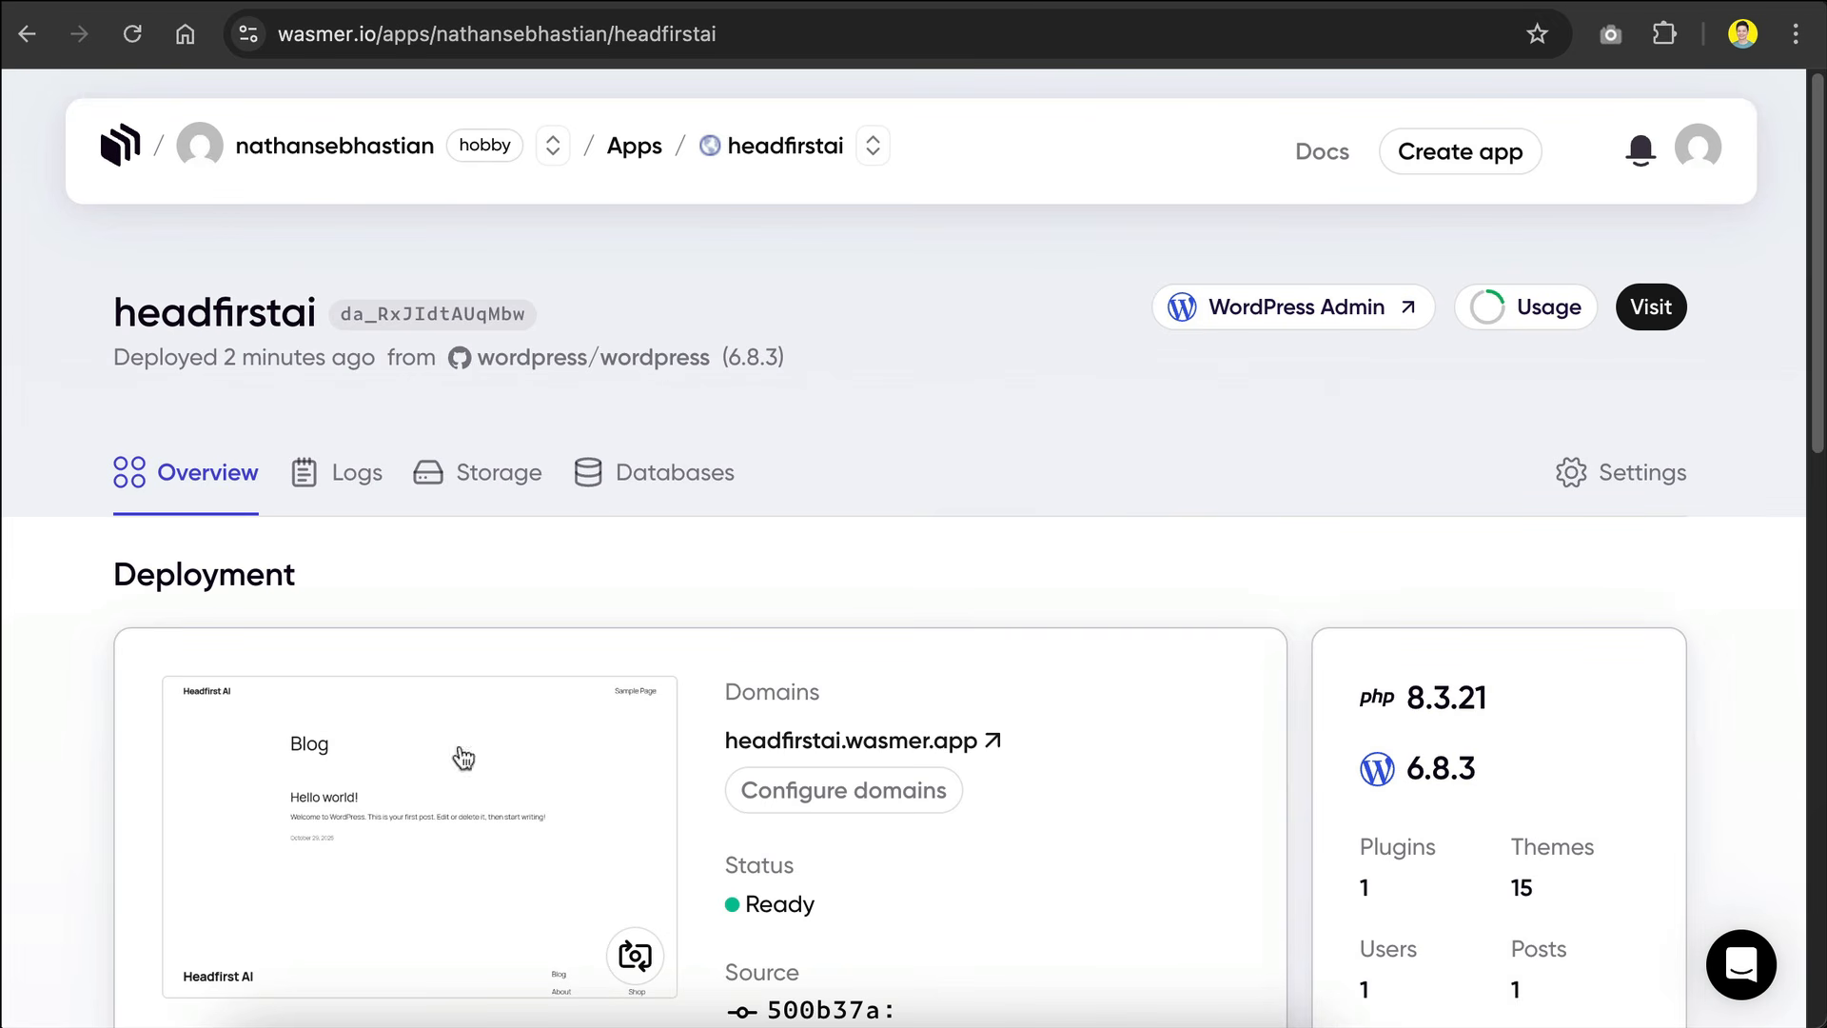
Step: View the live blog at headfirstai.wasmer.app and return to the app's Wasmer overview
scroll(892, 329, "down", 1)
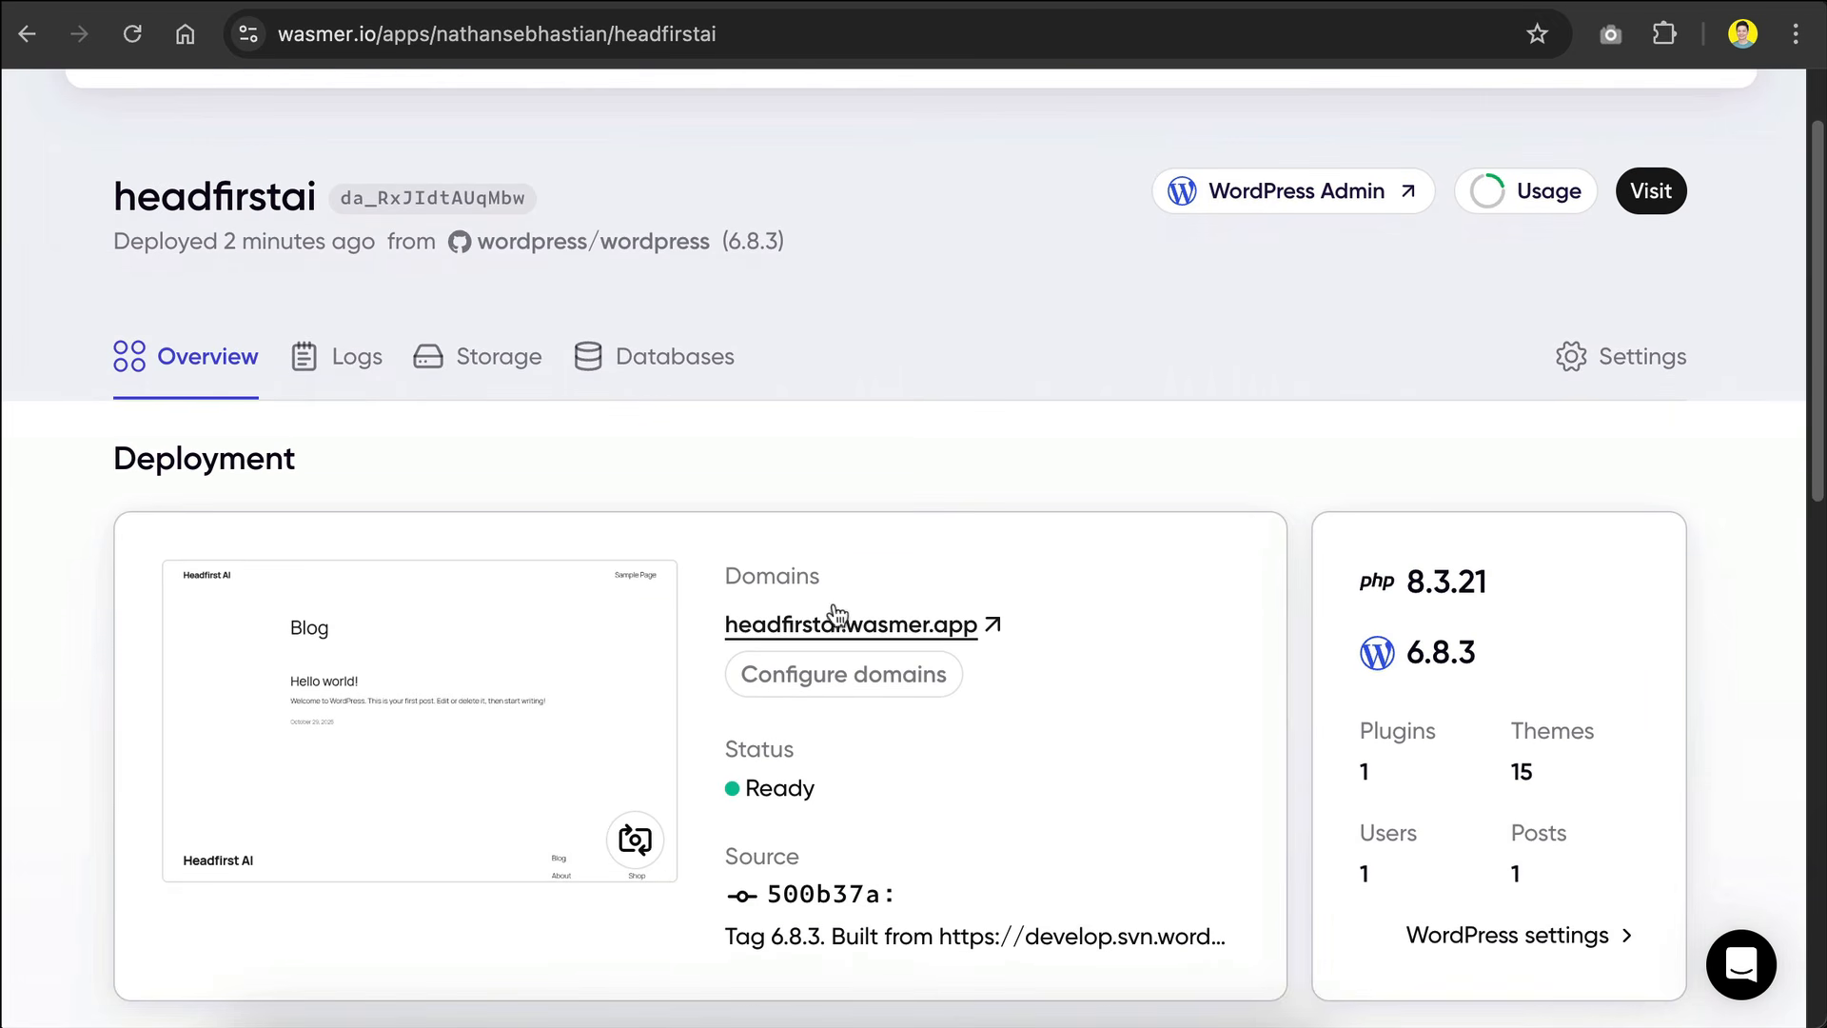
double_click(806, 630)
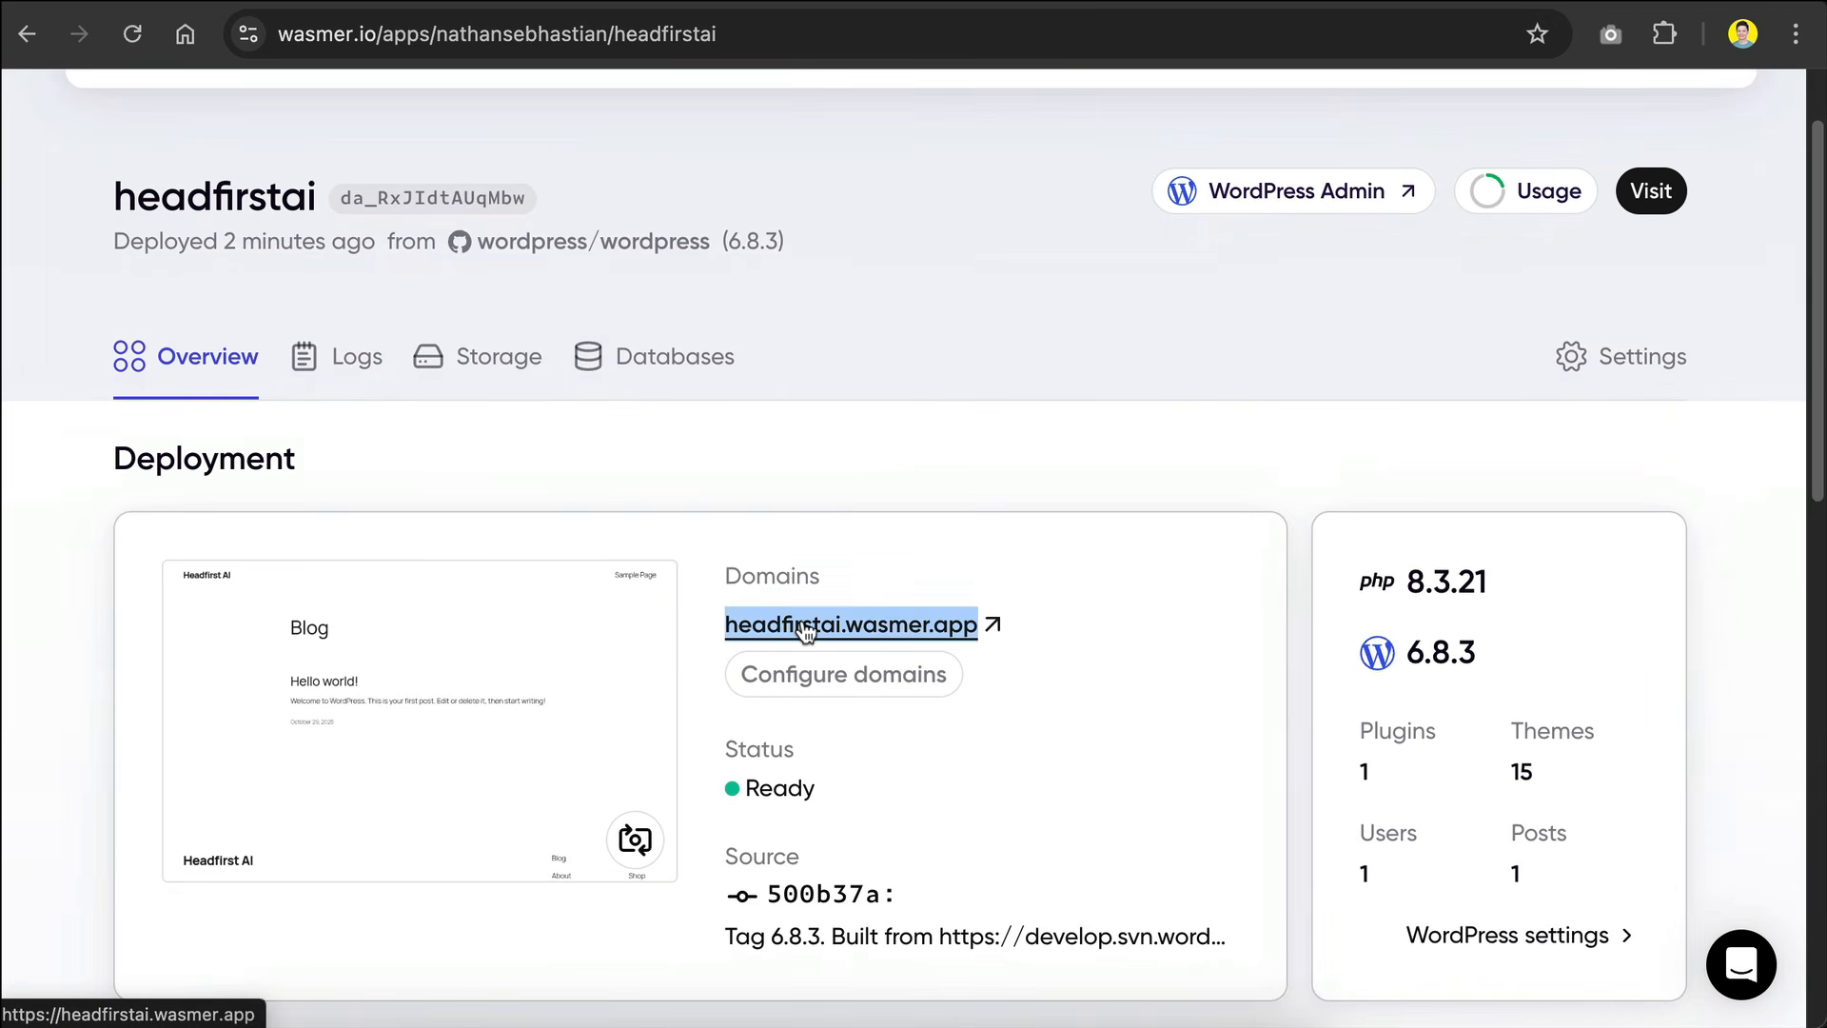
left_click(806, 630)
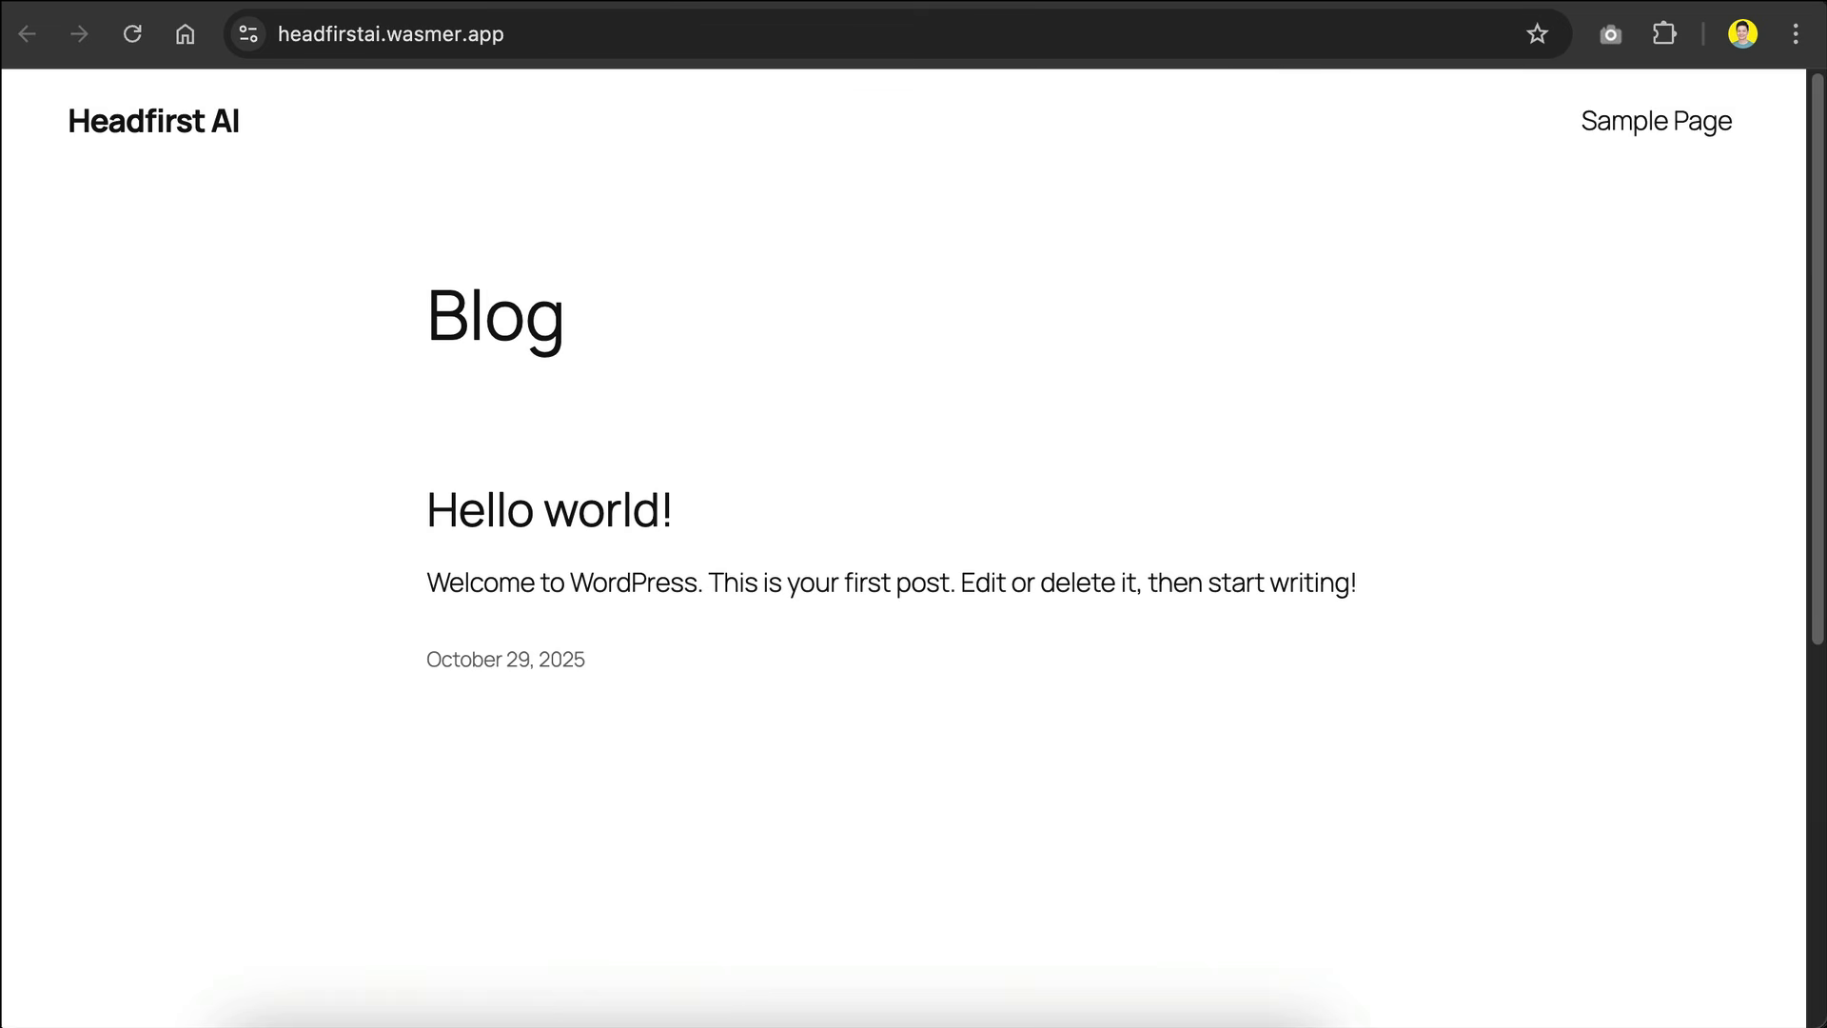
left_click(1066, 2)
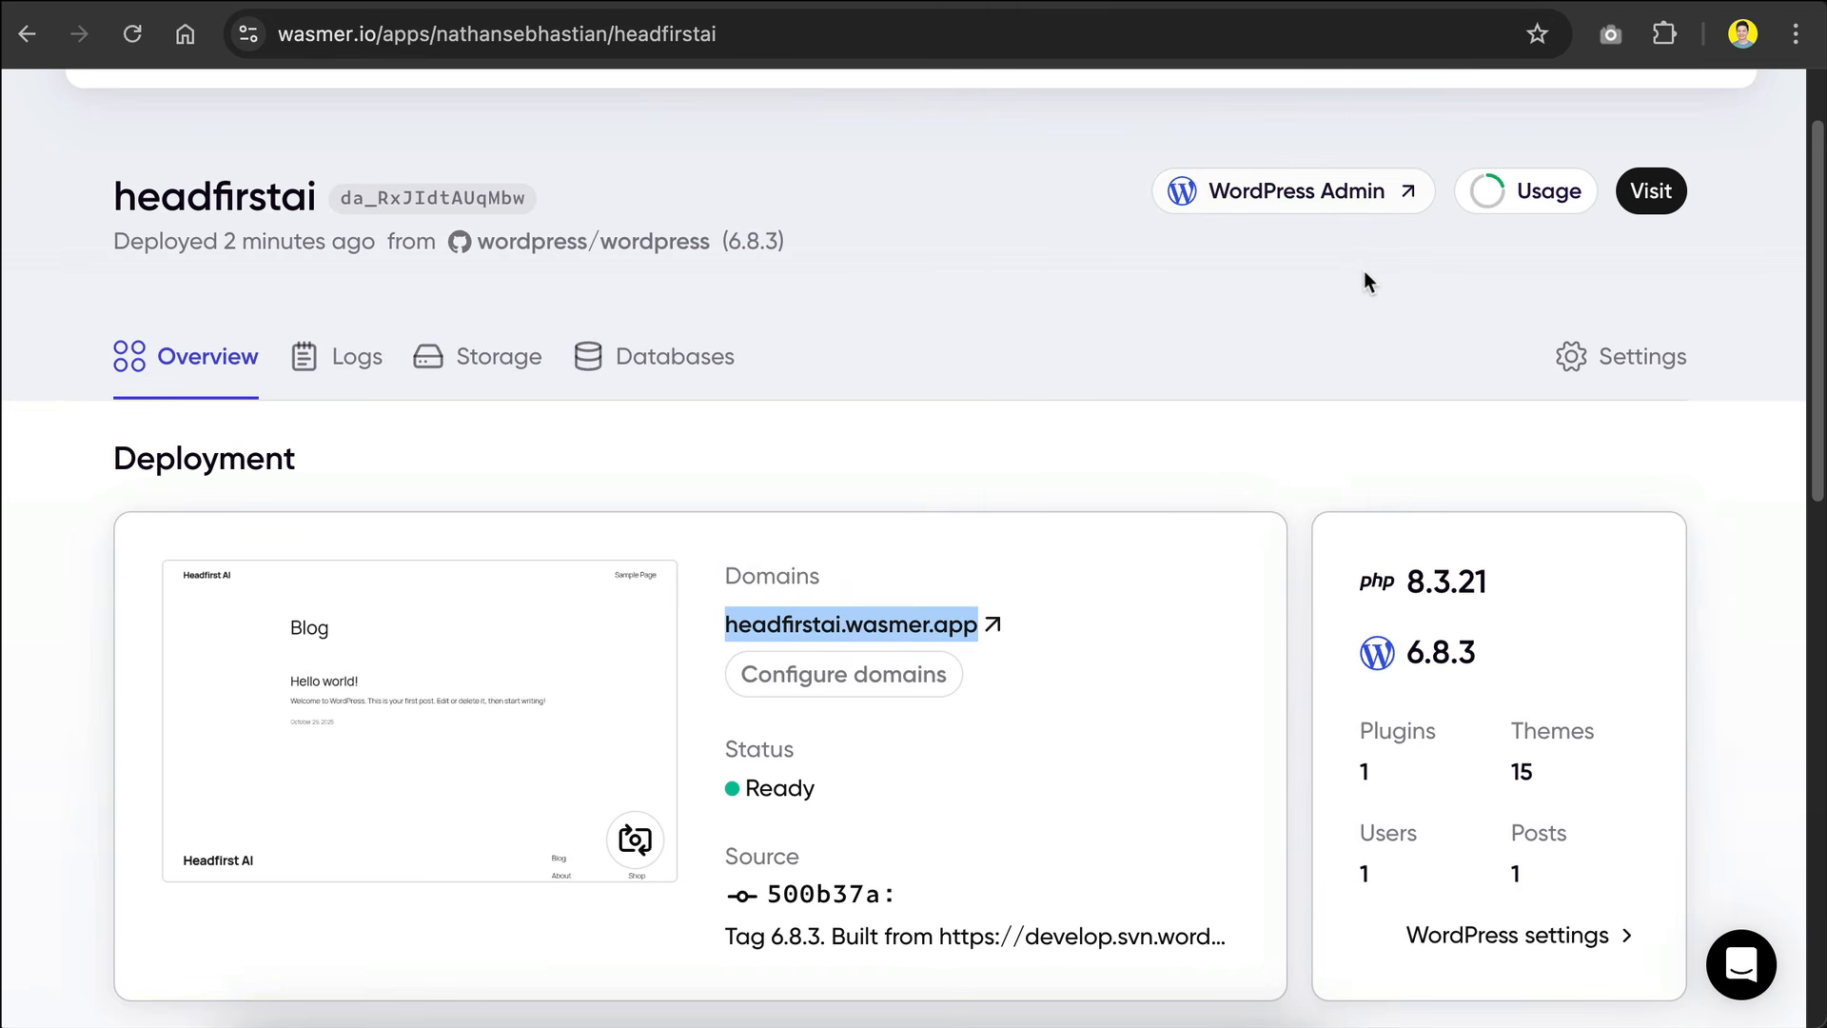
Step: Open the headfirstai site's WordPress admin and show its installed plugins
left_click(1325, 208)
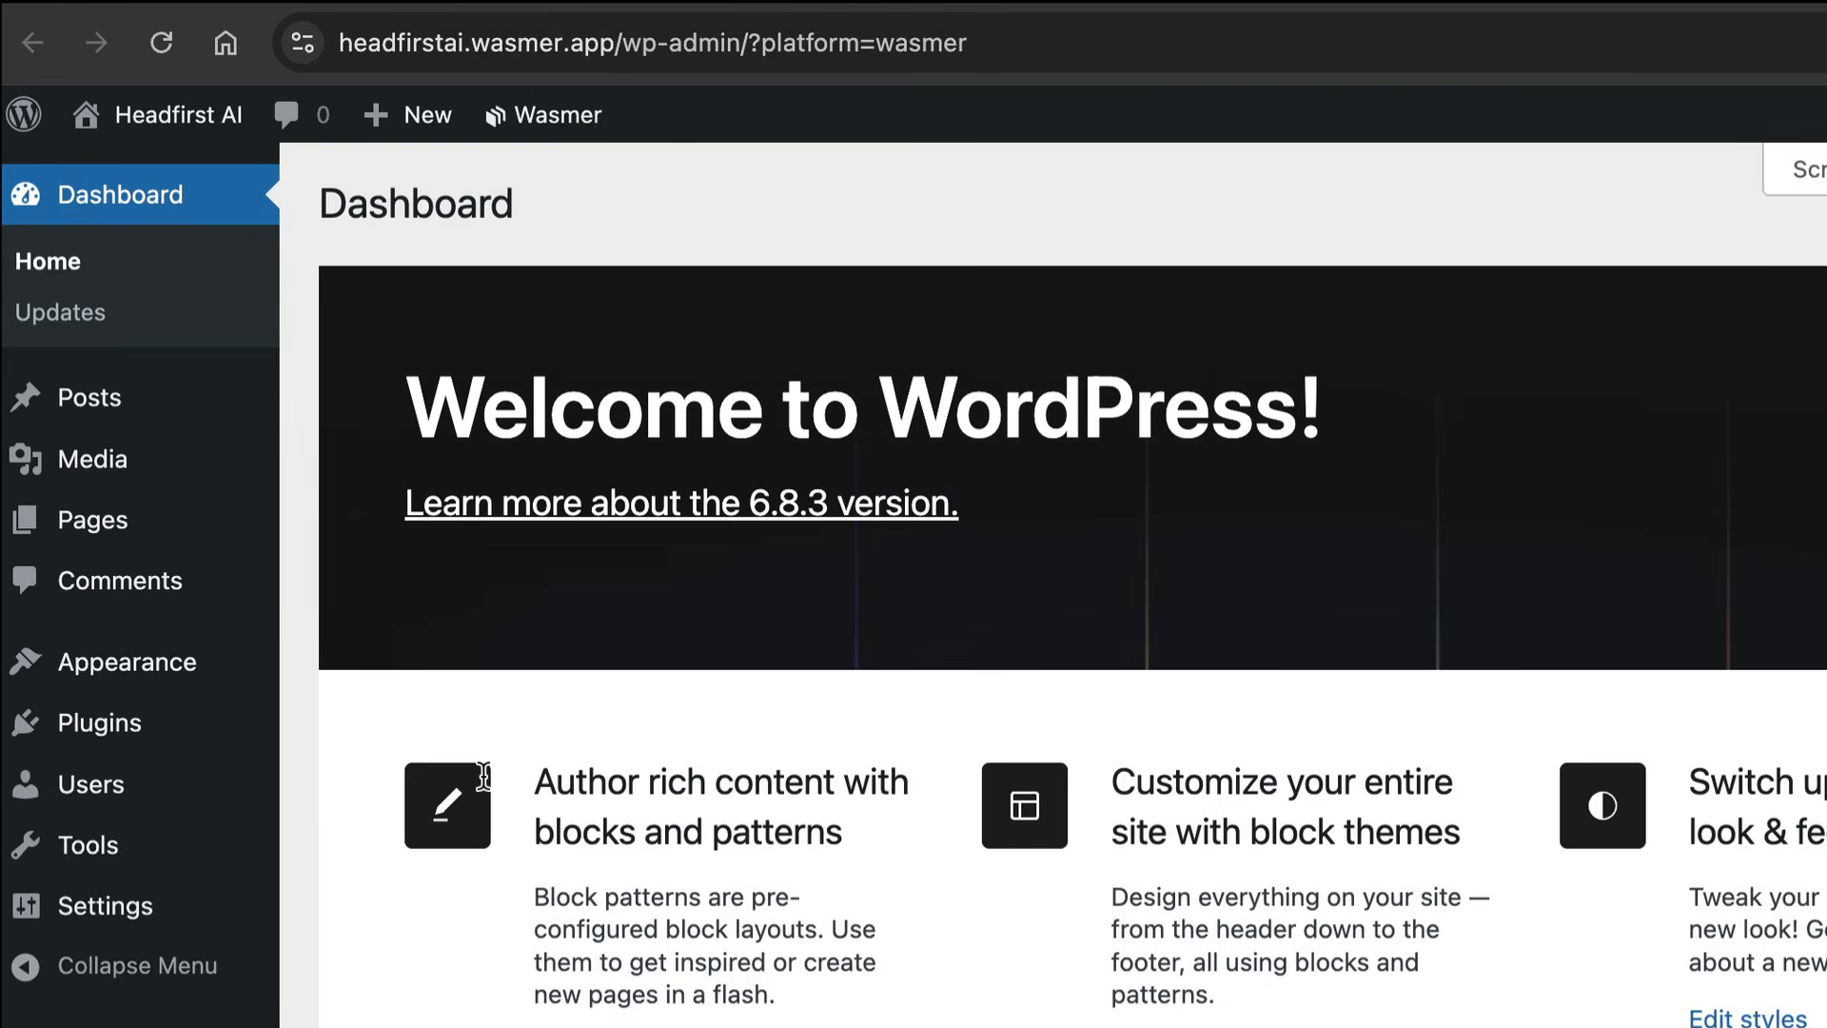
mouse_move(128, 606)
left_click(155, 734)
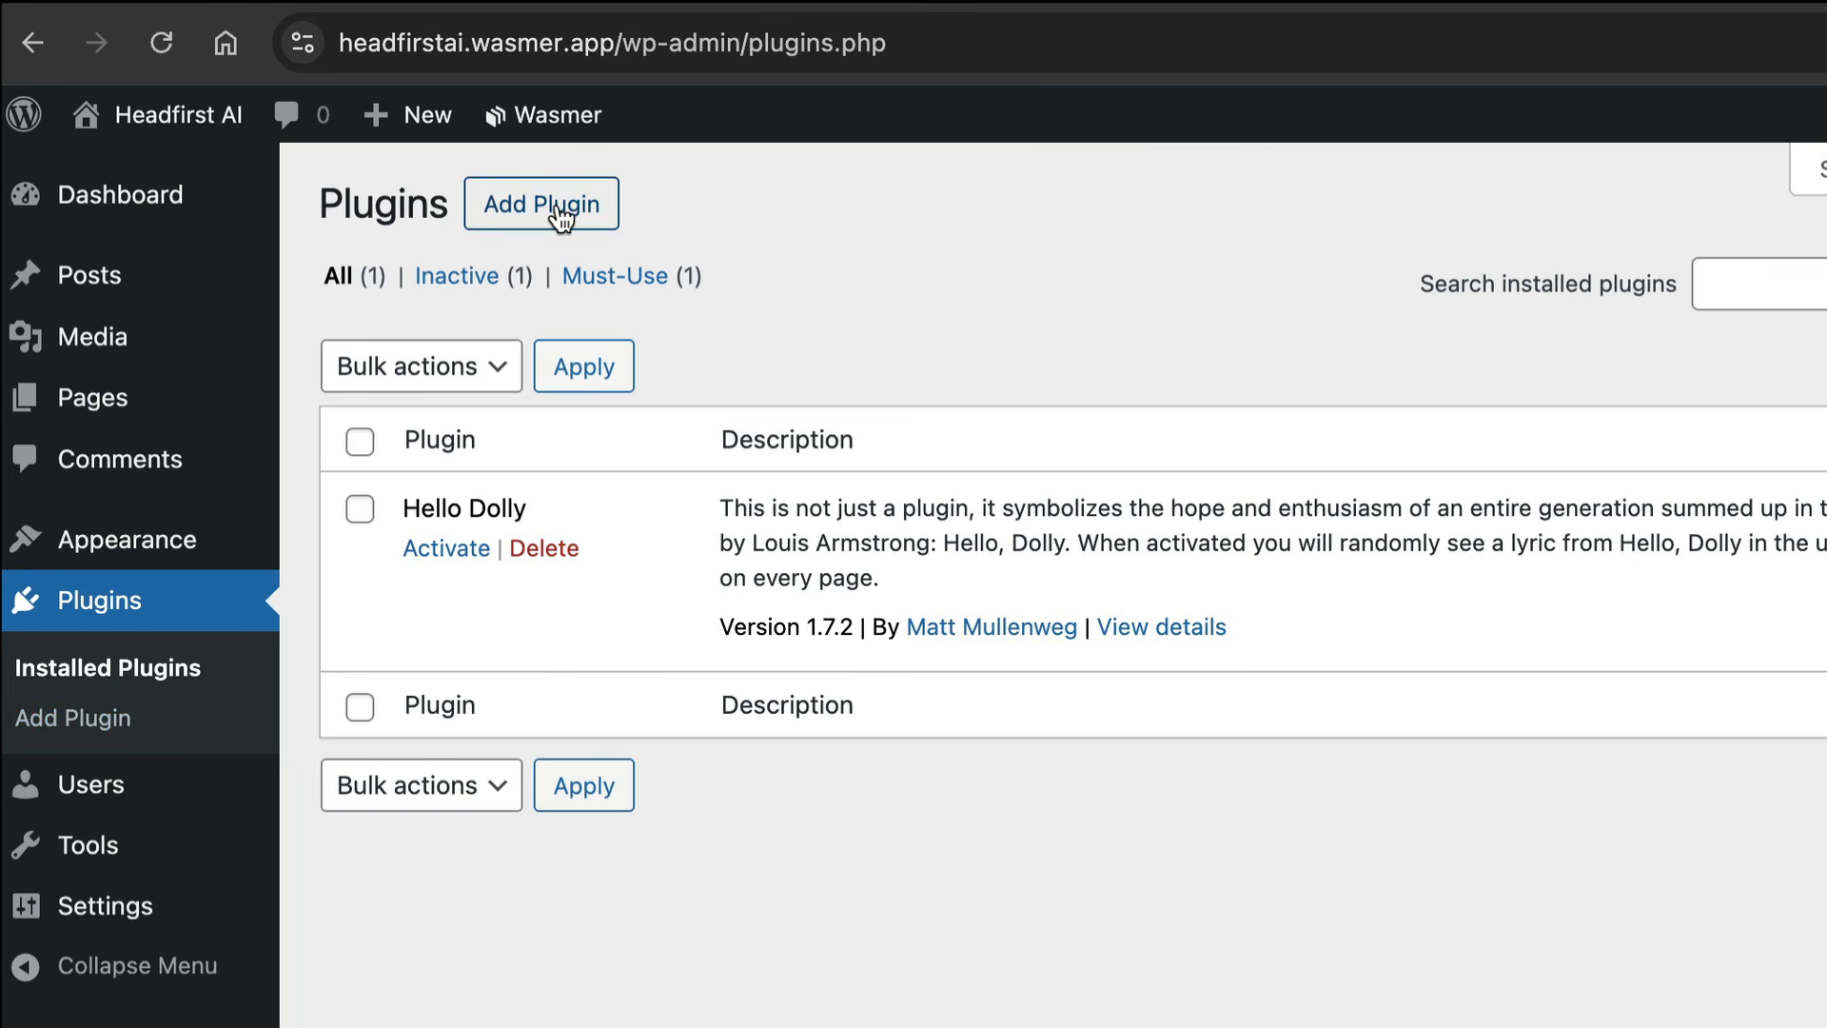
Step: Search for a new plugin with "ottokit", then install and activate OttoKit: All-in-One Automation Platform
left_click(562, 218)
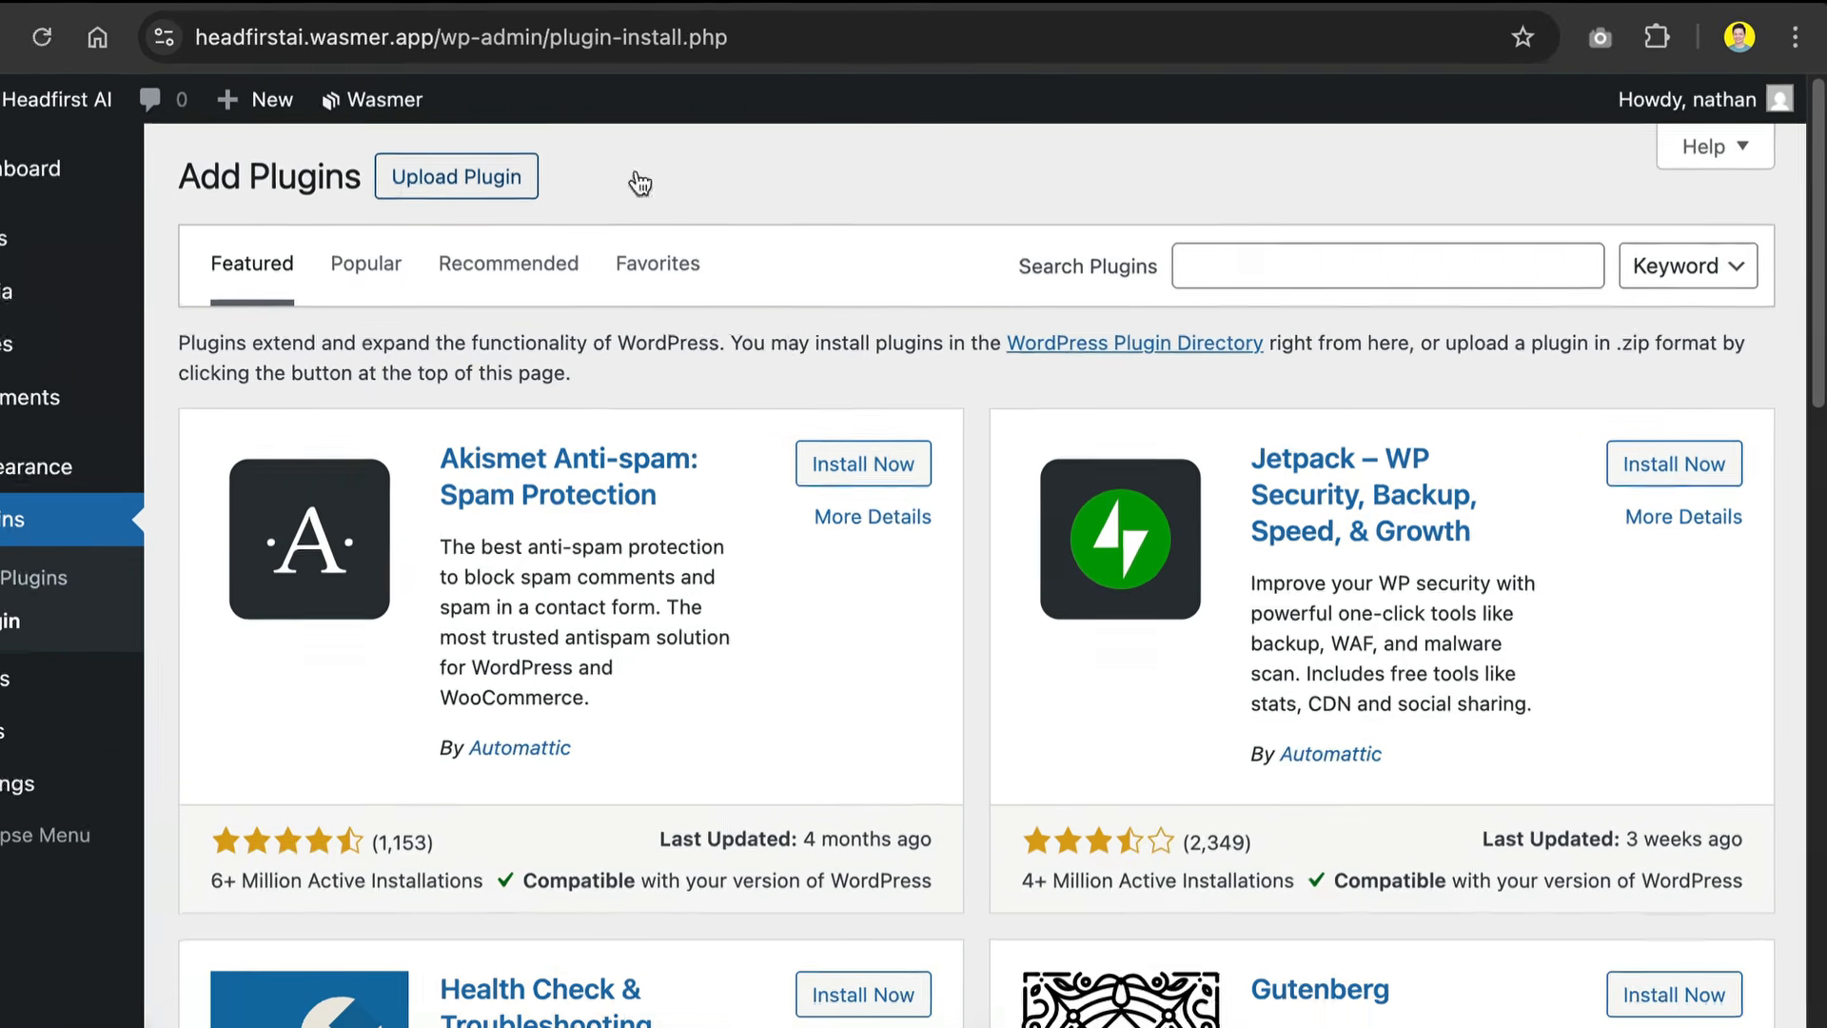
left_click(1456, 263)
type("ottokit")
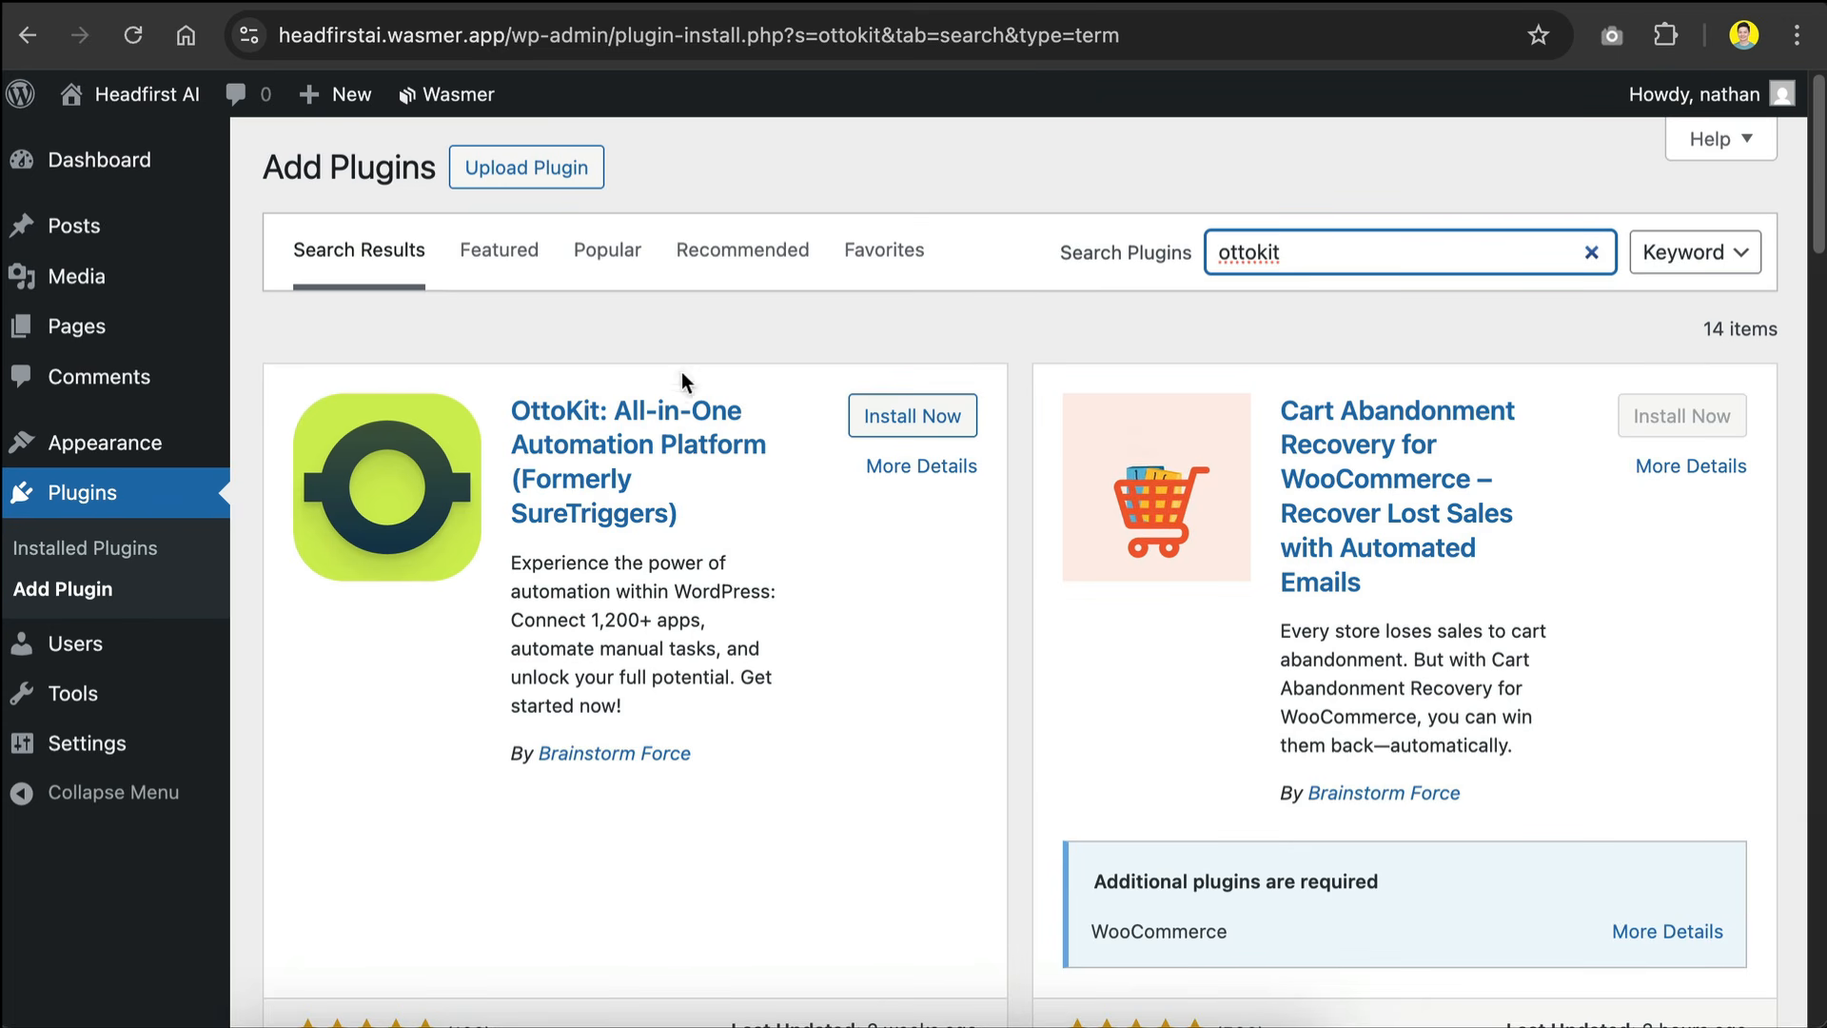
left_click(871, 430)
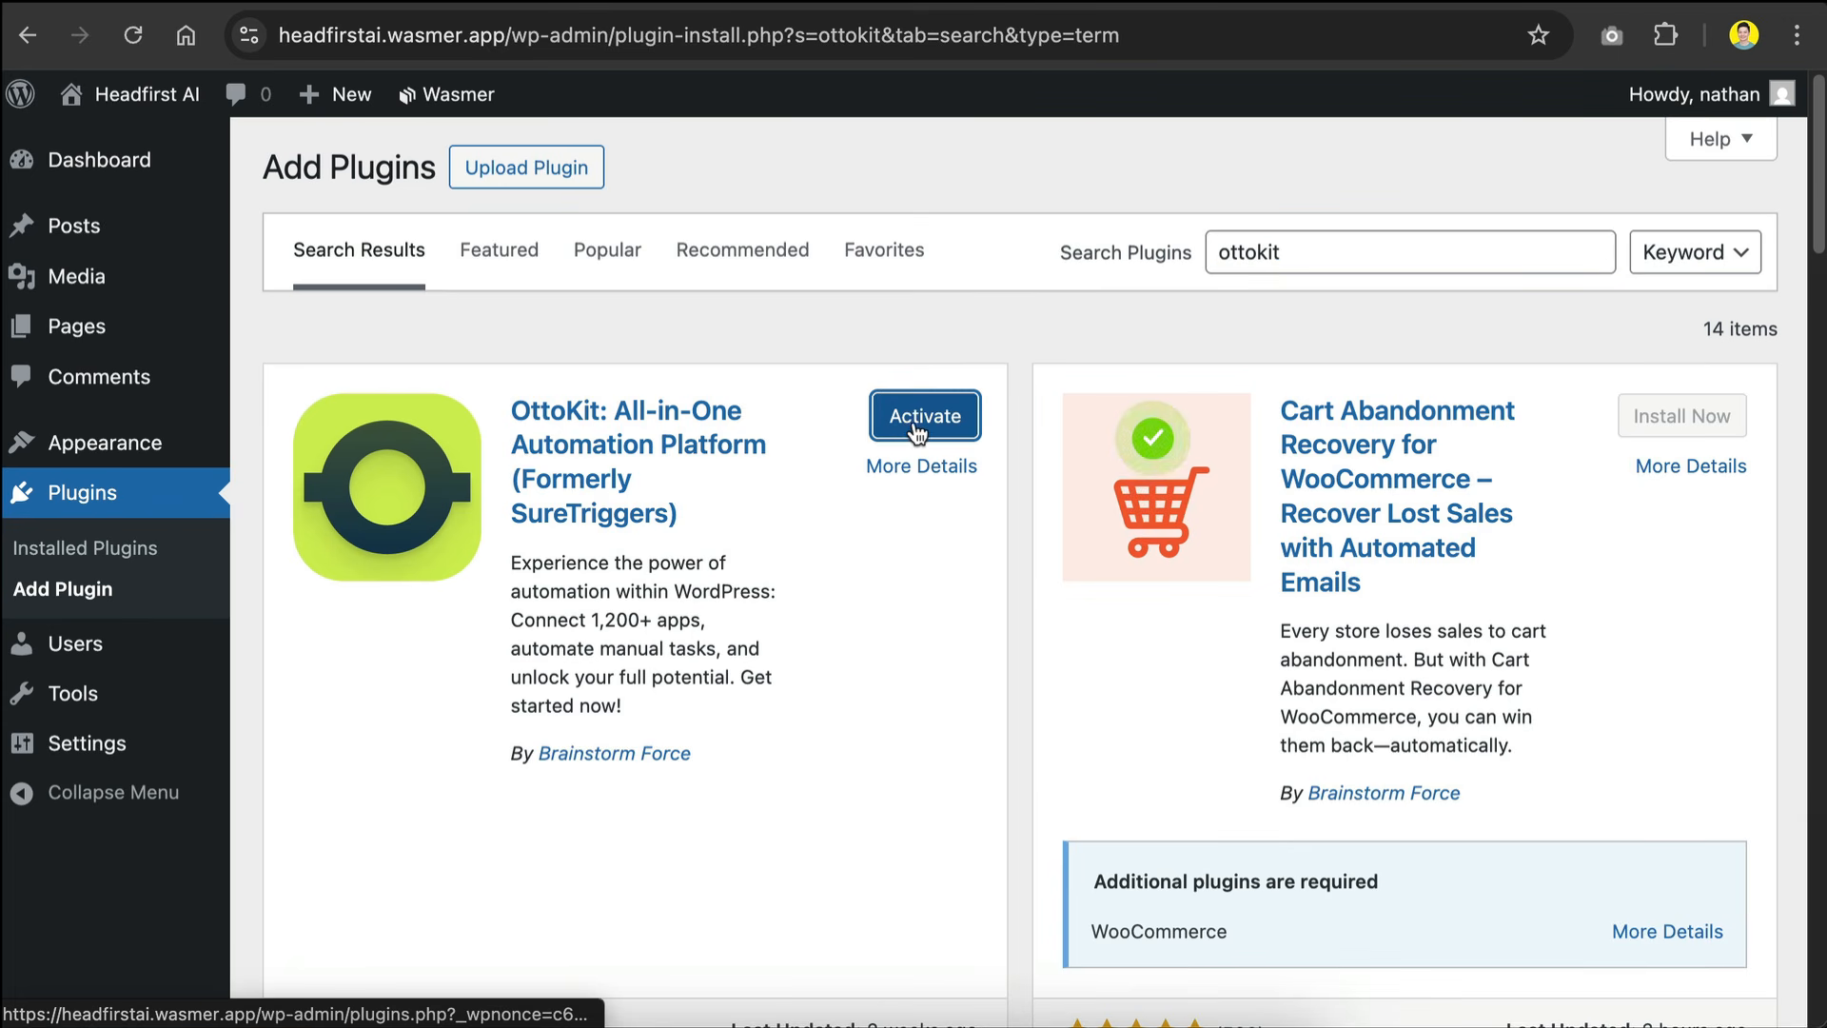
left_click(922, 433)
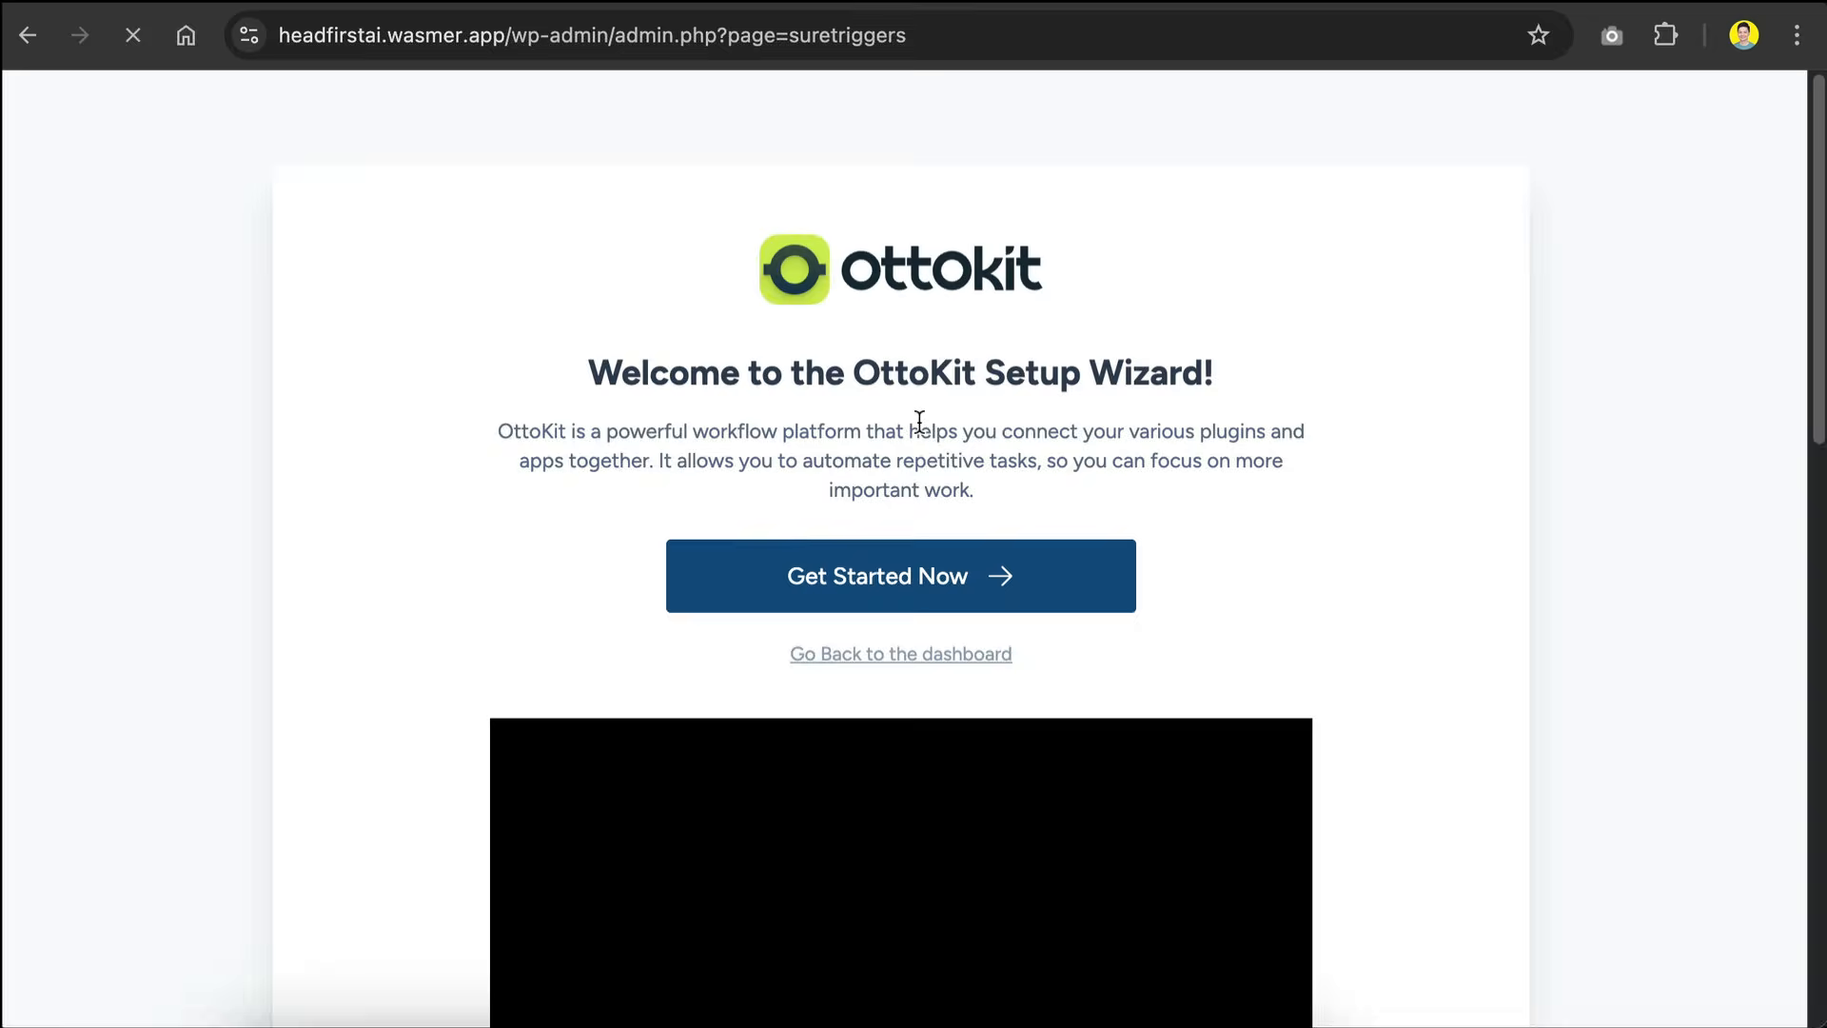
Step: Start the OttoKit setup in WordPress and authorize connecting the site to the OttoKit account's workspace
left_click(923, 576)
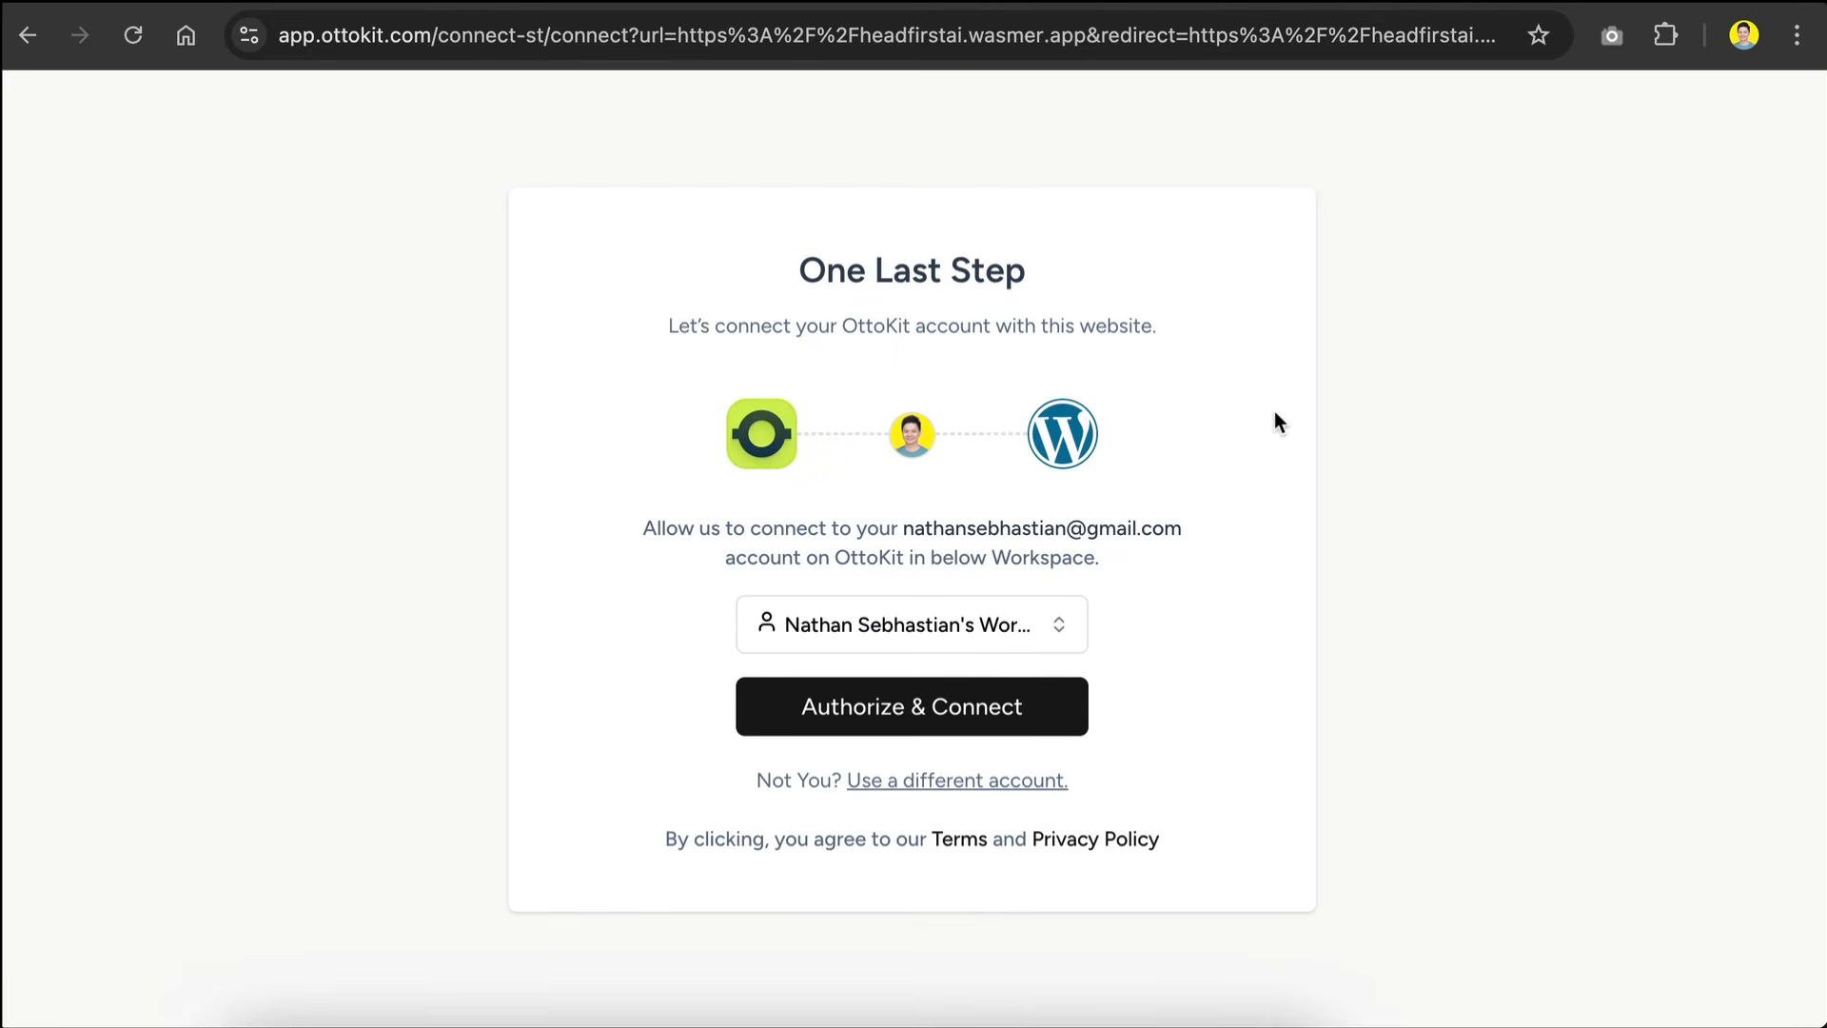
left_click(923, 711)
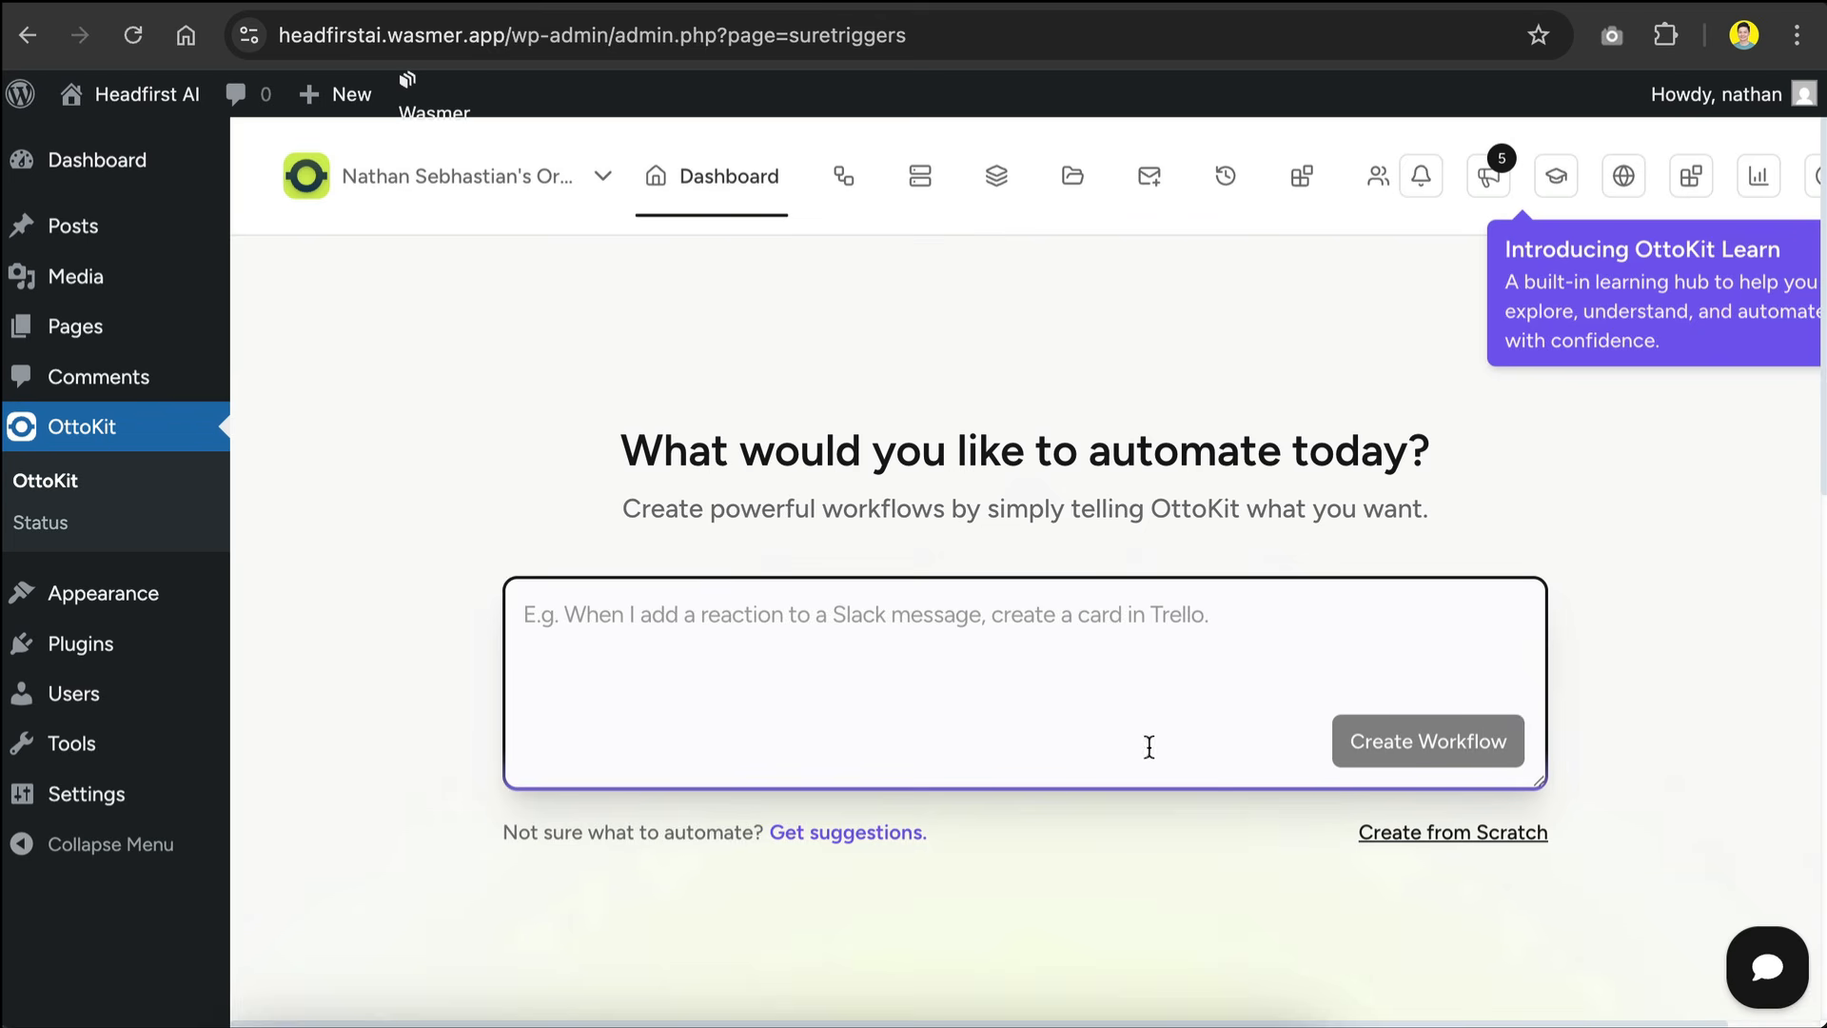
scroll(889, 367, "down", 6)
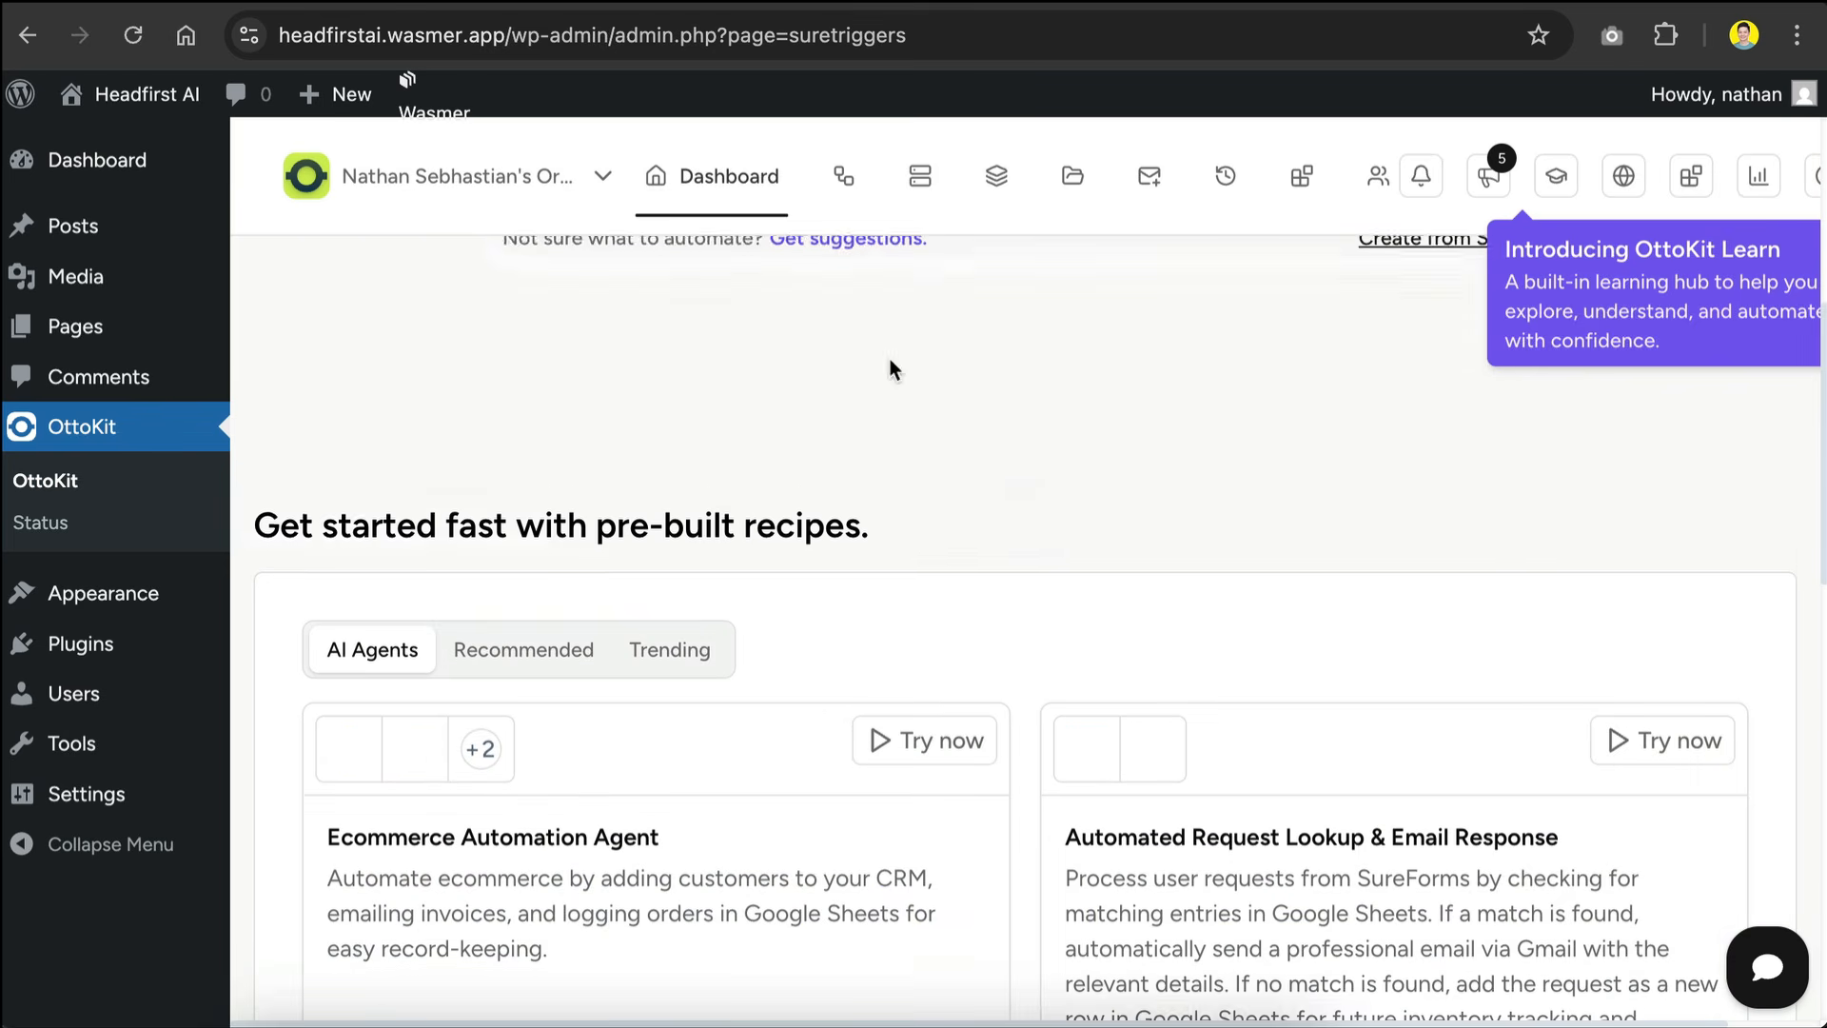
scroll(704, 411, "up", 5)
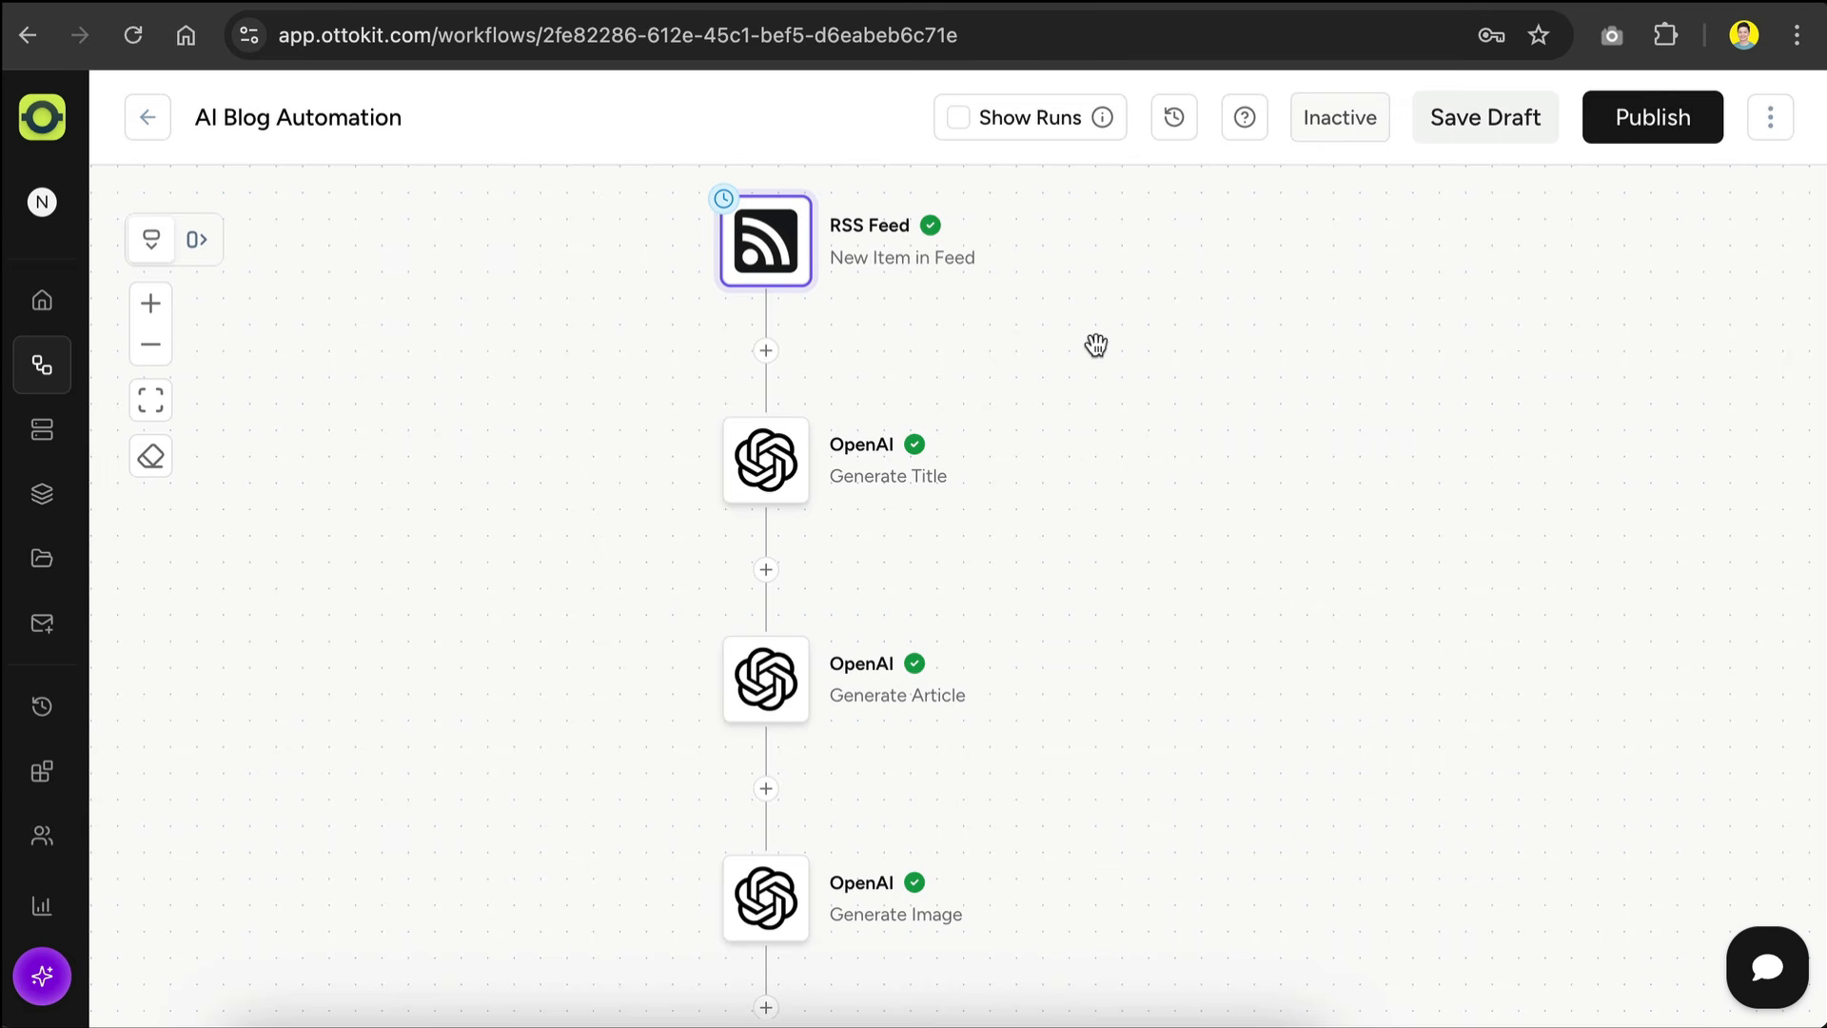
Step: Add a WordPress Create/Update Post action after Generate Image, using the headfirstai.wasmer.app connection
scroll(1097, 344, "down", 2)
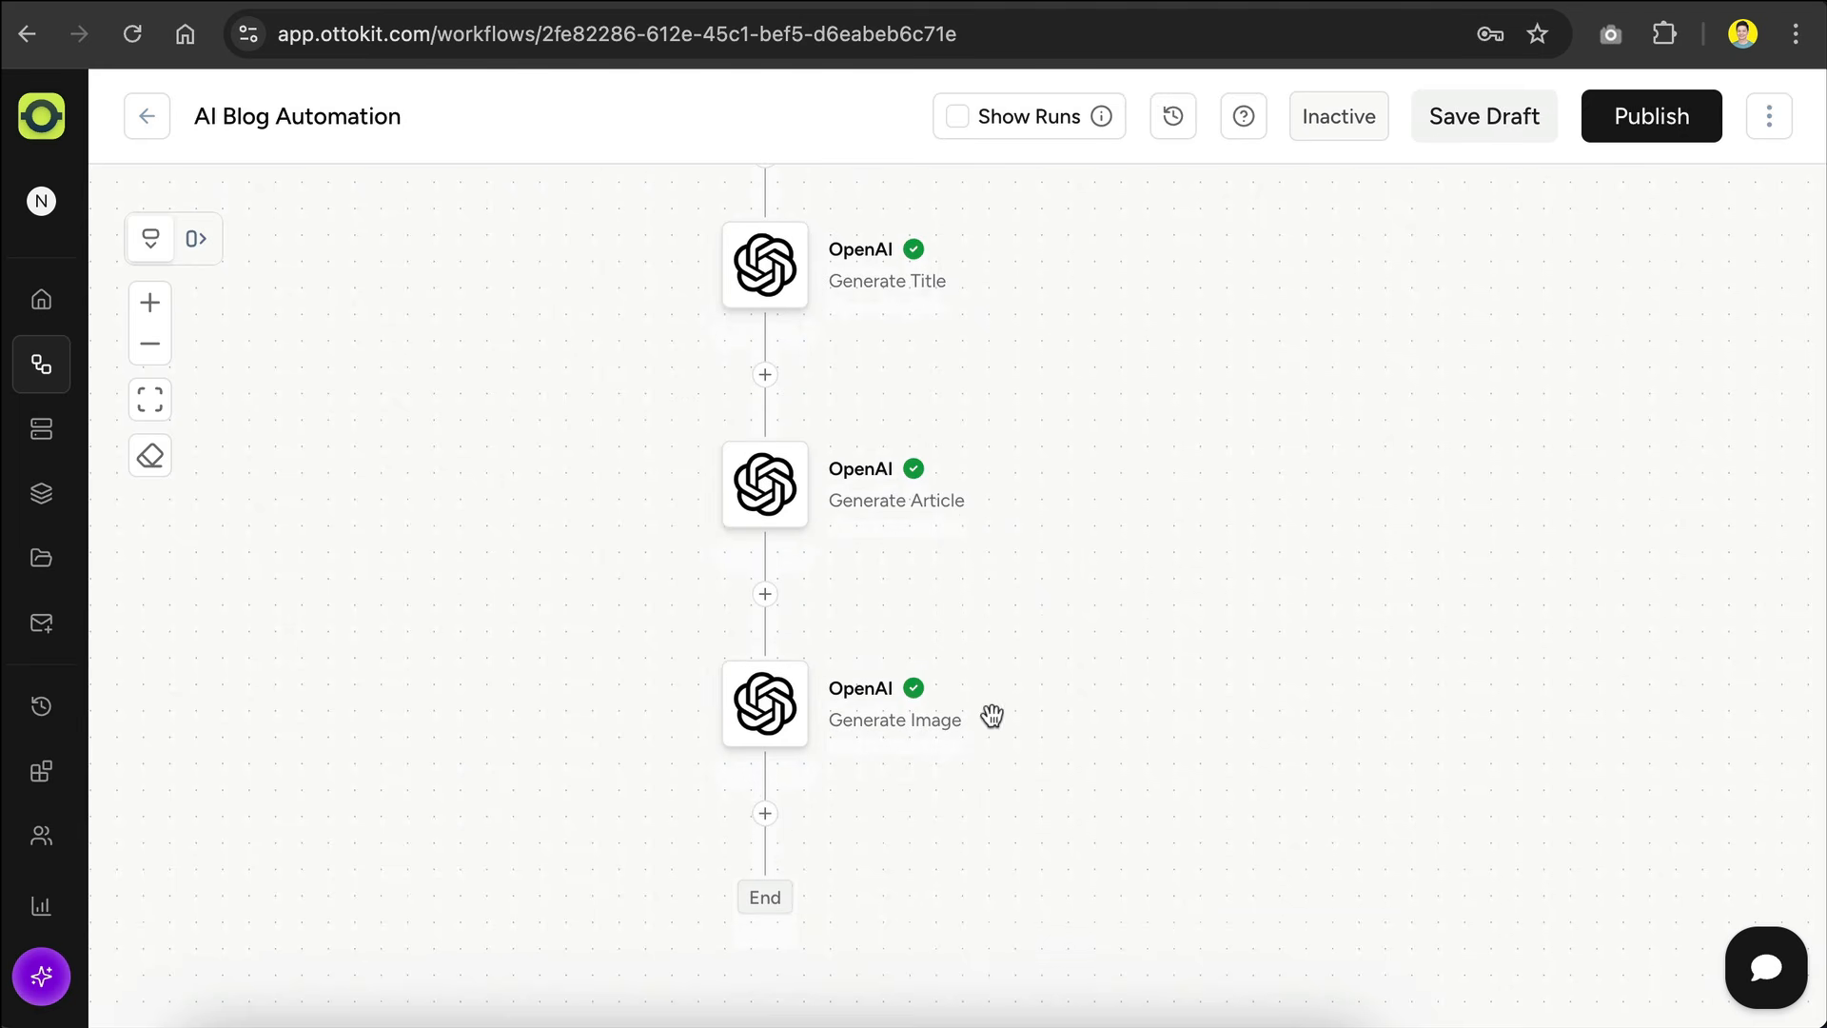
left_click(765, 814)
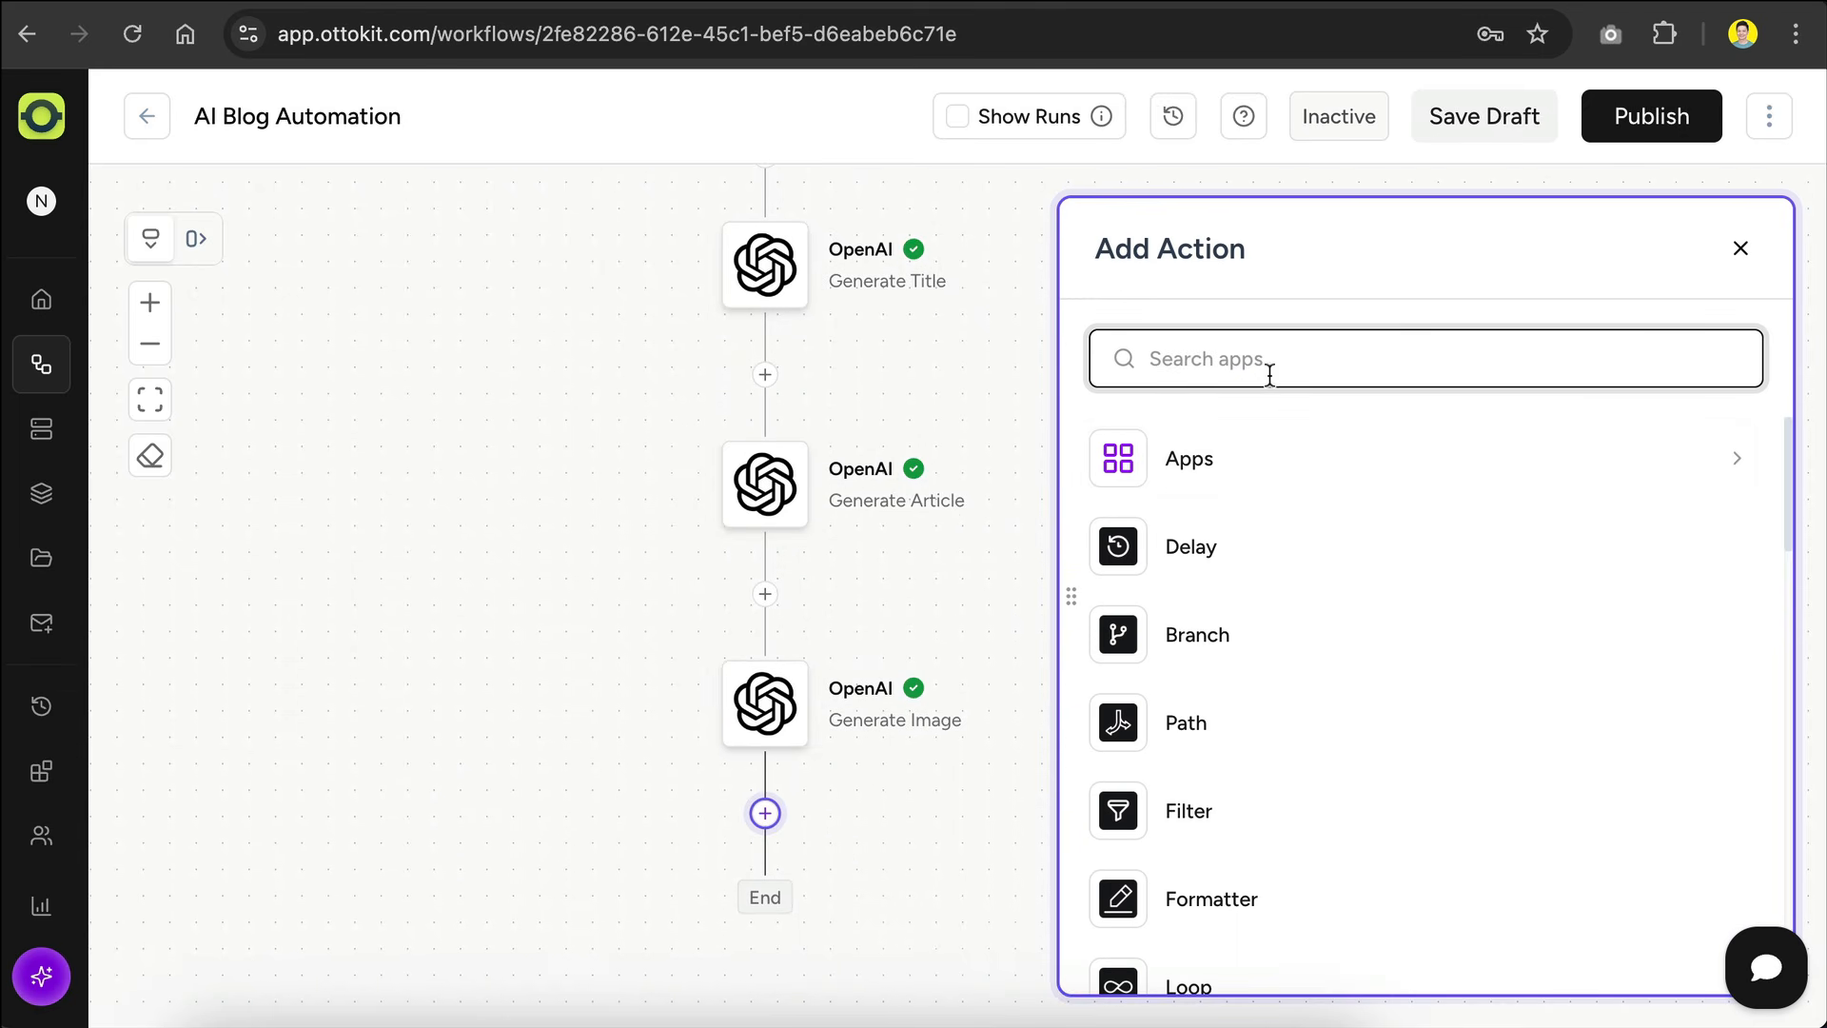
type("wordpress")
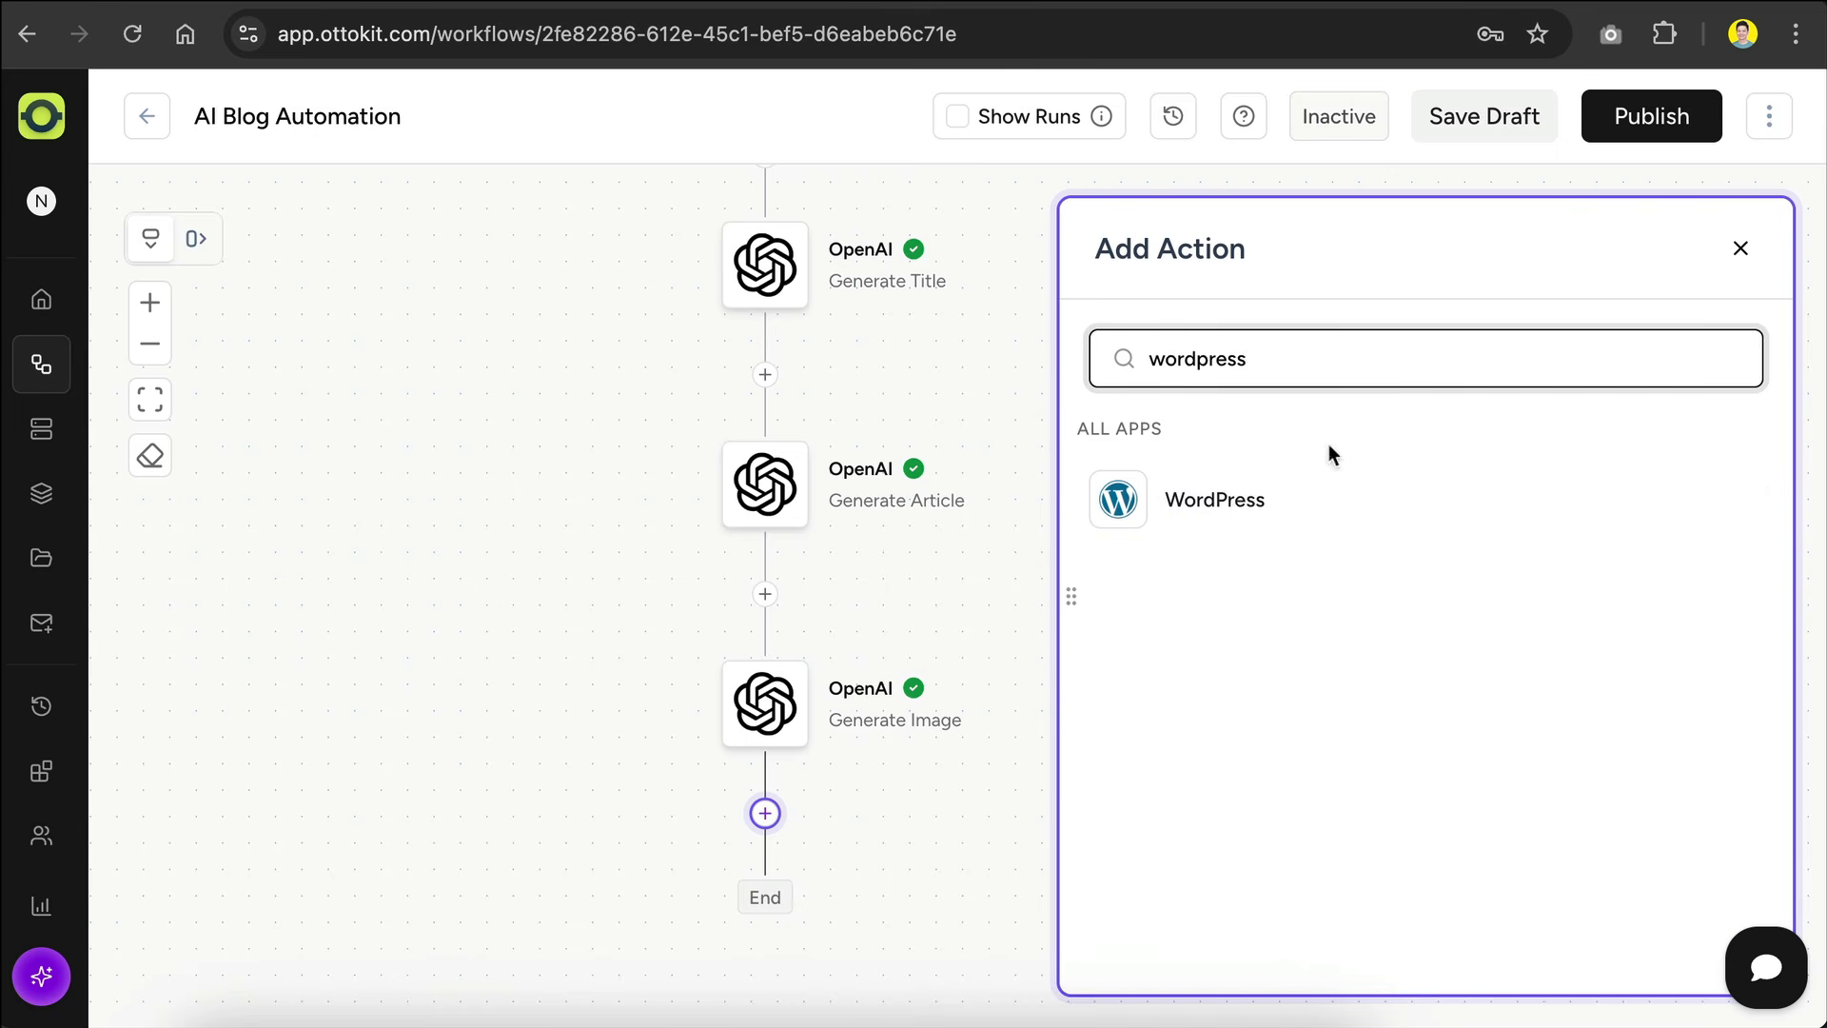
left_click(1298, 501)
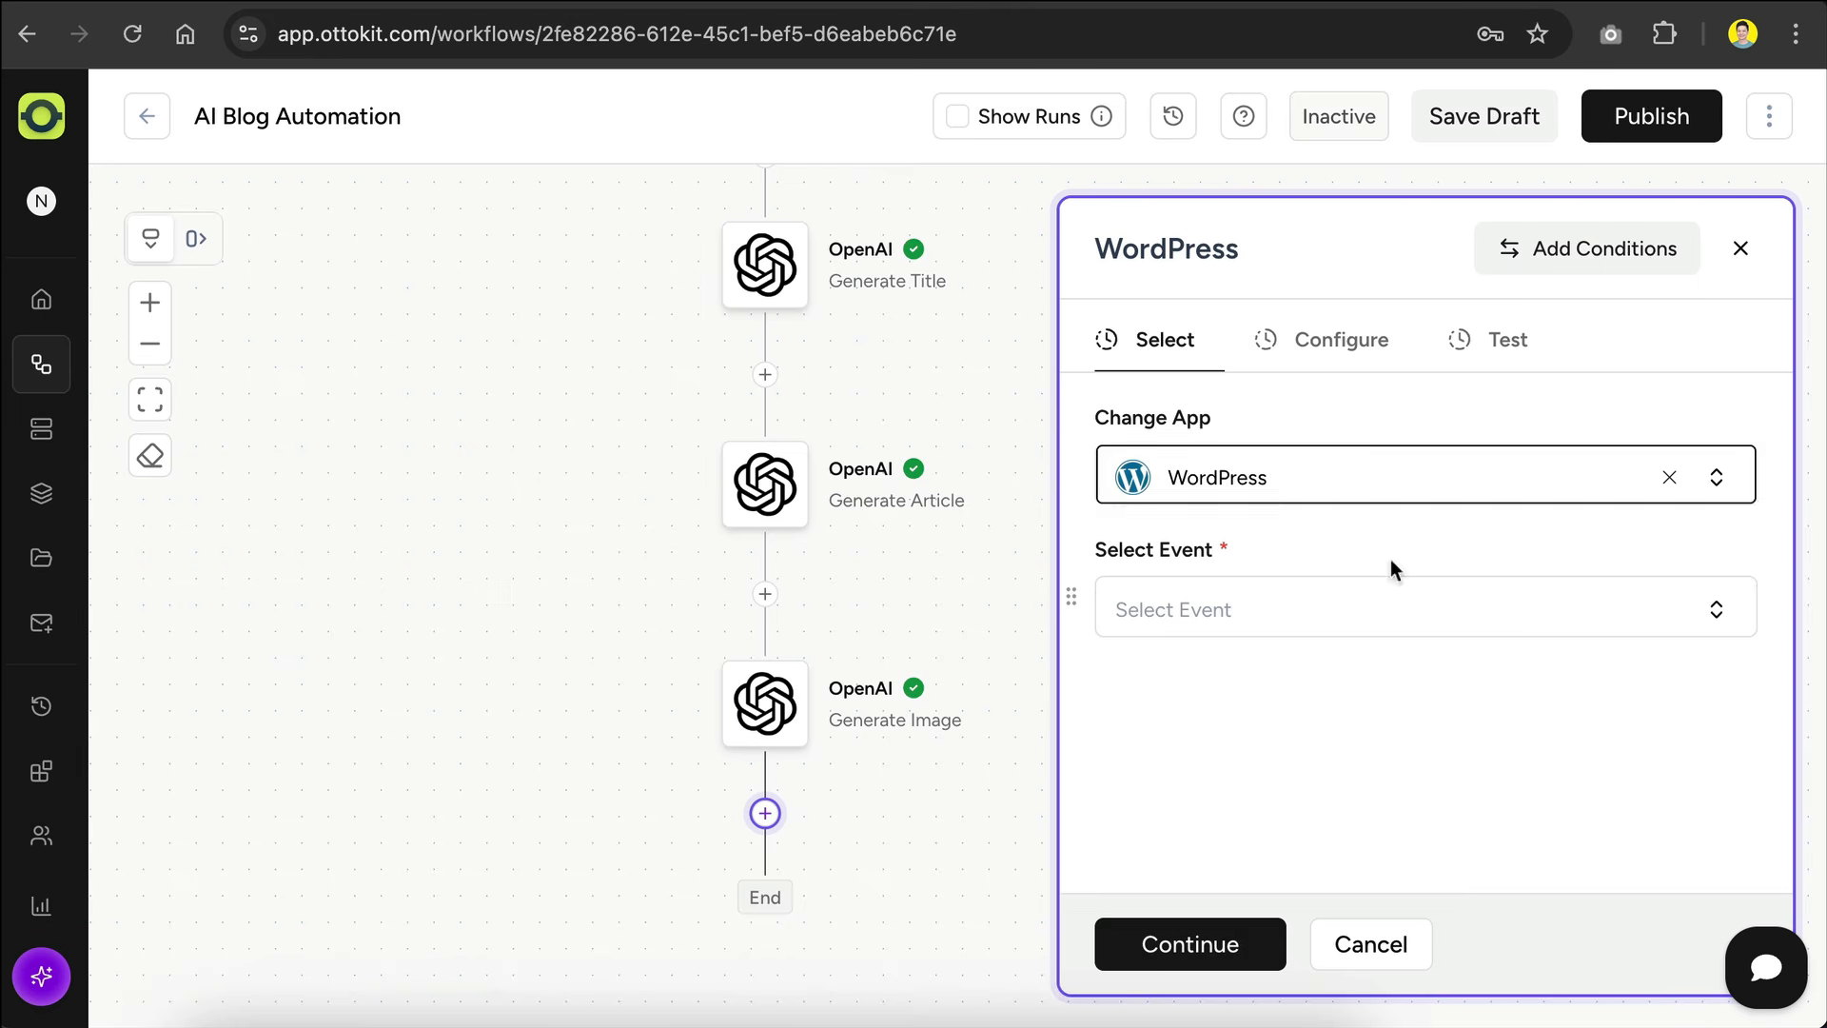
left_click(1508, 616)
left_click(1263, 709)
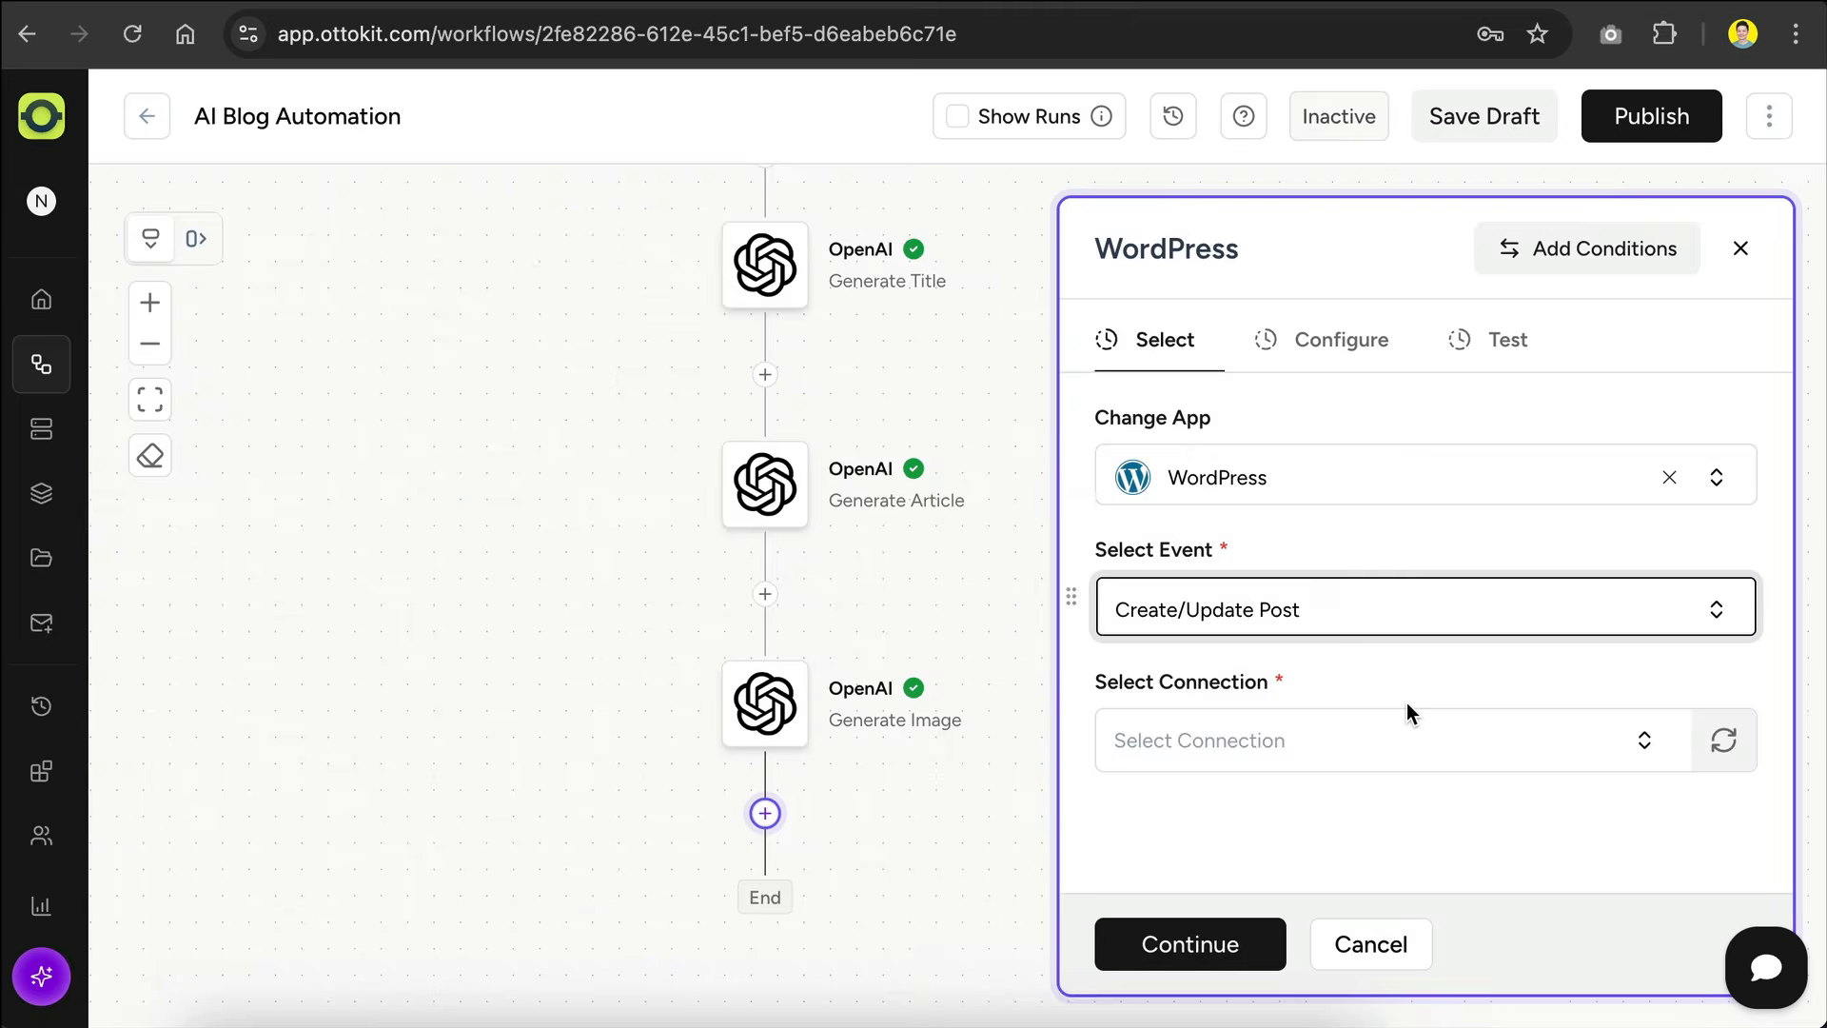
left_click(1547, 757)
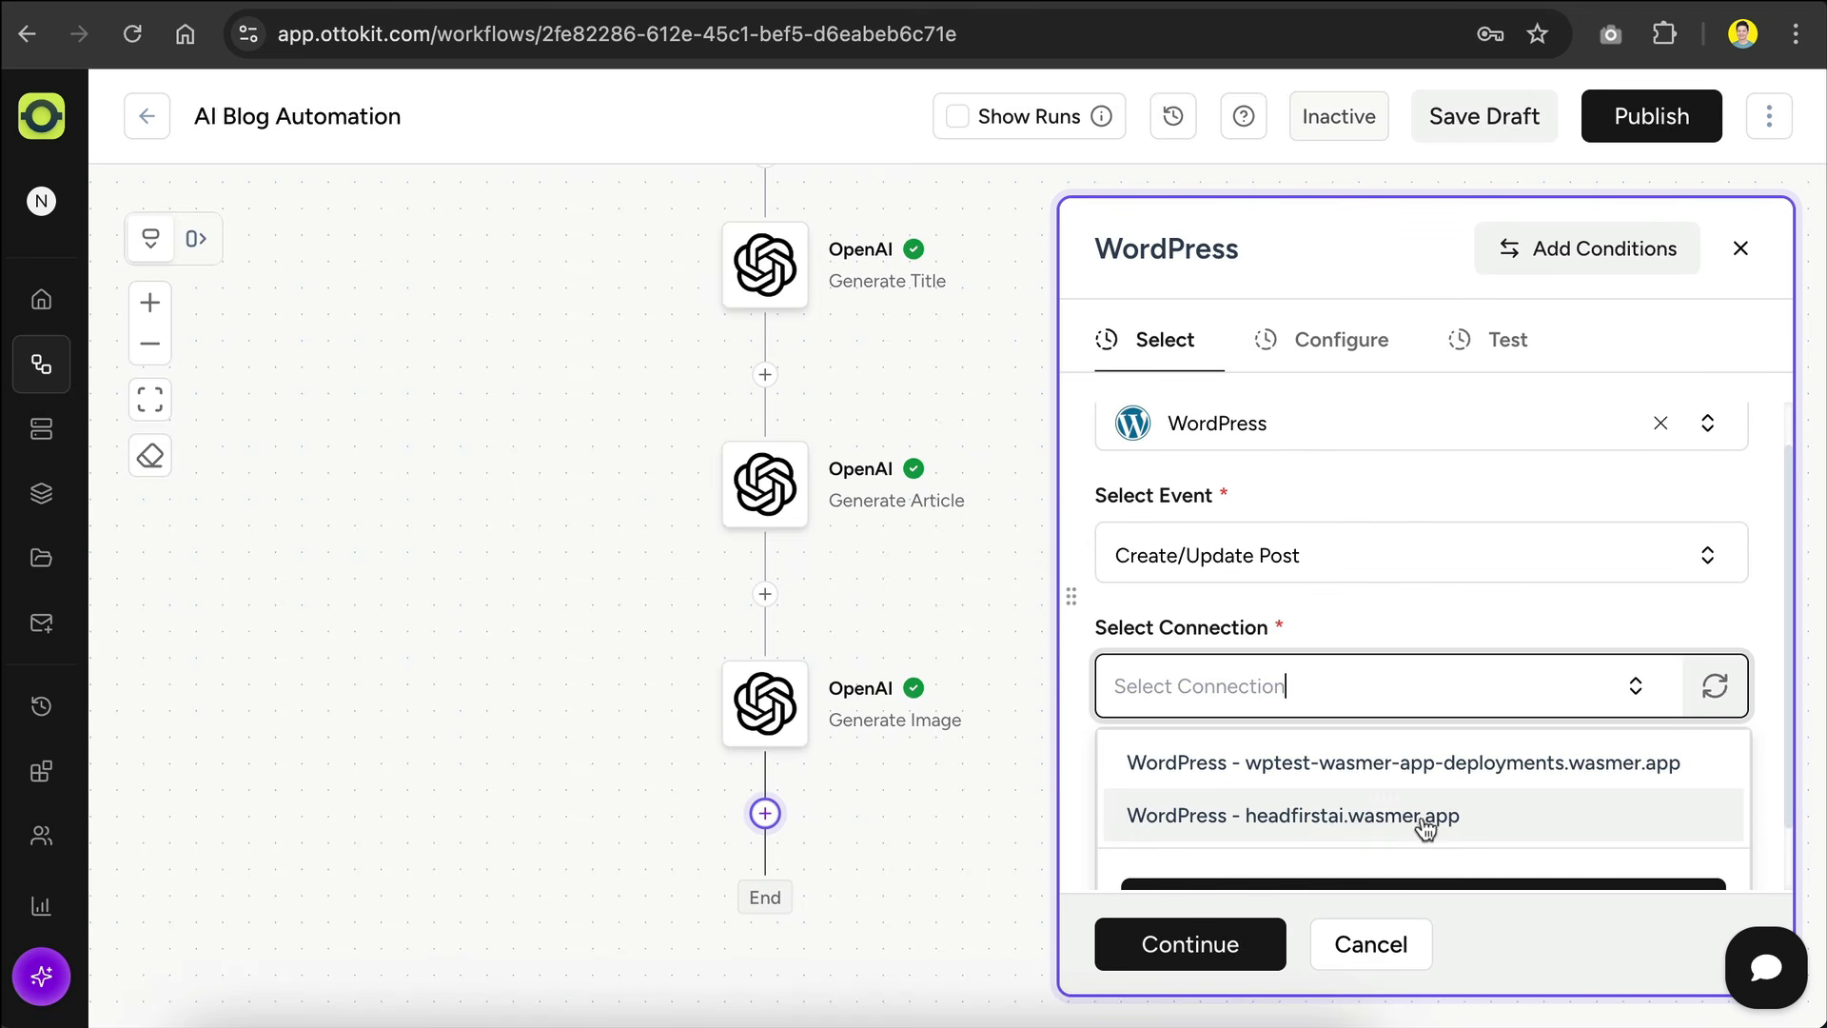
left_click(1483, 826)
left_click(1224, 944)
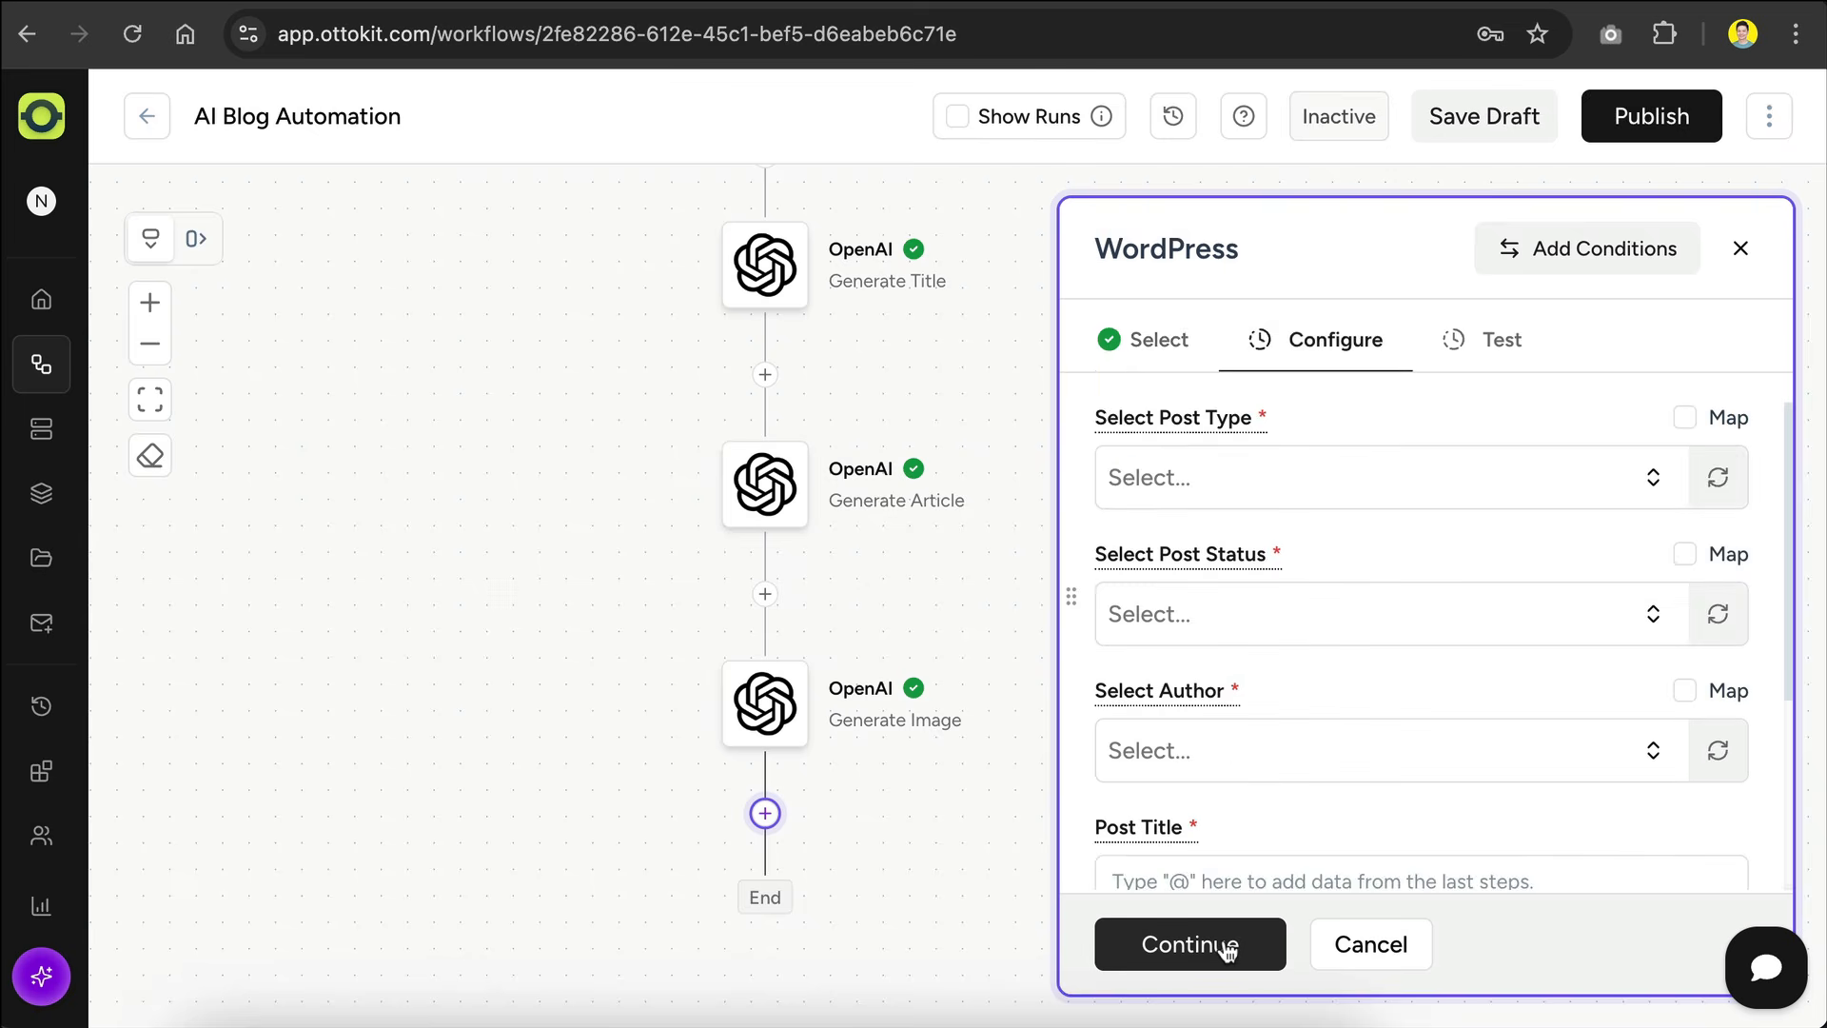
Step: Set the post type to Posts and the status to Published, and choose the site's user as author
left_click(1370, 477)
left_click(1204, 577)
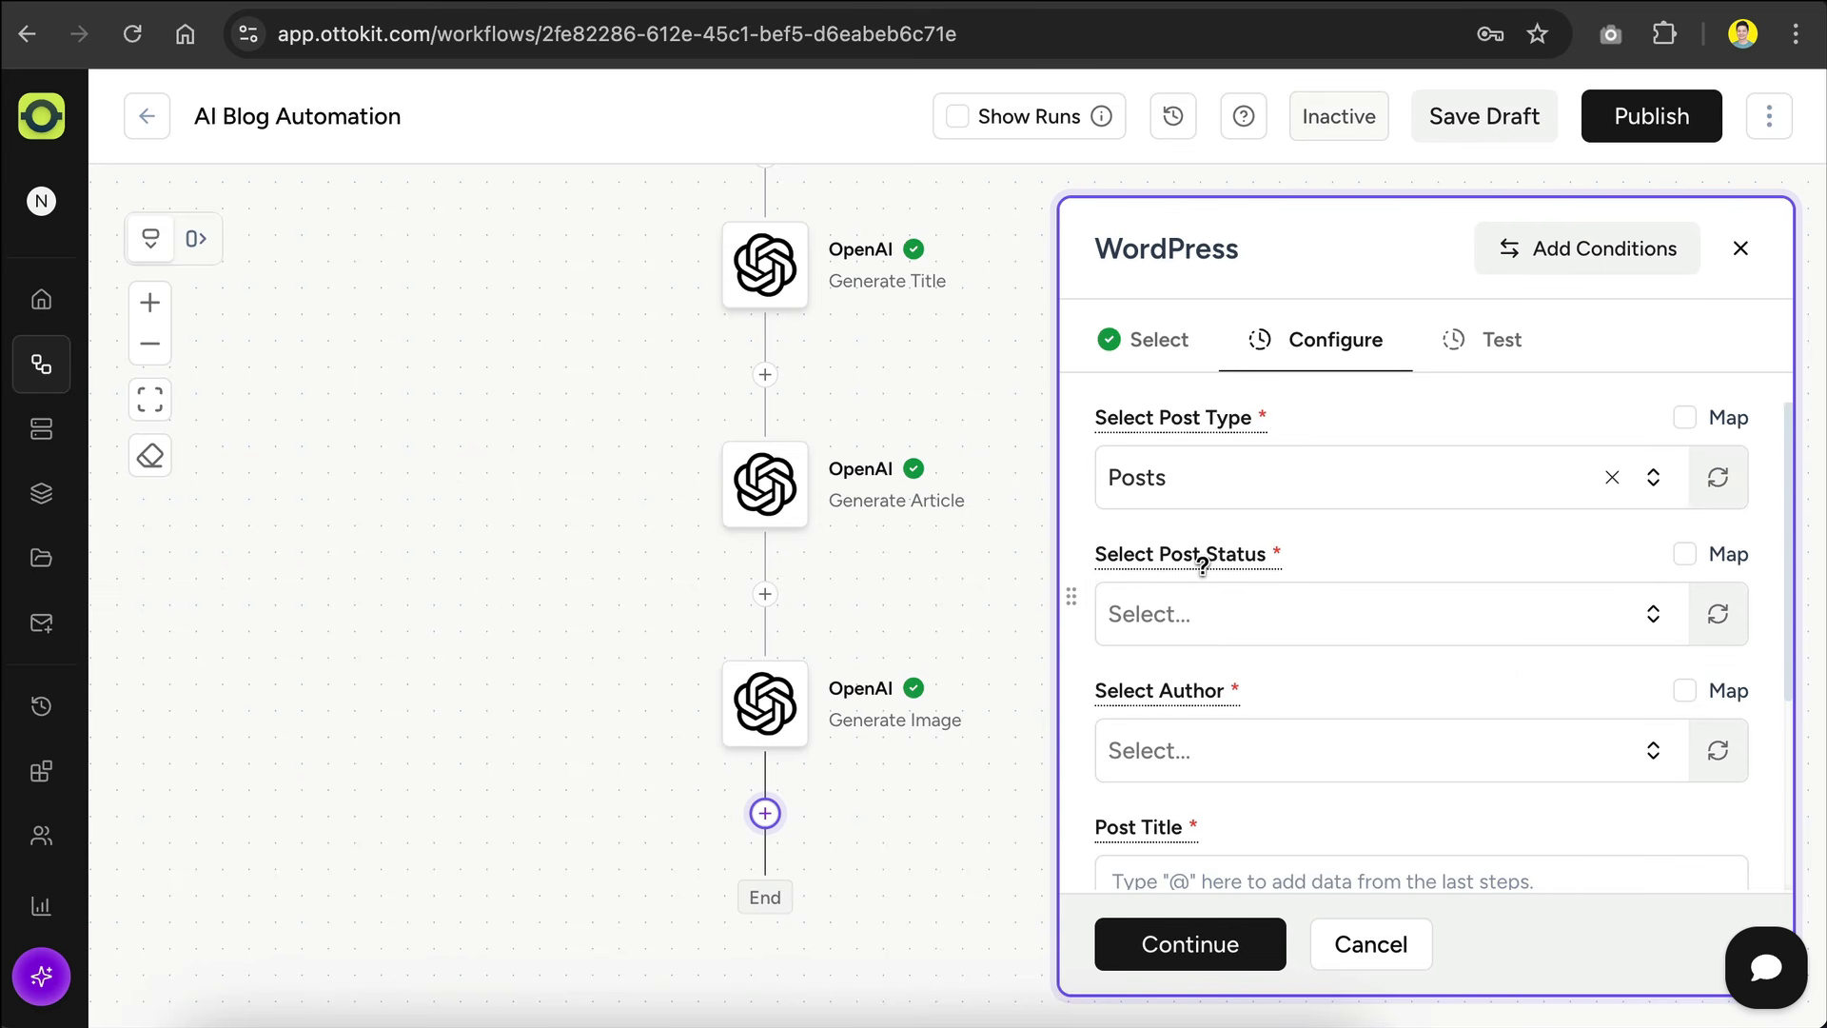
left_click(1283, 609)
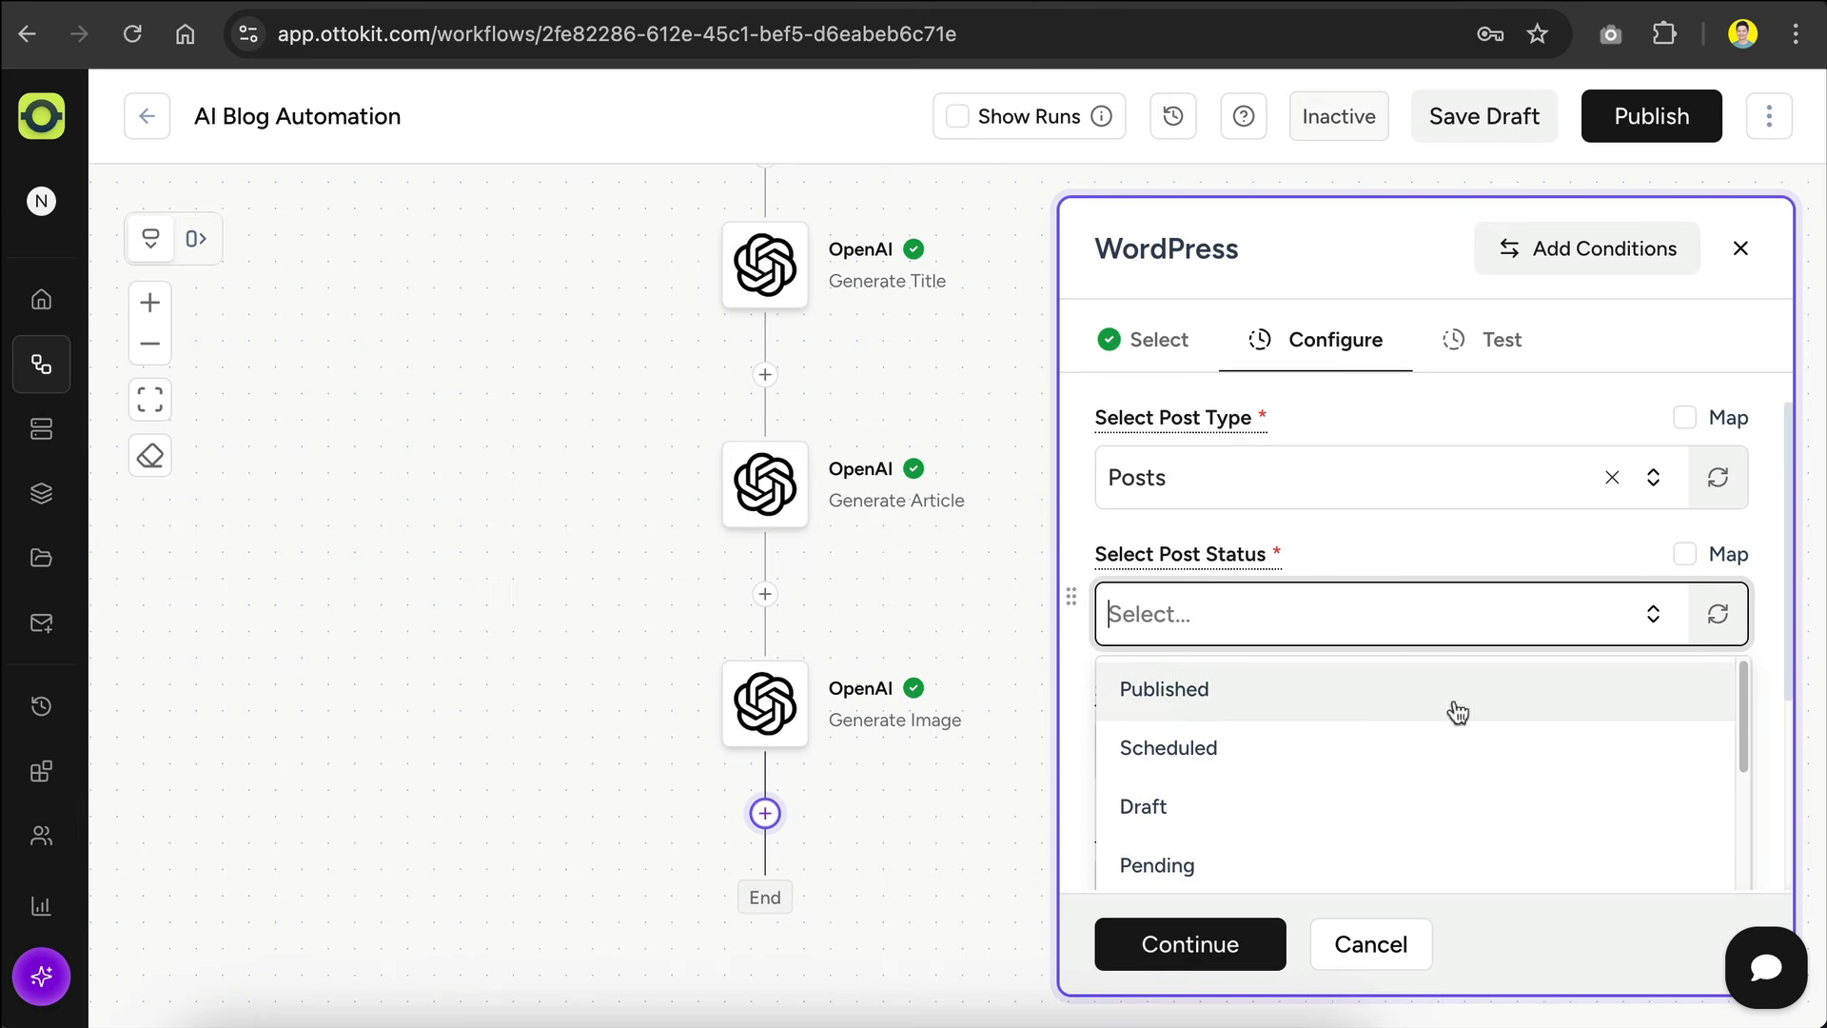
scroll(1214, 697, "down", 3)
scroll(1211, 697, "up", 1)
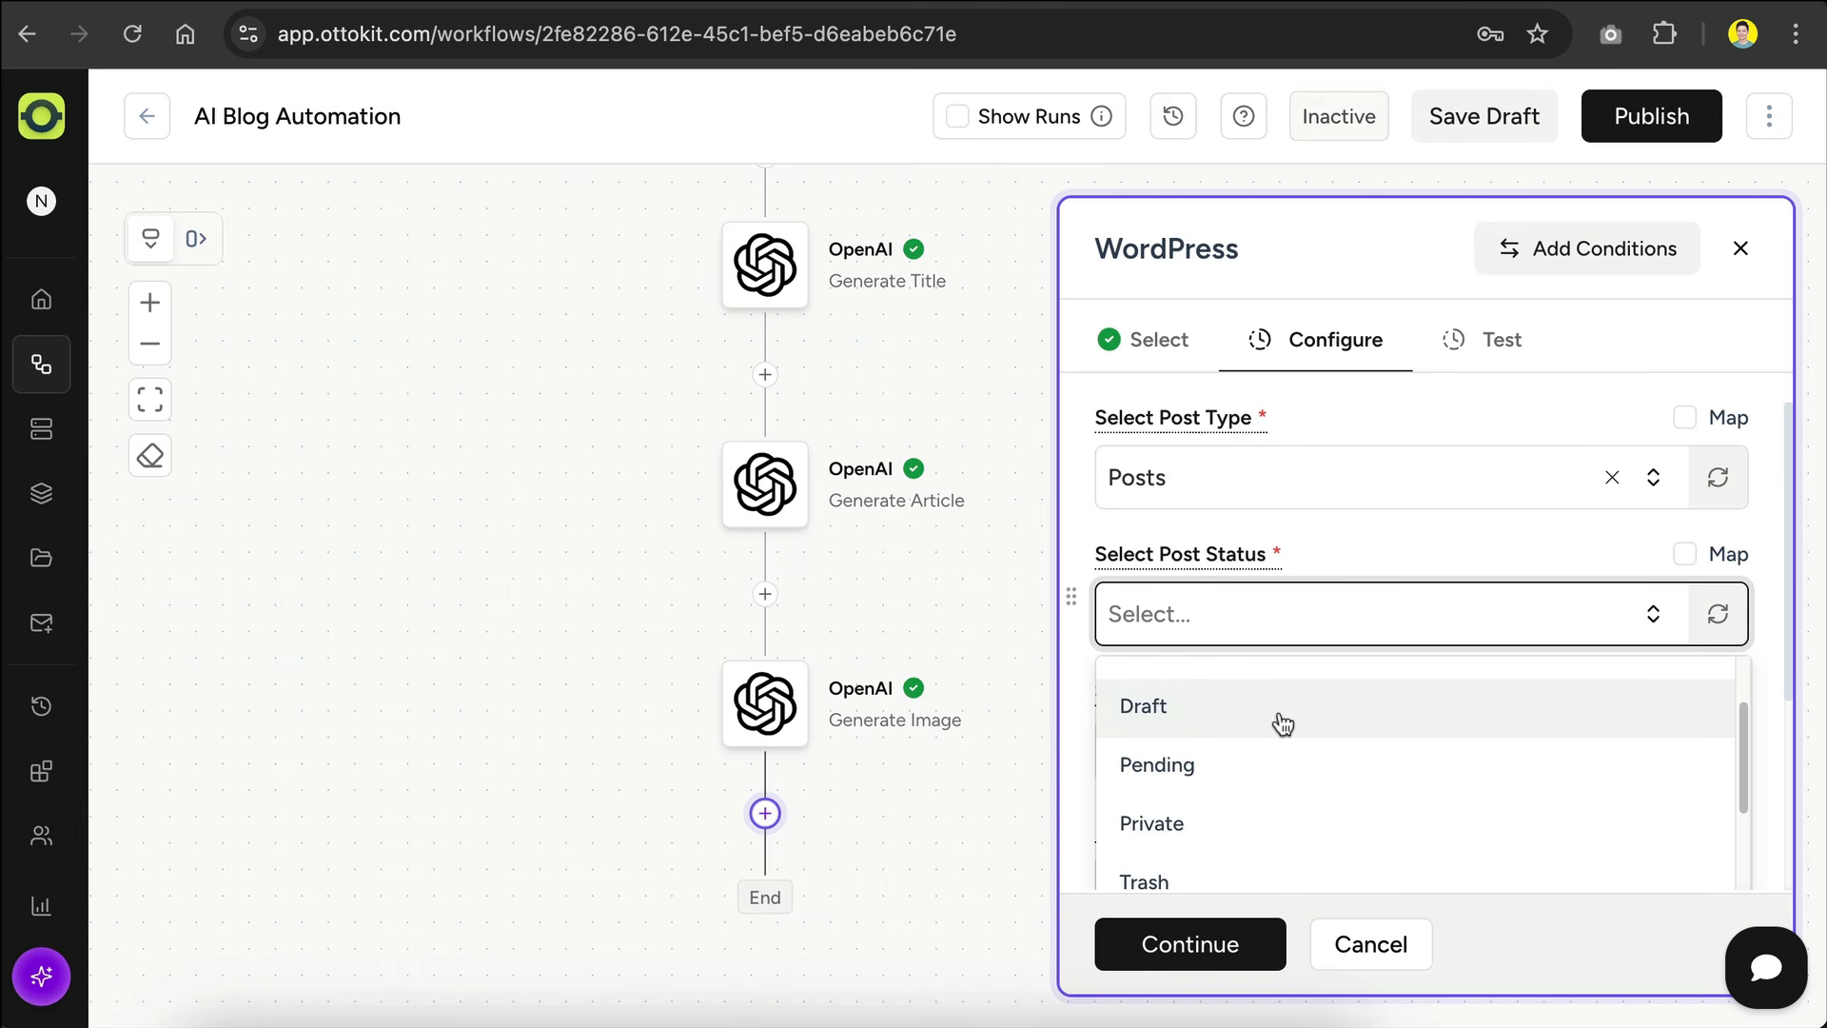
scroll(1280, 725, "up", 2)
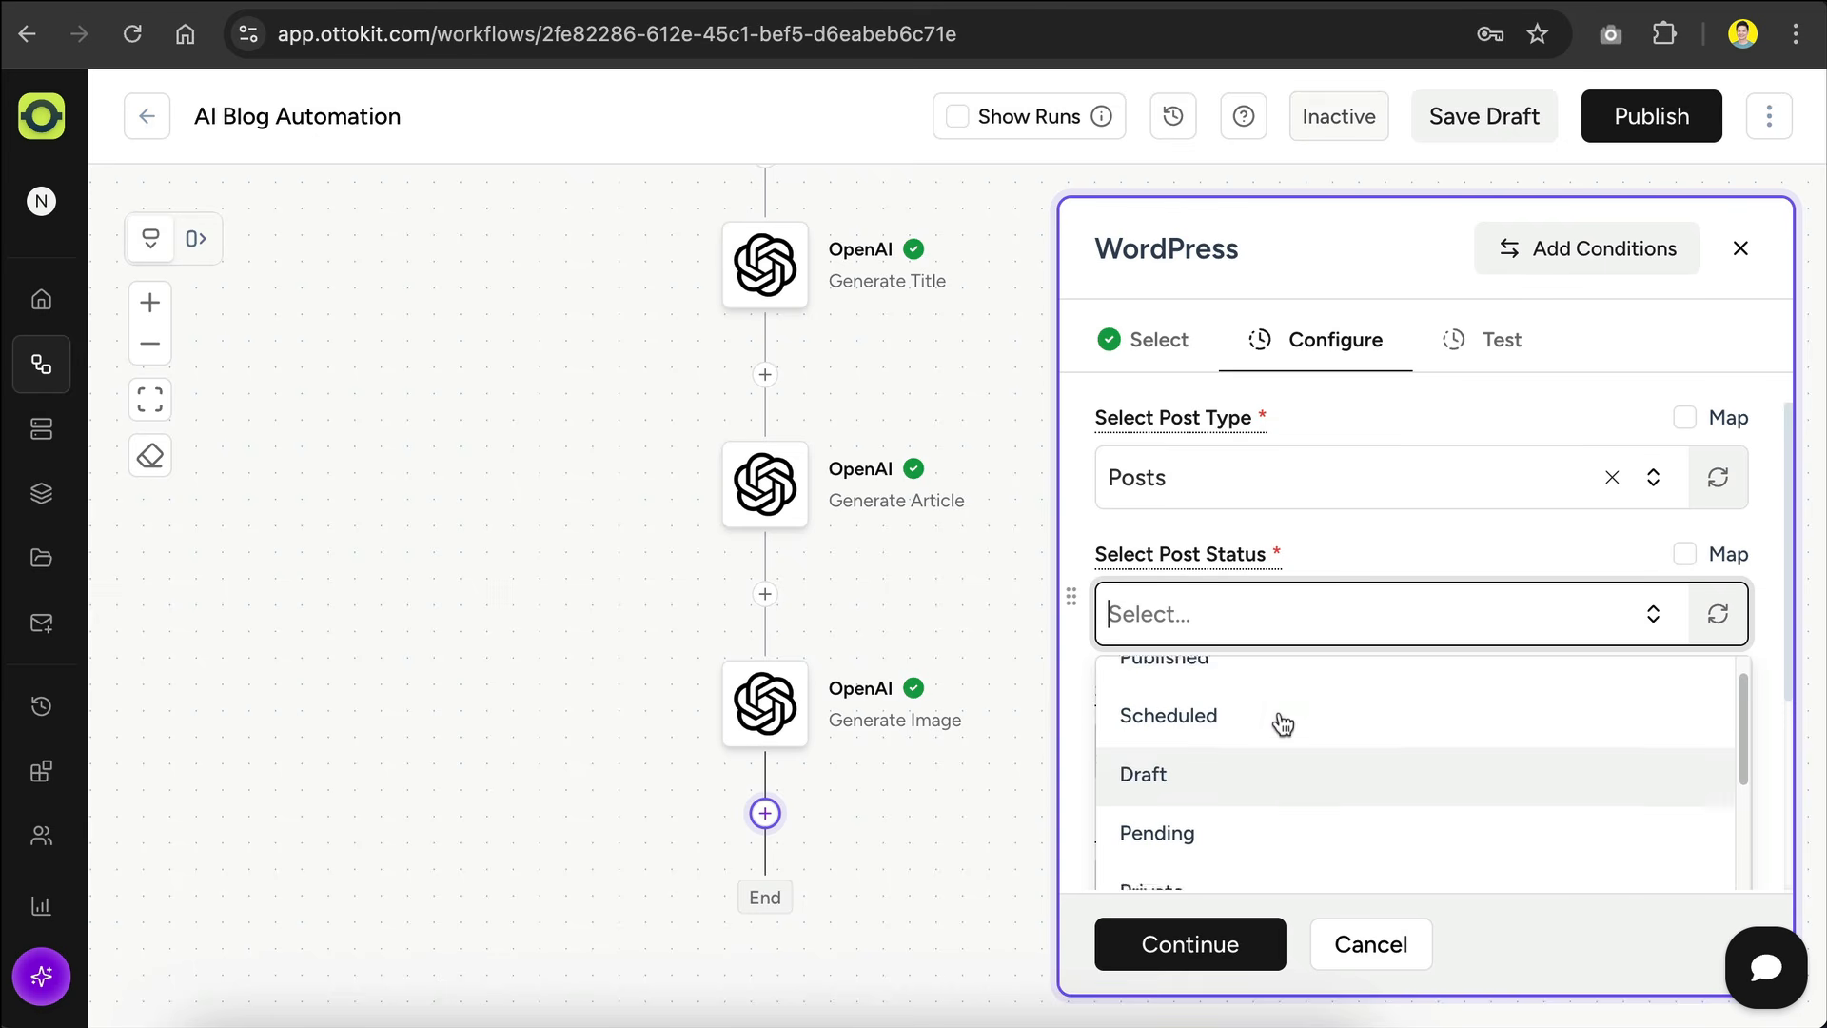
left_click(1246, 704)
left_click(1376, 748)
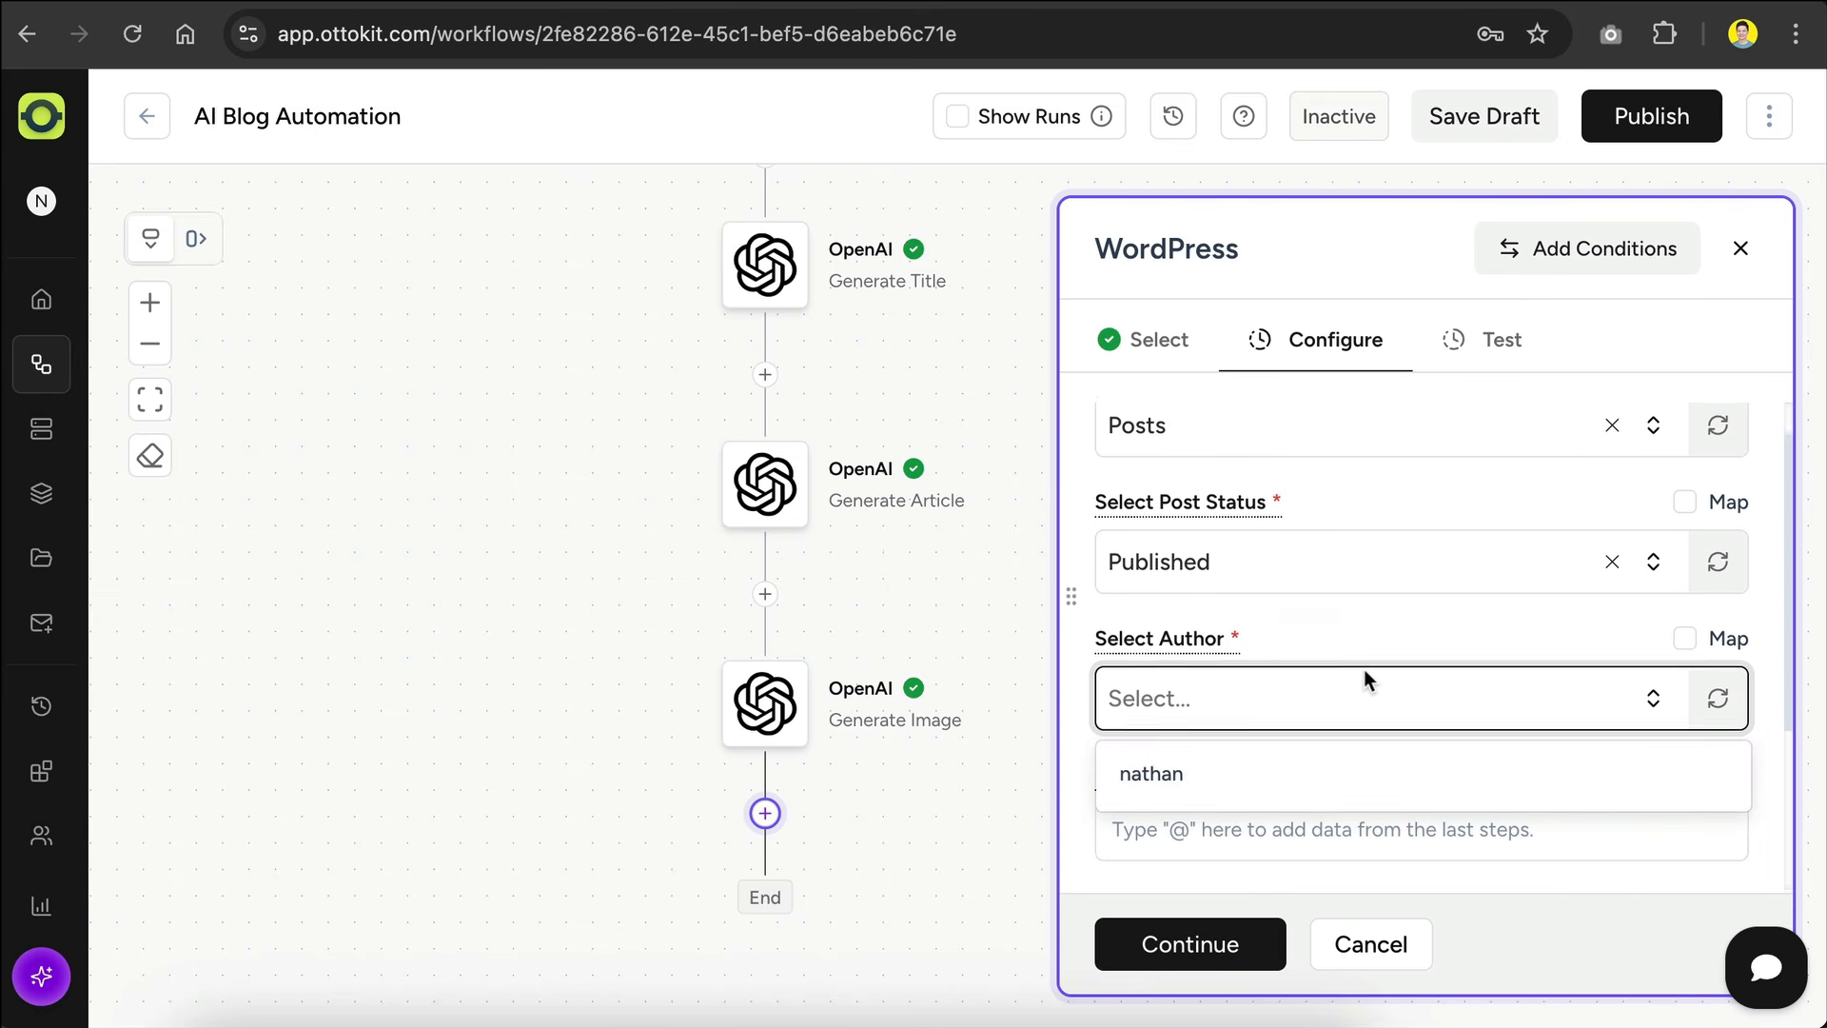
left_click(1230, 772)
Step: Map the Post Title to Choices 0 Message Content from the Generate Title step
scroll(1315, 642, "down", 3)
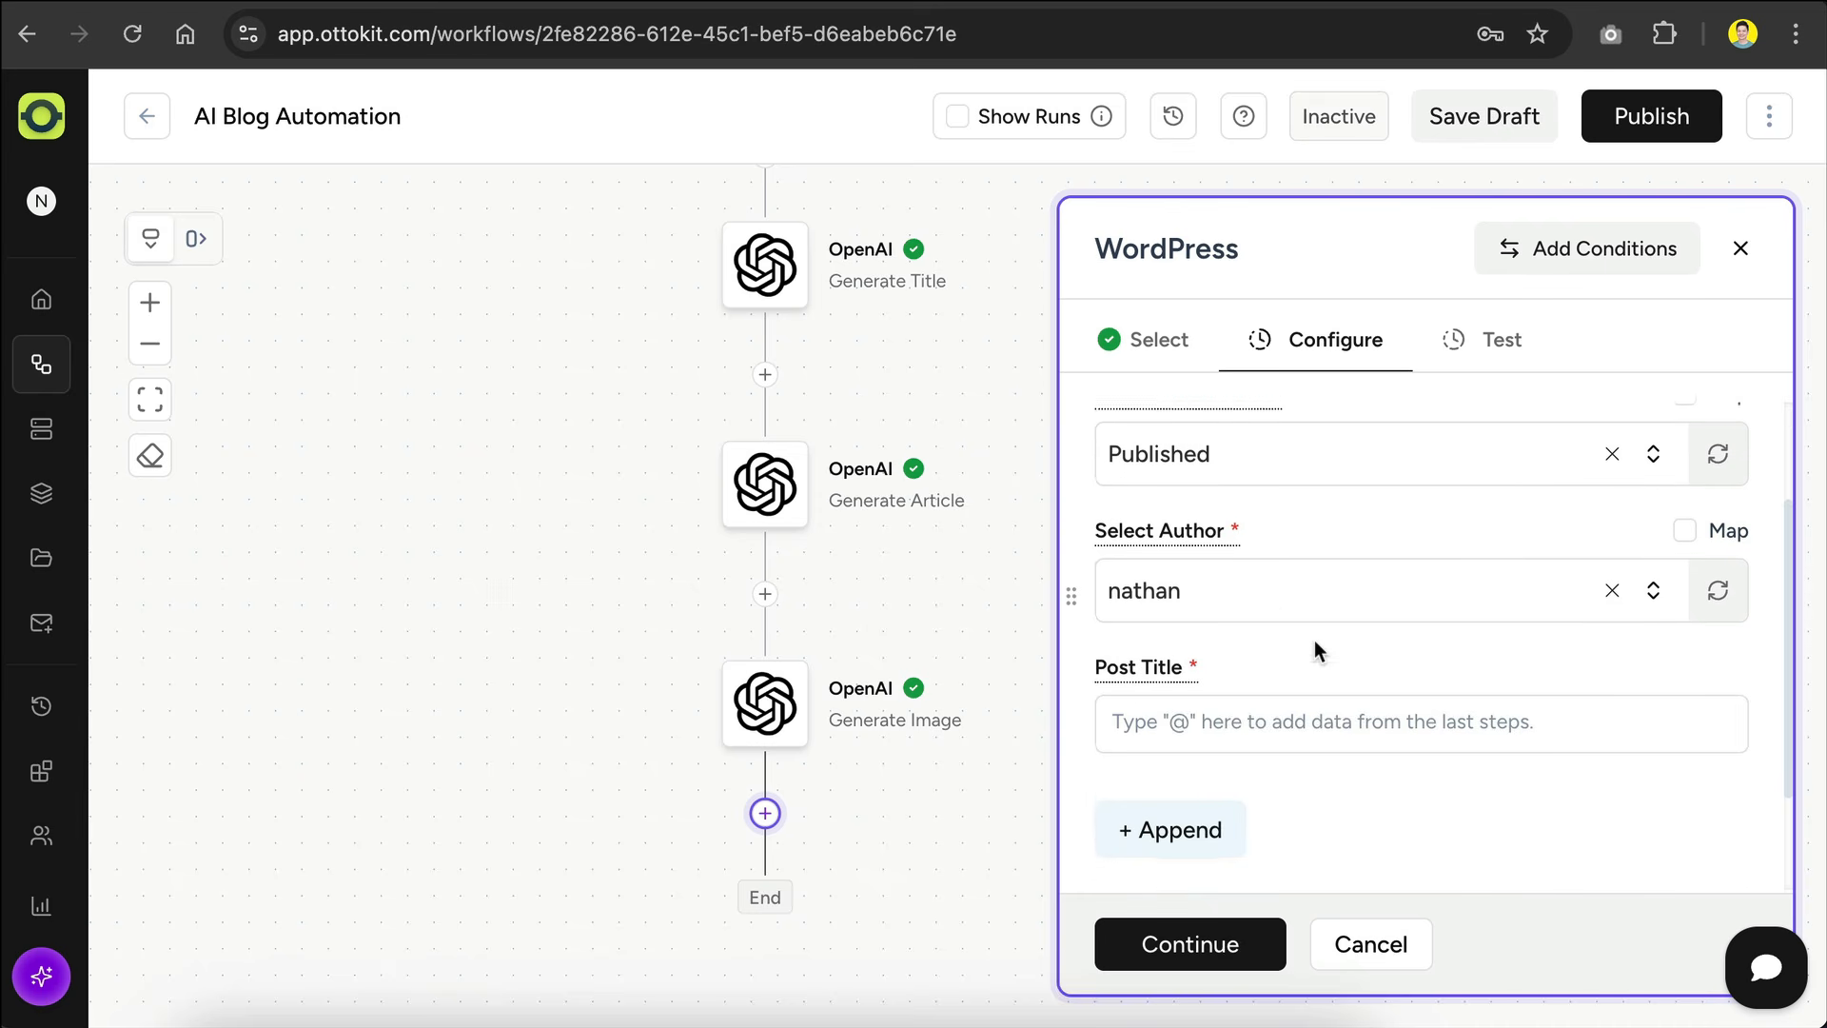
left_click(1163, 578)
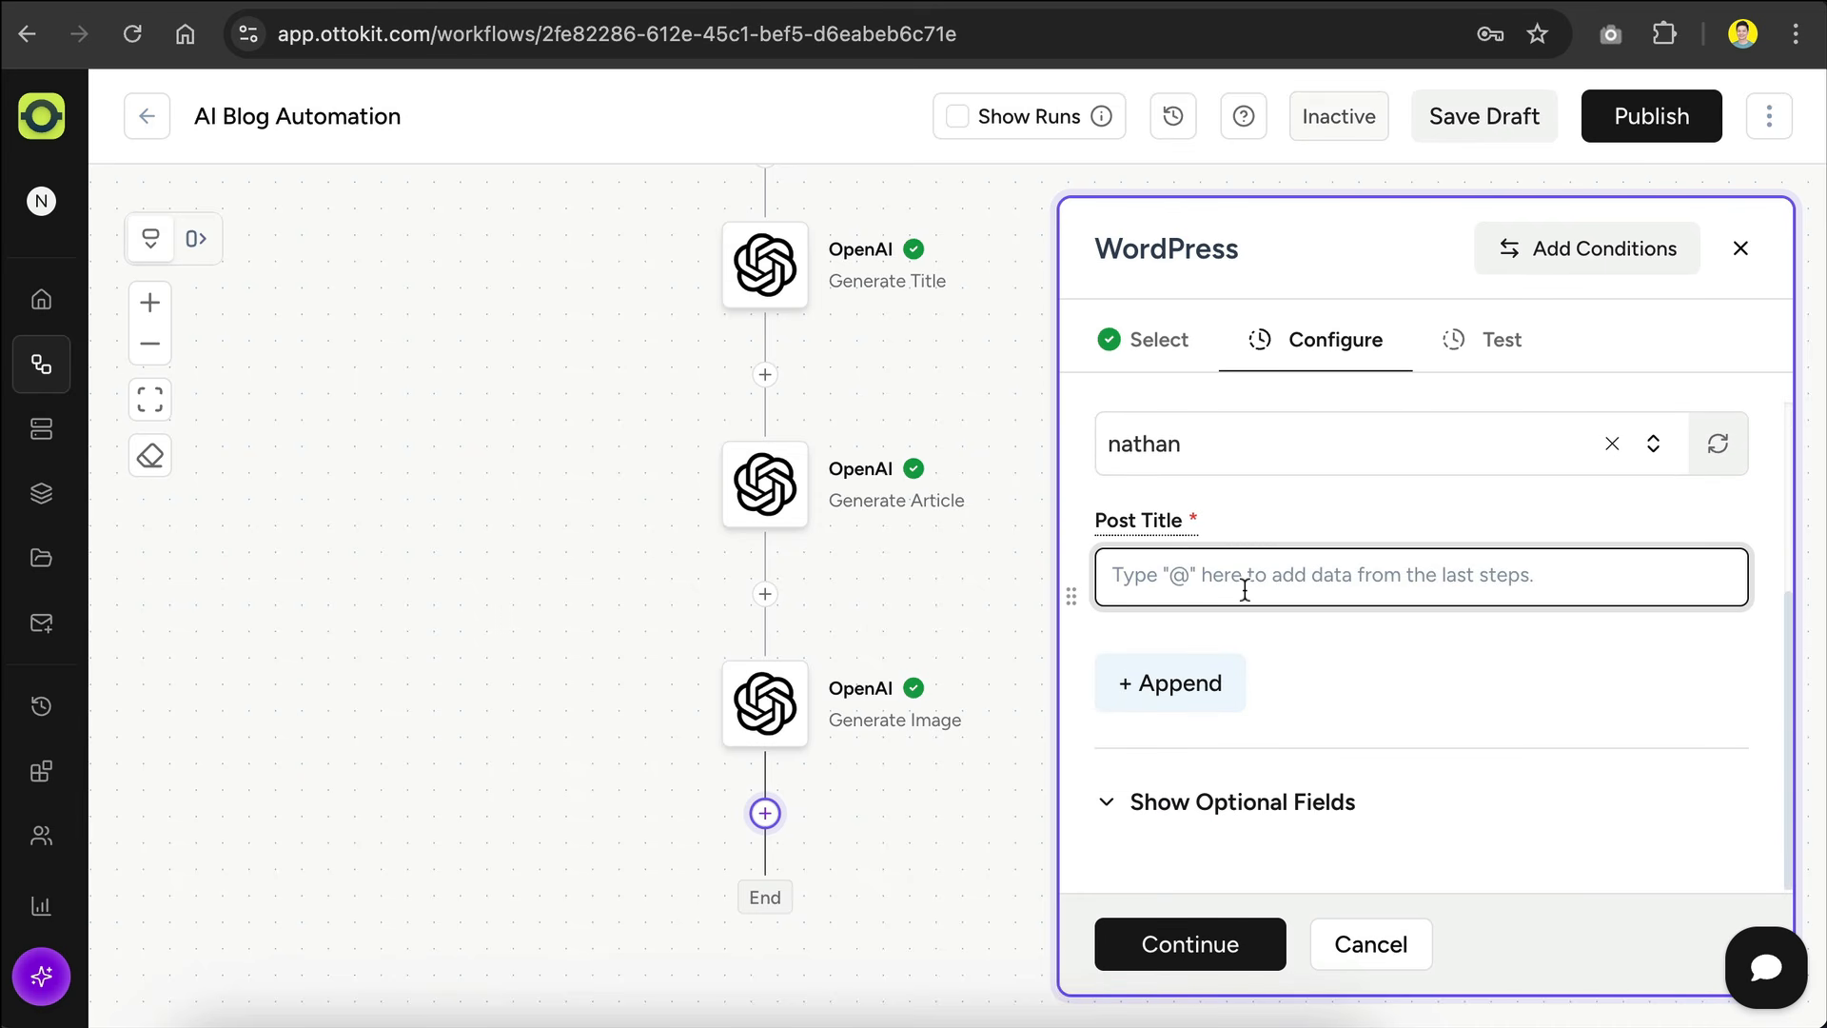
type("@")
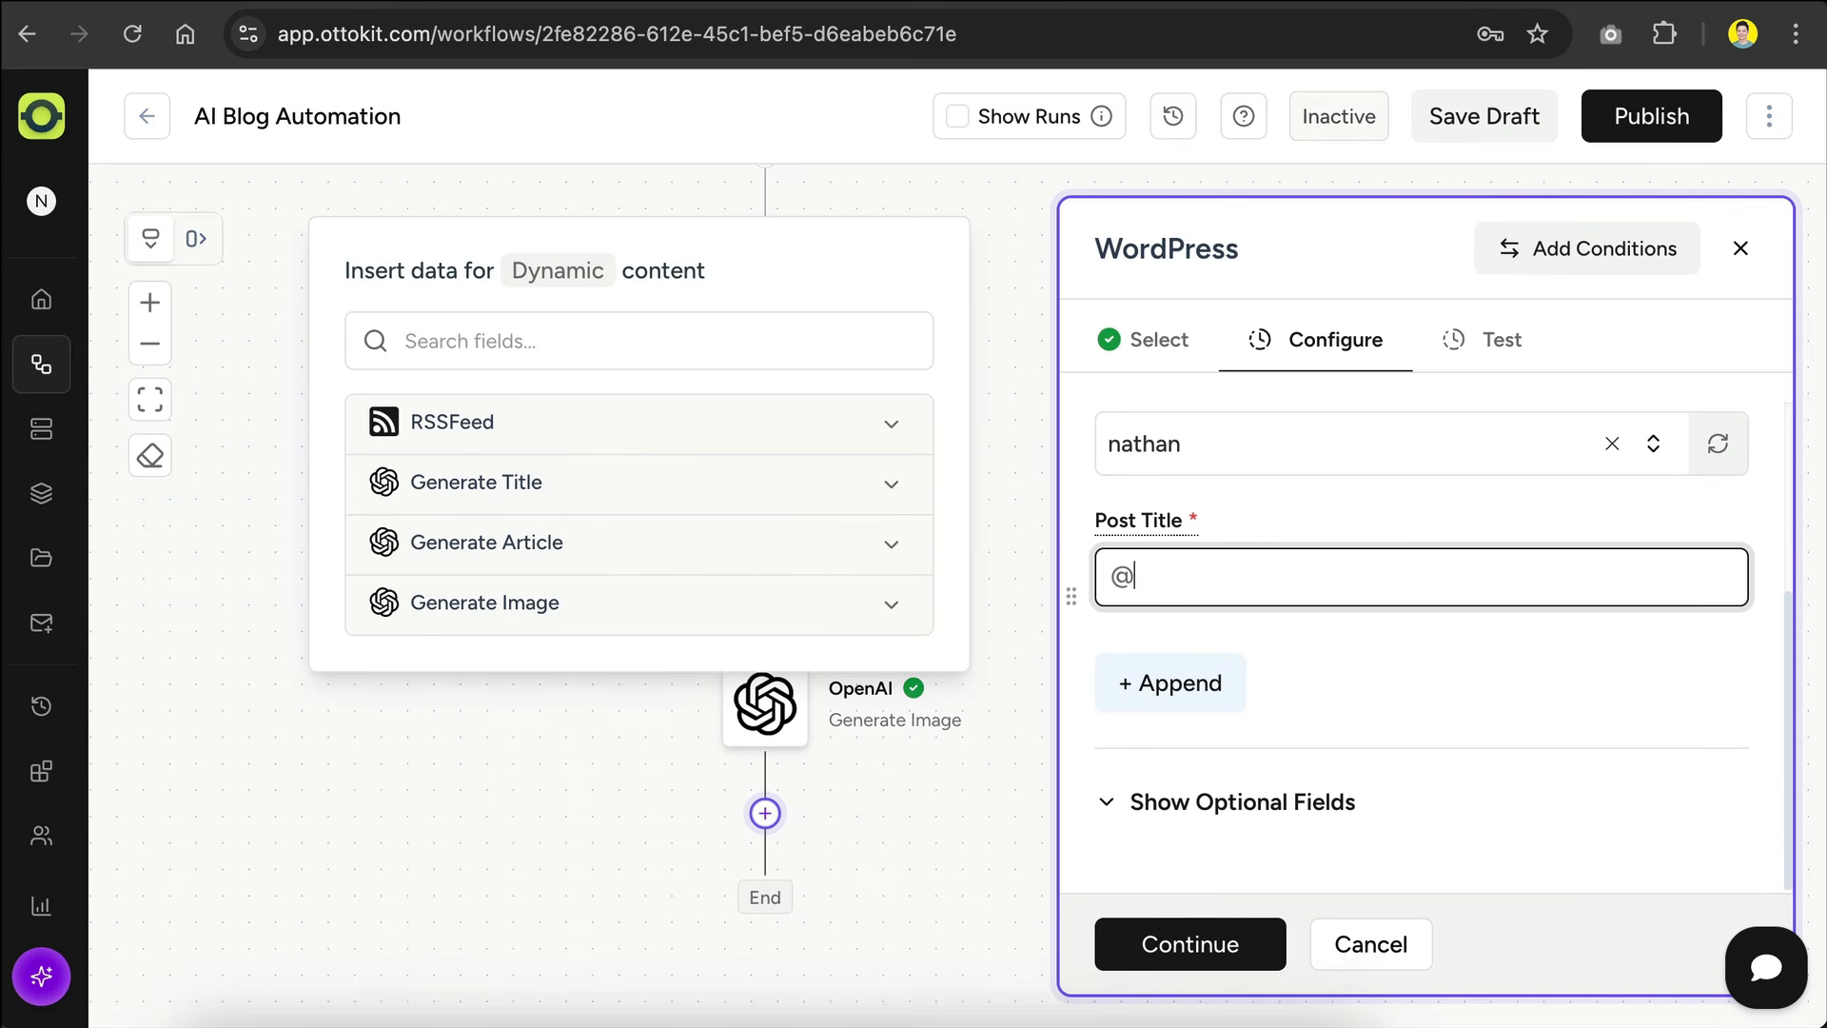
left_click(889, 487)
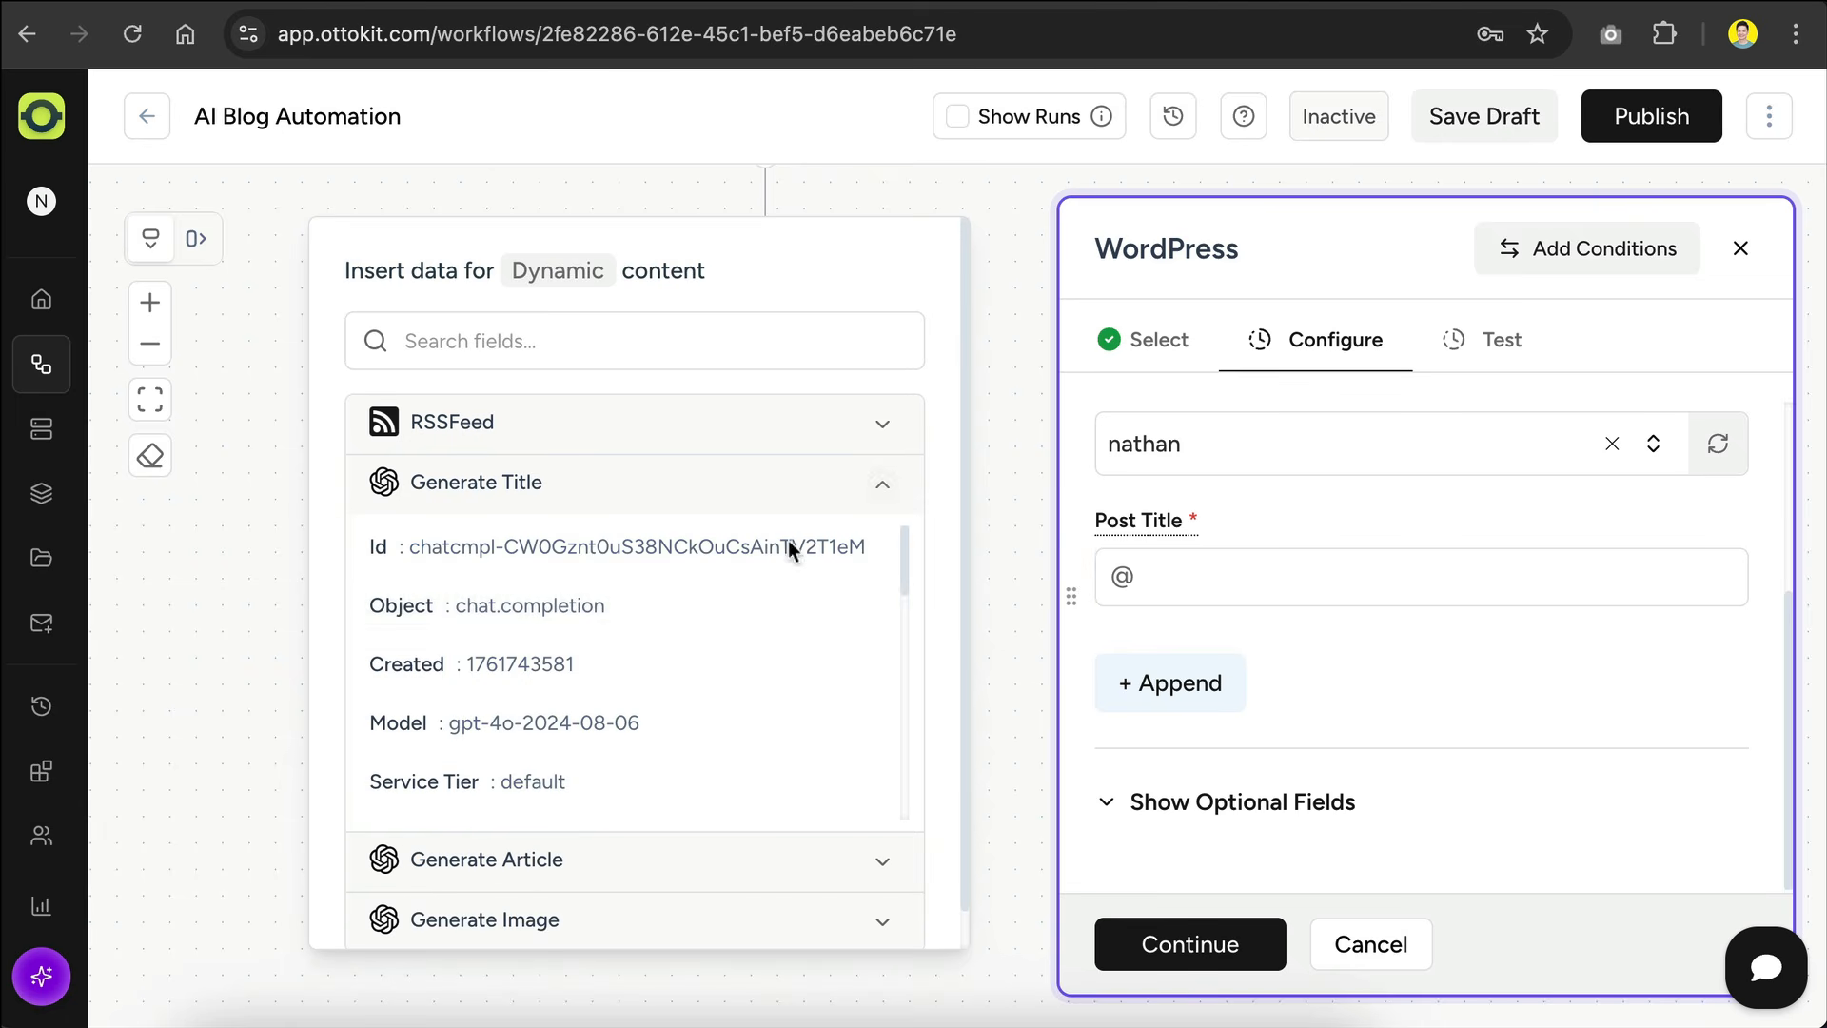
scroll(681, 619, "down", 5)
left_click(681, 619)
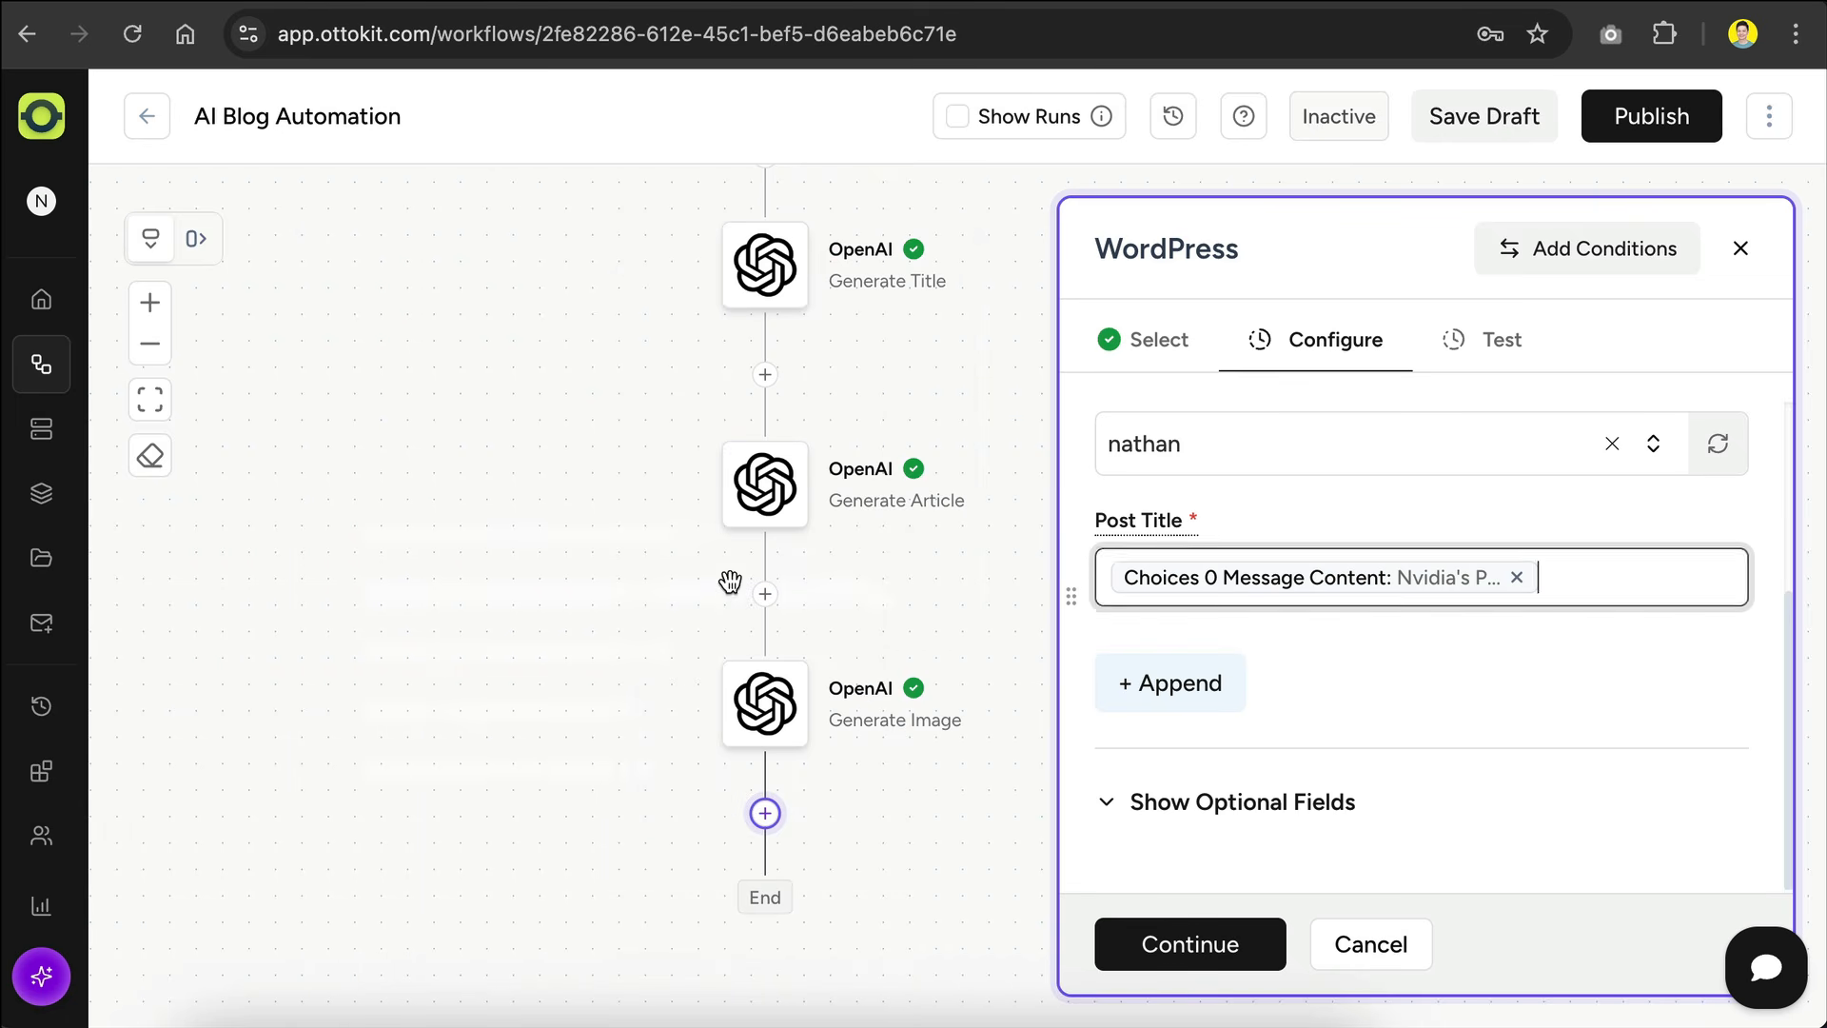
Step: Show the optional fields and map Featured Image URL to Data 0 Url from the Generate Image step
left_click(1199, 802)
scroll(1284, 601, "down", 2)
scroll(1283, 601, "down", 5)
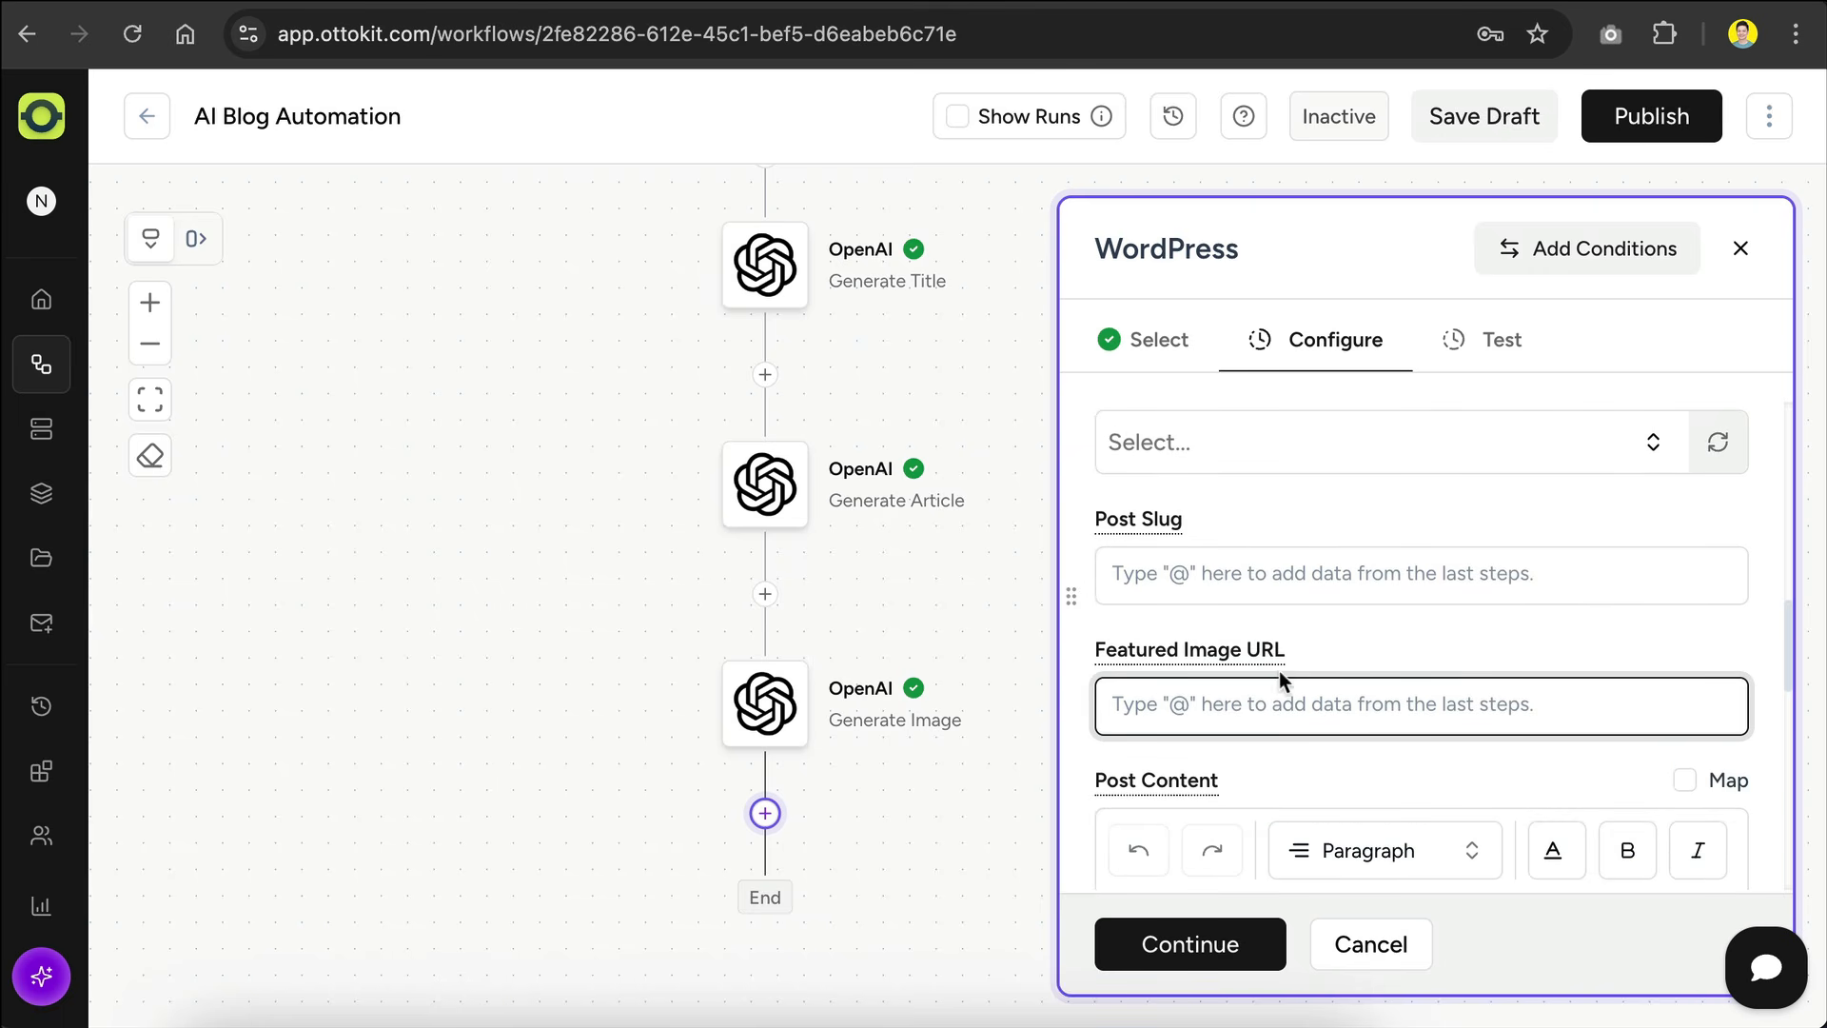
type("@")
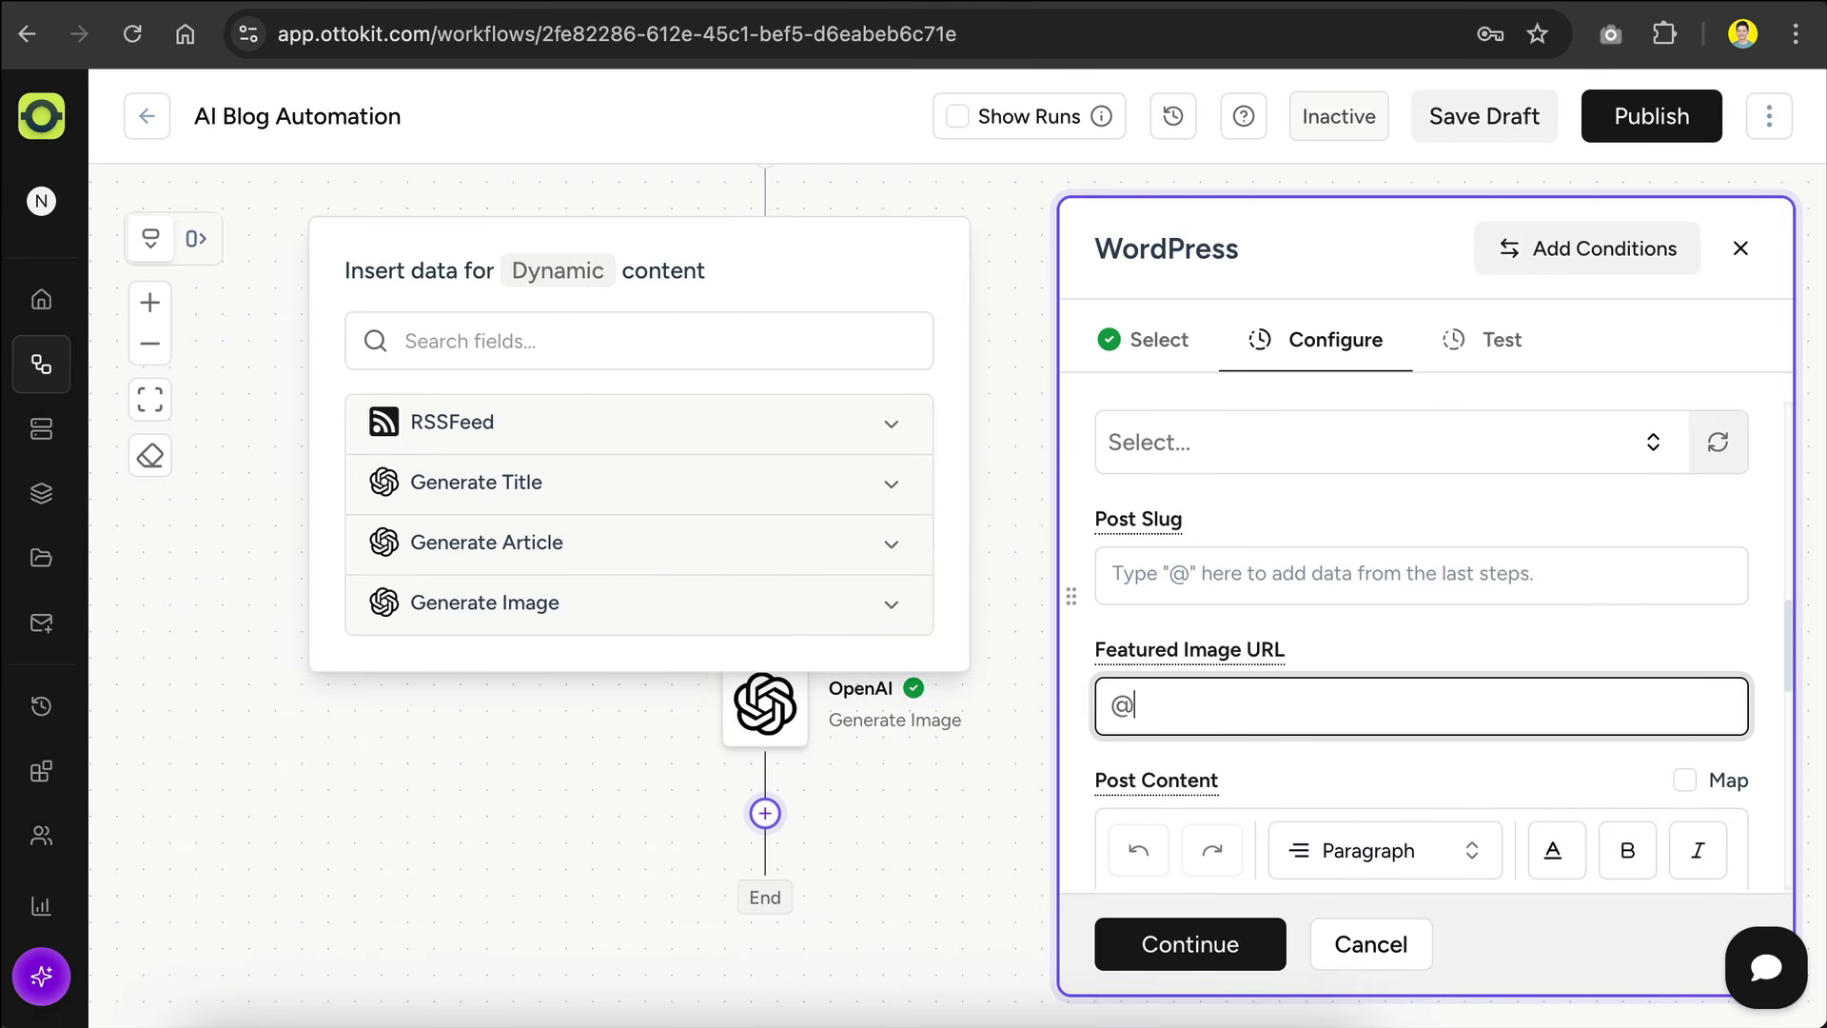
left_click(871, 609)
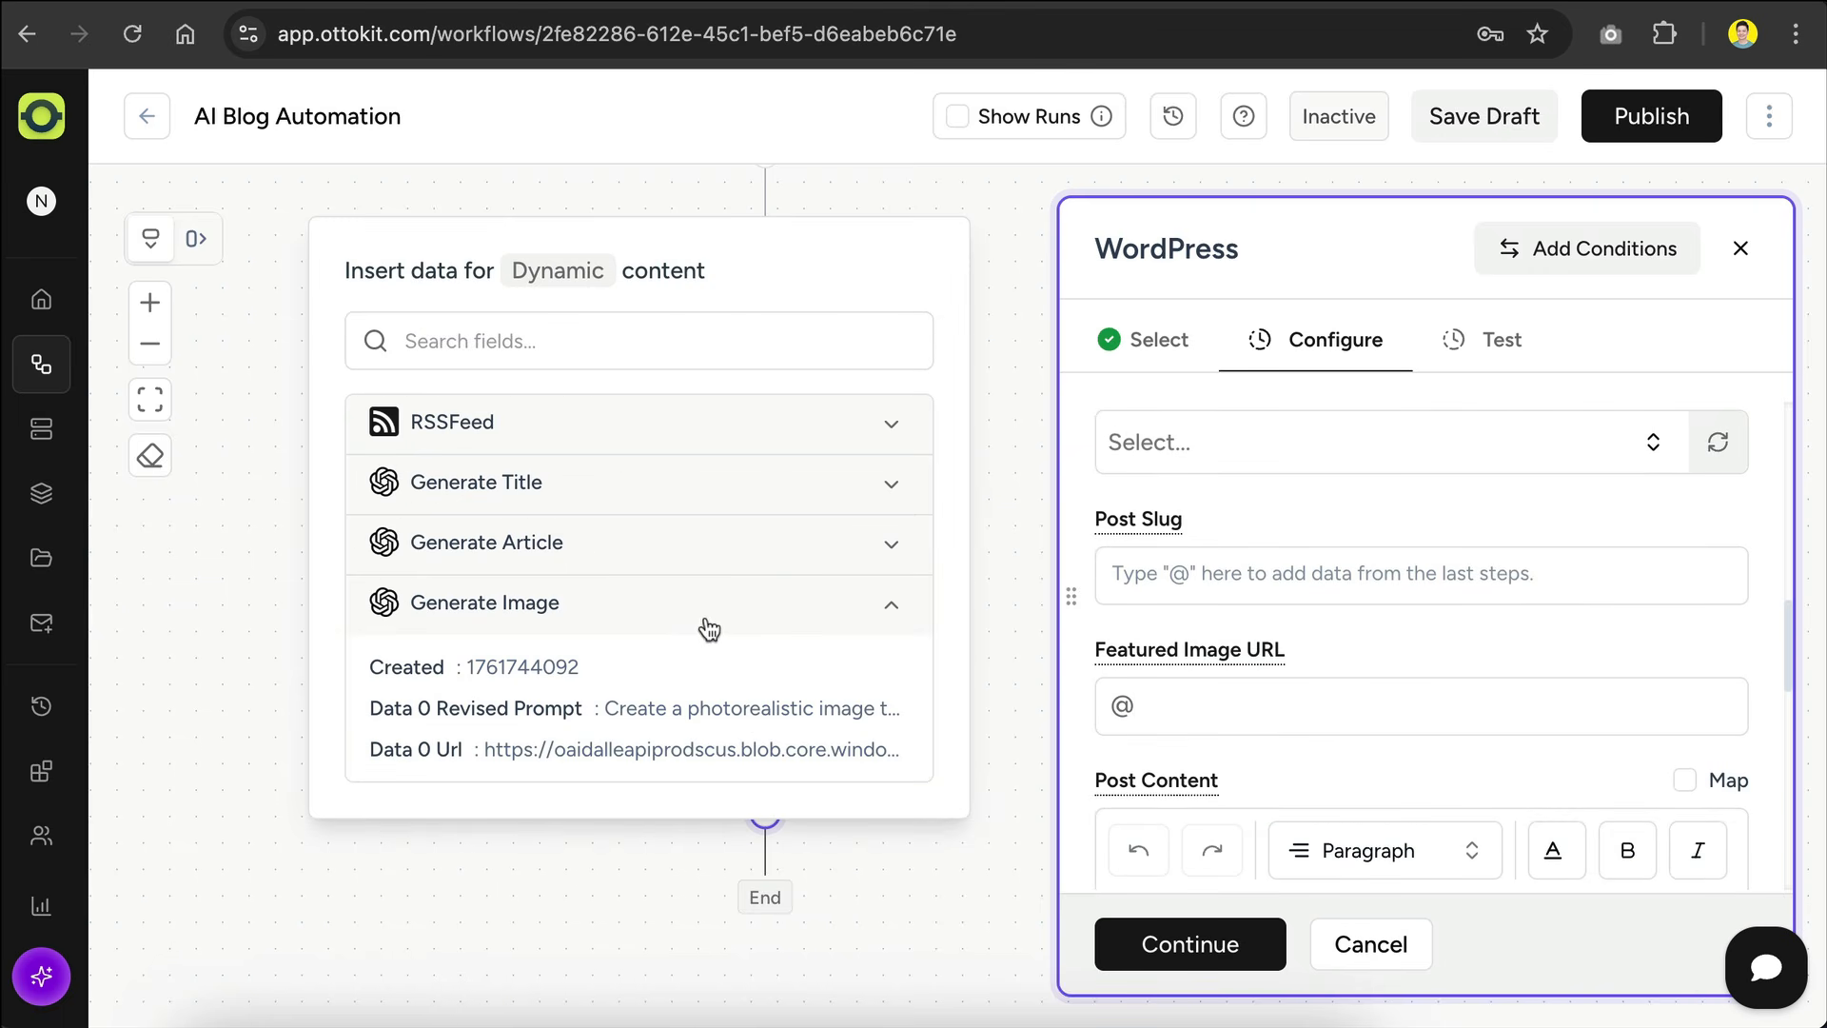
left_click(709, 752)
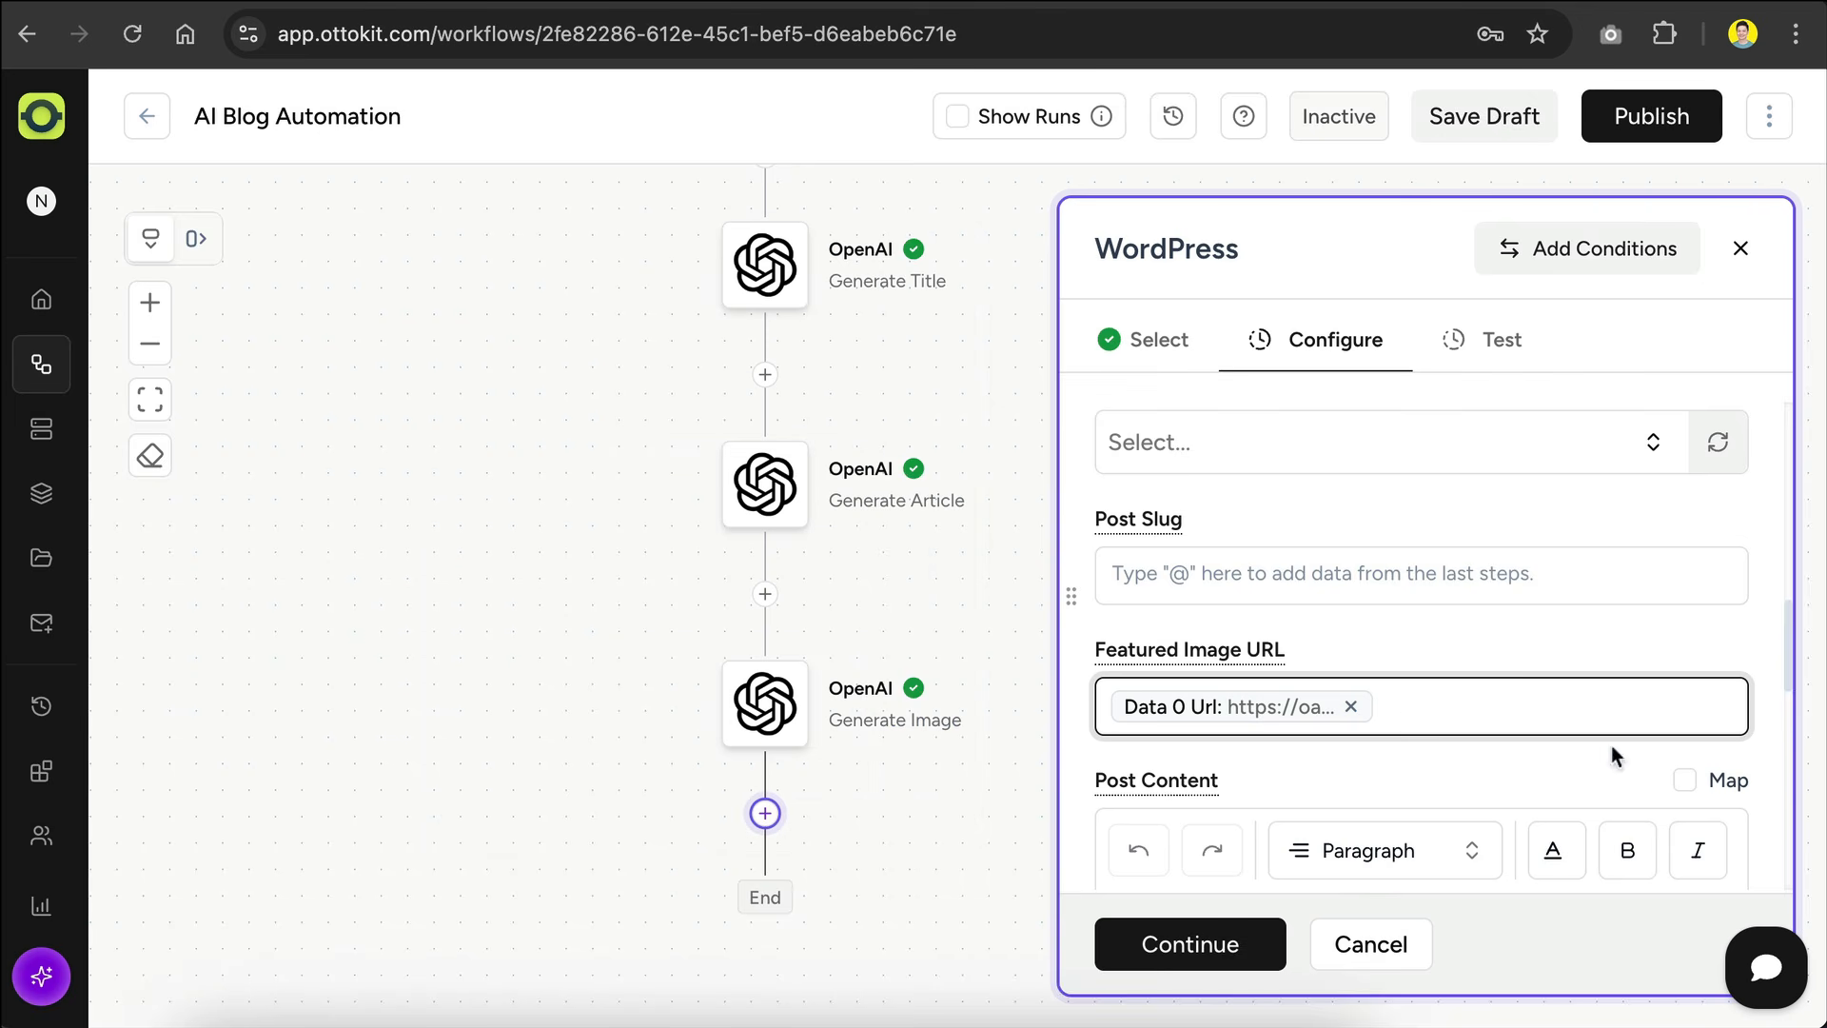
Step: Map the Post Content to Choices 0 Message Content from the Generate Article step
scroll(1457, 687, "down", 4)
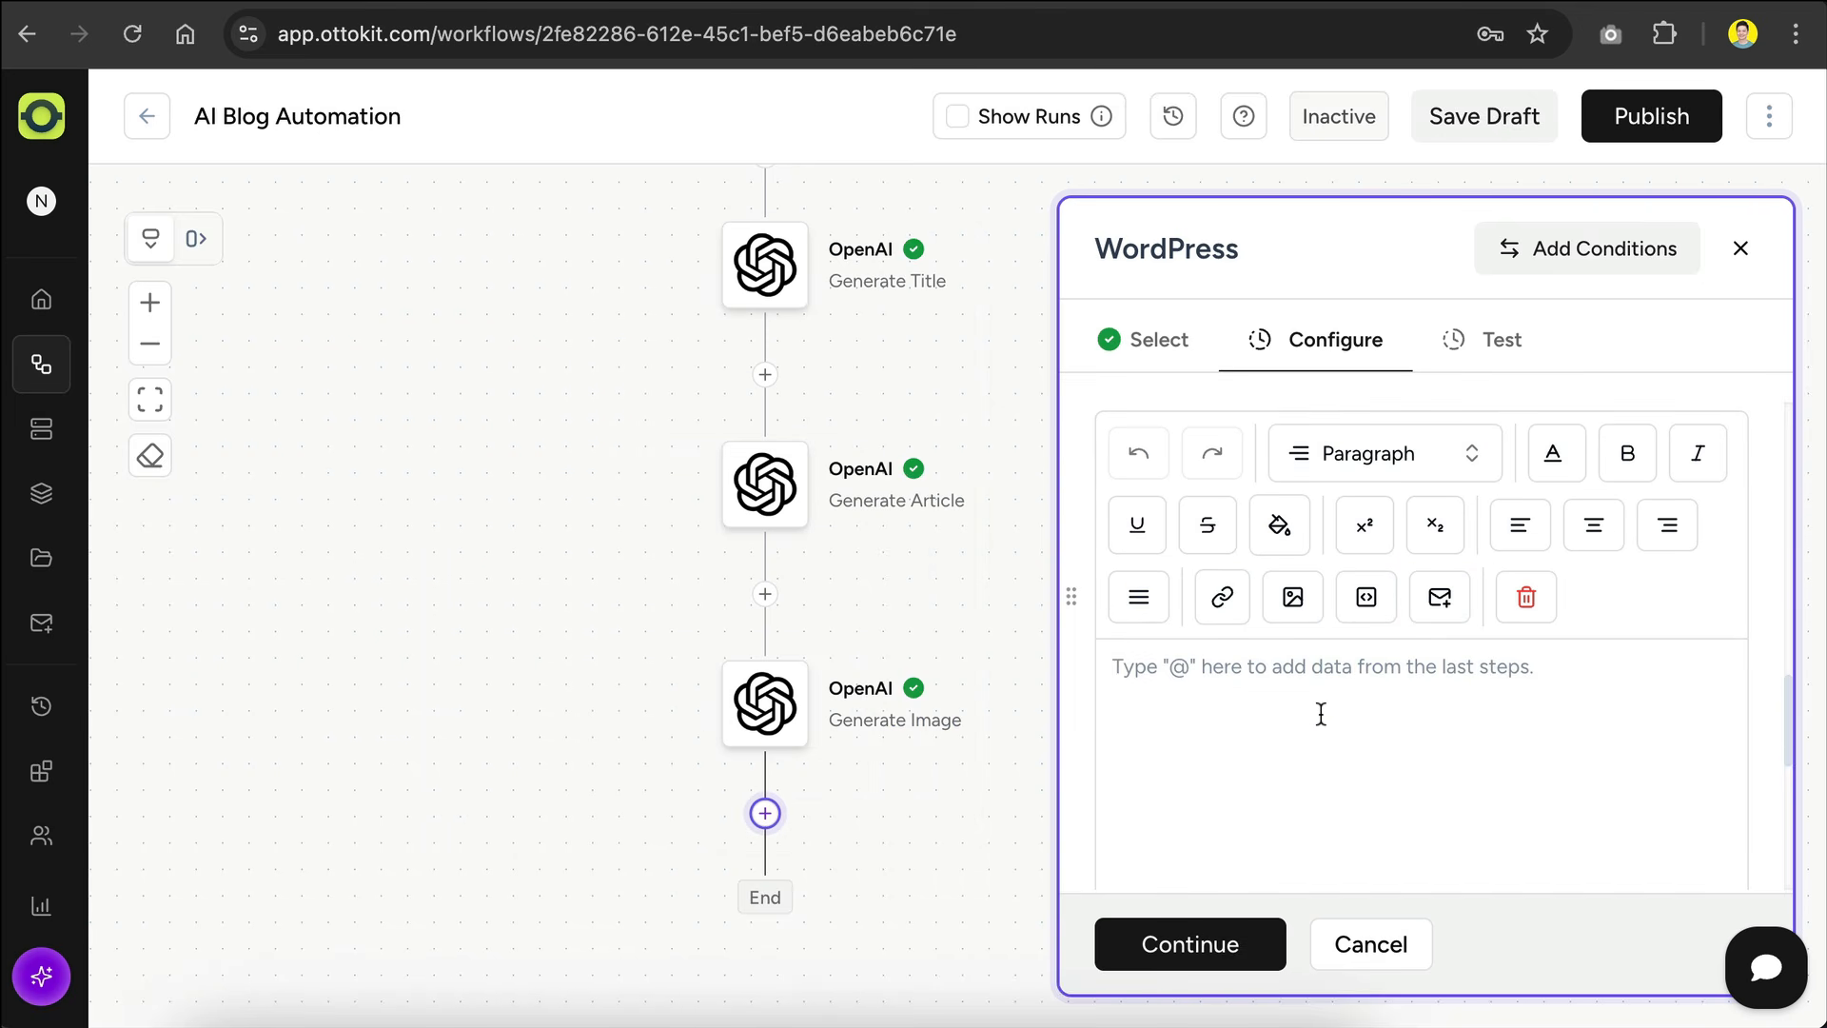
left_click(1308, 680)
type("@")
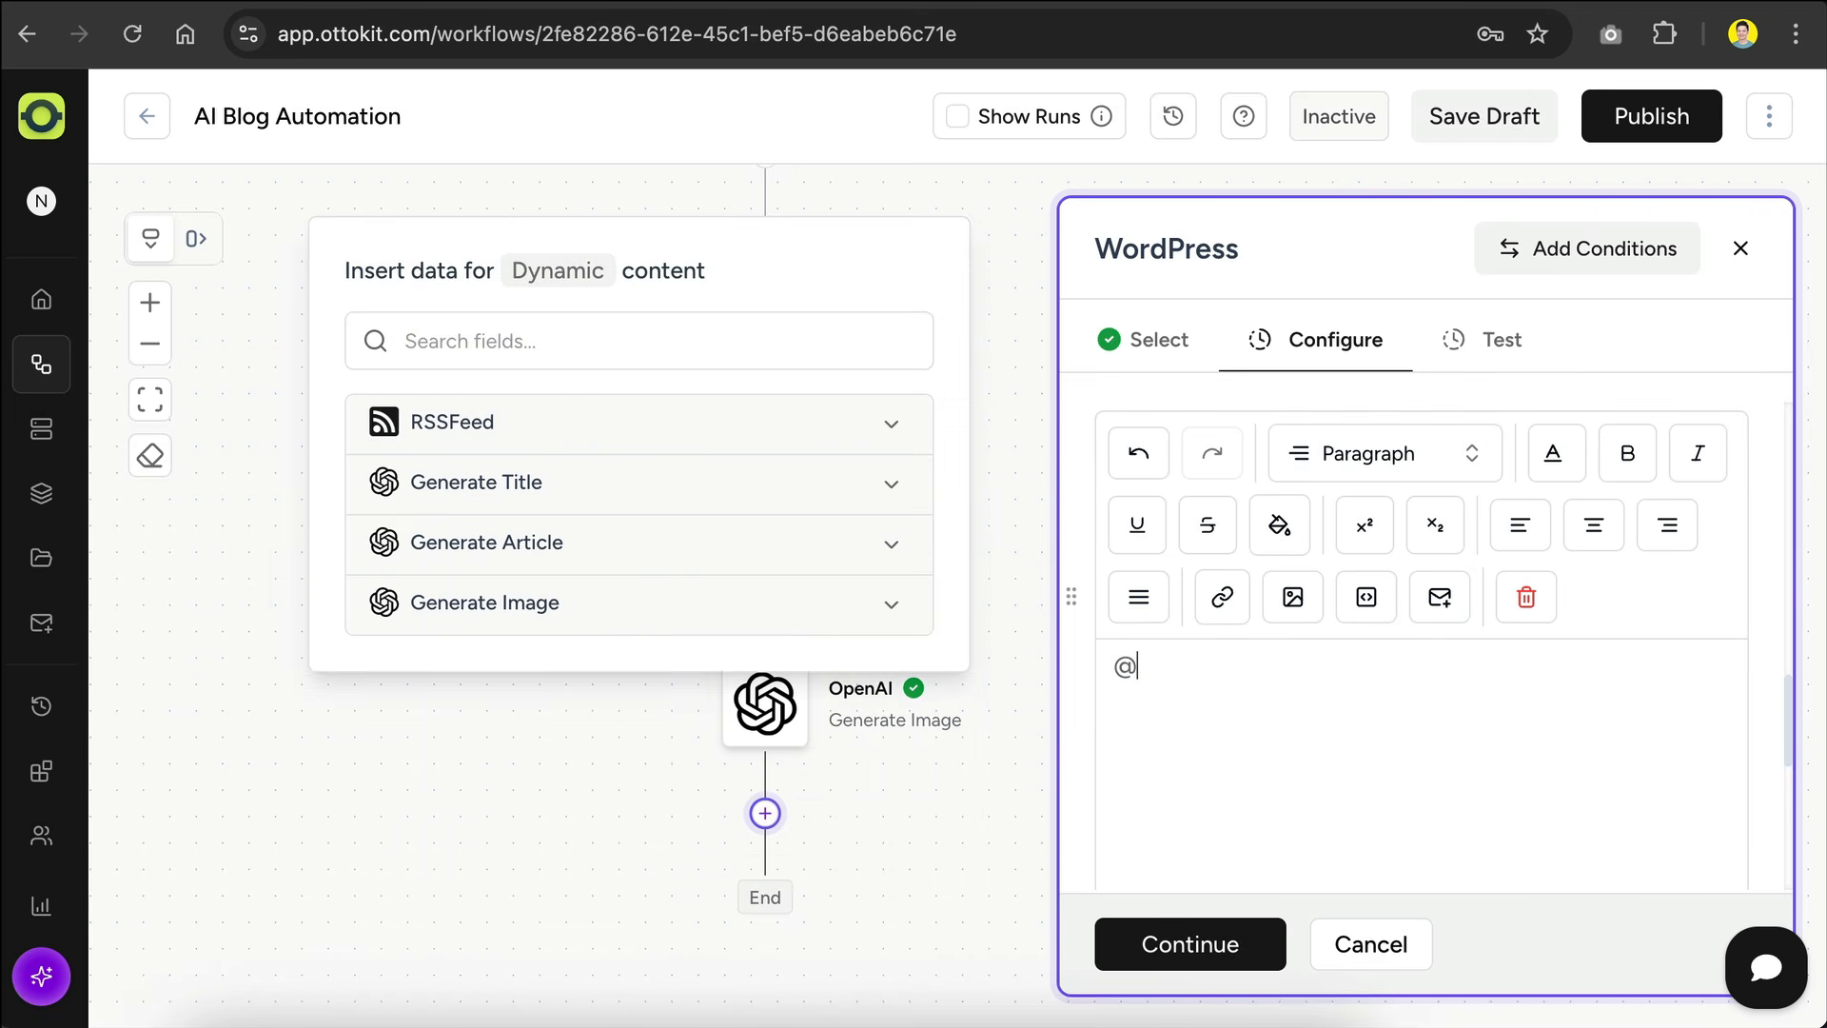
left_click(877, 551)
scroll(641, 653, "down", 6)
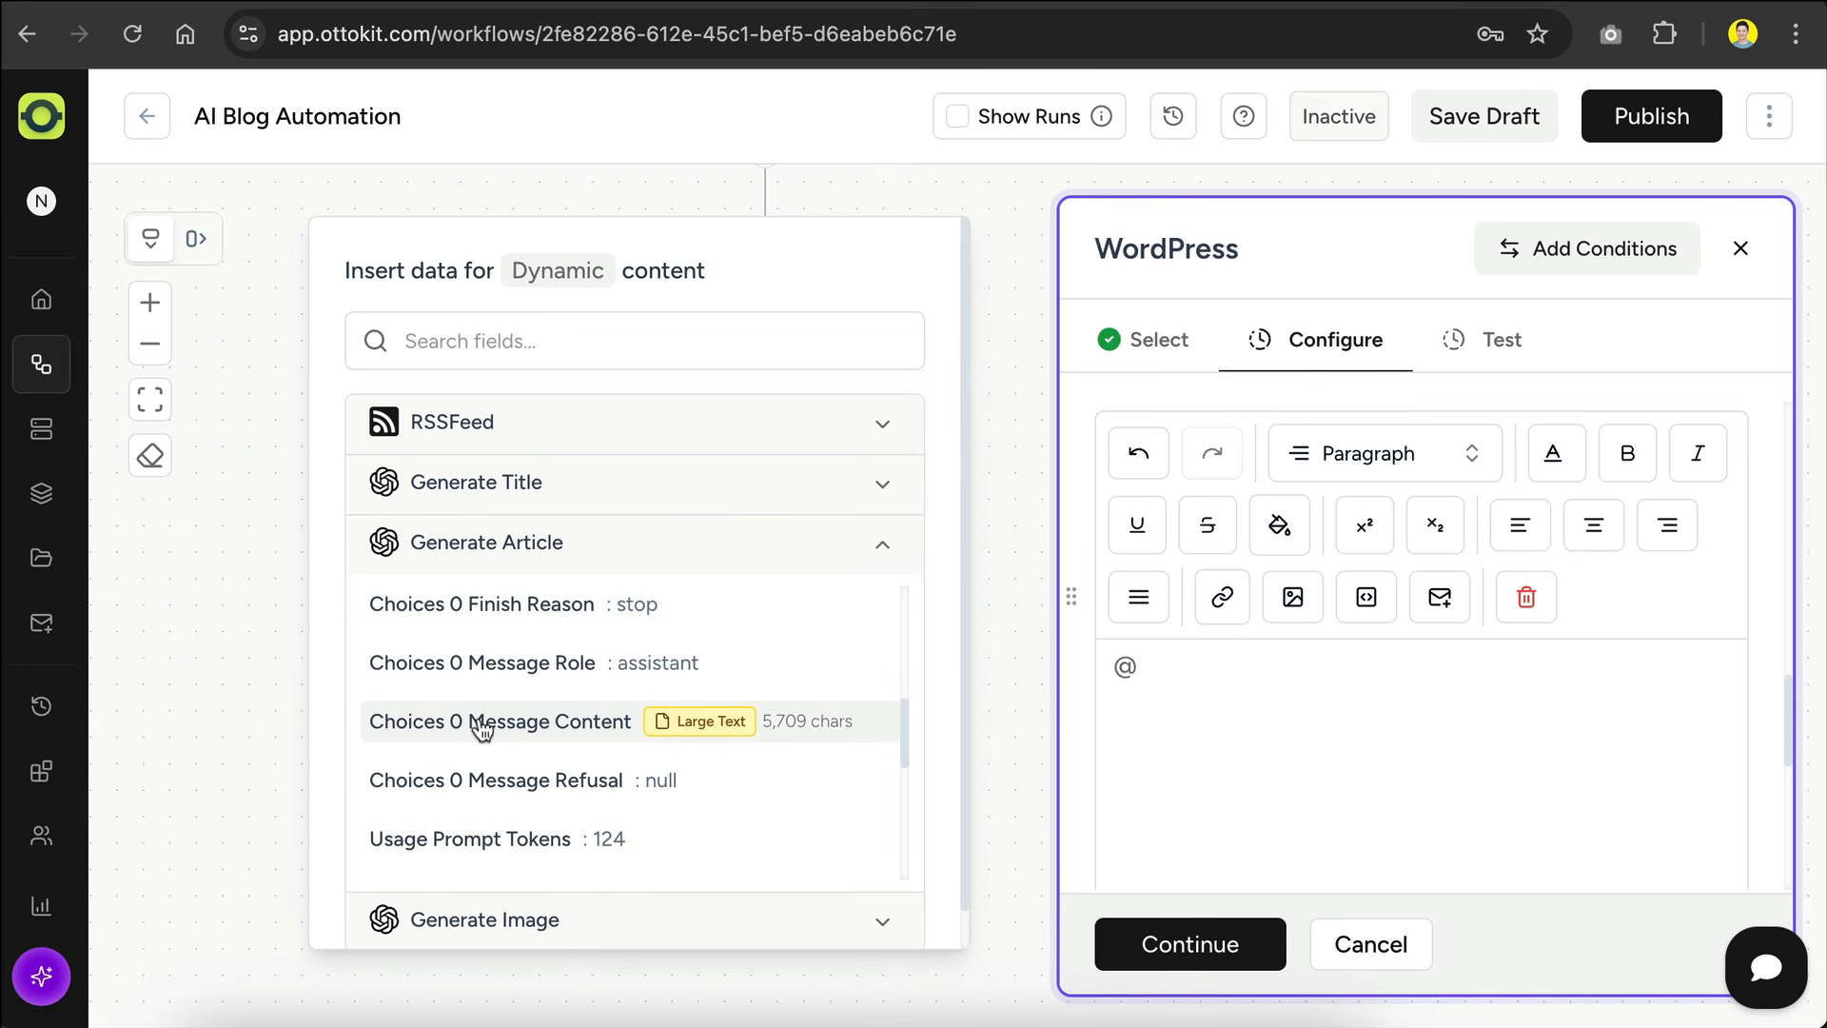
left_click(482, 728)
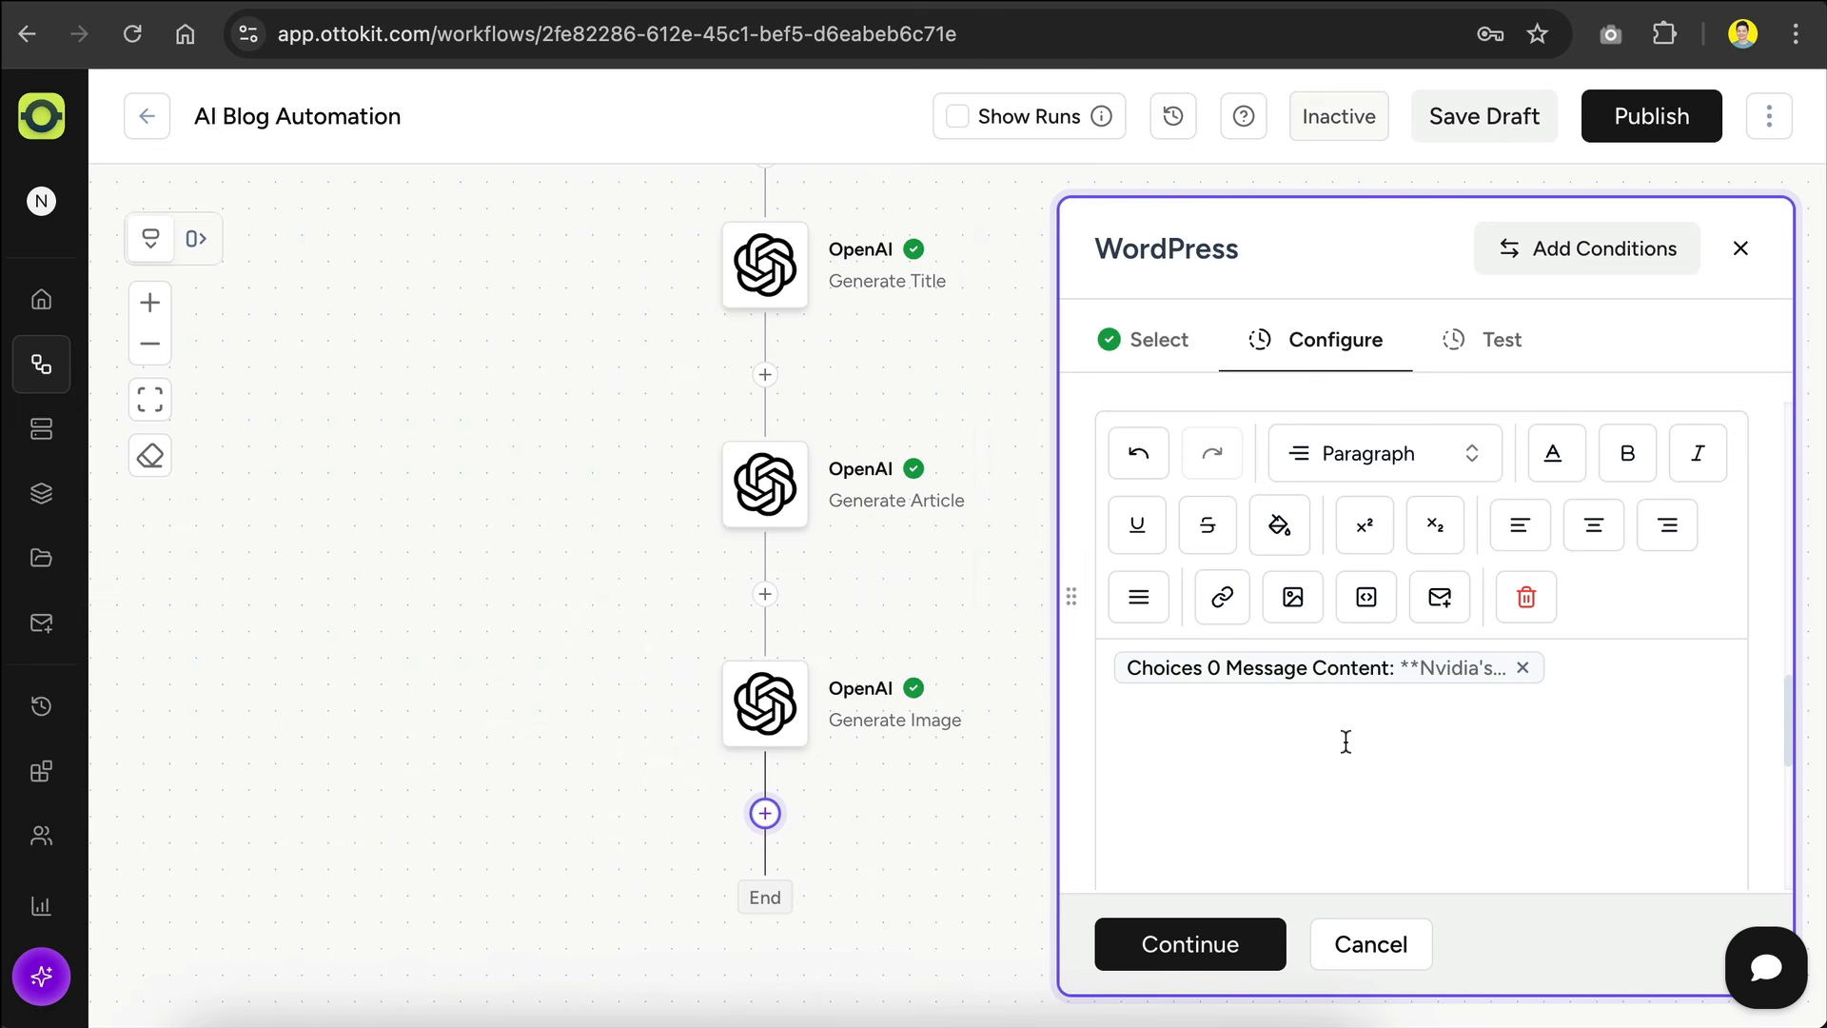
Step: Complete the WordPress action's configuration and run its test to create the post
scroll(1346, 741, "down", 10)
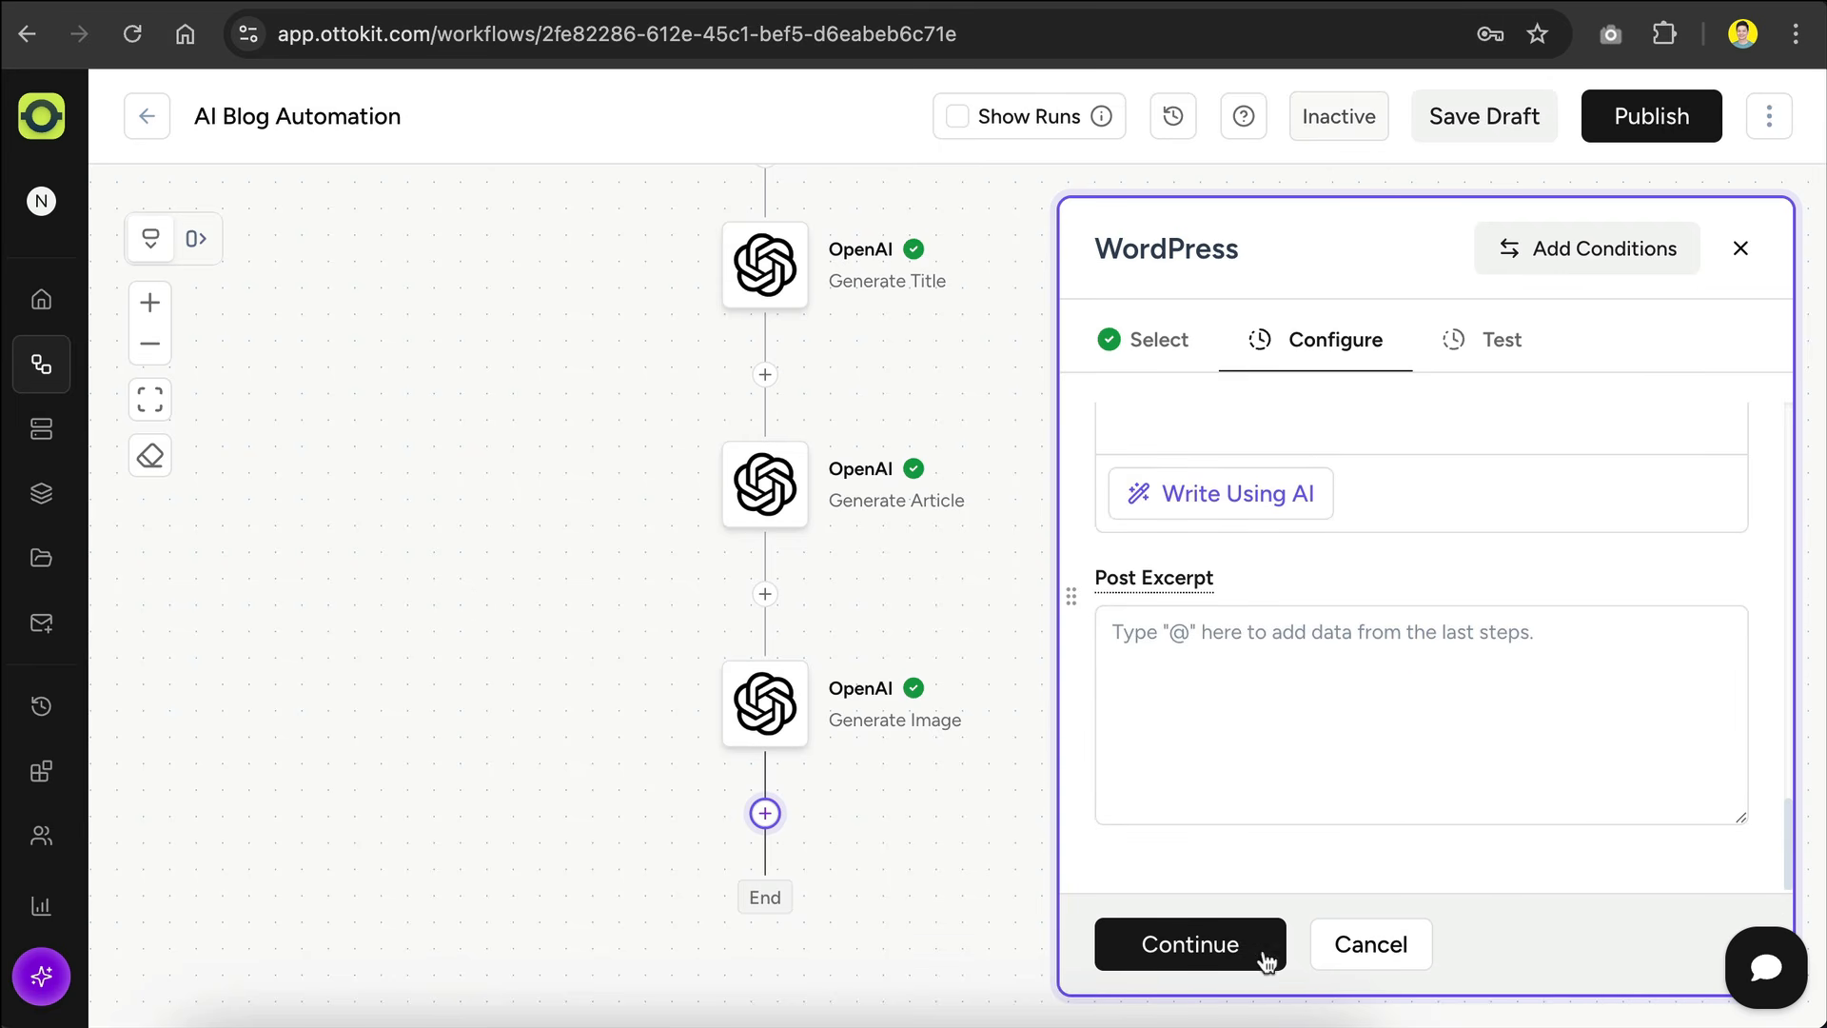
left_click(1214, 957)
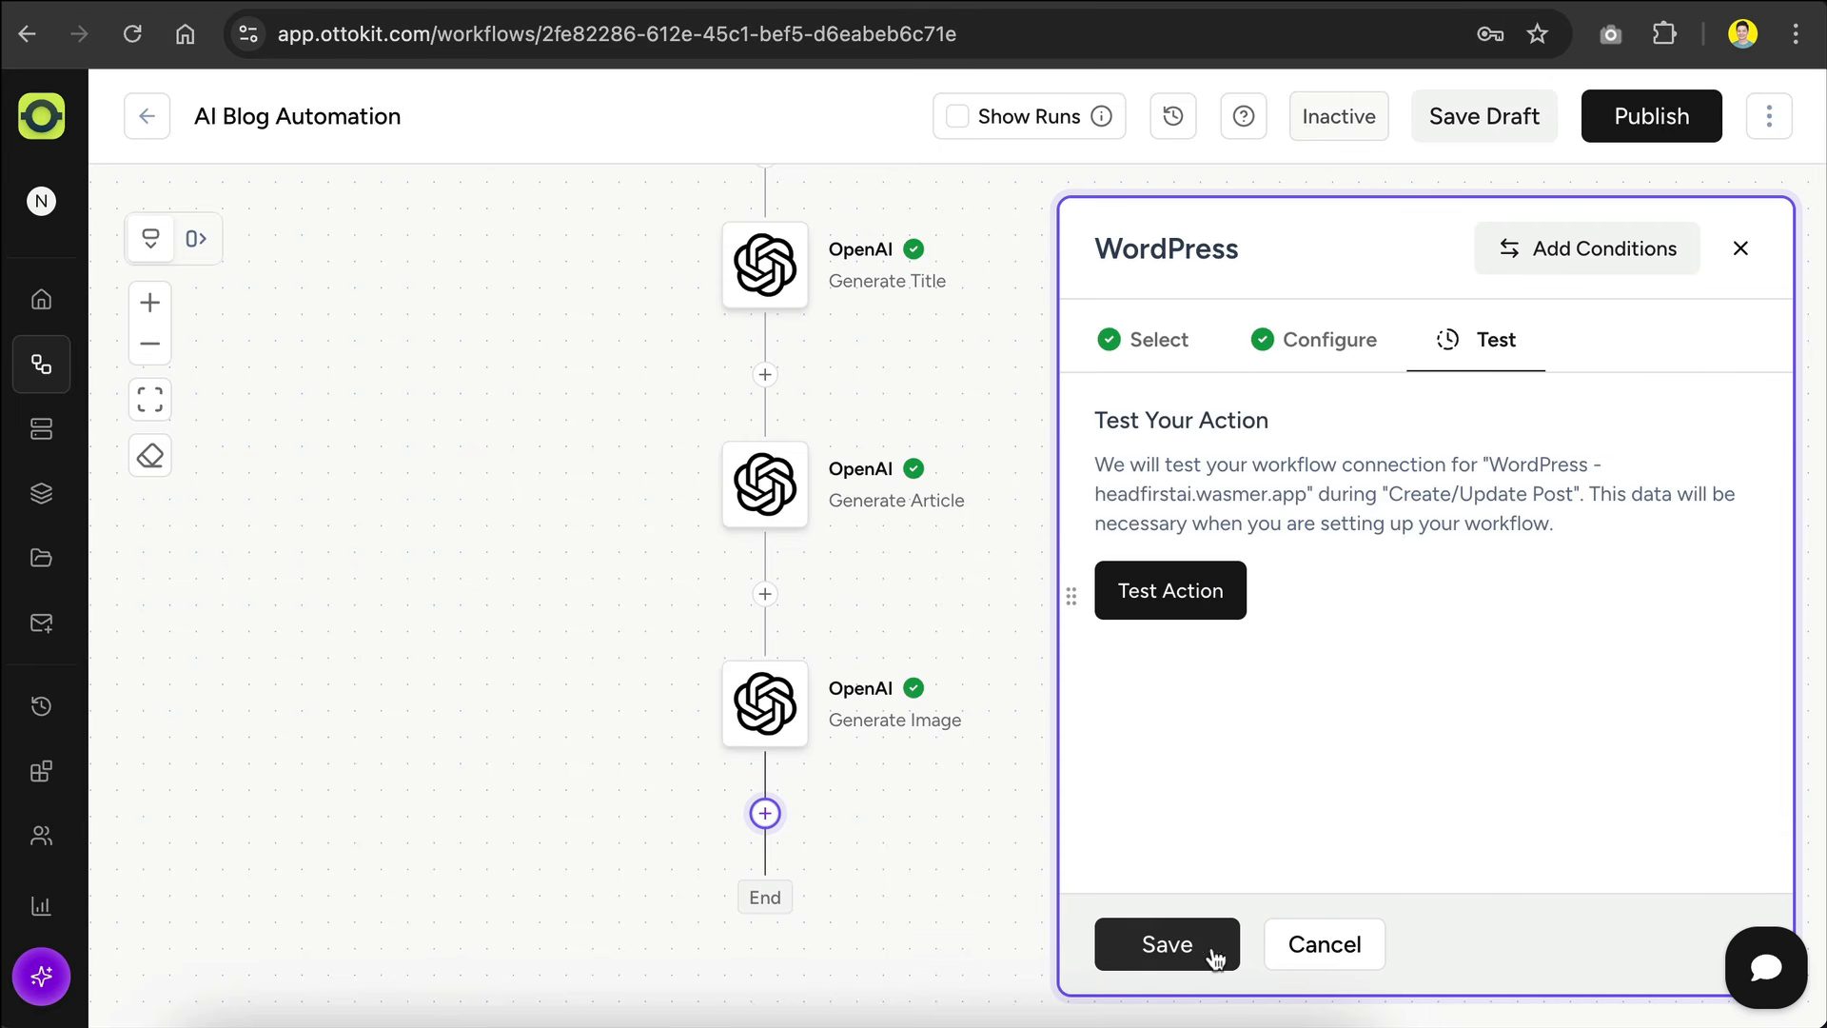
left_click(1160, 588)
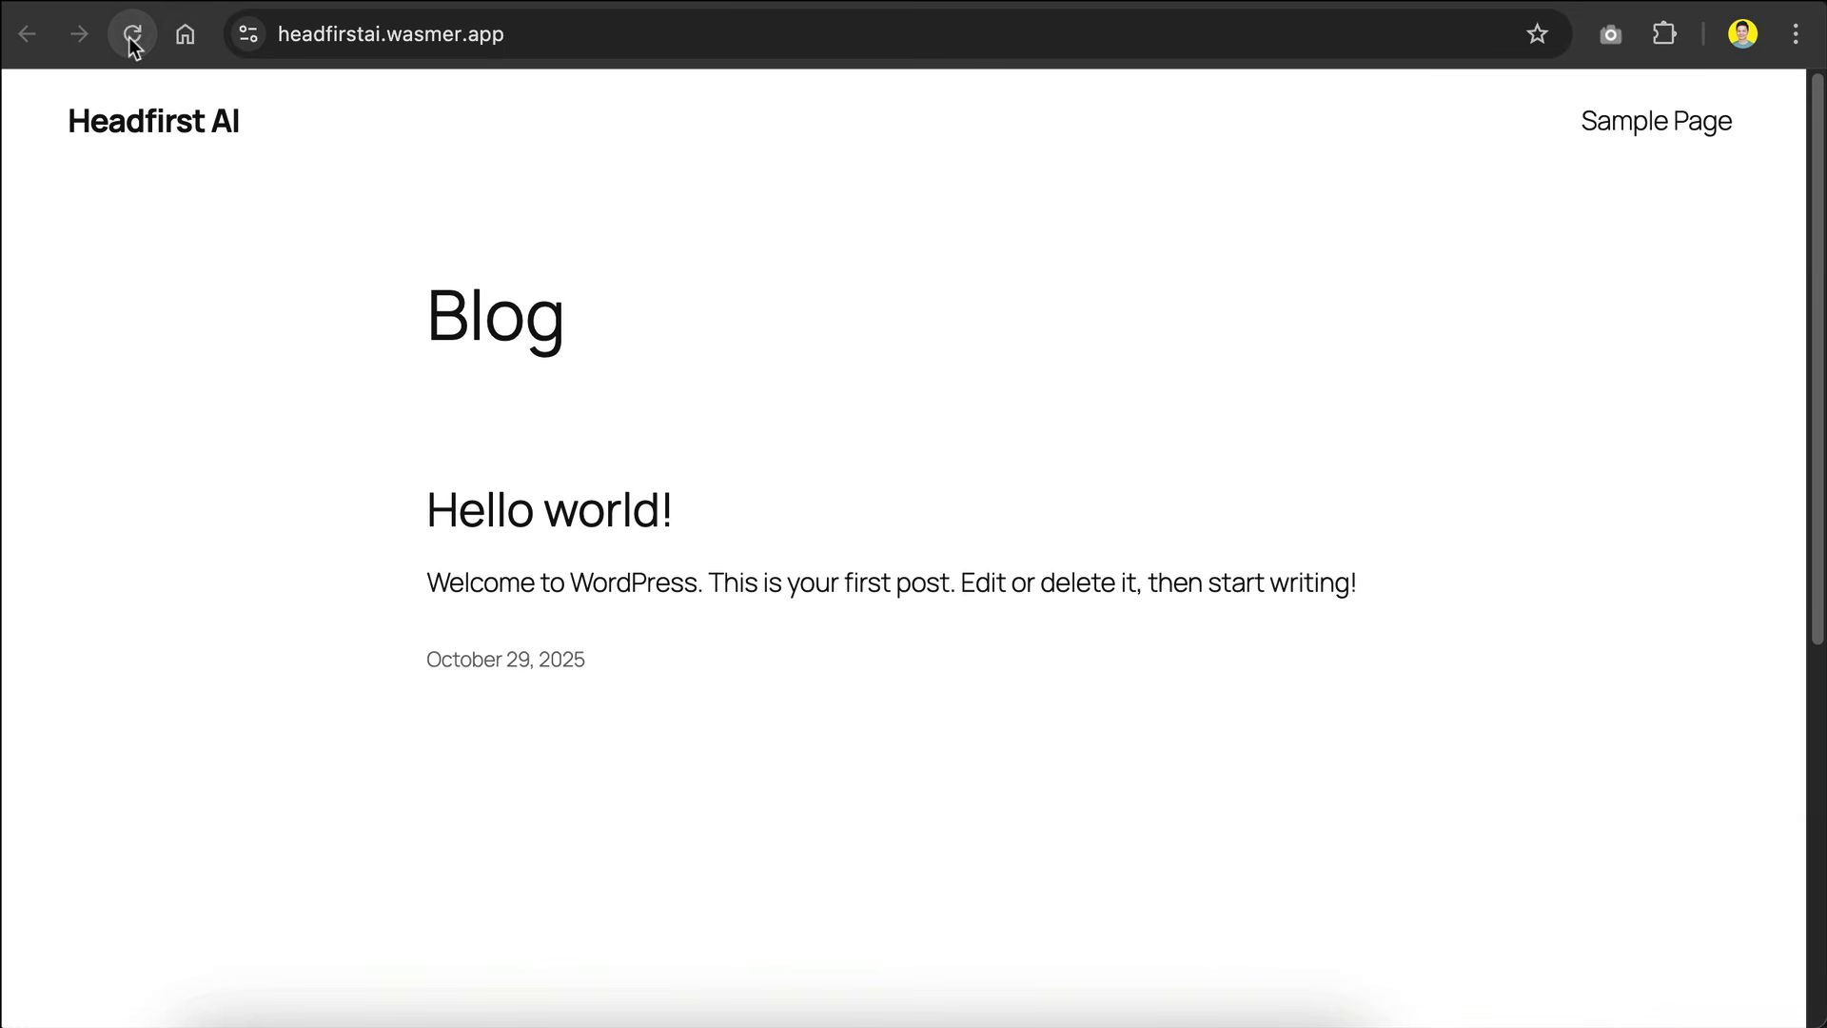
Step: Reload the headfirstai.wasmer.app blog and open the generated Nvidia article to check it
left_click(133, 38)
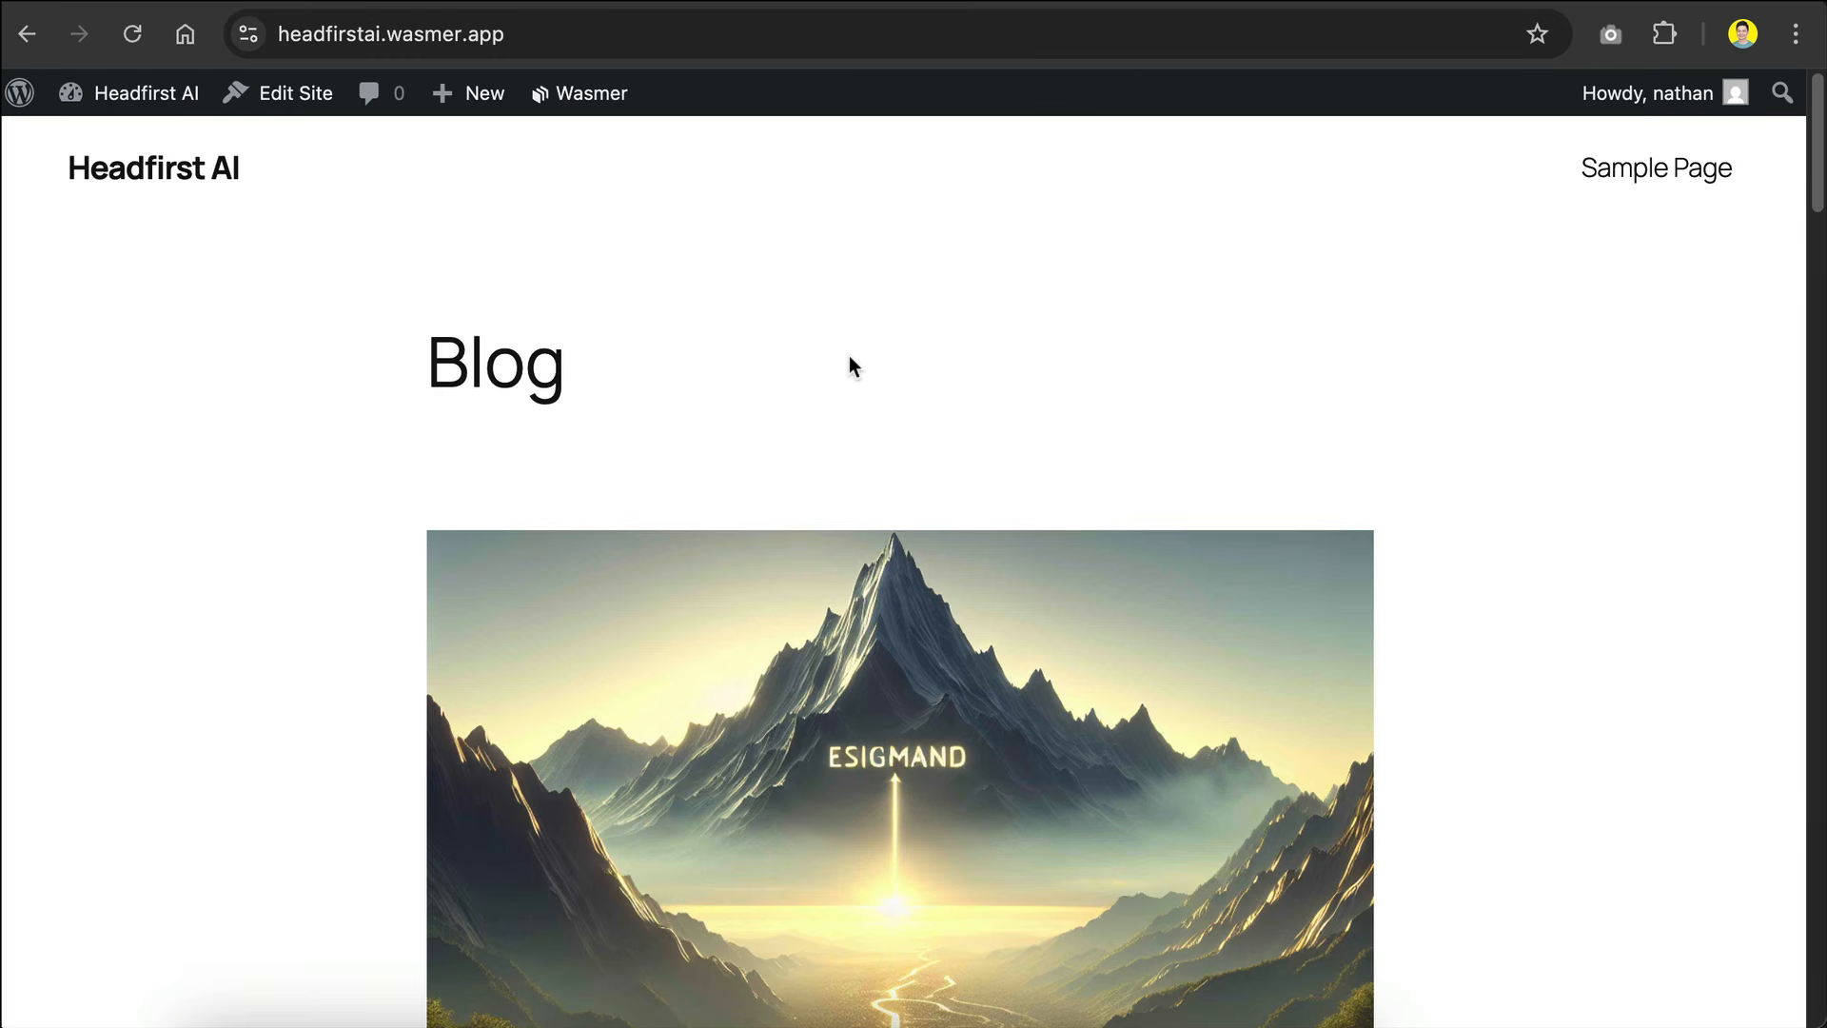
scroll(849, 357, "down", 7)
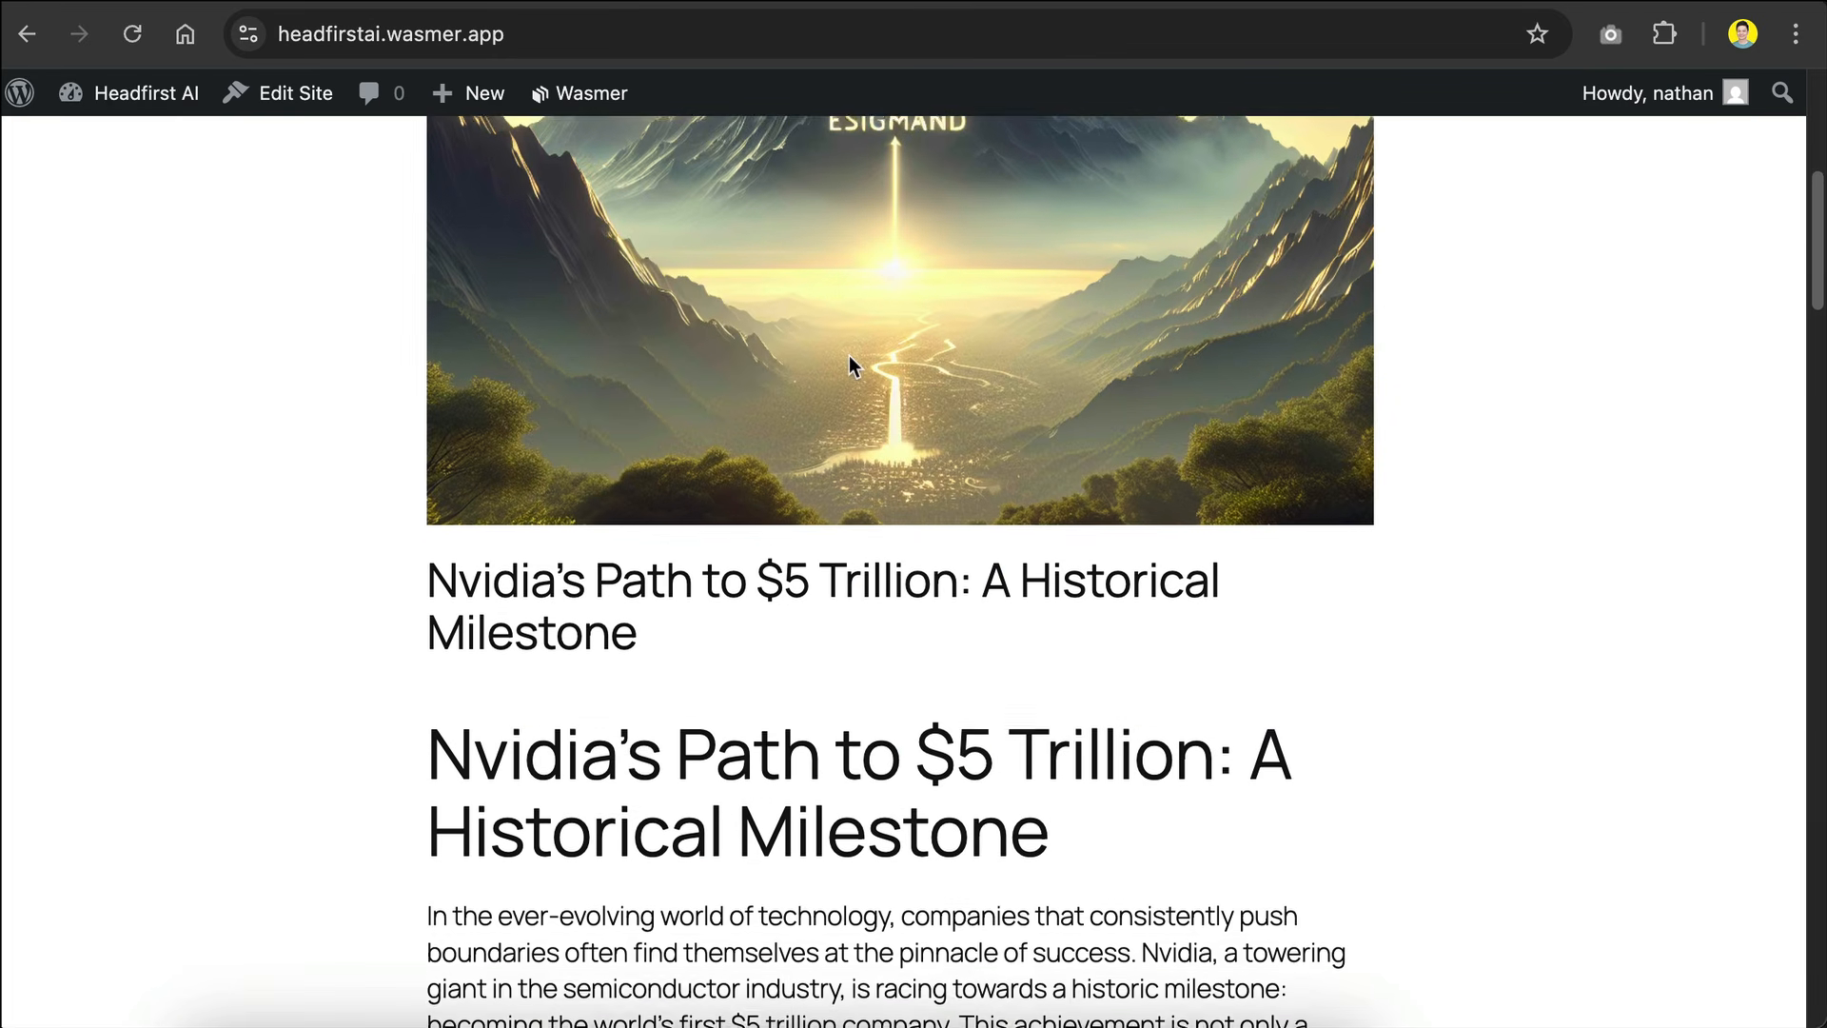
left_click(655, 564)
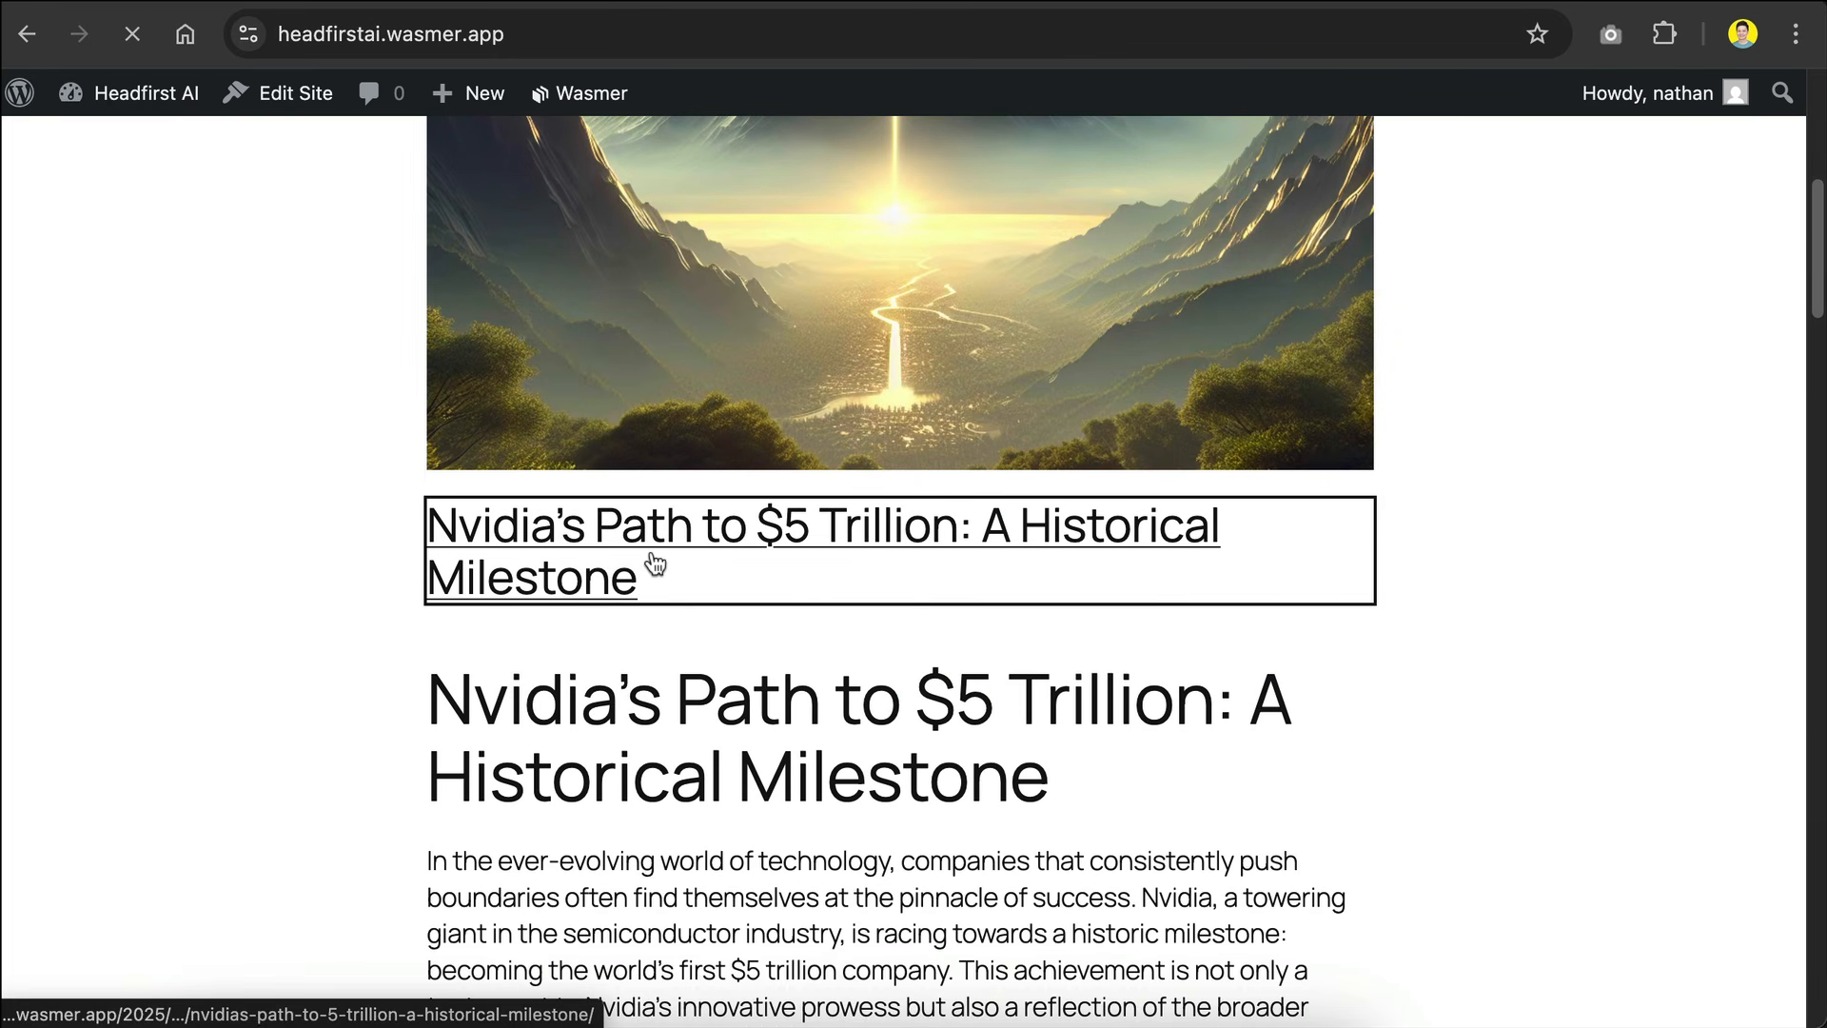
Step: Read through the published Nvidia article on the blog, checking its featured image, headings and body text
scroll(970, 556, "down", 3)
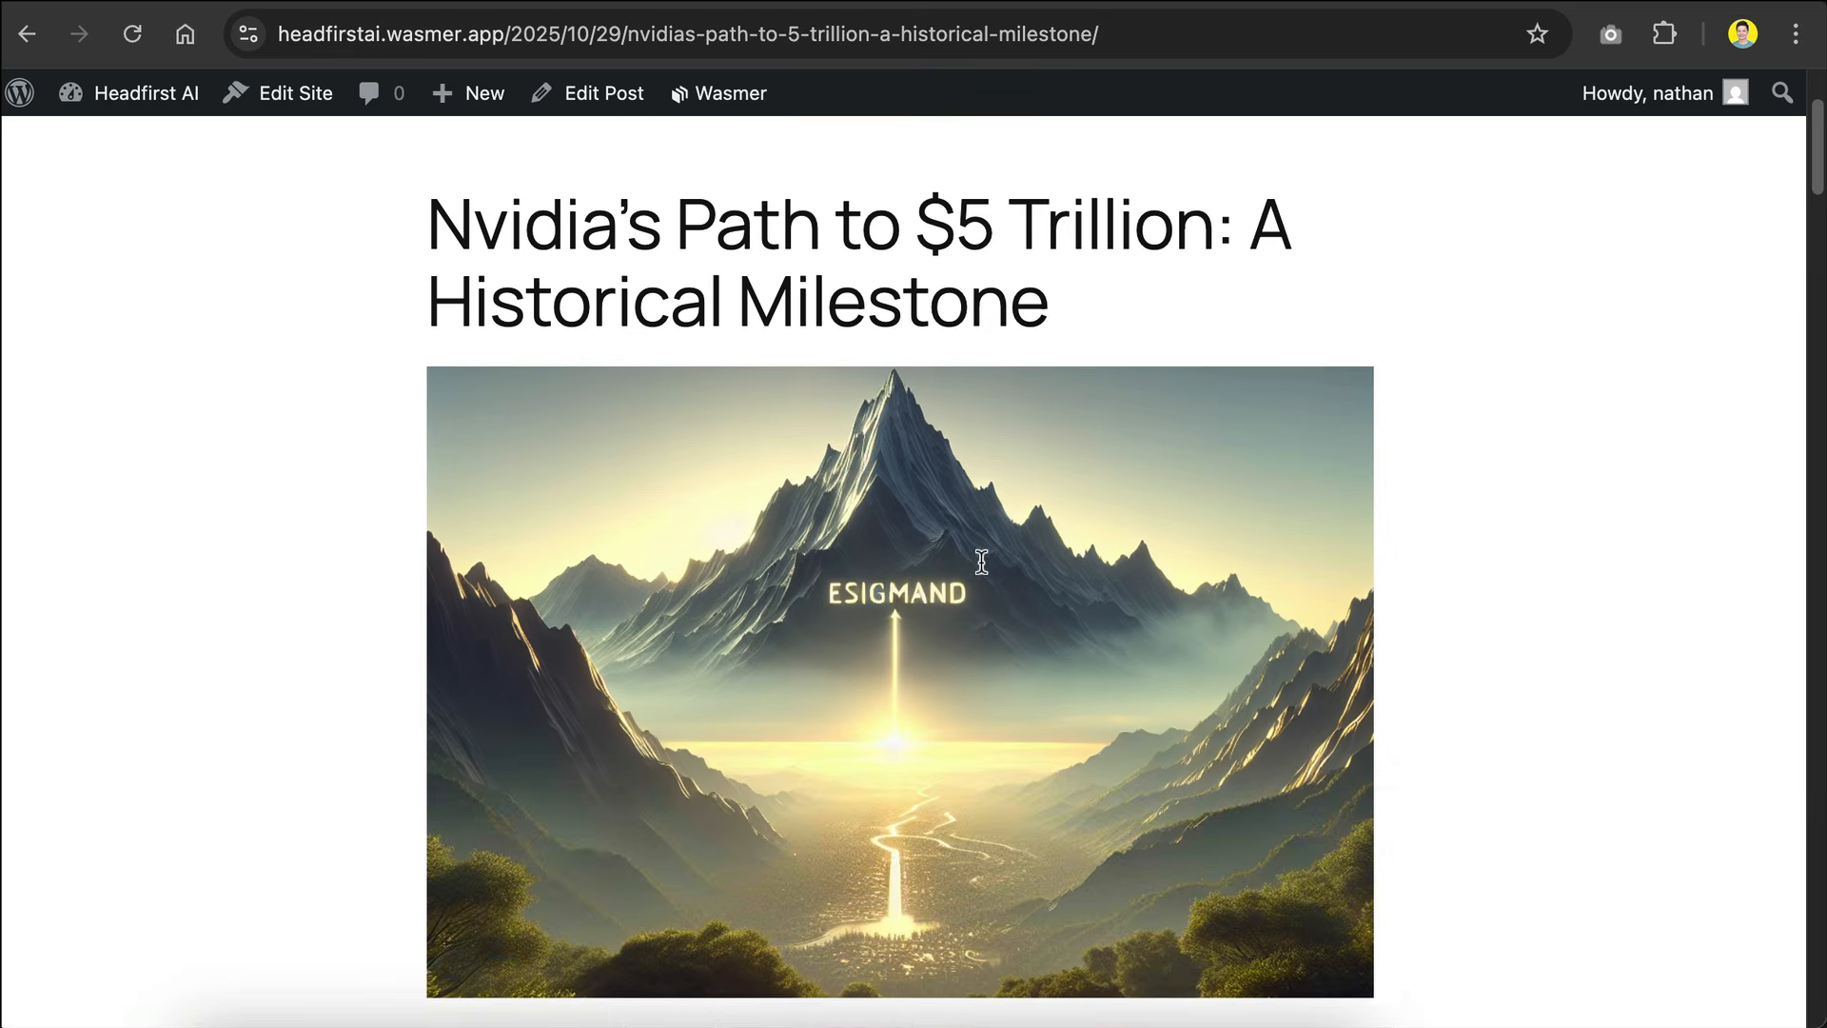
scroll(981, 562, "down", 7)
scroll(981, 561, "down", 5)
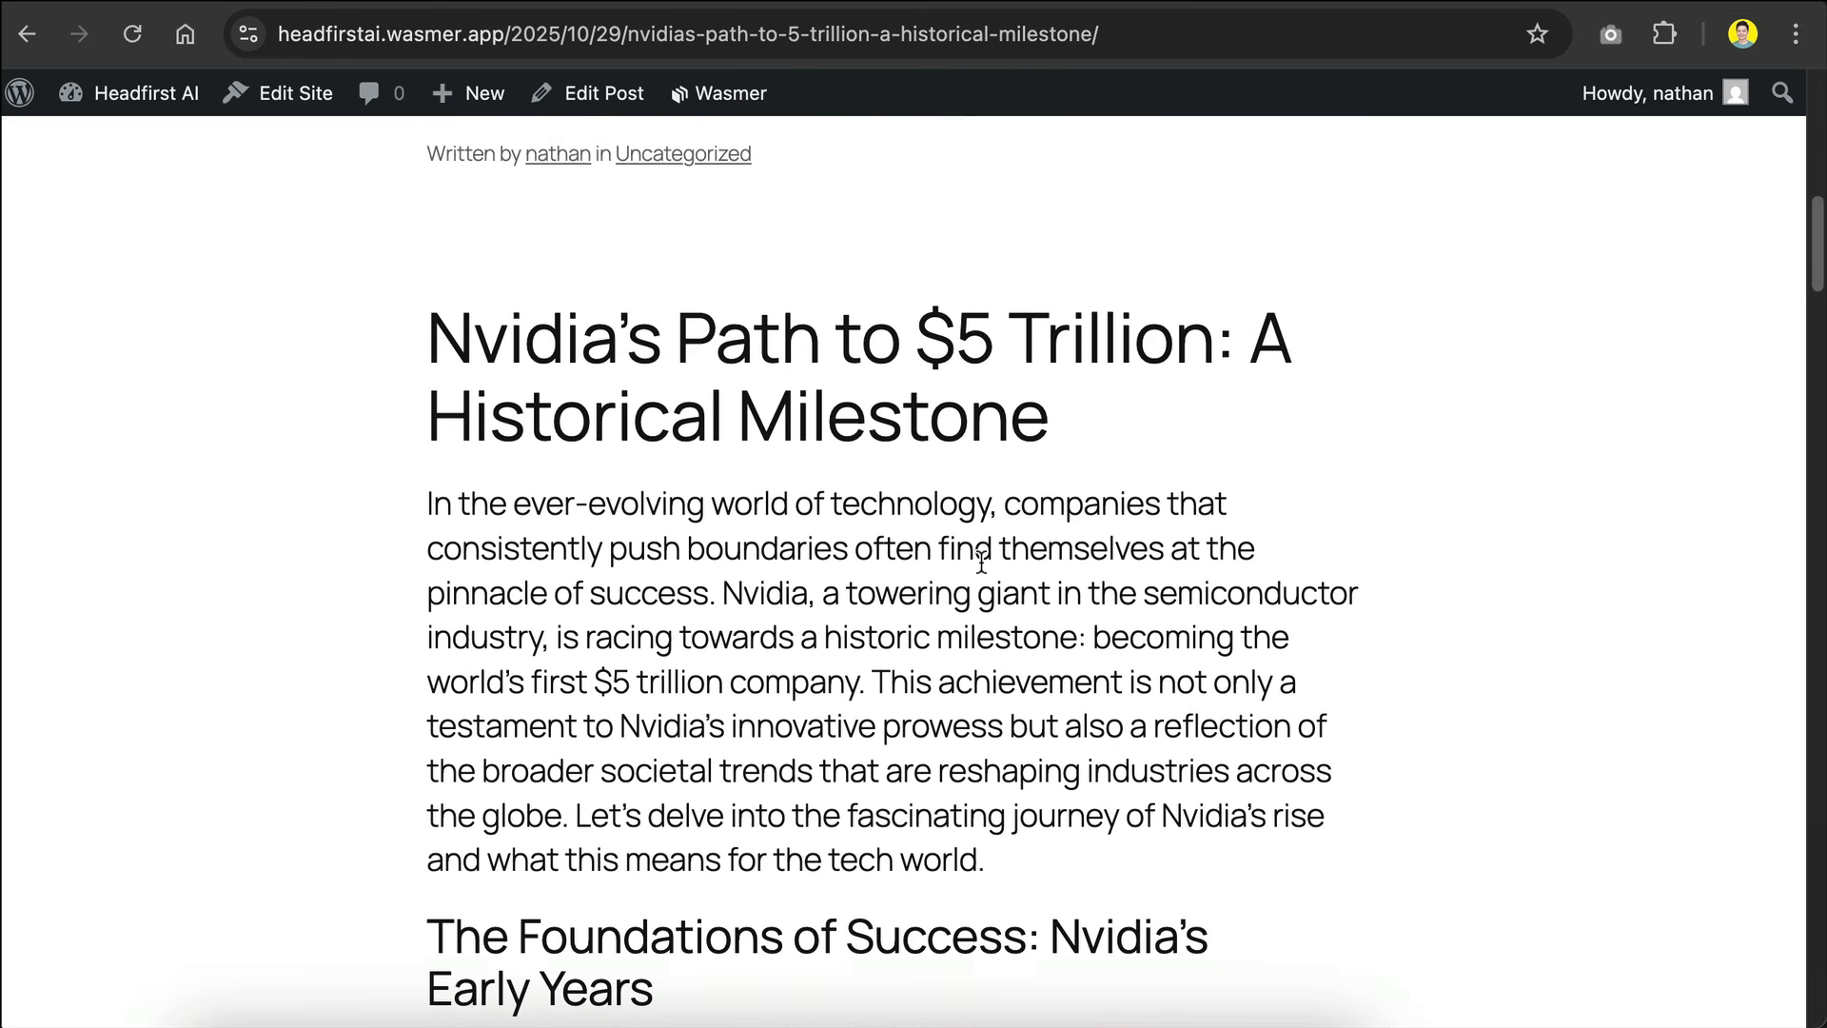
scroll(1046, 309, "down", 20)
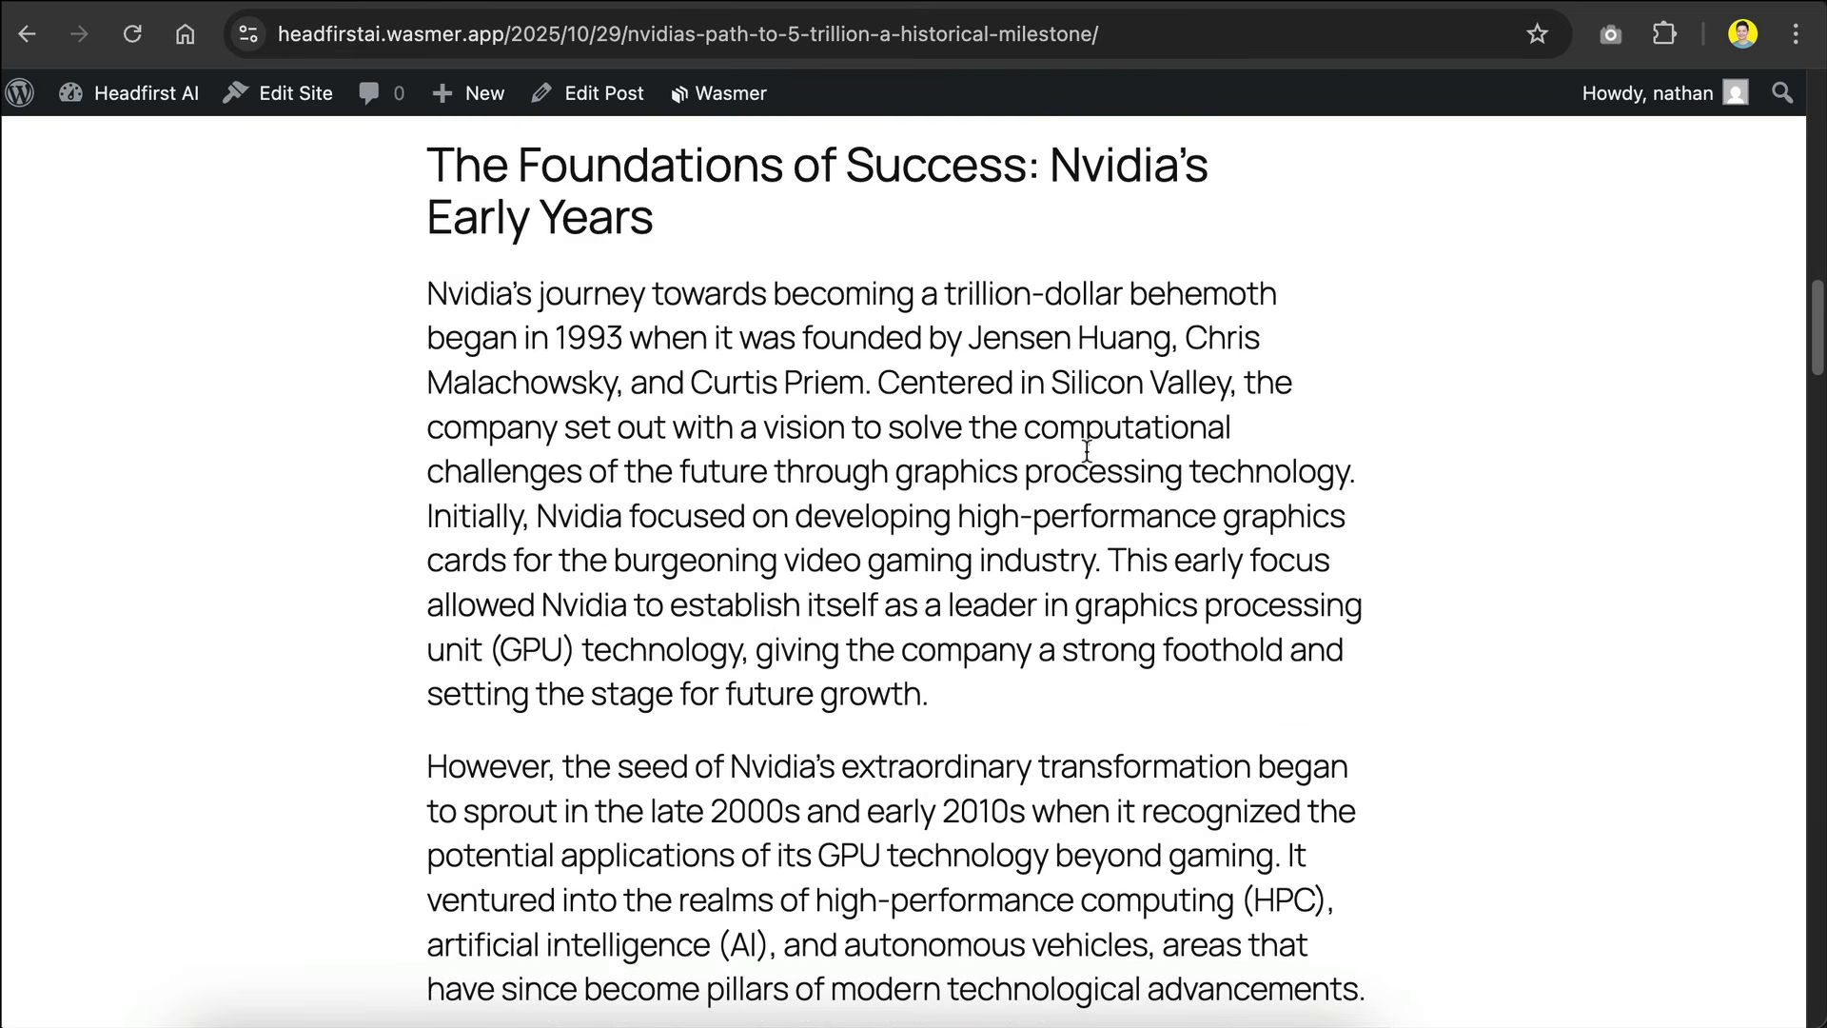
scroll(1088, 453, "up", 20)
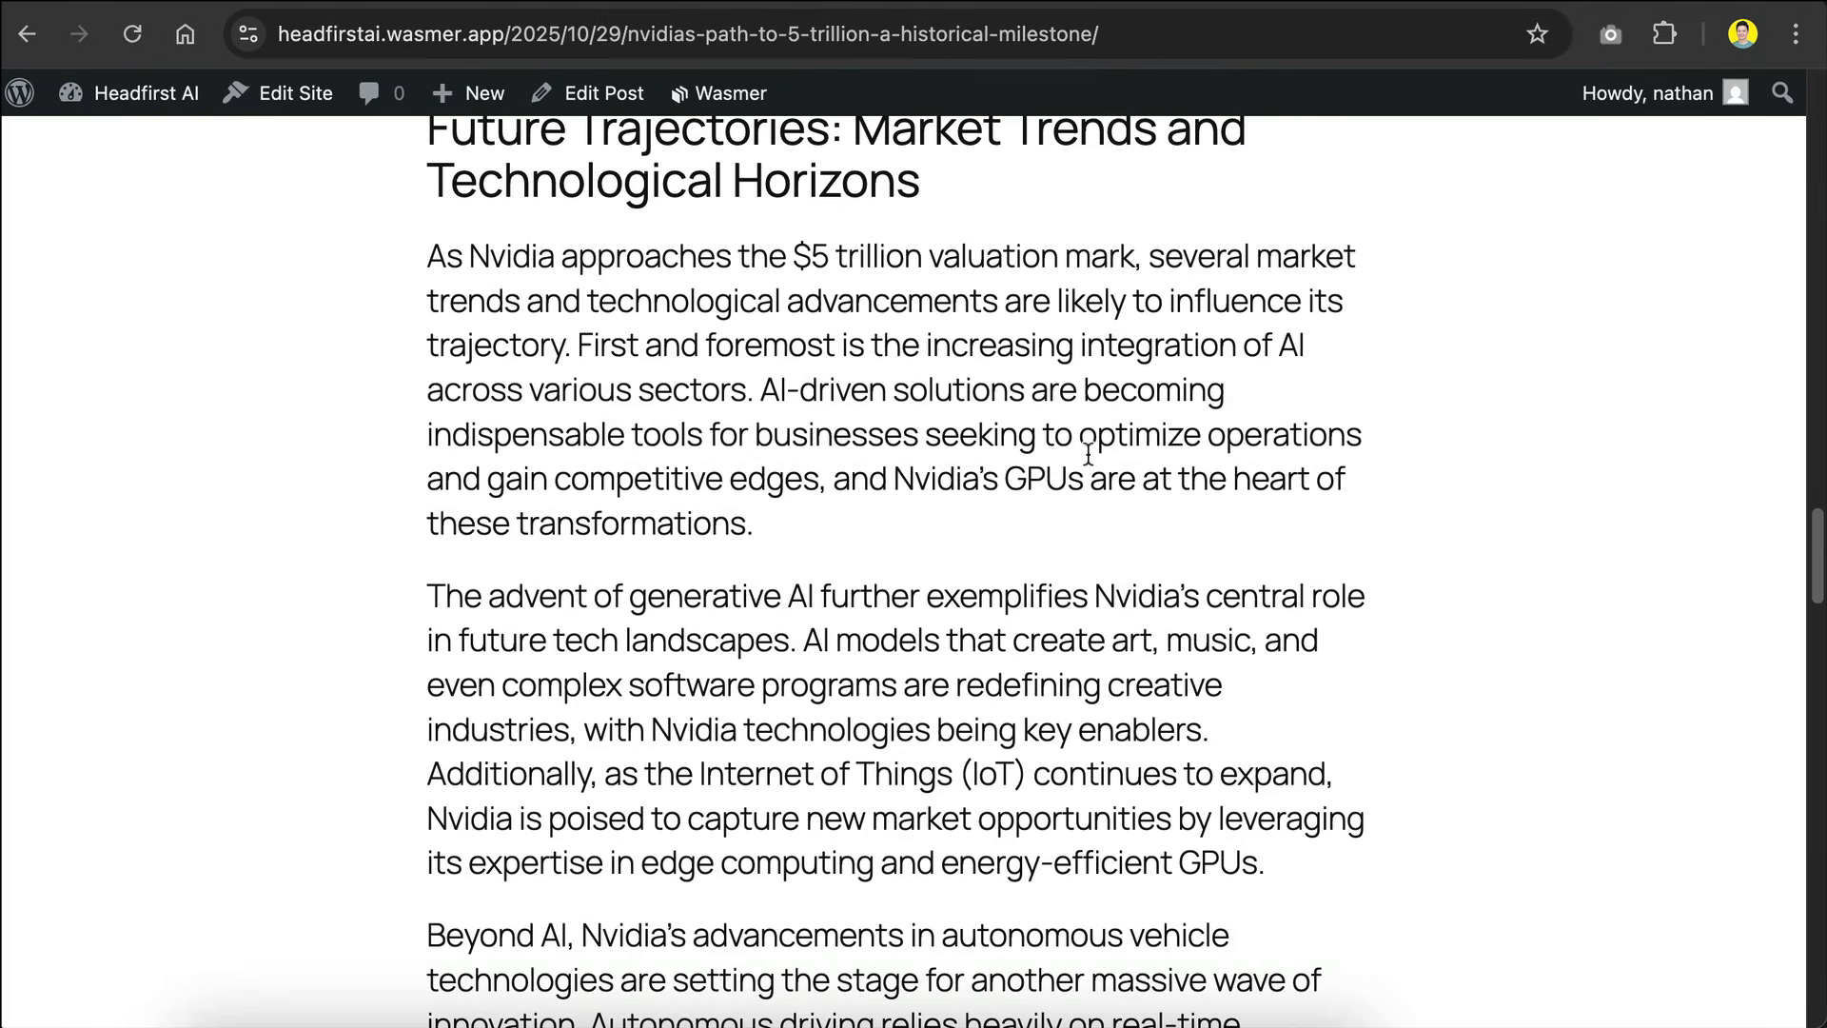
scroll(1088, 453, "up", 10)
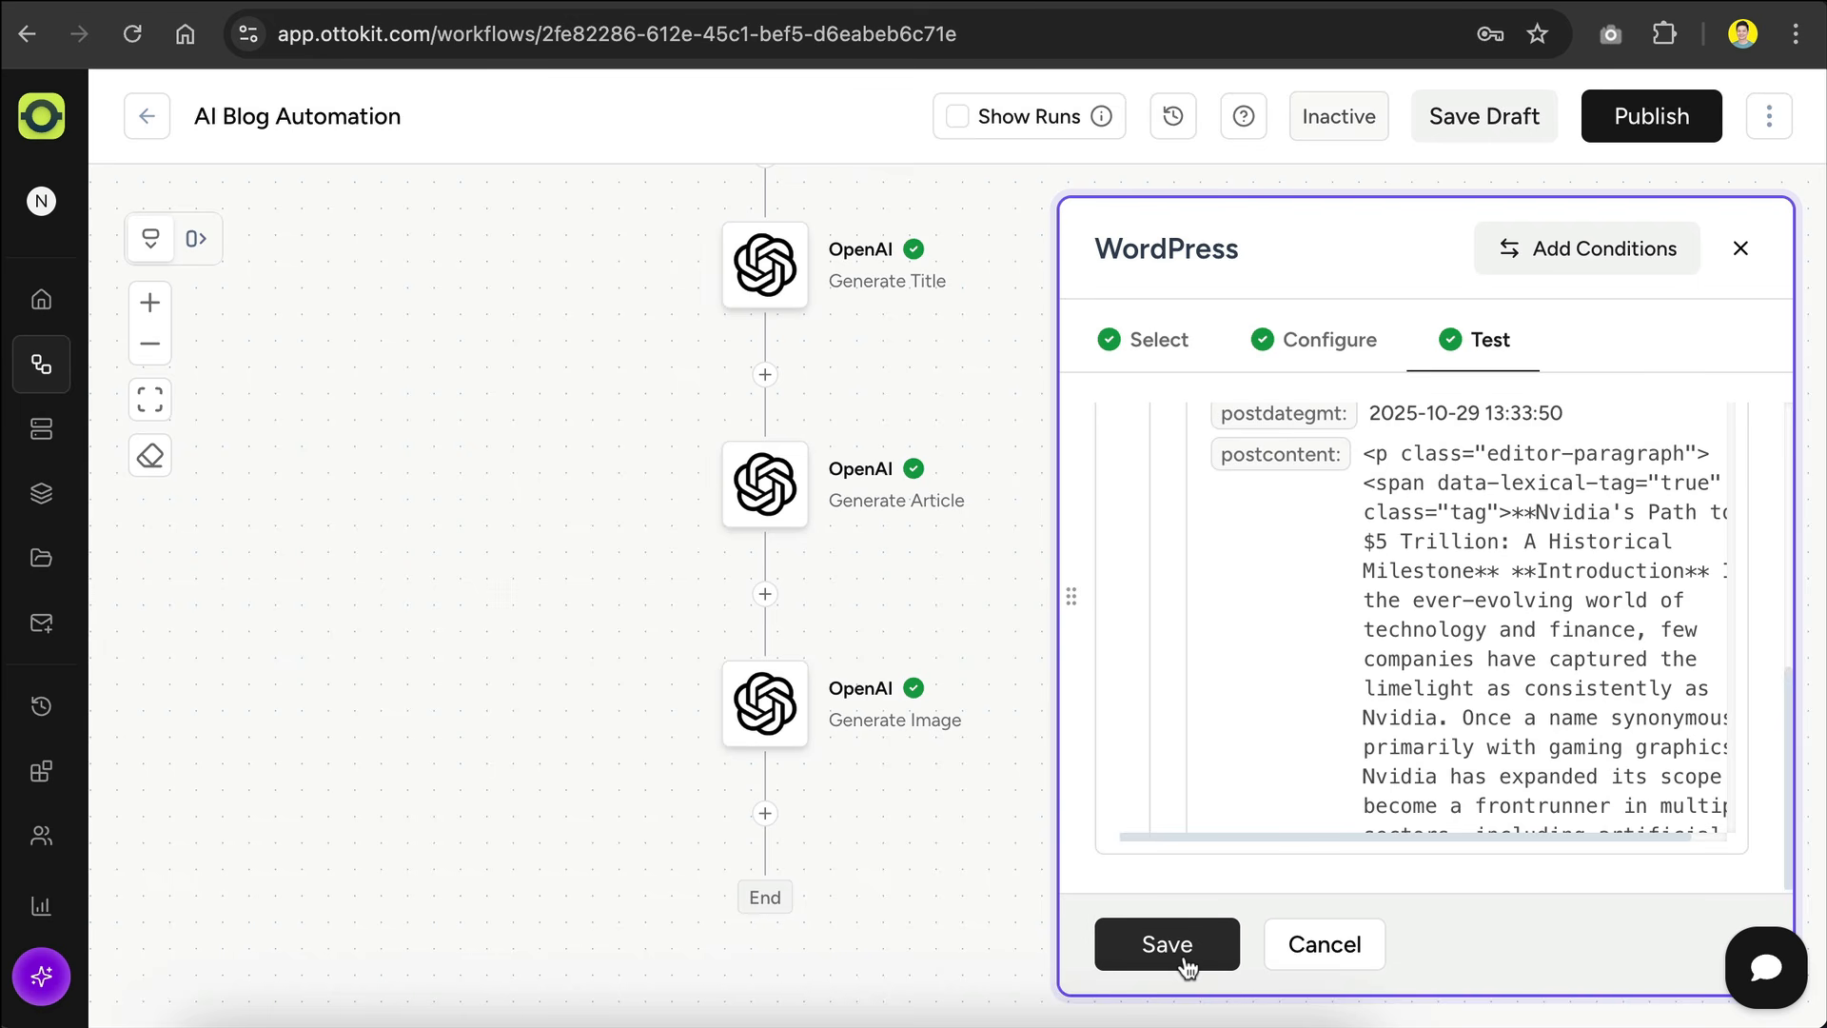
Step: Save the tested WordPress action and publish the AI Blog Automation workflow, then open the workflow run history
left_click(1185, 963)
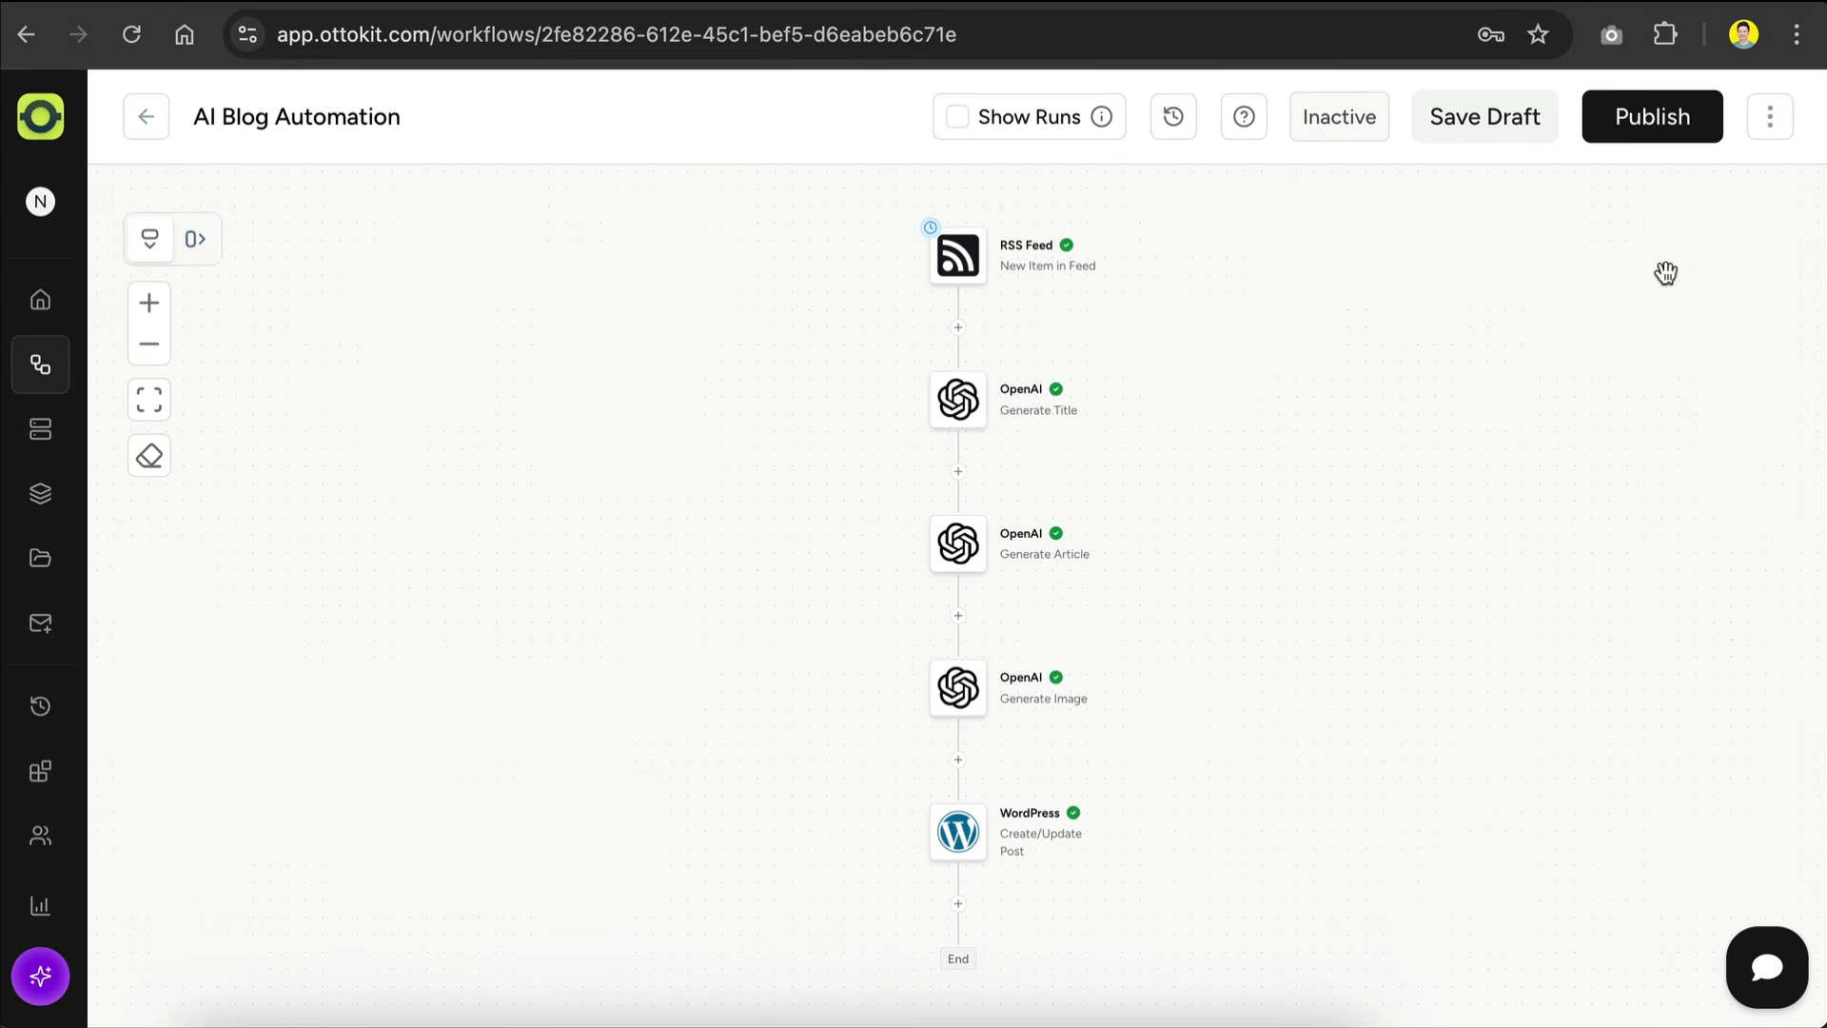
left_click(1668, 137)
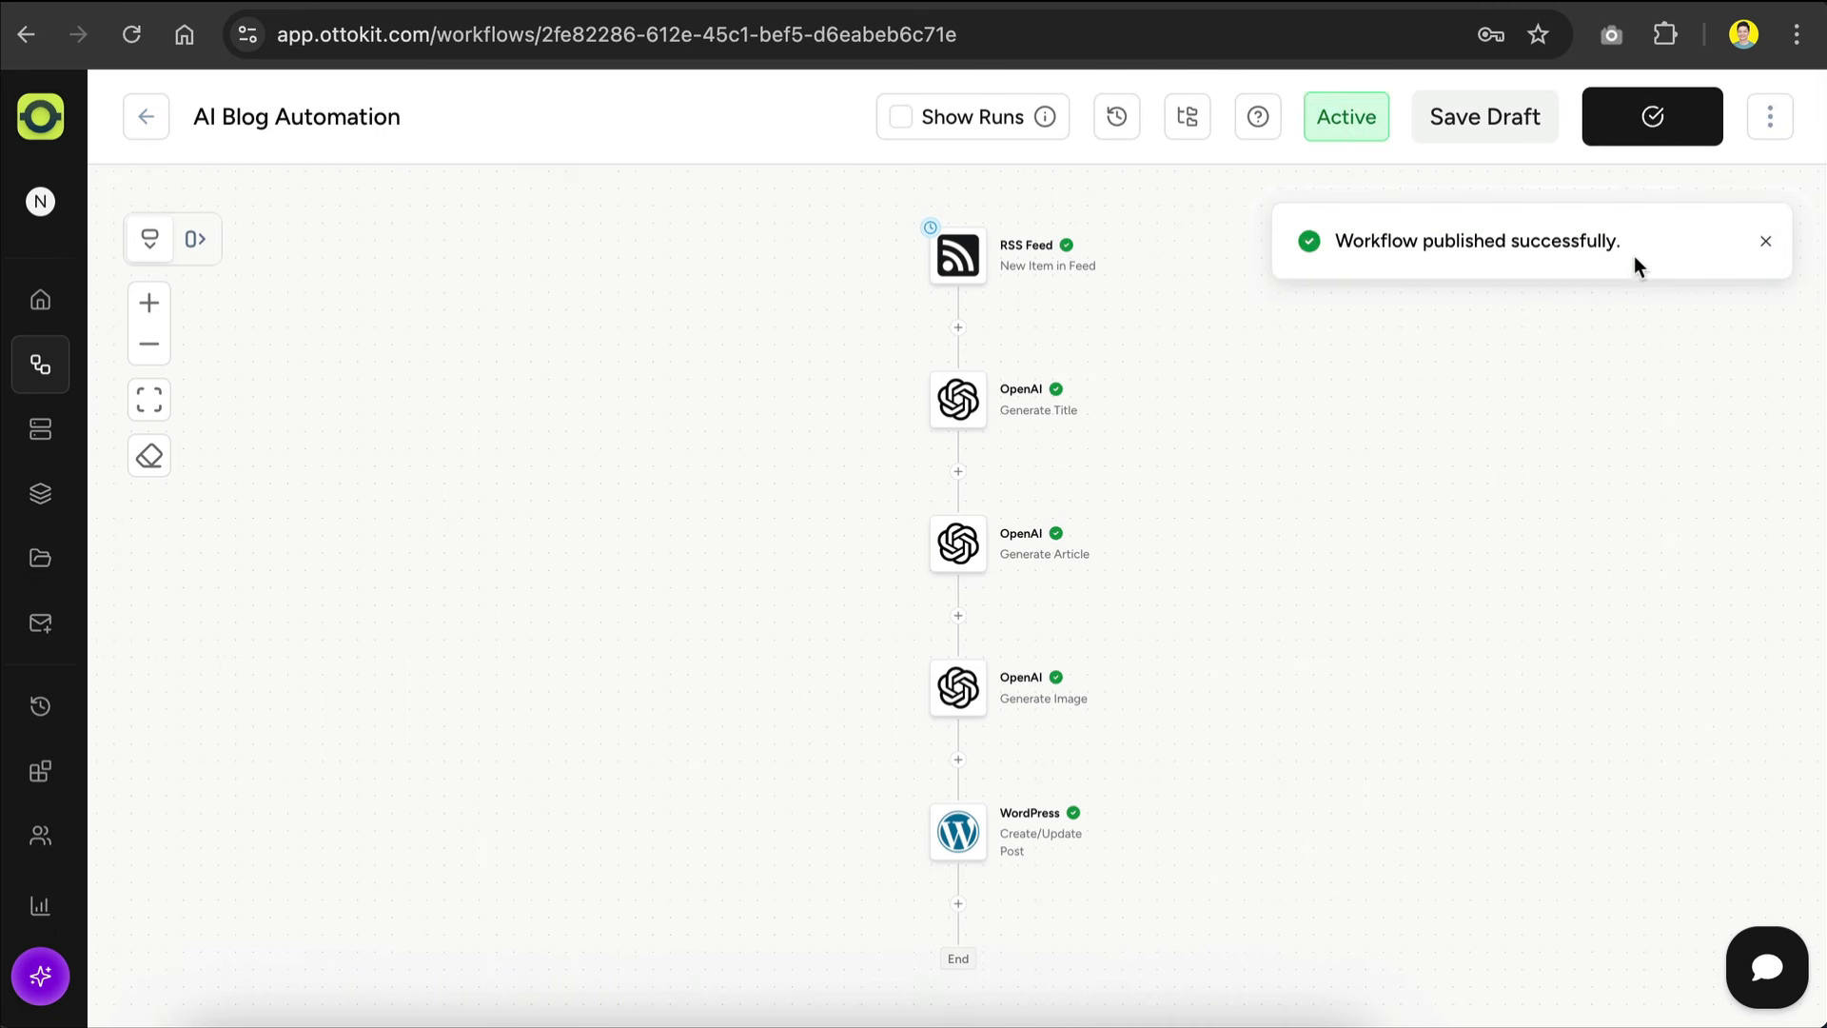
left_click(42, 709)
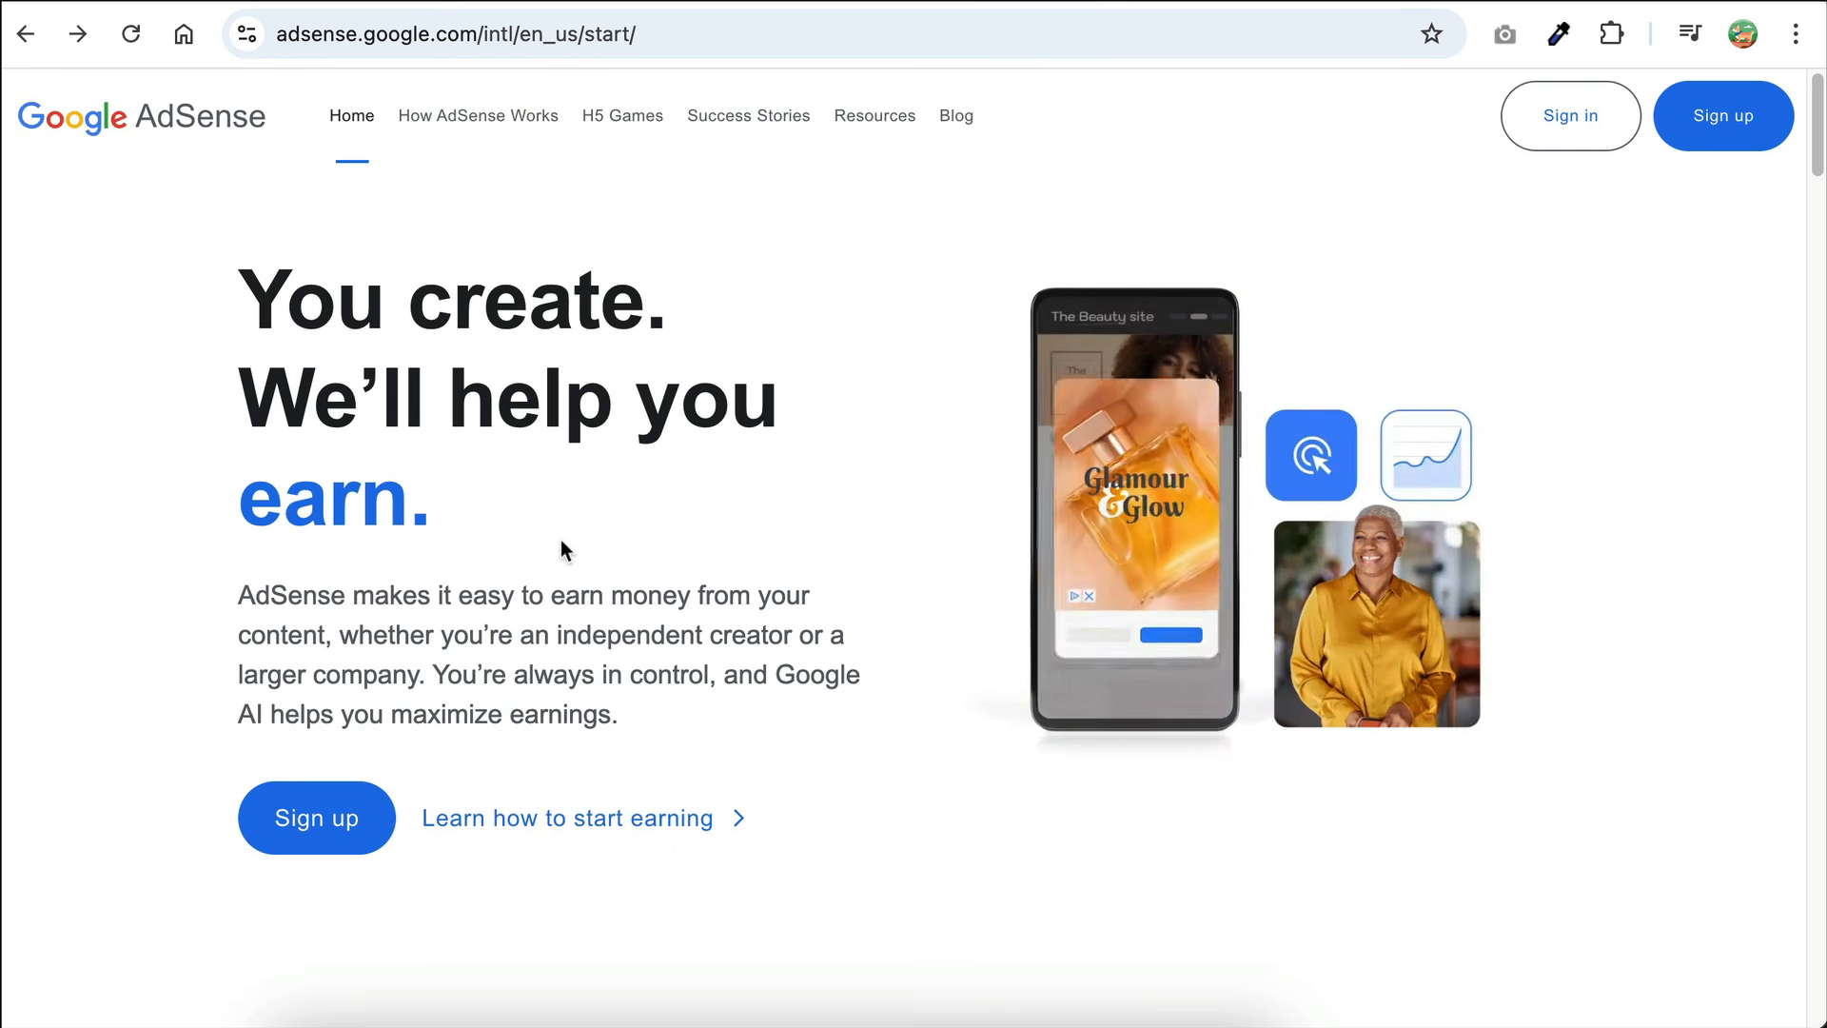
Step: Review the Google AdSense start page, including its getting-started steps and the yearly earnings estimator
scroll(705, 488, "down", 13)
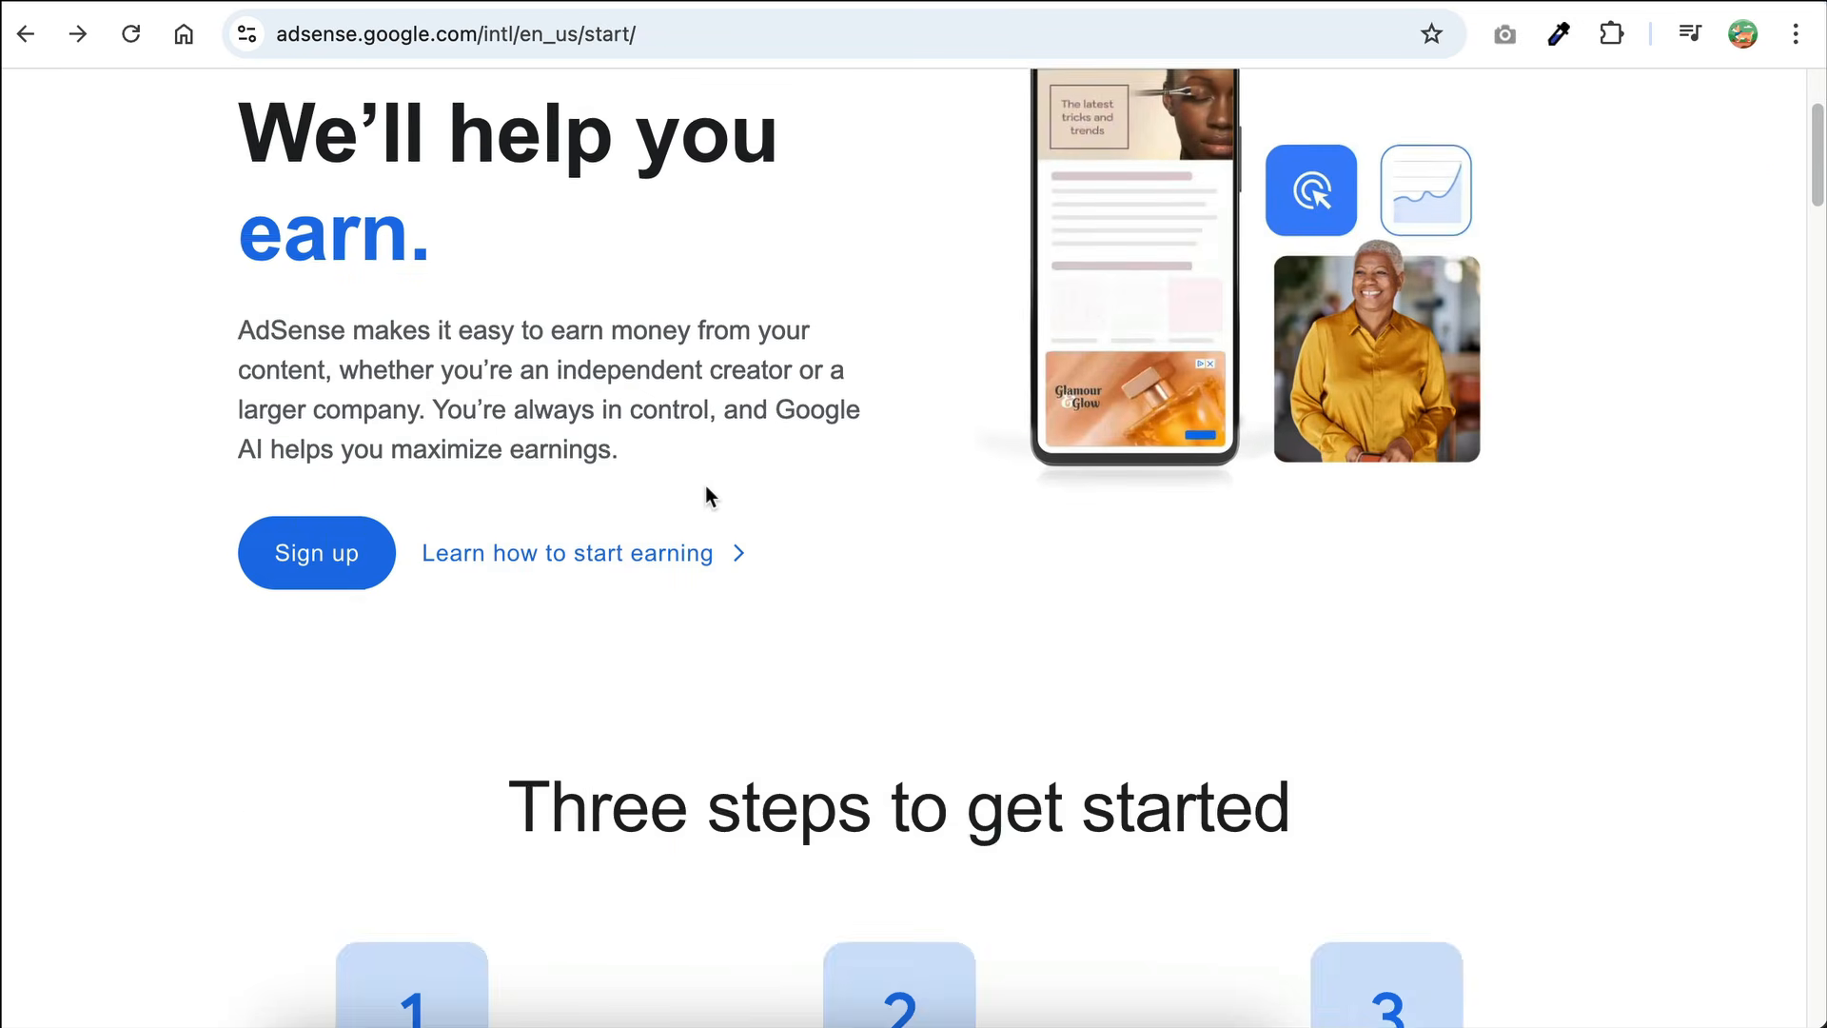
scroll(705, 489, "down", 15)
scroll(705, 495, "down", 12)
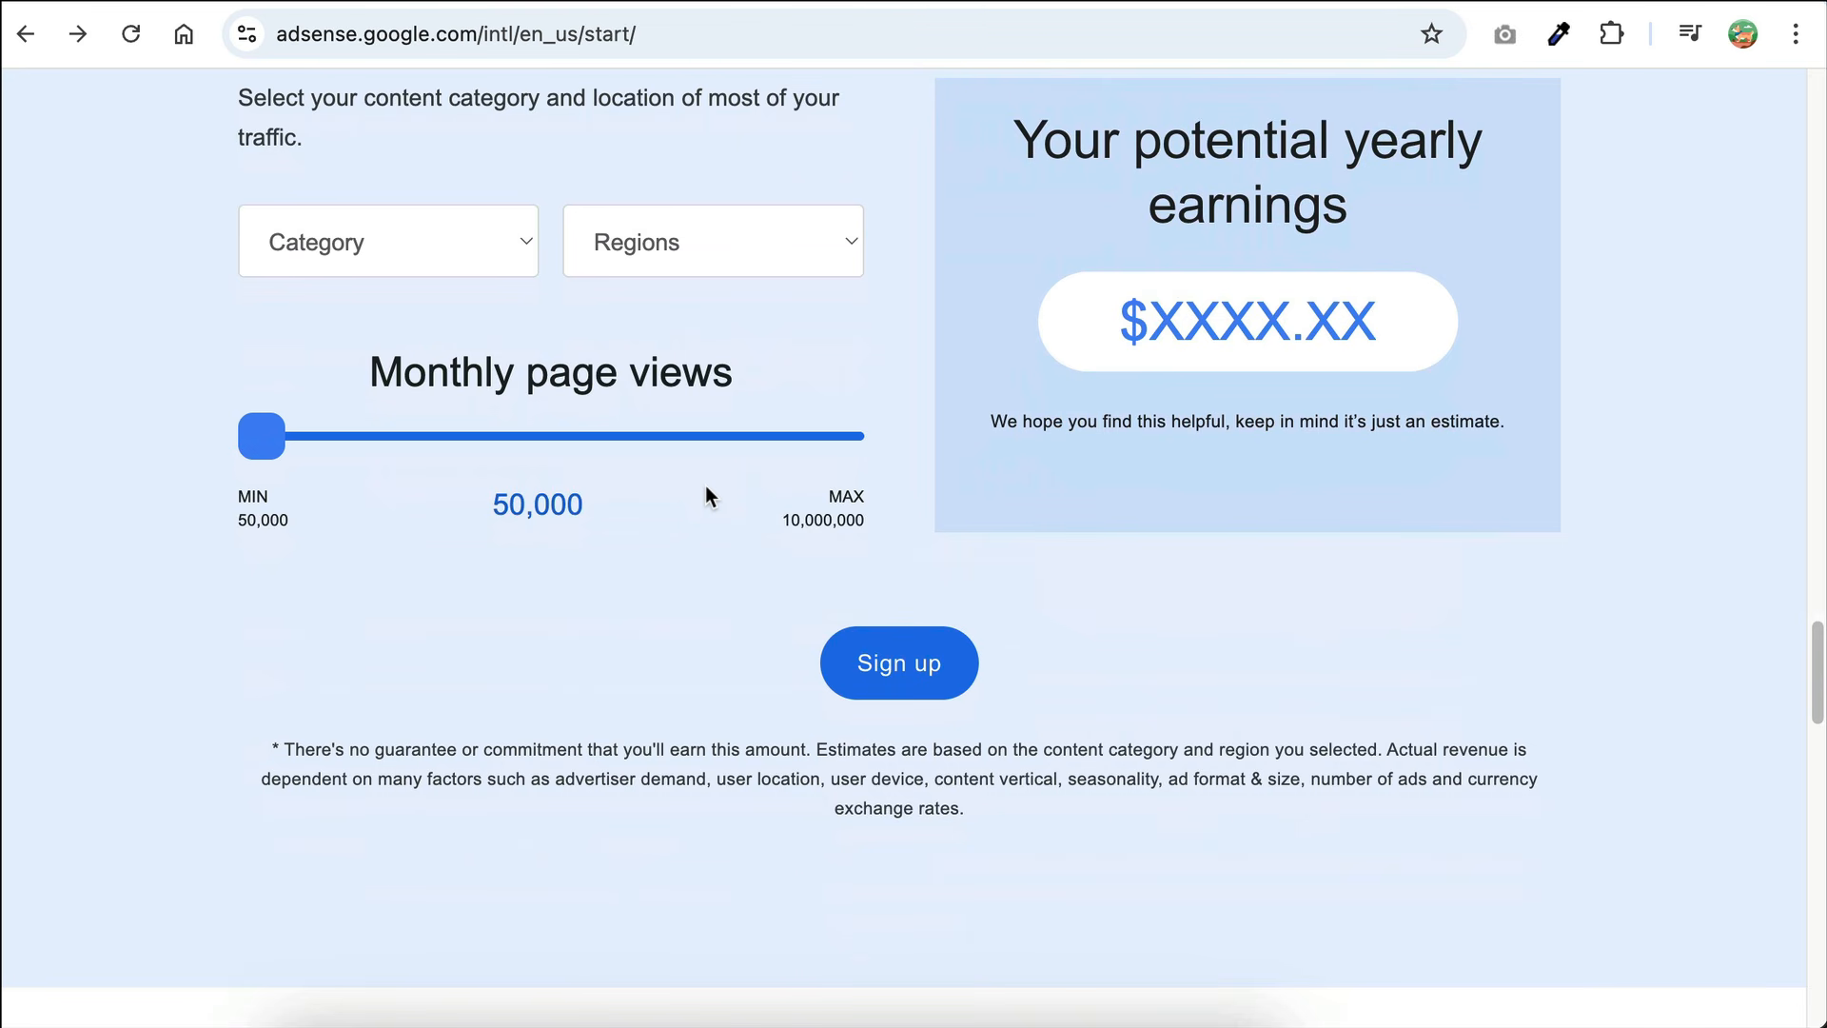
scroll(705, 487, "up", 20)
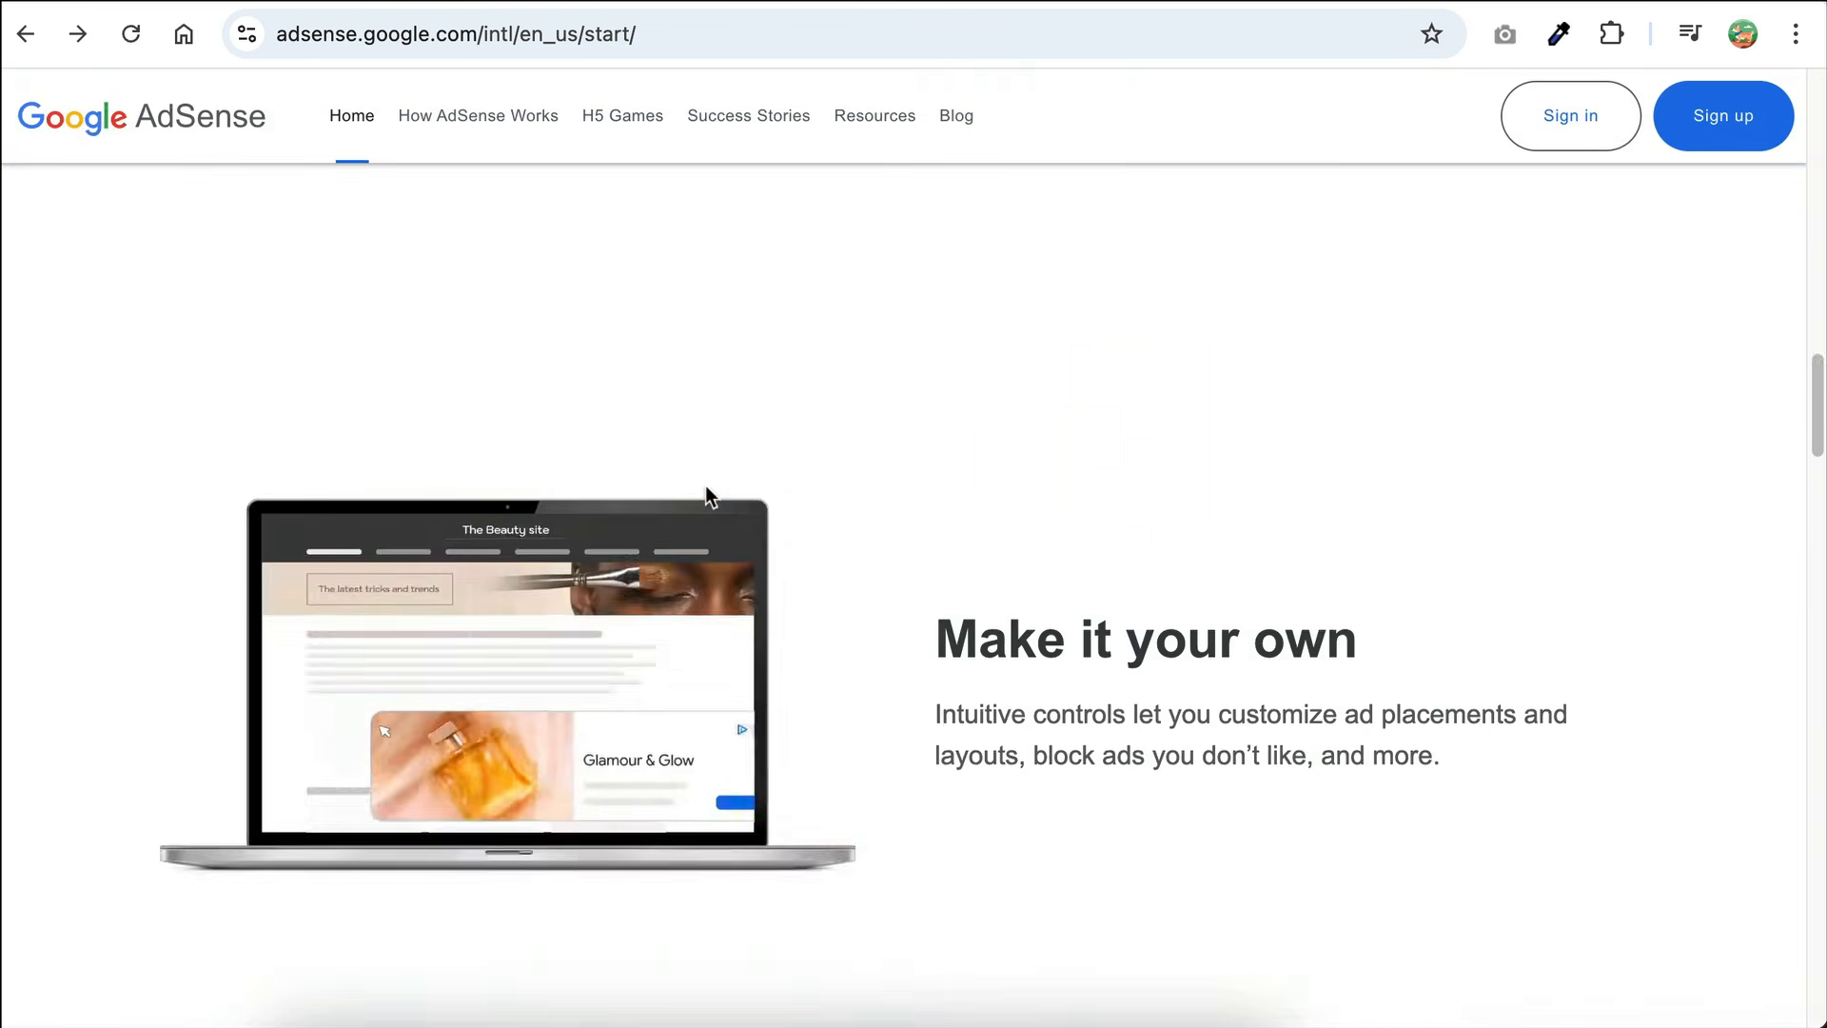
scroll(705, 486, "up", 5)
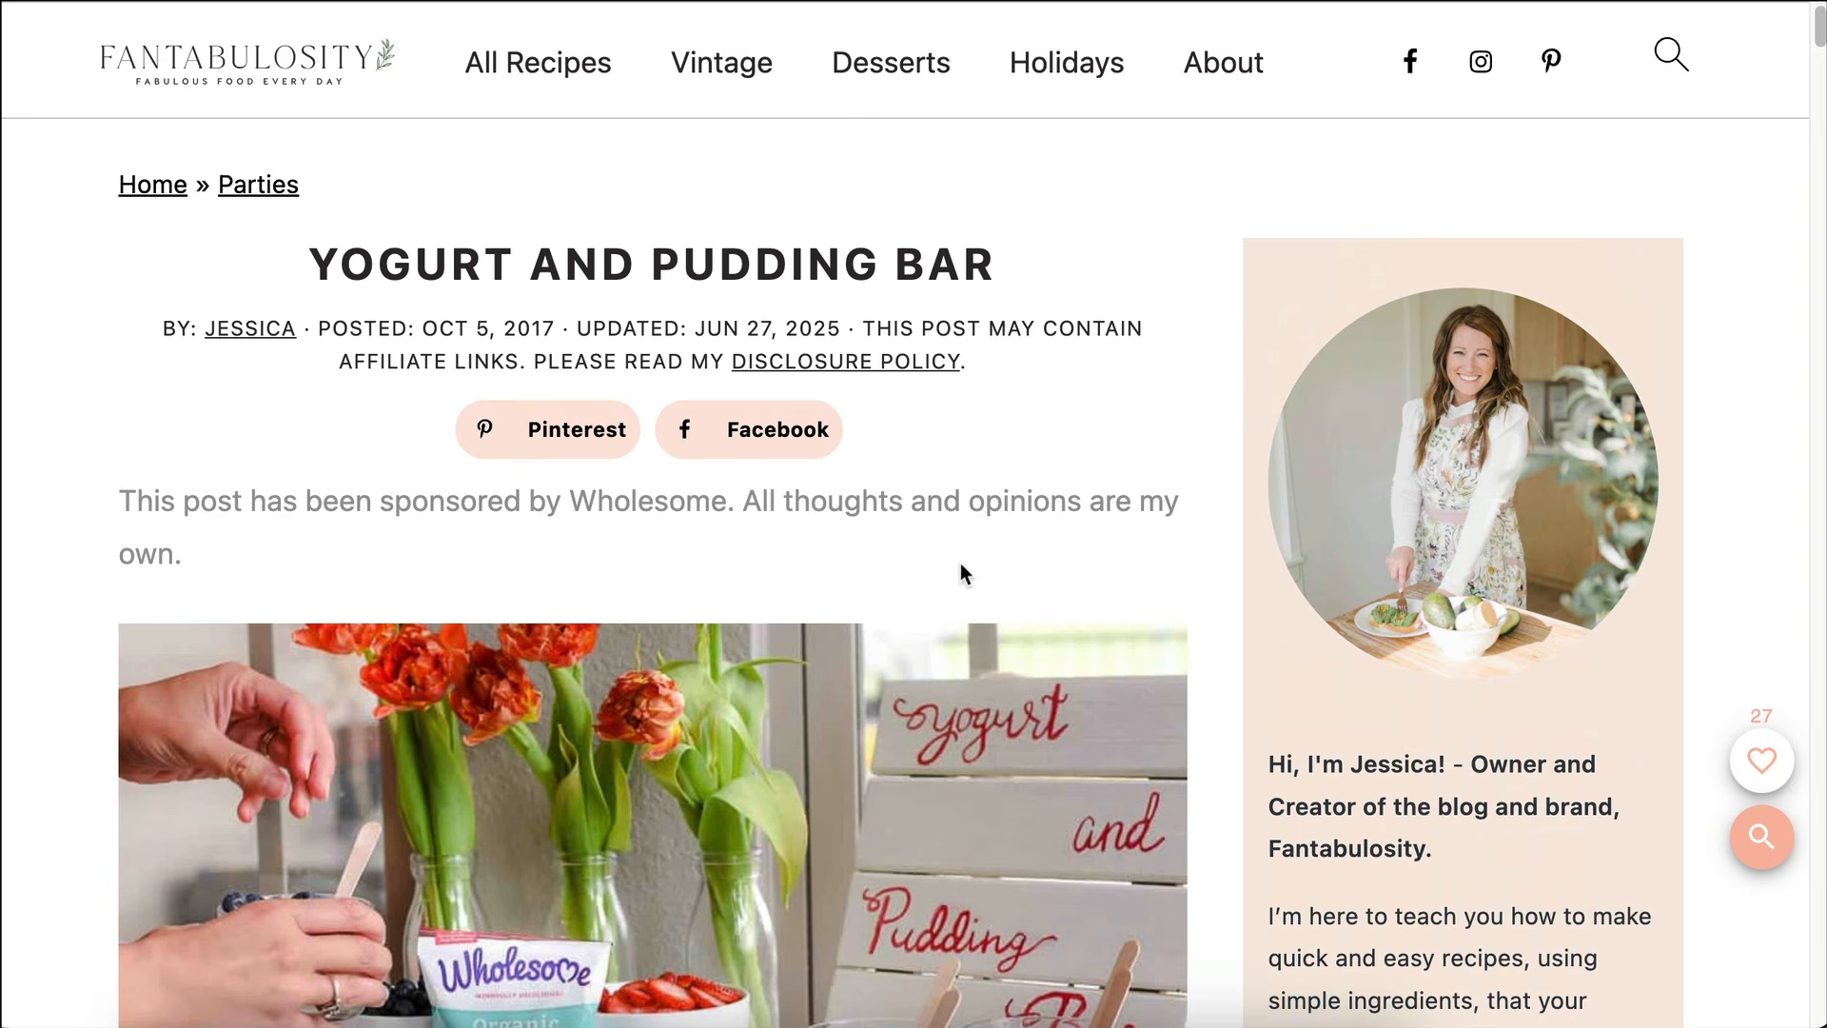
Step: Highlight the sponsorship disclosure in Fantabulosity's Yogurt and Pudding Bar post and read through the sponsored article
triple_click(148, 497)
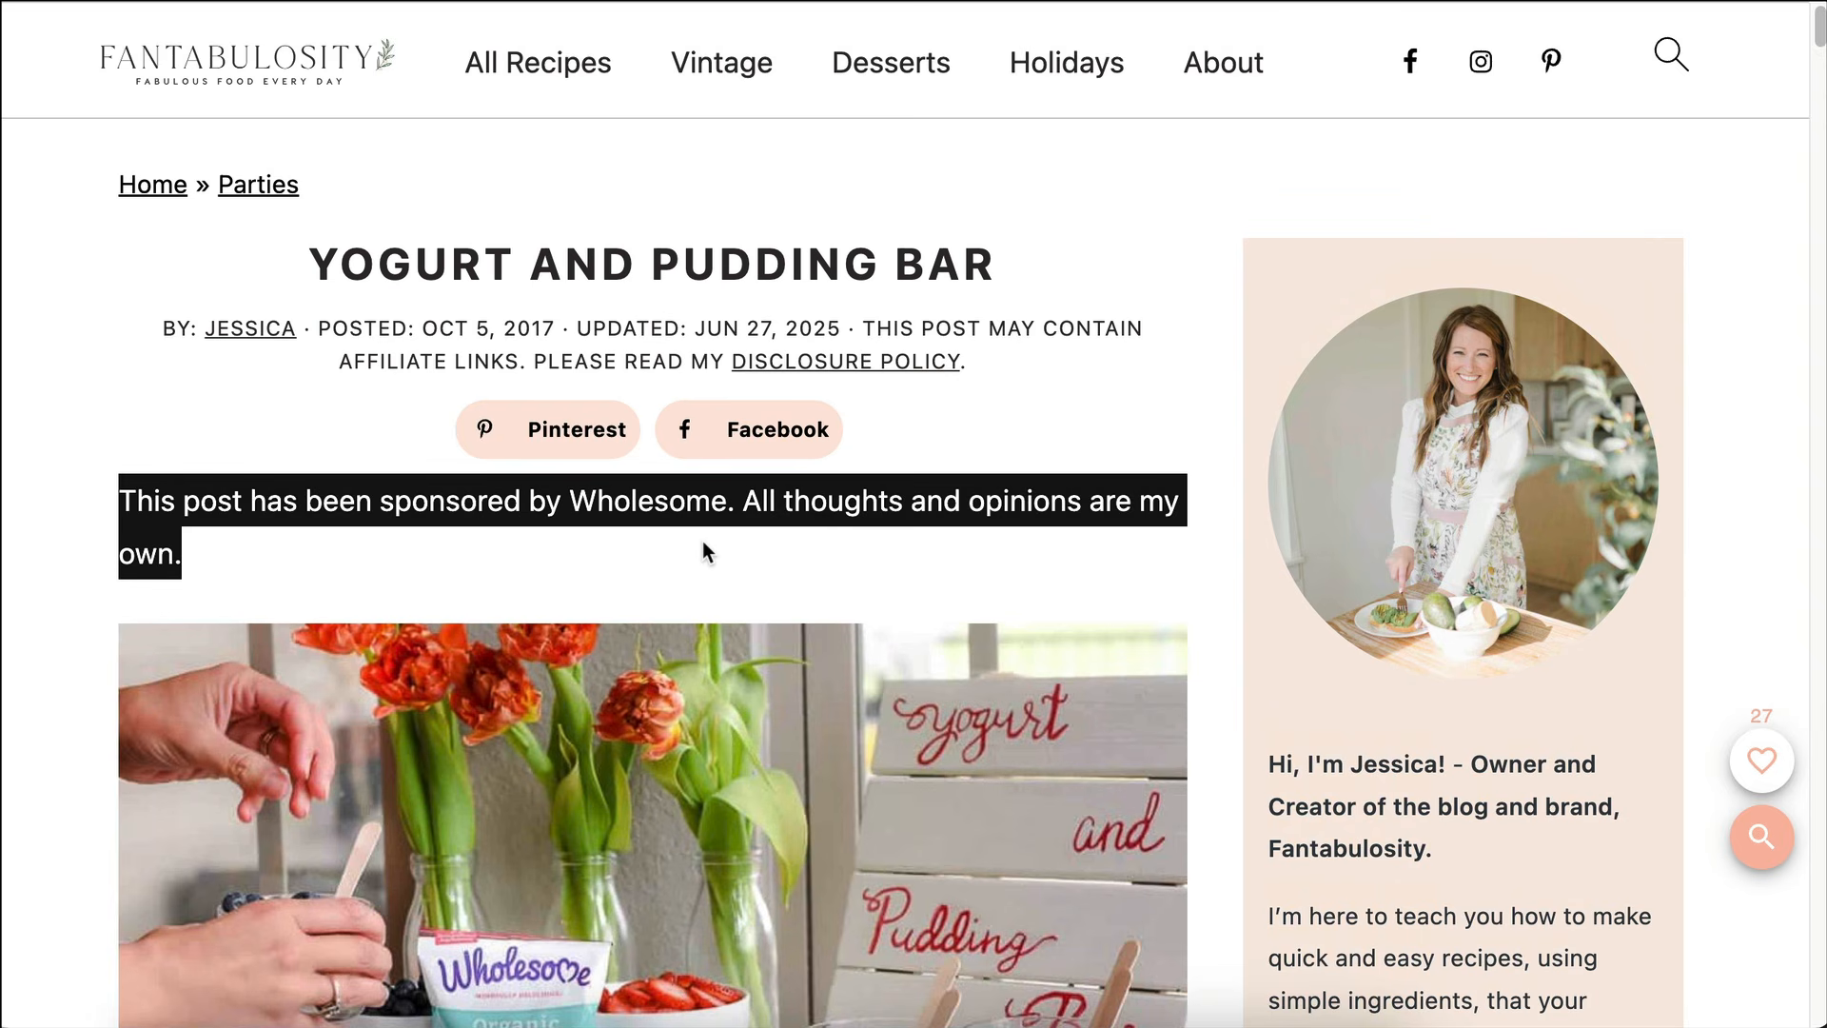
scroll(723, 562, "down", 5)
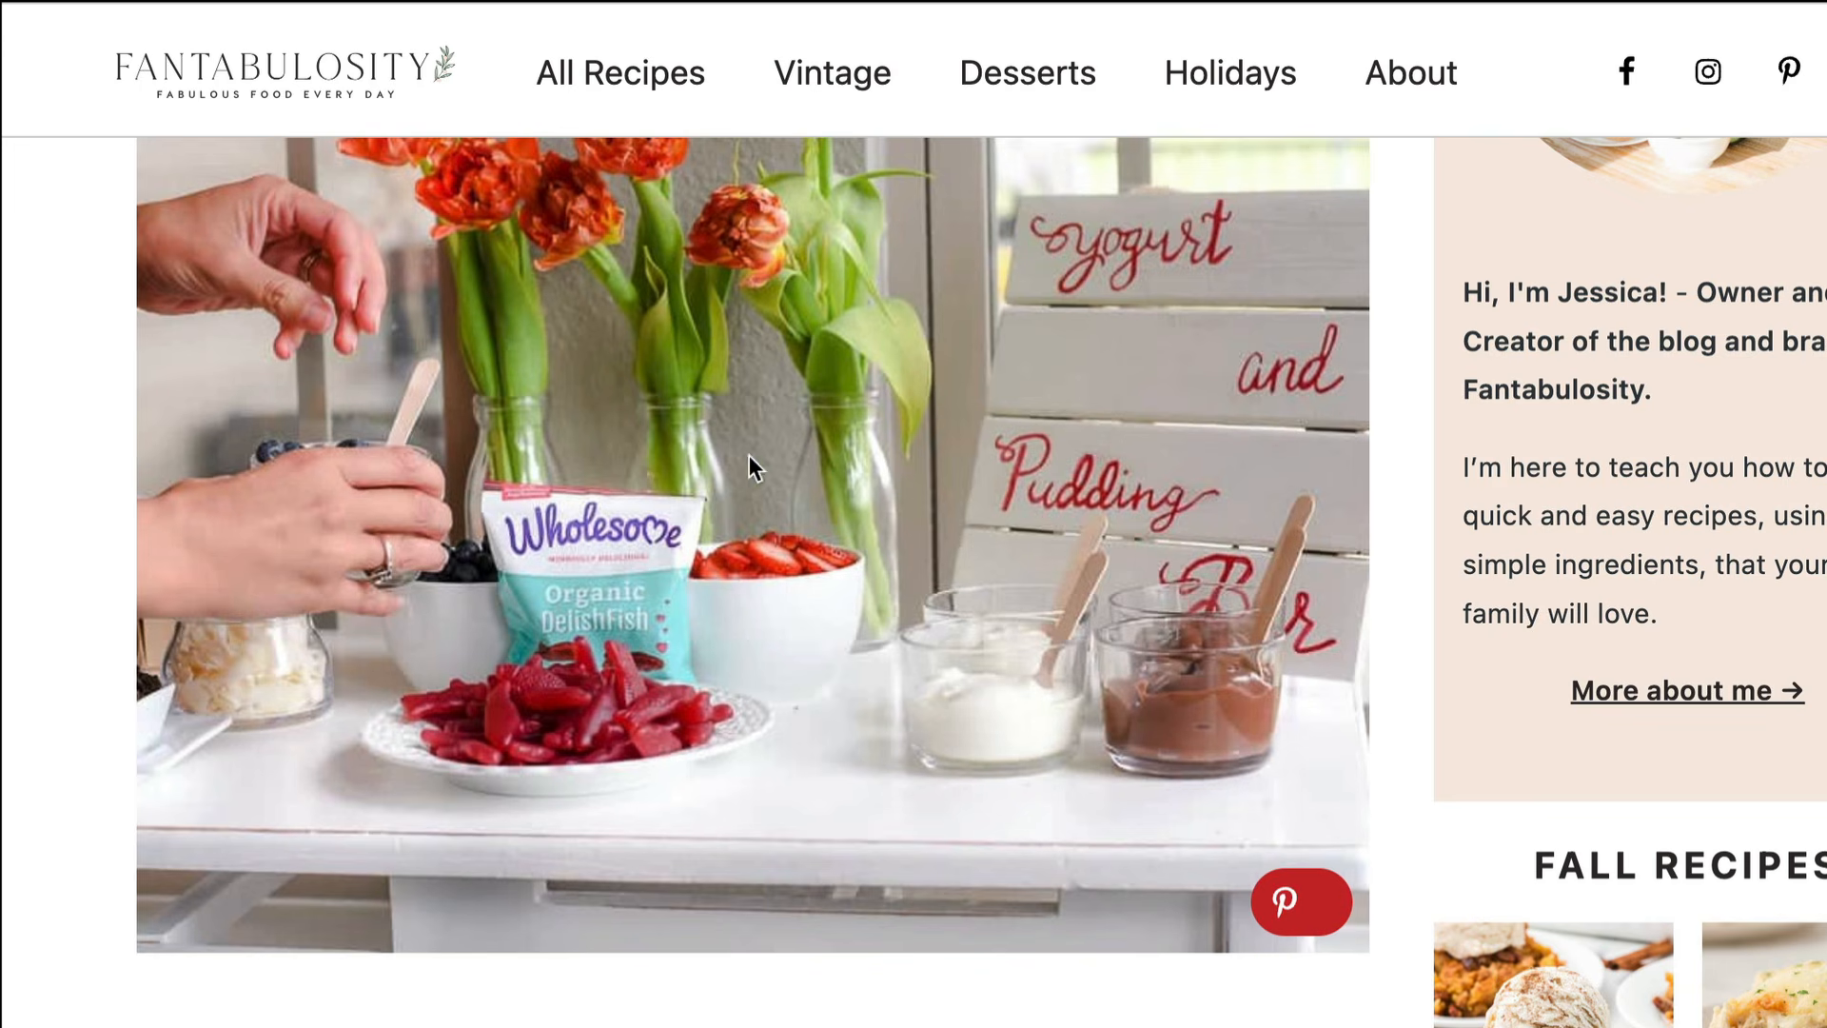
scroll(681, 785, "down", 20)
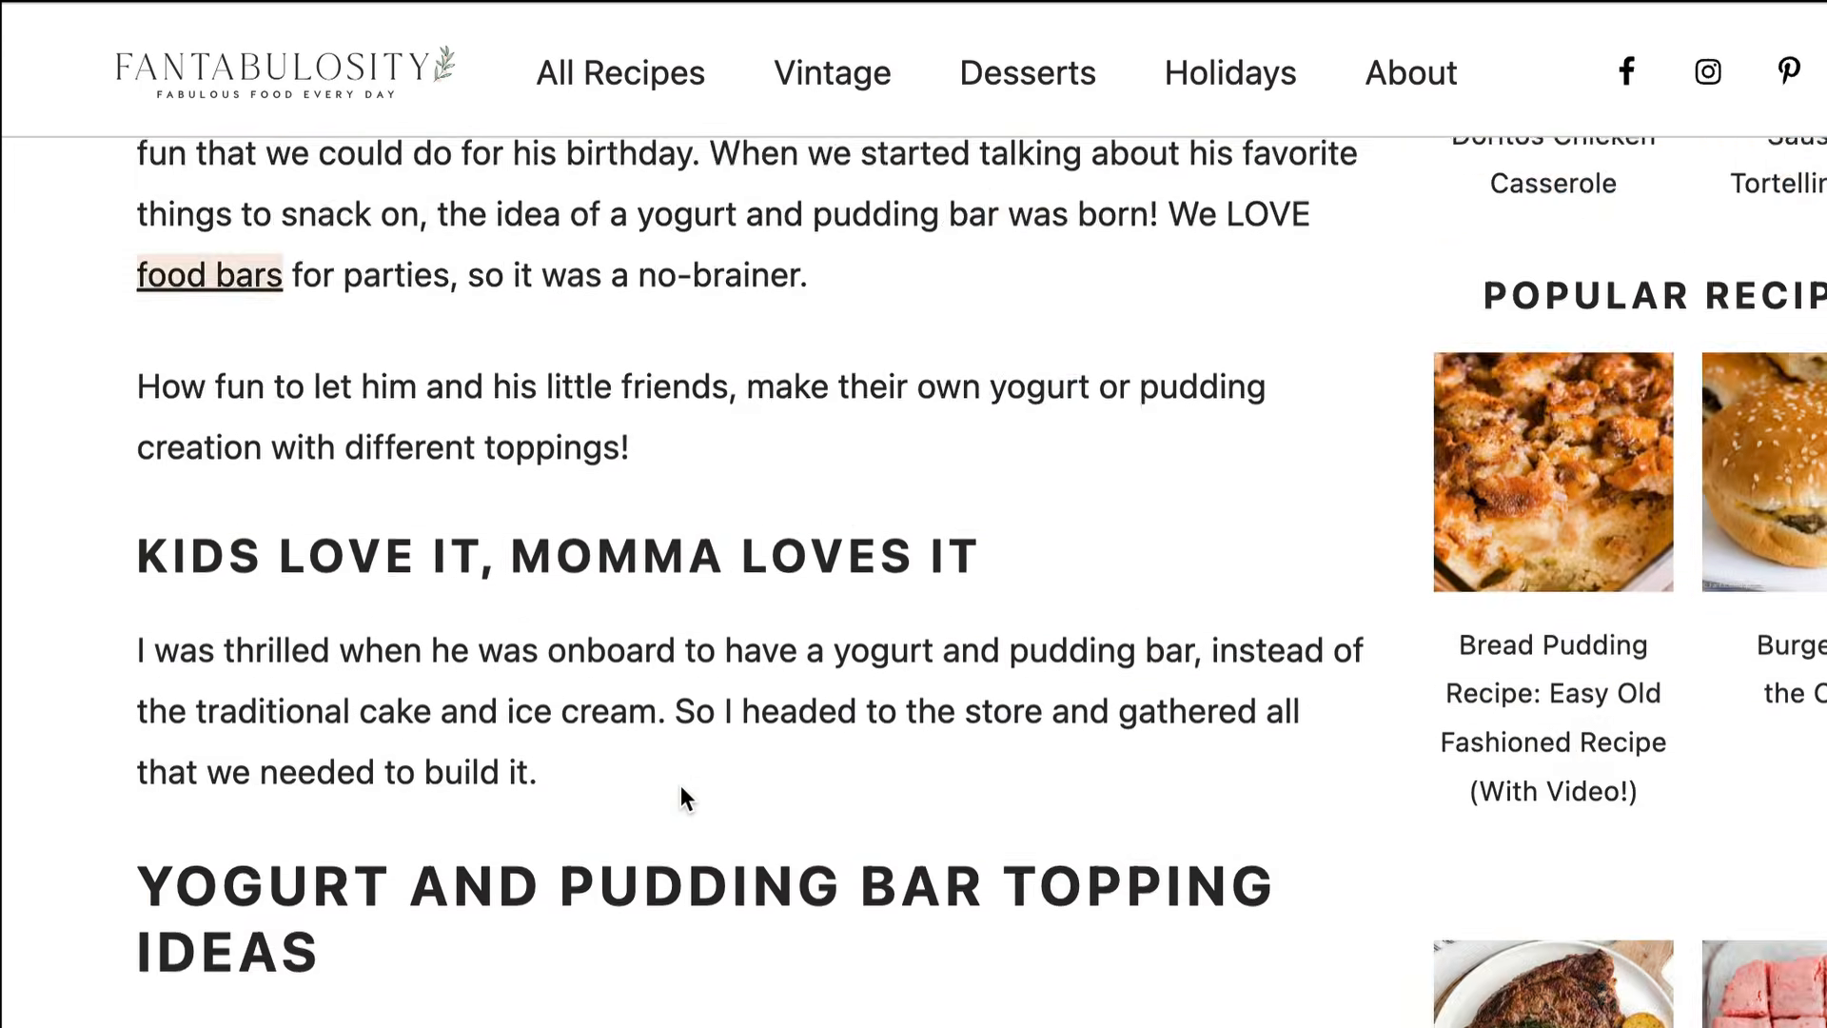
scroll(682, 786, "down", 15)
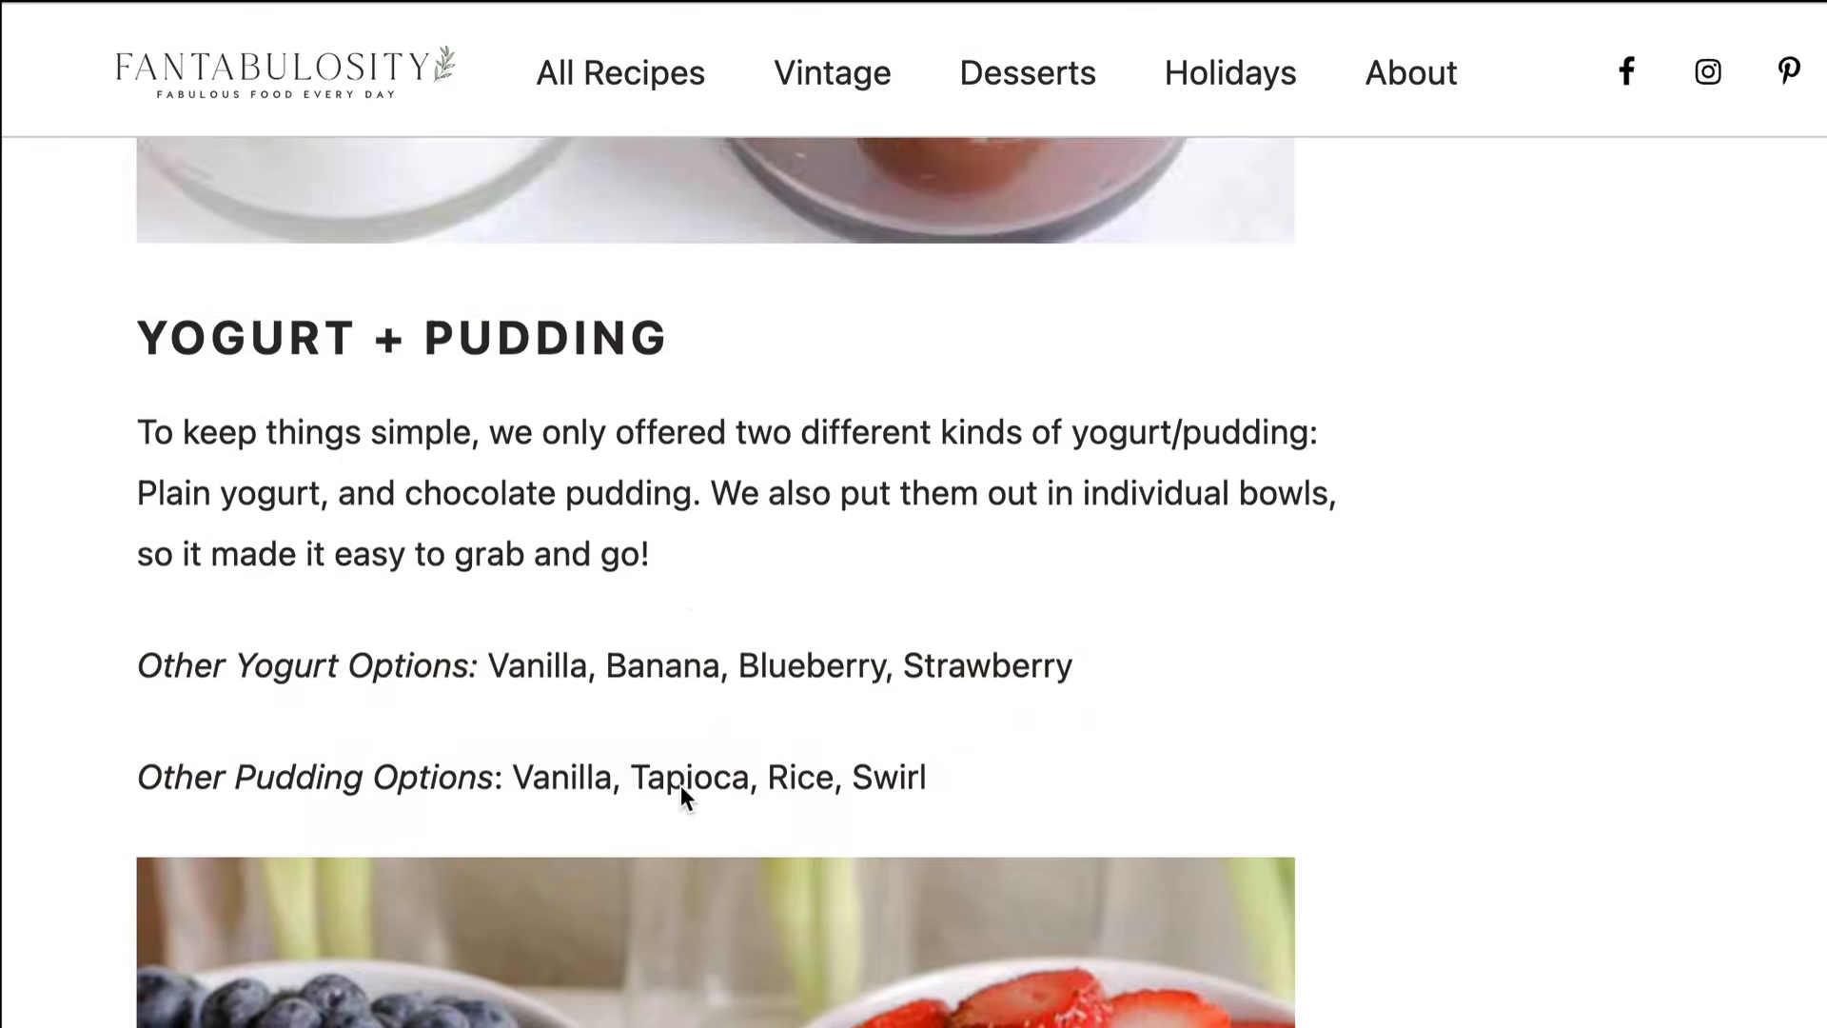
scroll(681, 785, "down", 3)
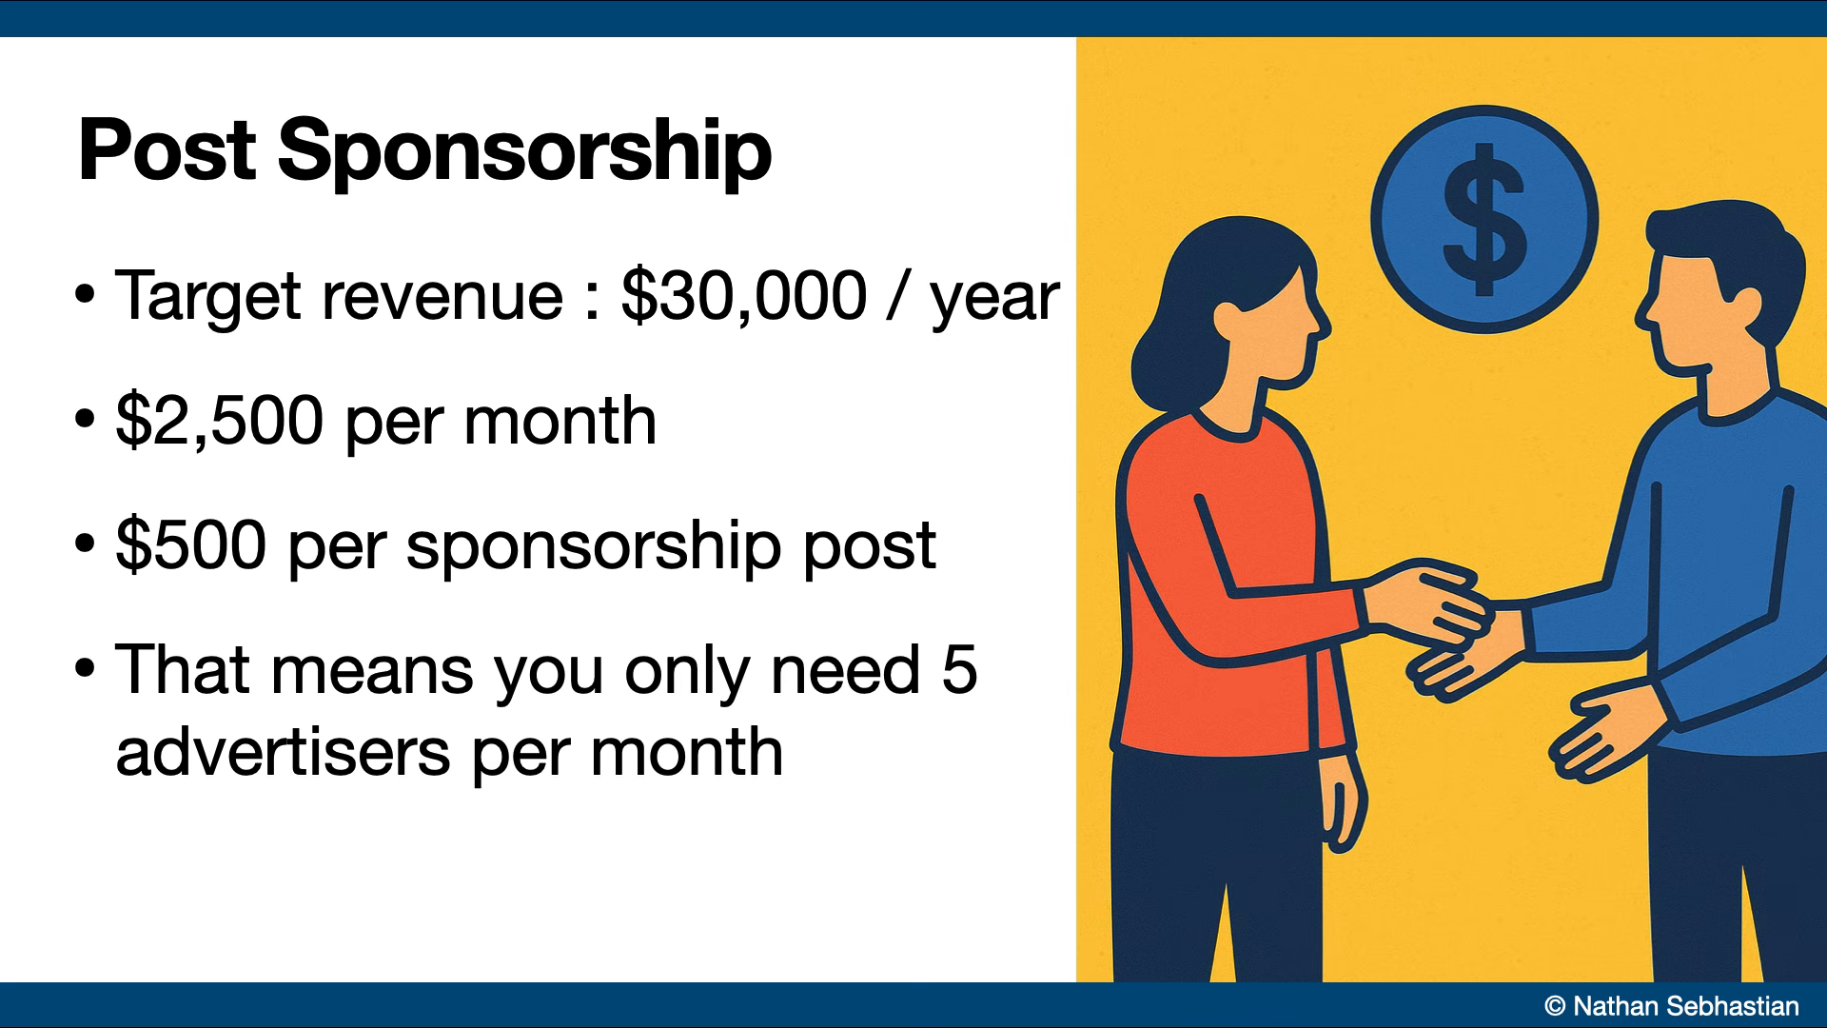
key("Right")
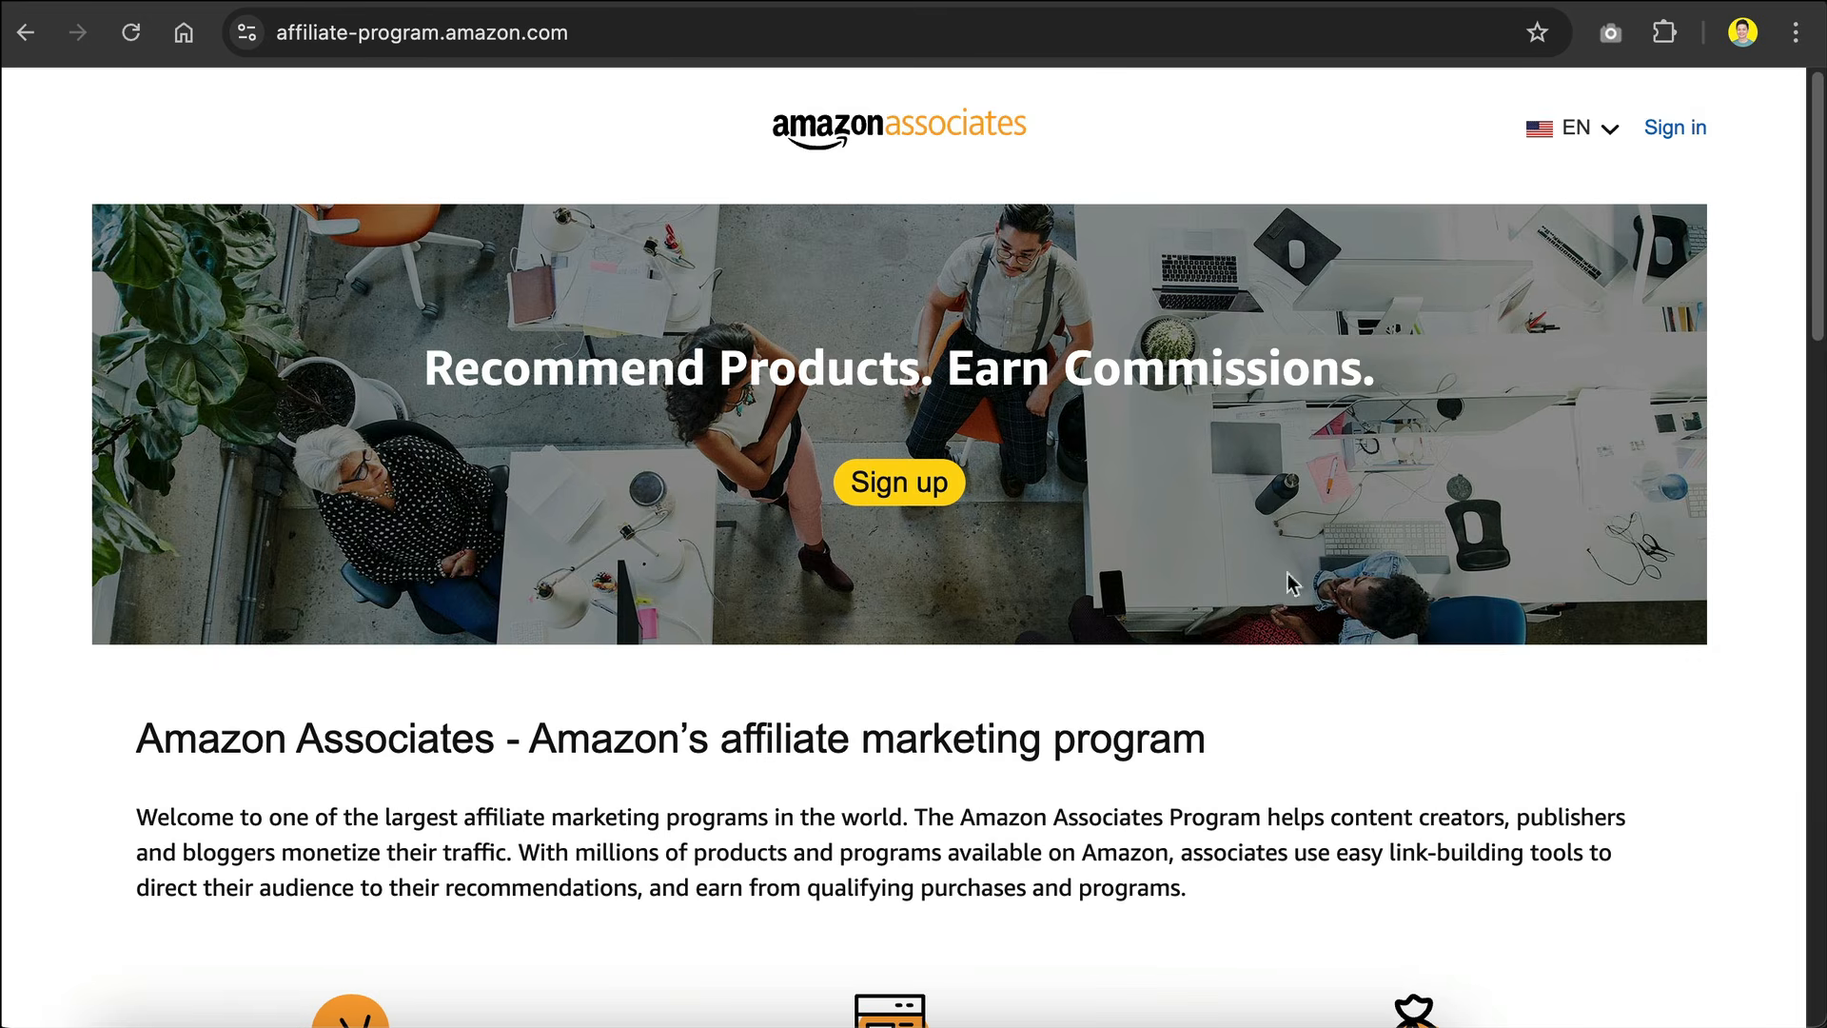
Step: Review the Amazon Associates page, covering how the affiliate program works and its frequently asked questions
scroll(889, 452, "down", 3)
scroll(890, 452, "down", 5)
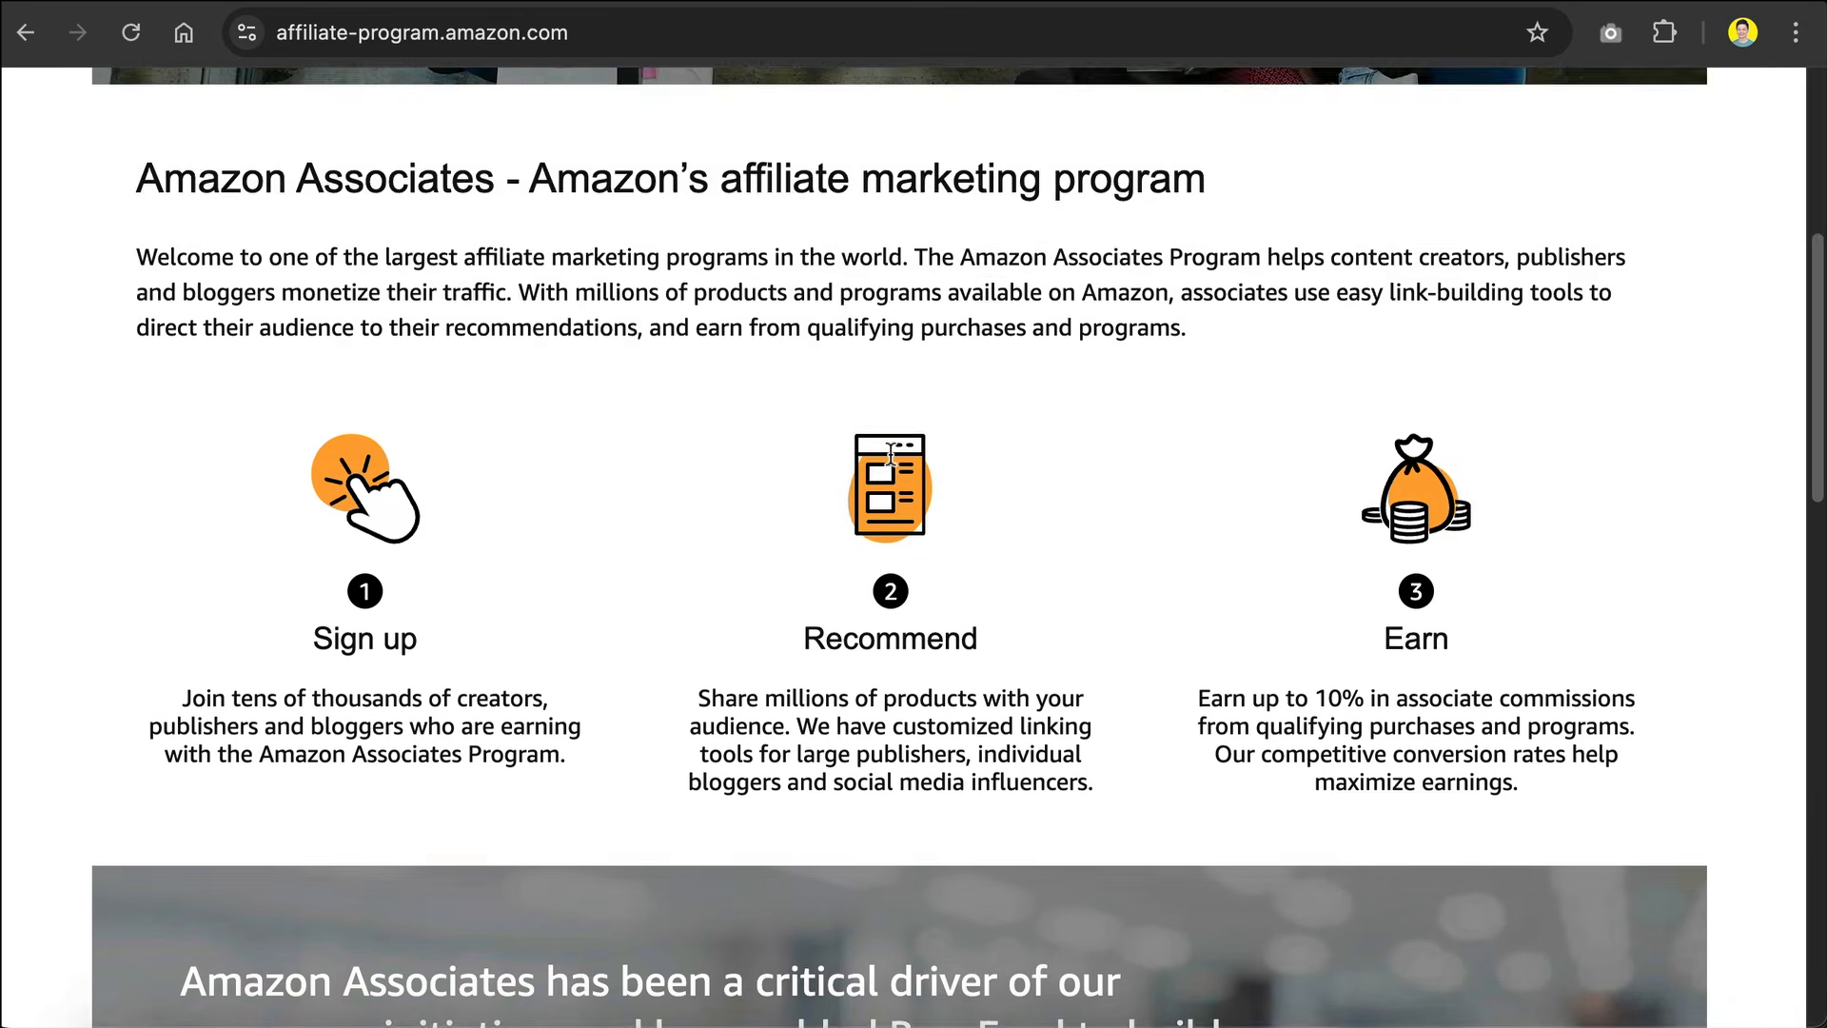
scroll(1136, 472, "down", 9)
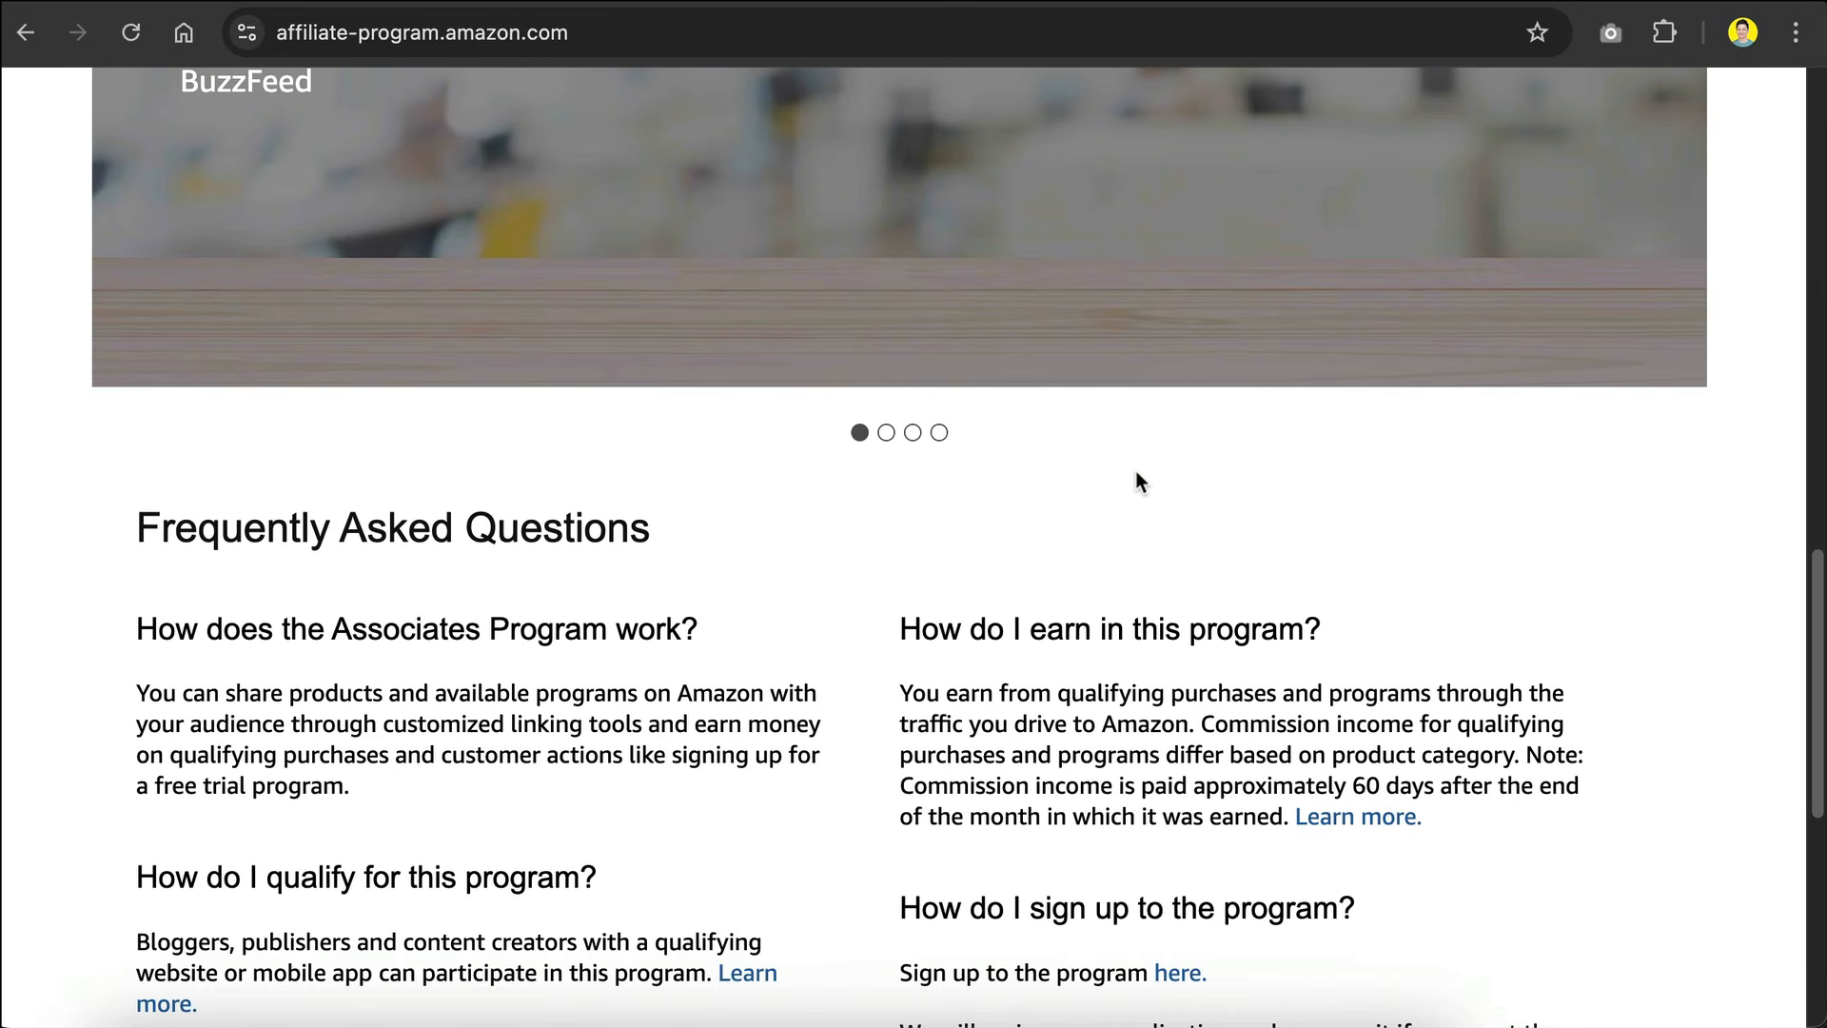
scroll(1136, 472, "down", 7)
scroll(1135, 471, "up", 20)
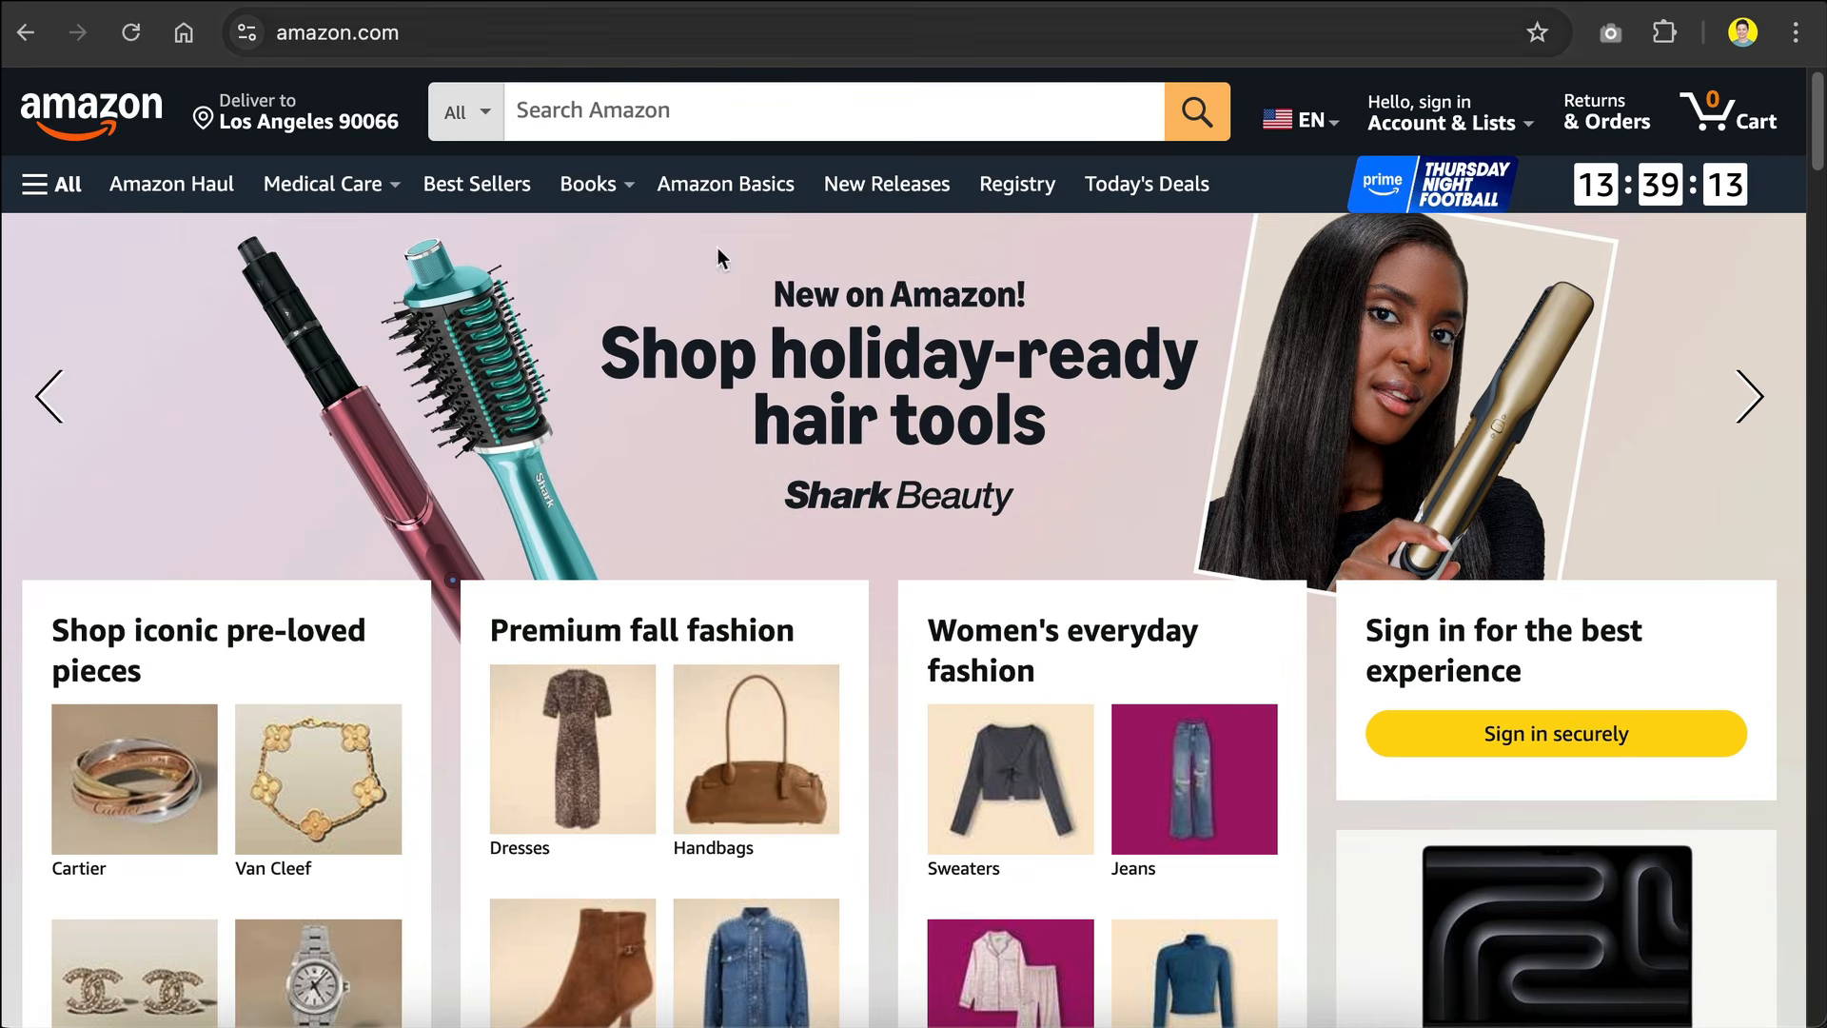
Step: Browse the Amazon homepage's product categories and best sellers for items an affiliate could promote
scroll(714, 552, "down", 7)
scroll(713, 547, "down", 13)
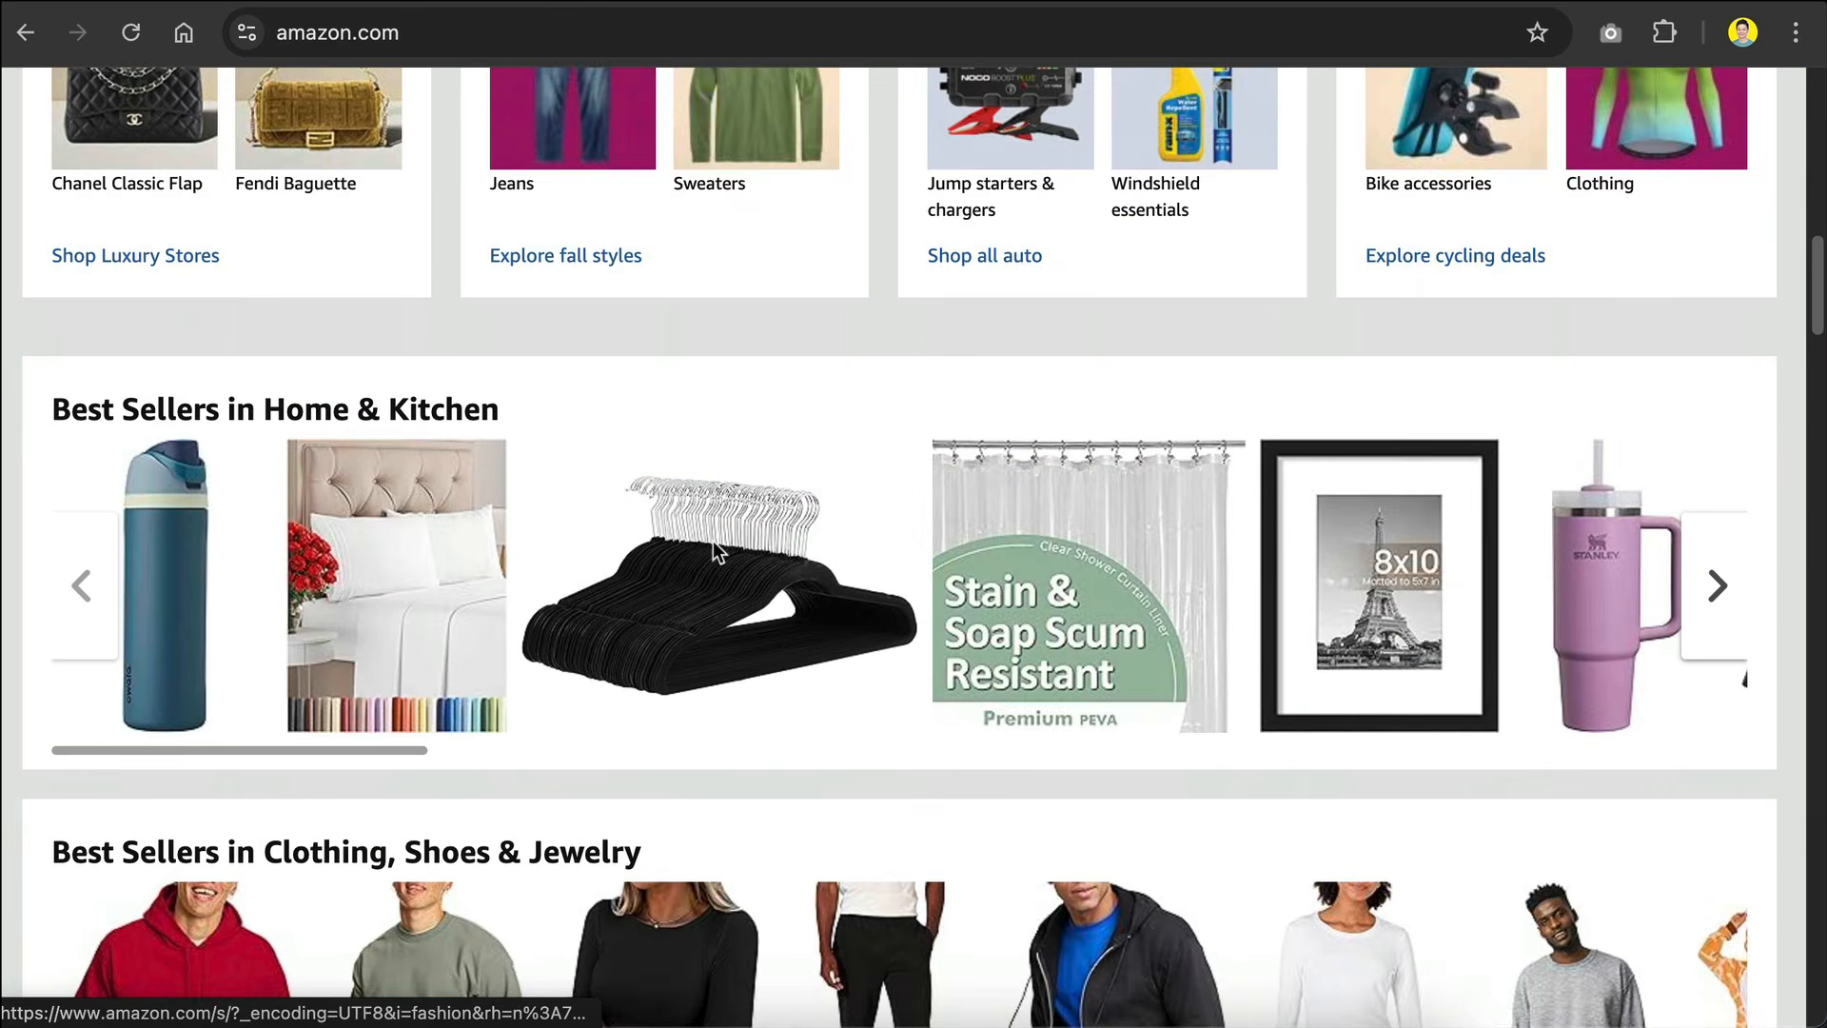
scroll(851, 388, "down", 1)
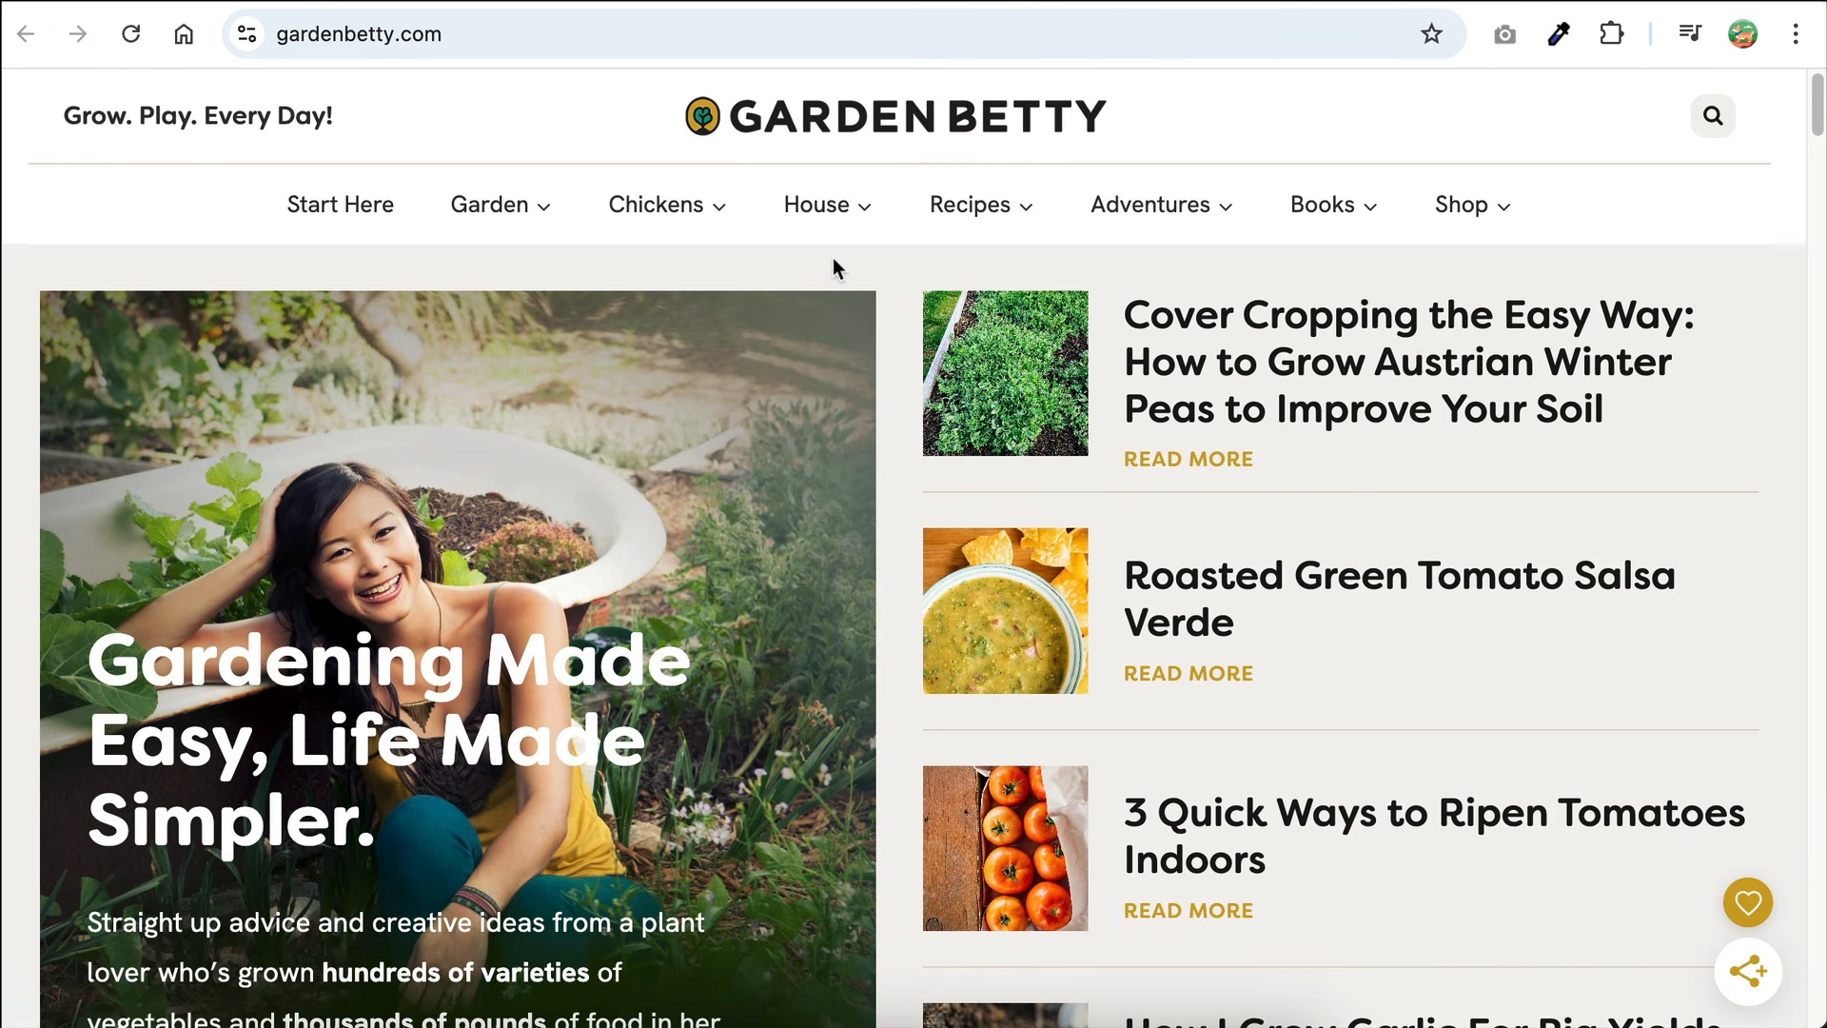
scroll(833, 260, "down", 20)
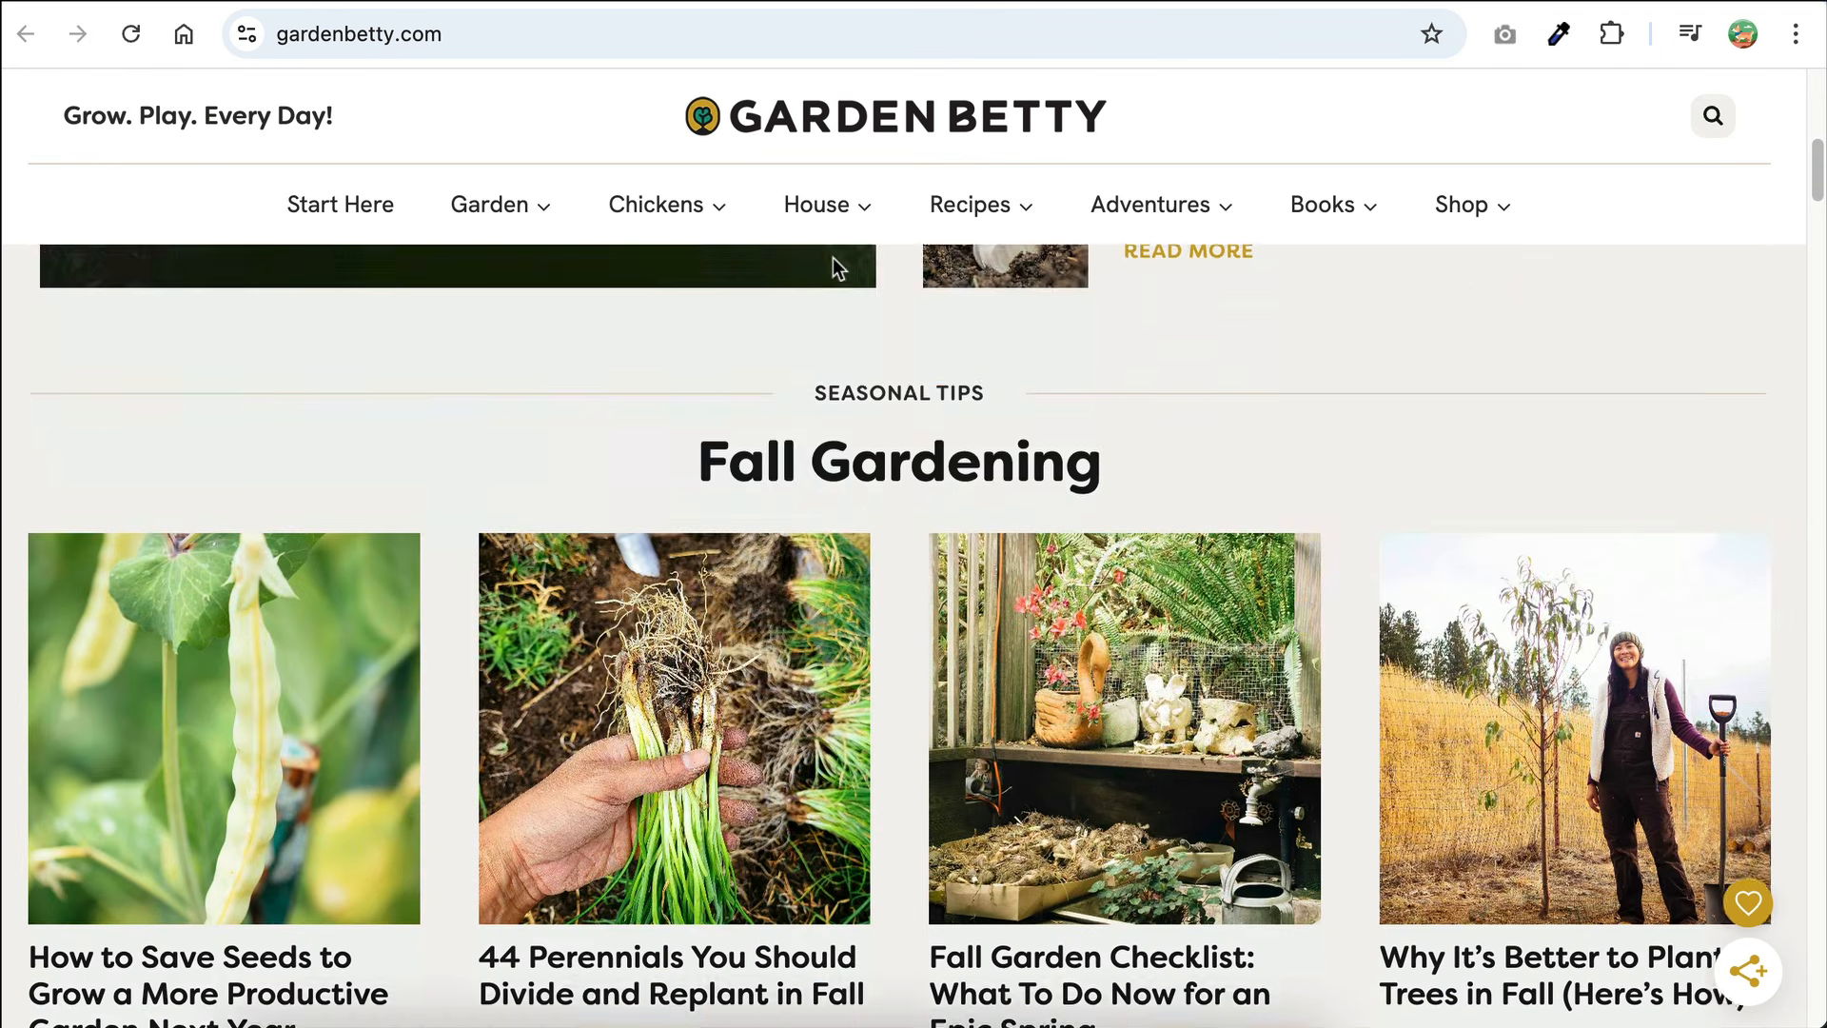
Step: Look over the Garden Betty and 9to5Mac homepages as examples of niche blogs
scroll(833, 258, "down", 5)
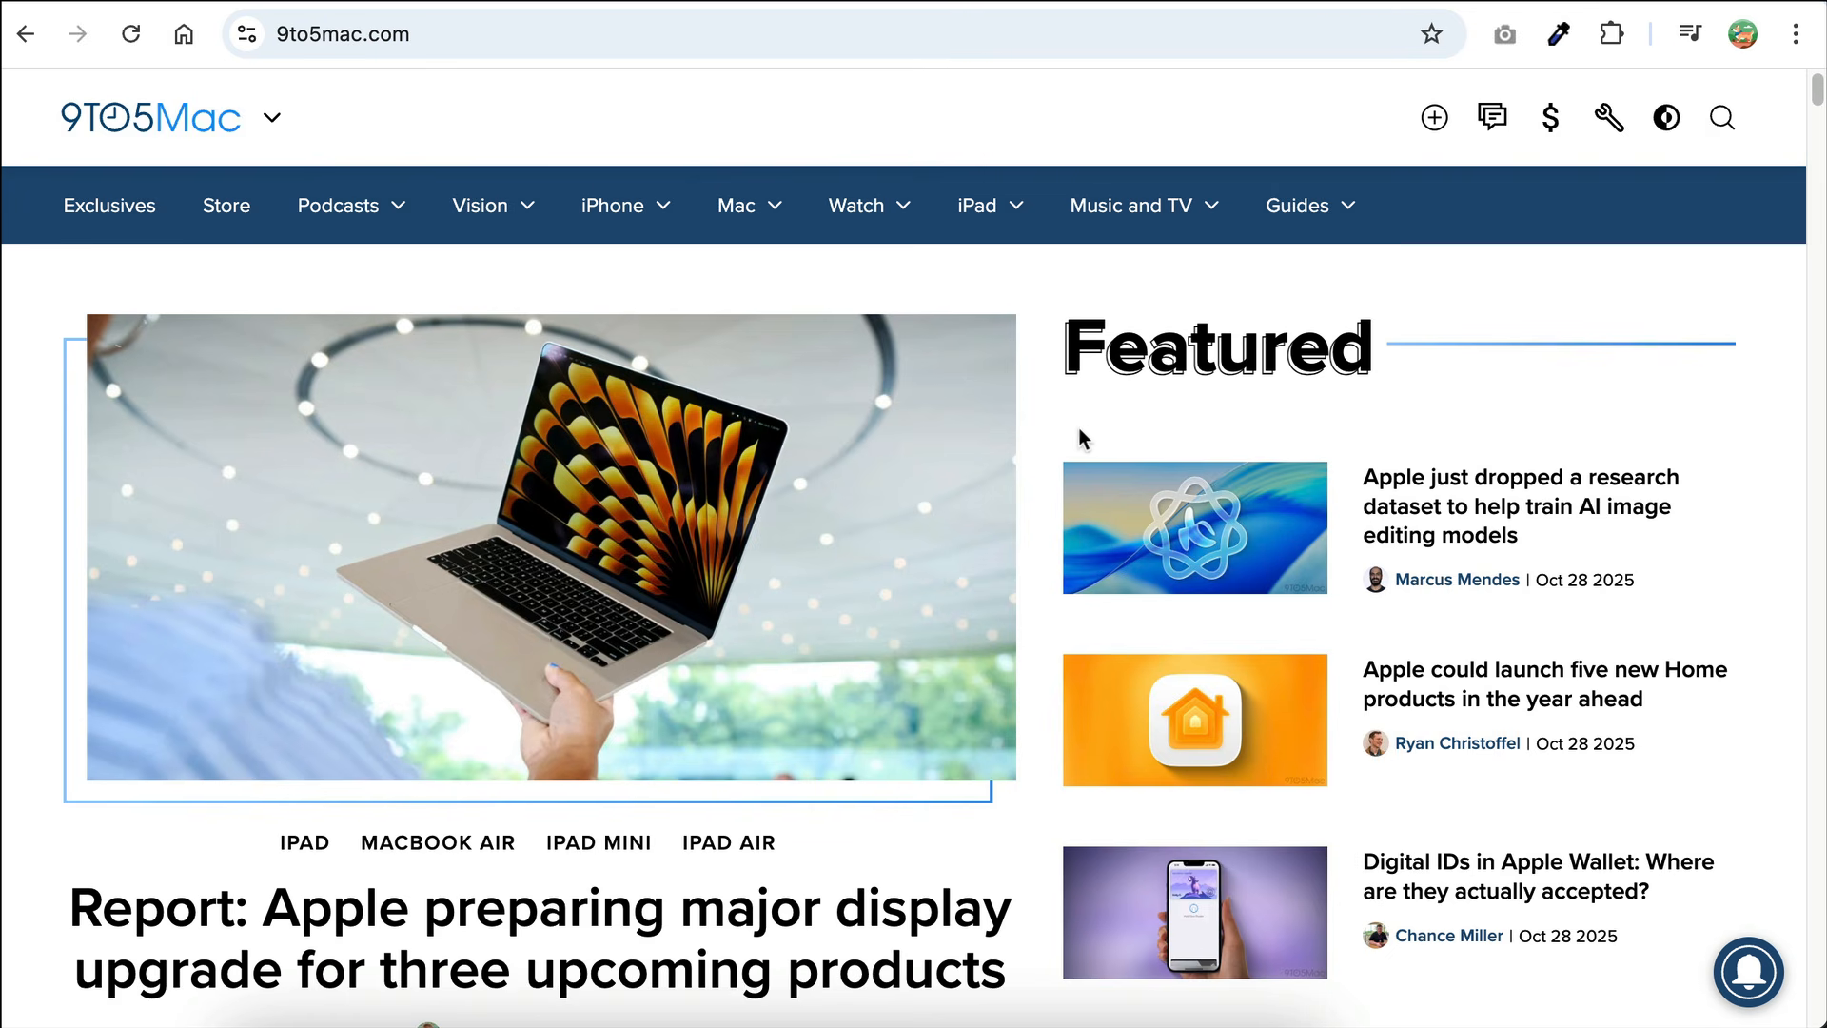
scroll(1091, 433, "down", 3)
scroll(1091, 429, "down", 10)
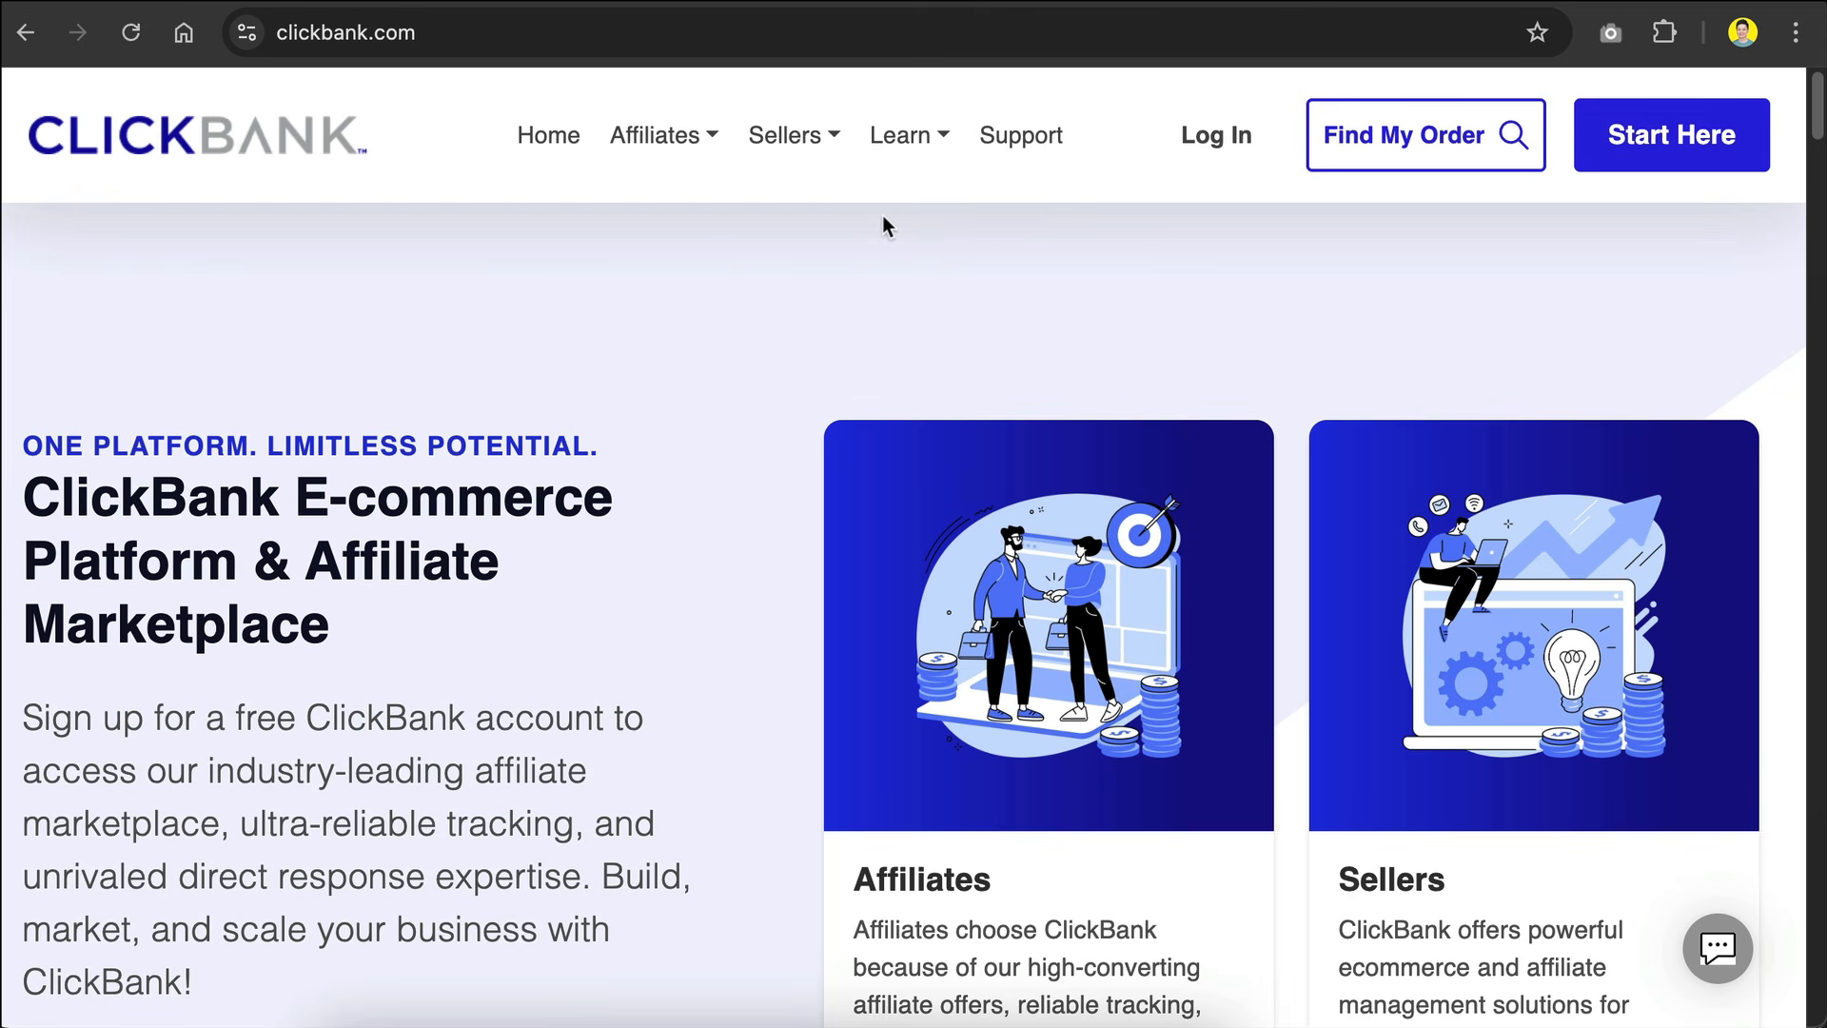
Step: Review the ClickBank homepage, including its affiliate and seller offers and the popular affiliate resources
scroll(742, 220, "down", 10)
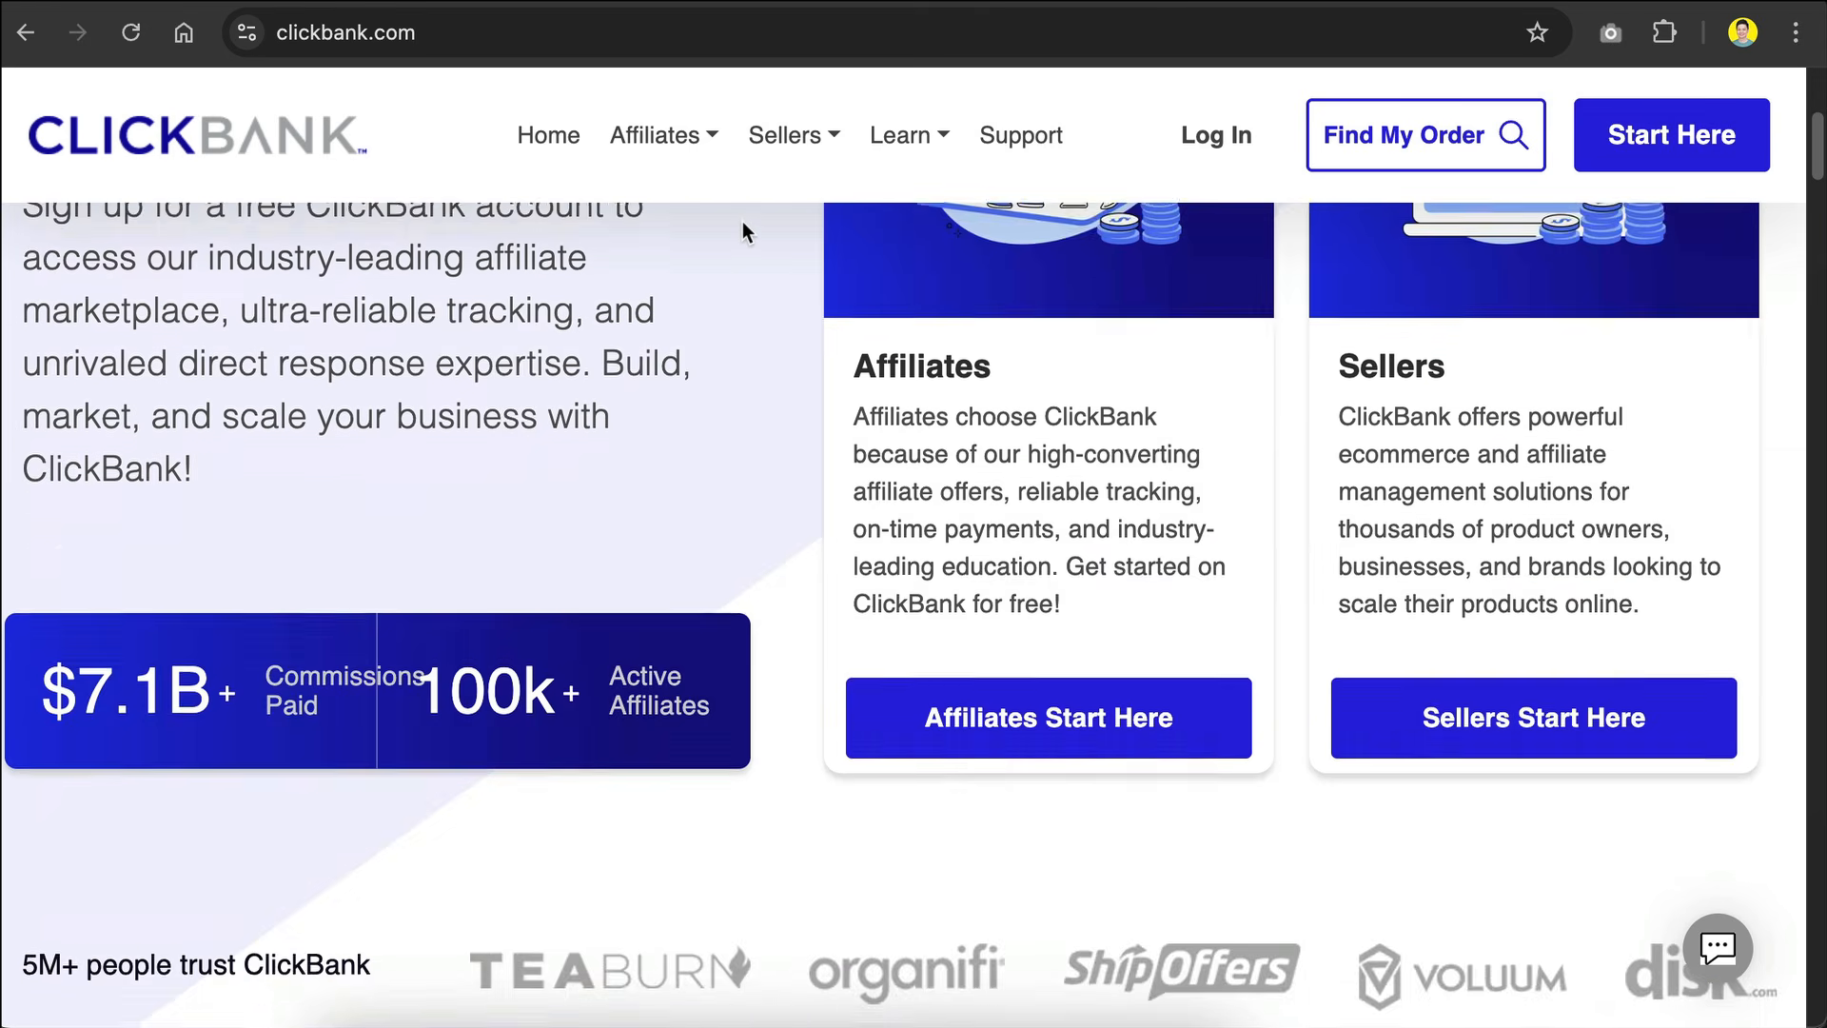
scroll(742, 230, "down", 6)
scroll(742, 231, "down", 20)
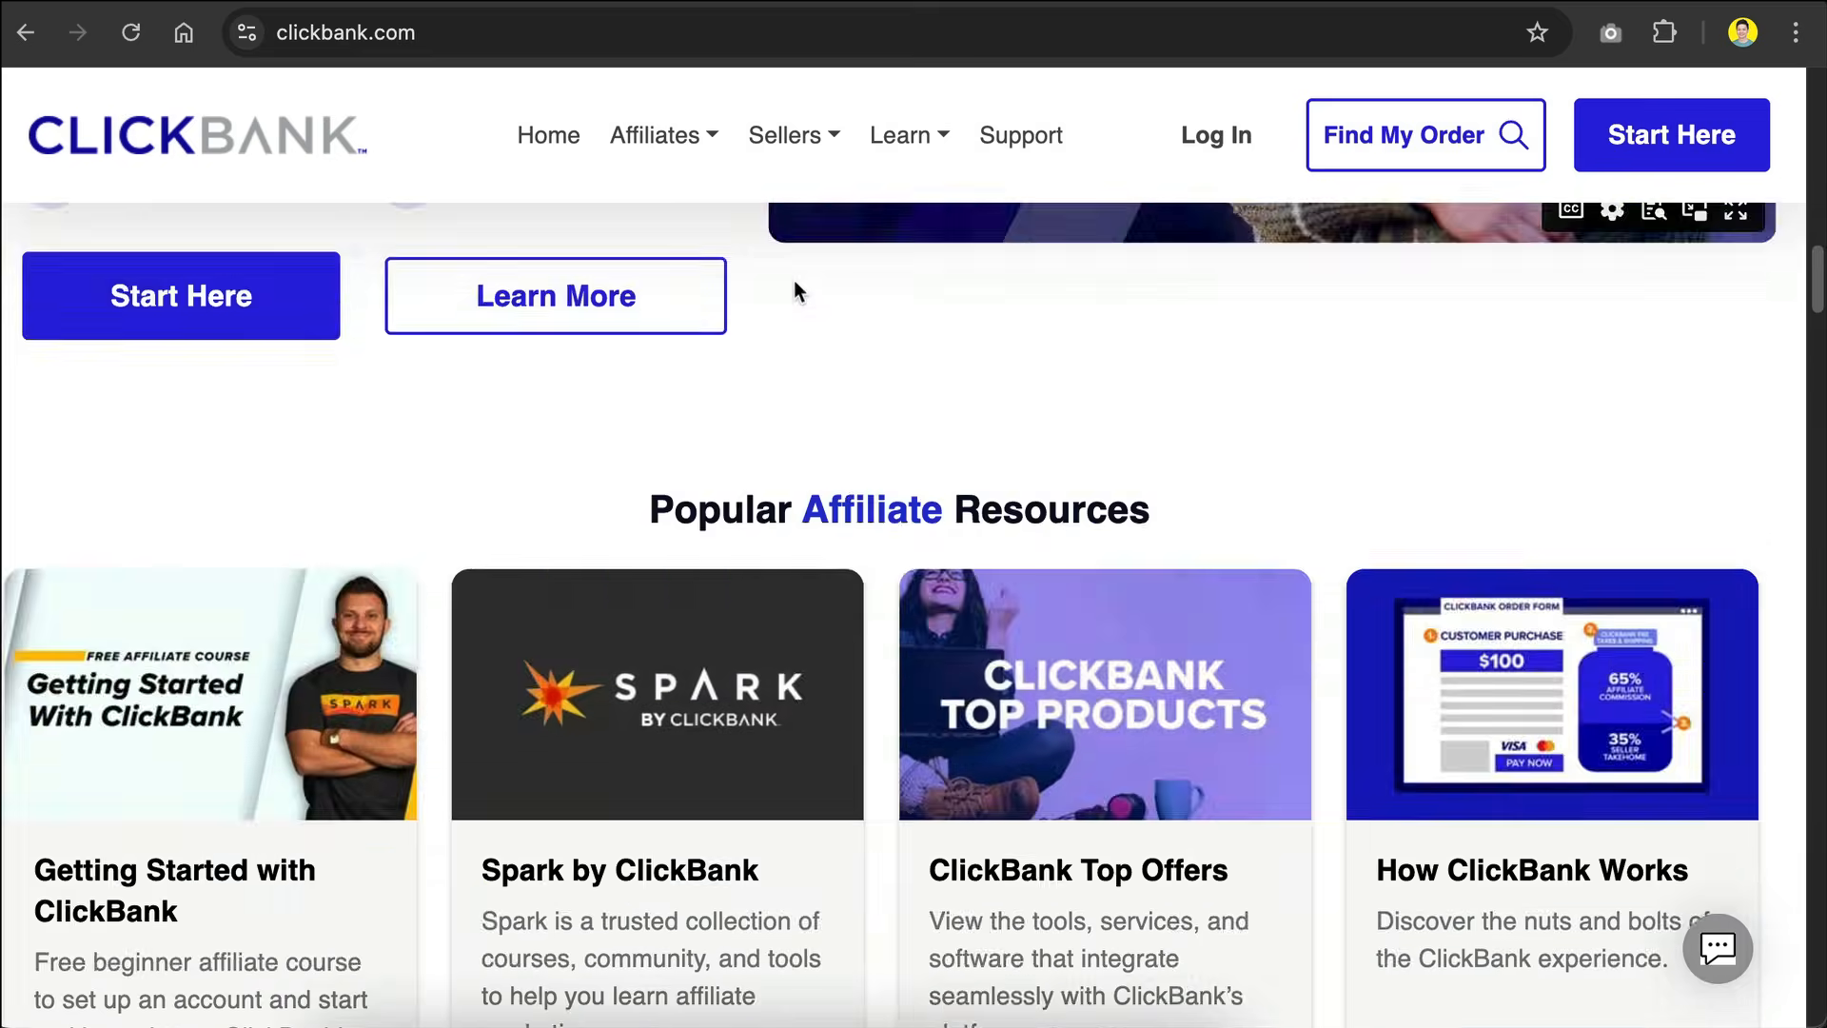
scroll(850, 333, "down", 20)
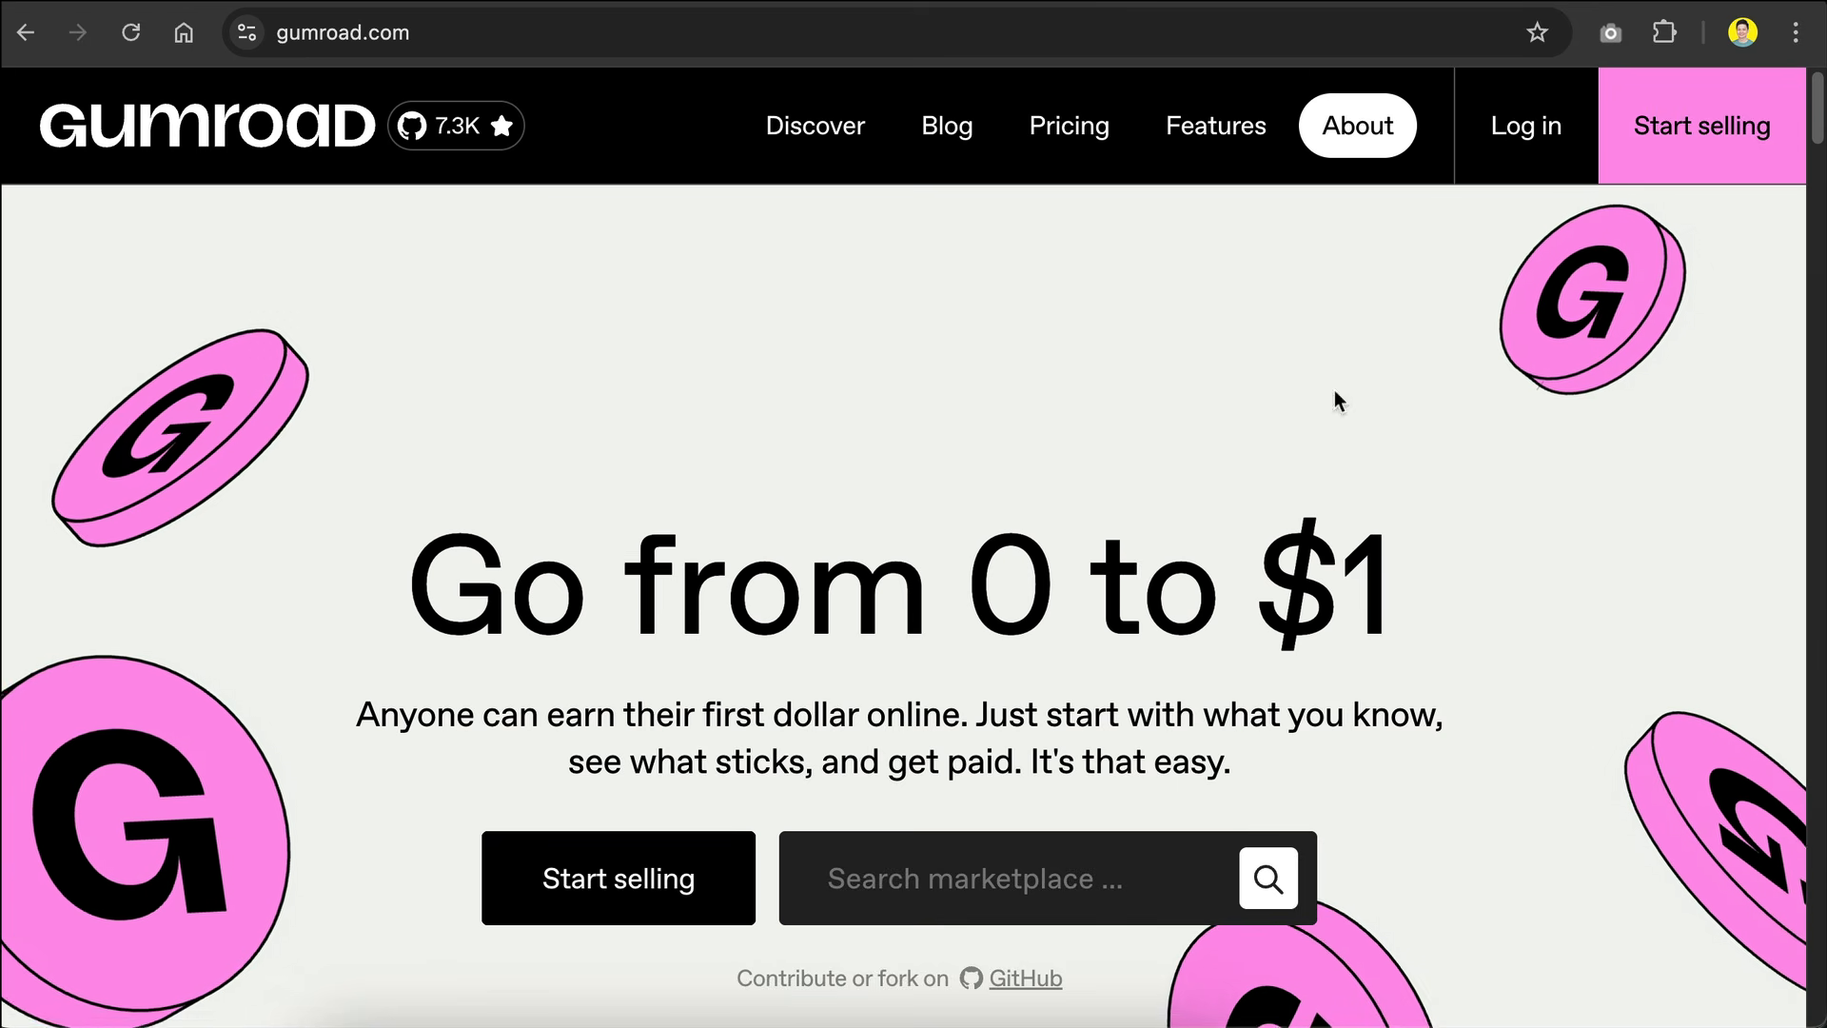
Step: Review the Gumroad homepage's selling features, highlighting the Sell anywhere paragraph about customizing a storefront
scroll(723, 375, "down", 2)
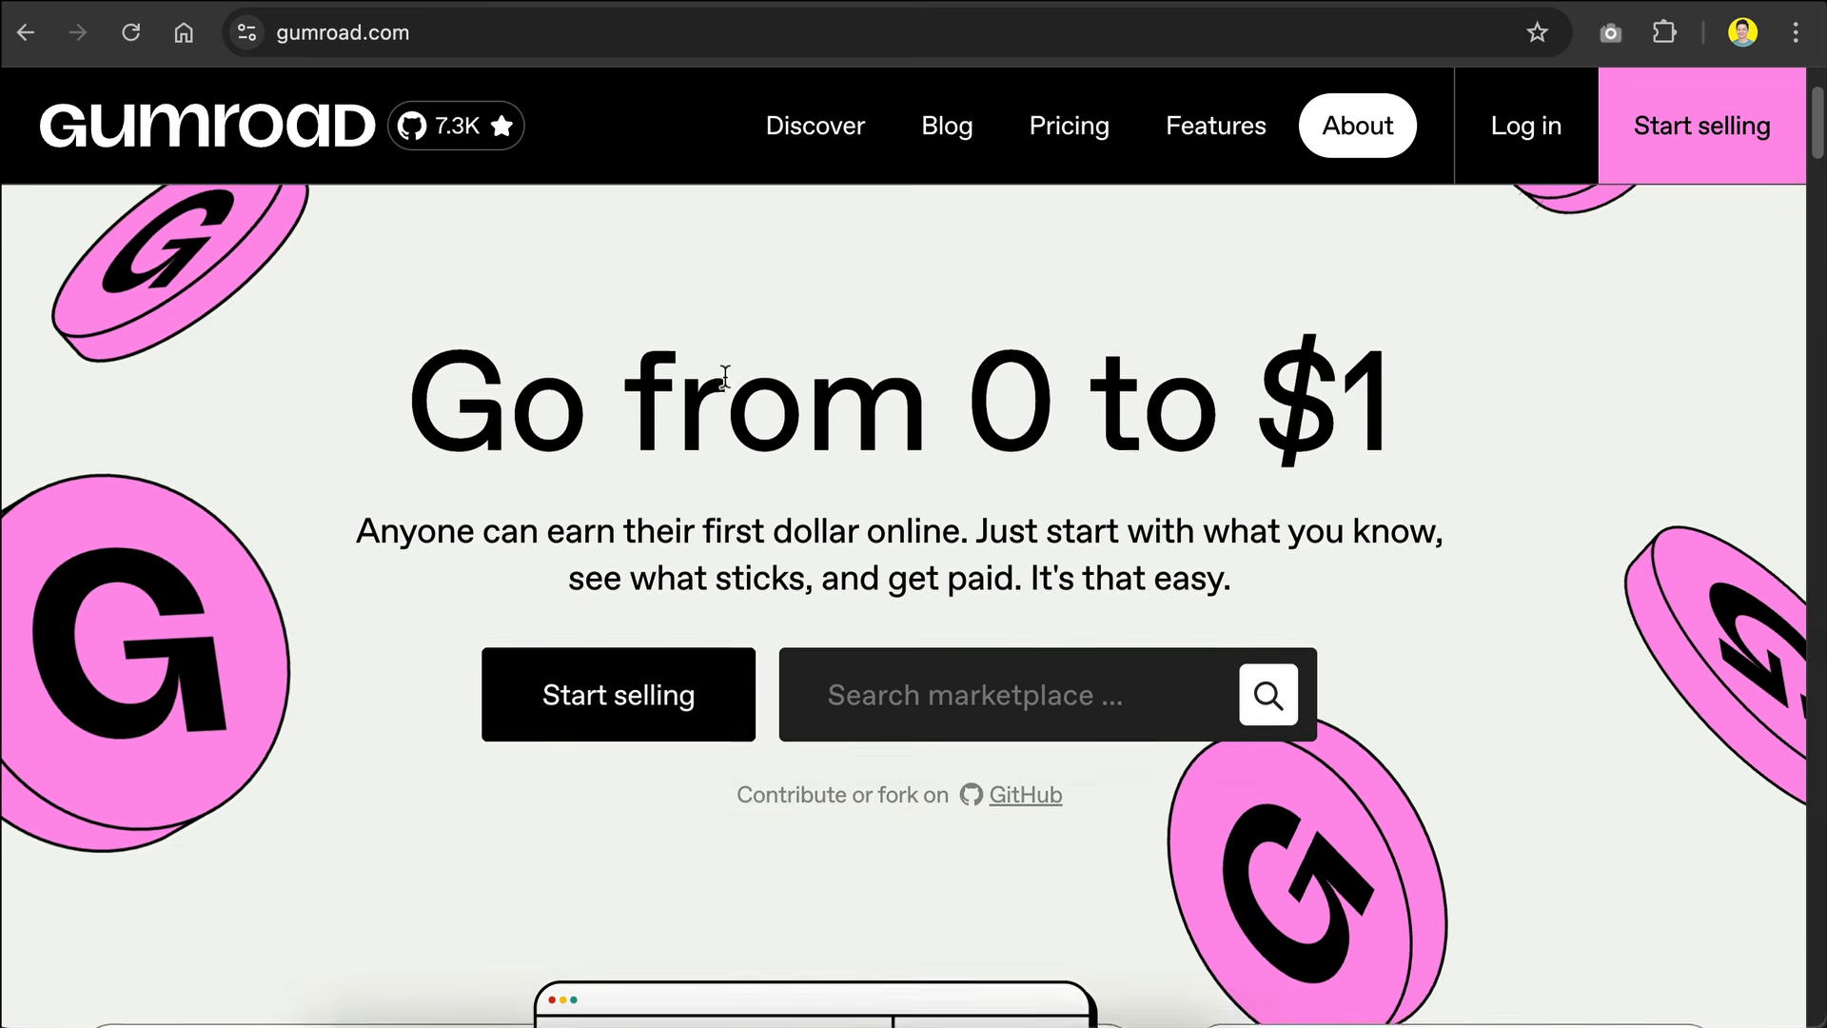
scroll(725, 376, "down", 10)
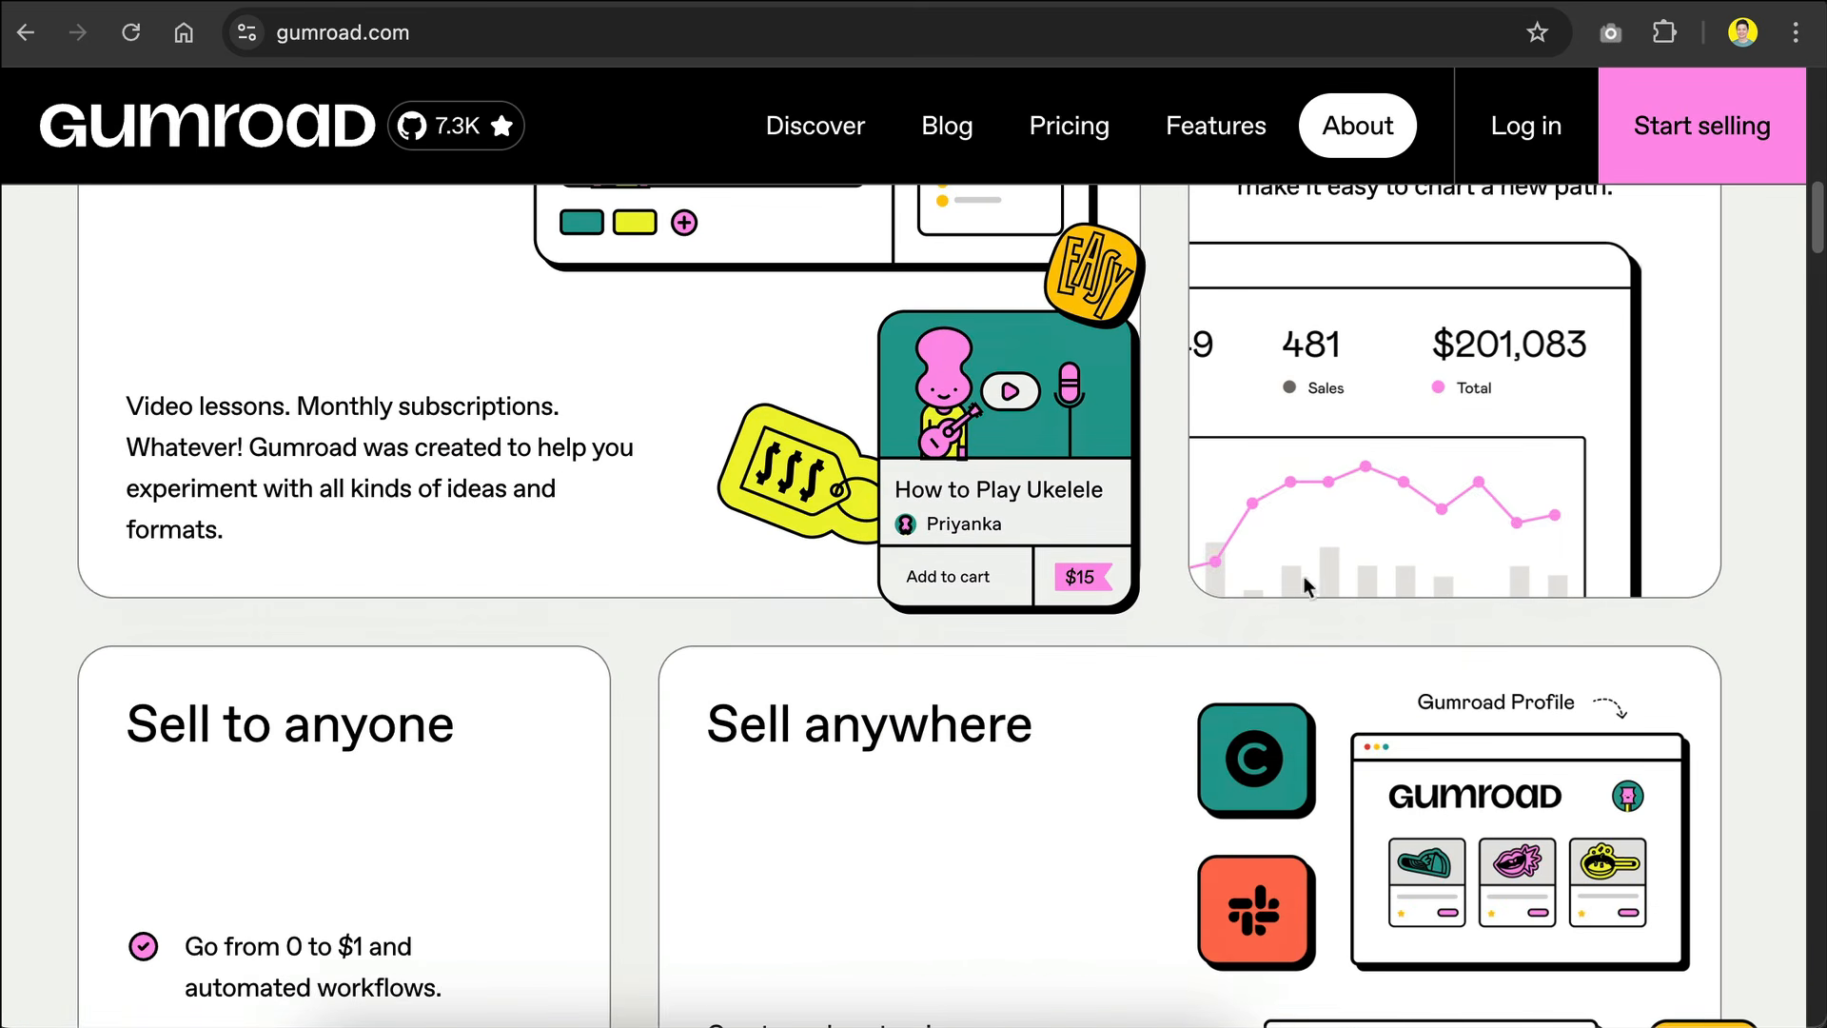
scroll(667, 519, "down", 6)
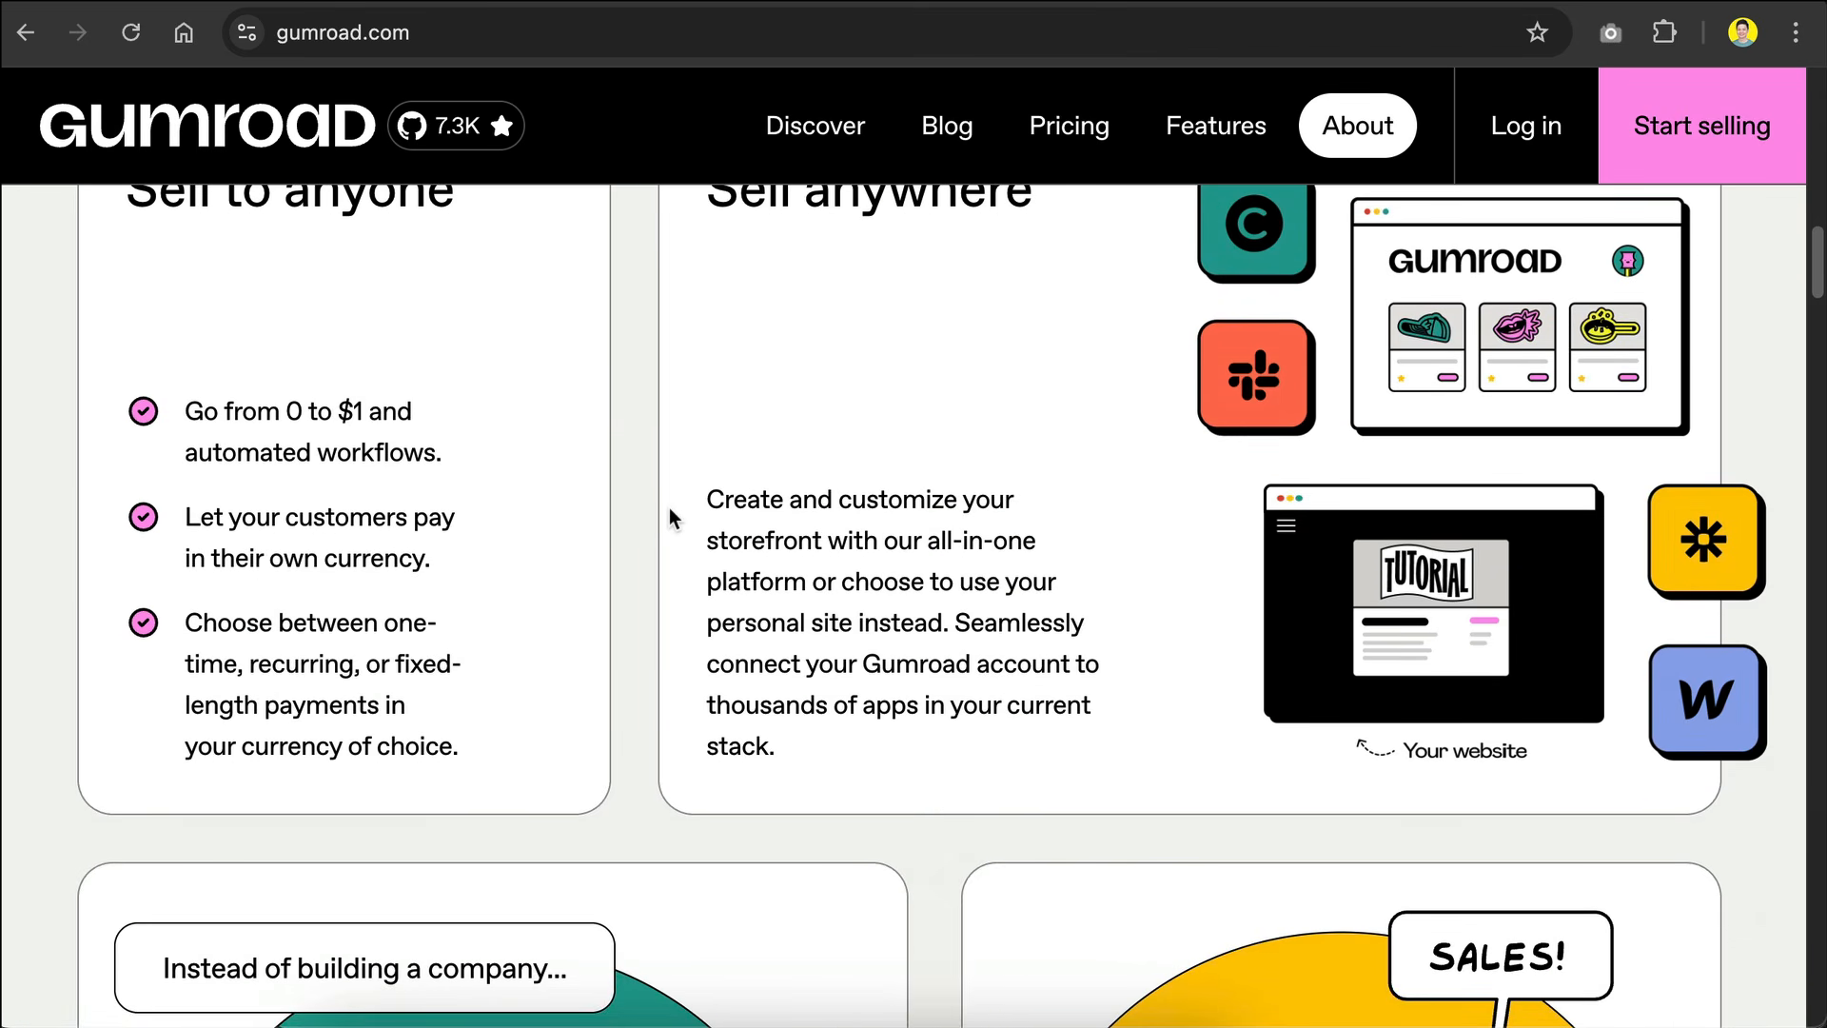
triple_click(786, 541)
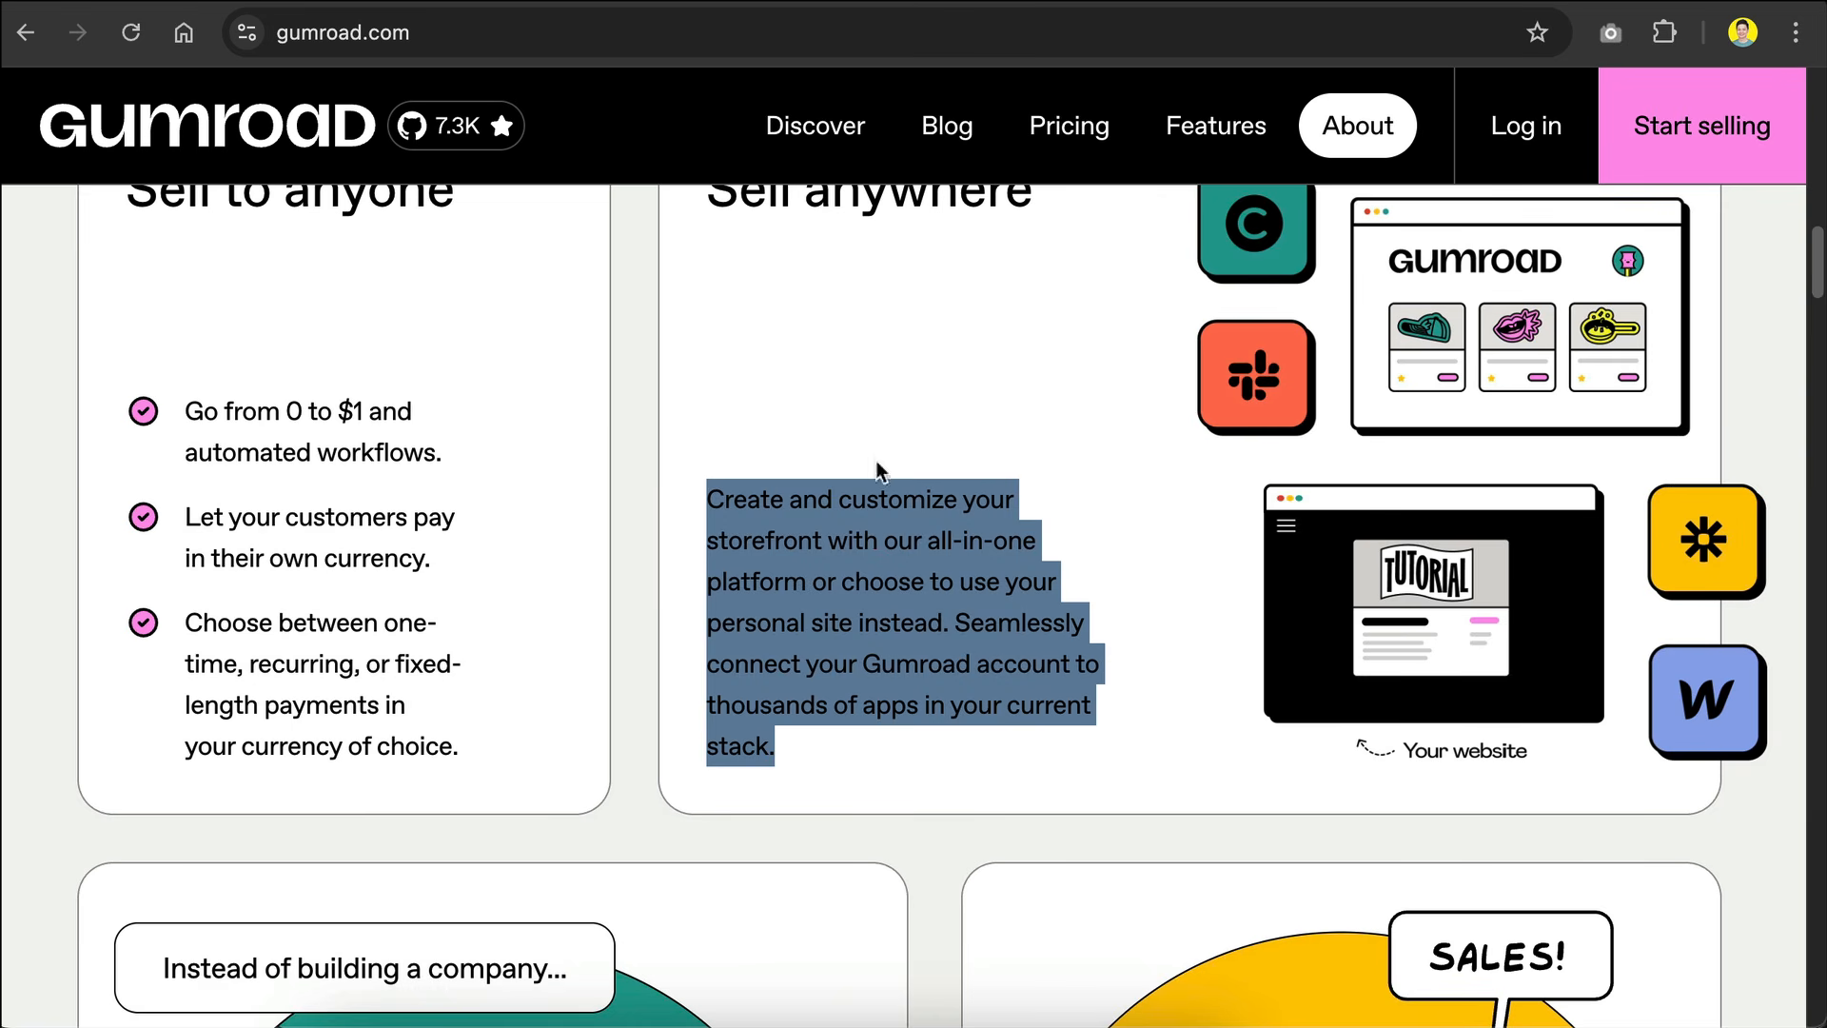
left_click(885, 738)
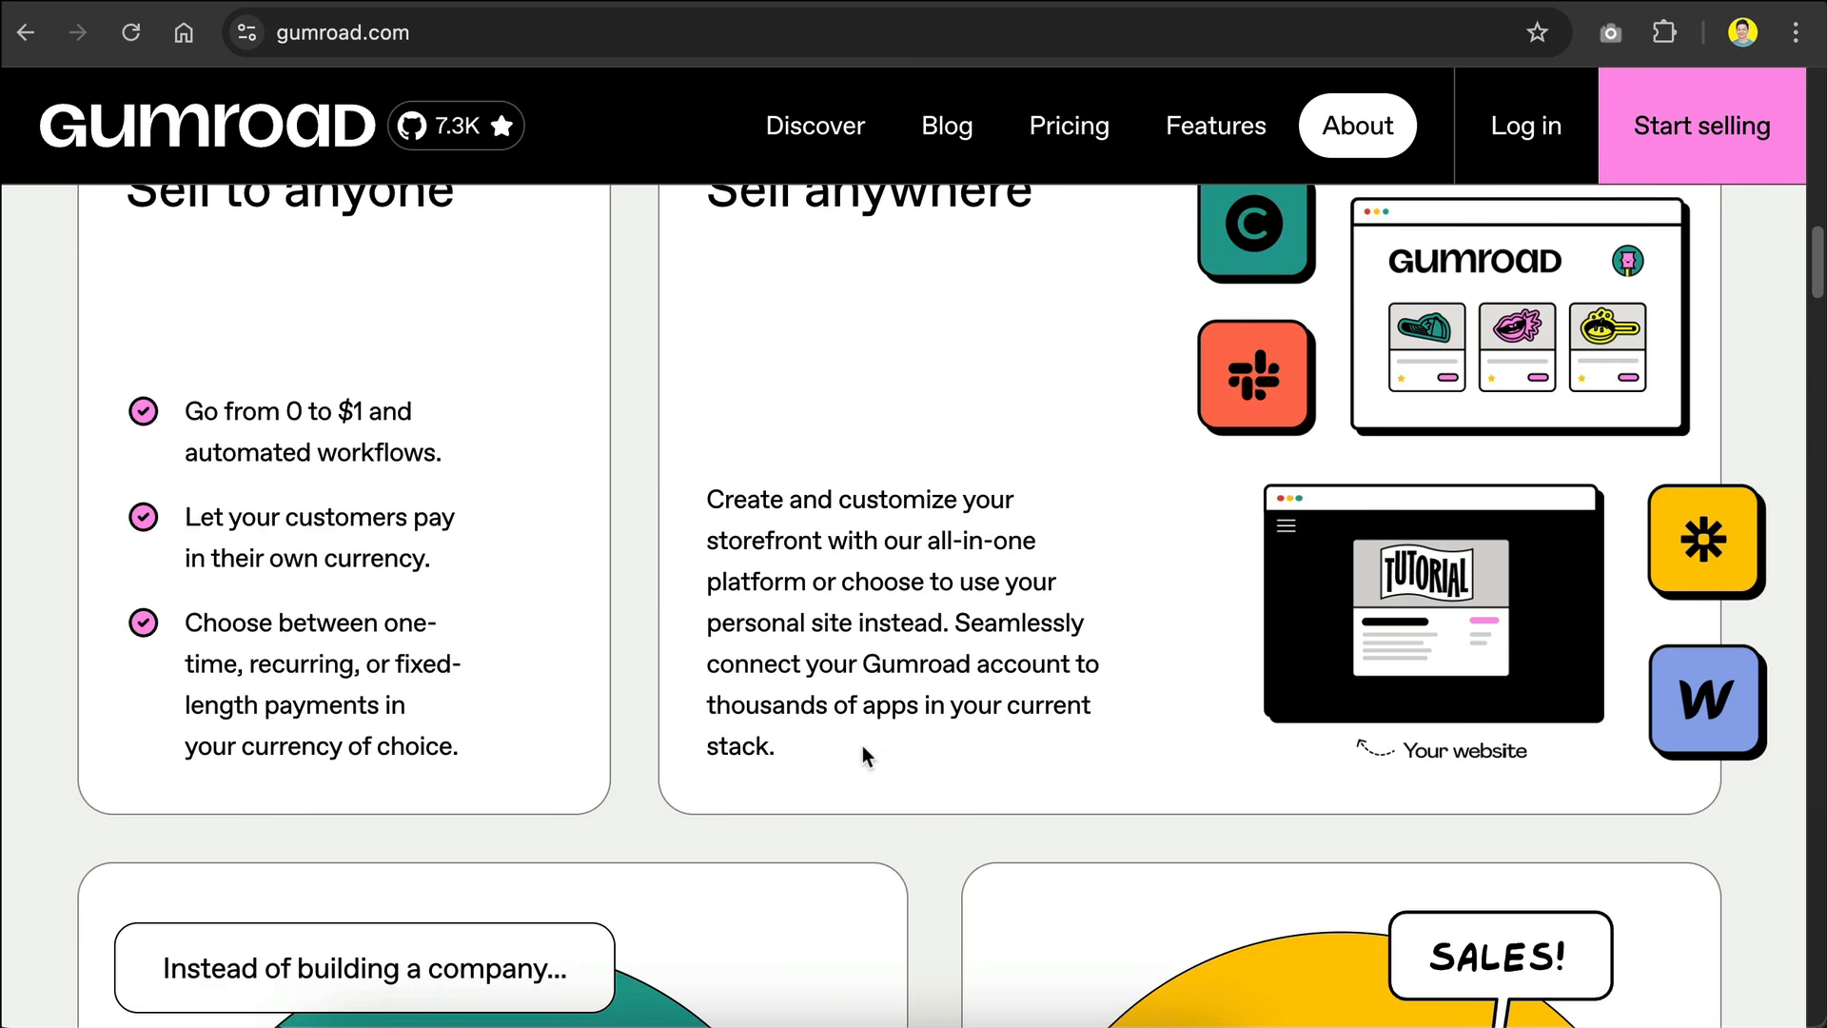
scroll(862, 745, "down", 7)
scroll(943, 563, "down", 18)
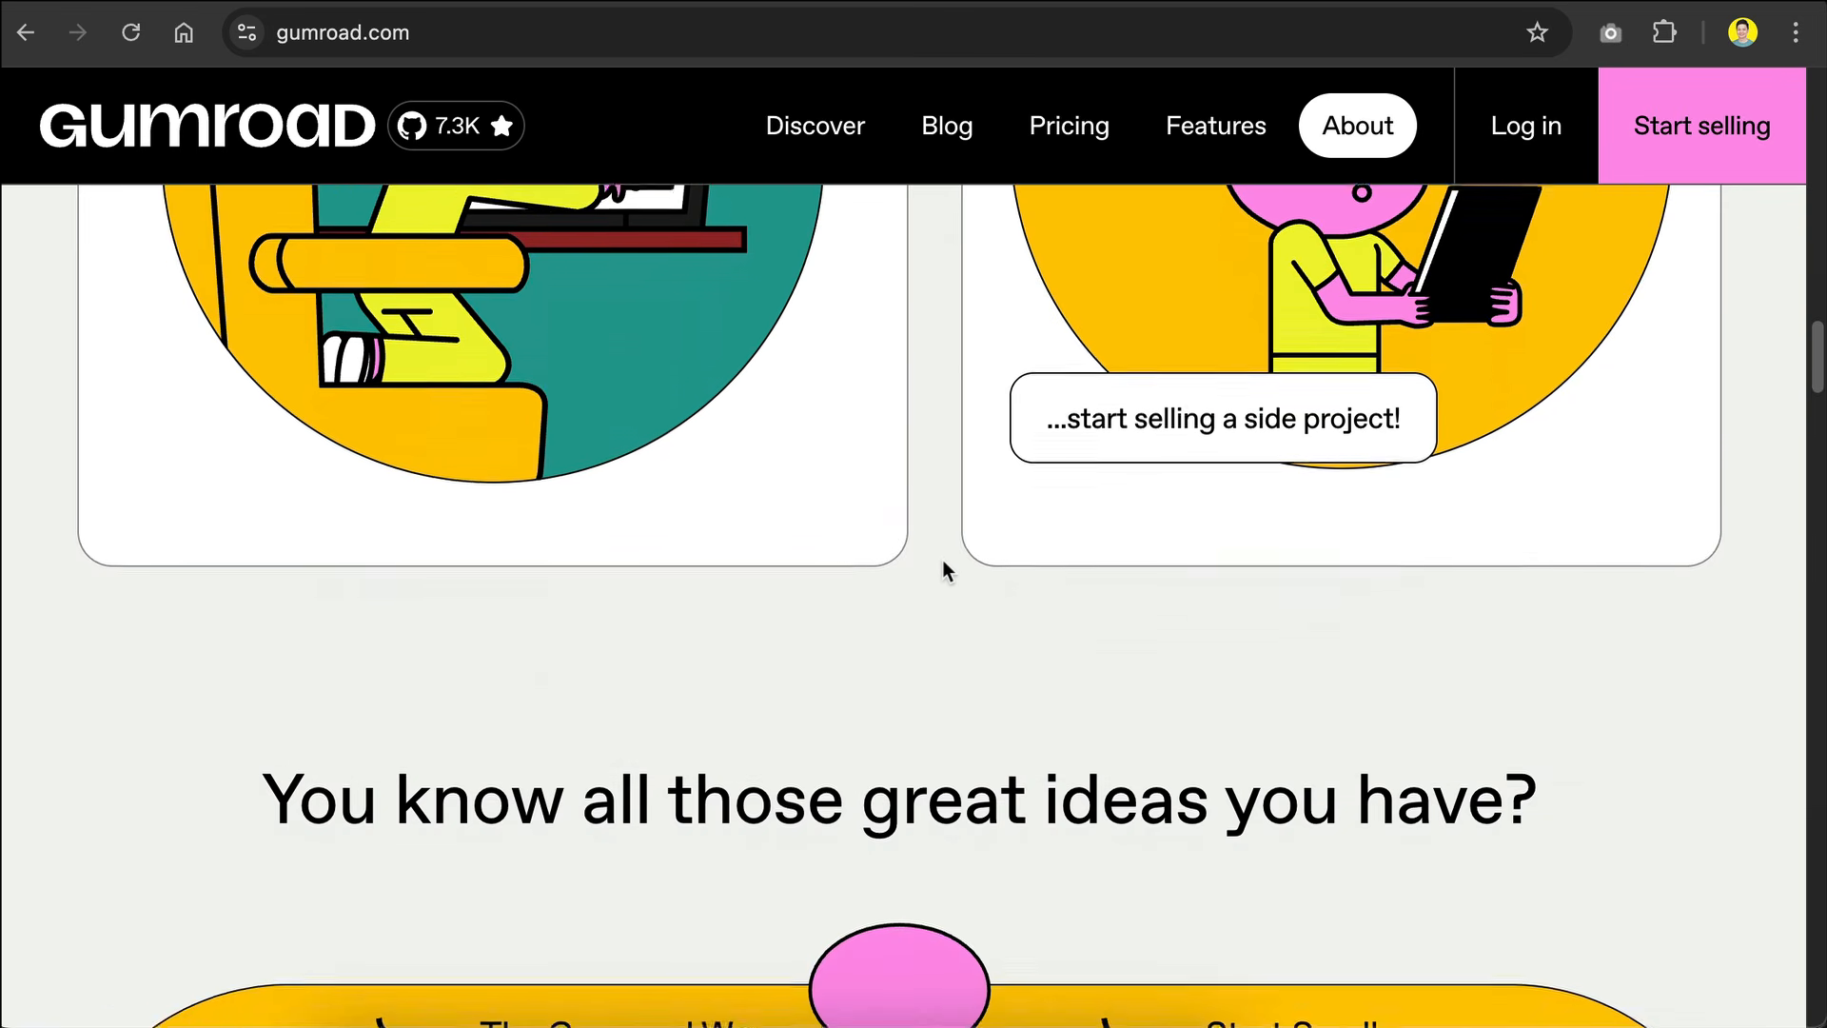
Step: Examine the rest of the Gumroad homepage, from the section on great ideas to the seller testimonials
scroll(942, 561, "up", 8)
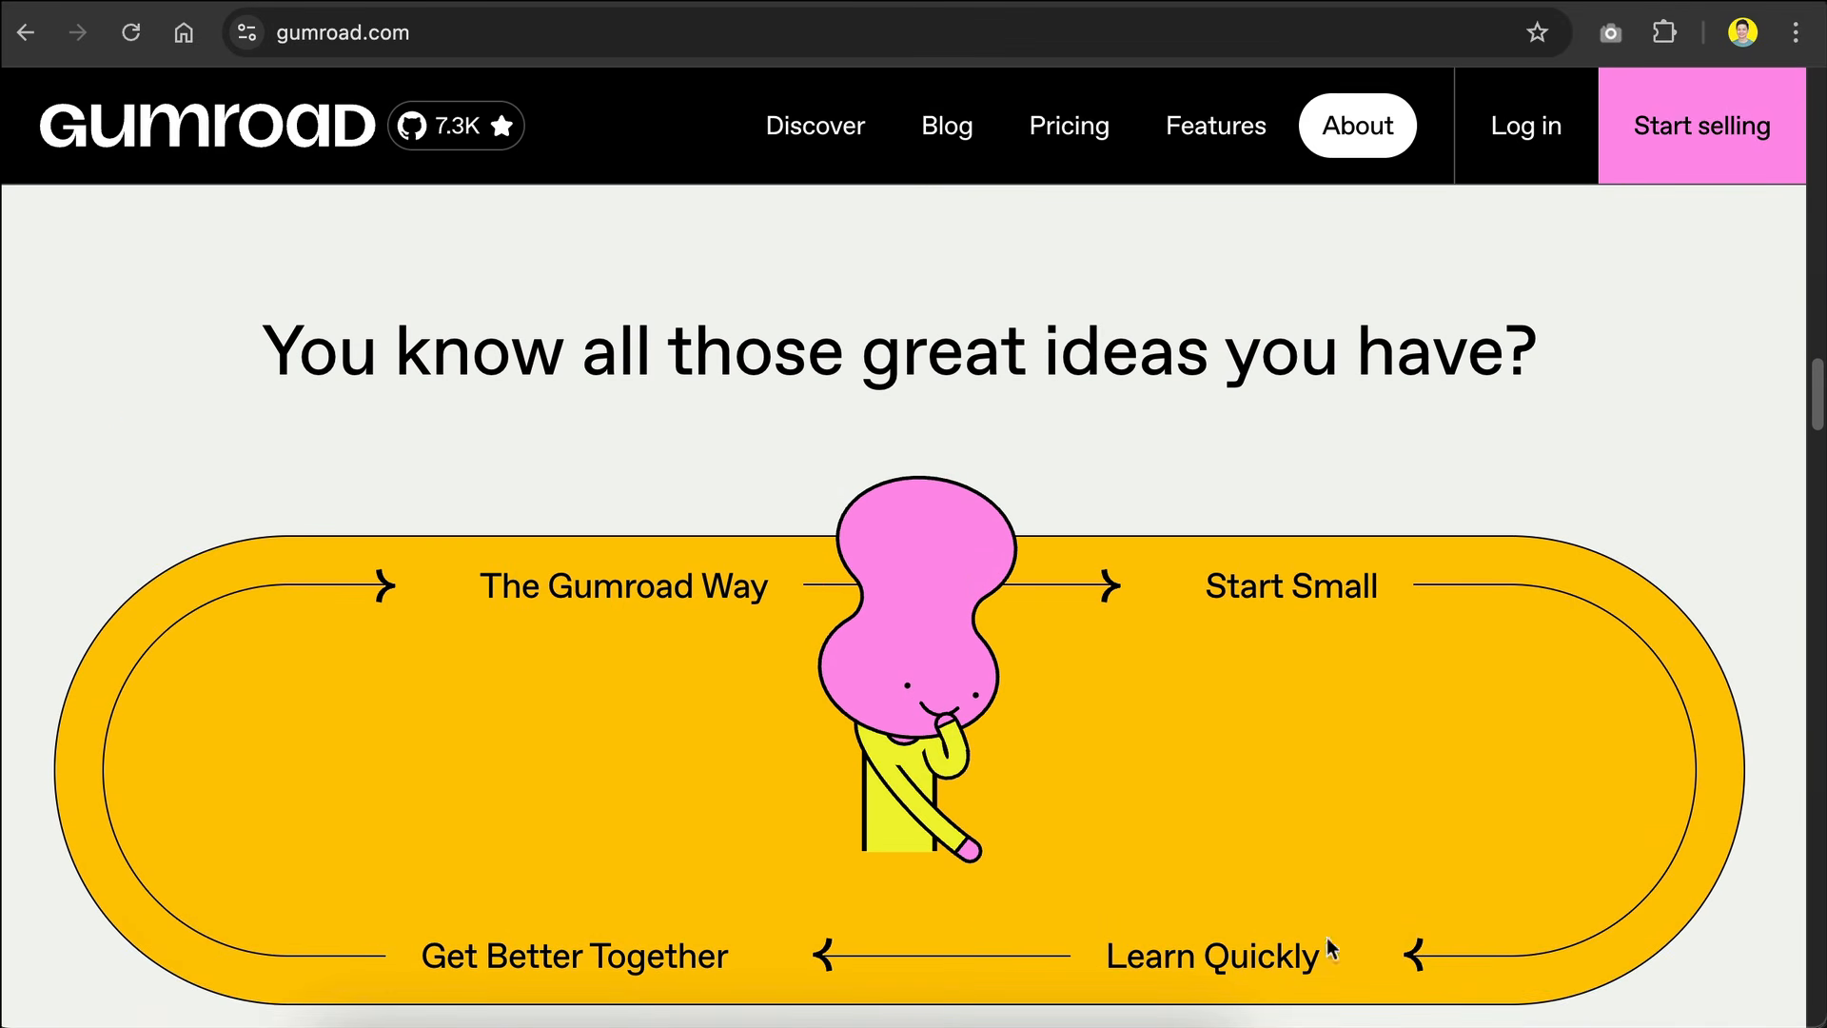
scroll(1435, 429, "down", 12)
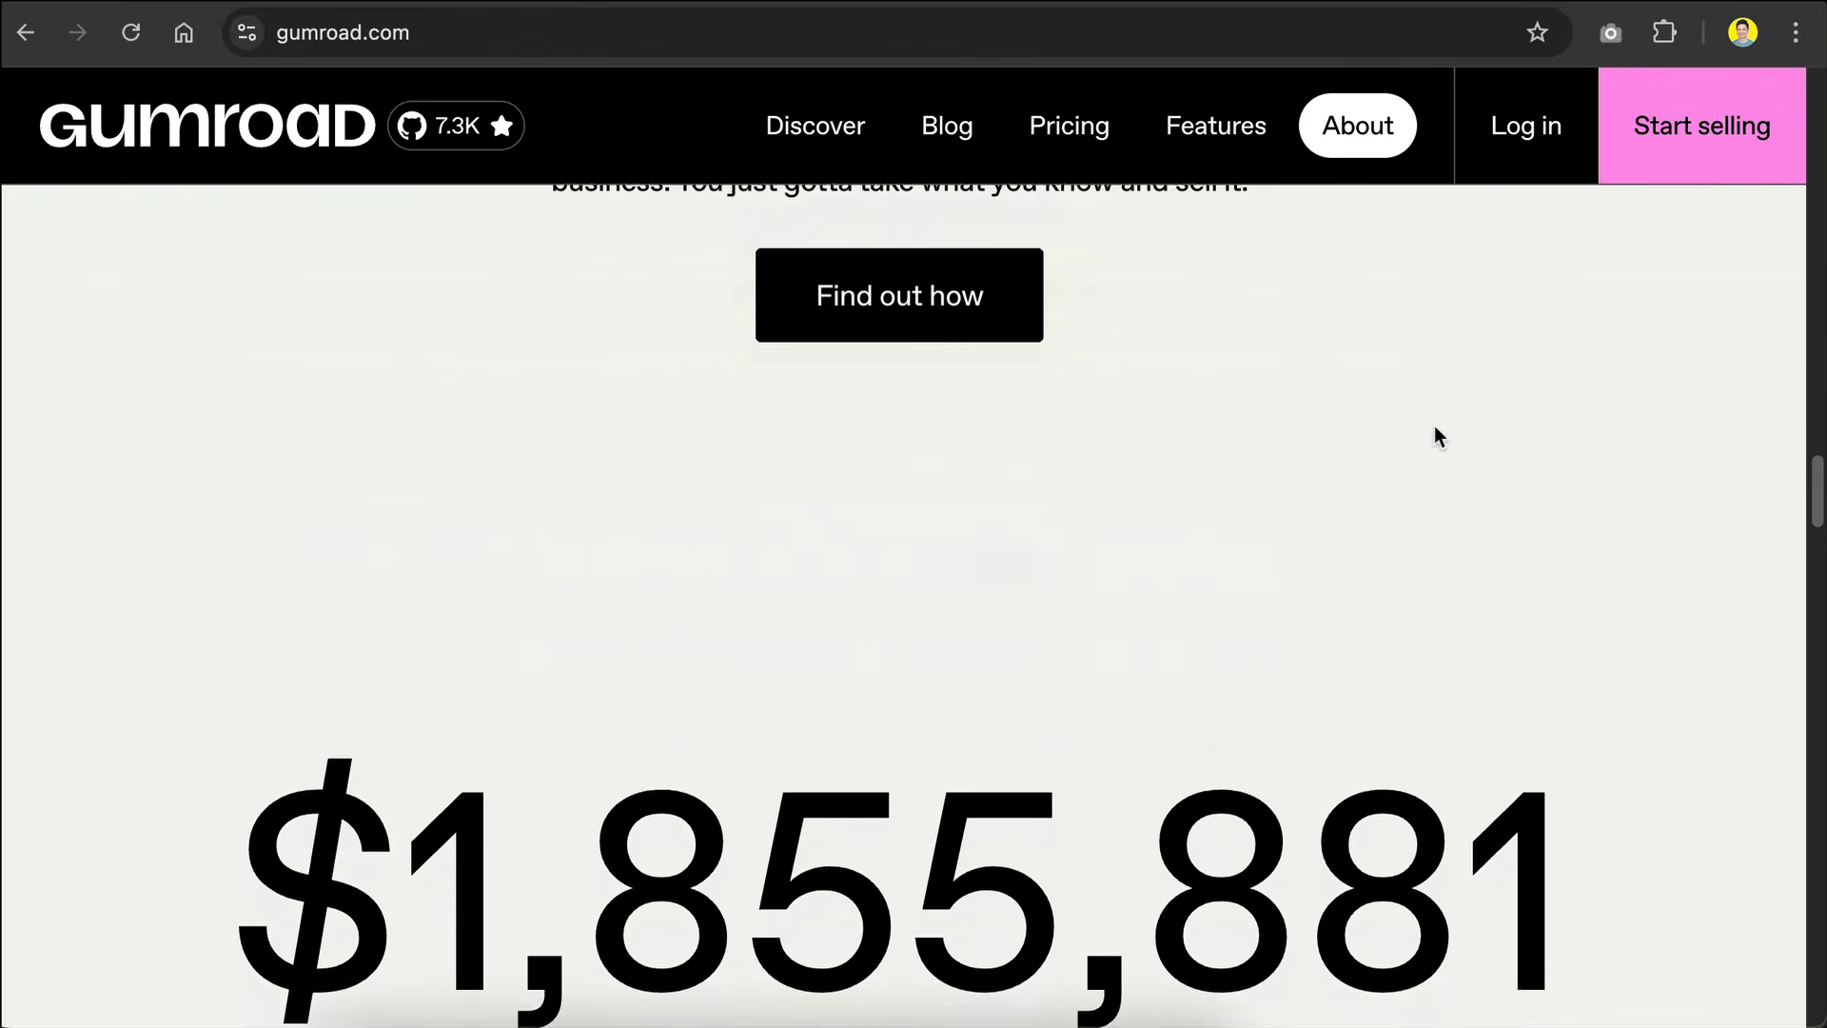
scroll(1435, 433, "down", 14)
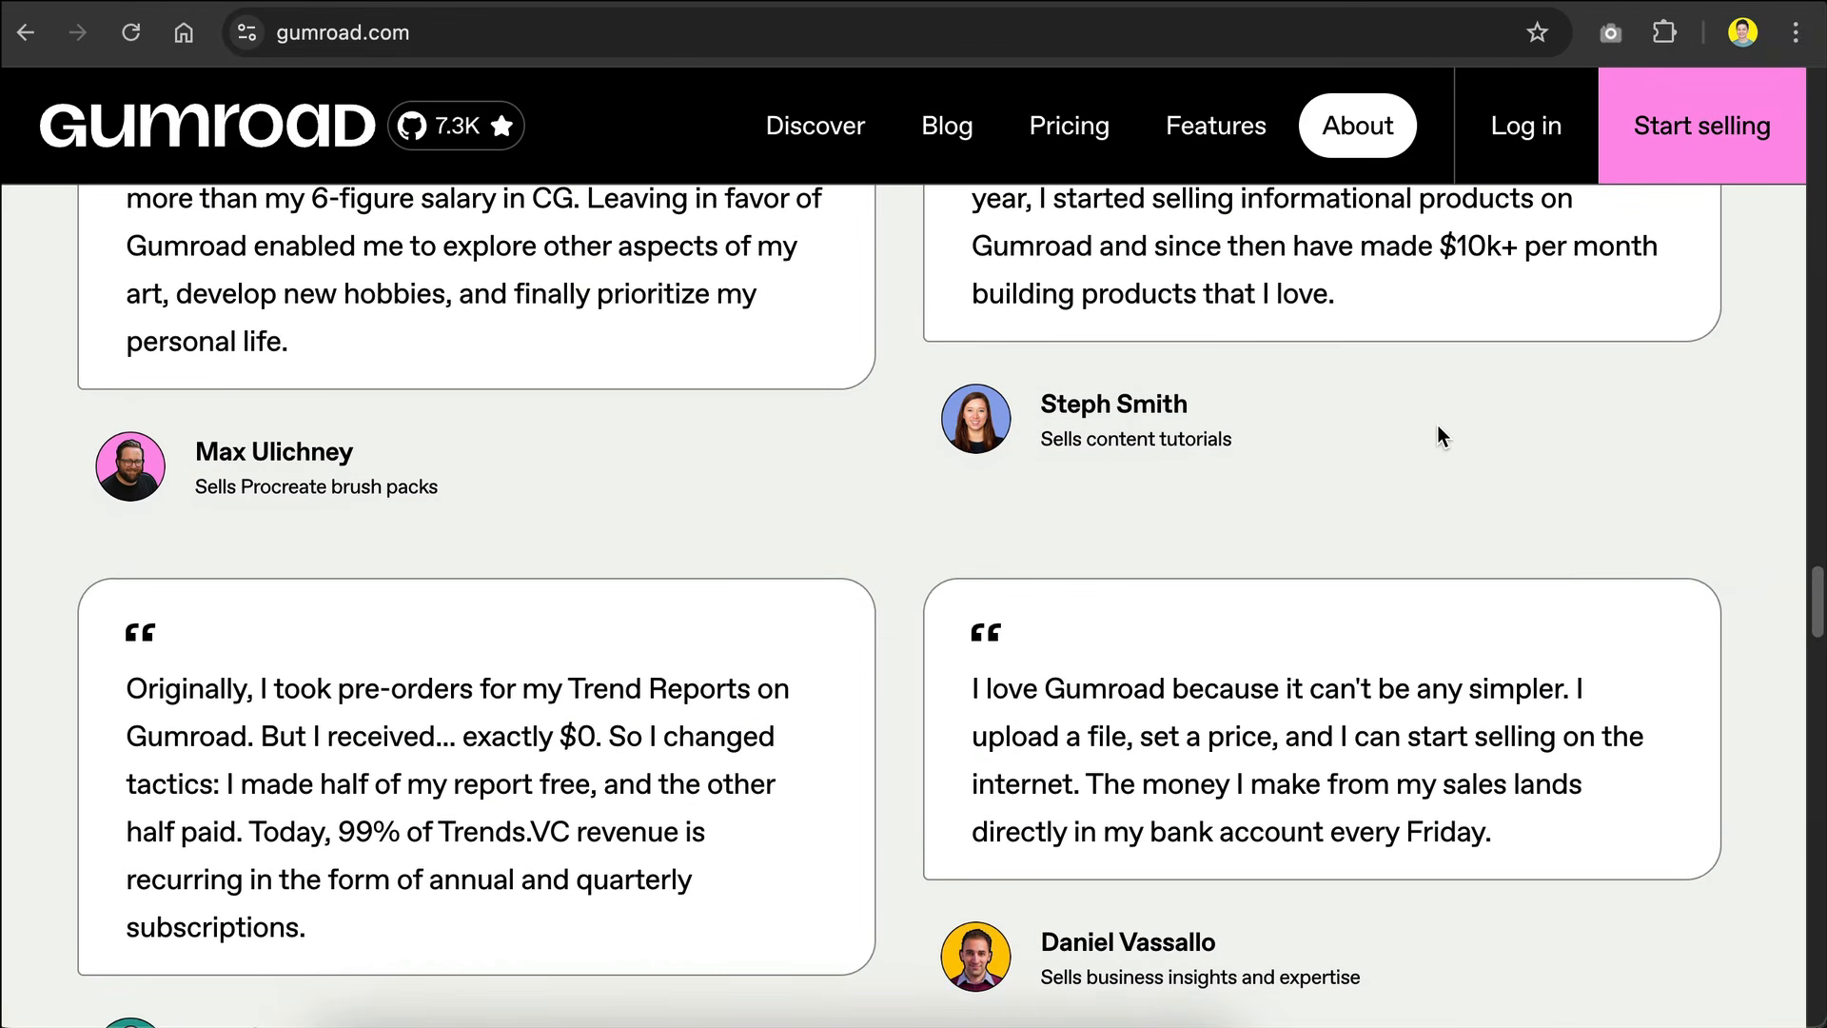
scroll(1438, 427, "down", 2)
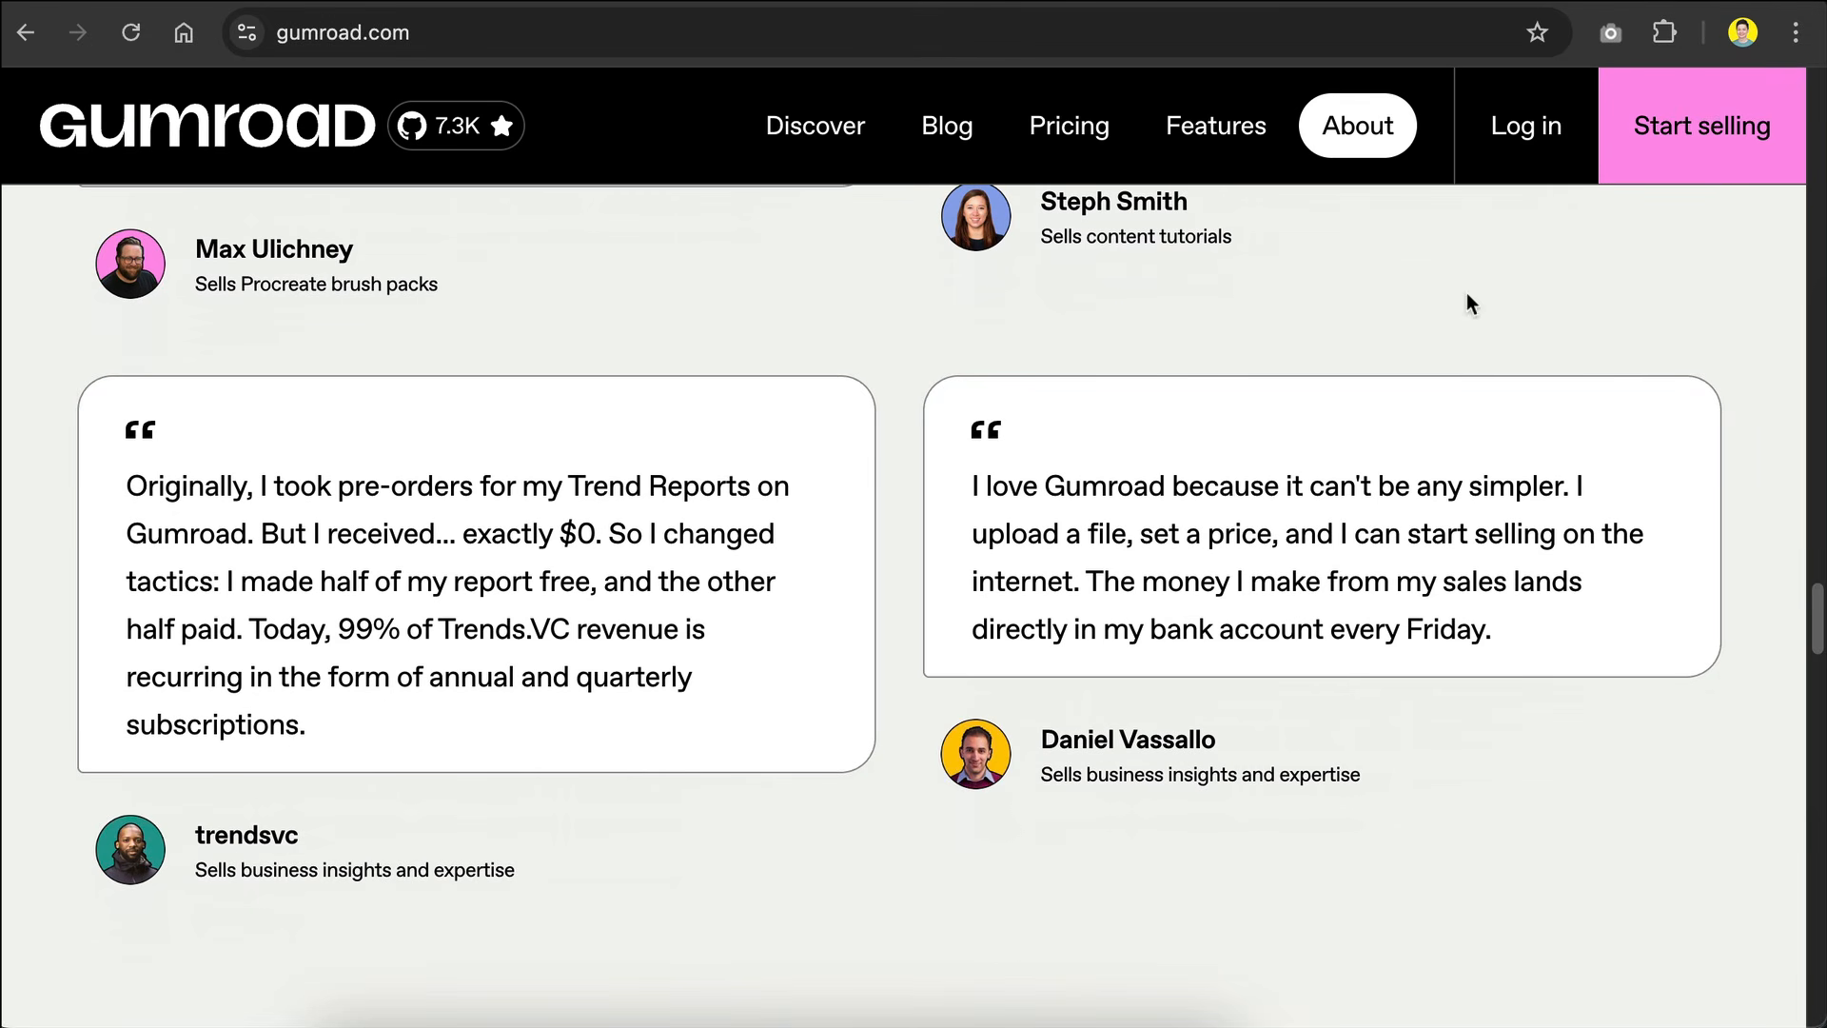
scroll(1475, 295, "up", 20)
scroll(1435, 426, "up", 6)
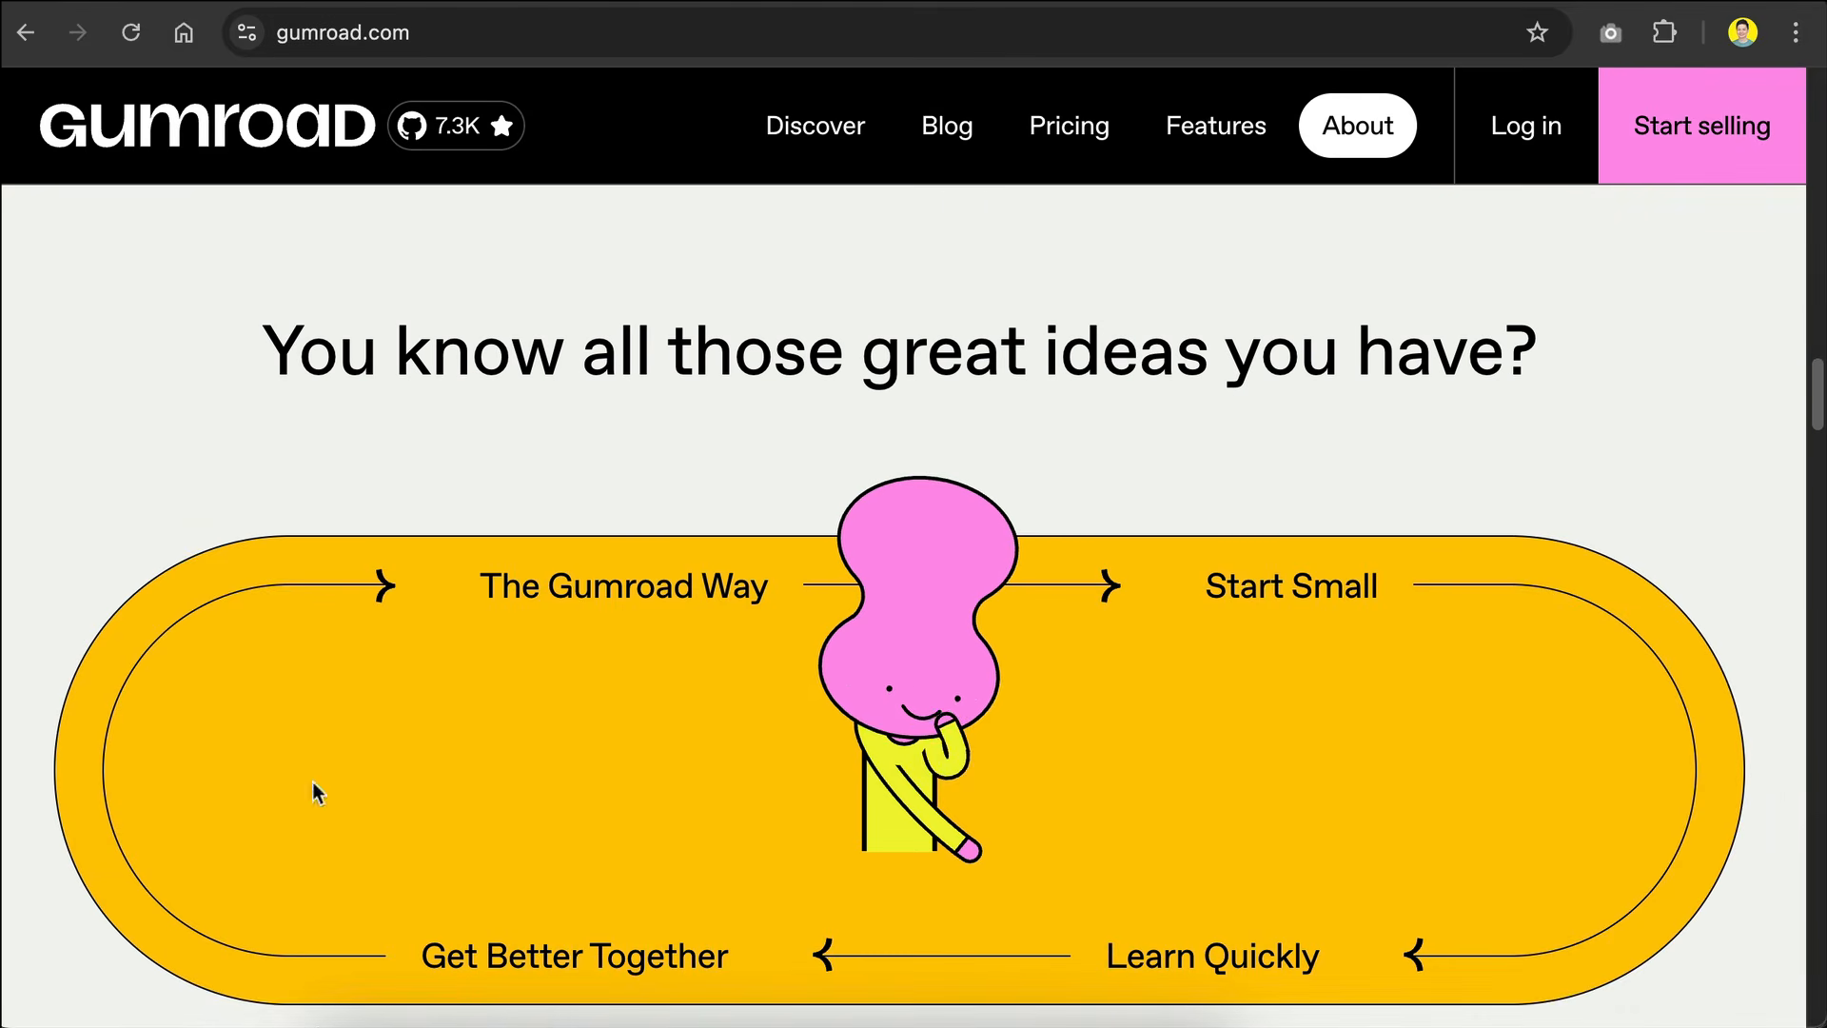
Step: Revisit the Sell anywhere paragraph about storefronts and connected apps, and return to the beginning of the Gumroad homepage
scroll(943, 560, "down", 5)
scroll(944, 559, "up", 15)
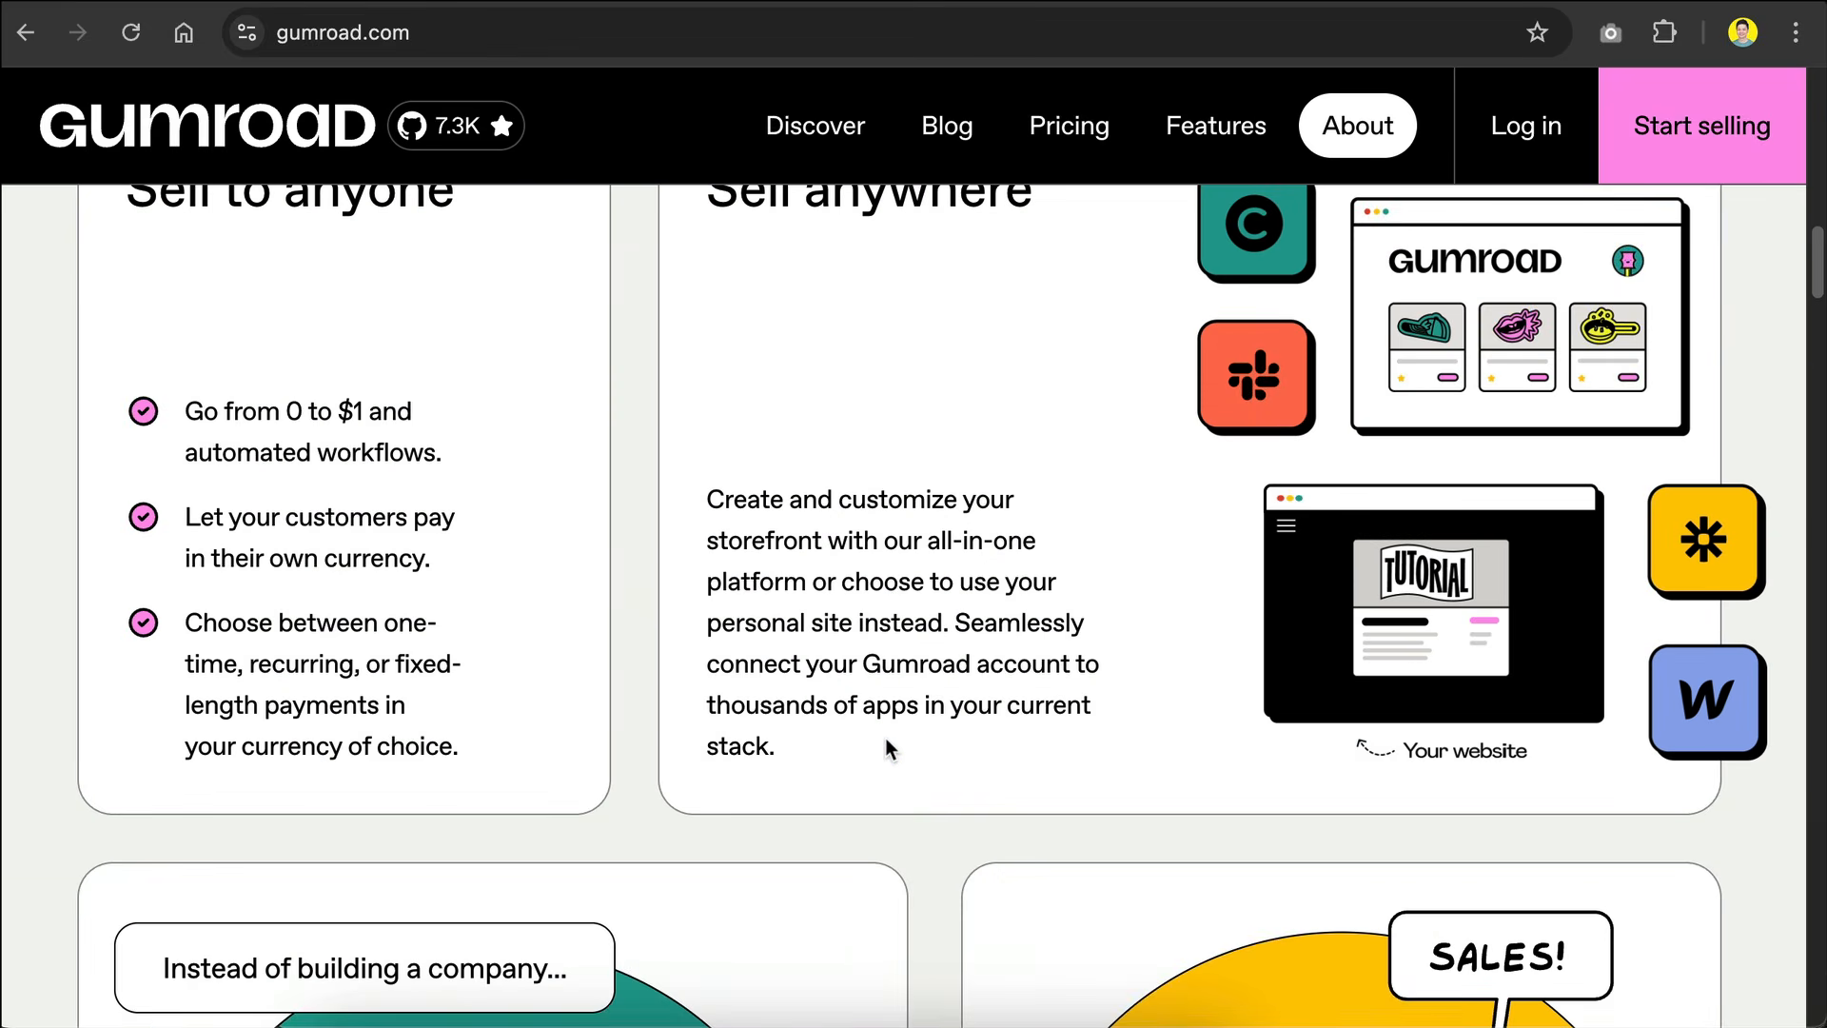
triple_click(885, 739)
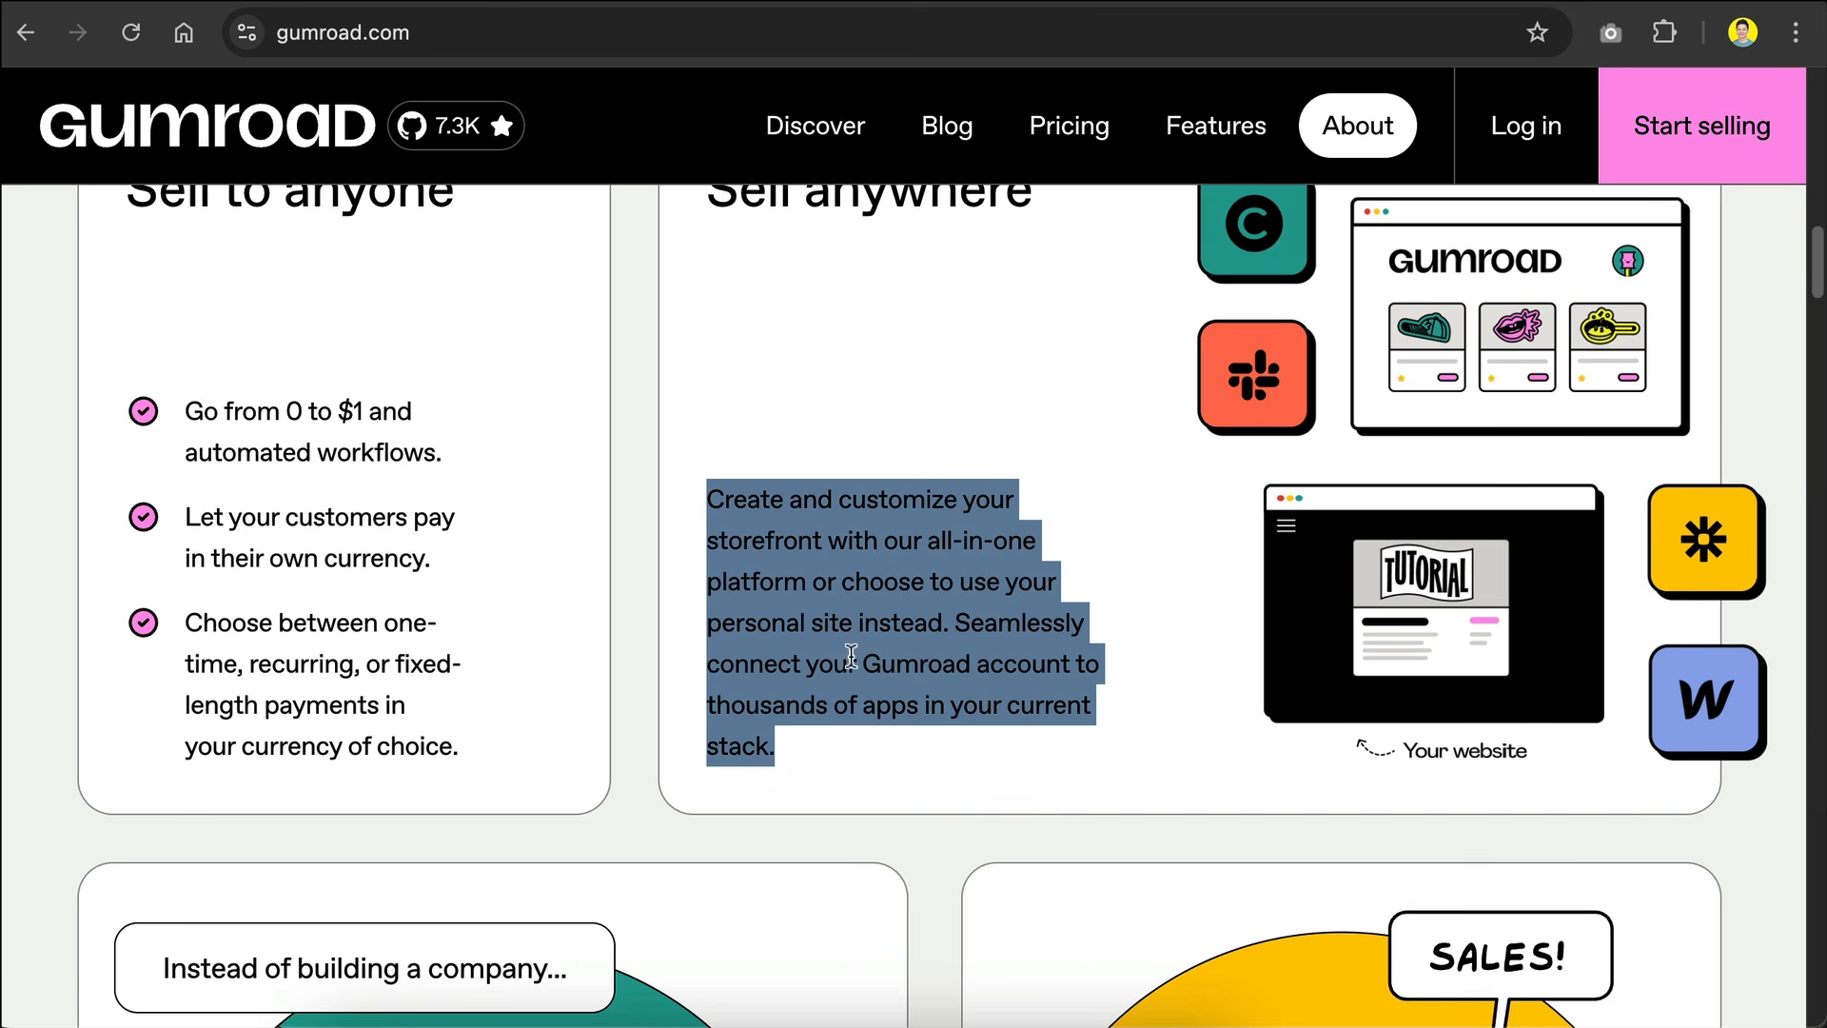
left_click(952, 764)
scroll(670, 506, "up", 1)
scroll(670, 506, "up", 5)
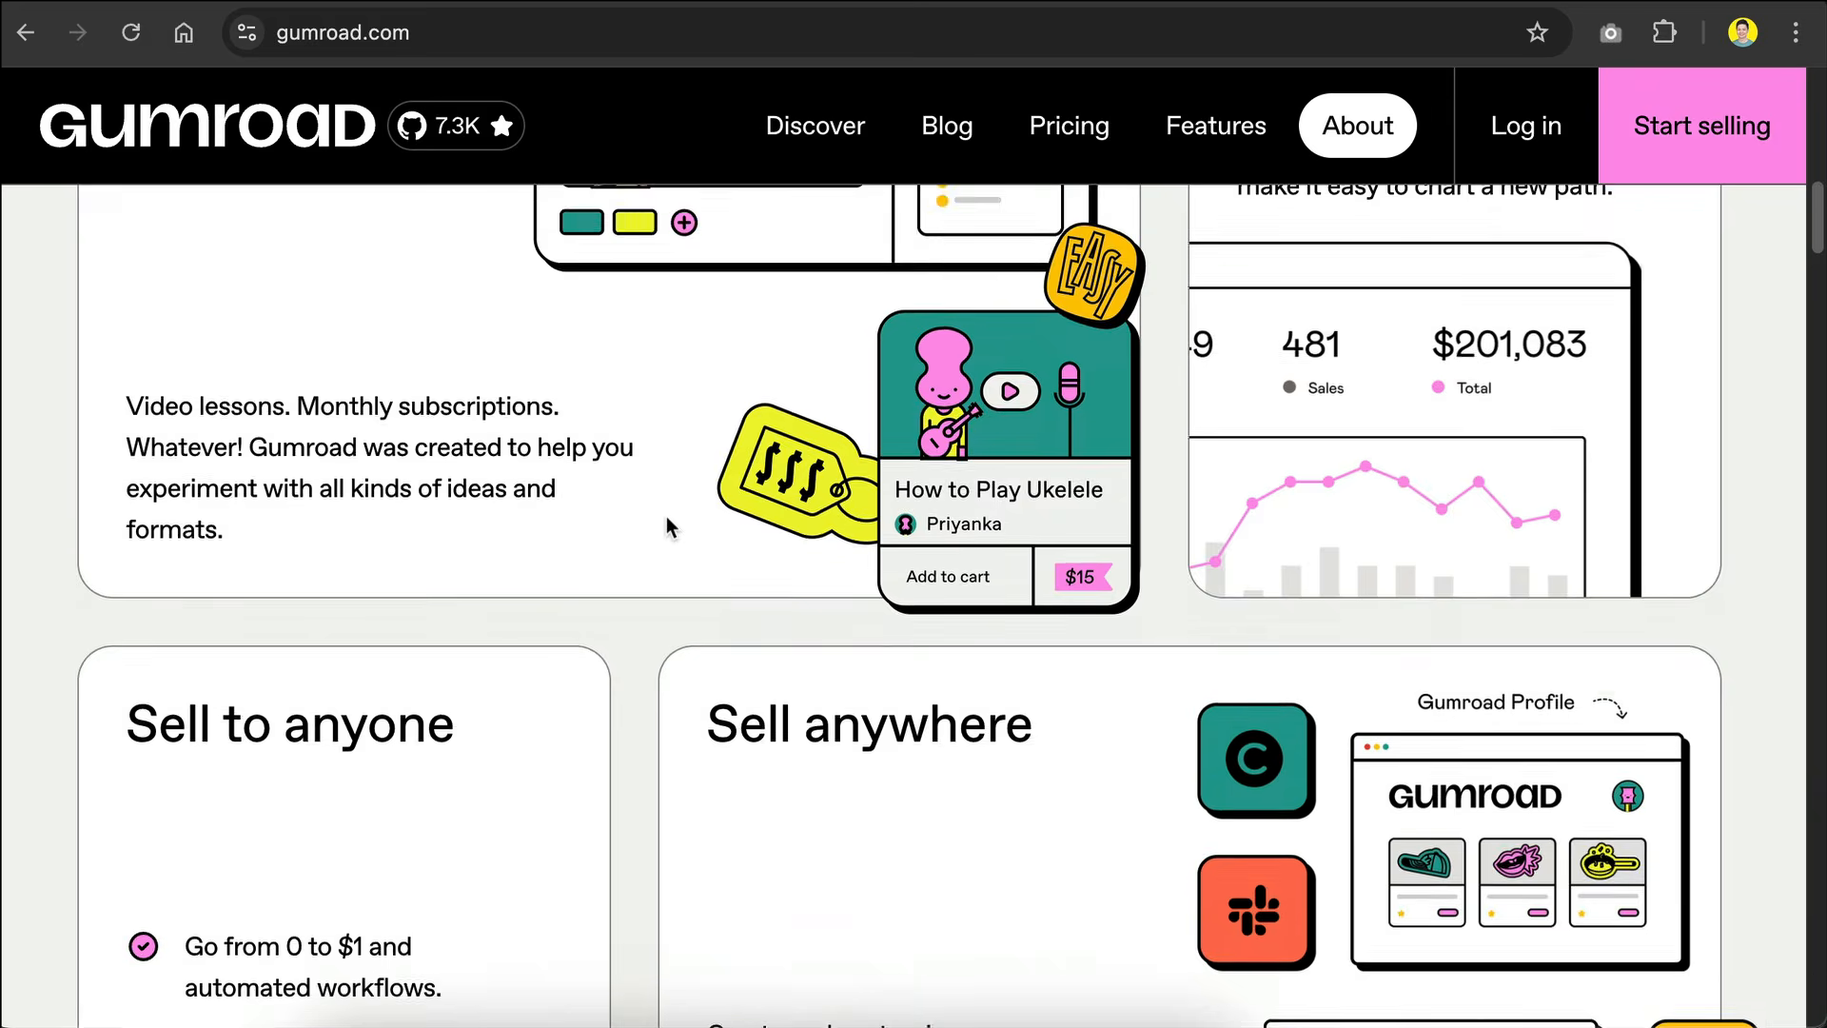
scroll(726, 387, "up", 15)
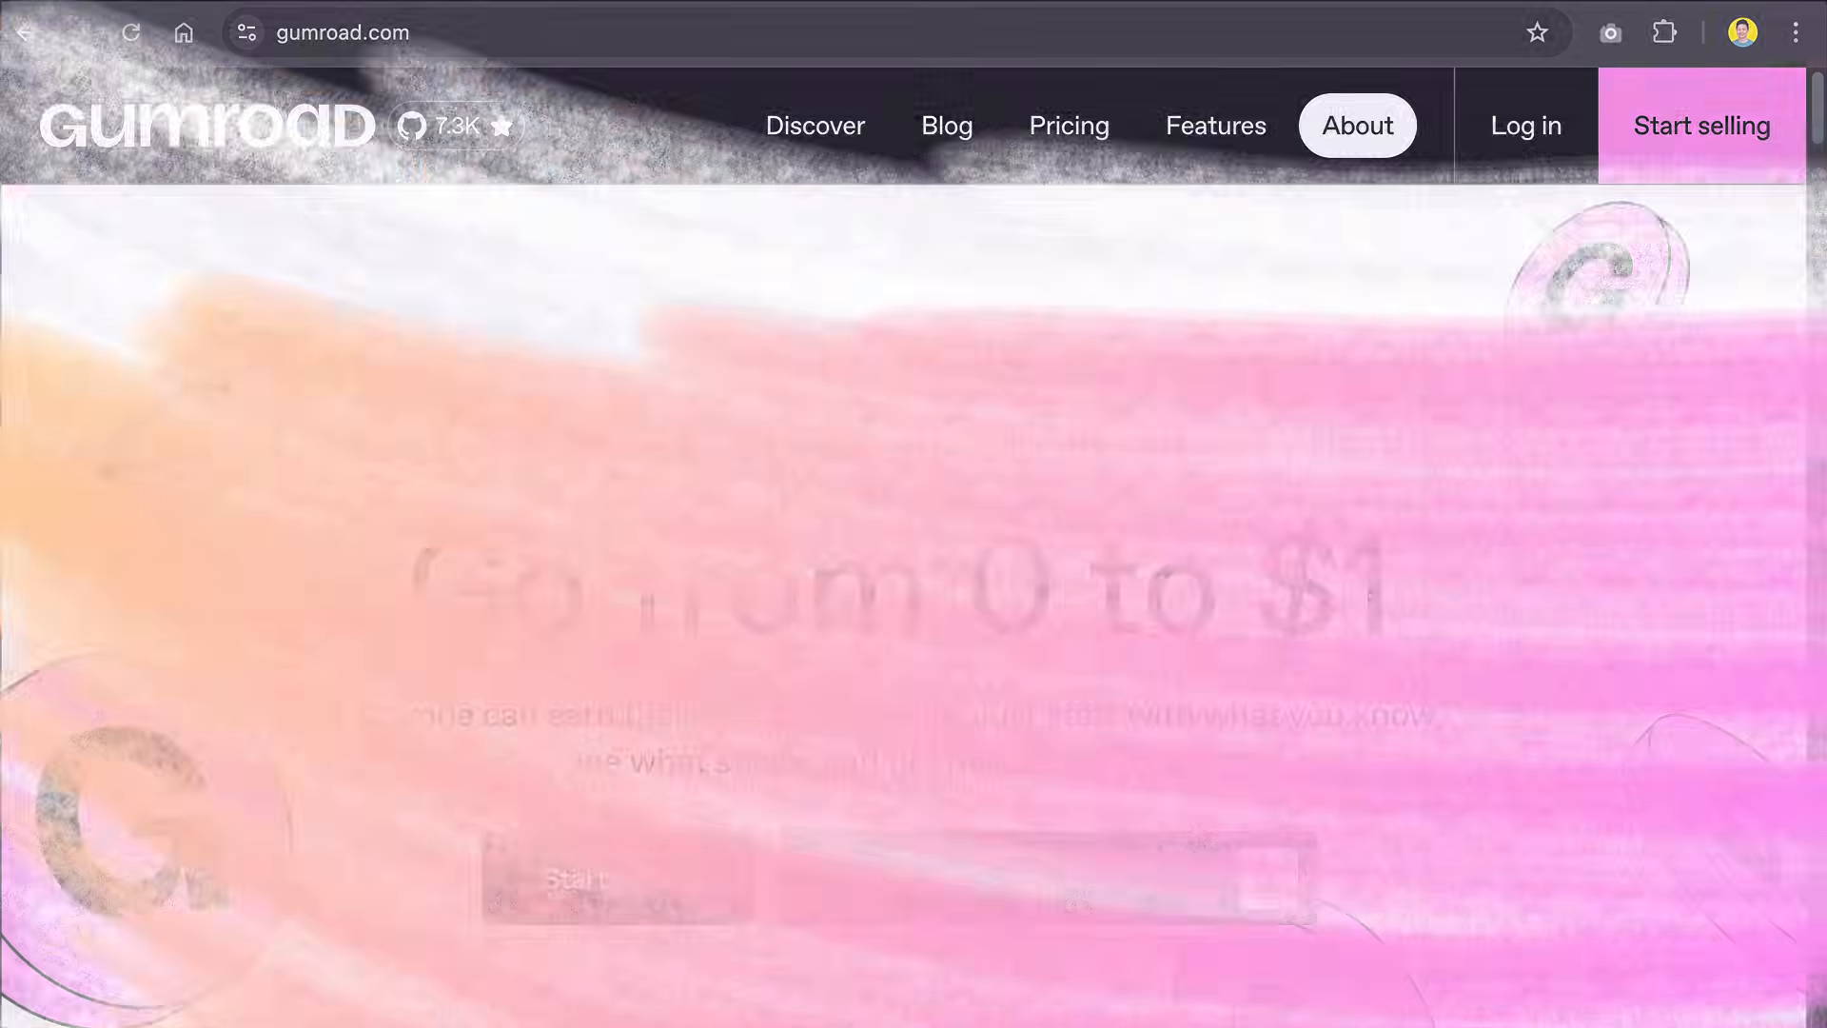